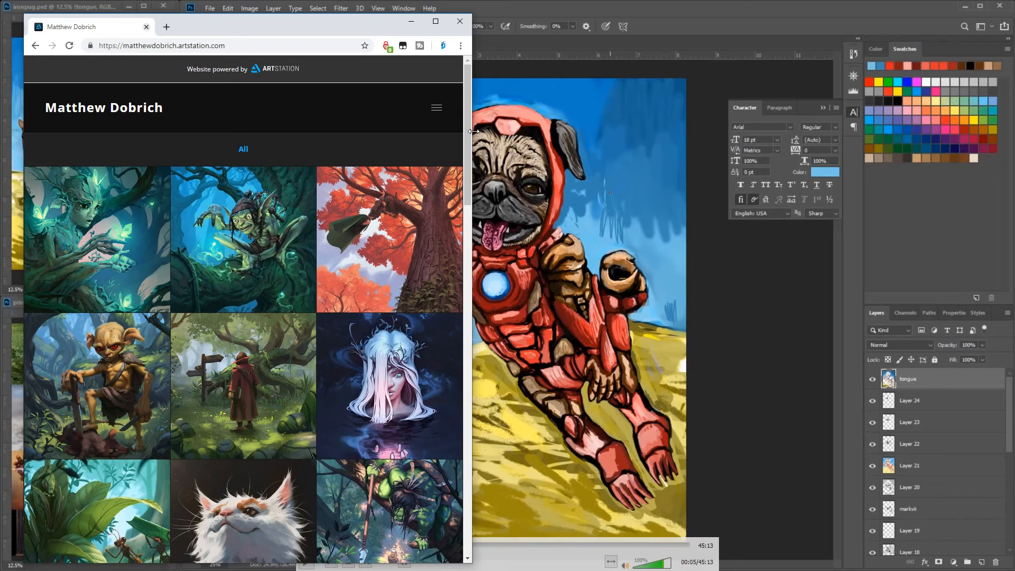
- Enlarge and reposition the browser window to view the artist's ArtStation gallery, and go back to the pug painting
{"action": "left_click_drag", "start_coordinate": [473, 131], "coordinate": [796, 119]}
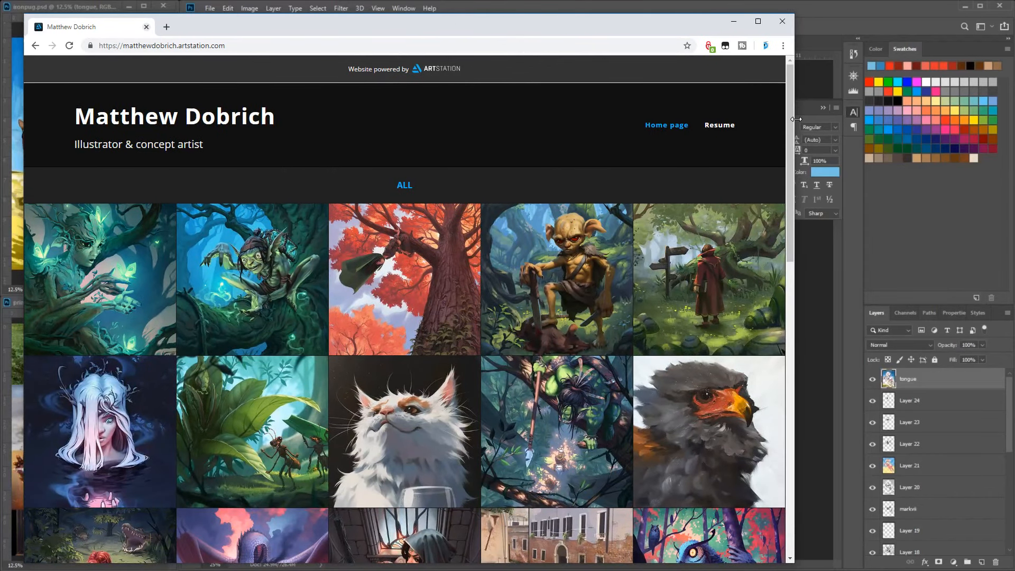
{"action": "left_click_drag", "start_coordinate": [509, 15], "coordinate": [567, 46]}
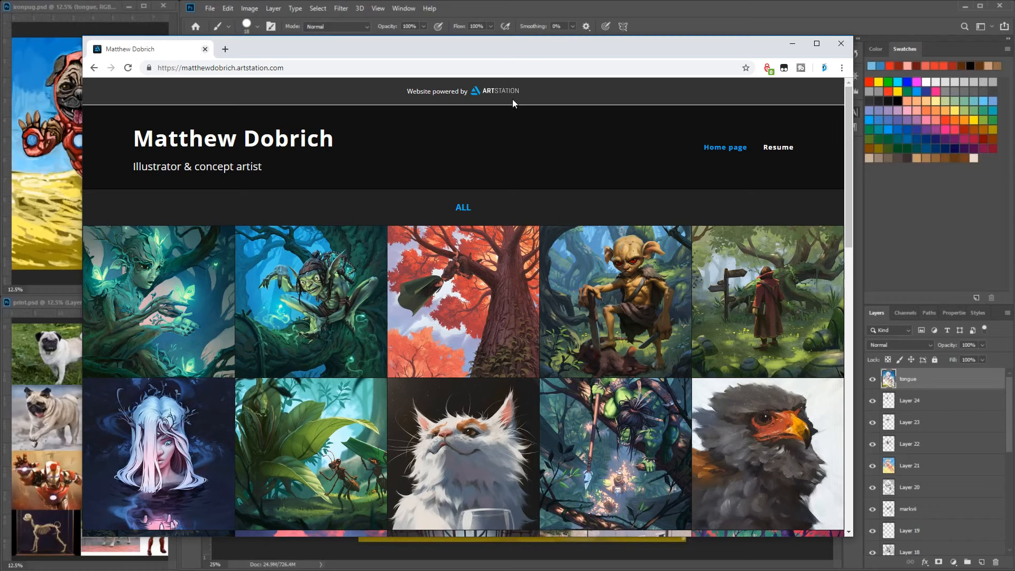
{"action": "left_click_drag", "start_coordinate": [622, 44], "coordinate": [430, 65]}
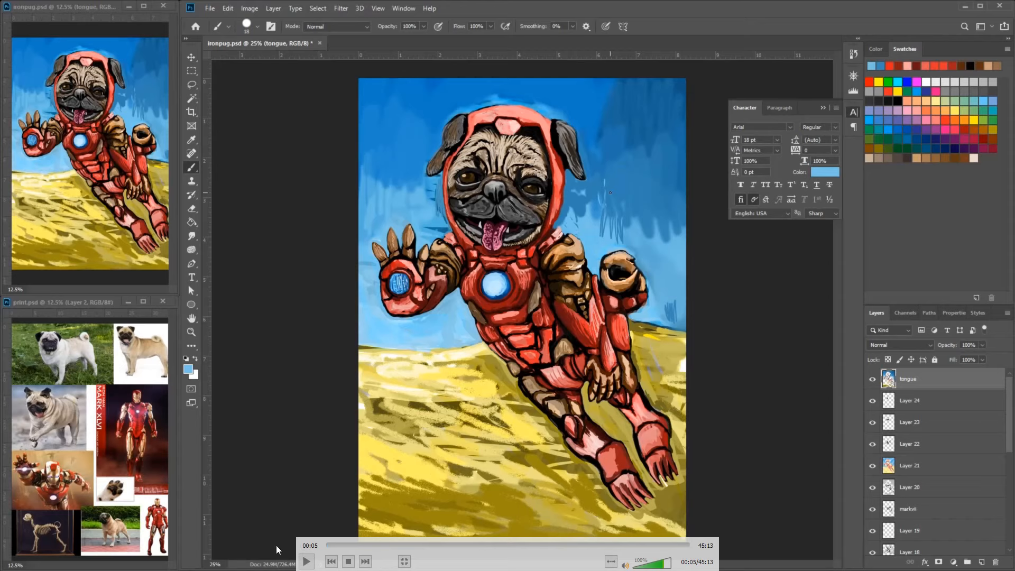
{"action": "left_click", "coordinate": [307, 562]}
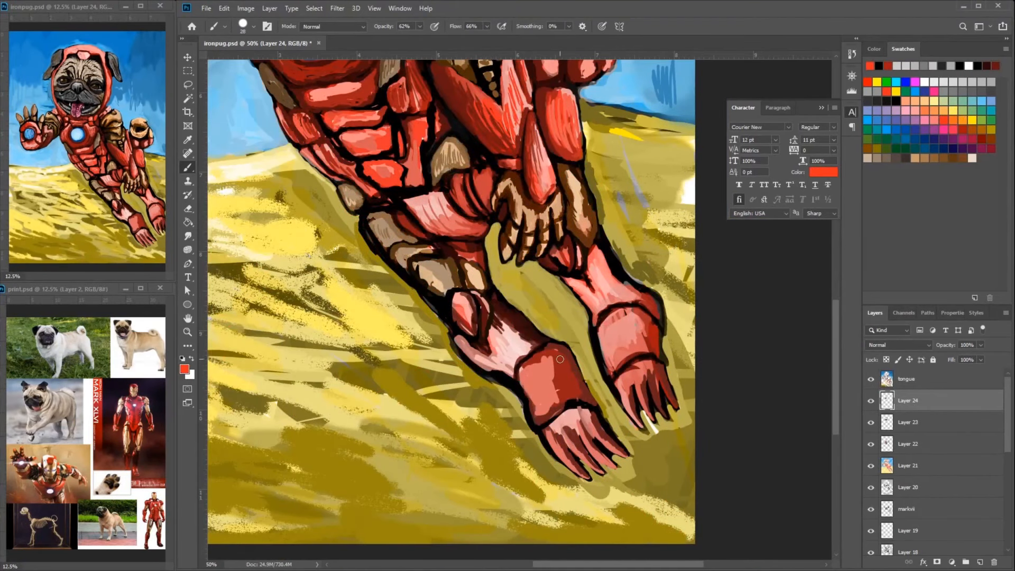
- Paint bright red strokes over the armored cuff and clawed toes of the nearer hind foot
{"action": "left_click_drag", "start_coordinate": [560, 347], "coordinate": [584, 395]}
{"action": "mouse_move", "coordinate": [565, 351]}
{"action": "left_mouse_down"}
{"action": "mouse_move", "coordinate": [566, 390]}
{"action": "mouse_move", "coordinate": [527, 370]}
{"action": "mouse_move", "coordinate": [540, 418]}
{"action": "left_mouse_up"}
{"action": "mouse_move", "coordinate": [542, 417]}
{"action": "left_mouse_down"}
{"action": "mouse_move", "coordinate": [584, 398]}
{"action": "mouse_move", "coordinate": [583, 449]}
{"action": "mouse_move", "coordinate": [596, 466]}
{"action": "left_mouse_up"}
{"action": "mouse_move", "coordinate": [583, 428]}
{"action": "left_mouse_down"}
{"action": "mouse_move", "coordinate": [612, 465]}
{"action": "mouse_move", "coordinate": [578, 449]}
{"action": "left_mouse_up"}
{"action": "left_click", "coordinate": [595, 427], "text": "alt"}
{"action": "left_click", "coordinate": [612, 427], "text": "alt"}
{"action": "mouse_move", "coordinate": [585, 445]}
{"action": "left_mouse_down"}
{"action": "mouse_move", "coordinate": [610, 439]}
{"action": "mouse_move", "coordinate": [612, 467]}
{"action": "left_mouse_up"}
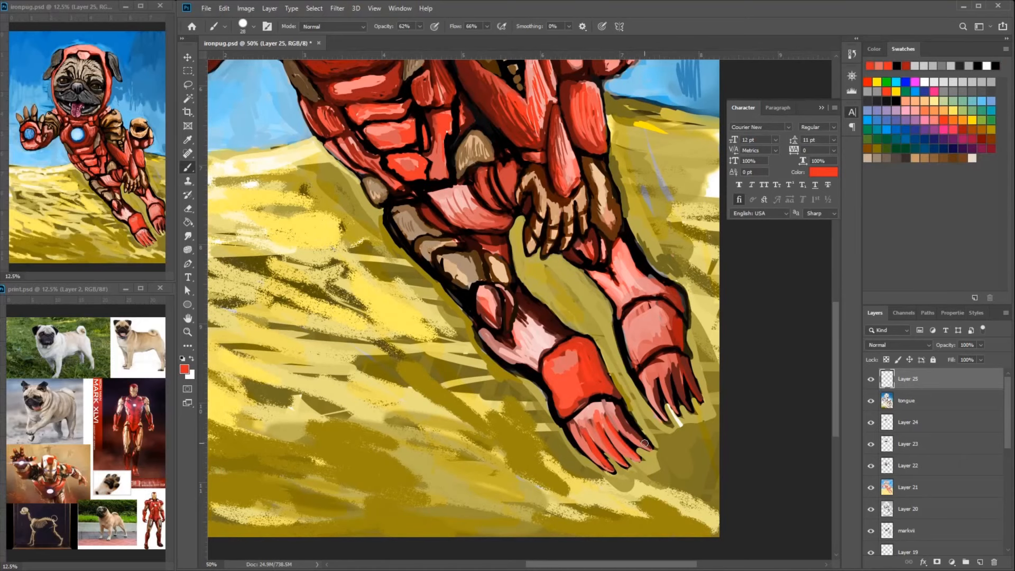
- Add dark red shading strokes along the bent foreleg armor on Layer 25
{"action": "scroll", "coordinate": [644, 443], "scroll_direction": "up", "scroll_amount": 5}
{"action": "left_click", "coordinate": [513, 292], "text": "alt"}
{"action": "left_click_drag", "start_coordinate": [513, 293], "coordinate": [530, 318]}
{"action": "left_click", "coordinate": [983, 139]}
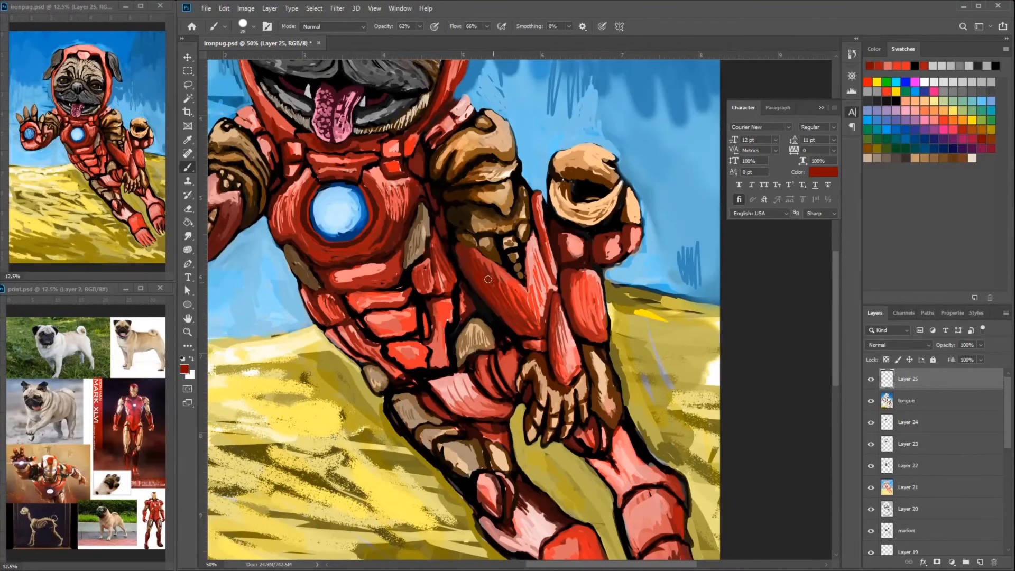
{"action": "left_click", "coordinate": [488, 279], "text": "alt"}
{"action": "left_click_drag", "start_coordinate": [488, 279], "coordinate": [513, 316]}
{"action": "left_click_drag", "start_coordinate": [505, 300], "coordinate": [567, 353]}
{"action": "left_click_drag", "start_coordinate": [570, 325], "coordinate": [567, 368]}
- Hatch red strokes over the pale vertical armor plate below the raised brown paw cuff
{"action": "left_click_drag", "start_coordinate": [591, 276], "coordinate": [594, 320]}
{"action": "left_click_drag", "start_coordinate": [592, 317], "coordinate": [592, 271]}
{"action": "left_click", "coordinate": [588, 319], "text": "alt"}
{"action": "mouse_move", "coordinate": [588, 324]}
{"action": "left_mouse_down"}
{"action": "mouse_move", "coordinate": [579, 288]}
{"action": "mouse_move", "coordinate": [604, 327]}
{"action": "left_mouse_up"}
{"action": "left_click_drag", "start_coordinate": [585, 289], "coordinate": [587, 327]}
{"action": "left_click_drag", "start_coordinate": [584, 310], "coordinate": [593, 336]}
- Redden the small plates under the raised paw cuff and brighten the outer edge of the bent foreleg
{"action": "left_click", "coordinate": [603, 243], "text": "alt"}
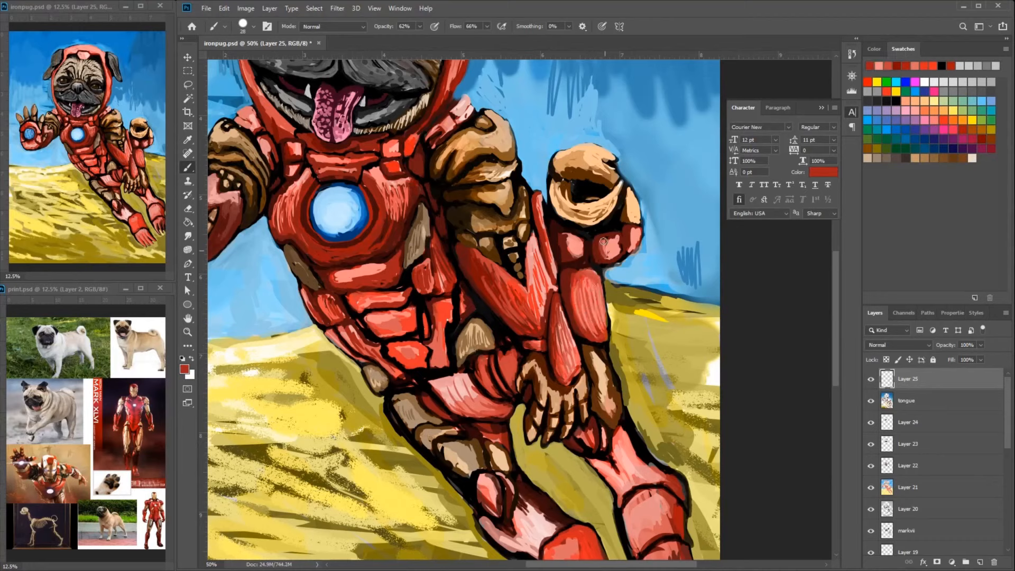
{"action": "left_click_drag", "start_coordinate": [603, 241], "coordinate": [610, 258]}
{"action": "left_click", "coordinate": [407, 243], "text": "alt"}
{"action": "mouse_move", "coordinate": [568, 238]}
{"action": "left_mouse_down"}
{"action": "mouse_move", "coordinate": [575, 255]}
{"action": "mouse_move", "coordinate": [540, 274]}
{"action": "left_mouse_up"}
{"action": "left_click", "coordinate": [437, 249], "text": "alt"}
{"action": "left_click", "coordinate": [443, 312], "text": "alt"}
{"action": "left_click_drag", "start_coordinate": [542, 267], "coordinate": [547, 306]}
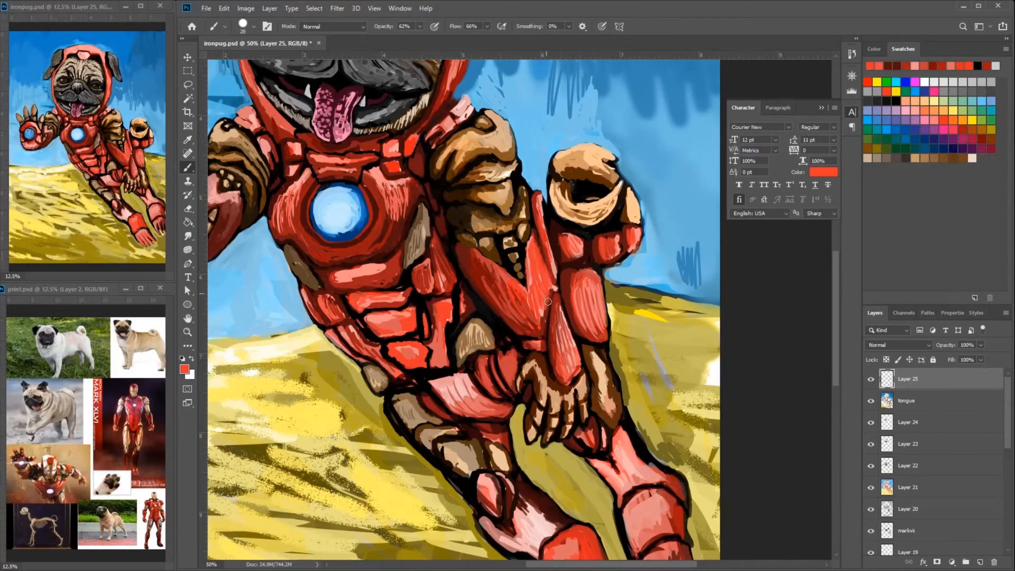
- Texture the abdomen armor plates with red and dark red strokes
{"action": "left_click_drag", "start_coordinate": [365, 275], "coordinate": [420, 336]}
{"action": "left_click", "coordinate": [399, 335], "text": "alt"}
{"action": "left_click_drag", "start_coordinate": [377, 360], "coordinate": [388, 378]}
{"action": "mouse_move", "coordinate": [385, 343]}
{"action": "left_mouse_down"}
{"action": "mouse_move", "coordinate": [436, 329]}
{"action": "mouse_move", "coordinate": [392, 341]}
{"action": "left_mouse_up"}
{"action": "left_click", "coordinate": [465, 326], "text": "alt"}
{"action": "left_click", "coordinate": [449, 336], "text": "alt"}
{"action": "left_click_drag", "start_coordinate": [391, 334], "coordinate": [427, 336]}
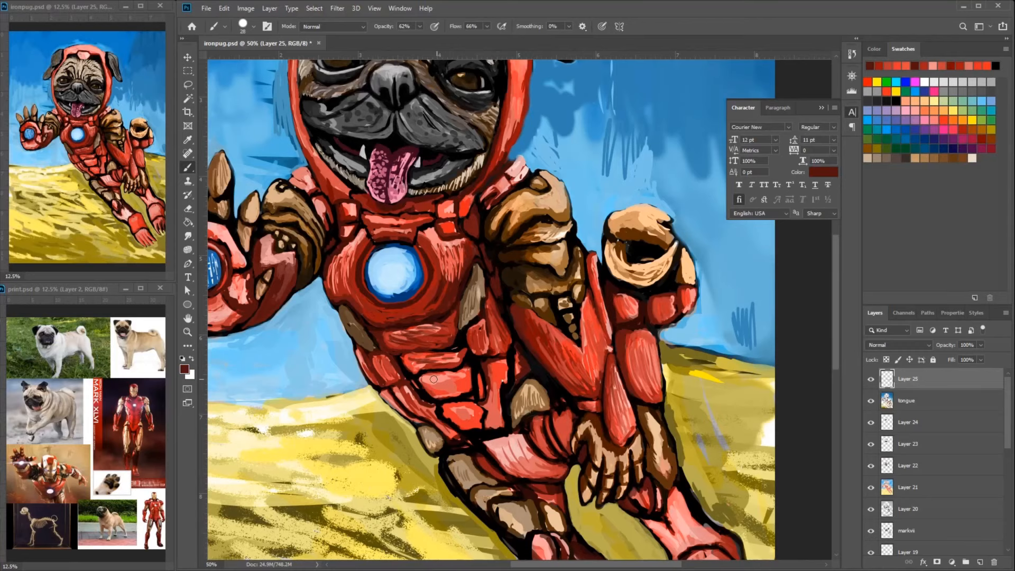
{"action": "left_click_drag", "start_coordinate": [433, 379], "coordinate": [460, 394]}
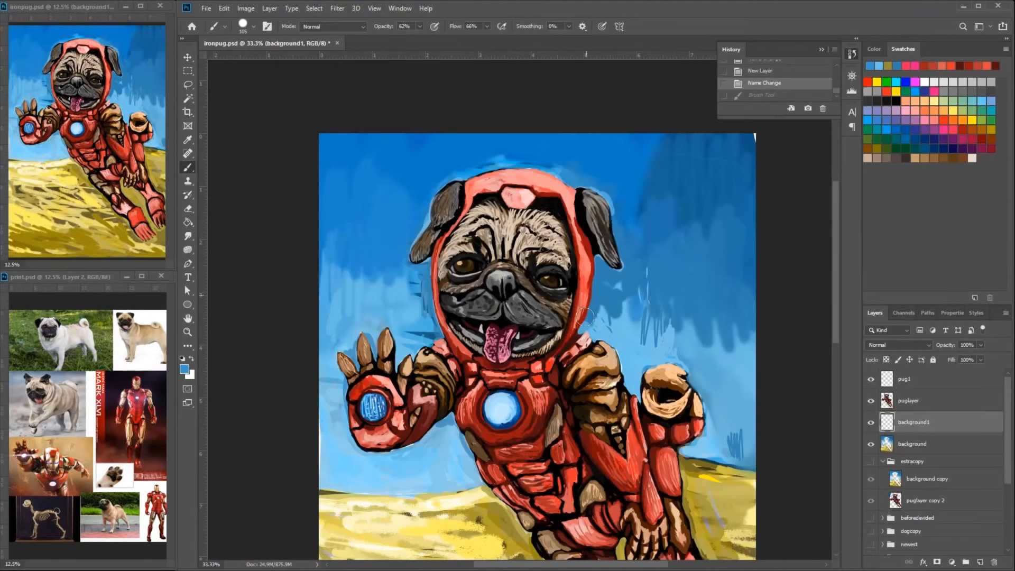
- Paint over the rough sky around the pug with smoother blue strokes on the background1 layer
{"action": "left_click_drag", "start_coordinate": [350, 339], "coordinate": [361, 386]}
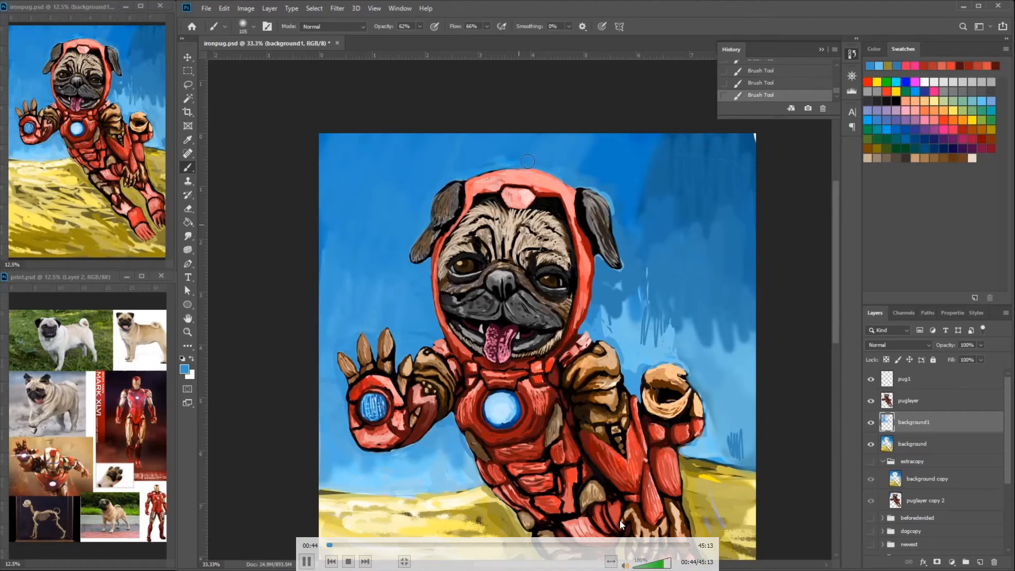
{"action": "mouse_move", "coordinate": [592, 169]}
{"action": "left_mouse_down"}
{"action": "mouse_move", "coordinate": [703, 190]}
{"action": "mouse_move", "coordinate": [656, 312]}
{"action": "mouse_move", "coordinate": [721, 398]}
{"action": "mouse_move", "coordinate": [735, 454]}
{"action": "left_mouse_up"}
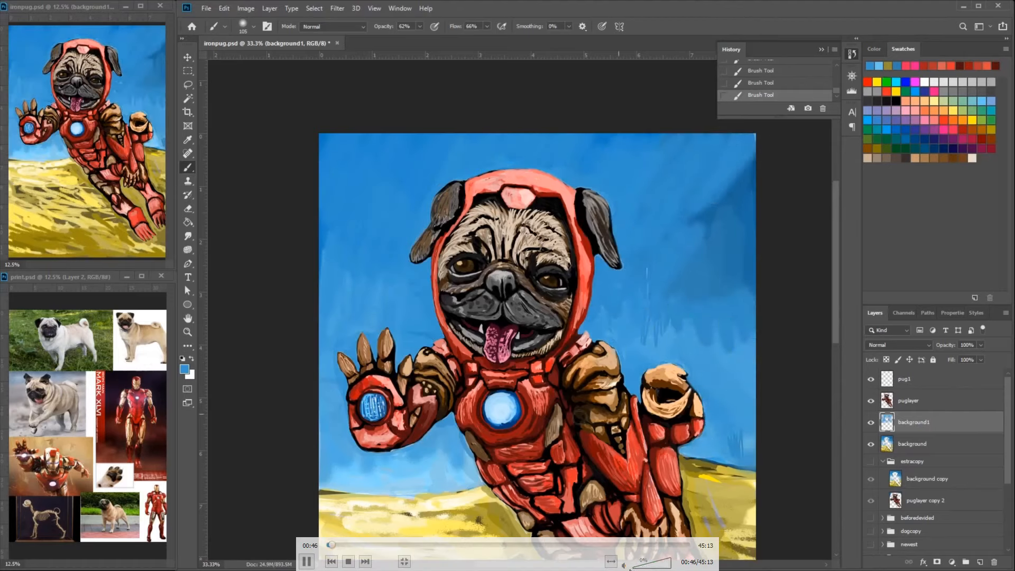
{"action": "left_click_drag", "start_coordinate": [740, 158], "coordinate": [687, 285]}
{"action": "left_click", "coordinate": [338, 472], "text": "alt"}
{"action": "left_click_drag", "start_coordinate": [325, 476], "coordinate": [473, 480]}
{"action": "mouse_move", "coordinate": [748, 463]}
{"action": "left_mouse_down"}
{"action": "mouse_move", "coordinate": [701, 439]}
{"action": "mouse_move", "coordinate": [634, 338]}
{"action": "left_mouse_up"}
{"action": "left_click", "coordinate": [753, 316], "text": "alt"}
{"action": "left_click_drag", "start_coordinate": [751, 344], "coordinate": [661, 254]}
{"action": "left_click_drag", "start_coordinate": [751, 286], "coordinate": [687, 328]}
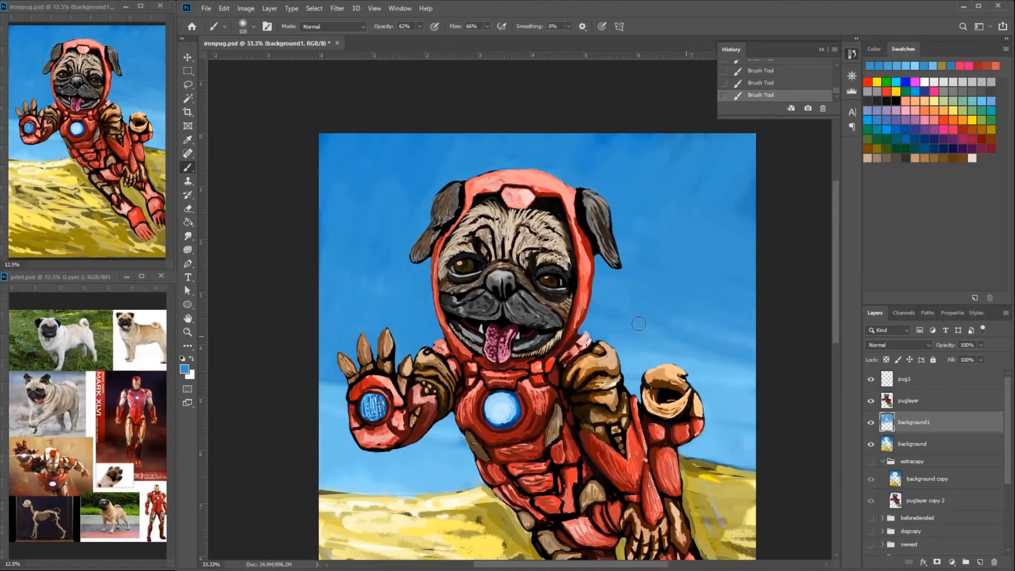
- Blend lighter diagonal blue streaks into the sky on both sides of the pug's head
{"action": "left_click", "coordinate": [687, 359], "text": "alt"}
{"action": "left_click_drag", "start_coordinate": [751, 338], "coordinate": [661, 317]}
{"action": "left_click_drag", "start_coordinate": [751, 317], "coordinate": [660, 238]}
{"action": "left_click_drag", "start_coordinate": [444, 338], "coordinate": [328, 285]}
{"action": "left_click_drag", "start_coordinate": [423, 296], "coordinate": [323, 207]}
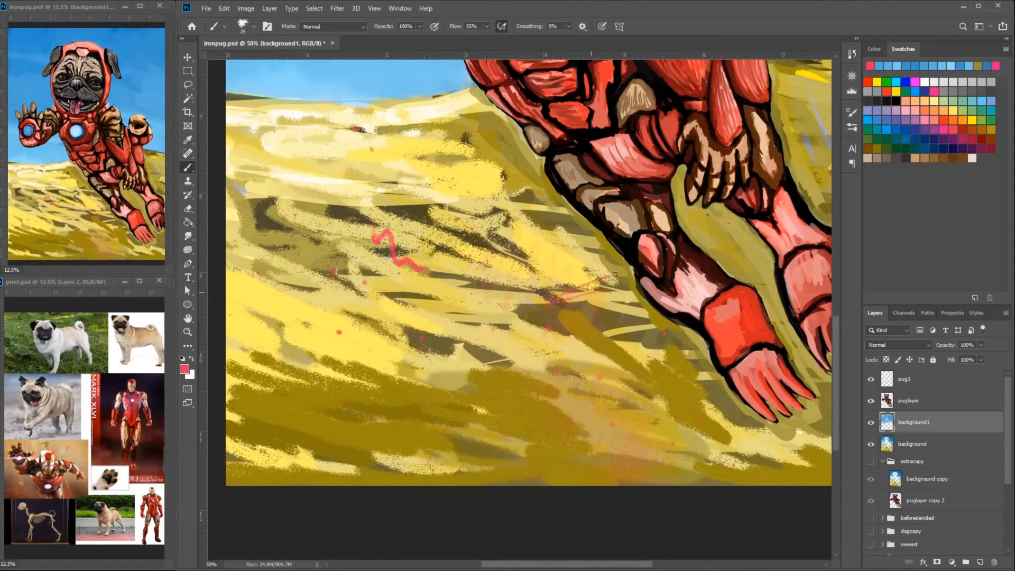
- Lay textured yellow strokes on the sand beside the hind legs and pale strokes along the dune's upper part
{"action": "left_click", "coordinate": [812, 77], "text": "alt"}
{"action": "left_click_drag", "start_coordinate": [534, 291], "coordinate": [631, 249]}
{"action": "left_click_drag", "start_coordinate": [563, 323], "coordinate": [650, 280]}
{"action": "left_click_drag", "start_coordinate": [700, 327], "coordinate": [600, 404]}
{"action": "left_click", "coordinate": [579, 327], "text": "alt"}
{"action": "mouse_move", "coordinate": [542, 306]}
{"action": "left_mouse_down"}
{"action": "mouse_move", "coordinate": [634, 270]}
{"action": "mouse_move", "coordinate": [502, 195]}
{"action": "left_mouse_up"}
{"action": "left_click", "coordinate": [487, 102], "text": "alt"}
{"action": "left_click_drag", "start_coordinate": [486, 102], "coordinate": [365, 129]}
{"action": "left_click", "coordinate": [466, 114], "text": "alt"}
{"action": "left_click_drag", "start_coordinate": [433, 127], "coordinate": [515, 137]}
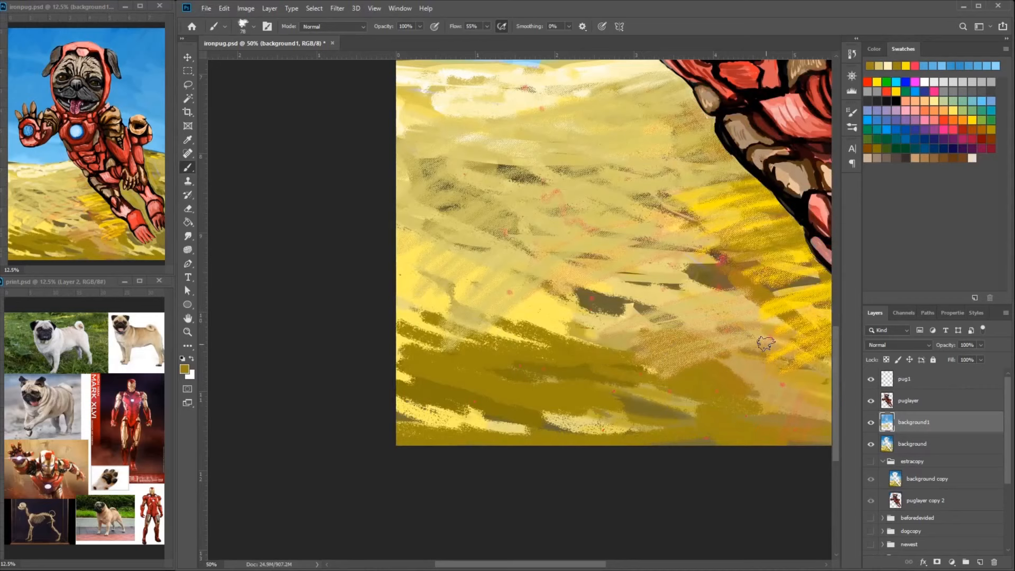
- Cover the contrasting sand marks around the hind legs and across the dune with muted golden-brown textured strokes
{"action": "mouse_move", "coordinate": [729, 296]}
{"action": "left_mouse_down"}
{"action": "mouse_move", "coordinate": [548, 267]}
{"action": "mouse_move", "coordinate": [461, 331]}
{"action": "mouse_move", "coordinate": [548, 330]}
{"action": "left_mouse_up"}
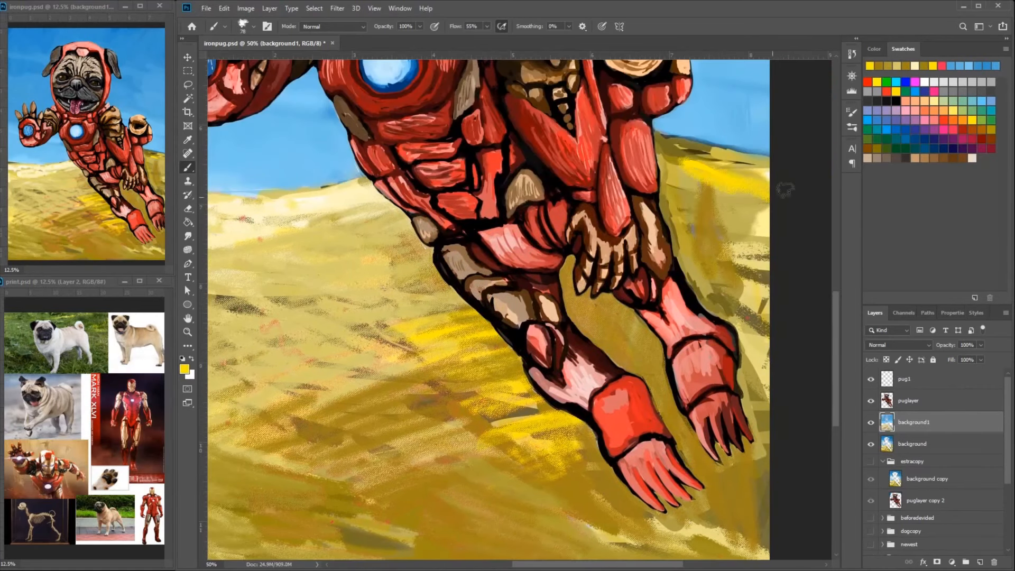
{"action": "left_click_drag", "start_coordinate": [767, 198], "coordinate": [667, 190]}
{"action": "left_click_drag", "start_coordinate": [667, 190], "coordinate": [767, 391]}
{"action": "left_click_drag", "start_coordinate": [766, 280], "coordinate": [671, 227]}
{"action": "left_click_drag", "start_coordinate": [571, 269], "coordinate": [642, 339]}
{"action": "left_click", "coordinate": [370, 211], "text": "alt"}
{"action": "left_click_drag", "start_coordinate": [407, 225], "coordinate": [296, 209]}
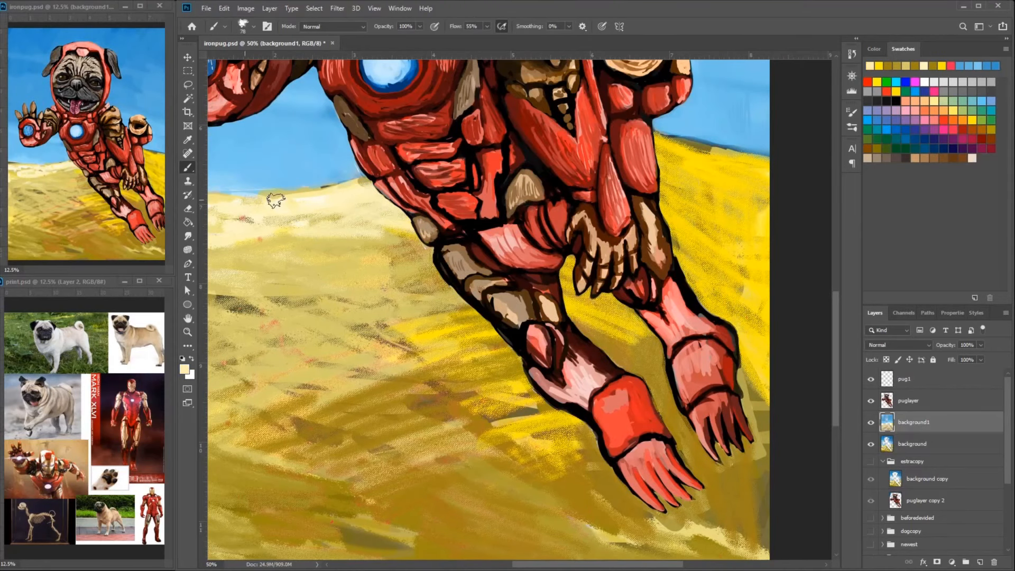
- Brush yellow and pale cream texture over the dunes beside the legs and below the horizon
{"action": "left_click_drag", "start_coordinate": [428, 265], "coordinate": [352, 269]}
{"action": "mouse_move", "coordinate": [750, 211]}
{"action": "left_mouse_down"}
{"action": "mouse_move", "coordinate": [669, 146]}
{"action": "mouse_move", "coordinate": [761, 203]}
{"action": "left_mouse_up"}
{"action": "mouse_move", "coordinate": [738, 211]}
{"action": "left_mouse_down"}
{"action": "mouse_move", "coordinate": [668, 228]}
{"action": "mouse_move", "coordinate": [713, 309]}
{"action": "left_mouse_up"}
{"action": "left_click_drag", "start_coordinate": [570, 285], "coordinate": [642, 322]}
{"action": "left_click_drag", "start_coordinate": [370, 254], "coordinate": [566, 280]}
{"action": "mouse_move", "coordinate": [322, 243]}
{"action": "left_mouse_down"}
{"action": "mouse_move", "coordinate": [441, 283]}
{"action": "mouse_move", "coordinate": [376, 240]}
{"action": "left_mouse_up"}
{"action": "left_click", "coordinate": [540, 184], "text": "alt"}
{"action": "left_click_drag", "start_coordinate": [600, 269], "coordinate": [476, 365]}
{"action": "left_click_drag", "start_coordinate": [687, 327], "coordinate": [523, 291]}
- Enlarge the textured brush and sweep broad sand-colored strokes over the middle of the dune
{"action": "right_click", "coordinate": [743, 277]}
{"action": "left_click_drag", "start_coordinate": [819, 308], "coordinate": [830, 309]}
{"action": "key", "text": "ctrl+minus"}
{"action": "key", "text": "ctrl+minus"}
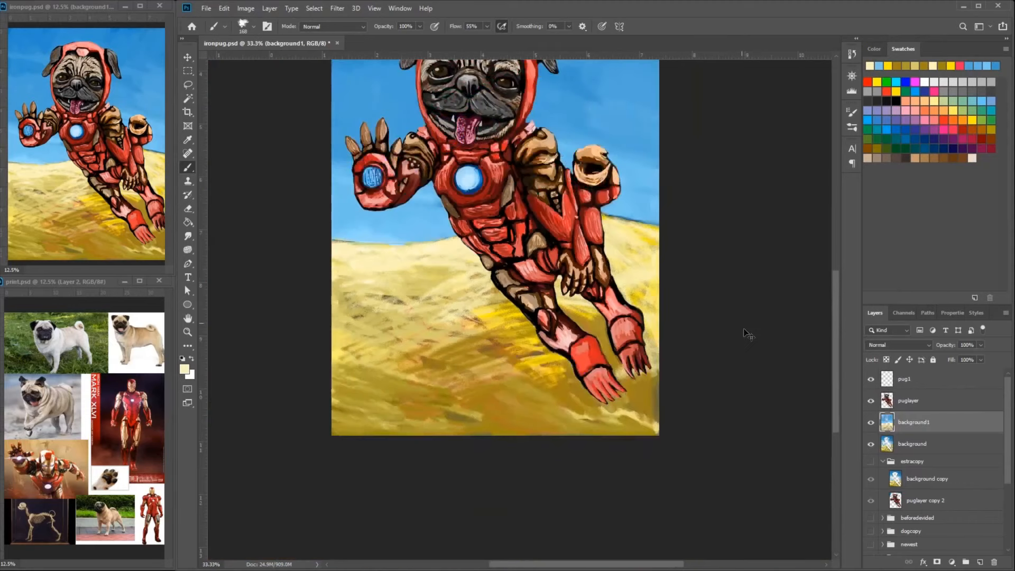
{"action": "left_click_drag", "start_coordinate": [748, 331], "coordinate": [771, 437]}
{"action": "mouse_move", "coordinate": [529, 470]}
{"action": "left_mouse_down"}
{"action": "mouse_move", "coordinate": [426, 431]}
{"action": "mouse_move", "coordinate": [539, 409]}
{"action": "mouse_move", "coordinate": [370, 471]}
{"action": "mouse_move", "coordinate": [597, 476]}
{"action": "left_mouse_up"}
{"action": "left_click", "coordinate": [492, 444], "text": "alt"}
{"action": "left_click", "coordinate": [423, 396], "text": "alt"}
{"action": "mouse_move", "coordinate": [497, 409]}
{"action": "left_mouse_down"}
{"action": "mouse_move", "coordinate": [365, 420]}
{"action": "mouse_move", "coordinate": [481, 438]}
{"action": "left_mouse_up"}
- Smooth the lower foreground sand with broad ochre and golden strokes across the canvas
{"action": "mouse_move", "coordinate": [545, 434]}
{"action": "left_mouse_down"}
{"action": "mouse_move", "coordinate": [615, 537]}
{"action": "mouse_move", "coordinate": [412, 529]}
{"action": "left_mouse_up"}
{"action": "left_click", "coordinate": [377, 428], "text": "alt"}
{"action": "left_click_drag", "start_coordinate": [560, 415], "coordinate": [425, 447]}
{"action": "left_click_drag", "start_coordinate": [626, 421], "coordinate": [489, 473]}
{"action": "left_click_drag", "start_coordinate": [563, 455], "coordinate": [370, 515]}
{"action": "left_click", "coordinate": [668, 528], "text": "alt"}
{"action": "left_click_drag", "start_coordinate": [365, 455], "coordinate": [518, 508]}
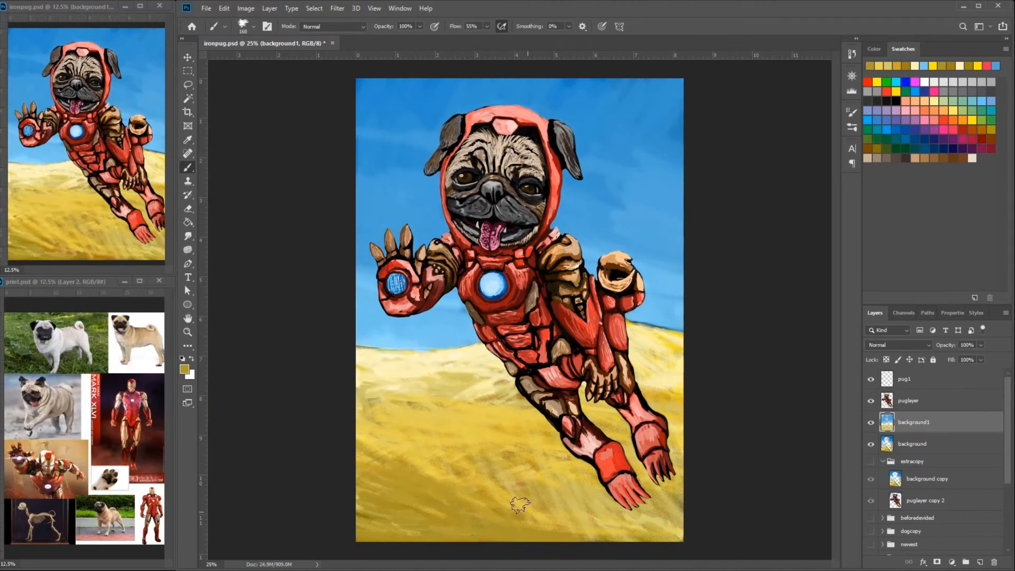
{"action": "left_click_drag", "start_coordinate": [449, 529], "coordinate": [671, 508]}
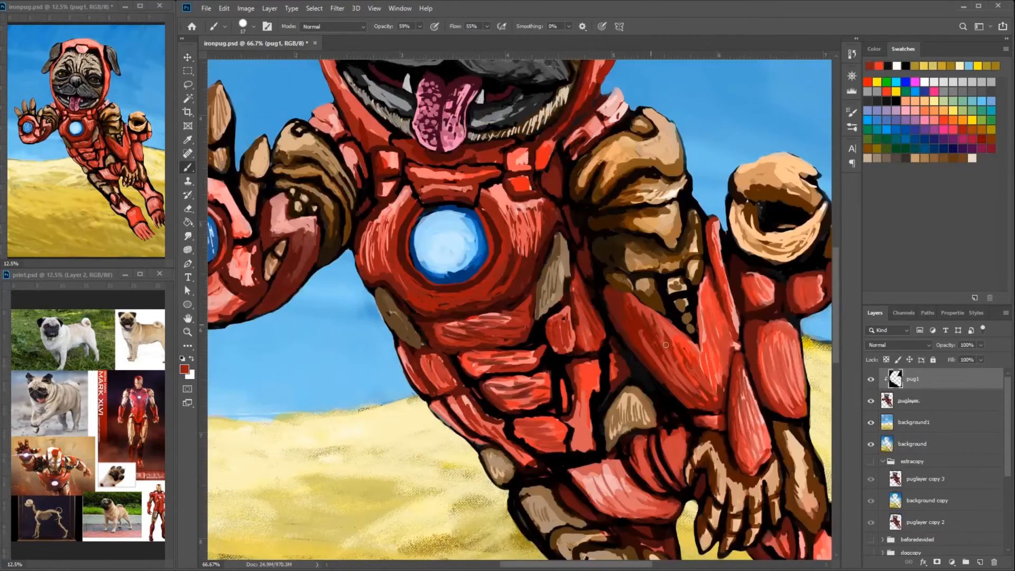
{"action": "left_click", "coordinate": [687, 354], "text": "alt"}
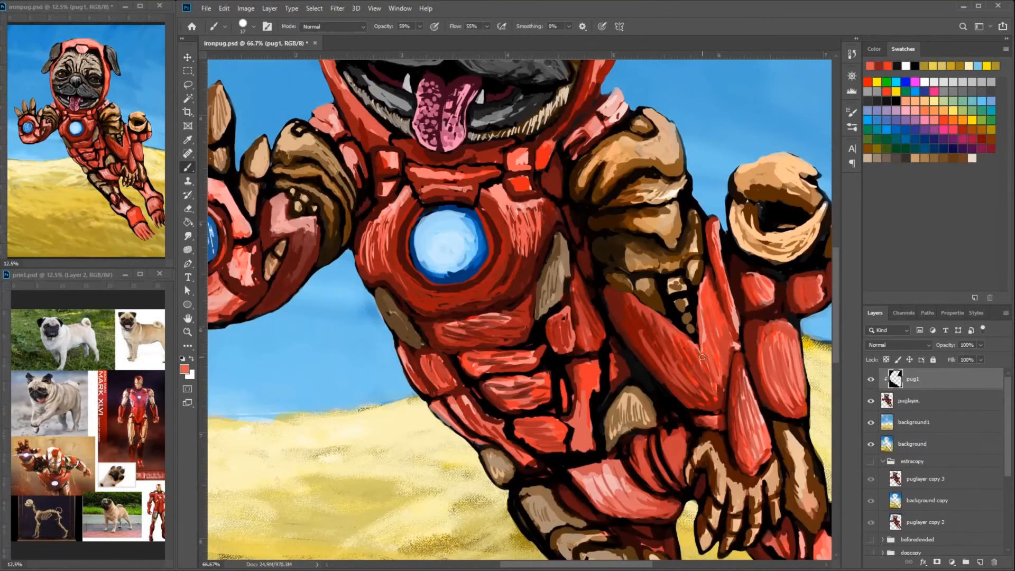
- Dab brown tones over the small elbow segments and black gaps of the brown arm armor on the pug1 layer
{"action": "left_click", "coordinate": [623, 308], "text": "alt"}
{"action": "left_click", "coordinate": [639, 288], "text": "alt"}
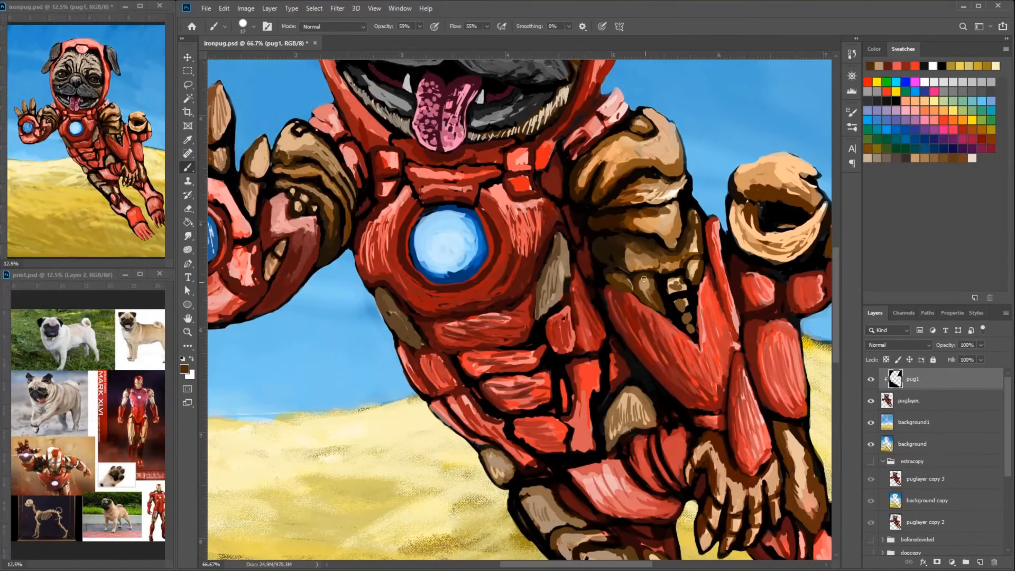
{"action": "left_click", "coordinate": [644, 278], "text": "alt"}
{"action": "left_click", "coordinate": [663, 320], "text": "alt"}
{"action": "left_click", "coordinate": [651, 300], "text": "alt"}
{"action": "left_click", "coordinate": [679, 275], "text": "alt"}
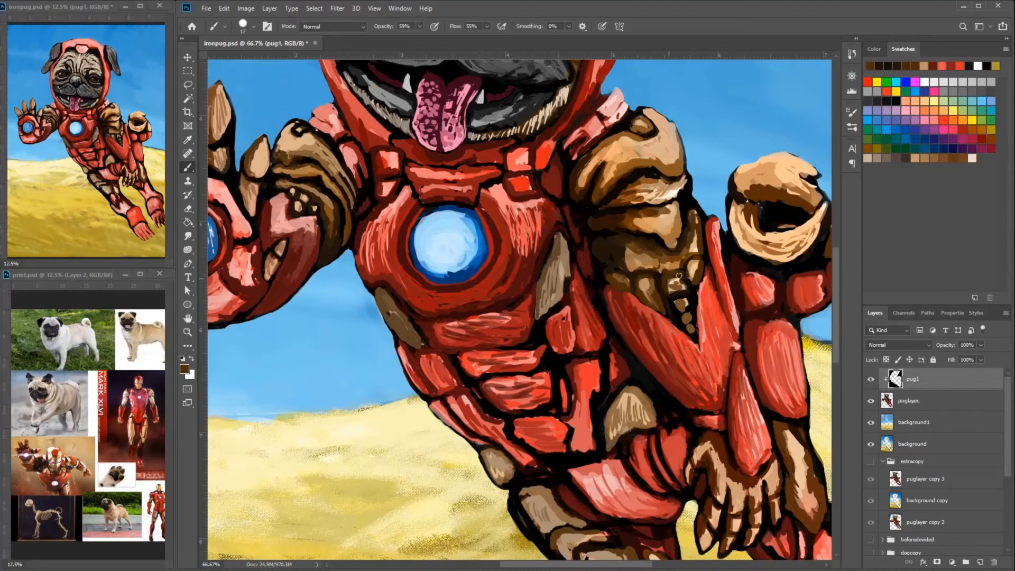
{"action": "left_click", "coordinate": [689, 277], "text": "alt"}
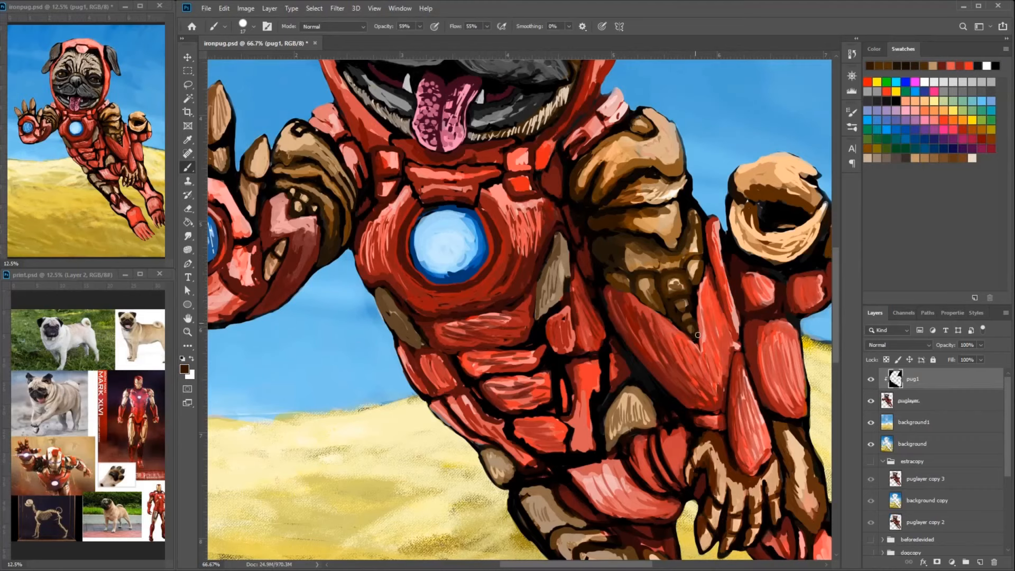
- Paint brown shading along the outer edge and lower plates of the upper-arm armor
{"action": "left_click_drag", "start_coordinate": [672, 266], "coordinate": [701, 237]}
{"action": "left_click_drag", "start_coordinate": [699, 239], "coordinate": [695, 213]}
{"action": "left_click", "coordinate": [674, 231], "text": "alt"}
{"action": "left_click_drag", "start_coordinate": [646, 262], "coordinate": [625, 246]}
{"action": "mouse_move", "coordinate": [666, 281]}
{"action": "left_mouse_down"}
{"action": "mouse_move", "coordinate": [682, 291]}
{"action": "mouse_move", "coordinate": [697, 261]}
{"action": "left_mouse_up"}
{"action": "left_click", "coordinate": [682, 305]}
{"action": "left_click", "coordinate": [715, 197], "text": "alt"}
{"action": "left_click", "coordinate": [704, 199], "text": "alt"}
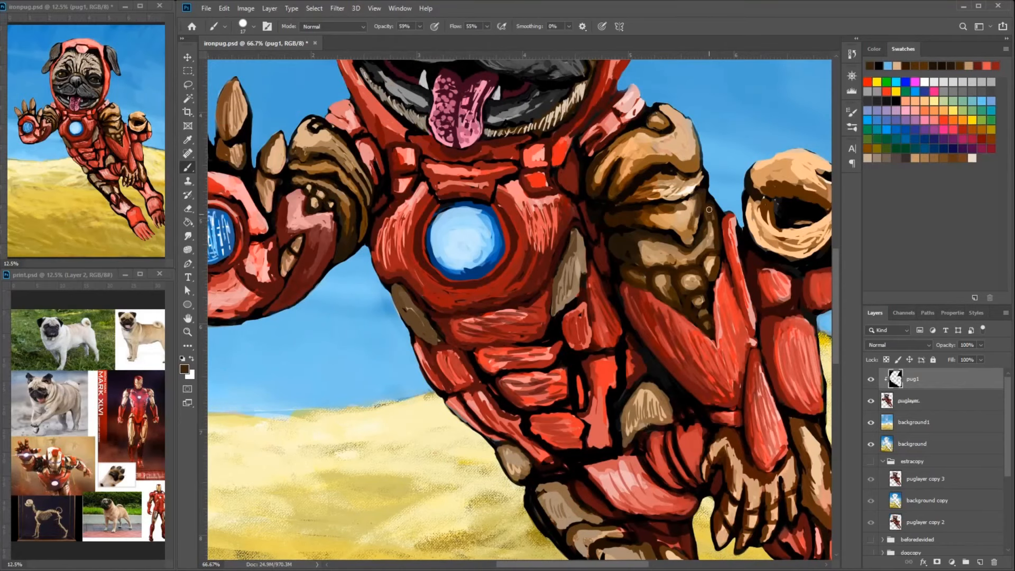
- Erase the ragged outer edge of the upper arm on the puglayer layer, and return to painting on pug1
{"action": "key", "text": "alt+bracketleft"}
{"action": "key", "text": "e"}
{"action": "left_click_drag", "start_coordinate": [722, 210], "coordinate": [713, 203]}
{"action": "mouse_move", "coordinate": [715, 204]}
{"action": "left_mouse_down"}
{"action": "mouse_move", "coordinate": [805, 175]}
{"action": "mouse_move", "coordinate": [722, 178]}
{"action": "mouse_move", "coordinate": [712, 150]}
{"action": "left_mouse_up"}
{"action": "key", "text": "b"}
{"action": "key", "text": "alt+bracketright"}
- Rework the lower rim of the shoulder plate and the arm's outer edge with tan and brown strokes
{"action": "left_click", "coordinate": [704, 158], "text": "alt"}
{"action": "left_click", "coordinate": [681, 150], "text": "alt"}
{"action": "left_click", "coordinate": [692, 132], "text": "alt"}
{"action": "mouse_move", "coordinate": [686, 160]}
{"action": "left_mouse_down"}
{"action": "mouse_move", "coordinate": [713, 141]}
{"action": "mouse_move", "coordinate": [689, 176]}
{"action": "mouse_move", "coordinate": [725, 222]}
{"action": "left_mouse_up"}
{"action": "left_click", "coordinate": [680, 148], "text": "alt"}
{"action": "left_click", "coordinate": [702, 179], "text": "alt"}
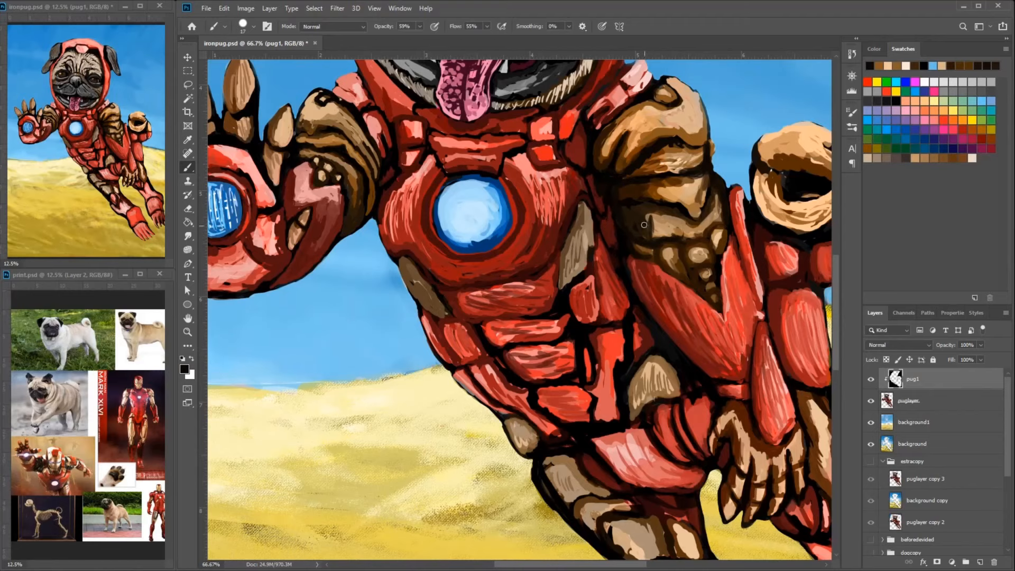
- Darken the inner side of the upper arm beside the chest with near-black shading
{"action": "left_click_drag", "start_coordinate": [644, 224], "coordinate": [646, 252]}
{"action": "left_click", "coordinate": [637, 210], "text": "alt"}
{"action": "left_click", "coordinate": [642, 232], "text": "alt"}
{"action": "left_click_drag", "start_coordinate": [636, 212], "coordinate": [656, 263]}
{"action": "left_click", "coordinate": [649, 243], "text": "alt"}
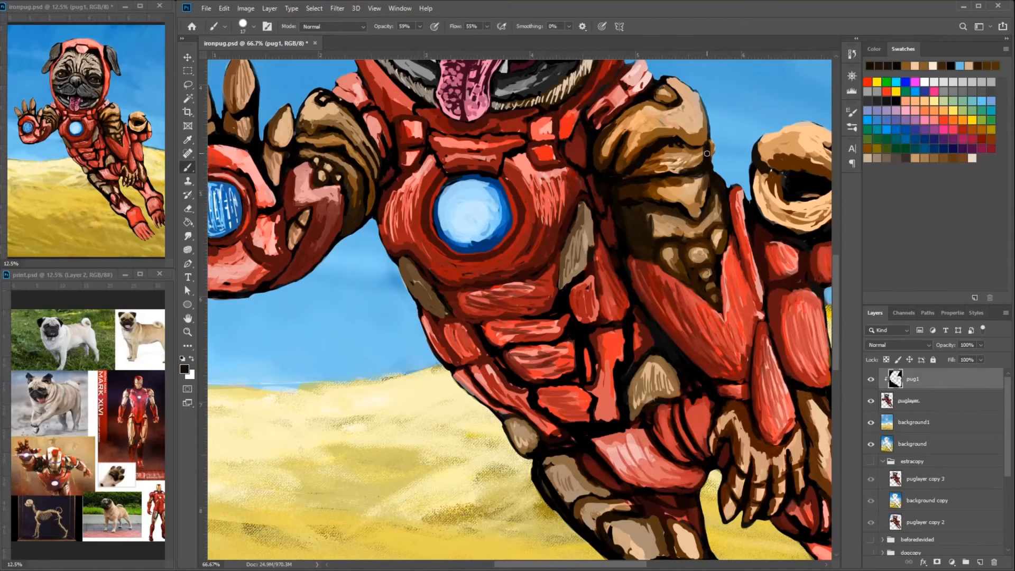
- Define the shoulder plate's lower edge with a dark line and tone the arm's outer rim in brown
{"action": "left_click", "coordinate": [696, 159], "text": "alt"}
{"action": "mouse_move", "coordinate": [679, 170]}
{"action": "left_mouse_down"}
{"action": "mouse_move", "coordinate": [623, 182]}
{"action": "mouse_move", "coordinate": [729, 220]}
{"action": "mouse_move", "coordinate": [749, 210]}
{"action": "mouse_move", "coordinate": [755, 263]}
{"action": "left_mouse_up"}
{"action": "left_click", "coordinate": [694, 155], "text": "alt"}
{"action": "left_click", "coordinate": [740, 210], "text": "alt"}
{"action": "left_click", "coordinate": [750, 215], "text": "alt"}
{"action": "left_click", "coordinate": [764, 217], "text": "alt"}
{"action": "mouse_move", "coordinate": [748, 210]}
{"action": "left_mouse_down"}
{"action": "mouse_move", "coordinate": [762, 190]}
{"action": "mouse_move", "coordinate": [750, 246]}
{"action": "left_mouse_up"}
- Paint lighter tan strokes over the middle plates of the upper-arm armor
{"action": "mouse_move", "coordinate": [761, 251]}
{"action": "left_mouse_down"}
{"action": "mouse_move", "coordinate": [724, 205]}
{"action": "mouse_move", "coordinate": [726, 218]}
{"action": "mouse_move", "coordinate": [697, 227]}
{"action": "left_mouse_up"}
{"action": "left_click", "coordinate": [719, 185], "text": "alt"}
{"action": "left_click", "coordinate": [723, 213], "text": "alt"}
{"action": "left_click", "coordinate": [734, 210], "text": "alt"}
{"action": "left_click_drag", "start_coordinate": [734, 181], "coordinate": [732, 228]}
{"action": "left_click_drag", "start_coordinate": [691, 218], "coordinate": [654, 232]}
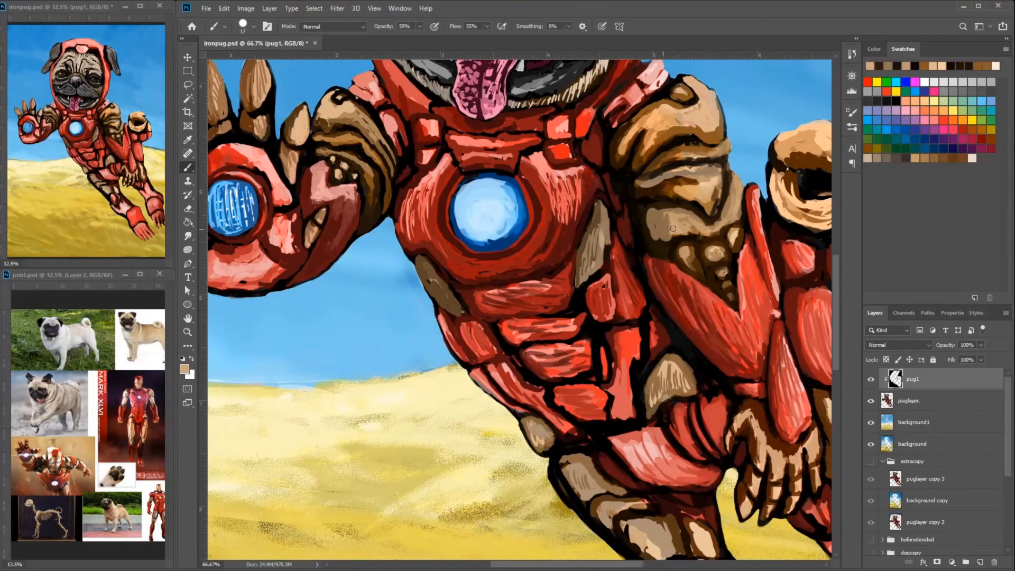
- Cover the dark gaps between the upper-arm plates with tan to form one smooth rounded plate
{"action": "left_click", "coordinate": [689, 247], "text": "alt"}
{"action": "mouse_move", "coordinate": [723, 174]}
{"action": "left_mouse_down"}
{"action": "mouse_move", "coordinate": [689, 248]}
{"action": "mouse_move", "coordinate": [637, 240]}
{"action": "left_mouse_up"}
{"action": "mouse_move", "coordinate": [692, 235]}
{"action": "left_mouse_down"}
{"action": "mouse_move", "coordinate": [676, 279]}
{"action": "mouse_move", "coordinate": [646, 264]}
{"action": "left_mouse_up"}
{"action": "mouse_move", "coordinate": [692, 233]}
{"action": "left_mouse_down"}
{"action": "mouse_move", "coordinate": [700, 226]}
{"action": "mouse_move", "coordinate": [610, 173]}
{"action": "left_mouse_up"}
{"action": "mouse_move", "coordinate": [610, 169]}
{"action": "left_mouse_down"}
{"action": "mouse_move", "coordinate": [611, 194]}
{"action": "mouse_move", "coordinate": [570, 237]}
{"action": "left_mouse_up"}
{"action": "mouse_move", "coordinate": [538, 190]}
{"action": "left_mouse_down"}
{"action": "mouse_move", "coordinate": [531, 236]}
{"action": "mouse_move", "coordinate": [530, 198]}
{"action": "mouse_move", "coordinate": [536, 227]}
{"action": "left_mouse_up"}
- Blend brown and dark shading along the inner and lower edges of the rounded upper-arm plate
{"action": "left_click", "coordinate": [519, 212], "text": "alt"}
{"action": "left_click", "coordinate": [570, 229], "text": "alt"}
{"action": "mouse_move", "coordinate": [573, 228]}
{"action": "left_mouse_down"}
{"action": "mouse_move", "coordinate": [544, 185]}
{"action": "mouse_move", "coordinate": [606, 232]}
{"action": "left_mouse_up"}
{"action": "left_click", "coordinate": [529, 200], "text": "alt"}
{"action": "mouse_move", "coordinate": [555, 183]}
{"action": "left_mouse_down"}
{"action": "mouse_move", "coordinate": [528, 202]}
{"action": "mouse_move", "coordinate": [550, 268]}
{"action": "left_mouse_up"}
{"action": "left_click", "coordinate": [554, 277], "text": "alt"}
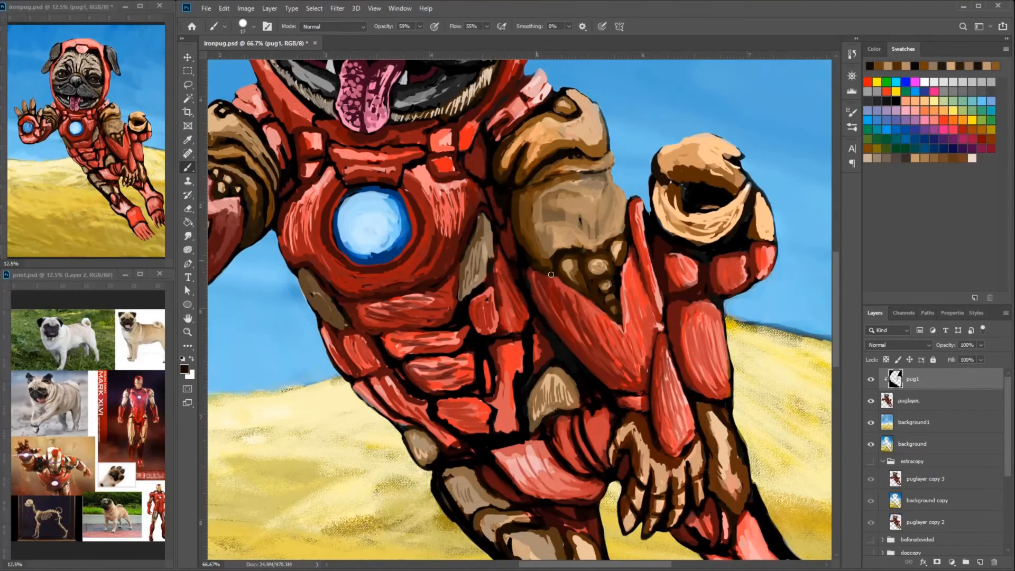
- Draw a dark curved dividing line across the tan upper-arm plate
{"action": "left_click_drag", "start_coordinate": [622, 193], "coordinate": [612, 171]}
{"action": "key", "text": "ctrl+minus"}
{"action": "key", "text": "ctrl+minus"}
{"action": "key", "text": "ctrl+plus"}
{"action": "mouse_move", "coordinate": [529, 246]}
{"action": "left_mouse_down"}
{"action": "mouse_move", "coordinate": [568, 253]}
{"action": "mouse_move", "coordinate": [595, 222]}
{"action": "left_mouse_up"}
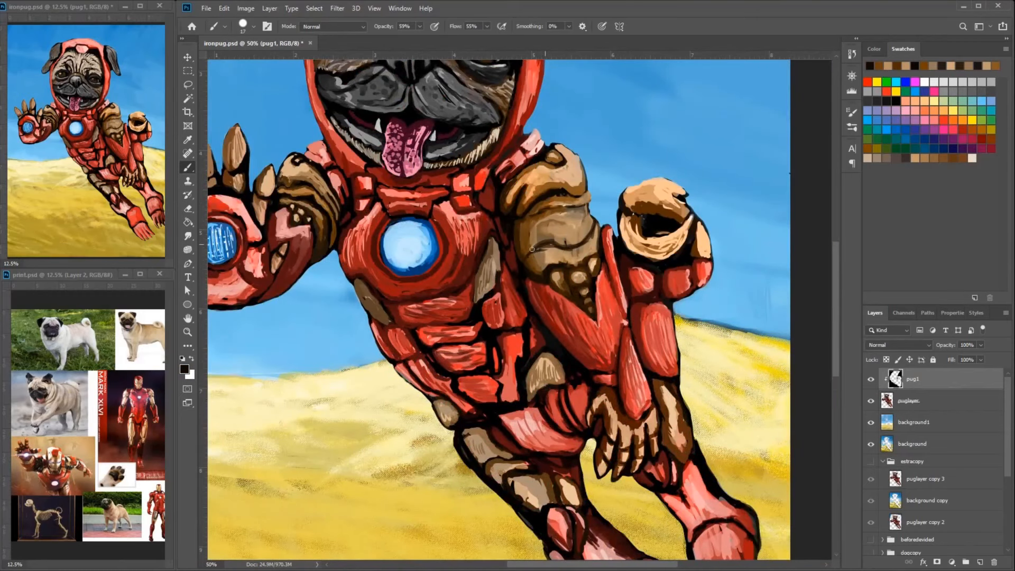
- Refine the tan upper-arm plates with more tan and dark shading strokes around their edges and dividing line
{"action": "left_click", "coordinate": [650, 247], "text": "alt"}
{"action": "mouse_move", "coordinate": [578, 183]}
{"action": "left_mouse_down"}
{"action": "mouse_move", "coordinate": [655, 254]}
{"action": "mouse_move", "coordinate": [627, 298]}
{"action": "mouse_move", "coordinate": [659, 280]}
{"action": "left_mouse_up"}
{"action": "left_click", "coordinate": [650, 247], "text": "alt"}
{"action": "left_click_drag", "start_coordinate": [629, 273], "coordinate": [662, 268]}
{"action": "mouse_move", "coordinate": [630, 328]}
{"action": "left_mouse_down"}
{"action": "mouse_move", "coordinate": [668, 313]}
{"action": "mouse_move", "coordinate": [697, 223]}
{"action": "left_mouse_up"}
{"action": "left_click", "coordinate": [706, 164], "text": "alt"}
{"action": "mouse_move", "coordinate": [679, 228]}
{"action": "left_mouse_down"}
{"action": "mouse_move", "coordinate": [696, 209]}
{"action": "mouse_move", "coordinate": [686, 254]}
{"action": "left_mouse_up"}
{"action": "left_click_drag", "start_coordinate": [698, 248], "coordinate": [712, 276]}
{"action": "left_click_drag", "start_coordinate": [774, 227], "coordinate": [709, 285]}
{"action": "left_click", "coordinate": [642, 269], "text": "alt"}
{"action": "left_click", "coordinate": [616, 283], "text": "alt"}
{"action": "left_click_drag", "start_coordinate": [618, 284], "coordinate": [674, 284]}
{"action": "left_click_drag", "start_coordinate": [721, 257], "coordinate": [676, 194]}
{"action": "left_click_drag", "start_coordinate": [549, 188], "coordinate": [691, 224]}
{"action": "left_click_drag", "start_coordinate": [64, 275], "coordinate": [62, 276]}
- Add a new clipped layer in Color blend mode and tint the shoulder and outer upper-arm armor red
{"action": "left_click", "coordinate": [980, 562]}
{"action": "key", "text": "ctrl+alt+g"}
{"action": "left_click", "coordinate": [899, 345]}
{"action": "left_click_drag", "start_coordinate": [692, 223], "coordinate": [726, 192]}
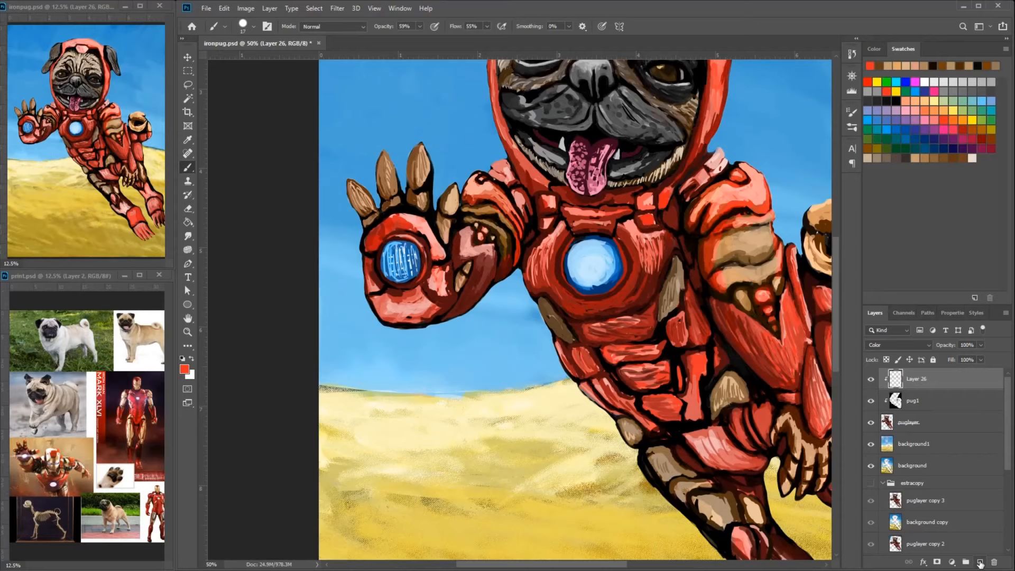
- Add another new clipped layer and paint over the beads below the upper-arm plates with a smaller brush
{"action": "left_click", "coordinate": [980, 563]}
{"action": "left_click", "coordinate": [753, 312], "text": "alt"}
{"action": "left_click", "coordinate": [744, 276], "text": "alt"}
{"action": "key", "text": "bracketleft"}
{"action": "key", "text": "bracketleft"}
{"action": "key", "text": "bracketleft"}
{"action": "mouse_move", "coordinate": [736, 303]}
{"action": "left_mouse_down"}
{"action": "mouse_move", "coordinate": [776, 328]}
{"action": "mouse_move", "coordinate": [770, 315]}
{"action": "mouse_move", "coordinate": [775, 330]}
{"action": "mouse_move", "coordinate": [781, 281]}
{"action": "mouse_move", "coordinate": [767, 290]}
{"action": "mouse_move", "coordinate": [772, 283]}
{"action": "mouse_move", "coordinate": [767, 309]}
{"action": "left_mouse_up"}
{"action": "left_click", "coordinate": [775, 328], "text": "alt"}
{"action": "left_click", "coordinate": [762, 295], "text": "alt"}
{"action": "left_click", "coordinate": [734, 291], "text": "alt"}
- Shape a tan triangular frame around a red inset and sharpen the edges of the tan upper-arm plates
{"action": "left_click_drag", "start_coordinate": [774, 284], "coordinate": [767, 309]}
{"action": "left_click_drag", "start_coordinate": [773, 228], "coordinate": [776, 272]}
{"action": "mouse_move", "coordinate": [716, 238]}
{"action": "left_mouse_down"}
{"action": "mouse_move", "coordinate": [725, 280]}
{"action": "mouse_move", "coordinate": [772, 226]}
{"action": "left_mouse_up"}
{"action": "mouse_move", "coordinate": [771, 257]}
{"action": "left_mouse_down"}
{"action": "mouse_move", "coordinate": [724, 266]}
{"action": "mouse_move", "coordinate": [780, 306]}
{"action": "mouse_move", "coordinate": [781, 333]}
{"action": "mouse_move", "coordinate": [735, 306]}
{"action": "left_mouse_up"}
{"action": "left_click", "coordinate": [745, 262], "text": "alt"}
{"action": "left_click", "coordinate": [759, 308], "text": "alt"}
{"action": "left_click", "coordinate": [780, 286], "text": "alt"}
{"action": "left_click", "coordinate": [787, 257], "text": "alt"}
- Paint over the beads on the raised arm to form a matching red inset with a tan frame
{"action": "left_click", "coordinate": [480, 233], "text": "alt"}
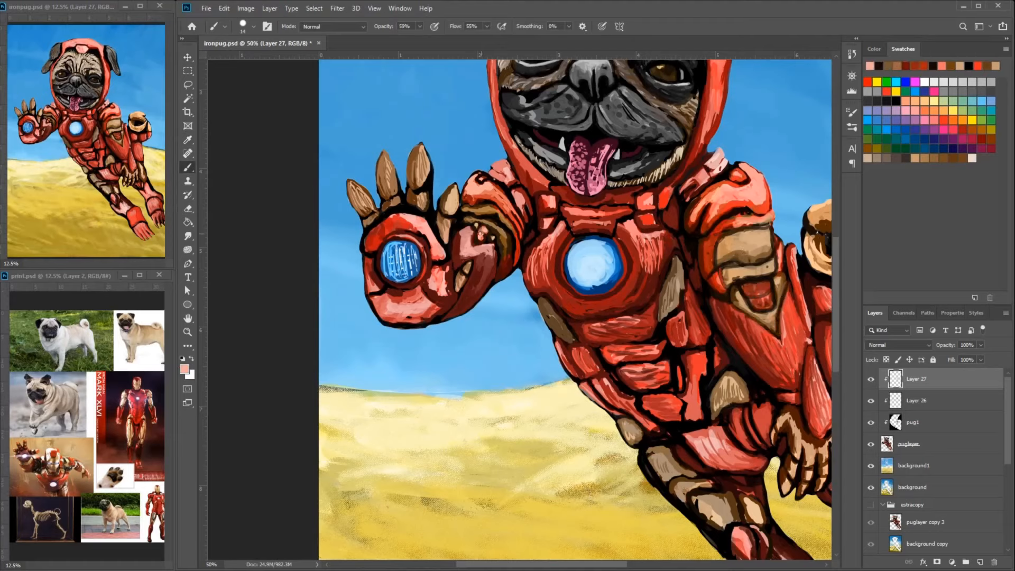
{"action": "left_click_drag", "start_coordinate": [480, 233], "coordinate": [492, 228]}
{"action": "left_click", "coordinate": [495, 231], "text": "alt"}
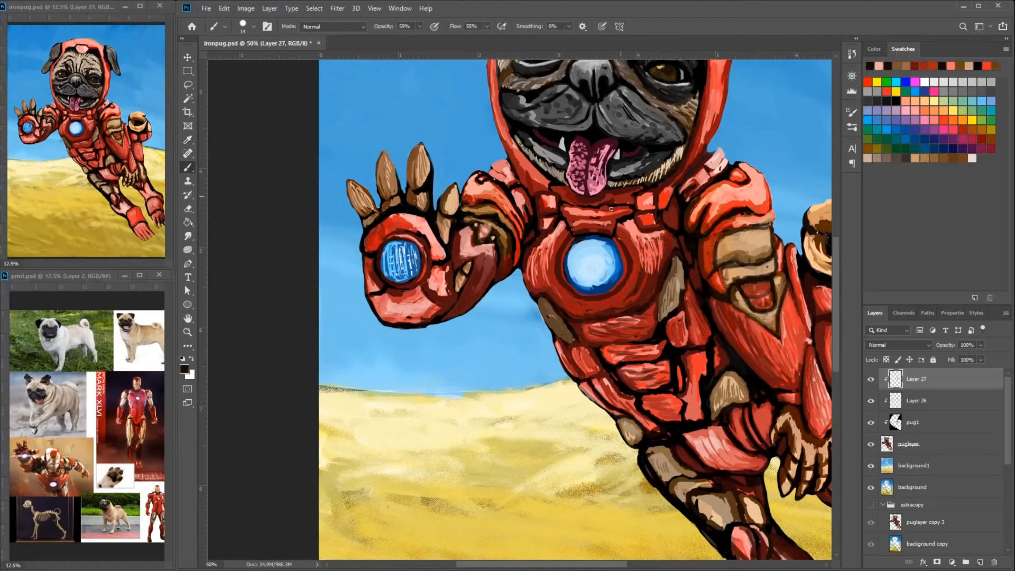
{"action": "left_click", "coordinate": [779, 288], "text": "alt"}
{"action": "left_click", "coordinate": [759, 303], "text": "alt"}
{"action": "left_click", "coordinate": [740, 293], "text": "alt"}
{"action": "mouse_move", "coordinate": [475, 224]}
{"action": "left_mouse_down"}
{"action": "mouse_move", "coordinate": [486, 242]}
{"action": "mouse_move", "coordinate": [497, 228]}
{"action": "left_mouse_up"}
{"action": "left_click", "coordinate": [757, 304], "text": "alt"}
{"action": "left_click", "coordinate": [497, 232], "text": "alt"}
{"action": "left_click", "coordinate": [499, 236], "text": "alt"}
- Paint light and mid-red strokes over the lowered forearm and the large red plate beside it
{"action": "left_click_drag", "start_coordinate": [793, 296], "coordinate": [711, 249]}
{"action": "left_click", "coordinate": [793, 249], "text": "alt"}
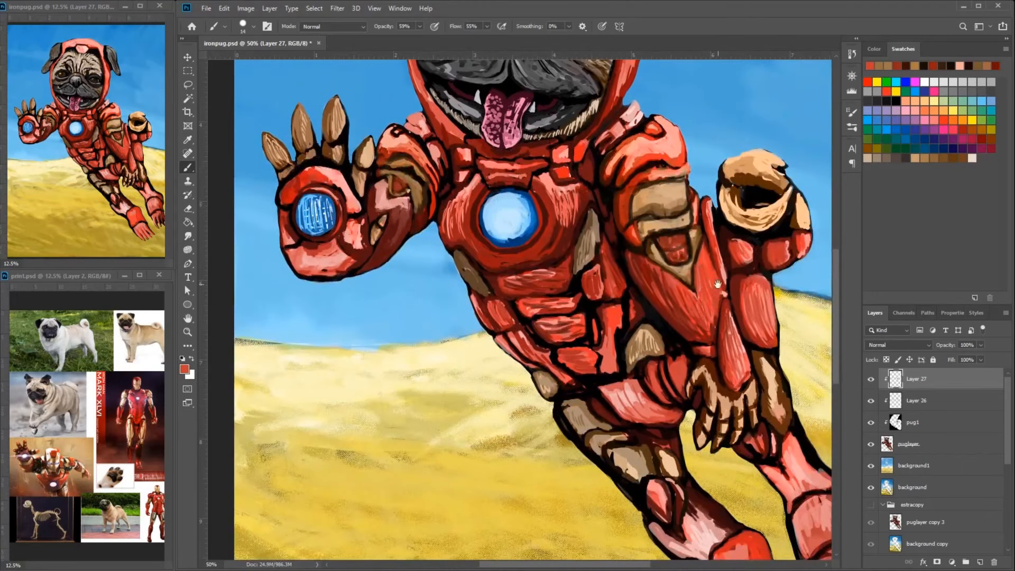
{"action": "left_click_drag", "start_coordinate": [795, 249], "coordinate": [730, 235]}
{"action": "left_click", "coordinate": [728, 239], "text": "alt"}
{"action": "left_click", "coordinate": [491, 175], "text": "alt"}
{"action": "left_click_drag", "start_coordinate": [477, 159], "coordinate": [509, 200]}
{"action": "mouse_move", "coordinate": [506, 209]}
{"action": "left_mouse_down"}
{"action": "mouse_move", "coordinate": [489, 237]}
{"action": "mouse_move", "coordinate": [560, 276]}
{"action": "left_mouse_up"}
{"action": "left_click_drag", "start_coordinate": [581, 255], "coordinate": [593, 282]}
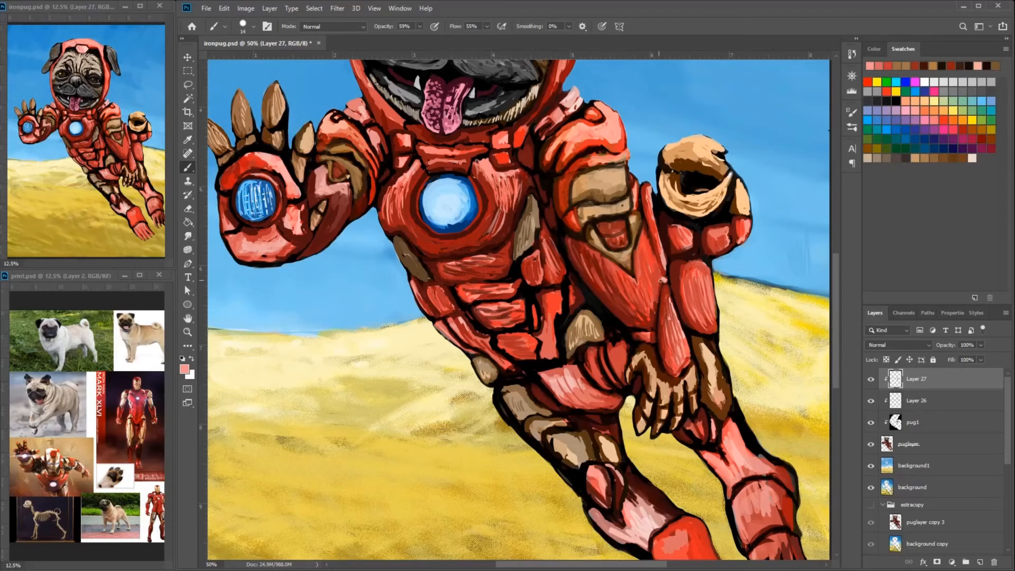
{"action": "left_click_drag", "start_coordinate": [640, 248], "coordinate": [646, 314]}
{"action": "left_click_drag", "start_coordinate": [603, 275], "coordinate": [636, 302]}
{"action": "mouse_move", "coordinate": [699, 264]}
{"action": "left_mouse_down"}
{"action": "mouse_move", "coordinate": [708, 302]}
{"action": "mouse_move", "coordinate": [704, 291]}
{"action": "mouse_move", "coordinate": [696, 324]}
{"action": "left_mouse_up"}
{"action": "left_click", "coordinate": [694, 286], "text": "alt"}
{"action": "left_click", "coordinate": [679, 296], "text": "alt"}
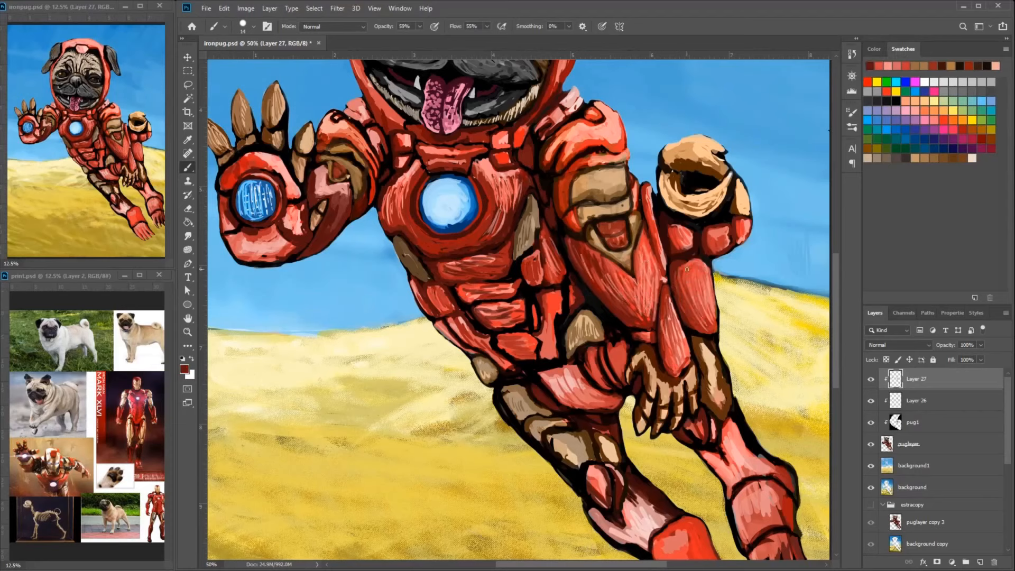
- Blend the red streaks along the lowered forearm and its thin outer strip
{"action": "left_click", "coordinate": [687, 296], "text": "alt"}
{"action": "left_click_drag", "start_coordinate": [683, 287], "coordinate": [700, 317]}
{"action": "left_click", "coordinate": [602, 265], "text": "alt"}
{"action": "left_click_drag", "start_coordinate": [586, 247], "coordinate": [632, 294]}
{"action": "left_click_drag", "start_coordinate": [637, 269], "coordinate": [641, 232]}
{"action": "left_click_drag", "start_coordinate": [646, 188], "coordinate": [660, 247]}
{"action": "left_click", "coordinate": [659, 280], "text": "alt"}
{"action": "left_click", "coordinate": [662, 264], "text": "alt"}
{"action": "left_click", "coordinate": [647, 200], "text": "alt"}
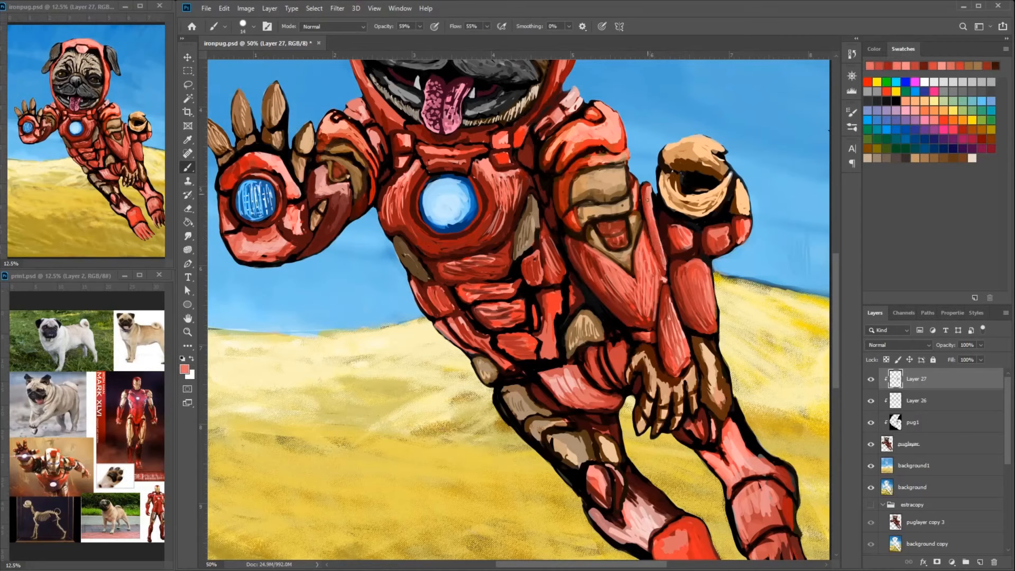
- Smooth the large red plate beside the forearm and the tapered red cuff above the hand
{"action": "left_click_drag", "start_coordinate": [690, 293], "coordinate": [707, 326]}
{"action": "left_click", "coordinate": [689, 285], "text": "alt"}
{"action": "mouse_move", "coordinate": [695, 274]}
{"action": "left_mouse_down"}
{"action": "mouse_move", "coordinate": [698, 299]}
{"action": "mouse_move", "coordinate": [689, 288]}
{"action": "left_mouse_up"}
{"action": "left_click_drag", "start_coordinate": [680, 280], "coordinate": [684, 364]}
{"action": "left_click", "coordinate": [676, 338], "text": "alt"}
{"action": "left_click_drag", "start_coordinate": [670, 308], "coordinate": [682, 355]}
{"action": "mouse_move", "coordinate": [669, 298]}
{"action": "left_mouse_down"}
{"action": "mouse_move", "coordinate": [685, 360]}
{"action": "mouse_move", "coordinate": [668, 348]}
{"action": "left_mouse_up"}
{"action": "left_click", "coordinate": [669, 338], "text": "alt"}
- Blend red strokes over the large plate and the small red plates beneath the tan curled tail
{"action": "key", "text": "ctrl+plus"}
{"action": "left_click", "coordinate": [737, 278], "text": "alt"}
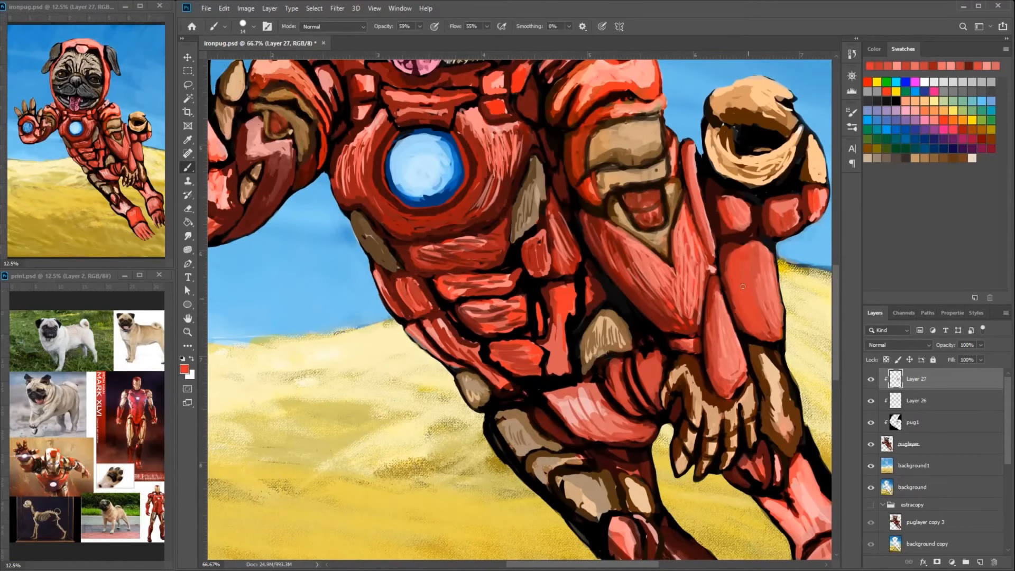
{"action": "left_click", "coordinate": [732, 238], "text": "alt"}
{"action": "mouse_move", "coordinate": [752, 245]}
{"action": "left_mouse_down"}
{"action": "mouse_move", "coordinate": [730, 305]}
{"action": "mouse_move", "coordinate": [734, 325]}
{"action": "left_mouse_up"}
{"action": "left_click", "coordinate": [734, 259], "text": "alt"}
{"action": "mouse_move", "coordinate": [766, 244]}
{"action": "left_mouse_down"}
{"action": "mouse_move", "coordinate": [739, 268]}
{"action": "mouse_move", "coordinate": [733, 323]}
{"action": "left_mouse_up"}
{"action": "left_click_drag", "start_coordinate": [745, 222], "coordinate": [752, 256]}
{"action": "mouse_move", "coordinate": [742, 235]}
{"action": "left_mouse_down"}
{"action": "mouse_move", "coordinate": [754, 267]}
{"action": "mouse_move", "coordinate": [744, 259]}
{"action": "left_mouse_up"}
{"action": "left_click", "coordinate": [740, 246], "text": "alt"}
- Smooth the tan curled tail with blended tan and brown strokes around its dark opening
{"action": "left_click", "coordinate": [720, 200], "text": "alt"}
{"action": "mouse_move", "coordinate": [754, 211]}
{"action": "left_mouse_down"}
{"action": "mouse_move", "coordinate": [691, 261]}
{"action": "mouse_move", "coordinate": [668, 259]}
{"action": "mouse_move", "coordinate": [653, 222]}
{"action": "left_mouse_up"}
{"action": "left_click", "coordinate": [702, 251], "text": "alt"}
{"action": "mouse_move", "coordinate": [745, 210]}
{"action": "left_mouse_down"}
{"action": "mouse_move", "coordinate": [709, 248]}
{"action": "mouse_move", "coordinate": [659, 209]}
{"action": "mouse_move", "coordinate": [719, 197]}
{"action": "mouse_move", "coordinate": [750, 262]}
{"action": "mouse_move", "coordinate": [712, 284]}
{"action": "mouse_move", "coordinate": [666, 292]}
{"action": "left_mouse_up"}
{"action": "left_click", "coordinate": [689, 224], "text": "alt"}
{"action": "left_click", "coordinate": [682, 205], "text": "alt"}
{"action": "left_click", "coordinate": [678, 188], "text": "alt"}
{"action": "left_click", "coordinate": [729, 206], "text": "alt"}
{"action": "left_click", "coordinate": [756, 259], "text": "alt"}
{"action": "left_click", "coordinate": [740, 248], "text": "alt"}
{"action": "left_click", "coordinate": [692, 254], "text": "alt"}
{"action": "left_click_drag", "start_coordinate": [693, 248], "coordinate": [655, 272]}
{"action": "mouse_move", "coordinate": [654, 239]}
{"action": "left_mouse_down"}
{"action": "mouse_move", "coordinate": [708, 266]}
{"action": "mouse_move", "coordinate": [674, 266]}
{"action": "left_mouse_up"}
{"action": "left_click_drag", "start_coordinate": [686, 261], "coordinate": [652, 234]}
- Shade the rounded red plate beneath the tail and paint out the dark gap between the adjoining red plates
{"action": "left_click", "coordinate": [761, 285], "text": "alt"}
{"action": "mouse_move", "coordinate": [758, 269]}
{"action": "left_mouse_down"}
{"action": "mouse_move", "coordinate": [722, 298]}
{"action": "mouse_move", "coordinate": [767, 281]}
{"action": "left_mouse_up"}
{"action": "left_click", "coordinate": [762, 280], "text": "alt"}
{"action": "left_click", "coordinate": [733, 278], "text": "alt"}
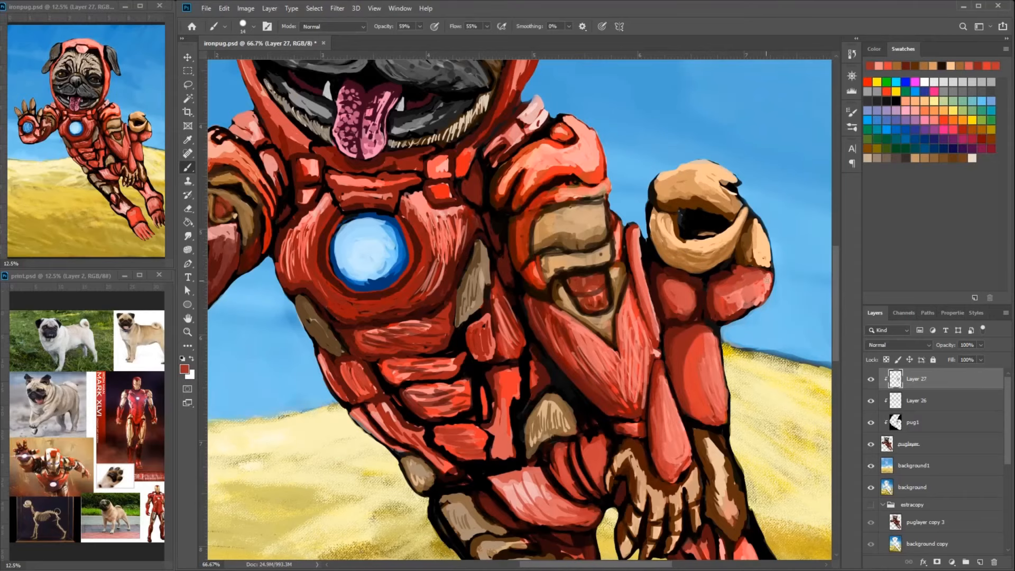
{"action": "left_click", "coordinate": [764, 288], "text": "alt"}
{"action": "left_click_drag", "start_coordinate": [660, 270], "coordinate": [686, 233]}
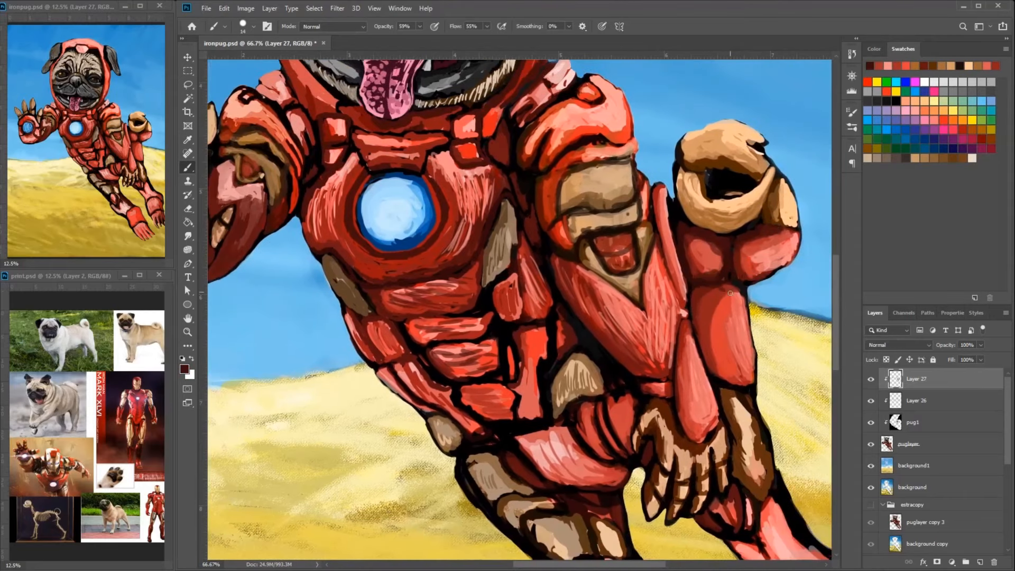
{"action": "left_click", "coordinate": [773, 267], "text": "alt"}
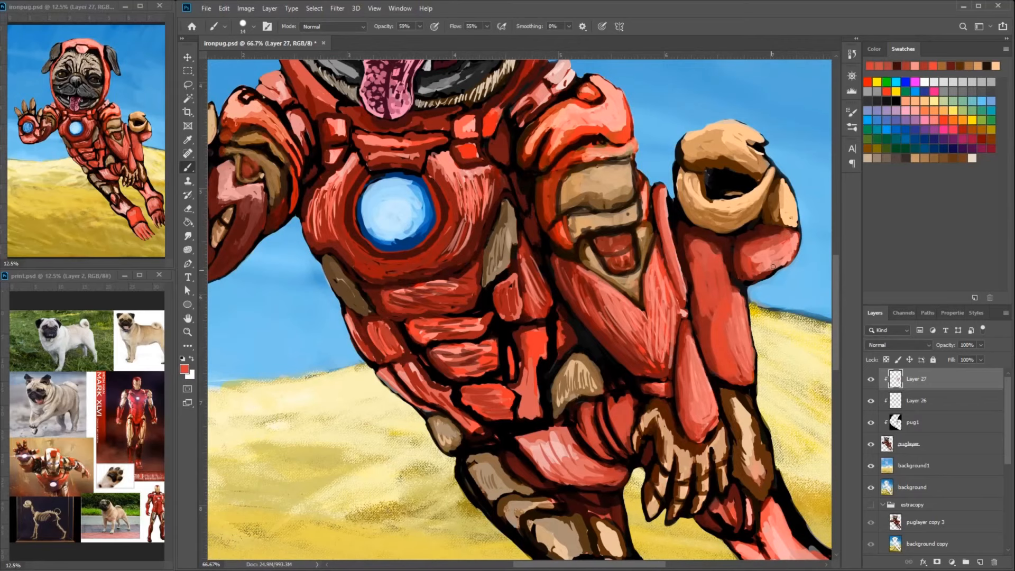
{"action": "left_click_drag", "start_coordinate": [780, 317], "coordinate": [729, 272]}
- Paint red shading down the far hind leg, covering its dark outlines
{"action": "left_click", "coordinate": [723, 443], "text": "alt"}
{"action": "left_click_drag", "start_coordinate": [723, 429], "coordinate": [744, 475]}
{"action": "left_click_drag", "start_coordinate": [772, 419], "coordinate": [726, 285]}
{"action": "left_click_drag", "start_coordinate": [699, 333], "coordinate": [764, 423]}
{"action": "left_click", "coordinate": [654, 370], "text": "alt"}
{"action": "left_click_drag", "start_coordinate": [632, 361], "coordinate": [673, 418]}
- Paint light pink highlights along the plate edges at the top of the far hind leg
{"action": "left_click", "coordinate": [658, 357], "text": "alt"}
{"action": "left_click_drag", "start_coordinate": [624, 353], "coordinate": [670, 377]}
{"action": "left_click", "coordinate": [676, 382], "text": "alt"}
{"action": "mouse_move", "coordinate": [682, 289]}
{"action": "left_mouse_down"}
{"action": "mouse_move", "coordinate": [664, 359]}
{"action": "mouse_move", "coordinate": [671, 376]}
{"action": "left_mouse_up"}
{"action": "mouse_move", "coordinate": [624, 351]}
{"action": "left_mouse_down"}
{"action": "mouse_move", "coordinate": [653, 361]}
{"action": "mouse_move", "coordinate": [617, 351]}
{"action": "left_mouse_up"}
{"action": "left_click_drag", "start_coordinate": [638, 302], "coordinate": [646, 332]}
{"action": "left_click_drag", "start_coordinate": [614, 325], "coordinate": [641, 340]}
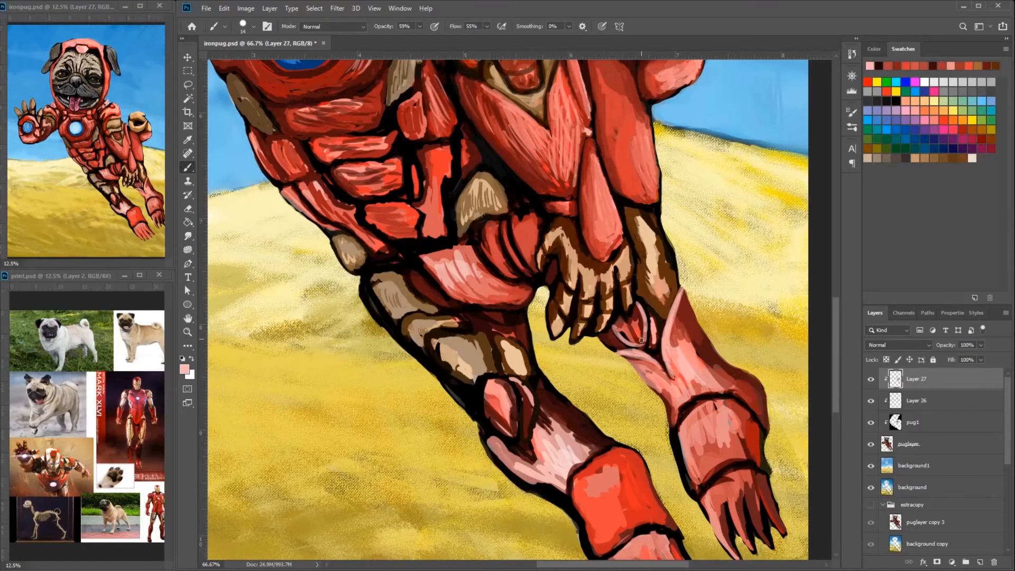
- Rim the near leg's knee plate in pink and blend the shin into the red boot
{"action": "left_click_drag", "start_coordinate": [608, 401], "coordinate": [638, 340]}
{"action": "left_click_drag", "start_coordinate": [514, 316], "coordinate": [549, 373]}
{"action": "left_click_drag", "start_coordinate": [569, 310], "coordinate": [565, 365]}
{"action": "left_click", "coordinate": [637, 417], "text": "alt"}
{"action": "left_click_drag", "start_coordinate": [601, 423], "coordinate": [627, 500]}
{"action": "left_click", "coordinate": [595, 428], "text": "alt"}
{"action": "left_click", "coordinate": [658, 405], "text": "alt"}
{"action": "left_click_drag", "start_coordinate": [576, 439], "coordinate": [602, 416]}
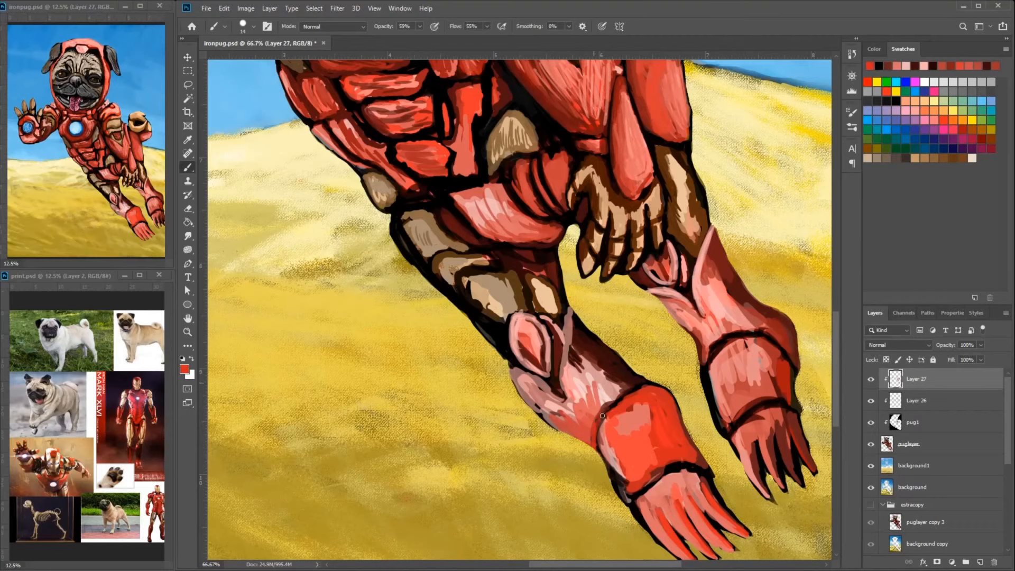
- Paint red strokes over the dark upper edge of the near shin and beside the knee plate
{"action": "left_click_drag", "start_coordinate": [577, 323], "coordinate": [637, 385]}
{"action": "left_click_drag", "start_coordinate": [575, 356], "coordinate": [617, 394]}
{"action": "left_click", "coordinate": [567, 341], "text": "alt"}
{"action": "left_click_drag", "start_coordinate": [569, 312], "coordinate": [564, 364]}
{"action": "left_click", "coordinate": [559, 330], "text": "alt"}
{"action": "left_click_drag", "start_coordinate": [562, 321], "coordinate": [559, 340]}
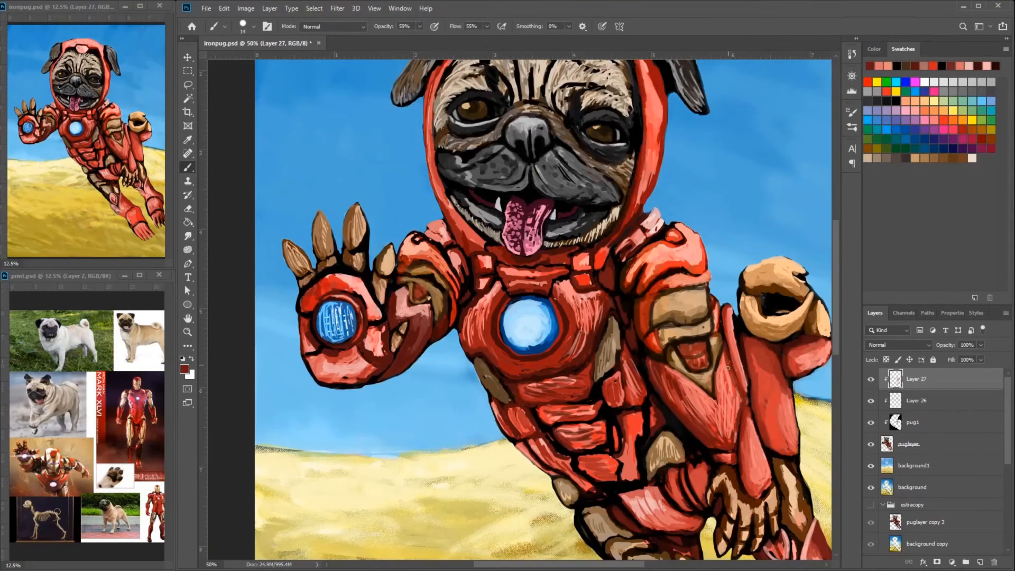
- Blend sampled light and dark reds across the lowered forearm to smooth its streaks
{"action": "left_click", "coordinate": [729, 431], "text": "alt"}
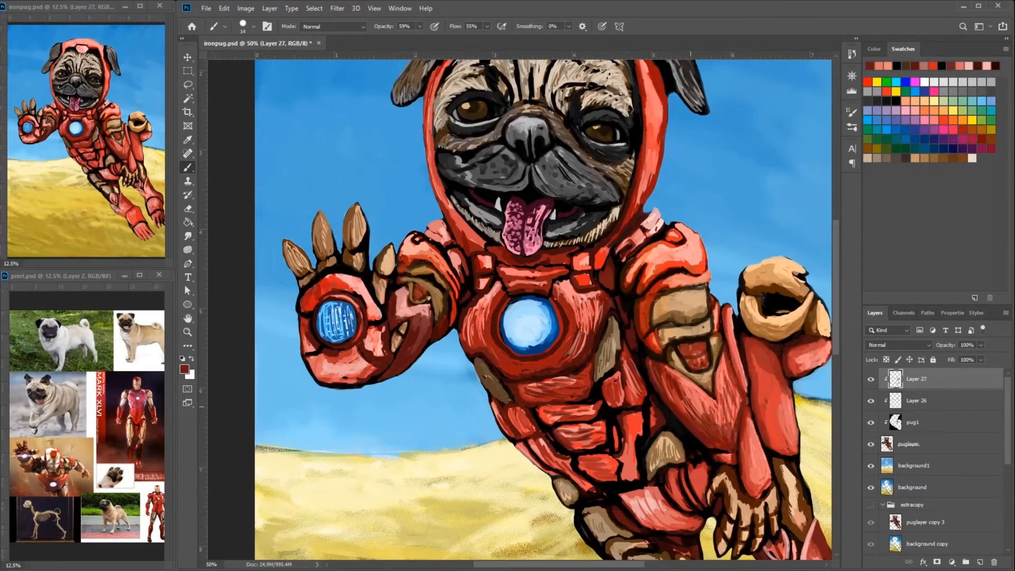
{"action": "left_click", "coordinate": [734, 352], "text": "alt"}
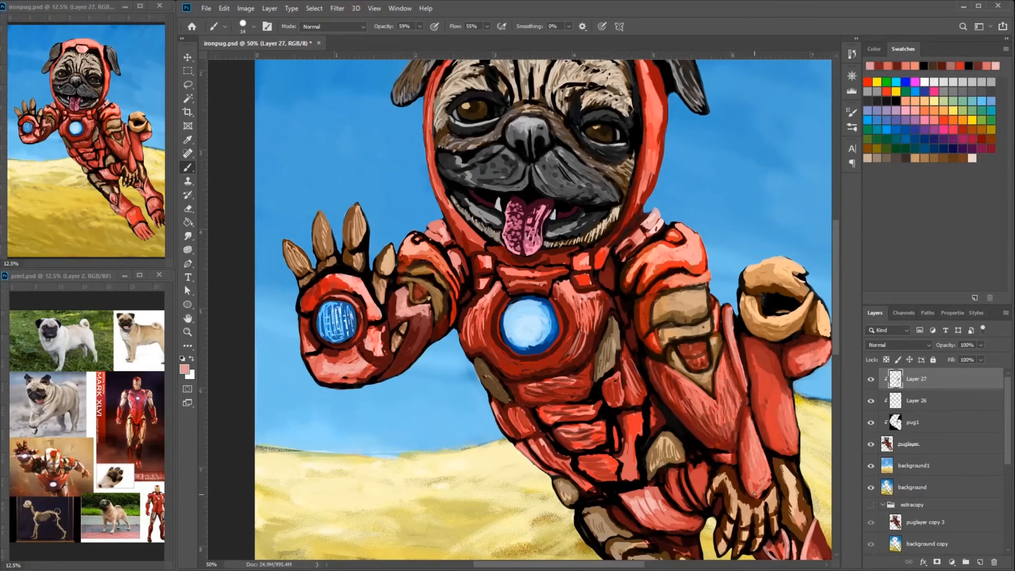
{"action": "left_click", "coordinate": [748, 446], "text": "alt"}
{"action": "left_click", "coordinate": [746, 420], "text": "alt"}
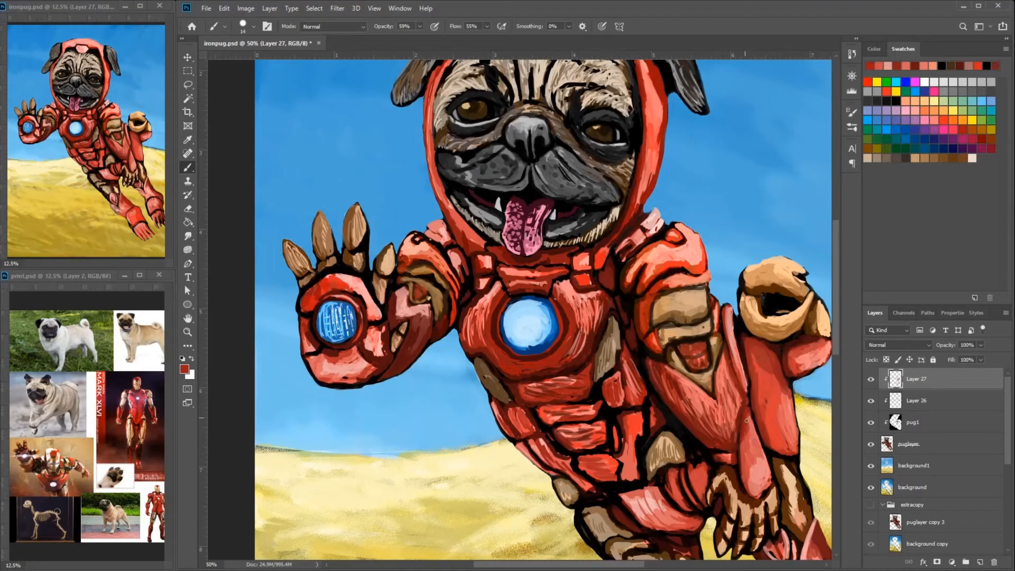
{"action": "left_click", "coordinate": [677, 387], "text": "alt"}
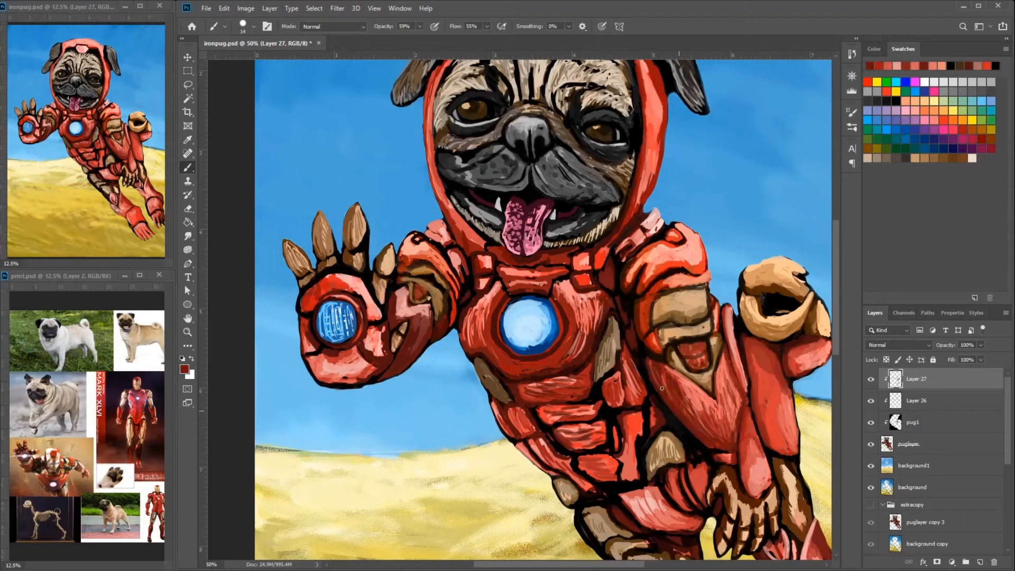
{"action": "left_click", "coordinate": [700, 396], "text": "alt"}
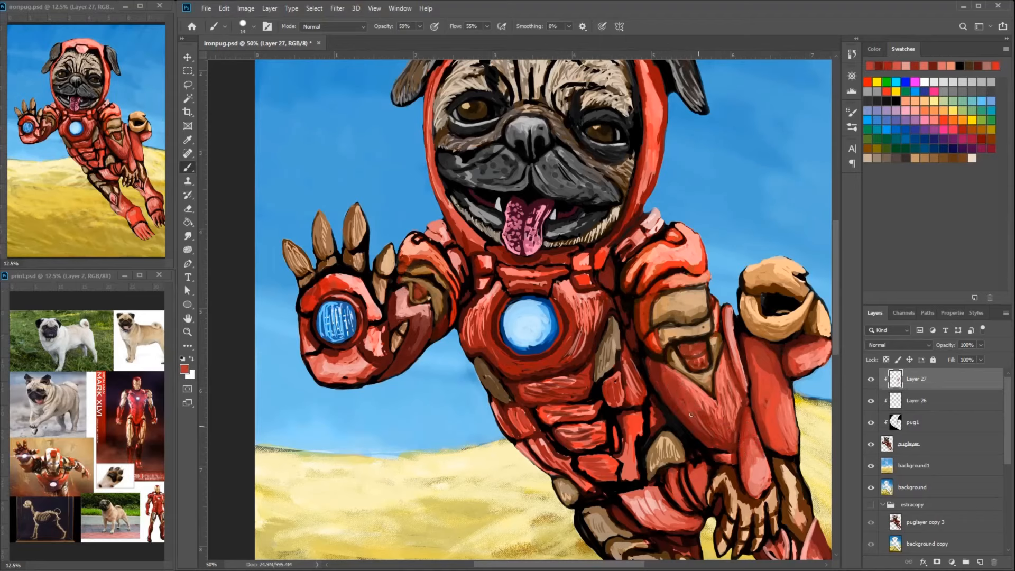
{"action": "left_click", "coordinate": [743, 406], "text": "alt"}
{"action": "left_click", "coordinate": [644, 318], "text": "alt"}
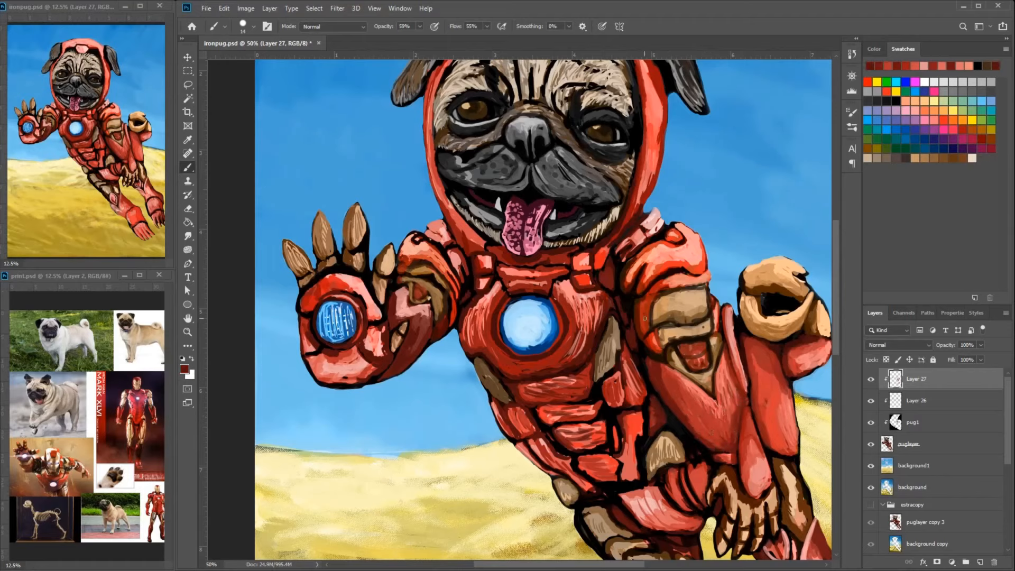
- Repaint the red inset inside the lowered arm's triangular frame with a lighter center and darker edges
{"action": "left_click", "coordinate": [658, 260], "text": "alt"}
{"action": "key", "text": "ctrl+plus"}
{"action": "key", "text": "ctrl+plus"}
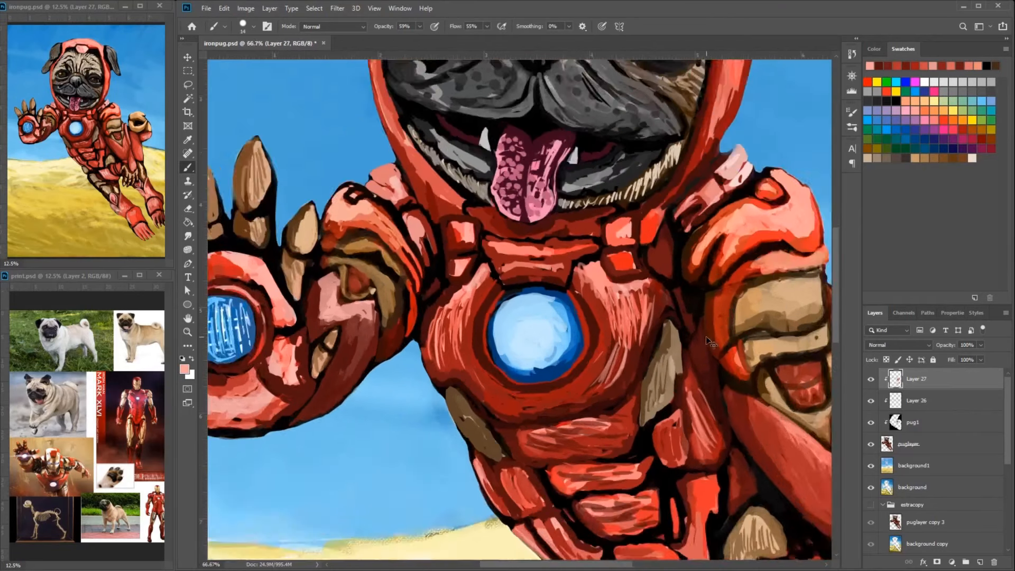
{"action": "left_click_drag", "start_coordinate": [767, 343], "coordinate": [516, 340]}
{"action": "mouse_move", "coordinate": [640, 374]}
{"action": "left_mouse_down"}
{"action": "mouse_move", "coordinate": [634, 388]}
{"action": "mouse_move", "coordinate": [643, 375]}
{"action": "left_mouse_up"}
{"action": "left_click", "coordinate": [676, 329], "text": "alt"}
{"action": "left_click", "coordinate": [599, 402], "text": "alt"}
{"action": "mouse_move", "coordinate": [588, 381]}
{"action": "left_mouse_down"}
{"action": "mouse_move", "coordinate": [591, 393]}
{"action": "mouse_move", "coordinate": [632, 385]}
{"action": "mouse_move", "coordinate": [641, 409]}
{"action": "left_mouse_up"}
{"action": "left_click", "coordinate": [623, 385], "text": "alt"}
{"action": "left_click", "coordinate": [596, 410], "text": "alt"}
{"action": "left_click_drag", "start_coordinate": [601, 410], "coordinate": [626, 423]}
{"action": "left_click", "coordinate": [626, 418], "text": "alt"}
{"action": "left_click", "coordinate": [621, 412], "text": "alt"}
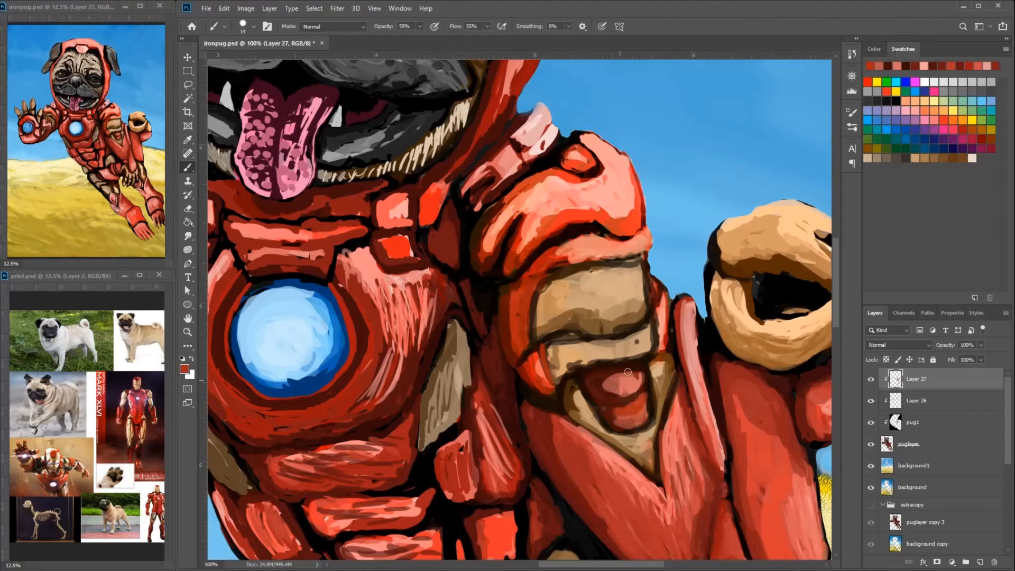
- Smooth the large tan plate on the lowered arm with sampled tan tones and shade its inner edge brown
{"action": "left_click", "coordinate": [585, 324], "text": "alt"}
{"action": "mouse_move", "coordinate": [554, 283]}
{"action": "left_mouse_down"}
{"action": "mouse_move", "coordinate": [548, 315]}
{"action": "mouse_move", "coordinate": [590, 289]}
{"action": "mouse_move", "coordinate": [564, 289]}
{"action": "mouse_move", "coordinate": [560, 313]}
{"action": "left_mouse_up"}
{"action": "left_click", "coordinate": [614, 333], "text": "alt"}
{"action": "left_click", "coordinate": [587, 293], "text": "alt"}
{"action": "left_click", "coordinate": [567, 297], "text": "alt"}
{"action": "left_click_drag", "start_coordinate": [560, 283], "coordinate": [554, 313]}
{"action": "left_click", "coordinate": [553, 300], "text": "alt"}
{"action": "left_click", "coordinate": [561, 293], "text": "alt"}
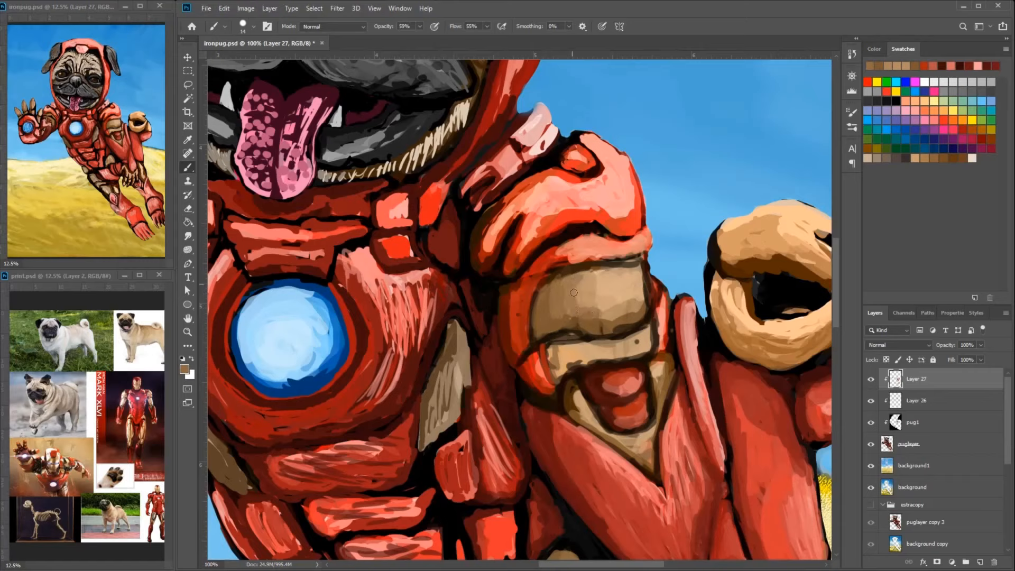
- Blend the narrow tan band and the tan triangular frame below it on the lowered arm, darkening their borders
{"action": "mouse_move", "coordinate": [617, 343]}
{"action": "left_mouse_down"}
{"action": "mouse_move", "coordinate": [581, 354]}
{"action": "mouse_move", "coordinate": [636, 344]}
{"action": "left_mouse_up"}
{"action": "left_click", "coordinate": [629, 341], "text": "alt"}
{"action": "mouse_move", "coordinate": [606, 433]}
{"action": "left_mouse_down"}
{"action": "mouse_move", "coordinate": [569, 383]}
{"action": "mouse_move", "coordinate": [591, 425]}
{"action": "mouse_move", "coordinate": [665, 386]}
{"action": "mouse_move", "coordinate": [648, 456]}
{"action": "mouse_move", "coordinate": [646, 435]}
{"action": "mouse_move", "coordinate": [593, 394]}
{"action": "left_mouse_up"}
{"action": "left_click", "coordinate": [566, 395], "text": "alt"}
{"action": "left_click", "coordinate": [657, 391], "text": "alt"}
{"action": "left_click", "coordinate": [624, 442], "text": "alt"}
{"action": "left_click", "coordinate": [540, 355], "text": "alt"}
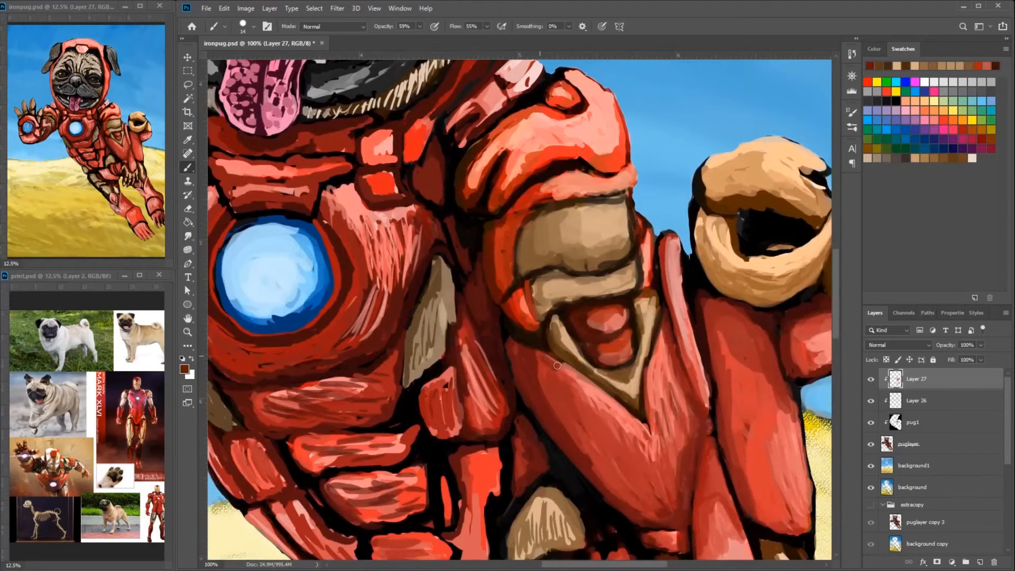
- Paint a pink highlight along the upper edge of the lowered forearm beside the triangular frame
{"action": "left_click", "coordinate": [578, 382], "text": "alt"}
{"action": "mouse_move", "coordinate": [540, 354]}
{"action": "left_mouse_down"}
{"action": "mouse_move", "coordinate": [587, 388]}
{"action": "mouse_move", "coordinate": [528, 351]}
{"action": "mouse_move", "coordinate": [591, 389]}
{"action": "mouse_move", "coordinate": [528, 349]}
{"action": "left_mouse_up"}
{"action": "left_click", "coordinate": [539, 383], "text": "alt"}
{"action": "left_click", "coordinate": [573, 377], "text": "alt"}
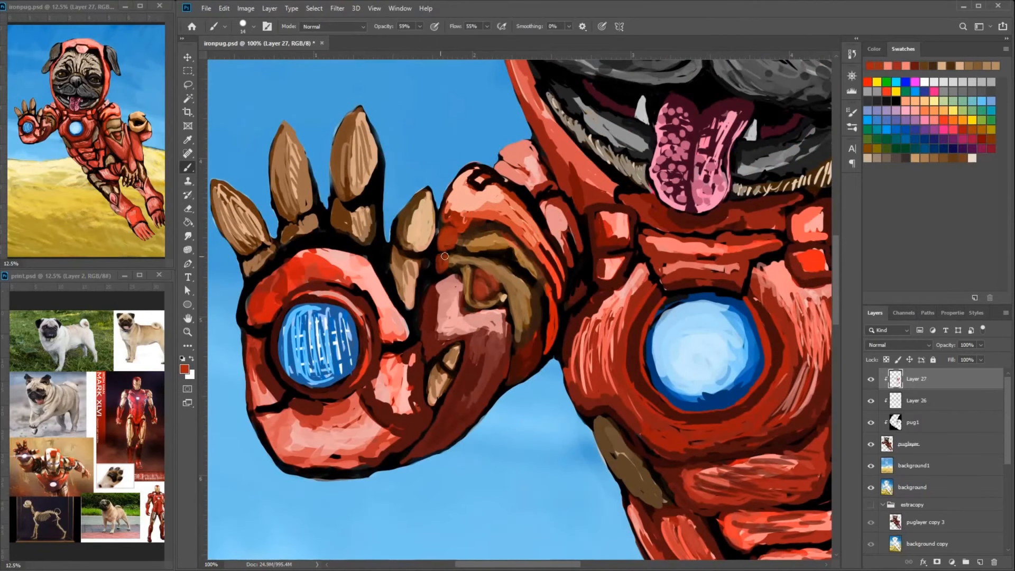
- Darken the elbow area of the raised arm and repaint its small round red inset
{"action": "left_click", "coordinate": [437, 251], "text": "alt"}
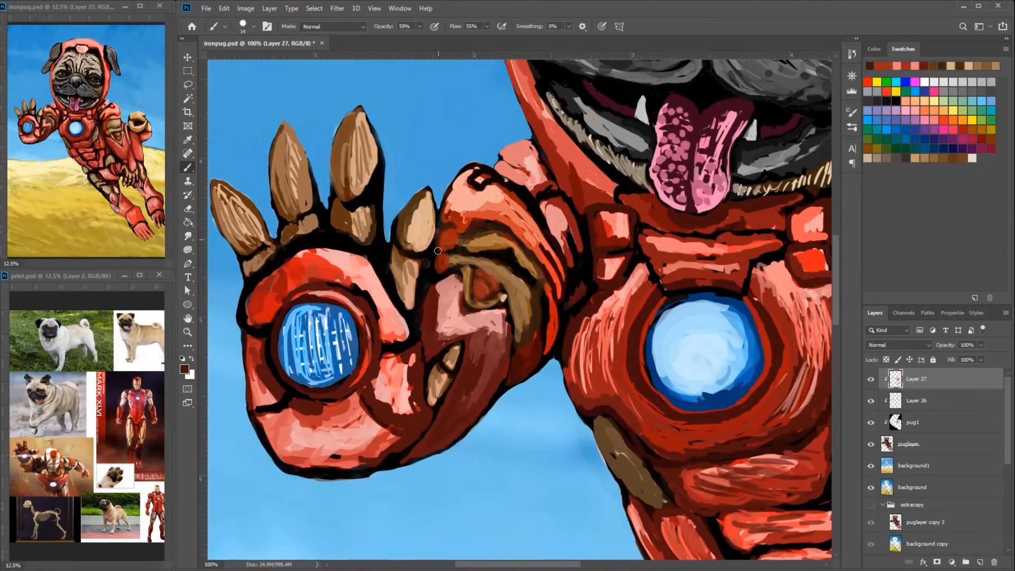
{"action": "left_click", "coordinate": [484, 207], "text": "alt"}
{"action": "mouse_move", "coordinate": [494, 276]}
{"action": "left_mouse_down"}
{"action": "mouse_move", "coordinate": [482, 294]}
{"action": "mouse_move", "coordinate": [494, 285]}
{"action": "left_mouse_up"}
{"action": "left_click", "coordinate": [490, 285], "text": "alt"}
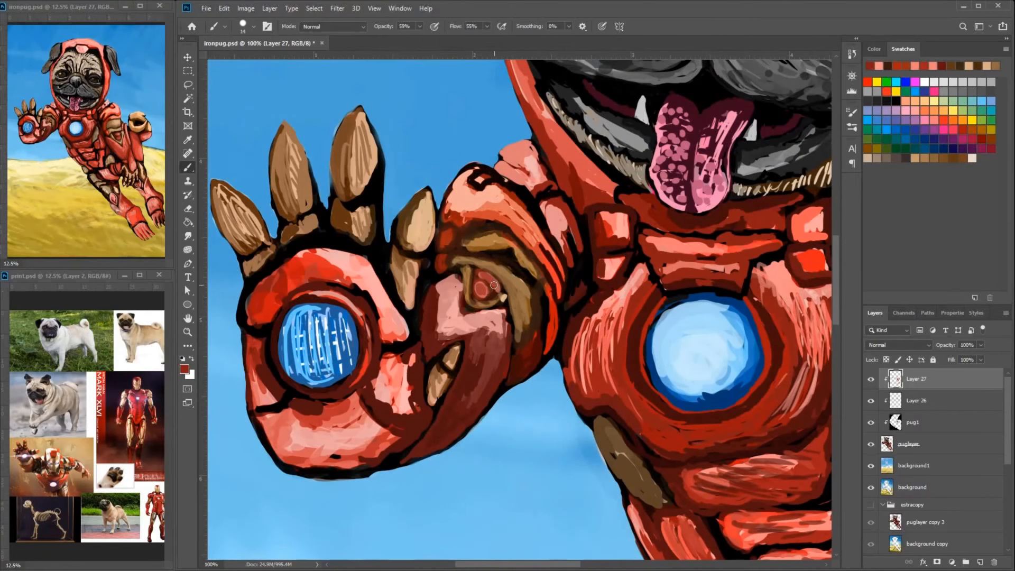
- Repaint the red ring around the raised palm's blue light with smooth light and dark red strokes
{"action": "left_click", "coordinate": [346, 280], "text": "alt"}
{"action": "mouse_move", "coordinate": [353, 287]}
{"action": "left_mouse_down"}
{"action": "mouse_move", "coordinate": [377, 318]}
{"action": "mouse_move", "coordinate": [368, 370]}
{"action": "mouse_move", "coordinate": [369, 323]}
{"action": "left_mouse_up"}
{"action": "left_click", "coordinate": [365, 309], "text": "alt"}
{"action": "left_click", "coordinate": [343, 300], "text": "alt"}
{"action": "left_click", "coordinate": [371, 267], "text": "alt"}
{"action": "mouse_move", "coordinate": [353, 303]}
{"action": "left_mouse_down"}
{"action": "mouse_move", "coordinate": [298, 296]}
{"action": "mouse_move", "coordinate": [366, 374]}
{"action": "mouse_move", "coordinate": [360, 319]}
{"action": "left_mouse_up"}
{"action": "left_click", "coordinate": [357, 351], "text": "alt"}
{"action": "left_click", "coordinate": [369, 322], "text": "alt"}
{"action": "left_click", "coordinate": [364, 292], "text": "alt"}
{"action": "left_click_drag", "start_coordinate": [365, 319], "coordinate": [367, 346]}
{"action": "mouse_move", "coordinate": [295, 297]}
{"action": "left_mouse_down"}
{"action": "mouse_move", "coordinate": [361, 306]}
{"action": "mouse_move", "coordinate": [372, 361]}
{"action": "left_mouse_up"}
{"action": "left_click", "coordinate": [376, 332], "text": "alt"}
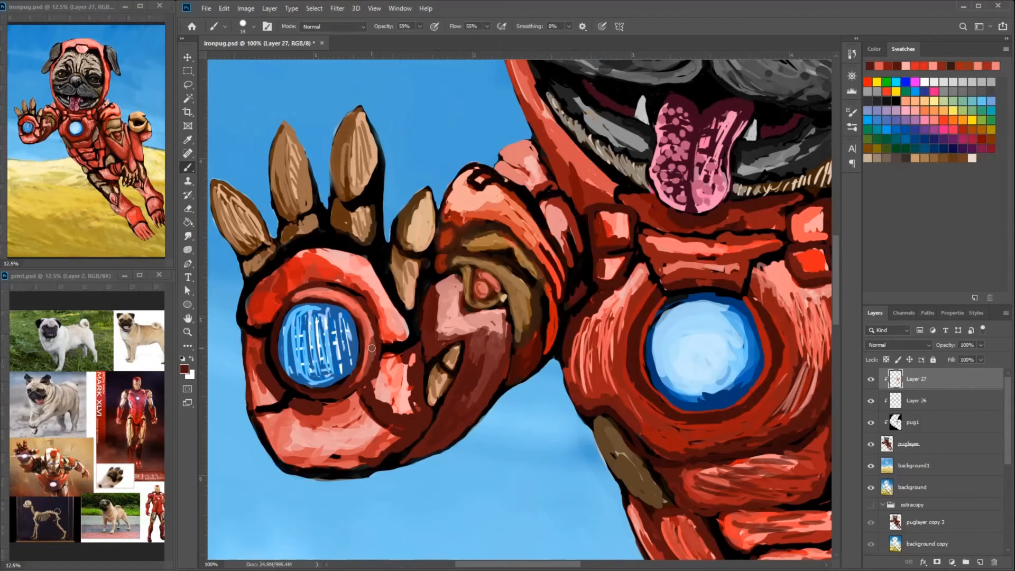
{"action": "left_click", "coordinate": [339, 270], "text": "alt"}
{"action": "left_click_drag", "start_coordinate": [338, 302], "coordinate": [362, 375]}
- Blend darker reds over the streaks along the chest plate's outer areas around the blue reactor
{"action": "left_click", "coordinate": [608, 414], "text": "alt"}
{"action": "left_click_drag", "start_coordinate": [602, 355], "coordinate": [617, 399]}
{"action": "left_click", "coordinate": [479, 353], "text": "alt"}
{"action": "mouse_move", "coordinate": [476, 338]}
{"action": "left_mouse_down"}
{"action": "mouse_move", "coordinate": [468, 359]}
{"action": "mouse_move", "coordinate": [431, 299]}
{"action": "left_mouse_up"}
{"action": "left_click_drag", "start_coordinate": [517, 333], "coordinate": [328, 276]}
{"action": "mouse_move", "coordinate": [646, 290]}
{"action": "left_mouse_down"}
{"action": "mouse_move", "coordinate": [613, 354]}
{"action": "mouse_move", "coordinate": [606, 266]}
{"action": "mouse_move", "coordinate": [636, 297]}
{"action": "left_mouse_up"}
{"action": "left_click", "coordinate": [595, 323], "text": "alt"}
{"action": "left_click_drag", "start_coordinate": [673, 260], "coordinate": [647, 321]}
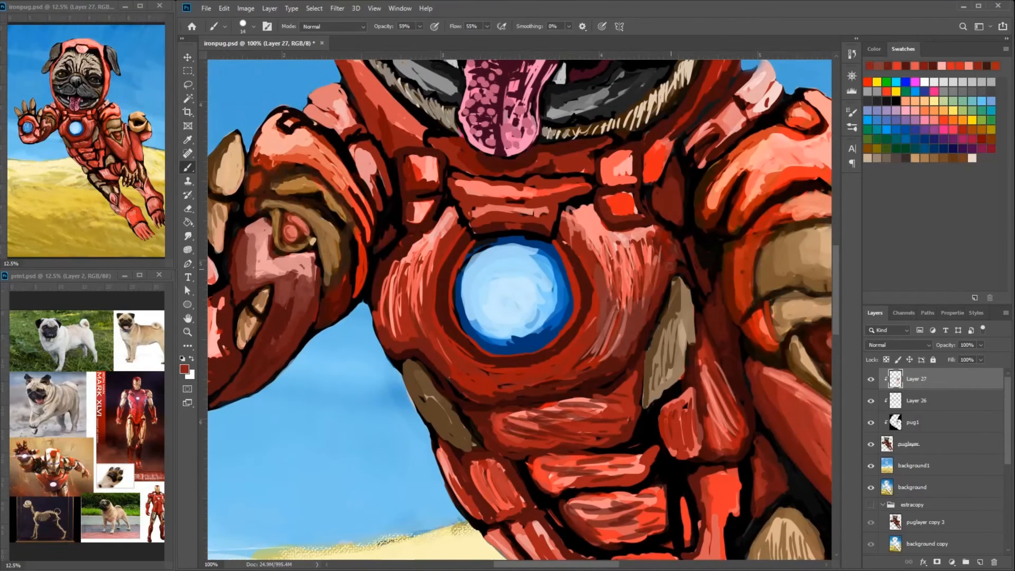
- Repaint the two small square plates between the chest and the lowered arm in muted pink and red
{"action": "left_click_drag", "start_coordinate": [604, 190], "coordinate": [632, 210]}
{"action": "left_click", "coordinate": [617, 167], "text": "alt"}
{"action": "mouse_move", "coordinate": [603, 159]}
{"action": "left_mouse_down"}
{"action": "mouse_move", "coordinate": [628, 182]}
{"action": "mouse_move", "coordinate": [606, 180]}
{"action": "left_mouse_up"}
{"action": "left_click", "coordinate": [625, 154], "text": "alt"}
{"action": "left_click", "coordinate": [618, 187], "text": "alt"}
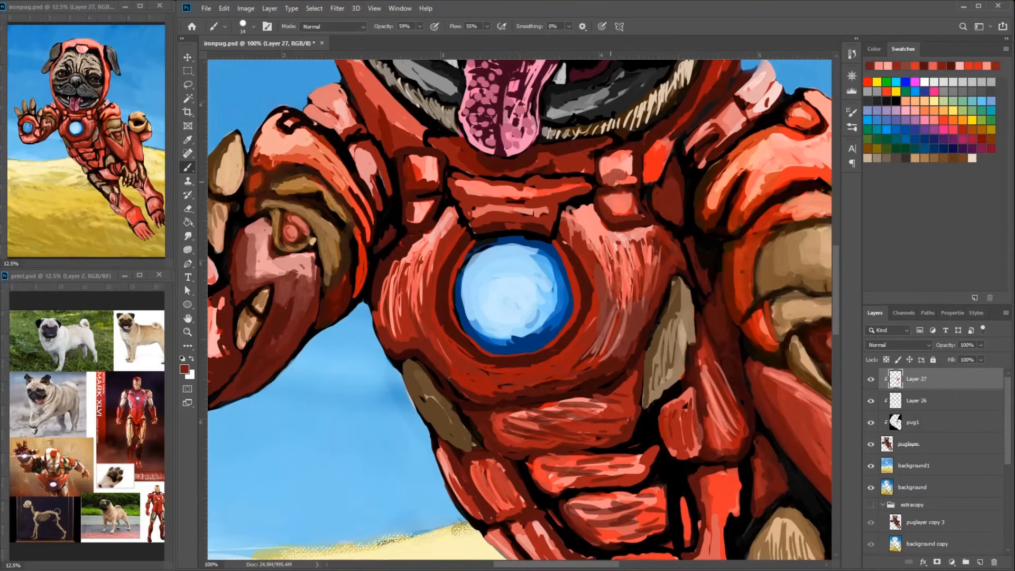
- Smooth the red plate where the hood meets the chest on the lowered arm's side
{"action": "scroll", "coordinate": [682, 143], "scroll_direction": "up", "scroll_amount": 5}
{"action": "scroll", "coordinate": [681, 143], "scroll_direction": "right", "scroll_amount": 3}
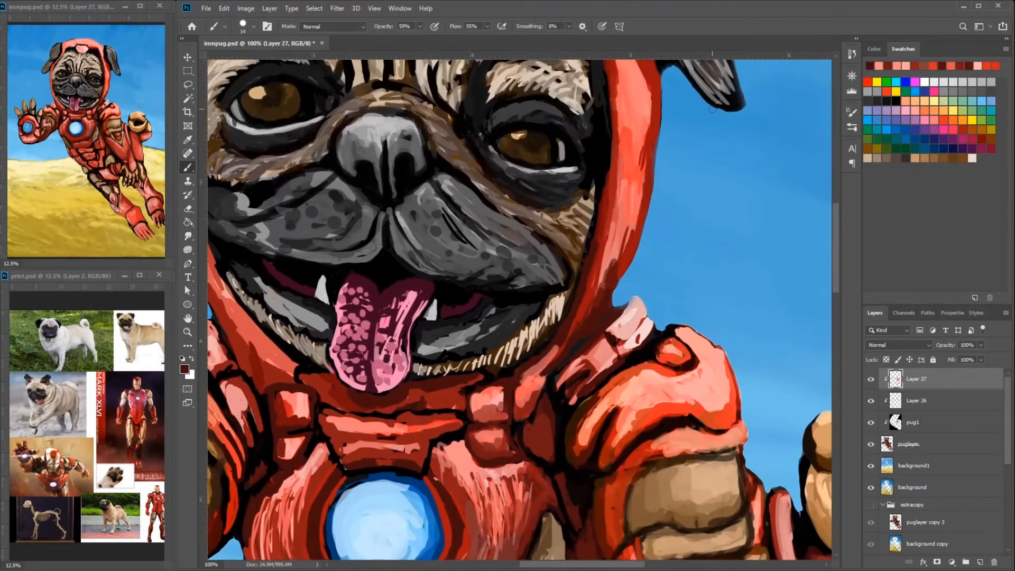
{"action": "left_click_drag", "start_coordinate": [628, 240], "coordinate": [613, 280]}
{"action": "left_click", "coordinate": [644, 182], "text": "alt"}
{"action": "left_click_drag", "start_coordinate": [643, 187], "coordinate": [629, 262]}
{"action": "left_click_drag", "start_coordinate": [653, 161], "coordinate": [623, 256]}
{"action": "left_click_drag", "start_coordinate": [651, 153], "coordinate": [630, 256]}
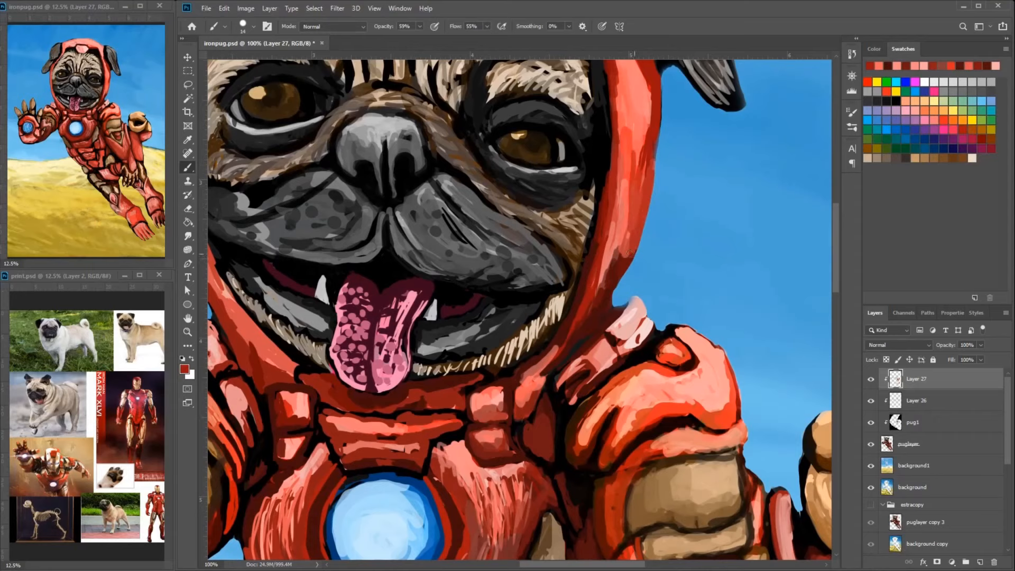
- Blend reds down the hood's lower side and over the shoulder strap plates above the lowered arm
{"action": "left_click_drag", "start_coordinate": [628, 212], "coordinate": [600, 322]}
{"action": "left_click", "coordinate": [591, 320], "text": "alt"}
{"action": "mouse_move", "coordinate": [596, 312]}
{"action": "left_mouse_down"}
{"action": "mouse_move", "coordinate": [576, 336]}
{"action": "mouse_move", "coordinate": [725, 292]}
{"action": "left_mouse_up"}
{"action": "left_click", "coordinate": [628, 341], "text": "alt"}
{"action": "left_click", "coordinate": [568, 334], "text": "alt"}
{"action": "left_click", "coordinate": [554, 319], "text": "alt"}
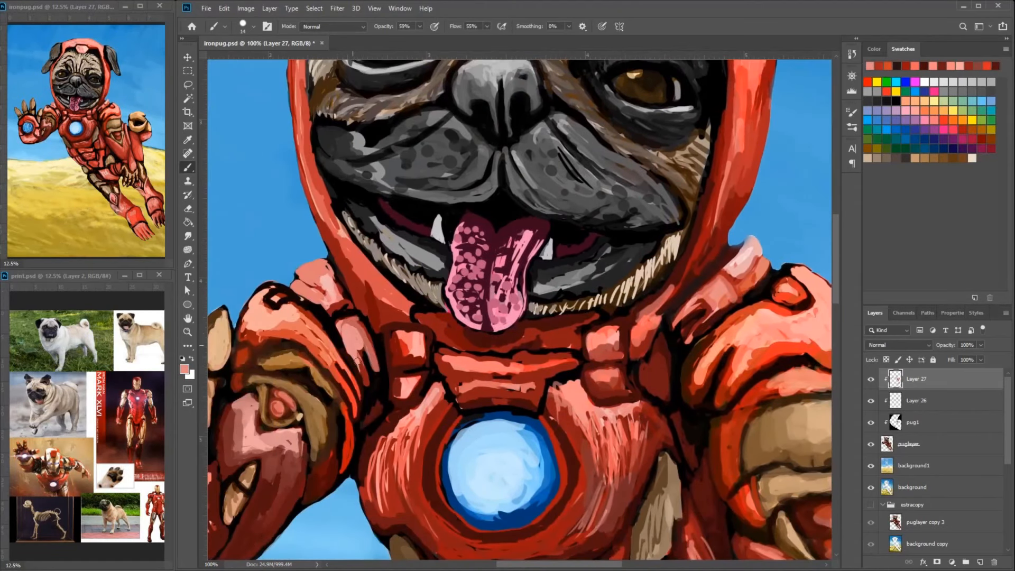
- Brush pink highlights over the small shoulder plates above the raised arm
{"action": "left_click_drag", "start_coordinate": [358, 361], "coordinate": [380, 353]}
{"action": "left_click", "coordinate": [329, 360], "text": "alt"}
{"action": "left_click_drag", "start_coordinate": [304, 346], "coordinate": [351, 383]}
- Darken the bright red edge beside the lowered arm's tan band with deeper red
{"action": "left_click", "coordinate": [473, 290], "text": "alt"}
{"action": "mouse_move", "coordinate": [761, 412]}
{"action": "left_mouse_down"}
{"action": "mouse_move", "coordinate": [475, 293]}
{"action": "mouse_move", "coordinate": [454, 325]}
{"action": "left_mouse_up"}
{"action": "left_click", "coordinate": [449, 329], "text": "alt"}
{"action": "left_click_drag", "start_coordinate": [476, 369], "coordinate": [498, 406]}
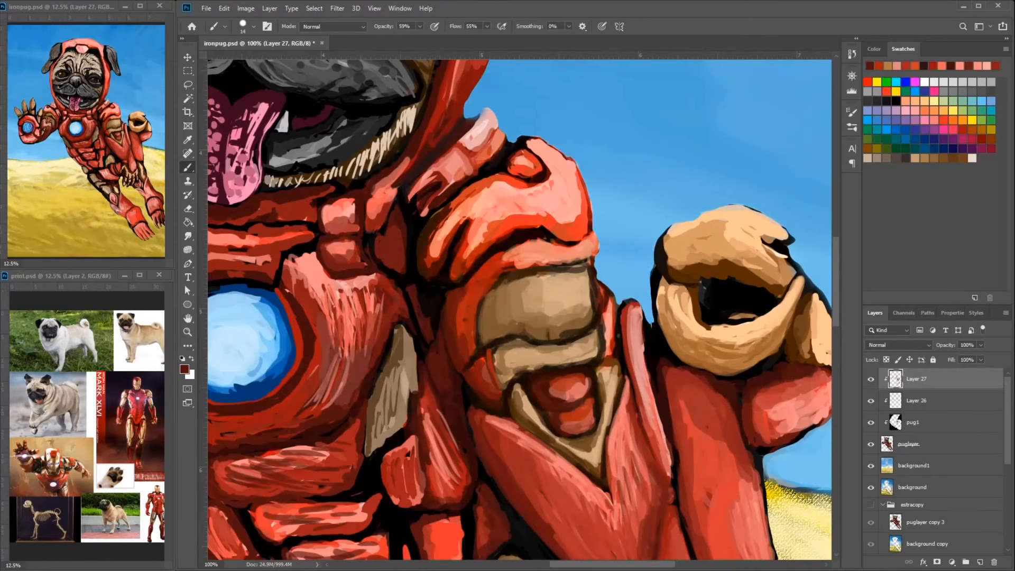
- Blend sampled reds over the long outer red plate behind the lowered arm to smooth its shading
{"action": "mouse_move", "coordinate": [622, 466]}
{"action": "left_mouse_down"}
{"action": "mouse_move", "coordinate": [612, 365]}
{"action": "mouse_move", "coordinate": [575, 297]}
{"action": "left_mouse_up"}
{"action": "left_click", "coordinate": [665, 246], "text": "alt"}
{"action": "left_click", "coordinate": [698, 316], "text": "alt"}
{"action": "mouse_move", "coordinate": [698, 314]}
{"action": "left_mouse_down"}
{"action": "mouse_move", "coordinate": [715, 349]}
{"action": "mouse_move", "coordinate": [704, 352]}
{"action": "mouse_move", "coordinate": [722, 417]}
{"action": "mouse_move", "coordinate": [707, 407]}
{"action": "left_mouse_up"}
{"action": "left_click", "coordinate": [706, 388], "text": "alt"}
{"action": "left_click_drag", "start_coordinate": [707, 372], "coordinate": [711, 417]}
{"action": "left_click_drag", "start_coordinate": [615, 315], "coordinate": [614, 340]}
{"action": "left_click", "coordinate": [615, 322], "text": "alt"}
{"action": "mouse_move", "coordinate": [617, 282]}
{"action": "left_mouse_down"}
{"action": "mouse_move", "coordinate": [619, 330]}
{"action": "mouse_move", "coordinate": [676, 431]}
{"action": "mouse_move", "coordinate": [701, 443]}
{"action": "left_mouse_up"}
- Smooth the narrow pointed red plate above the hanging hand and clean up its edges
{"action": "left_click", "coordinate": [652, 393], "text": "alt"}
{"action": "mouse_move", "coordinate": [636, 380]}
{"action": "left_mouse_down"}
{"action": "mouse_move", "coordinate": [693, 436]}
{"action": "mouse_move", "coordinate": [634, 365]}
{"action": "left_mouse_up"}
{"action": "left_click", "coordinate": [634, 349], "text": "alt"}
{"action": "mouse_move", "coordinate": [632, 365]}
{"action": "left_mouse_down"}
{"action": "mouse_move", "coordinate": [628, 334]}
{"action": "mouse_move", "coordinate": [680, 423]}
{"action": "mouse_move", "coordinate": [668, 426]}
{"action": "left_mouse_up"}
{"action": "left_click", "coordinate": [680, 480], "text": "alt"}
{"action": "left_click_drag", "start_coordinate": [681, 471], "coordinate": [654, 373]}
{"action": "mouse_move", "coordinate": [653, 353]}
{"action": "left_mouse_down"}
{"action": "mouse_move", "coordinate": [655, 380]}
{"action": "mouse_move", "coordinate": [641, 432]}
{"action": "left_mouse_up"}
{"action": "left_click", "coordinate": [640, 429], "text": "alt"}
{"action": "left_click", "coordinate": [647, 402], "text": "alt"}
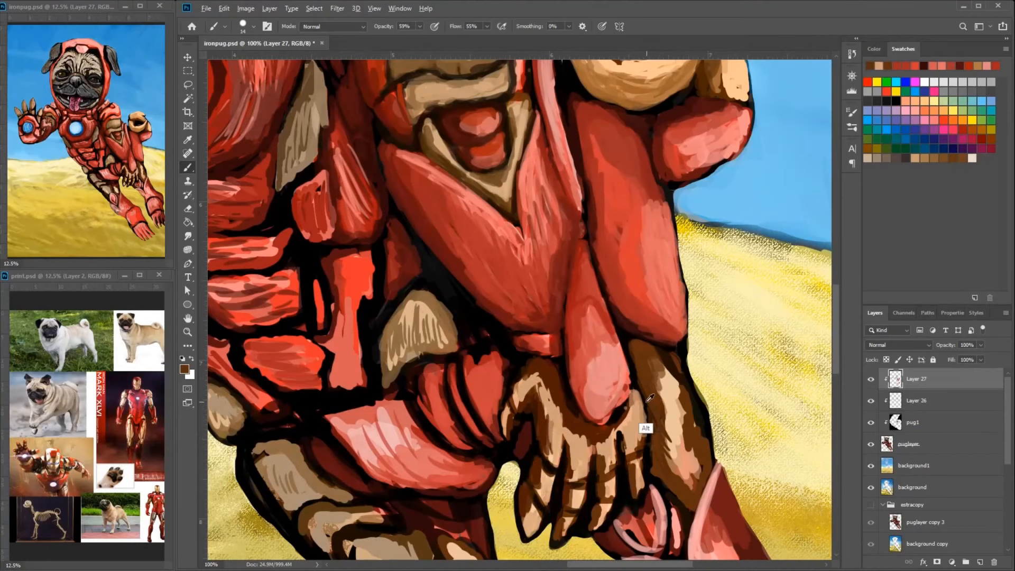
- Paint brown and black strokes between the hanging hand's outer finger and the brown limb behind it
{"action": "left_click_drag", "start_coordinate": [644, 391], "coordinate": [646, 423]}
{"action": "mouse_move", "coordinate": [647, 420]}
{"action": "left_mouse_down"}
{"action": "mouse_move", "coordinate": [643, 384]}
{"action": "mouse_move", "coordinate": [640, 407]}
{"action": "left_mouse_up"}
{"action": "left_click", "coordinate": [632, 347], "text": "alt"}
{"action": "left_click", "coordinate": [628, 342], "text": "alt"}
{"action": "left_click_drag", "start_coordinate": [630, 355], "coordinate": [635, 399]}
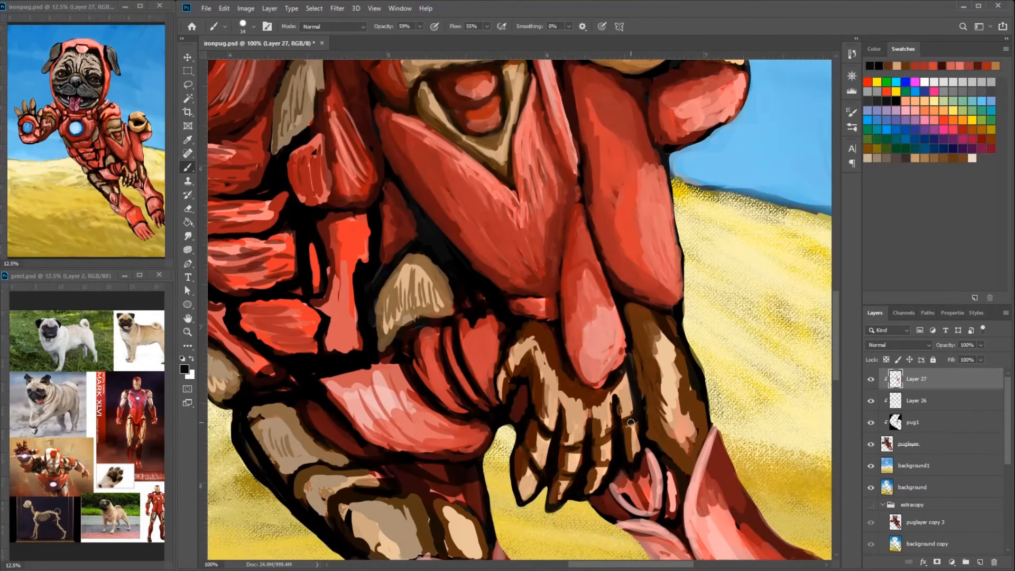
- Reshape the hanging hand's outer fingertips and redraw the dark gaps around them
{"action": "left_click", "coordinate": [630, 471], "text": "alt"}
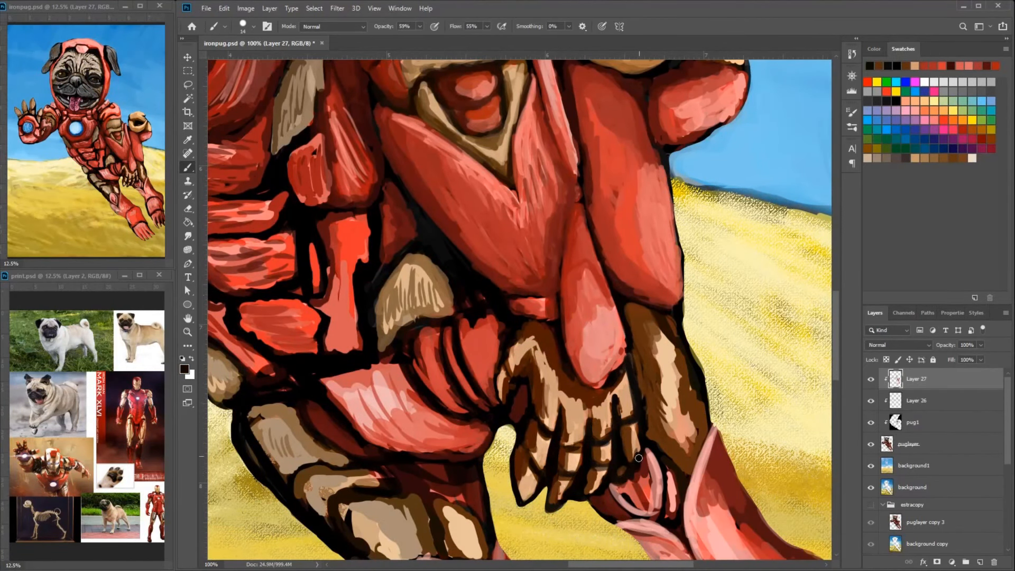
{"action": "left_click", "coordinate": [622, 472], "text": "alt"}
{"action": "left_click", "coordinate": [634, 438], "text": "alt"}
{"action": "left_click_drag", "start_coordinate": [635, 438], "coordinate": [636, 464]}
{"action": "left_click", "coordinate": [620, 471]}
{"action": "mouse_move", "coordinate": [594, 481]}
{"action": "left_mouse_down"}
{"action": "mouse_move", "coordinate": [639, 418]}
{"action": "mouse_move", "coordinate": [634, 408]}
{"action": "mouse_move", "coordinate": [641, 436]}
{"action": "mouse_move", "coordinate": [646, 421]}
{"action": "left_mouse_up"}
{"action": "left_click", "coordinate": [649, 403], "text": "alt"}
{"action": "left_click", "coordinate": [654, 407], "text": "alt"}
{"action": "left_click", "coordinate": [644, 438], "text": "alt"}
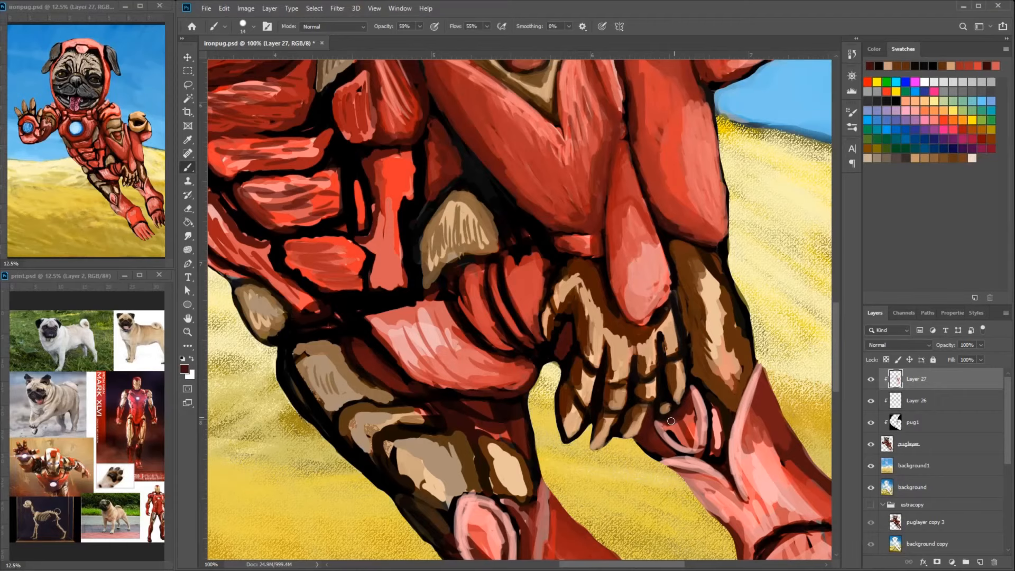
- Add tan highlights and black separating lines to the hanging hand's fingers
{"action": "left_click", "coordinate": [675, 390], "text": "alt"}
{"action": "left_click", "coordinate": [633, 371], "text": "alt"}
{"action": "left_click_drag", "start_coordinate": [633, 366], "coordinate": [636, 345]}
{"action": "left_click_drag", "start_coordinate": [610, 347], "coordinate": [623, 407]}
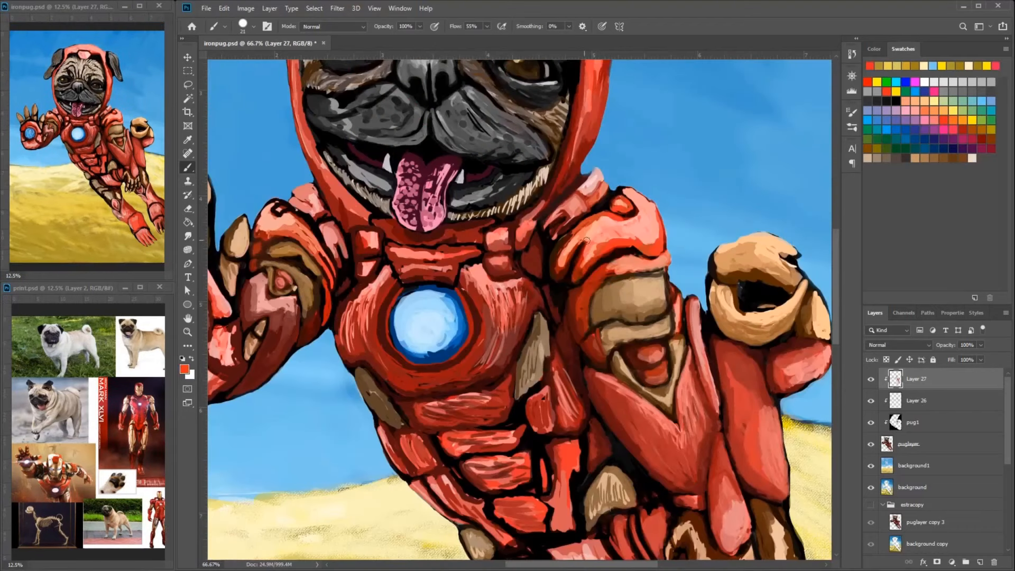
{"action": "left_click", "coordinate": [592, 254], "text": "alt"}
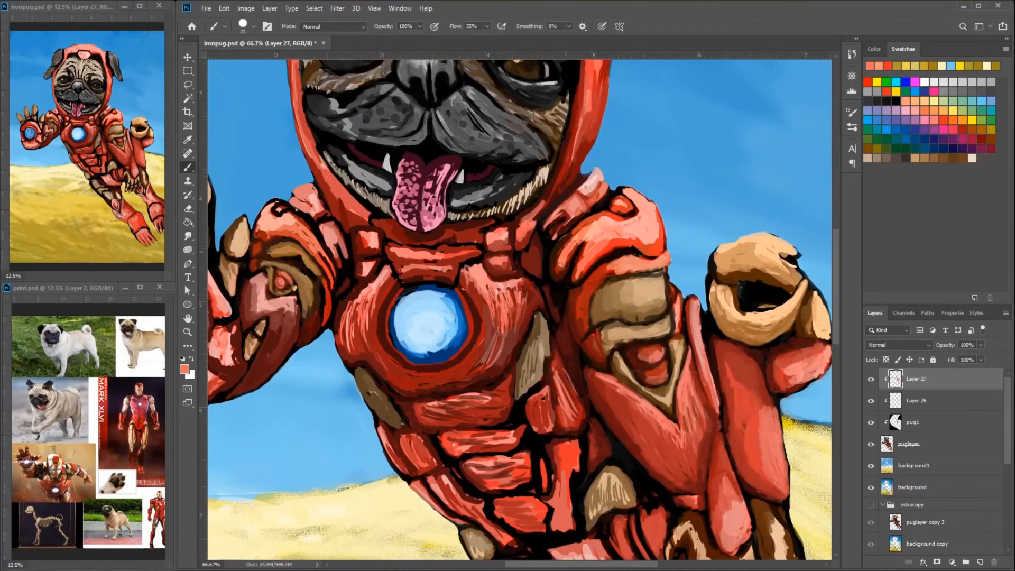
- Paint a light pink highlight along the shoulder rim above the lowered arm's tan plate
{"action": "left_click", "coordinate": [613, 259], "text": "alt"}
{"action": "mouse_move", "coordinate": [631, 261]}
{"action": "left_mouse_down"}
{"action": "mouse_move", "coordinate": [665, 258]}
{"action": "mouse_move", "coordinate": [666, 268]}
{"action": "left_mouse_up"}
{"action": "left_click", "coordinate": [649, 264], "text": "alt"}
{"action": "left_click", "coordinate": [664, 258], "text": "alt"}
{"action": "left_click", "coordinate": [661, 270], "text": "alt"}
{"action": "left_click", "coordinate": [655, 262], "text": "alt"}
- Add light pink highlights to the triangular frame's red inset and the lowered arm's long plates
{"action": "left_click_drag", "start_coordinate": [643, 355], "coordinate": [661, 351]}
{"action": "left_click_drag", "start_coordinate": [651, 378], "coordinate": [666, 371]}
{"action": "mouse_move", "coordinate": [688, 367]}
{"action": "left_mouse_down"}
{"action": "mouse_move", "coordinate": [693, 483]}
{"action": "mouse_move", "coordinate": [683, 439]}
{"action": "mouse_move", "coordinate": [613, 424]}
{"action": "left_mouse_up"}
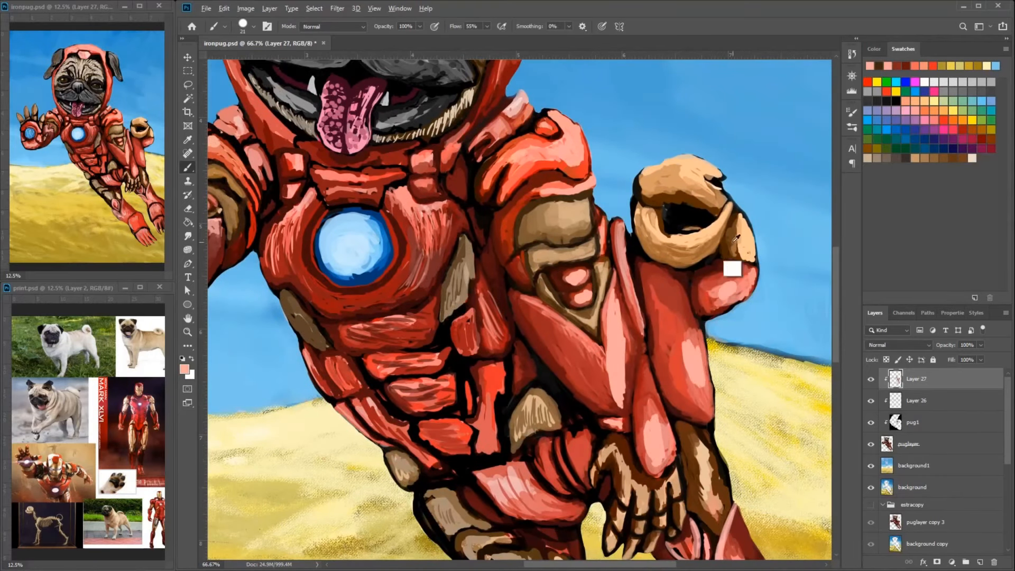
- Repaint the curled tan tail with smoother tan and brown strokes, painting over its black upper outline
{"action": "left_click", "coordinate": [733, 270], "text": "alt"}
{"action": "mouse_move", "coordinate": [701, 161]}
{"action": "left_mouse_down"}
{"action": "mouse_move", "coordinate": [712, 185]}
{"action": "mouse_move", "coordinate": [662, 229]}
{"action": "left_mouse_up"}
{"action": "left_click", "coordinate": [690, 205], "text": "alt"}
{"action": "left_click", "coordinate": [667, 206], "text": "alt"}
{"action": "mouse_move", "coordinate": [649, 203]}
{"action": "left_mouse_down"}
{"action": "mouse_move", "coordinate": [668, 207]}
{"action": "mouse_move", "coordinate": [687, 235]}
{"action": "mouse_move", "coordinate": [727, 208]}
{"action": "left_mouse_up"}
{"action": "left_click", "coordinate": [670, 209], "text": "alt"}
{"action": "left_click", "coordinate": [744, 228], "text": "alt"}
{"action": "left_click_drag", "start_coordinate": [688, 158], "coordinate": [724, 177]}
{"action": "left_click_drag", "start_coordinate": [694, 158], "coordinate": [659, 165]}
{"action": "left_click", "coordinate": [723, 199], "text": "alt"}
{"action": "mouse_move", "coordinate": [720, 189]}
{"action": "left_mouse_down"}
{"action": "mouse_move", "coordinate": [730, 197]}
{"action": "mouse_move", "coordinate": [721, 185]}
{"action": "left_mouse_up"}
{"action": "left_click", "coordinate": [714, 181], "text": "alt"}
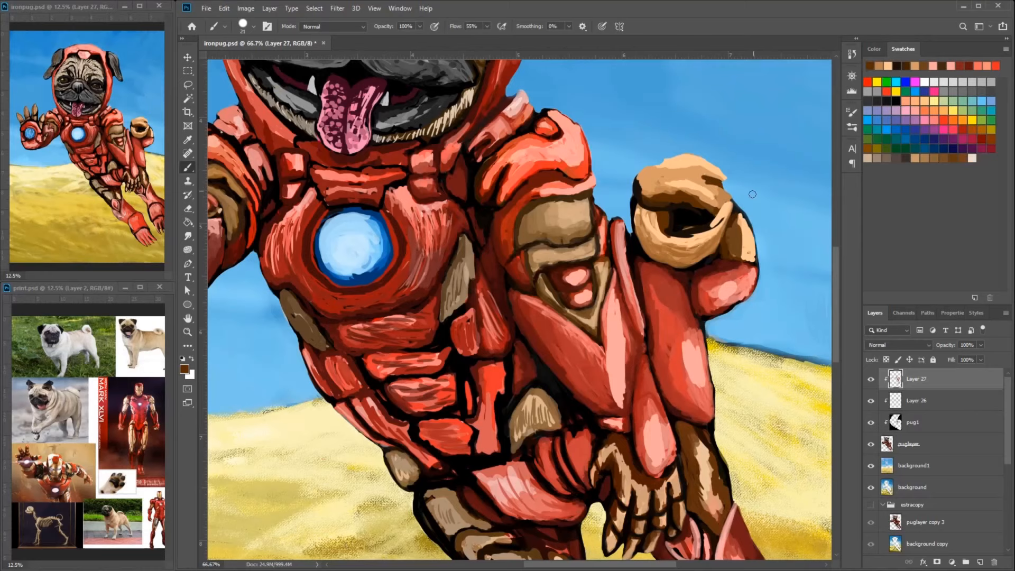
- Shade the inner hollow and side edge of the curled tan tail with dark brown and black
{"action": "left_click", "coordinate": [673, 206], "text": "alt"}
{"action": "left_click_drag", "start_coordinate": [667, 210], "coordinate": [639, 206]}
{"action": "mouse_move", "coordinate": [643, 175]}
{"action": "left_mouse_down"}
{"action": "mouse_move", "coordinate": [638, 184]}
{"action": "mouse_move", "coordinate": [643, 175]}
{"action": "left_mouse_up"}
{"action": "left_click", "coordinate": [639, 194], "text": "alt"}
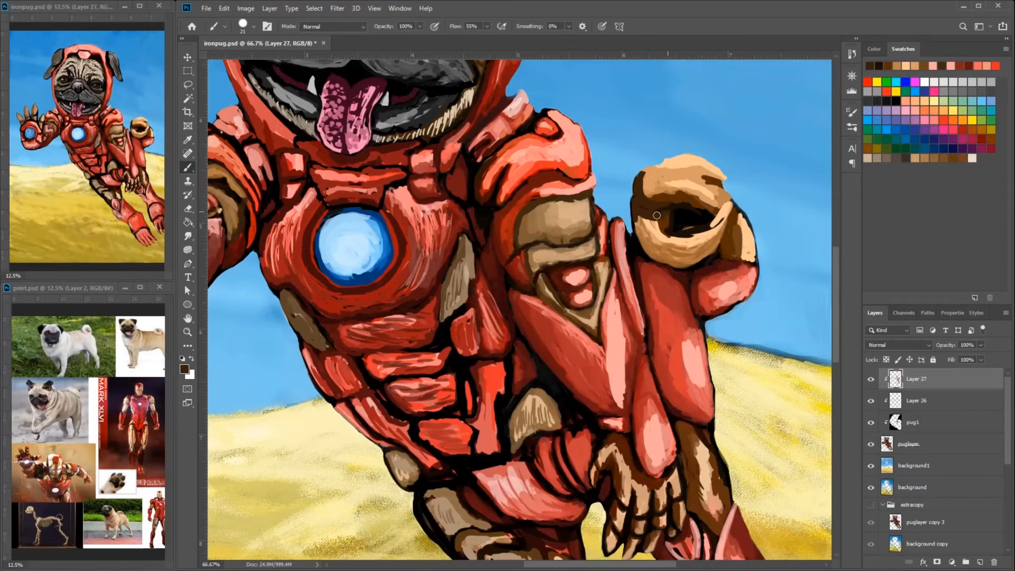
{"action": "left_click", "coordinate": [680, 217], "text": "alt"}
{"action": "left_click_drag", "start_coordinate": [670, 213], "coordinate": [636, 201]}
{"action": "left_click_drag", "start_coordinate": [728, 222], "coordinate": [761, 200]}
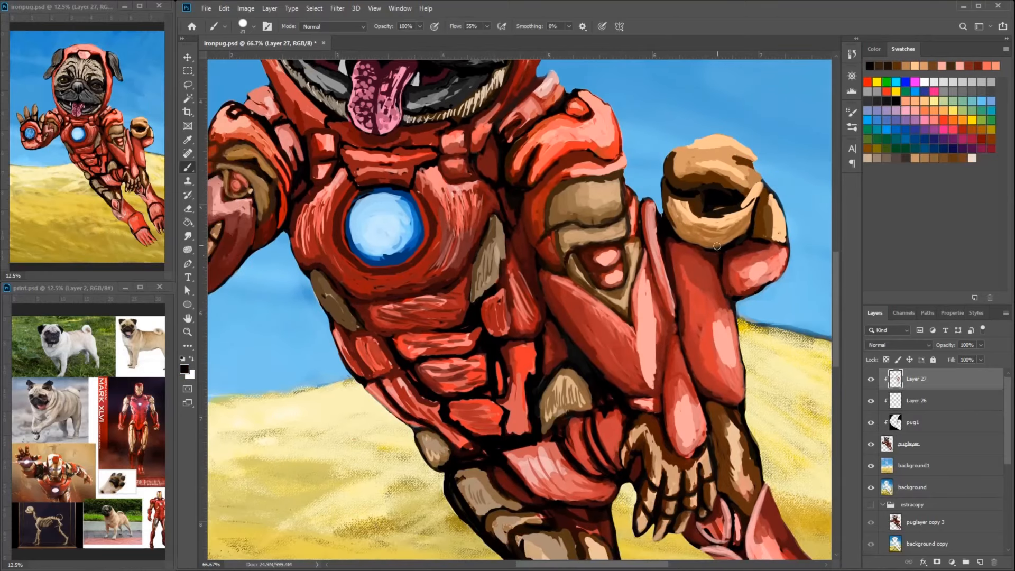
- Clip Layer 28 to the layers below and set the brush opacity to 66%
{"action": "key", "text": "ctrl+minus"}
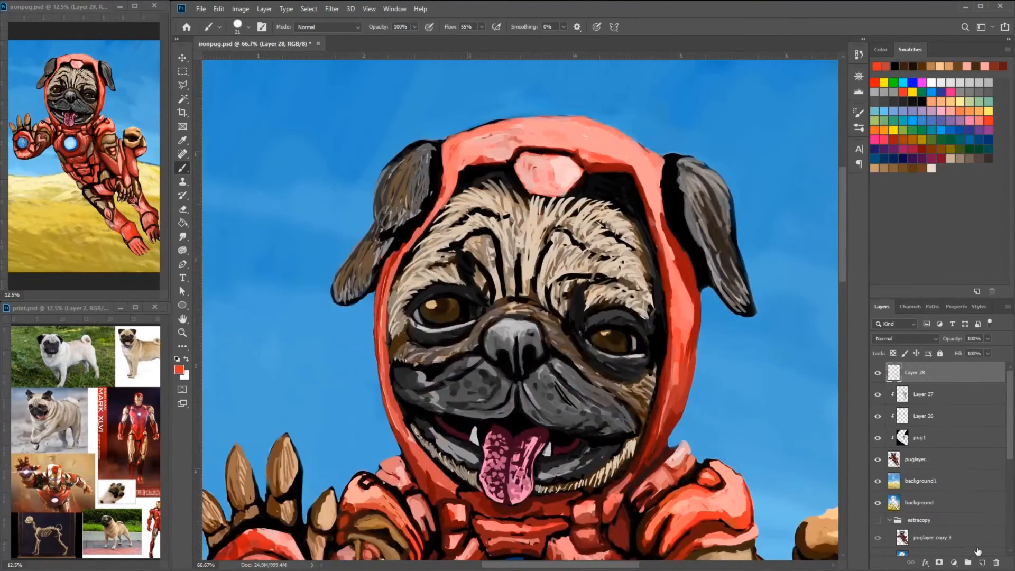
{"action": "right_click", "coordinate": [930, 372]}
{"action": "key", "text": "Escape"}
{"action": "key", "text": "6"}
{"action": "key", "text": "6"}
- Smooth the hood's rim with sampled reds and pinks along its side and across its top
{"action": "left_click", "coordinate": [651, 165], "text": "alt"}
{"action": "mouse_move", "coordinate": [640, 146]}
{"action": "left_mouse_down"}
{"action": "mouse_move", "coordinate": [681, 251]}
{"action": "mouse_move", "coordinate": [661, 190]}
{"action": "left_mouse_up"}
{"action": "left_click", "coordinate": [682, 248], "text": "alt"}
{"action": "left_click_drag", "start_coordinate": [686, 280], "coordinate": [684, 383]}
{"action": "left_click", "coordinate": [619, 144], "text": "alt"}
{"action": "mouse_move", "coordinate": [621, 135]}
{"action": "left_mouse_down"}
{"action": "mouse_move", "coordinate": [655, 185]}
{"action": "mouse_move", "coordinate": [646, 183]}
{"action": "left_mouse_up"}
{"action": "mouse_move", "coordinate": [592, 119]}
{"action": "left_mouse_down"}
{"action": "mouse_move", "coordinate": [478, 131]}
{"action": "mouse_move", "coordinate": [446, 163]}
{"action": "left_mouse_up"}
{"action": "mouse_move", "coordinate": [448, 168]}
{"action": "left_mouse_down"}
{"action": "mouse_move", "coordinate": [442, 197]}
{"action": "mouse_move", "coordinate": [413, 212]}
{"action": "left_mouse_up"}
- Smooth the streaky fur of the drooping ear above the raised hand with sampled brown and grey strokes
{"action": "left_click", "coordinate": [423, 182], "text": "alt"}
{"action": "left_click", "coordinate": [416, 204], "text": "alt"}
{"action": "left_click_drag", "start_coordinate": [430, 152], "coordinate": [398, 201]}
{"action": "left_click_drag", "start_coordinate": [412, 162], "coordinate": [375, 232]}
{"action": "left_click_drag", "start_coordinate": [386, 242], "coordinate": [344, 296]}
{"action": "left_click", "coordinate": [401, 210], "text": "alt"}
{"action": "left_click_drag", "start_coordinate": [360, 261], "coordinate": [338, 304]}
{"action": "left_click", "coordinate": [364, 256], "text": "alt"}
{"action": "left_click_drag", "start_coordinate": [376, 236], "coordinate": [338, 302]}
{"action": "left_click_drag", "start_coordinate": [403, 176], "coordinate": [377, 243]}
{"action": "left_click", "coordinate": [413, 216], "text": "alt"}
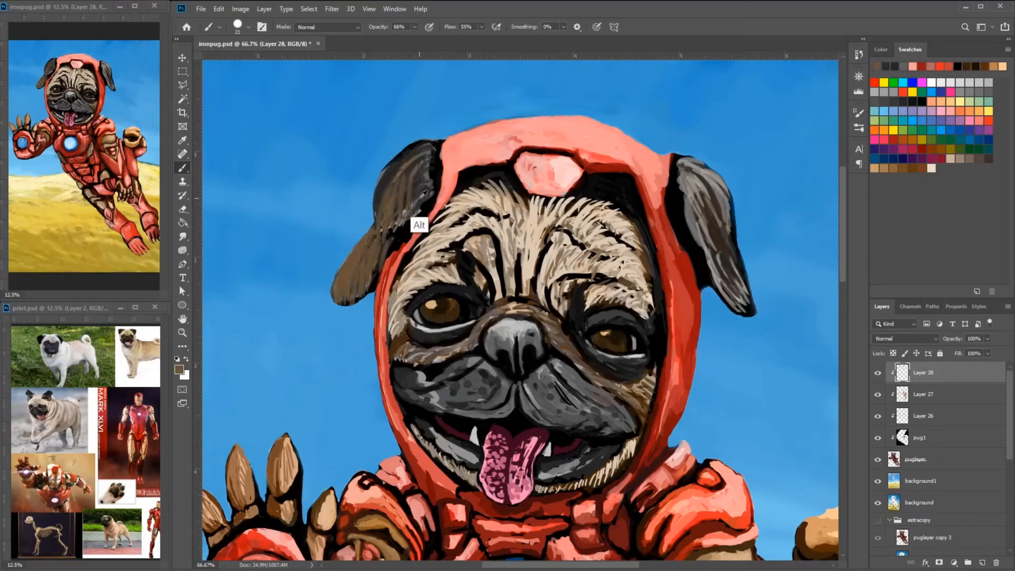
- Shade the edges and tip of the same ear with dark grey and brown
{"action": "left_click_drag", "start_coordinate": [427, 195], "coordinate": [403, 231]}
{"action": "left_click_drag", "start_coordinate": [433, 142], "coordinate": [396, 161]}
{"action": "left_click_drag", "start_coordinate": [377, 240], "coordinate": [353, 301]}
{"action": "left_click_drag", "start_coordinate": [362, 277], "coordinate": [336, 304]}
- Touch up the pug's forehead and brow fur with sampled tan strokes
{"action": "left_click_drag", "start_coordinate": [548, 203], "coordinate": [594, 152]}
{"action": "left_click", "coordinate": [598, 197], "text": "alt"}
{"action": "left_click_drag", "start_coordinate": [595, 189], "coordinate": [589, 222]}
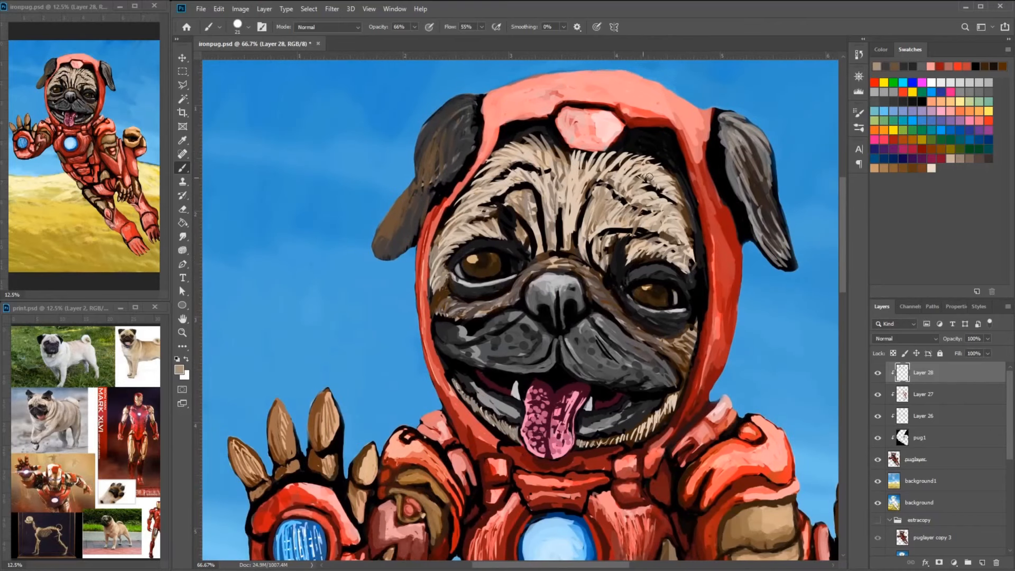
{"action": "left_click_drag", "start_coordinate": [649, 157], "coordinate": [688, 220]}
{"action": "left_click_drag", "start_coordinate": [466, 206], "coordinate": [566, 206]}
{"action": "left_click", "coordinate": [571, 182], "text": "alt"}
{"action": "left_click_drag", "start_coordinate": [598, 130], "coordinate": [533, 231]}
- Smooth the long side of the hood beside the pug's cheek with sampled reds
{"action": "left_click_drag", "start_coordinate": [703, 296], "coordinate": [591, 199]}
{"action": "left_click_drag", "start_coordinate": [713, 136], "coordinate": [677, 321]}
{"action": "left_click", "coordinate": [696, 294], "text": "alt"}
{"action": "left_click_drag", "start_coordinate": [708, 273], "coordinate": [687, 311]}
{"action": "left_click_drag", "start_coordinate": [721, 228], "coordinate": [673, 318]}
{"action": "left_click_drag", "start_coordinate": [708, 280], "coordinate": [654, 198]}
- Blend the neck plates beneath the hood with sampled reds and pinks
{"action": "mouse_move", "coordinate": [679, 276]}
{"action": "left_mouse_down"}
{"action": "mouse_move", "coordinate": [656, 309]}
{"action": "mouse_move", "coordinate": [630, 314]}
{"action": "left_mouse_up"}
{"action": "left_click", "coordinate": [646, 311], "text": "alt"}
{"action": "left_click_drag", "start_coordinate": [638, 275], "coordinate": [622, 311]}
{"action": "left_click", "coordinate": [653, 275], "text": "alt"}
{"action": "left_click_drag", "start_coordinate": [665, 266], "coordinate": [636, 285]}
{"action": "left_click_drag", "start_coordinate": [672, 267], "coordinate": [635, 302]}
- Highlight the shoulder plate of the raised arm with sampled pink
{"action": "left_click_drag", "start_coordinate": [349, 259], "coordinate": [439, 250]}
{"action": "left_click_drag", "start_coordinate": [414, 267], "coordinate": [440, 240]}
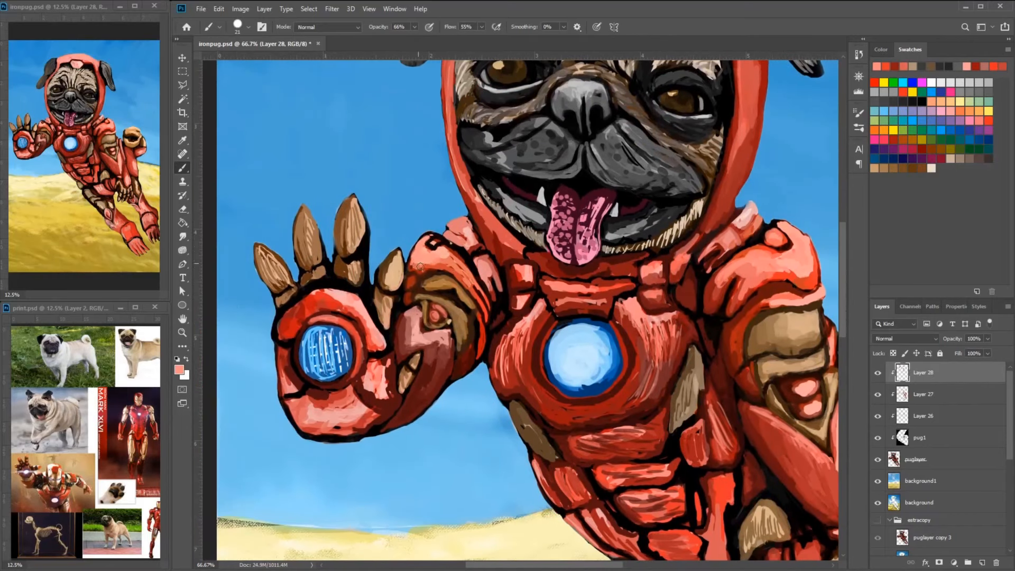
{"action": "left_click", "coordinate": [453, 279], "text": "alt"}
- Shade and smooth the raised arm's forearm plate with dark red strokes
{"action": "left_click_drag", "start_coordinate": [534, 310], "coordinate": [625, 303]}
{"action": "mouse_move", "coordinate": [555, 303]}
{"action": "left_mouse_down"}
{"action": "mouse_move", "coordinate": [557, 338]}
{"action": "mouse_move", "coordinate": [601, 298]}
{"action": "left_mouse_up"}
{"action": "left_click", "coordinate": [610, 293], "text": "alt"}
{"action": "left_click_drag", "start_coordinate": [603, 303], "coordinate": [556, 341]}
{"action": "left_click", "coordinate": [591, 306], "text": "alt"}
{"action": "left_click", "coordinate": [583, 295], "text": "alt"}
{"action": "left_click", "coordinate": [561, 323], "text": "alt"}
{"action": "left_click_drag", "start_coordinate": [581, 310], "coordinate": [571, 330]}
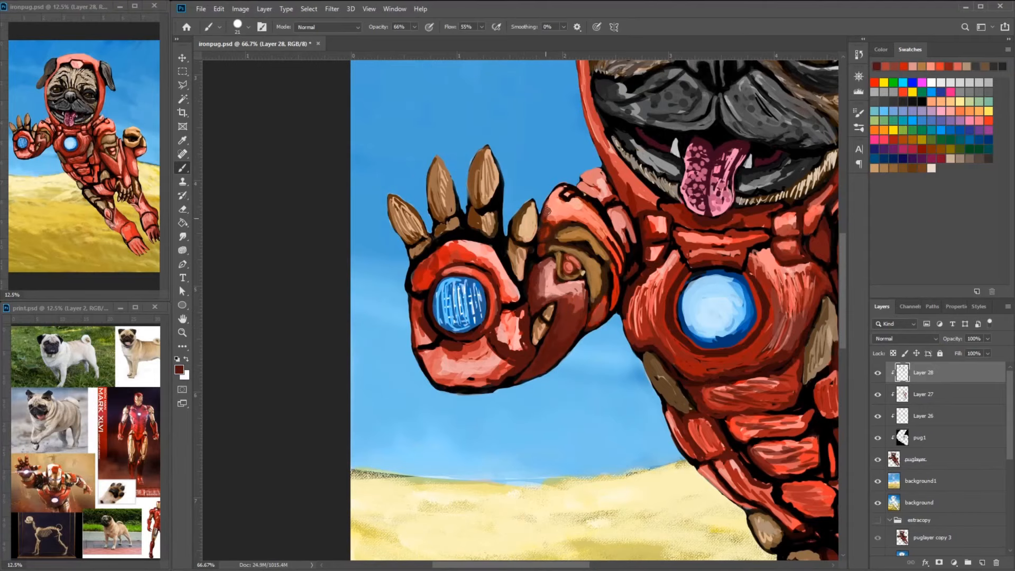
- Rework the raised arm's shoulder plate and banded upper arm with reds, adjusting the brush as needed
{"action": "left_click_drag", "start_coordinate": [546, 212], "coordinate": [552, 198]}
{"action": "left_click", "coordinate": [593, 216], "text": "alt"}
{"action": "left_click_drag", "start_coordinate": [595, 216], "coordinate": [613, 240]}
{"action": "right_click", "coordinate": [636, 235]}
{"action": "left_click_drag", "start_coordinate": [697, 265], "coordinate": [693, 264]}
{"action": "left_click", "coordinate": [629, 267], "text": "alt"}
{"action": "left_click_drag", "start_coordinate": [612, 240], "coordinate": [619, 274]}
{"action": "left_click_drag", "start_coordinate": [617, 264], "coordinate": [658, 225]}
{"action": "left_click_drag", "start_coordinate": [471, 255], "coordinate": [484, 266]}
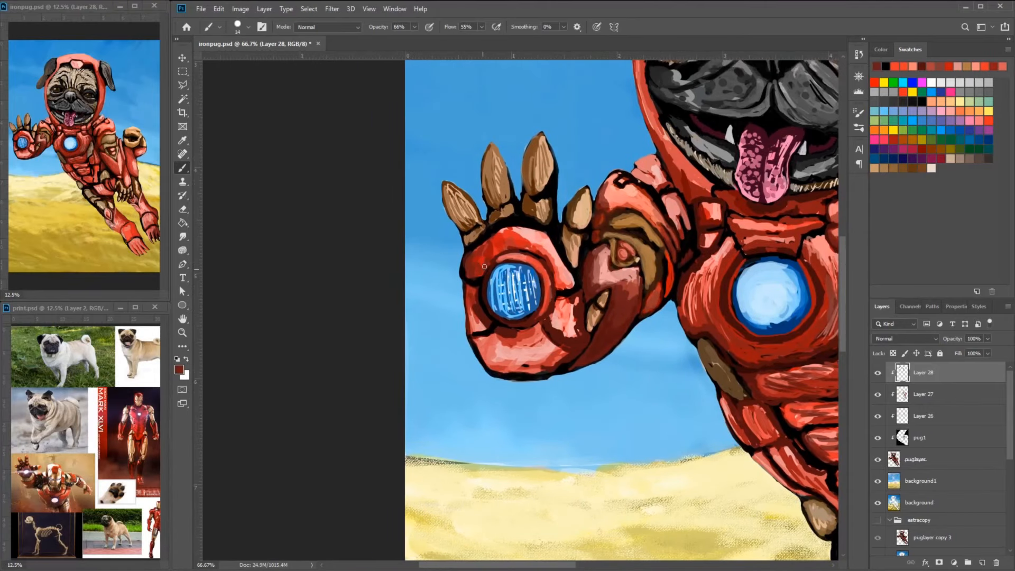
- Define the ring around the blue palm light with dark red shading and a lighter rim
{"action": "left_click", "coordinate": [554, 232], "text": "alt"}
{"action": "mouse_move", "coordinate": [482, 307]}
{"action": "left_mouse_down"}
{"action": "mouse_move", "coordinate": [548, 264]}
{"action": "mouse_move", "coordinate": [551, 297]}
{"action": "mouse_move", "coordinate": [512, 325]}
{"action": "left_mouse_up"}
{"action": "left_click", "coordinate": [556, 264], "text": "alt"}
{"action": "left_click", "coordinate": [547, 309], "text": "alt"}
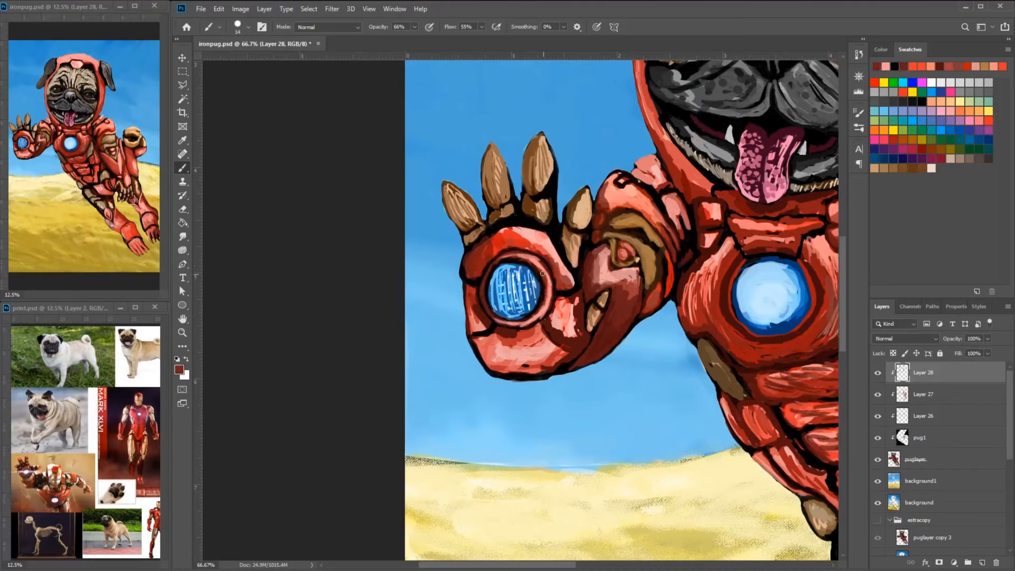
{"action": "left_click_drag", "start_coordinate": [547, 269], "coordinate": [528, 319]}
{"action": "left_click", "coordinate": [534, 259], "text": "alt"}
{"action": "left_click", "coordinate": [549, 271], "text": "alt"}
- Smooth the palm plate above the blue light with deeper reds and a soft pink highlight along its curve
{"action": "mouse_move", "coordinate": [497, 256]}
{"action": "left_mouse_down"}
{"action": "mouse_move", "coordinate": [551, 312]}
{"action": "mouse_move", "coordinate": [564, 302]}
{"action": "left_mouse_up"}
{"action": "left_click", "coordinate": [563, 278], "text": "alt"}
{"action": "left_click_drag", "start_coordinate": [554, 303], "coordinate": [566, 313]}
{"action": "left_click", "coordinate": [554, 290], "text": "alt"}
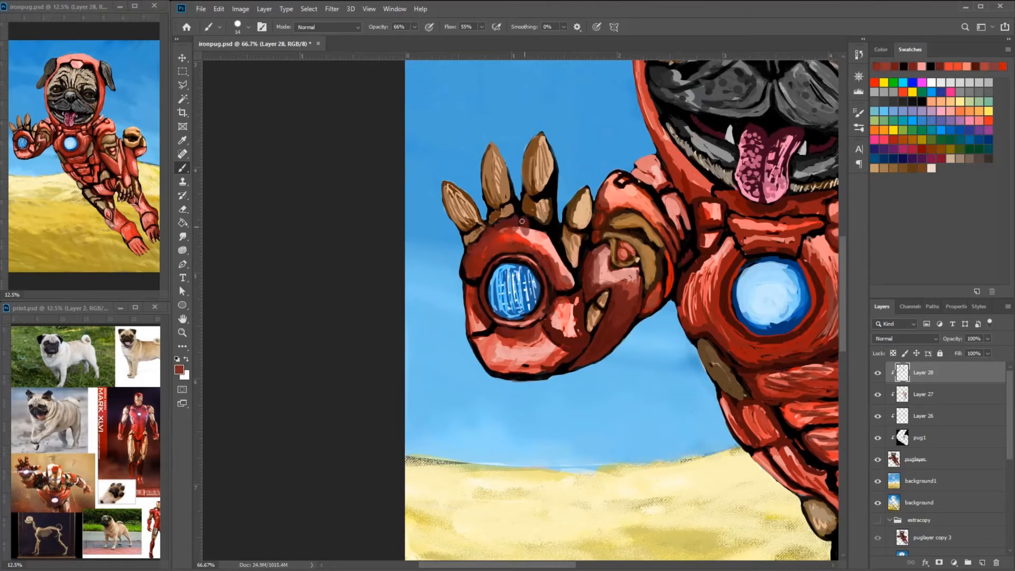
{"action": "mouse_move", "coordinate": [522, 220]}
{"action": "left_mouse_down"}
{"action": "mouse_move", "coordinate": [574, 279]}
{"action": "mouse_move", "coordinate": [498, 226]}
{"action": "mouse_move", "coordinate": [474, 250]}
{"action": "left_mouse_up"}
{"action": "left_click", "coordinate": [563, 266], "text": "alt"}
{"action": "left_click_drag", "start_coordinate": [536, 228], "coordinate": [572, 274]}
{"action": "left_click", "coordinate": [568, 296], "text": "alt"}
{"action": "left_click_drag", "start_coordinate": [571, 285], "coordinate": [571, 277]}
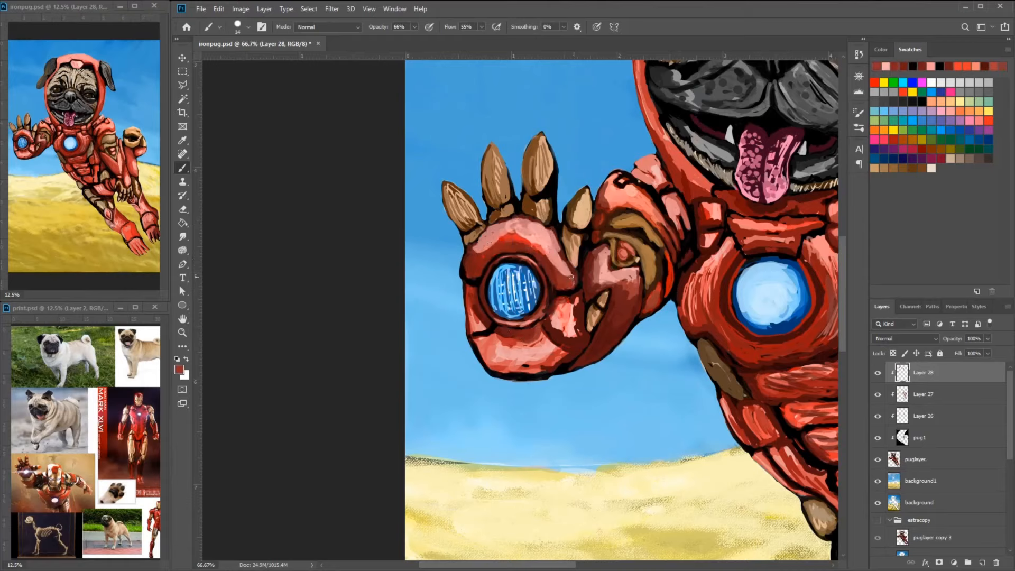
{"action": "left_click", "coordinate": [483, 238], "text": "alt"}
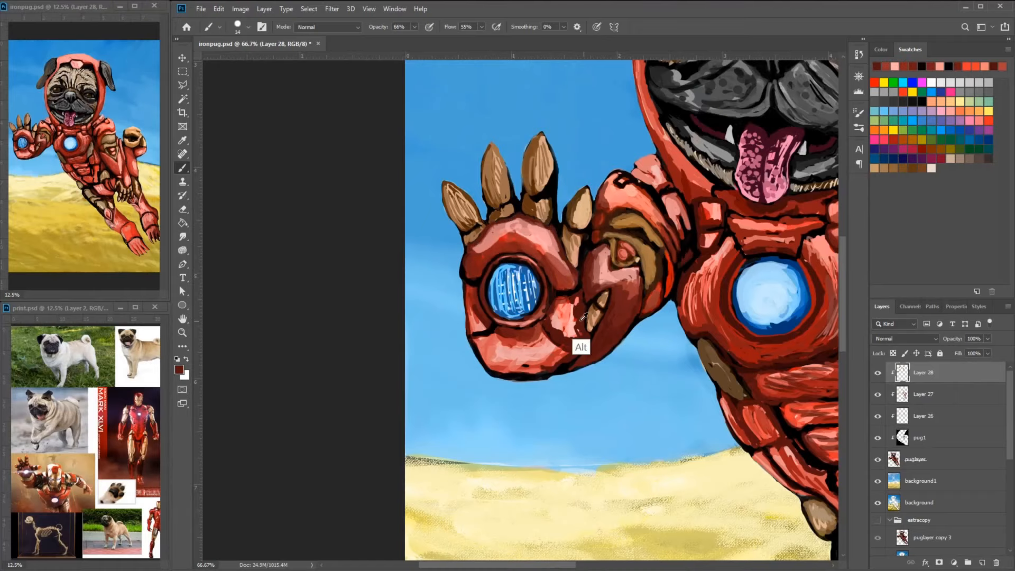
- Blend the thumb-side palm plate and the lower edge of the palm ring with dark red and pink
{"action": "left_click_drag", "start_coordinate": [581, 320], "coordinate": [577, 300]}
{"action": "left_click", "coordinate": [563, 315], "text": "alt"}
{"action": "left_click_drag", "start_coordinate": [565, 306], "coordinate": [570, 336]}
{"action": "left_click", "coordinate": [562, 309], "text": "alt"}
{"action": "left_click_drag", "start_coordinate": [539, 320], "coordinate": [489, 324]}
{"action": "left_click", "coordinate": [454, 346], "text": "alt"}
{"action": "left_click", "coordinate": [443, 332], "text": "alt"}
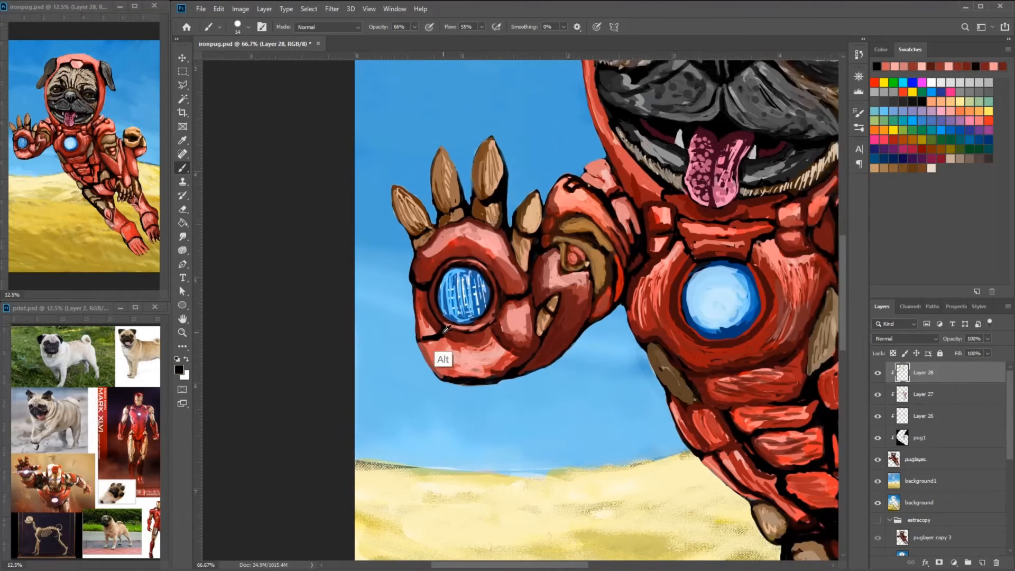
- Smooth the lower palm plate with blended reds and soften its black outlines
{"action": "left_click", "coordinate": [442, 344], "text": "alt"}
{"action": "mouse_move", "coordinate": [431, 362]}
{"action": "left_mouse_down"}
{"action": "mouse_move", "coordinate": [476, 368]}
{"action": "mouse_move", "coordinate": [533, 350]}
{"action": "left_mouse_up"}
{"action": "left_click", "coordinate": [495, 339], "text": "alt"}
{"action": "left_click", "coordinate": [495, 321], "text": "alt"}
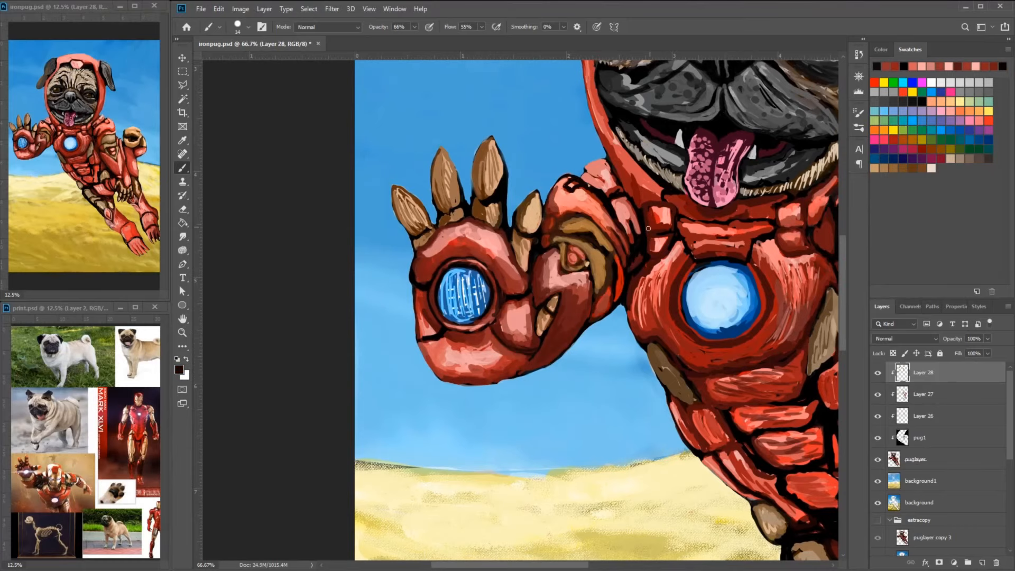
- Pick a dark red brush colour for shading the raised forearm
{"action": "left_click", "coordinate": [540, 337], "text": "alt"}
{"action": "left_click", "coordinate": [179, 370]}
{"action": "left_click", "coordinate": [475, 222]}
{"action": "left_click", "coordinate": [618, 121]}
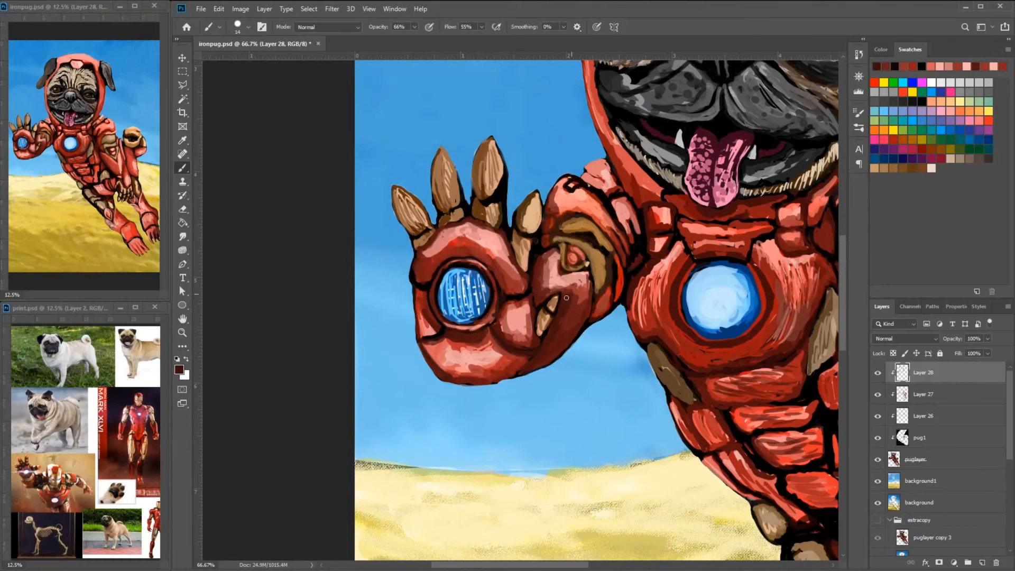
- Shade the recess between the chest and the lowered upper arm with near-black and dark red
{"action": "left_click_drag", "start_coordinate": [735, 247], "coordinate": [568, 272]}
{"action": "left_click", "coordinate": [684, 350], "text": "alt"}
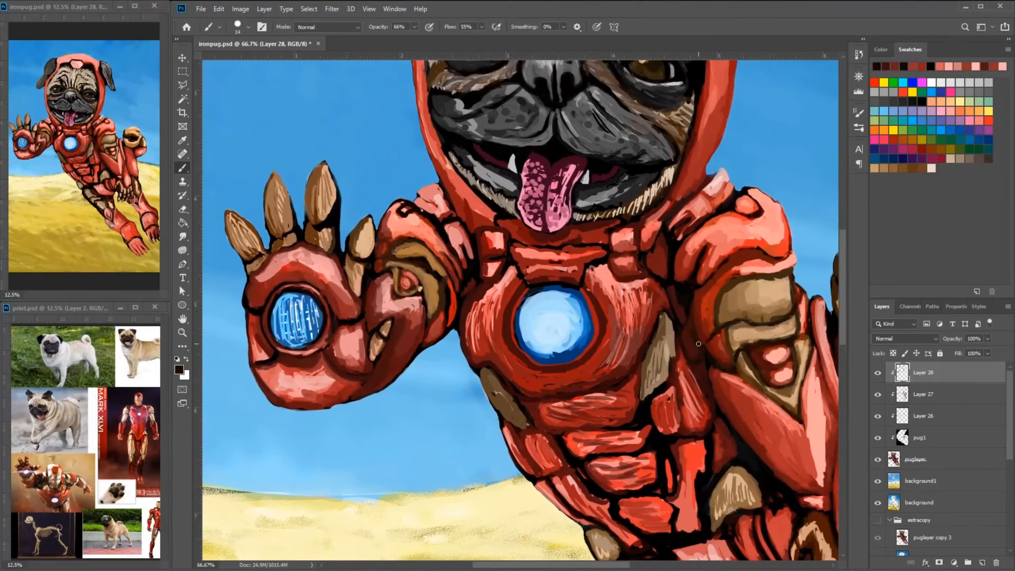
{"action": "left_click_drag", "start_coordinate": [698, 343], "coordinate": [582, 359]}
{"action": "left_click_drag", "start_coordinate": [597, 295], "coordinate": [583, 334]}
{"action": "left_click", "coordinate": [583, 317], "text": "alt"}
{"action": "left_click", "coordinate": [587, 313], "text": "alt"}
- Pick a new red and paint dark shading and pink highlights along the lowered arm's large forearm plate
{"action": "left_click", "coordinate": [179, 369]}
{"action": "left_click", "coordinate": [618, 121]}
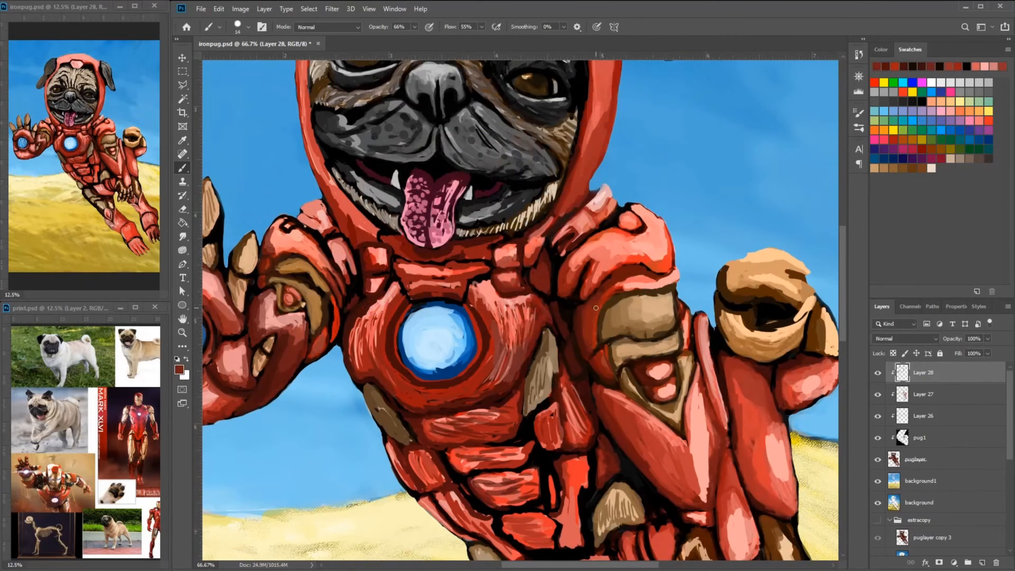
{"action": "left_click", "coordinate": [923, 148]}
{"action": "left_click_drag", "start_coordinate": [639, 427], "coordinate": [690, 502]}
{"action": "left_click_drag", "start_coordinate": [626, 409], "coordinate": [658, 446]}
{"action": "left_click", "coordinate": [693, 438], "text": "alt"}
{"action": "left_click_drag", "start_coordinate": [649, 422], "coordinate": [690, 501]}
{"action": "left_click_drag", "start_coordinate": [657, 447], "coordinate": [697, 509]}
{"action": "left_click_drag", "start_coordinate": [647, 424], "coordinate": [667, 471]}
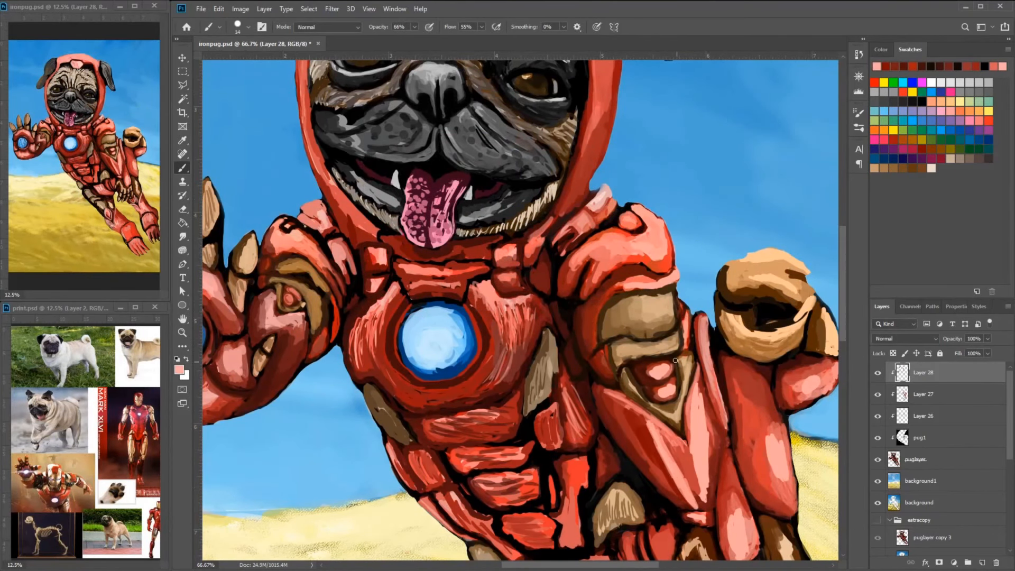
{"action": "left_click", "coordinate": [653, 438], "text": "alt"}
{"action": "left_click_drag", "start_coordinate": [655, 427], "coordinate": [681, 474]}
- Add red shading and pink highlights to the narrow forearm plates beside the gold V-shaped trim
{"action": "mouse_move", "coordinate": [700, 407]}
{"action": "left_mouse_down"}
{"action": "mouse_move", "coordinate": [688, 501]}
{"action": "mouse_move", "coordinate": [707, 453]}
{"action": "left_mouse_up"}
{"action": "mouse_move", "coordinate": [707, 428]}
{"action": "left_mouse_down"}
{"action": "mouse_move", "coordinate": [681, 278]}
{"action": "mouse_move", "coordinate": [682, 351]}
{"action": "left_mouse_up"}
{"action": "left_click", "coordinate": [678, 285], "text": "alt"}
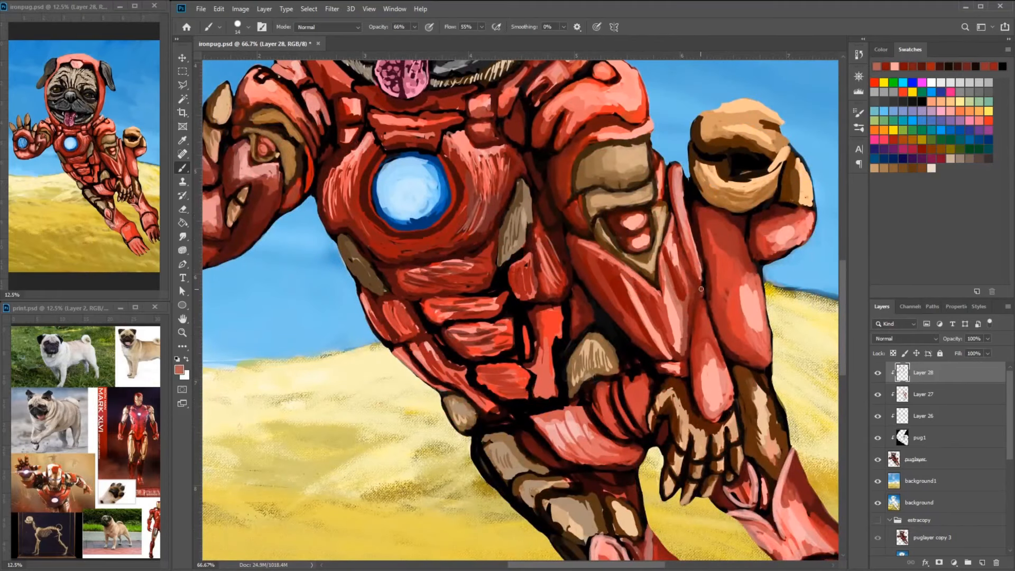
{"action": "left_click", "coordinate": [685, 312], "text": "alt"}
{"action": "left_click_drag", "start_coordinate": [684, 286], "coordinate": [685, 350]}
{"action": "left_click", "coordinate": [693, 232], "text": "alt"}
{"action": "mouse_move", "coordinate": [677, 222]}
{"action": "left_mouse_down"}
{"action": "mouse_move", "coordinate": [699, 299]}
{"action": "mouse_move", "coordinate": [691, 347]}
{"action": "left_mouse_up"}
{"action": "left_click", "coordinate": [689, 312], "text": "alt"}
- Pick a dark red and streak the narrow plate above the hanging paw with dark shading and pink highlights
{"action": "left_click", "coordinate": [179, 369]}
{"action": "left_click", "coordinate": [490, 210]}
{"action": "left_click", "coordinate": [619, 121]}
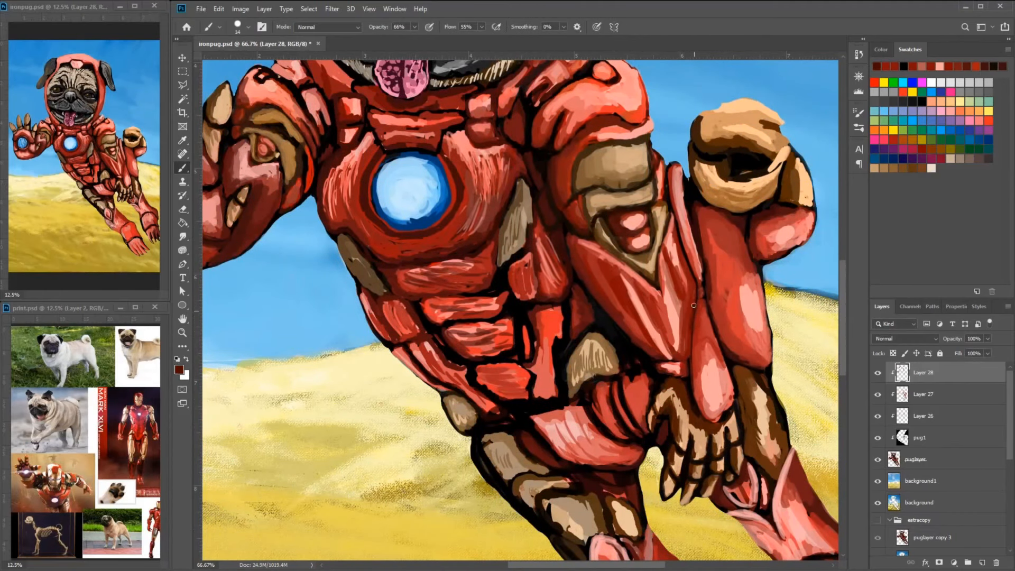
{"action": "left_click_drag", "start_coordinate": [634, 322], "coordinate": [647, 342]}
{"action": "left_click_drag", "start_coordinate": [707, 333], "coordinate": [654, 329]}
{"action": "left_click_drag", "start_coordinate": [654, 329], "coordinate": [658, 405]}
{"action": "mouse_move", "coordinate": [643, 289]}
{"action": "left_mouse_down"}
{"action": "mouse_move", "coordinate": [644, 348]}
{"action": "mouse_move", "coordinate": [660, 360]}
{"action": "mouse_move", "coordinate": [669, 398]}
{"action": "left_mouse_up"}
{"action": "left_click", "coordinate": [650, 364], "text": "alt"}
{"action": "left_click", "coordinate": [663, 370], "text": "alt"}
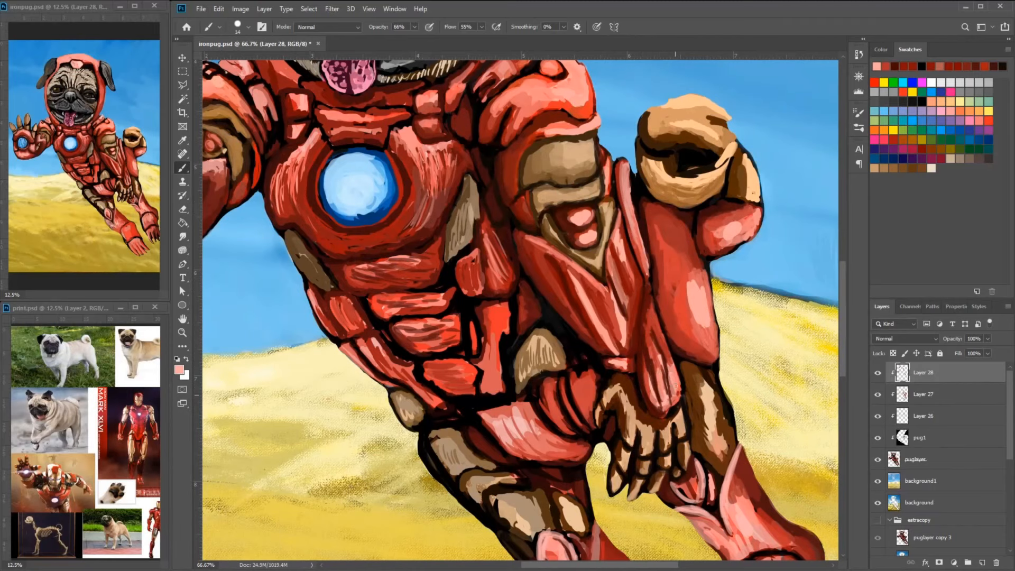
{"action": "left_click_drag", "start_coordinate": [656, 329], "coordinate": [670, 375]}
- Streak the thigh plate below the curled tail with dark red shading and pink highlights
{"action": "left_click_drag", "start_coordinate": [656, 338], "coordinate": [619, 356]}
{"action": "left_click", "coordinate": [581, 313], "text": "alt"}
{"action": "left_click_drag", "start_coordinate": [616, 231], "coordinate": [650, 339]}
{"action": "left_click_drag", "start_coordinate": [659, 294], "coordinate": [675, 368]}
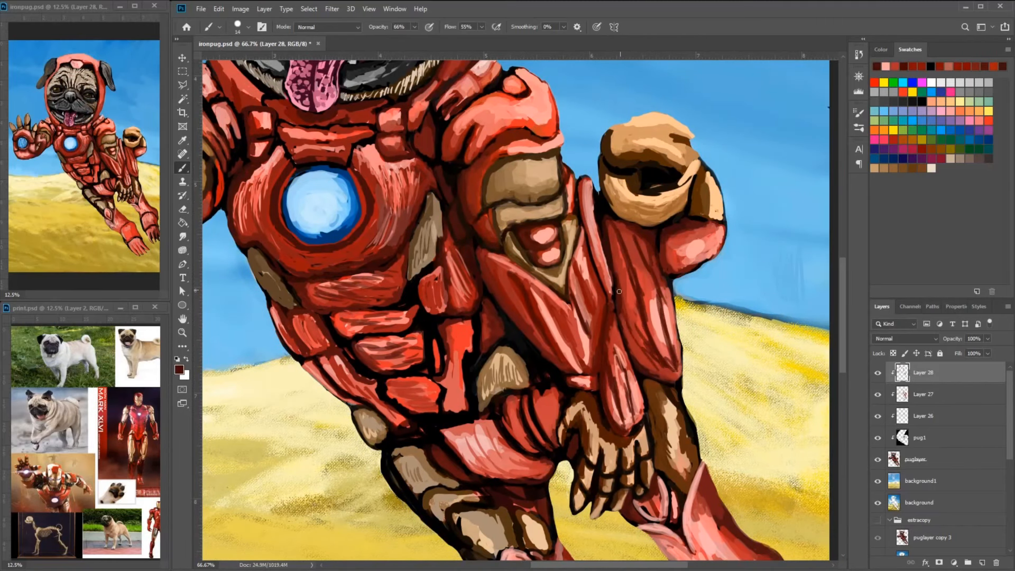
{"action": "left_click_drag", "start_coordinate": [619, 293], "coordinate": [638, 351]}
{"action": "left_click", "coordinate": [640, 317], "text": "alt"}
{"action": "mouse_move", "coordinate": [624, 237]}
{"action": "left_mouse_down"}
{"action": "mouse_move", "coordinate": [646, 309]}
{"action": "mouse_move", "coordinate": [674, 346]}
{"action": "left_mouse_up"}
{"action": "left_click", "coordinate": [658, 320], "text": "alt"}
{"action": "left_click_drag", "start_coordinate": [635, 258], "coordinate": [664, 358]}
- Paint dark red and pink streaks along the far hind leg's shin plate
{"action": "left_click_drag", "start_coordinate": [710, 294], "coordinate": [656, 102]}
{"action": "left_click", "coordinate": [682, 359], "text": "alt"}
{"action": "mouse_move", "coordinate": [654, 312]}
{"action": "left_mouse_down"}
{"action": "mouse_move", "coordinate": [690, 371]}
{"action": "mouse_move", "coordinate": [662, 374]}
{"action": "mouse_move", "coordinate": [719, 376]}
{"action": "mouse_move", "coordinate": [647, 413]}
{"action": "left_mouse_up"}
{"action": "left_click", "coordinate": [653, 338], "text": "alt"}
{"action": "left_click", "coordinate": [645, 349], "text": "alt"}
{"action": "left_click", "coordinate": [714, 369], "text": "alt"}
{"action": "left_click", "coordinate": [601, 166], "text": "alt"}
- Shade and highlight the far hind leg's rounded ankle plate with dark red and pink strokes
{"action": "left_click_drag", "start_coordinate": [699, 388], "coordinate": [720, 444]}
{"action": "left_click_drag", "start_coordinate": [647, 417], "coordinate": [661, 473]}
{"action": "left_click_drag", "start_coordinate": [731, 447], "coordinate": [670, 458]}
{"action": "left_click", "coordinate": [701, 362], "text": "alt"}
{"action": "left_click", "coordinate": [646, 365], "text": "alt"}
{"action": "mouse_move", "coordinate": [648, 406]}
{"action": "left_mouse_down"}
{"action": "mouse_move", "coordinate": [655, 469]}
{"action": "mouse_move", "coordinate": [651, 460]}
{"action": "left_mouse_up"}
{"action": "left_click_drag", "start_coordinate": [648, 393], "coordinate": [663, 476]}
- Touch up the far hind leg's shin and ankle plates with red and dark red strokes
{"action": "left_click_drag", "start_coordinate": [543, 459], "coordinate": [565, 542]}
{"action": "left_click", "coordinate": [666, 382], "text": "alt"}
{"action": "mouse_move", "coordinate": [574, 434]}
{"action": "left_mouse_down"}
{"action": "mouse_move", "coordinate": [532, 481]}
{"action": "mouse_move", "coordinate": [533, 499]}
{"action": "left_mouse_up"}
{"action": "left_click_drag", "start_coordinate": [592, 429], "coordinate": [630, 501]}
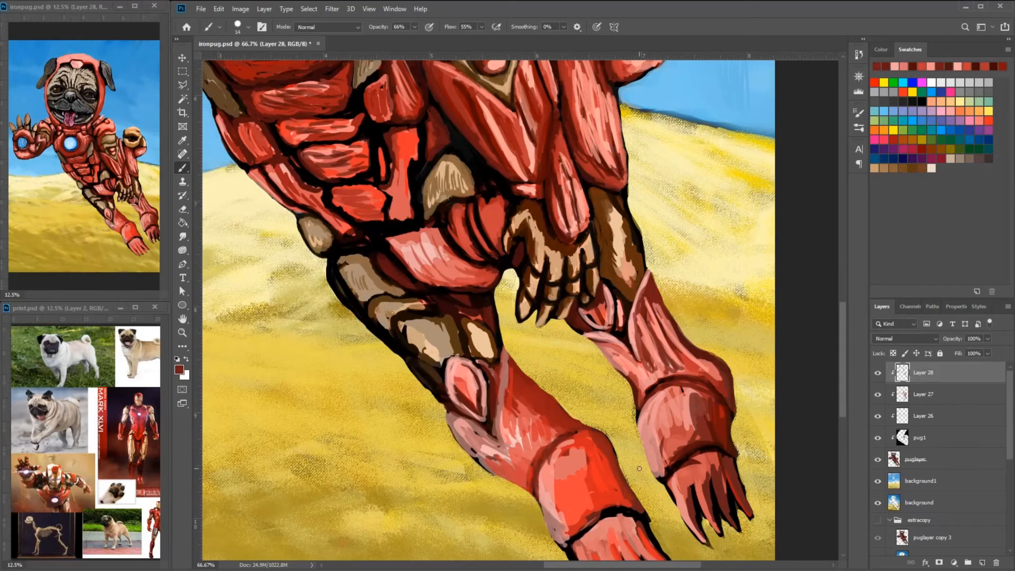
- Pick white from the swatches and streak pale highlights along the narrow plate above the hanging paw
{"action": "mouse_move", "coordinate": [571, 253]}
{"action": "left_mouse_down"}
{"action": "mouse_move", "coordinate": [590, 336]}
{"action": "mouse_move", "coordinate": [583, 271]}
{"action": "left_mouse_up"}
{"action": "left_click", "coordinate": [932, 82]}
{"action": "left_click", "coordinate": [585, 280], "text": "alt"}
{"action": "mouse_move", "coordinate": [592, 256]}
{"action": "left_mouse_down"}
{"action": "mouse_move", "coordinate": [597, 281]}
{"action": "mouse_move", "coordinate": [585, 295]}
{"action": "left_mouse_up"}
{"action": "left_click_drag", "start_coordinate": [580, 227], "coordinate": [595, 282]}
{"action": "left_click", "coordinate": [597, 294], "text": "alt"}
{"action": "left_click_drag", "start_coordinate": [585, 248], "coordinate": [599, 294]}
{"action": "mouse_move", "coordinate": [577, 232]}
{"action": "left_mouse_down"}
{"action": "mouse_move", "coordinate": [590, 294]}
{"action": "mouse_move", "coordinate": [585, 285]}
{"action": "left_mouse_up"}
{"action": "left_click", "coordinate": [588, 313], "text": "alt"}
{"action": "left_click_drag", "start_coordinate": [579, 314], "coordinate": [569, 285]}
- Smooth the long pointed forearm plate below the tan elbow triangle with dark red shading and pink highlights
{"action": "left_click_drag", "start_coordinate": [549, 248], "coordinate": [582, 281]}
{"action": "left_click", "coordinate": [519, 261], "text": "alt"}
{"action": "left_click_drag", "start_coordinate": [574, 200], "coordinate": [595, 259]}
{"action": "left_click_drag", "start_coordinate": [539, 237], "coordinate": [544, 259]}
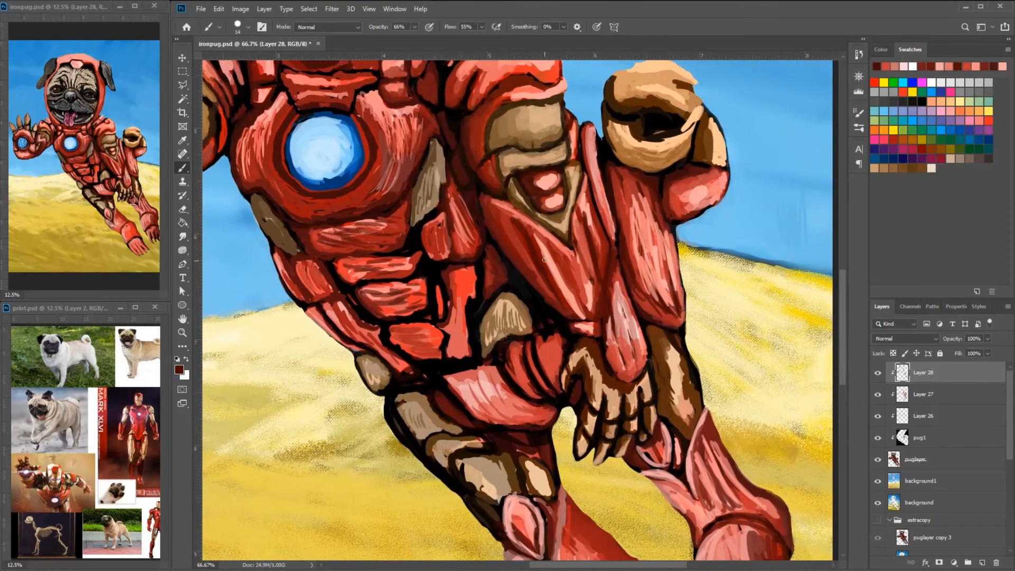
{"action": "left_click", "coordinate": [529, 250], "text": "alt"}
{"action": "left_click_drag", "start_coordinate": [508, 221], "coordinate": [527, 263]}
{"action": "left_click_drag", "start_coordinate": [586, 235], "coordinate": [544, 233]}
{"action": "left_click_drag", "start_coordinate": [544, 191], "coordinate": [548, 265]}
{"action": "left_click", "coordinate": [539, 224], "text": "alt"}
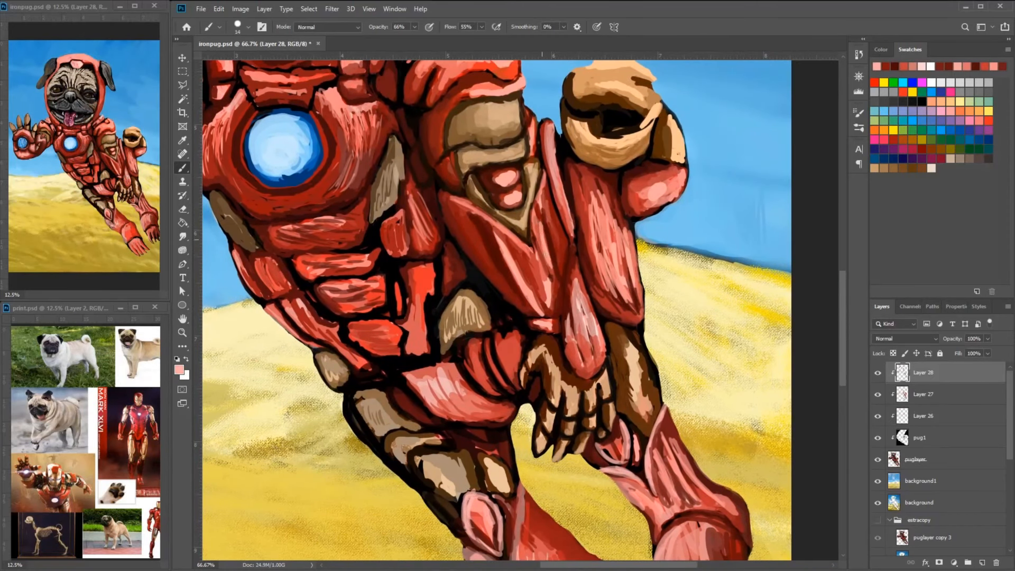
- Blend the streaks on the thigh plate below the curled tail with red strokes and a soft pink highlight
{"action": "left_click", "coordinate": [544, 286], "text": "alt"}
{"action": "mouse_move", "coordinate": [549, 306]}
{"action": "left_mouse_down"}
{"action": "mouse_move", "coordinate": [544, 275]}
{"action": "mouse_move", "coordinate": [569, 411]}
{"action": "left_mouse_up"}
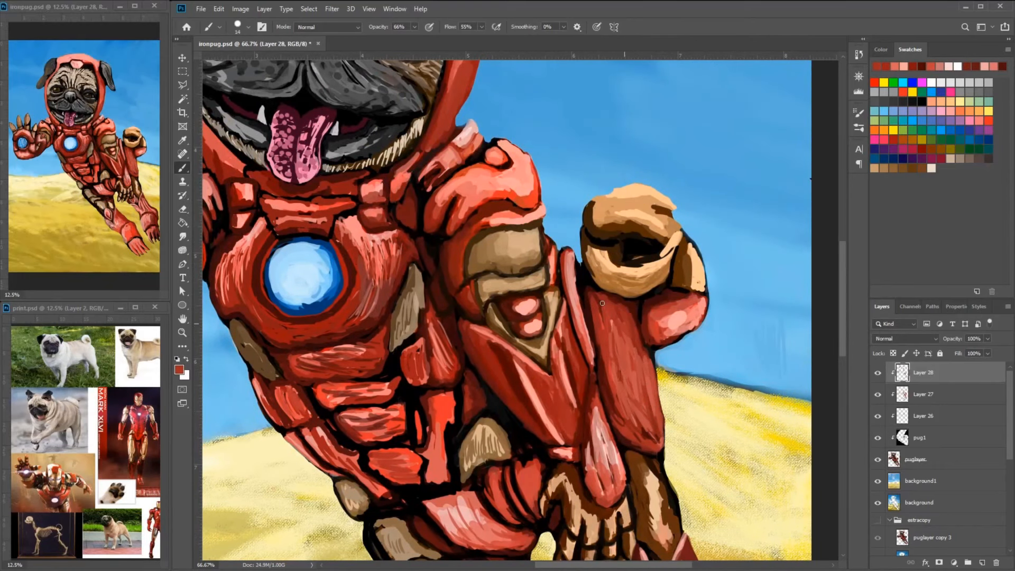
{"action": "left_click_drag", "start_coordinate": [497, 385], "coordinate": [553, 381]}
{"action": "left_click", "coordinate": [687, 362], "text": "alt"}
{"action": "left_click_drag", "start_coordinate": [691, 362], "coordinate": [711, 414]}
{"action": "mouse_move", "coordinate": [676, 351]}
{"action": "left_mouse_down"}
{"action": "mouse_move", "coordinate": [698, 423]}
{"action": "mouse_move", "coordinate": [683, 403]}
{"action": "left_mouse_up"}
{"action": "left_click", "coordinate": [697, 407], "text": "alt"}
{"action": "left_click_drag", "start_coordinate": [679, 366], "coordinate": [696, 351]}
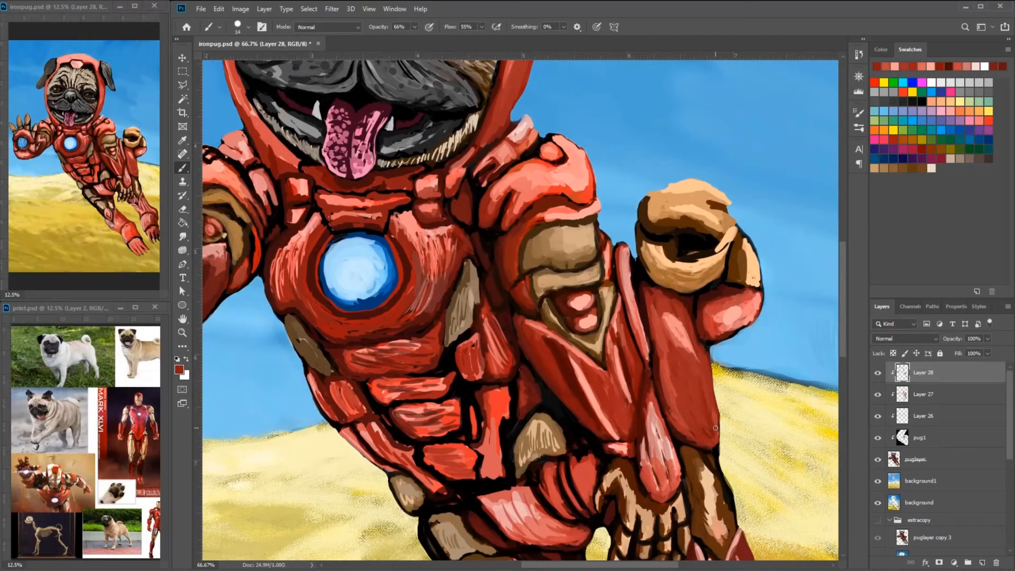
- Soften the streaks on the belly plates below the chest with red strokes
{"action": "left_click_drag", "start_coordinate": [687, 418], "coordinate": [671, 239]}
{"action": "left_click_drag", "start_coordinate": [465, 259], "coordinate": [565, 330]}
{"action": "left_click_drag", "start_coordinate": [531, 300], "coordinate": [488, 323]}
{"action": "left_click_drag", "start_coordinate": [480, 305], "coordinate": [518, 329]}
{"action": "left_click_drag", "start_coordinate": [491, 278], "coordinate": [461, 288]}
{"action": "left_click", "coordinate": [499, 268], "text": "alt"}
{"action": "mouse_move", "coordinate": [493, 269]}
{"action": "left_mouse_down"}
{"action": "mouse_move", "coordinate": [457, 271]}
{"action": "mouse_move", "coordinate": [418, 243]}
{"action": "left_mouse_up"}
{"action": "left_click", "coordinate": [444, 254], "text": "alt"}
- Lighten the tan flank plate beside the chest with pale tan strokes and darken its edge
{"action": "left_click", "coordinate": [635, 170], "text": "alt"}
{"action": "left_click_drag", "start_coordinate": [374, 212], "coordinate": [410, 263]}
{"action": "left_click_drag", "start_coordinate": [553, 161], "coordinate": [540, 213]}
{"action": "left_click_drag", "start_coordinate": [376, 210], "coordinate": [395, 243]}
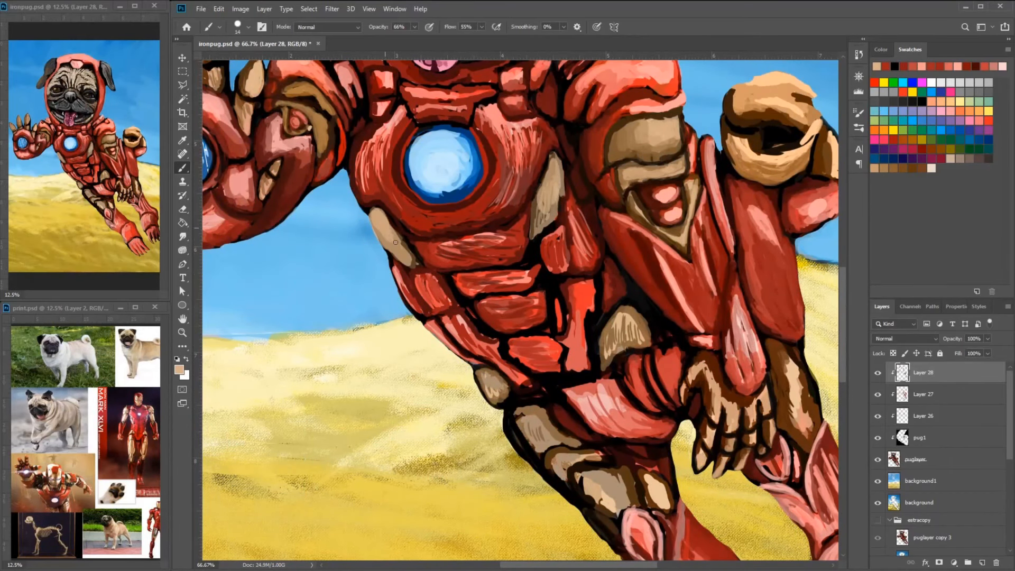
{"action": "left_click_drag", "start_coordinate": [418, 296], "coordinate": [426, 297]}
{"action": "left_click", "coordinate": [433, 301], "text": "alt"}
{"action": "left_click", "coordinate": [502, 279], "text": "alt"}
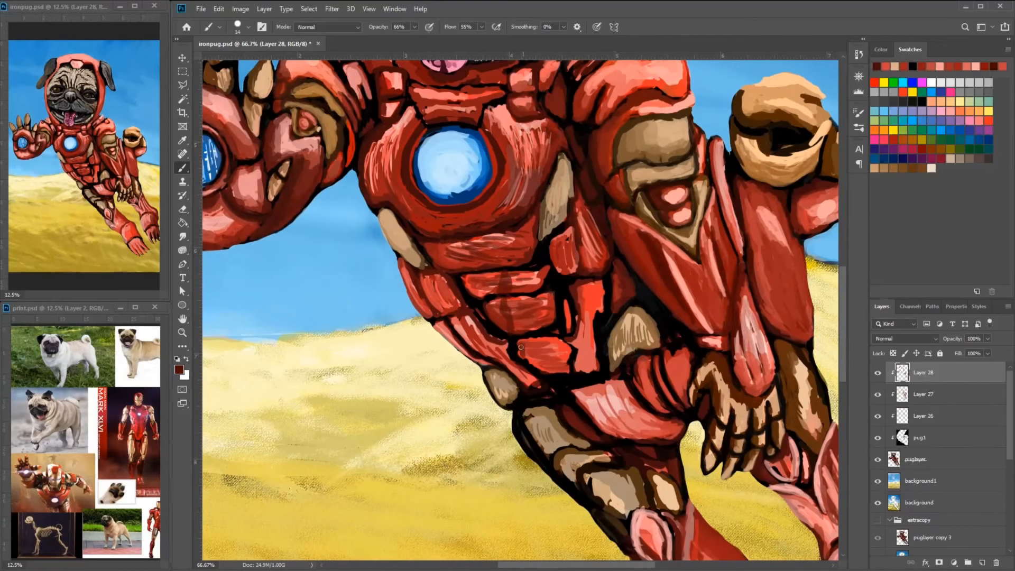
- Pick a dark red and shade across the stacked belly plates
{"action": "left_click_drag", "start_coordinate": [520, 347], "coordinate": [521, 357]}
{"action": "left_click_drag", "start_coordinate": [508, 232], "coordinate": [500, 261]}
{"action": "left_click_drag", "start_coordinate": [502, 254], "coordinate": [594, 278]}
{"action": "left_click", "coordinate": [754, 113], "text": "alt"}
{"action": "left_click", "coordinate": [742, 126], "text": "alt"}
- Paint broad pink highlights on the stacked belly plates
{"action": "left_click_drag", "start_coordinate": [576, 262], "coordinate": [552, 285]}
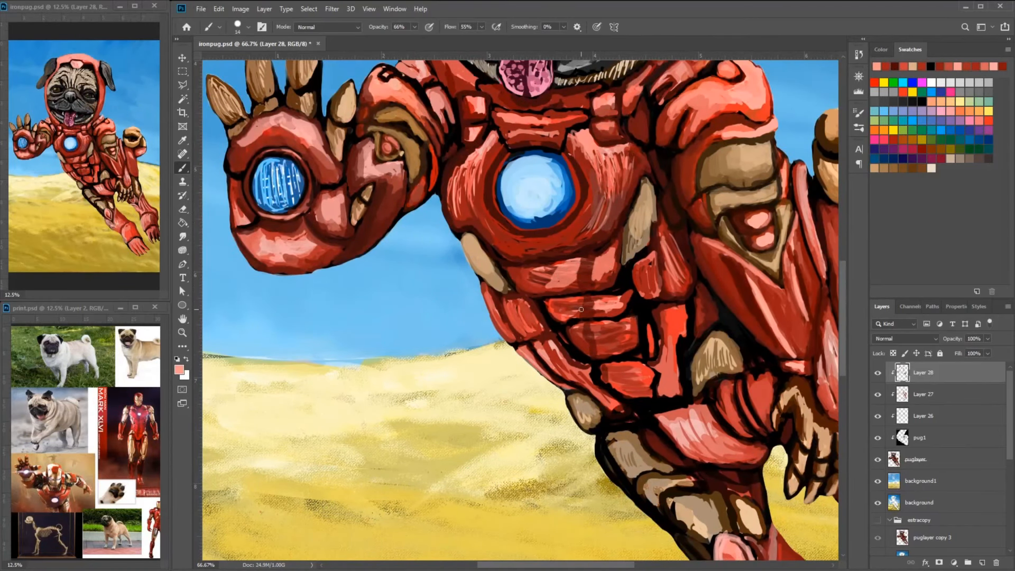
{"action": "left_click_drag", "start_coordinate": [630, 373], "coordinate": [636, 385]}
{"action": "left_click_drag", "start_coordinate": [661, 412], "coordinate": [574, 347]}
{"action": "left_click_drag", "start_coordinate": [564, 367], "coordinate": [588, 394]}
{"action": "left_click_drag", "start_coordinate": [592, 253], "coordinate": [586, 277]}
- Smooth the side plates along the waist with sampled red tones
{"action": "left_click", "coordinate": [460, 312], "text": "alt"}
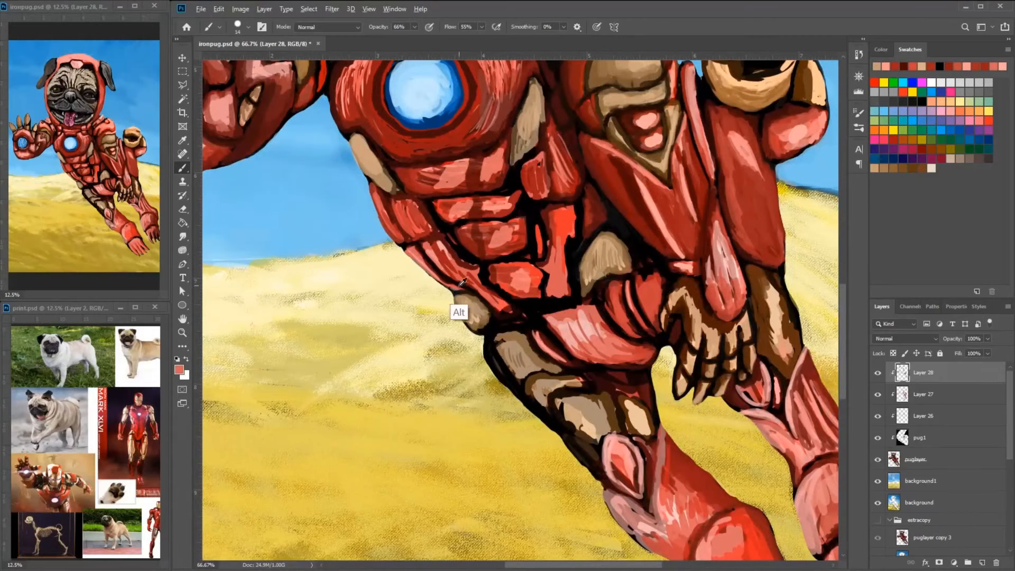
{"action": "left_click_drag", "start_coordinate": [371, 191], "coordinate": [395, 234]}
{"action": "left_click_drag", "start_coordinate": [560, 206], "coordinate": [668, 384]}
{"action": "left_click_drag", "start_coordinate": [619, 267], "coordinate": [603, 310]}
{"action": "left_click", "coordinate": [582, 267], "text": "alt"}
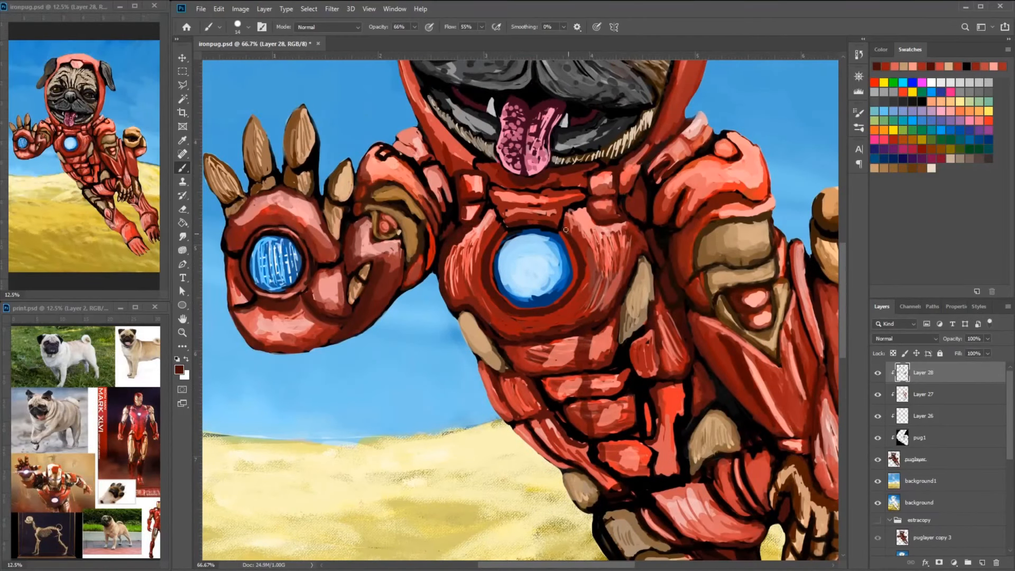
- Smooth the ring around the chest light with dark red and red strokes
{"action": "left_click", "coordinate": [609, 207], "text": "alt"}
{"action": "left_click_drag", "start_coordinate": [510, 305], "coordinate": [490, 255]}
{"action": "key", "text": "ctrl+plus"}
{"action": "key", "text": "ctrl+plus"}
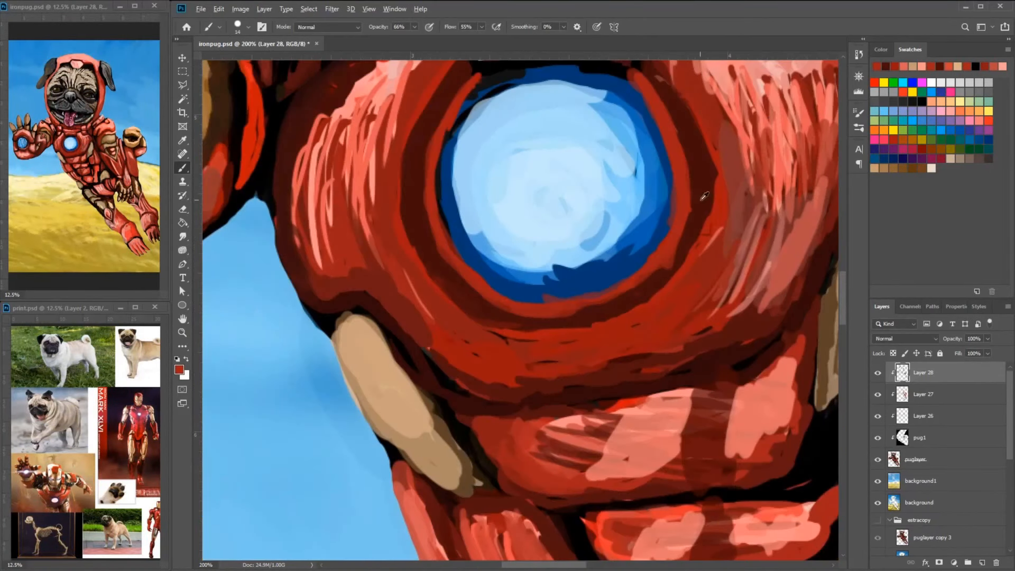
{"action": "left_click", "coordinate": [696, 211], "text": "alt"}
{"action": "left_click_drag", "start_coordinate": [688, 207], "coordinate": [665, 271]}
- Reduce the brush size and draw a grid of dark navy vertical and horizontal lines across the chest light
{"action": "right_click", "coordinate": [684, 126]}
{"action": "left_click_drag", "start_coordinate": [745, 155], "coordinate": [740, 156]}
{"action": "mouse_move", "coordinate": [477, 81]}
{"action": "left_mouse_down"}
{"action": "mouse_move", "coordinate": [444, 241]}
{"action": "mouse_move", "coordinate": [532, 302]}
{"action": "left_mouse_up"}
{"action": "mouse_move", "coordinate": [460, 249]}
{"action": "left_mouse_down"}
{"action": "mouse_move", "coordinate": [573, 295]}
{"action": "mouse_move", "coordinate": [672, 185]}
{"action": "mouse_move", "coordinate": [634, 87]}
{"action": "left_mouse_up"}
{"action": "left_click_drag", "start_coordinate": [634, 90], "coordinate": [727, 196]}
{"action": "mouse_move", "coordinate": [561, 190]}
{"action": "left_mouse_down"}
{"action": "mouse_move", "coordinate": [532, 243]}
{"action": "mouse_move", "coordinate": [581, 352]}
{"action": "left_mouse_up"}
{"action": "left_click_drag", "start_coordinate": [638, 183], "coordinate": [637, 375]}
{"action": "left_click_drag", "start_coordinate": [663, 186], "coordinate": [664, 361]}
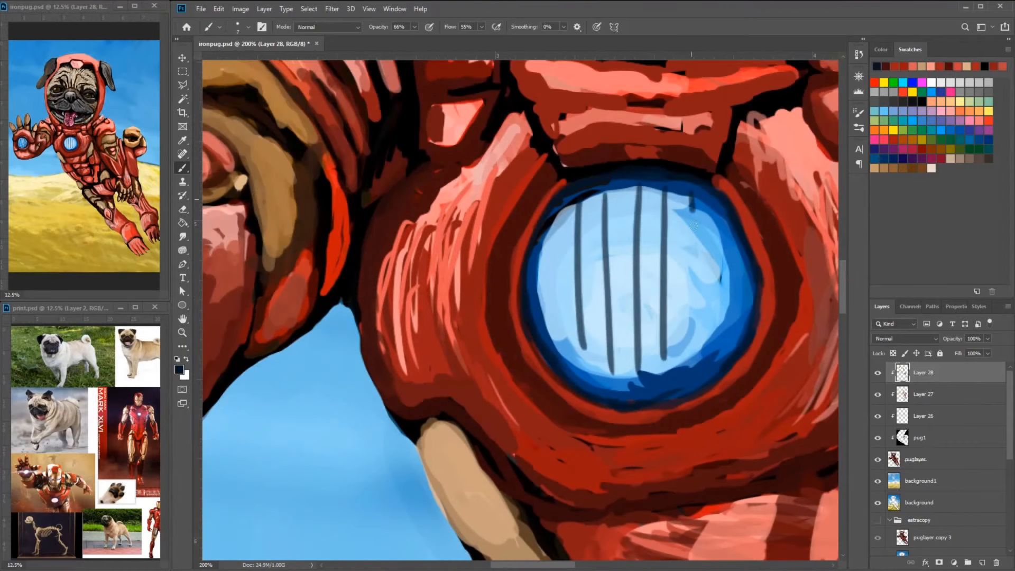
{"action": "left_click_drag", "start_coordinate": [539, 302], "coordinate": [740, 254]}
{"action": "left_click_drag", "start_coordinate": [545, 328], "coordinate": [739, 285]}
- Add light blue vertical lines between the dark grid lines on the chest light
{"action": "left_click", "coordinate": [687, 212], "text": "alt"}
{"action": "mouse_move", "coordinate": [637, 347]}
{"action": "left_mouse_down"}
{"action": "mouse_move", "coordinate": [642, 181]}
{"action": "mouse_move", "coordinate": [664, 359]}
{"action": "left_mouse_up"}
{"action": "left_click", "coordinate": [732, 338], "text": "alt"}
{"action": "left_click_drag", "start_coordinate": [627, 201], "coordinate": [622, 374]}
{"action": "left_click", "coordinate": [618, 264], "text": "alt"}
{"action": "left_click_drag", "start_coordinate": [554, 217], "coordinate": [568, 371]}
- Clean up the rim around the chest light with dark red and black strokes
{"action": "left_click", "coordinate": [517, 283], "text": "alt"}
{"action": "left_click_drag", "start_coordinate": [520, 263], "coordinate": [588, 171]}
{"action": "left_click_drag", "start_coordinate": [785, 195], "coordinate": [746, 264]}
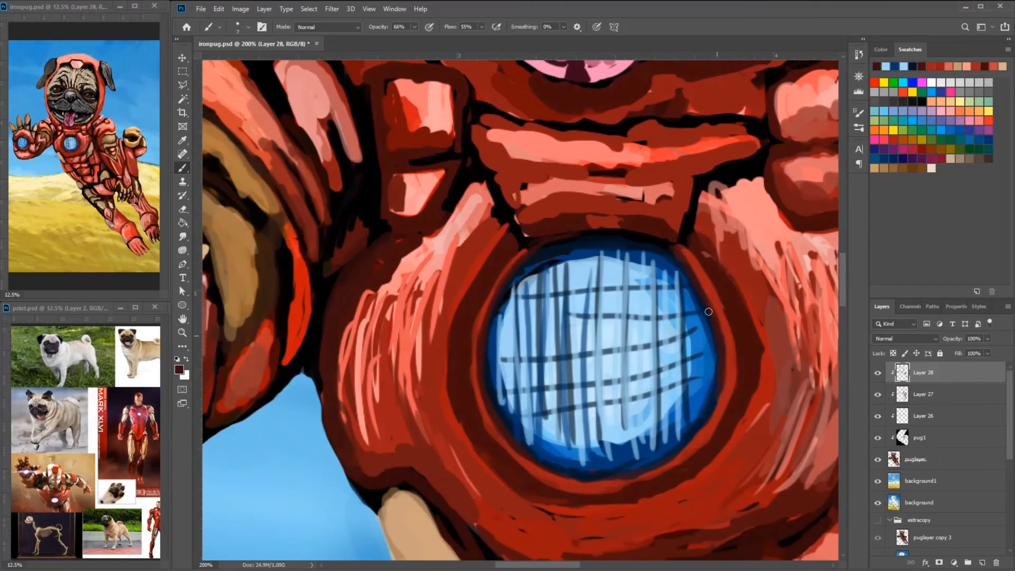
{"action": "left_click_drag", "start_coordinate": [709, 312], "coordinate": [732, 402]}
{"action": "left_click_drag", "start_coordinate": [544, 307], "coordinate": [509, 200]}
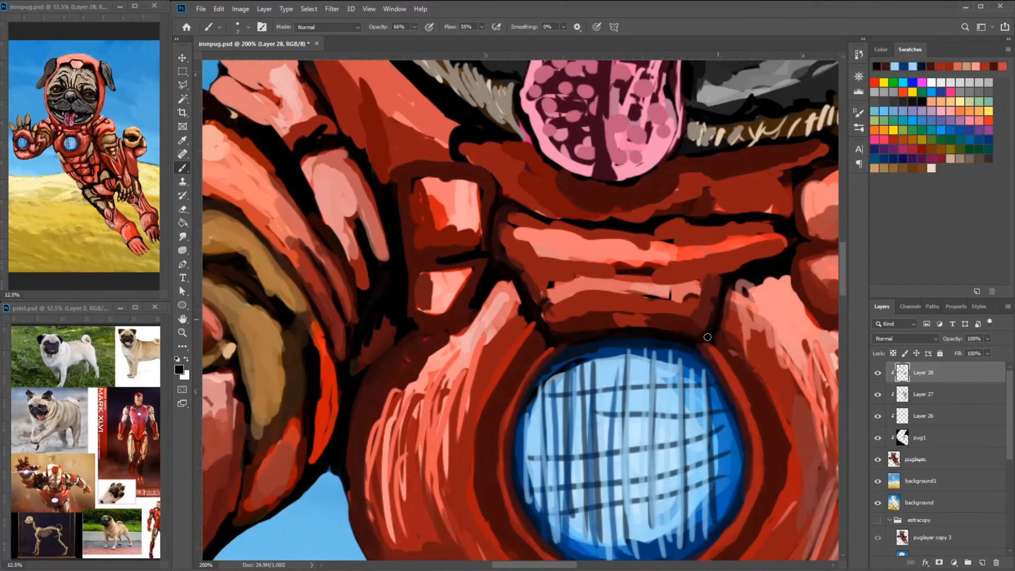
- Refine the collar plates between the neck and the chest light with black, red and pink strokes
{"action": "left_click_drag", "start_coordinate": [723, 270], "coordinate": [785, 249]}
{"action": "left_click_drag", "start_coordinate": [740, 265], "coordinate": [745, 273]}
{"action": "left_click_drag", "start_coordinate": [552, 296], "coordinate": [665, 317]}
{"action": "left_click_drag", "start_coordinate": [621, 328], "coordinate": [660, 333]}
{"action": "left_click_drag", "start_coordinate": [549, 335], "coordinate": [587, 331]}
{"action": "left_click_drag", "start_coordinate": [571, 286], "coordinate": [693, 288]}
{"action": "left_click", "coordinate": [592, 255], "text": "alt"}
{"action": "mouse_move", "coordinate": [609, 310]}
{"action": "left_mouse_down"}
{"action": "mouse_move", "coordinate": [555, 312]}
{"action": "mouse_move", "coordinate": [691, 295]}
{"action": "left_mouse_up"}
{"action": "mouse_move", "coordinate": [737, 355]}
{"action": "left_mouse_down"}
{"action": "mouse_move", "coordinate": [784, 430]}
{"action": "mouse_move", "coordinate": [704, 280]}
{"action": "left_mouse_up"}
{"action": "mouse_move", "coordinate": [649, 187]}
{"action": "left_mouse_down"}
{"action": "mouse_move", "coordinate": [720, 341]}
{"action": "mouse_move", "coordinate": [711, 354]}
{"action": "left_mouse_up"}
{"action": "mouse_move", "coordinate": [459, 182]}
{"action": "left_mouse_down"}
{"action": "mouse_move", "coordinate": [393, 307]}
{"action": "mouse_move", "coordinate": [469, 451]}
{"action": "left_mouse_up"}
{"action": "mouse_move", "coordinate": [402, 365]}
{"action": "left_mouse_down"}
{"action": "mouse_move", "coordinate": [524, 459]}
{"action": "mouse_move", "coordinate": [611, 452]}
{"action": "mouse_move", "coordinate": [709, 330]}
{"action": "left_mouse_up"}
{"action": "key", "text": "ctrl+minus"}
{"action": "key", "text": "ctrl+minus"}
{"action": "left_click_drag", "start_coordinate": [529, 344], "coordinate": [572, 334]}
{"action": "left_click", "coordinate": [529, 305], "text": "alt"}
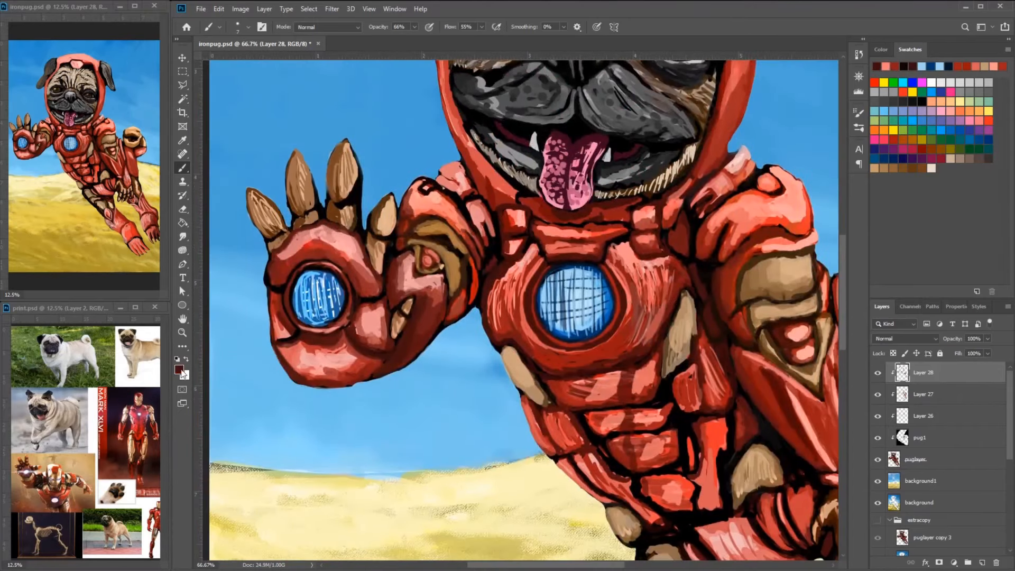
- Choose a red brush color and touch up the edge of the ring around the chest light
{"action": "left_click", "coordinate": [179, 369]}
{"action": "key", "text": "Return"}
{"action": "left_click", "coordinate": [179, 369]}
{"action": "left_click", "coordinate": [470, 191]}
{"action": "left_click", "coordinate": [613, 122]}
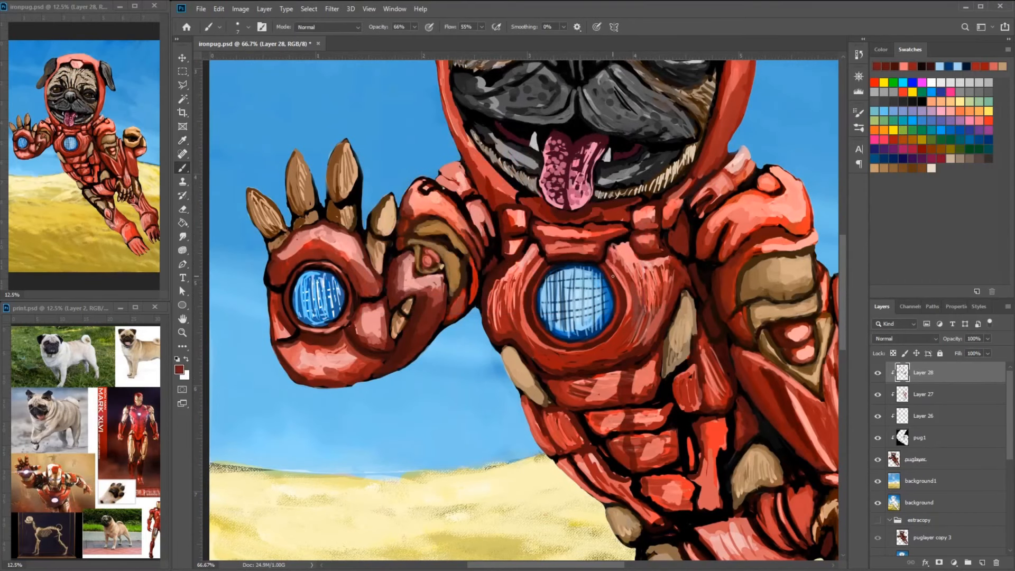
{"action": "left_click", "coordinate": [625, 300], "text": "alt"}
{"action": "left_click", "coordinate": [625, 298], "text": "alt"}
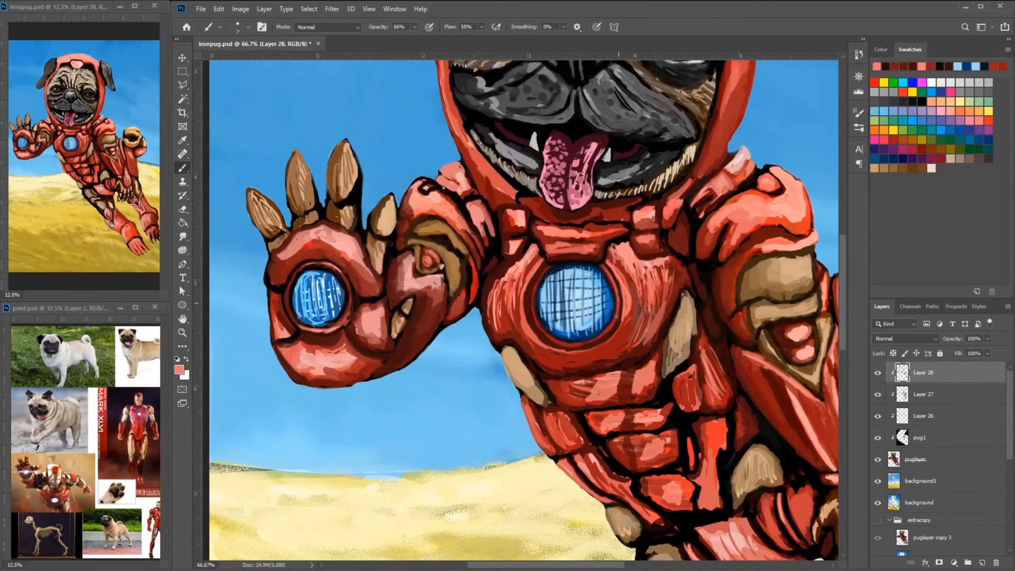
- Paint pink highlights on the chest plate around the chest light and save the document
{"action": "left_click_drag", "start_coordinate": [603, 267], "coordinate": [608, 274]}
{"action": "left_click", "coordinate": [624, 299], "text": "alt"}
{"action": "left_click_drag", "start_coordinate": [518, 314], "coordinate": [550, 356]}
{"action": "left_click_drag", "start_coordinate": [550, 317], "coordinate": [586, 335]}
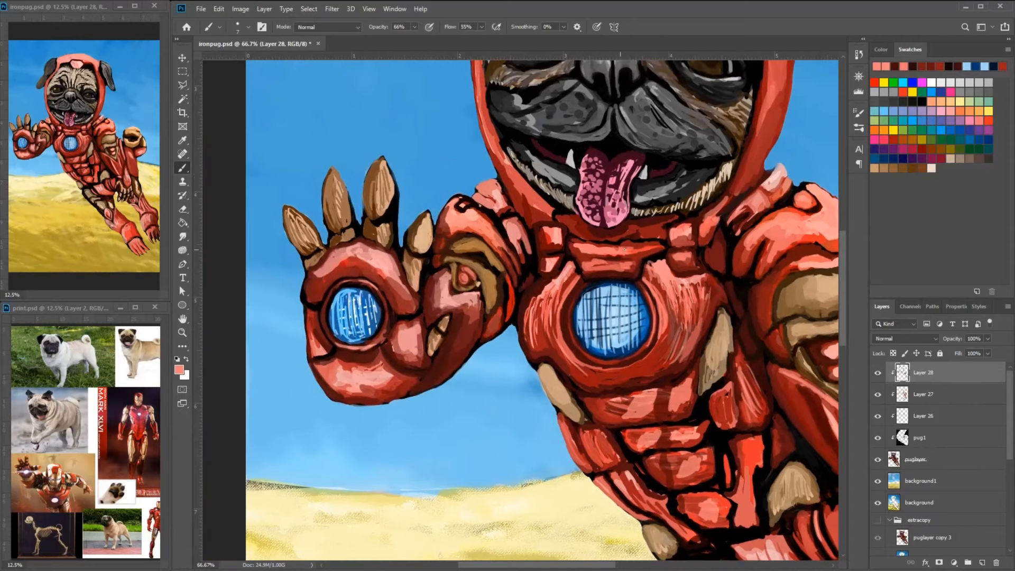
{"action": "left_click_drag", "start_coordinate": [586, 228], "coordinate": [630, 235]}
{"action": "mouse_move", "coordinate": [633, 232]}
{"action": "left_mouse_down"}
{"action": "mouse_move", "coordinate": [657, 224]}
{"action": "mouse_move", "coordinate": [559, 310]}
{"action": "left_mouse_up"}
{"action": "left_click_drag", "start_coordinate": [715, 219], "coordinate": [703, 244]}
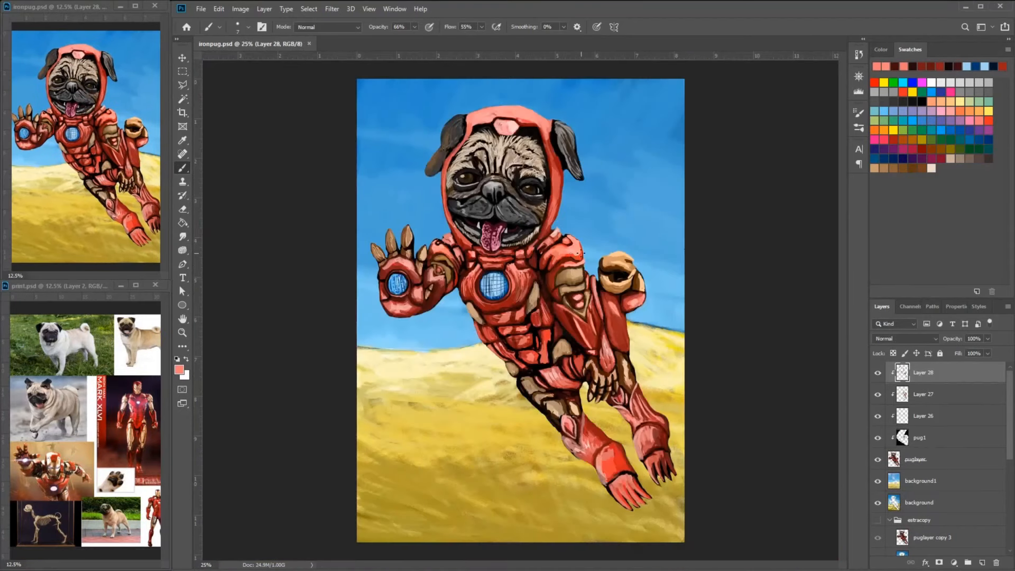
- Shade and smooth the collar plates below the tongue with dark red and red strokes
{"action": "scroll", "coordinate": [498, 214], "scroll_direction": "up", "scroll_amount": 4}
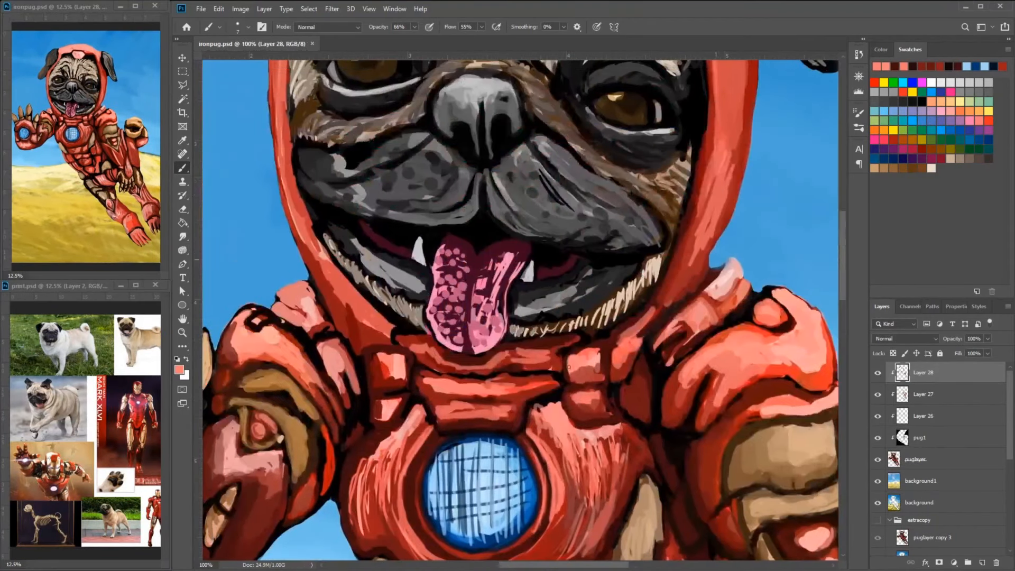
{"action": "left_click", "coordinate": [506, 362], "text": "alt"}
{"action": "left_click_drag", "start_coordinate": [514, 351], "coordinate": [462, 370]}
{"action": "left_click", "coordinate": [442, 344], "text": "alt"}
{"action": "left_click", "coordinate": [397, 378], "text": "alt"}
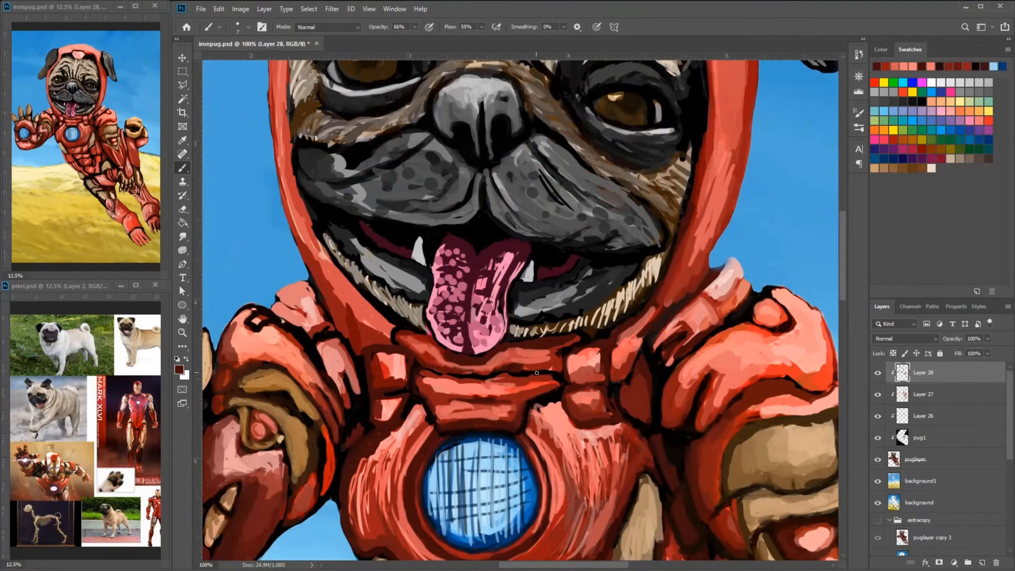
{"action": "left_click_drag", "start_coordinate": [563, 346], "coordinate": [631, 367]}
- Smooth the hood's edge beside the jaw down to the collar with red and dark red strokes
{"action": "mouse_move", "coordinate": [452, 350]}
{"action": "left_mouse_down"}
{"action": "mouse_move", "coordinate": [379, 268]}
{"action": "mouse_move", "coordinate": [349, 190]}
{"action": "left_mouse_up"}
{"action": "left_click_drag", "start_coordinate": [350, 199], "coordinate": [348, 105]}
{"action": "mouse_move", "coordinate": [364, 159]}
{"action": "left_mouse_down"}
{"action": "mouse_move", "coordinate": [390, 217]}
{"action": "mouse_move", "coordinate": [415, 74]}
{"action": "left_mouse_up"}
{"action": "mouse_move", "coordinate": [426, 342]}
{"action": "left_mouse_down"}
{"action": "mouse_move", "coordinate": [440, 245]}
{"action": "mouse_move", "coordinate": [494, 303]}
{"action": "mouse_move", "coordinate": [417, 300]}
{"action": "mouse_move", "coordinate": [430, 304]}
{"action": "mouse_move", "coordinate": [415, 267]}
{"action": "mouse_move", "coordinate": [402, 265]}
{"action": "left_mouse_up"}
{"action": "left_click", "coordinate": [395, 339], "text": "alt"}
{"action": "left_click", "coordinate": [414, 285], "text": "alt"}
{"action": "left_click_drag", "start_coordinate": [391, 287], "coordinate": [384, 293]}
{"action": "left_click_drag", "start_coordinate": [348, 300], "coordinate": [370, 299]}
{"action": "left_click", "coordinate": [364, 341], "text": "alt"}
{"action": "mouse_move", "coordinate": [366, 343]}
{"action": "left_mouse_down"}
{"action": "mouse_move", "coordinate": [401, 335]}
{"action": "mouse_move", "coordinate": [438, 368]}
{"action": "left_mouse_up"}
- Darken and smooth the pug's nose with dark grey and black strokes
{"action": "left_click_drag", "start_coordinate": [589, 190], "coordinate": [560, 240]}
{"action": "left_click", "coordinate": [560, 235], "text": "alt"}
{"action": "left_click", "coordinate": [755, 182], "text": "alt"}
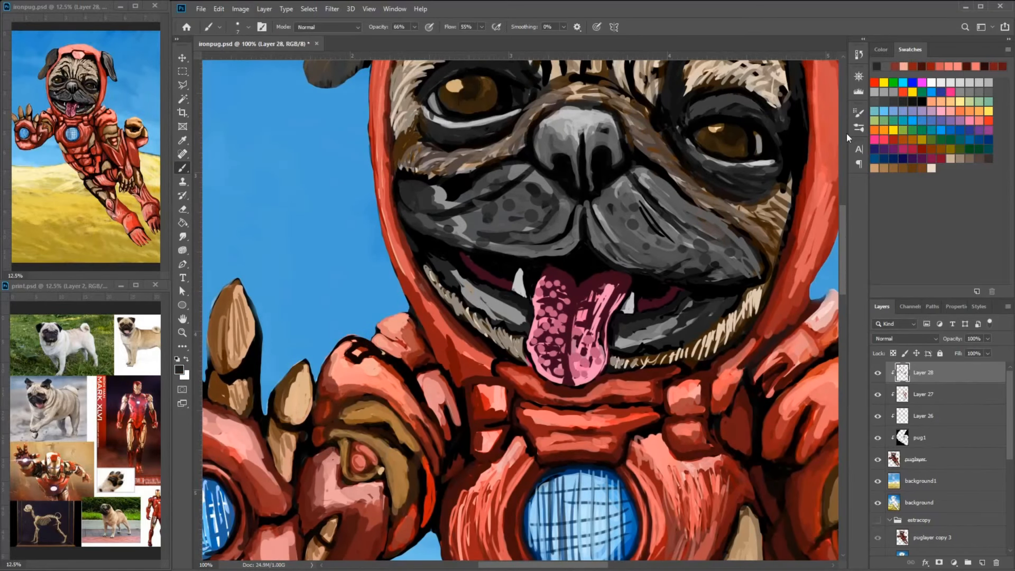
{"action": "left_click_drag", "start_coordinate": [616, 122], "coordinate": [592, 182]}
{"action": "left_click_drag", "start_coordinate": [595, 207], "coordinate": [627, 247]}
{"action": "left_click_drag", "start_coordinate": [576, 135], "coordinate": [558, 180]}
{"action": "mouse_move", "coordinate": [563, 129]}
{"action": "left_mouse_down"}
{"action": "mouse_move", "coordinate": [538, 161]}
{"action": "mouse_move", "coordinate": [575, 122]}
{"action": "left_mouse_up"}
{"action": "left_click", "coordinate": [603, 129], "text": "alt"}
{"action": "mouse_move", "coordinate": [584, 119]}
{"action": "left_mouse_down"}
{"action": "mouse_move", "coordinate": [584, 137]}
{"action": "mouse_move", "coordinate": [550, 118]}
{"action": "left_mouse_up"}
{"action": "left_click", "coordinate": [638, 129], "text": "alt"}
{"action": "mouse_move", "coordinate": [521, 84]}
{"action": "left_mouse_down"}
{"action": "mouse_move", "coordinate": [545, 115]}
{"action": "mouse_move", "coordinate": [599, 128]}
{"action": "mouse_move", "coordinate": [570, 188]}
{"action": "left_mouse_up"}
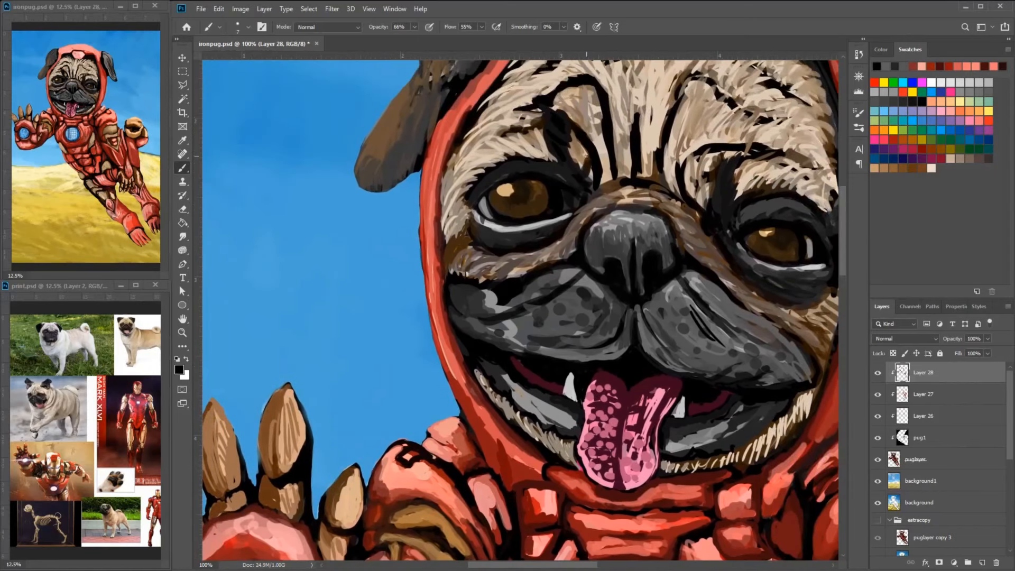
- Darken the fur between the nose bridge and the inner corner of the left eye with black strokes
{"action": "left_click", "coordinate": [679, 155], "text": "alt"}
{"action": "left_click_drag", "start_coordinate": [648, 138], "coordinate": [724, 175]}
{"action": "left_click", "coordinate": [923, 102]}
{"action": "left_click_drag", "start_coordinate": [711, 219], "coordinate": [674, 236]}
{"action": "left_click_drag", "start_coordinate": [698, 217], "coordinate": [650, 263]}
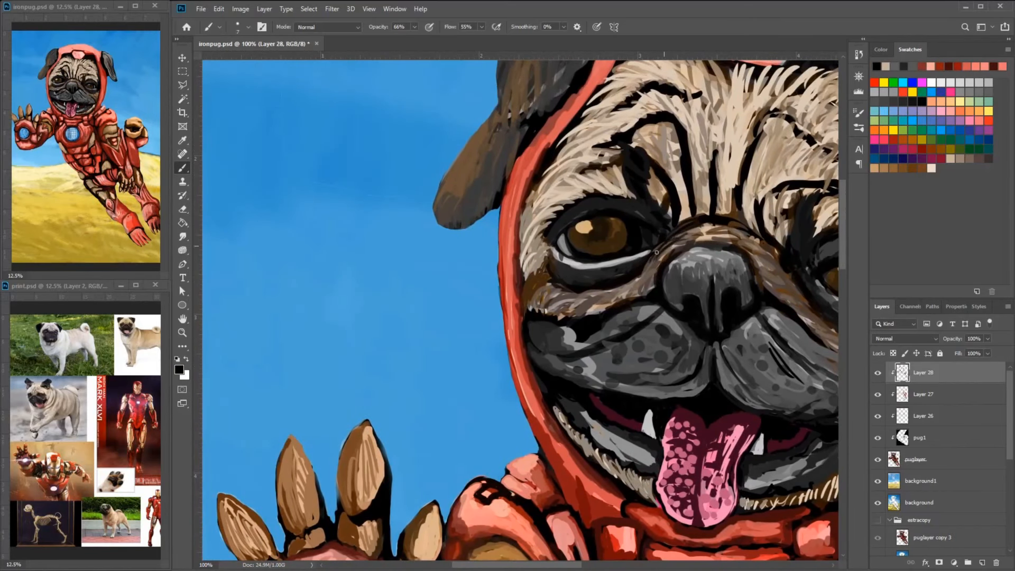
- Shade the lids and the skin fold around the right eye with black and grey strokes
{"action": "mouse_move", "coordinate": [756, 248]}
{"action": "left_mouse_down"}
{"action": "mouse_move", "coordinate": [706, 253]}
{"action": "mouse_move", "coordinate": [700, 232]}
{"action": "left_mouse_up"}
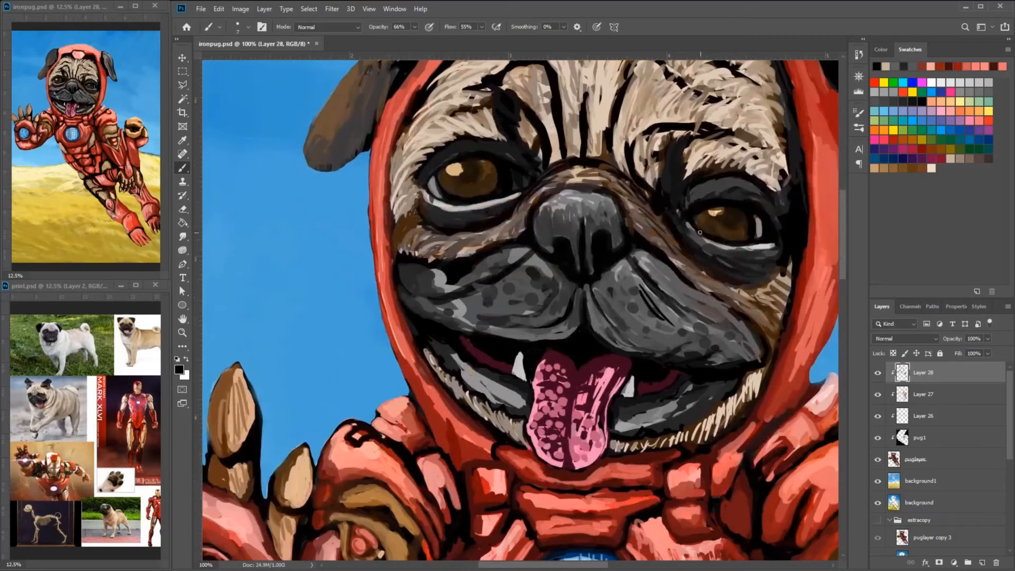
{"action": "left_click", "coordinate": [749, 284], "text": "alt"}
{"action": "mouse_move", "coordinate": [730, 271]}
{"action": "left_mouse_down"}
{"action": "mouse_move", "coordinate": [760, 276]}
{"action": "mouse_move", "coordinate": [751, 256]}
{"action": "left_mouse_up"}
{"action": "left_click", "coordinate": [766, 268]}
{"action": "left_click", "coordinate": [761, 219], "text": "alt"}
{"action": "left_click", "coordinate": [754, 235], "text": "alt"}
{"action": "left_click", "coordinate": [752, 228]}
{"action": "left_click_drag", "start_coordinate": [701, 227], "coordinate": [715, 237]}
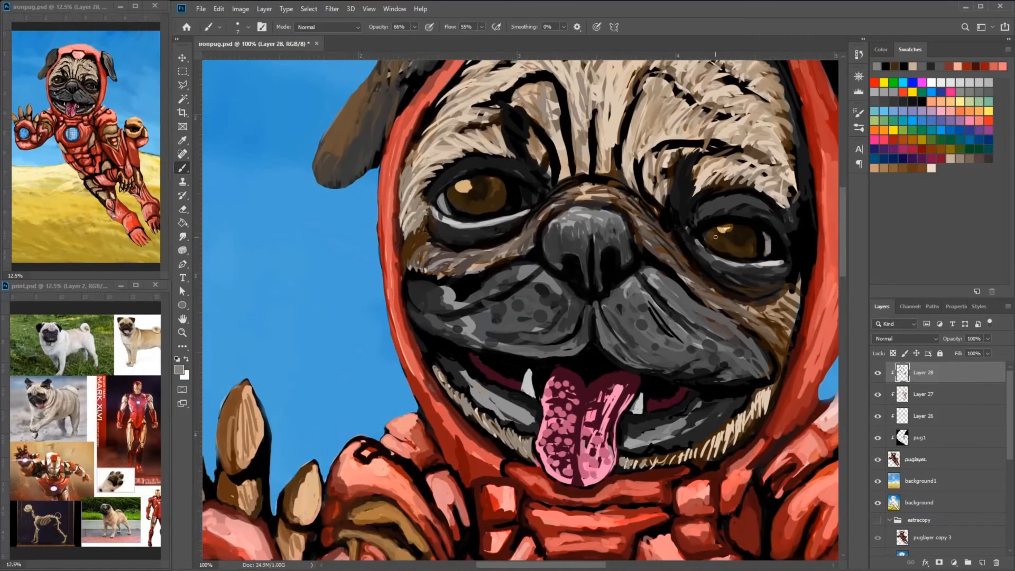
{"action": "left_click", "coordinate": [705, 236], "text": "alt"}
- Paint short black hair strokes along the upper lid and outer corner of the left eye
{"action": "left_click_drag", "start_coordinate": [530, 194], "coordinate": [609, 217]}
{"action": "left_click", "coordinate": [604, 210], "text": "alt"}
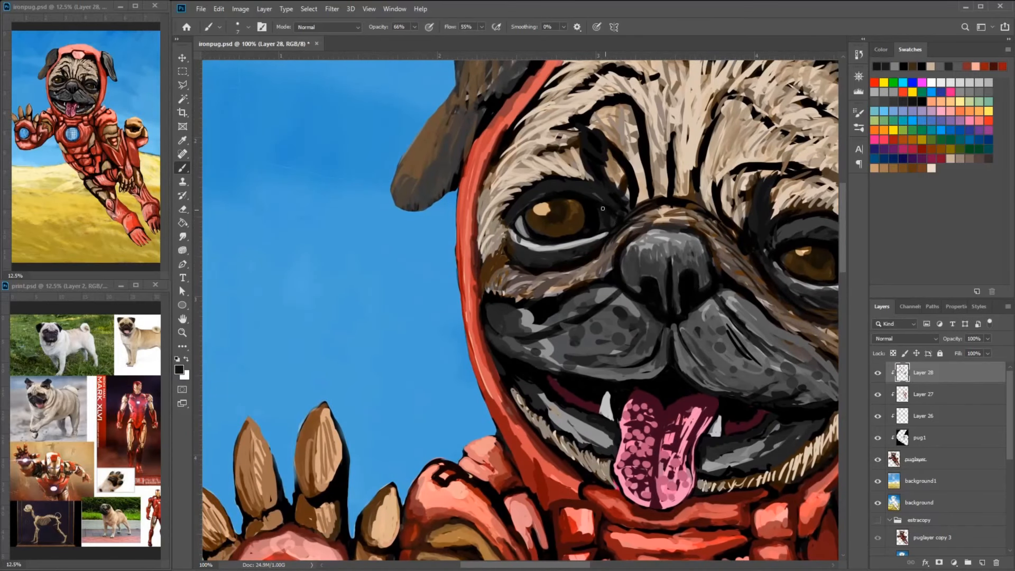
{"action": "left_click", "coordinate": [823, 116], "text": "alt"}
{"action": "mouse_move", "coordinate": [567, 172]}
{"action": "left_mouse_down"}
{"action": "mouse_move", "coordinate": [597, 191]}
{"action": "mouse_move", "coordinate": [528, 193]}
{"action": "left_mouse_up"}
{"action": "left_click", "coordinate": [516, 214], "text": "alt"}
{"action": "left_click", "coordinate": [587, 255], "text": "alt"}
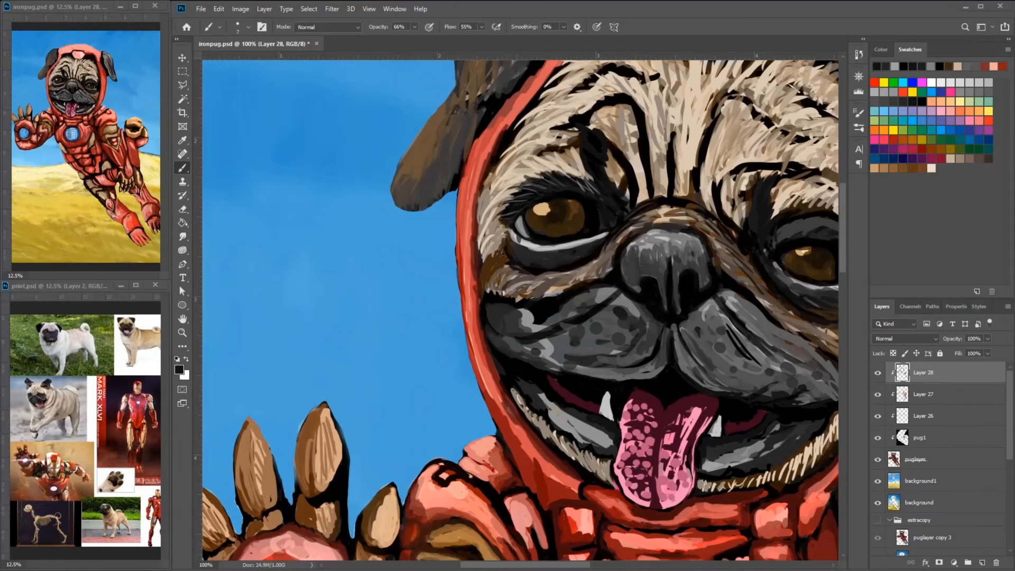
- Deepen the whisker spots on both sides of the muzzle with black dabs
{"action": "left_click", "coordinate": [728, 329], "text": "alt"}
{"action": "mouse_move", "coordinate": [710, 308]}
{"action": "left_mouse_down"}
{"action": "mouse_move", "coordinate": [734, 341]}
{"action": "mouse_move", "coordinate": [686, 321]}
{"action": "left_mouse_up"}
{"action": "left_click", "coordinate": [686, 320], "text": "alt"}
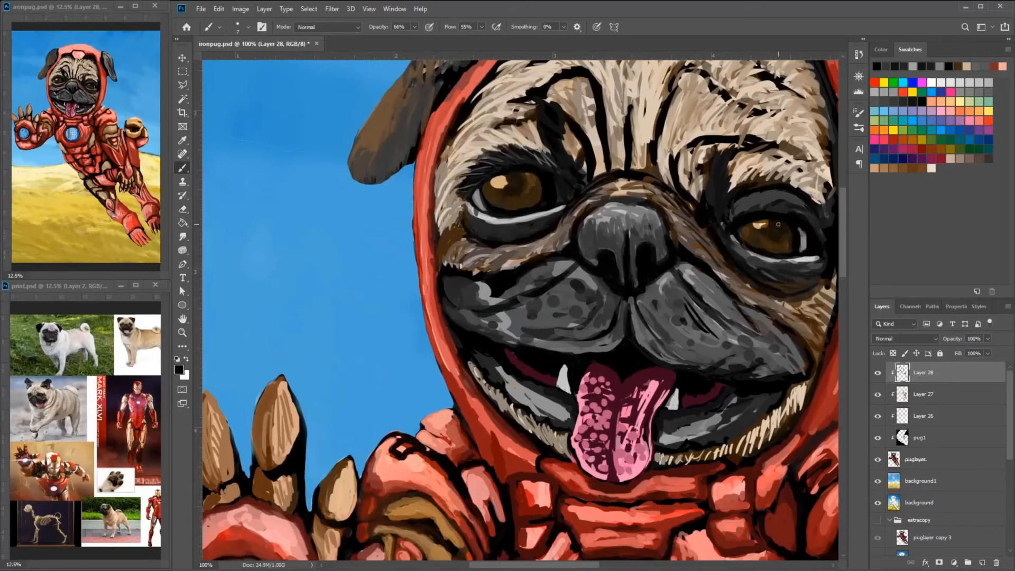
{"action": "left_click", "coordinate": [644, 313]}
{"action": "left_click", "coordinate": [644, 299]}
{"action": "left_click", "coordinate": [593, 301]}
{"action": "left_click", "coordinate": [579, 288]}
{"action": "left_click", "coordinate": [553, 301]}
{"action": "left_click", "coordinate": [573, 313]}
{"action": "left_click", "coordinate": [602, 320]}
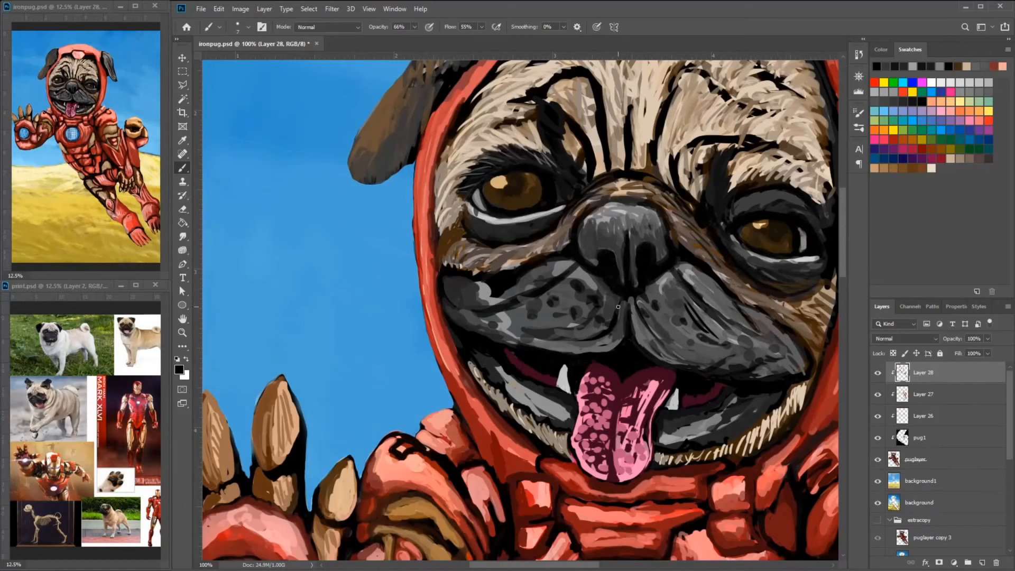
- Darken the muzzle's lower edge and the lower lips on both sides of the tongue with black strokes
{"action": "mouse_move", "coordinate": [579, 352]}
{"action": "left_mouse_down"}
{"action": "mouse_move", "coordinate": [487, 331]}
{"action": "mouse_move", "coordinate": [450, 307]}
{"action": "left_mouse_up"}
{"action": "left_click_drag", "start_coordinate": [740, 349], "coordinate": [675, 343]}
{"action": "mouse_move", "coordinate": [714, 389]}
{"action": "left_mouse_down"}
{"action": "mouse_move", "coordinate": [659, 386]}
{"action": "mouse_move", "coordinate": [689, 394]}
{"action": "left_mouse_up"}
{"action": "left_click", "coordinate": [674, 395], "text": "alt"}
{"action": "left_click", "coordinate": [679, 399], "text": "alt"}
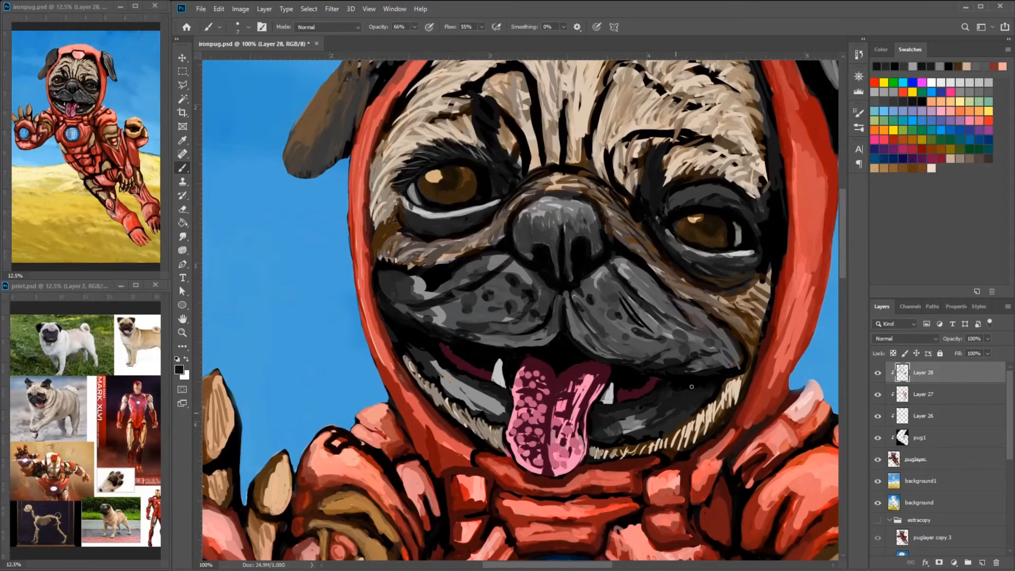
{"action": "left_click_drag", "start_coordinate": [505, 411], "coordinate": [473, 388]}
{"action": "mouse_move", "coordinate": [492, 404]}
{"action": "left_mouse_down"}
{"action": "mouse_move", "coordinate": [429, 360]}
{"action": "mouse_move", "coordinate": [502, 413]}
{"action": "left_mouse_up"}
{"action": "left_click_drag", "start_coordinate": [471, 407], "coordinate": [499, 418]}
{"action": "left_click_drag", "start_coordinate": [643, 415], "coordinate": [619, 431]}
- Mix a muted grey-brown brush color and paint the chin fur along both sides of the jaw
{"action": "left_click_drag", "start_coordinate": [683, 144], "coordinate": [657, 100]}
{"action": "left_click", "coordinate": [657, 100], "text": "alt"}
{"action": "left_click", "coordinate": [179, 369]}
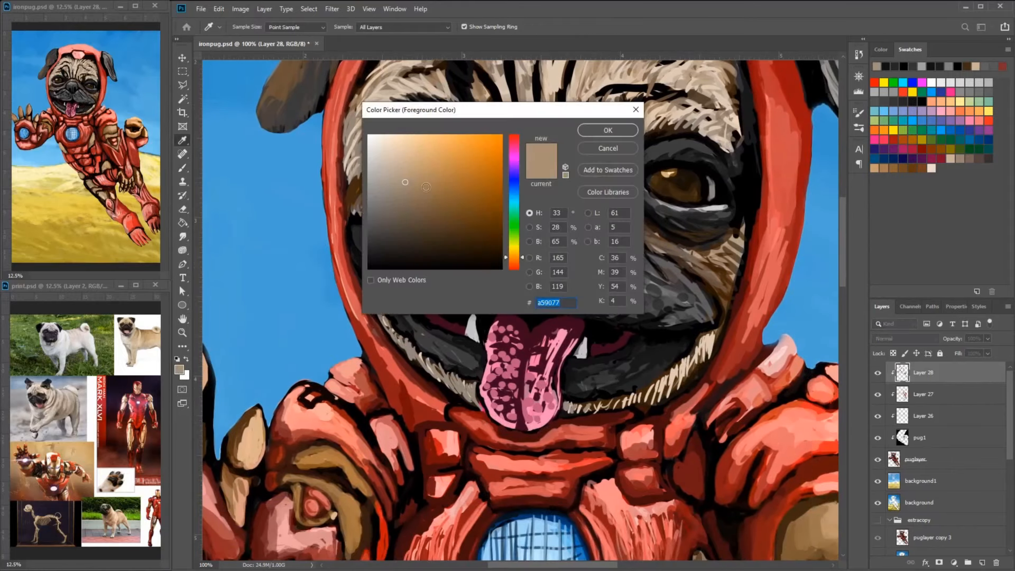
{"action": "key", "text": "Return"}
{"action": "key", "text": "b"}
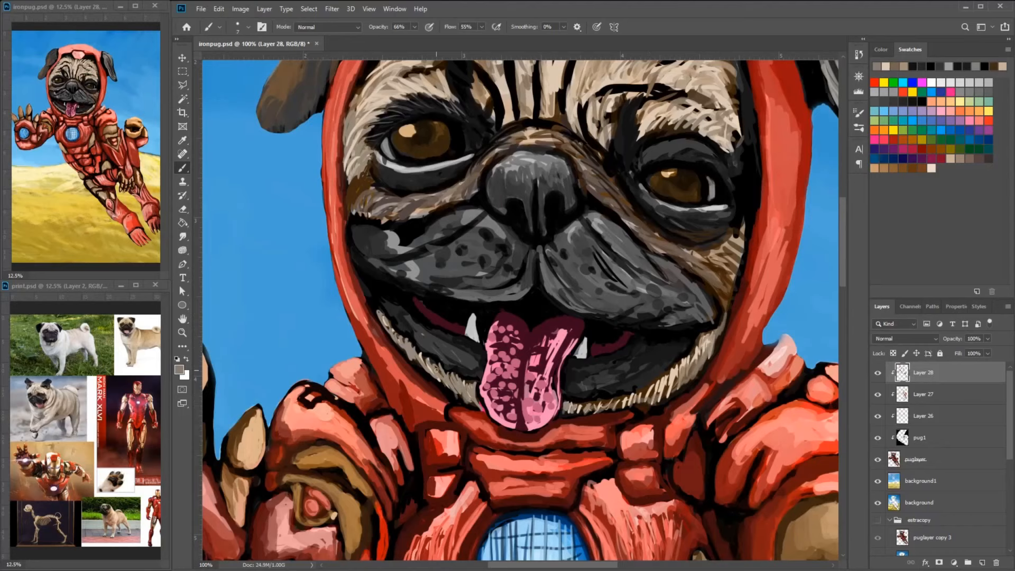
{"action": "left_click", "coordinate": [179, 369]}
{"action": "left_click", "coordinate": [389, 211]}
{"action": "key", "text": "Return"}
{"action": "left_click_drag", "start_coordinate": [438, 378], "coordinate": [448, 387]}
{"action": "left_click_drag", "start_coordinate": [710, 338], "coordinate": [700, 364]}
- Shade the fur of the right cheek below the eye with dark brown strokes
{"action": "left_click", "coordinate": [730, 317], "text": "alt"}
{"action": "mouse_move", "coordinate": [732, 313]}
{"action": "left_mouse_down"}
{"action": "mouse_move", "coordinate": [730, 272]}
{"action": "mouse_move", "coordinate": [719, 292]}
{"action": "left_mouse_up"}
{"action": "mouse_move", "coordinate": [734, 253]}
{"action": "left_mouse_down"}
{"action": "mouse_move", "coordinate": [707, 277]}
{"action": "mouse_move", "coordinate": [703, 304]}
{"action": "left_mouse_up"}
{"action": "left_click", "coordinate": [708, 278], "text": "alt"}
{"action": "mouse_move", "coordinate": [672, 275]}
{"action": "left_mouse_down"}
{"action": "mouse_move", "coordinate": [703, 296]}
{"action": "mouse_move", "coordinate": [664, 282]}
{"action": "left_mouse_up"}
{"action": "left_click", "coordinate": [702, 302], "text": "alt"}
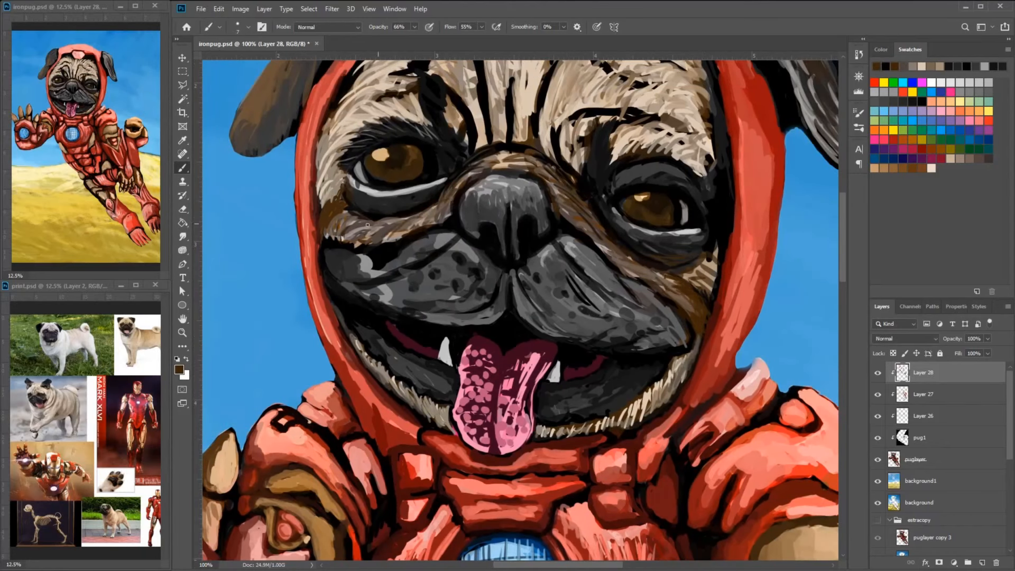
- Paint brown fur strokes over the nose bridge and up into the central forehead folds
{"action": "left_click_drag", "start_coordinate": [502, 132], "coordinate": [499, 207]}
{"action": "left_click", "coordinate": [523, 169], "text": "alt"}
{"action": "left_click_drag", "start_coordinate": [530, 157], "coordinate": [517, 204]}
{"action": "left_click", "coordinate": [532, 158], "text": "alt"}
{"action": "left_click_drag", "start_coordinate": [536, 119], "coordinate": [513, 196]}
{"action": "left_click_drag", "start_coordinate": [533, 207], "coordinate": [517, 257]}
- Add light brown fur strokes along the right edge of the forehead beside the hood
{"action": "mouse_move", "coordinate": [511, 142]}
{"action": "left_mouse_down"}
{"action": "mouse_move", "coordinate": [501, 113]}
{"action": "mouse_move", "coordinate": [426, 76]}
{"action": "left_mouse_up"}
{"action": "mouse_move", "coordinate": [581, 105]}
{"action": "left_mouse_down"}
{"action": "mouse_move", "coordinate": [625, 196]}
{"action": "mouse_move", "coordinate": [658, 182]}
{"action": "left_mouse_up"}
{"action": "left_click_drag", "start_coordinate": [676, 225], "coordinate": [699, 198]}
{"action": "left_click_drag", "start_coordinate": [611, 202], "coordinate": [636, 184]}
{"action": "left_click_drag", "start_coordinate": [695, 239], "coordinate": [714, 214]}
{"action": "left_click_drag", "start_coordinate": [695, 227], "coordinate": [716, 206]}
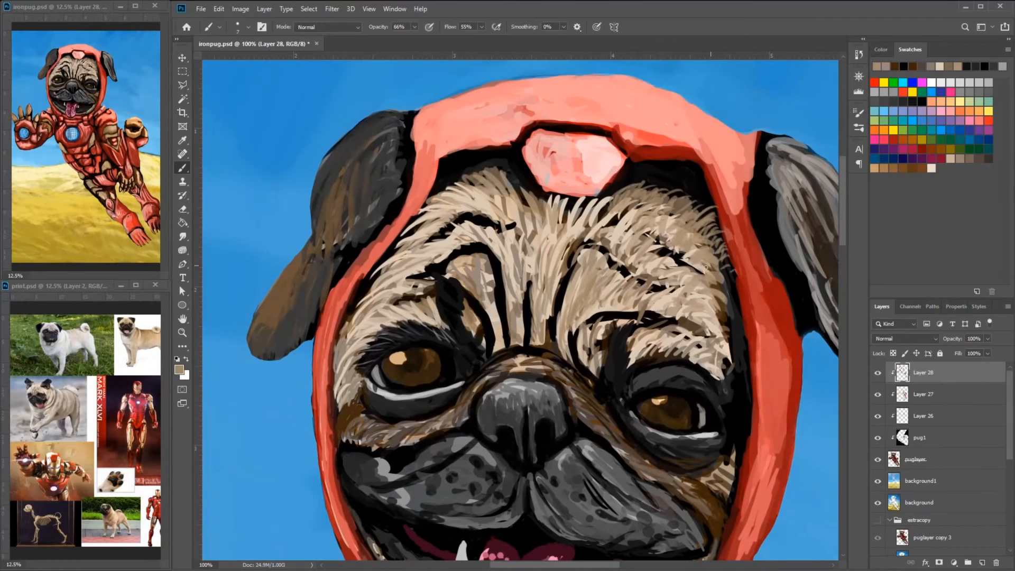
- Paint fine brown and dark grey fur strokes down the right side of the face inside the hood
{"action": "left_click", "coordinate": [614, 210], "text": "alt"}
{"action": "left_click", "coordinate": [596, 214], "text": "alt"}
{"action": "mouse_move", "coordinate": [705, 264]}
{"action": "left_mouse_down"}
{"action": "mouse_move", "coordinate": [604, 270]}
{"action": "mouse_move", "coordinate": [637, 315]}
{"action": "mouse_move", "coordinate": [641, 351]}
{"action": "left_mouse_up"}
{"action": "left_click", "coordinate": [619, 302], "text": "alt"}
{"action": "mouse_move", "coordinate": [637, 351]}
{"action": "left_mouse_down"}
{"action": "mouse_move", "coordinate": [631, 285]}
{"action": "mouse_move", "coordinate": [640, 328]}
{"action": "left_mouse_up"}
{"action": "left_click_drag", "start_coordinate": [625, 295], "coordinate": [639, 356]}
{"action": "left_click", "coordinate": [233, 332], "text": "alt"}
{"action": "left_click_drag", "start_coordinate": [628, 319], "coordinate": [639, 344]}
{"action": "left_click_drag", "start_coordinate": [630, 348], "coordinate": [641, 396]}
{"action": "left_click", "coordinate": [607, 323], "text": "alt"}
{"action": "left_click_drag", "start_coordinate": [628, 313], "coordinate": [638, 361]}
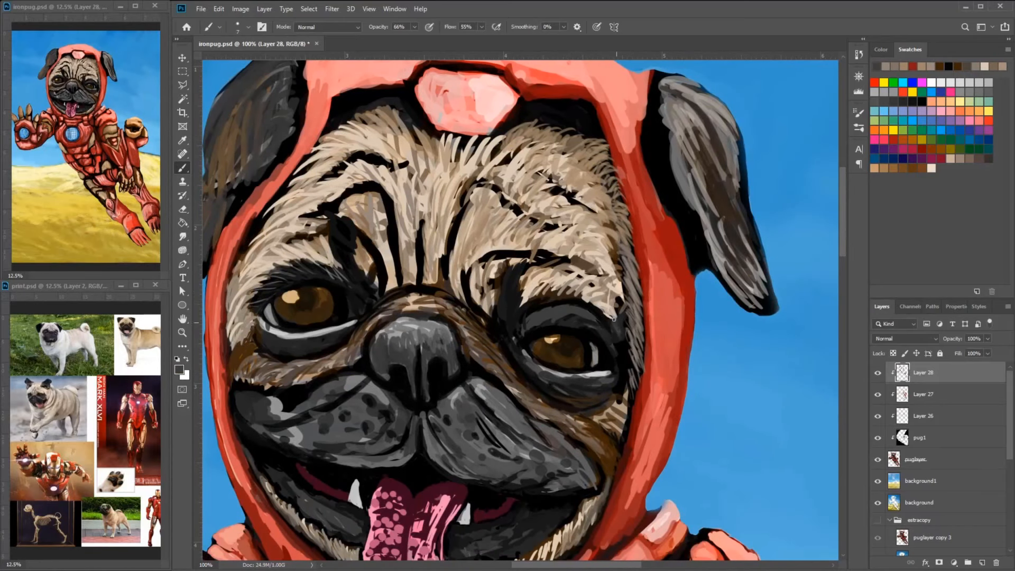
{"action": "left_click", "coordinate": [613, 327], "text": "alt"}
{"action": "left_click_drag", "start_coordinate": [622, 293], "coordinate": [627, 334]}
- Refine the lids of both eyes with light grey and black strokes
{"action": "left_click", "coordinate": [587, 374], "text": "alt"}
{"action": "left_click_drag", "start_coordinate": [527, 353], "coordinate": [558, 374]}
{"action": "left_click", "coordinate": [335, 287], "text": "alt"}
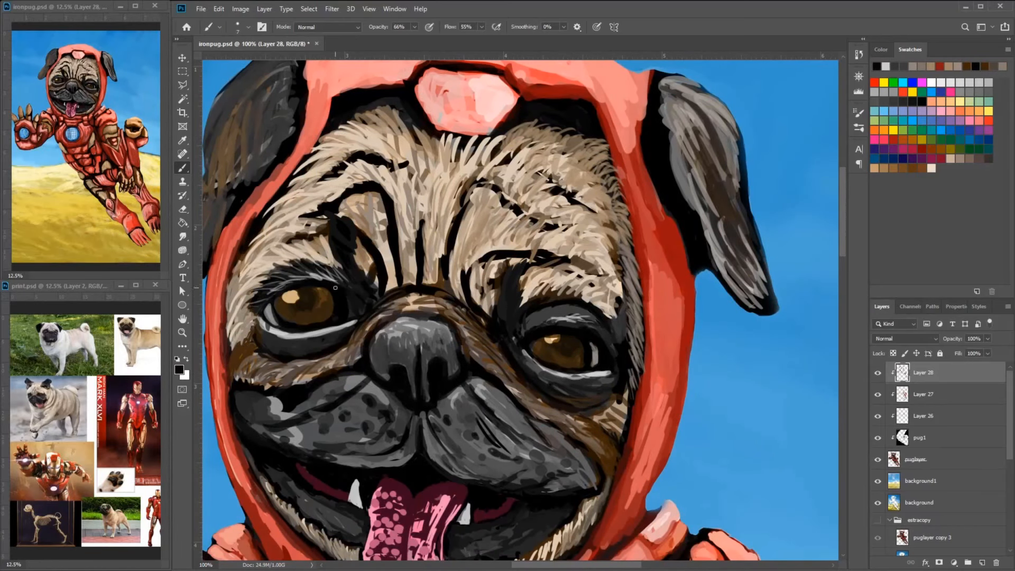
- Soften the dark wrinkles above the right eye with grey-brown and tan fur strokes
{"action": "left_click", "coordinate": [472, 249], "text": "alt"}
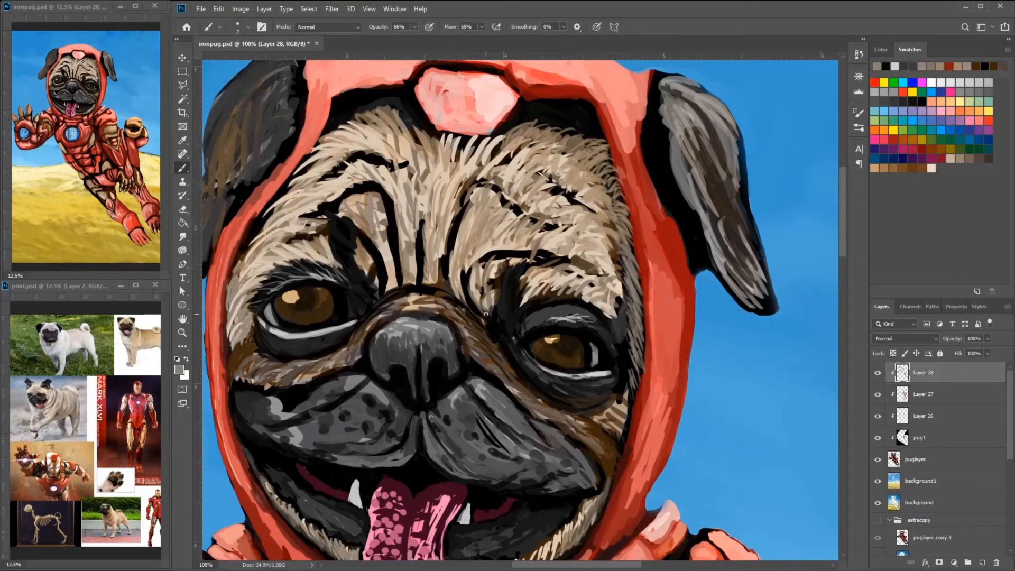
{"action": "left_click_drag", "start_coordinate": [470, 262], "coordinate": [490, 314]}
{"action": "mouse_move", "coordinate": [483, 274]}
{"action": "left_mouse_down"}
{"action": "mouse_move", "coordinate": [513, 256]}
{"action": "mouse_move", "coordinate": [568, 267]}
{"action": "mouse_move", "coordinate": [446, 217]}
{"action": "left_mouse_up"}
{"action": "left_click", "coordinate": [510, 278], "text": "alt"}
{"action": "left_click", "coordinate": [569, 258], "text": "alt"}
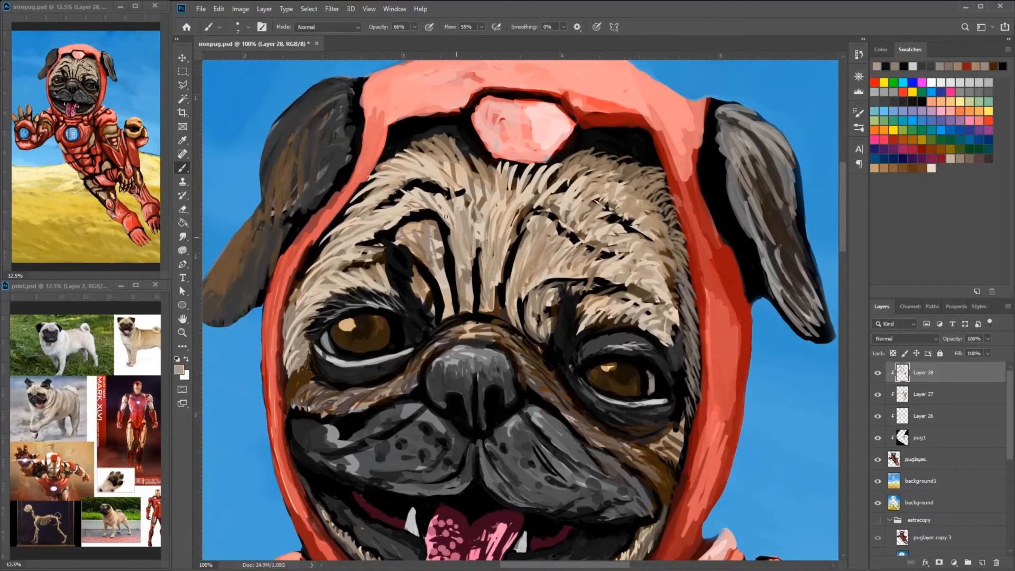
- Adjust the brush color to brown and dark brown tones and blend the forehead wrinkles above both eyes
{"action": "left_click_drag", "start_coordinate": [397, 240], "coordinate": [389, 228]}
{"action": "left_click", "coordinate": [180, 369]}
{"action": "left_click", "coordinate": [395, 246]}
{"action": "left_click", "coordinate": [608, 129]}
{"action": "left_click_drag", "start_coordinate": [447, 239], "coordinate": [476, 313]}
{"action": "mouse_move", "coordinate": [502, 308]}
{"action": "left_mouse_down"}
{"action": "mouse_move", "coordinate": [547, 214]}
{"action": "mouse_move", "coordinate": [576, 245]}
{"action": "left_mouse_up"}
{"action": "left_click", "coordinate": [179, 369]}
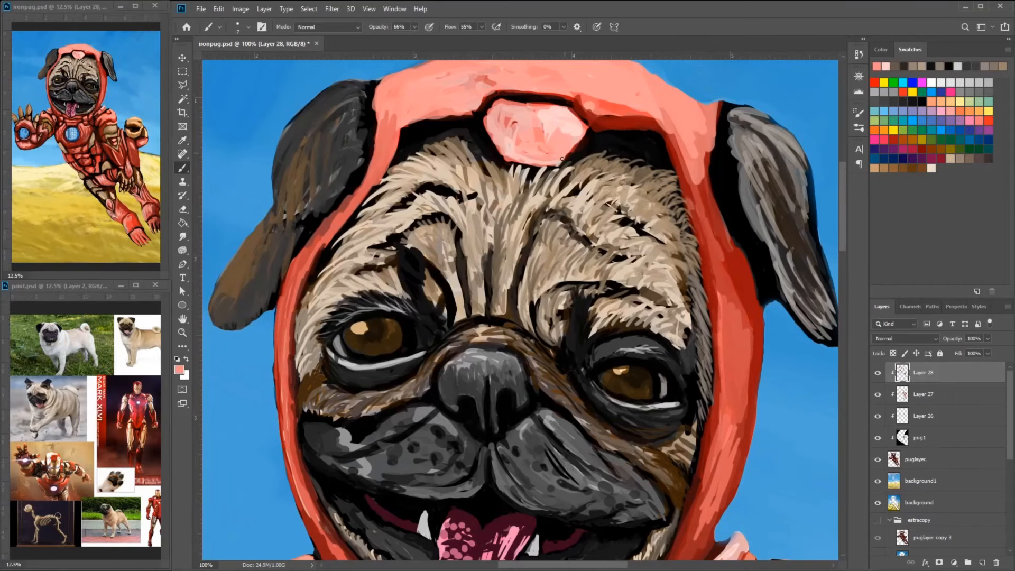
- Repaint the plate at the center of the hood's forehead with red shading around a pink middle
{"action": "mouse_move", "coordinate": [523, 135]}
{"action": "left_mouse_down"}
{"action": "mouse_move", "coordinate": [550, 127]}
{"action": "mouse_move", "coordinate": [528, 119]}
{"action": "mouse_move", "coordinate": [552, 138]}
{"action": "left_mouse_up"}
{"action": "left_click", "coordinate": [573, 120], "text": "alt"}
{"action": "left_click_drag", "start_coordinate": [630, 89], "coordinate": [605, 184]}
{"action": "left_click", "coordinate": [603, 218], "text": "alt"}
{"action": "mouse_move", "coordinate": [468, 205]}
{"action": "left_mouse_down"}
{"action": "mouse_move", "coordinate": [491, 253]}
{"action": "mouse_move", "coordinate": [537, 246]}
{"action": "left_mouse_up"}
{"action": "left_click_drag", "start_coordinate": [555, 227], "coordinate": [543, 244]}
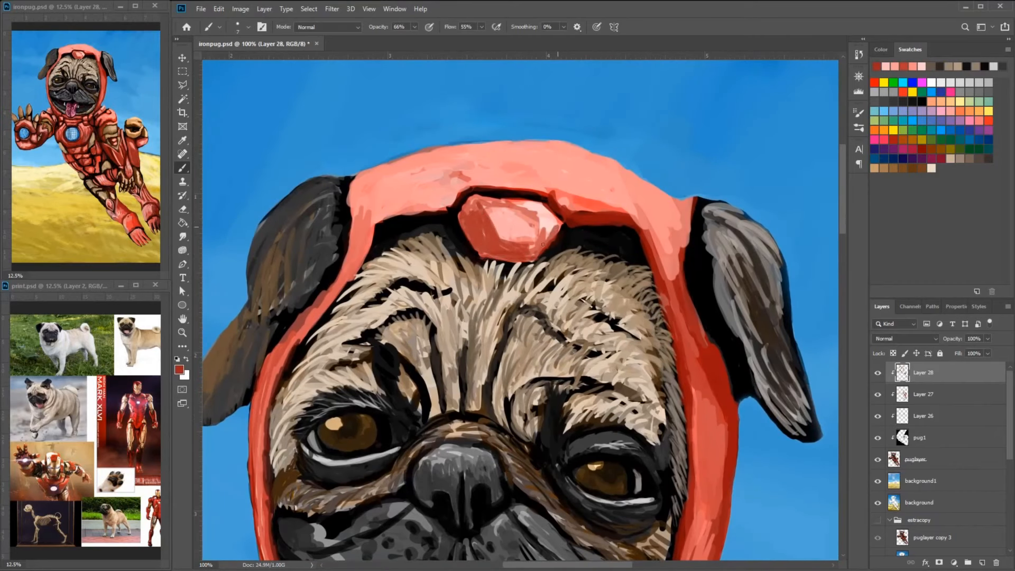
- Refine the red borders and black outline of the hood's forehead plate
{"action": "left_click", "coordinate": [466, 199], "text": "alt"}
{"action": "left_click_drag", "start_coordinate": [479, 259], "coordinate": [535, 262]}
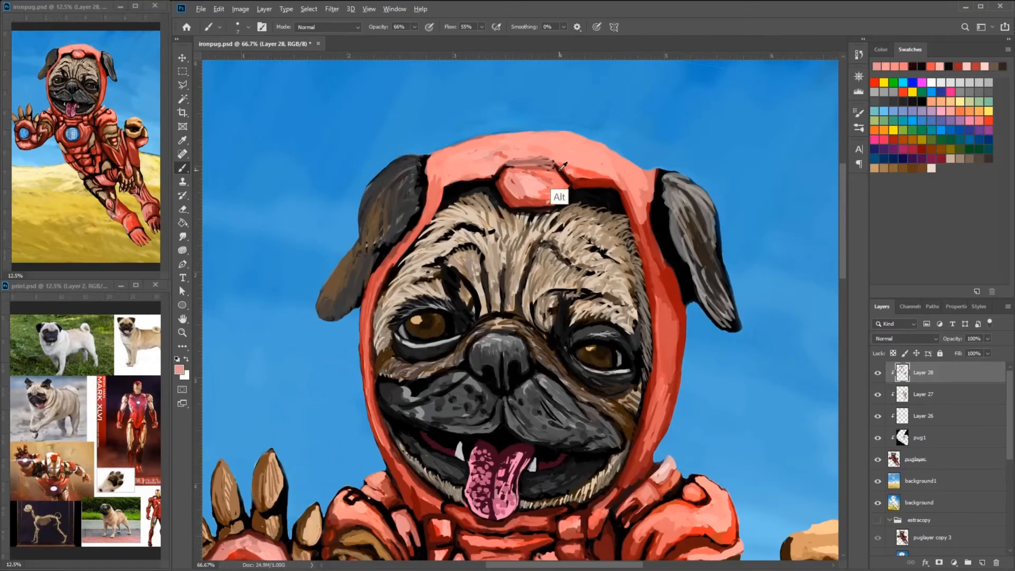
{"action": "left_click", "coordinate": [559, 194], "text": "alt"}
{"action": "left_click_drag", "start_coordinate": [569, 190], "coordinate": [554, 205]}
{"action": "left_click_drag", "start_coordinate": [507, 167], "coordinate": [556, 167]}
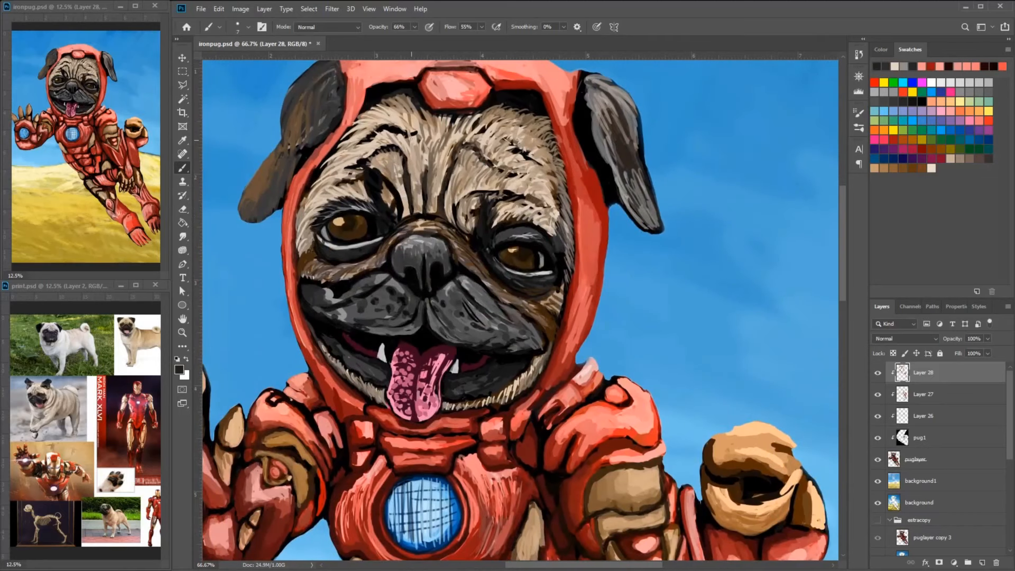
- Touch up the fur beneath the forehead plate and the plate's dark upper outline
{"action": "left_click_drag", "start_coordinate": [413, 133], "coordinate": [384, 127]}
{"action": "left_click", "coordinate": [386, 139], "text": "alt"}
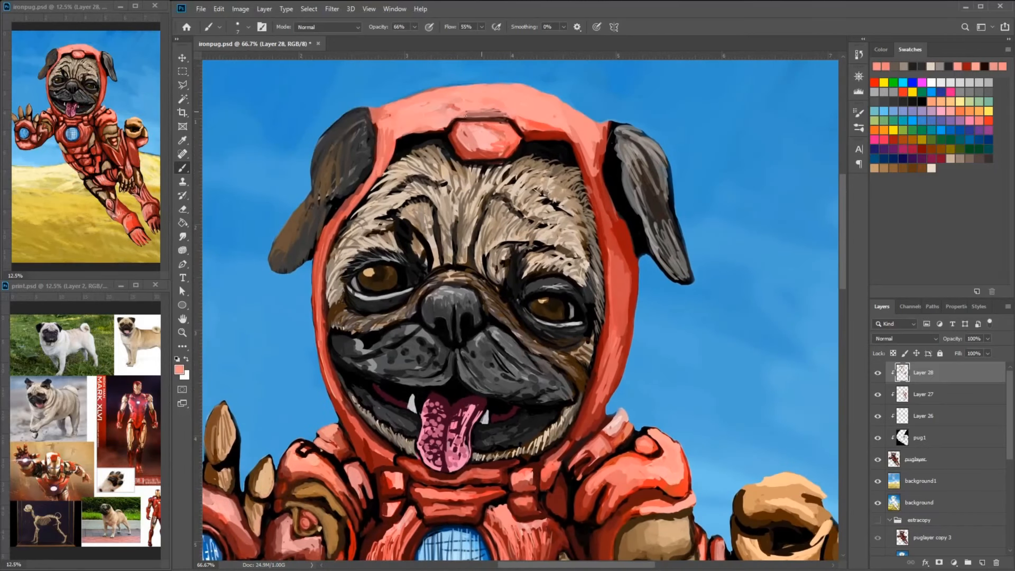
{"action": "left_click", "coordinate": [510, 121], "text": "alt"}
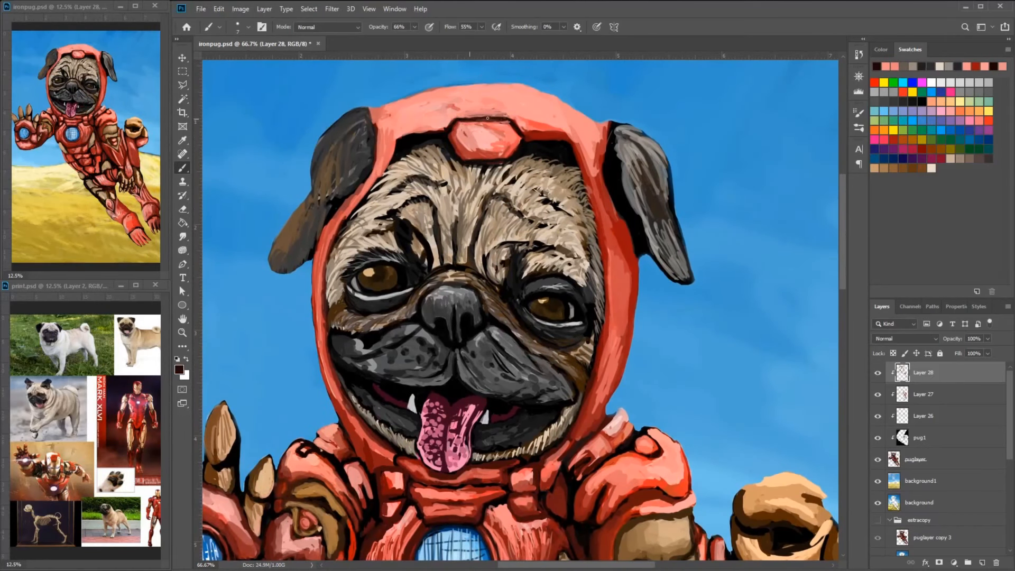
{"action": "left_click", "coordinate": [499, 144], "text": "alt"}
{"action": "left_click_drag", "start_coordinate": [495, 114], "coordinate": [514, 112]}
- Set the brush size to 45 px and shade the hood's upper band and right side with dark red
{"action": "left_click", "coordinate": [550, 134], "text": "alt"}
{"action": "right_click", "coordinate": [558, 110]}
{"action": "left_click_drag", "start_coordinate": [617, 132], "coordinate": [627, 132]}
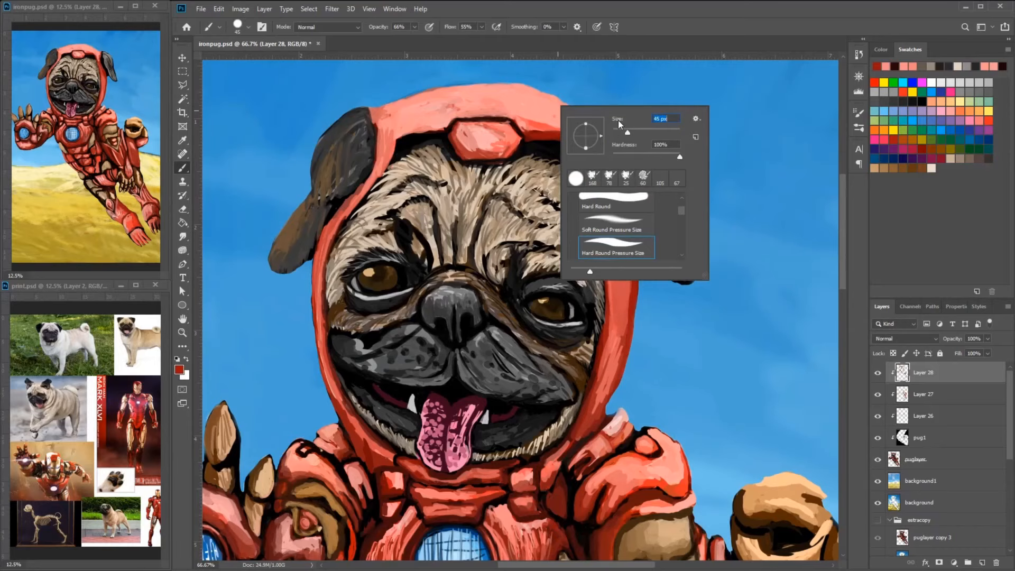
{"action": "key", "text": "Return"}
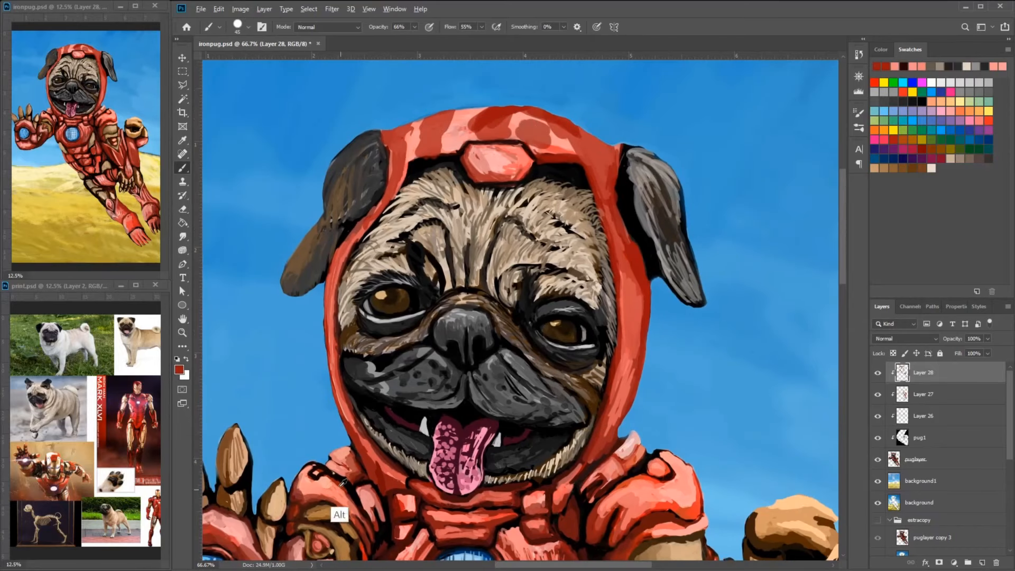
{"action": "left_click_drag", "start_coordinate": [534, 132], "coordinate": [457, 131]}
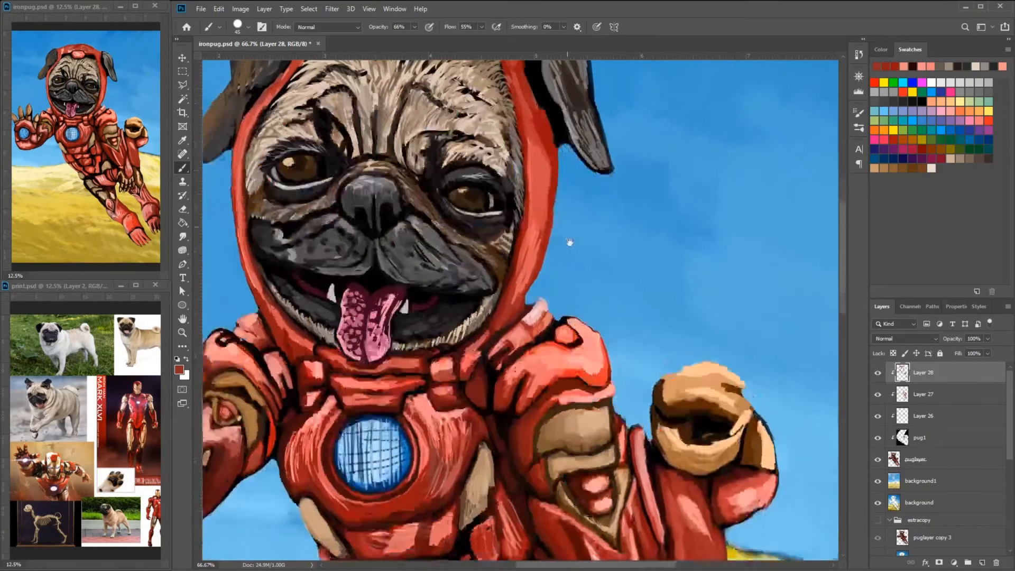
{"action": "left_click_drag", "start_coordinate": [555, 148], "coordinate": [549, 233]}
{"action": "left_click_drag", "start_coordinate": [550, 232], "coordinate": [545, 291]}
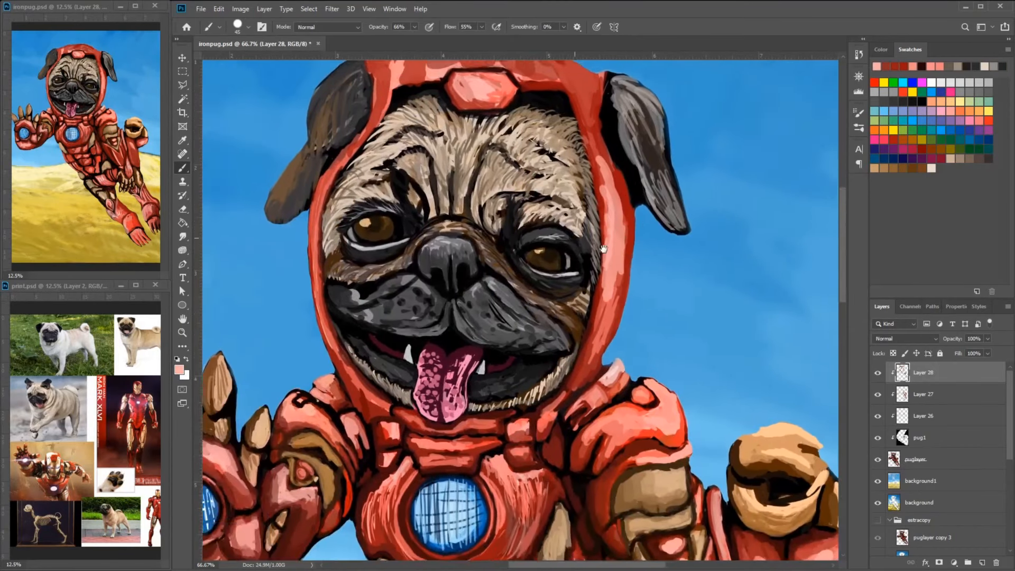
- Blend the hood, chest and belly plates with broad translucent red strokes
{"action": "left_click_drag", "start_coordinate": [568, 108], "coordinate": [526, 97]}
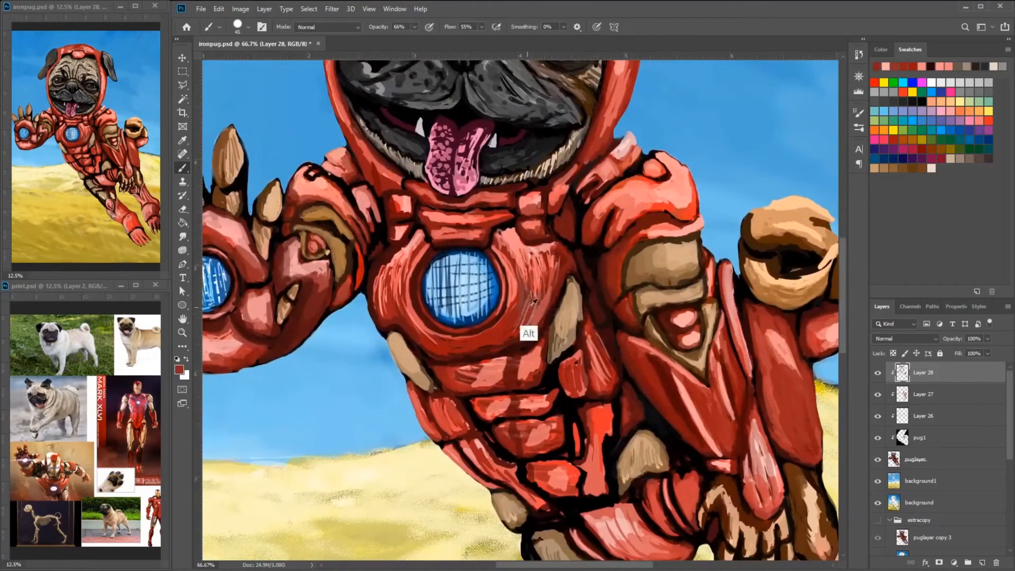
{"action": "mouse_move", "coordinate": [534, 339]}
{"action": "left_mouse_down"}
{"action": "mouse_move", "coordinate": [528, 248]}
{"action": "mouse_move", "coordinate": [568, 280]}
{"action": "mouse_move", "coordinate": [476, 220]}
{"action": "left_mouse_up"}
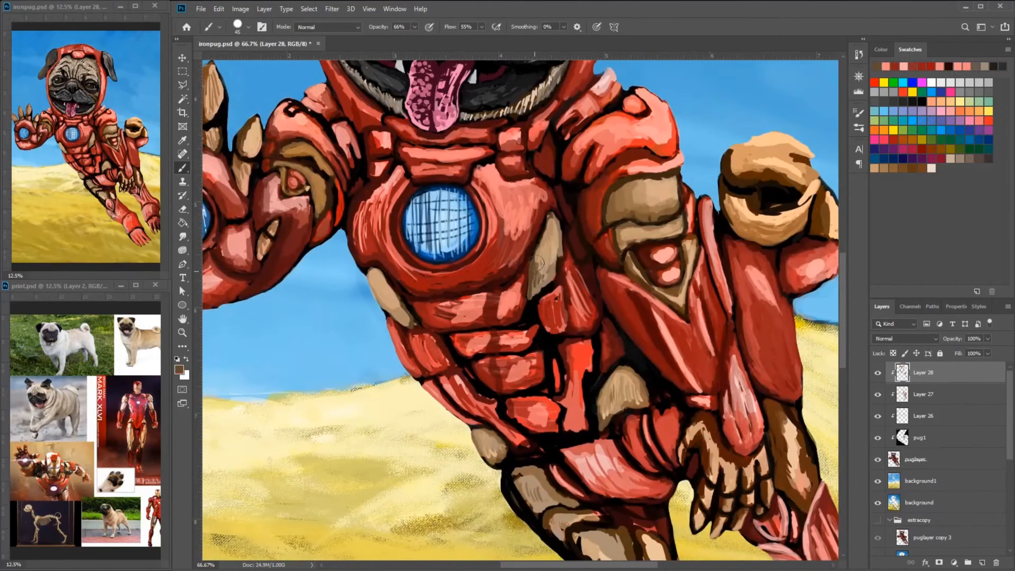
{"action": "left_click_drag", "start_coordinate": [550, 254], "coordinate": [537, 290]}
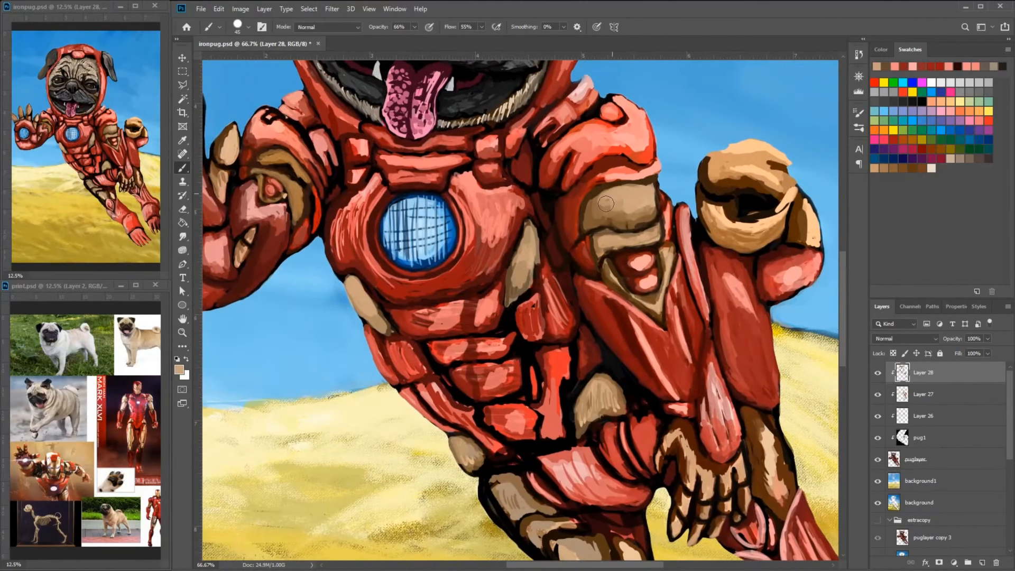
- Reduce the brush size and shade the gold plates on both arms with tan and brown strokes
{"action": "mouse_move", "coordinate": [639, 246]}
{"action": "left_mouse_down"}
{"action": "mouse_move", "coordinate": [635, 258]}
{"action": "mouse_move", "coordinate": [640, 236]}
{"action": "left_mouse_up"}
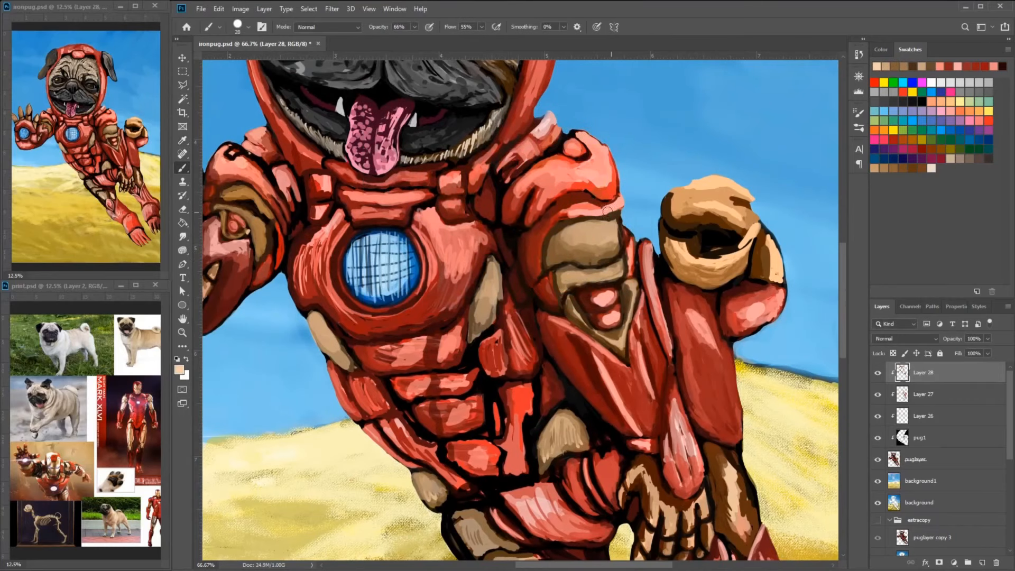
{"action": "left_click_drag", "start_coordinate": [693, 193], "coordinate": [737, 198]}
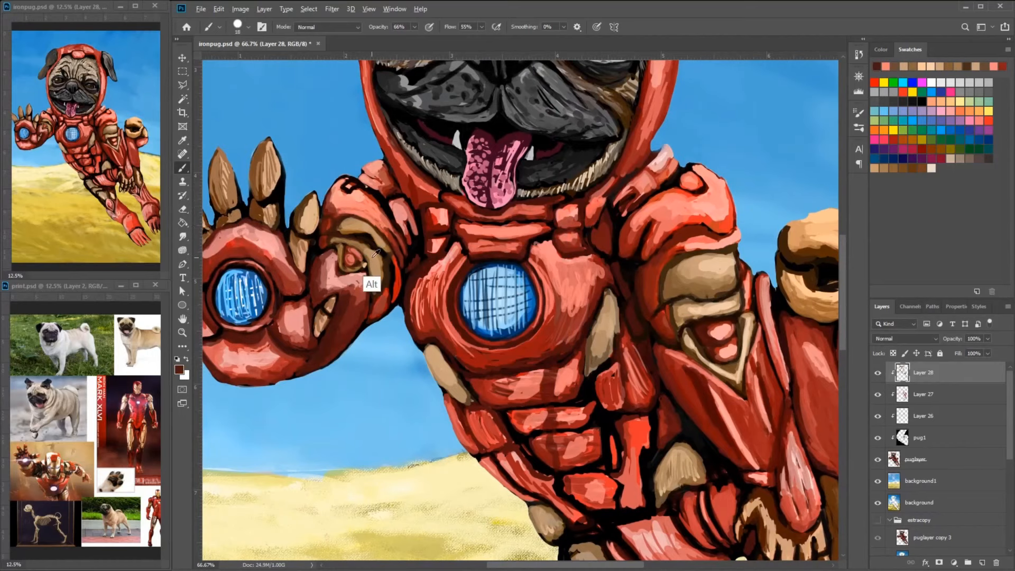
{"action": "left_click_drag", "start_coordinate": [362, 272], "coordinate": [367, 263]}
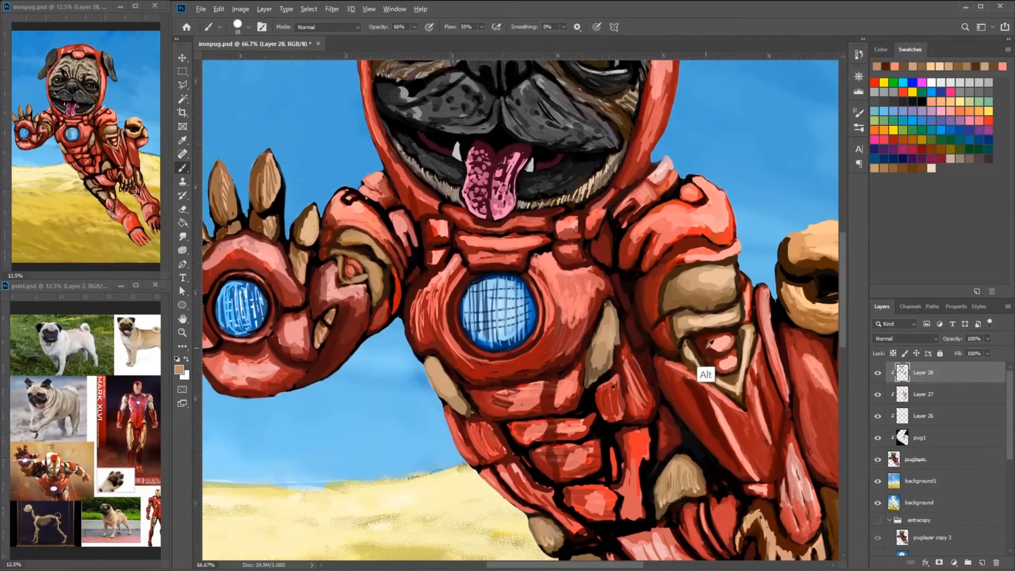
{"action": "left_click_drag", "start_coordinate": [346, 301], "coordinate": [325, 334]}
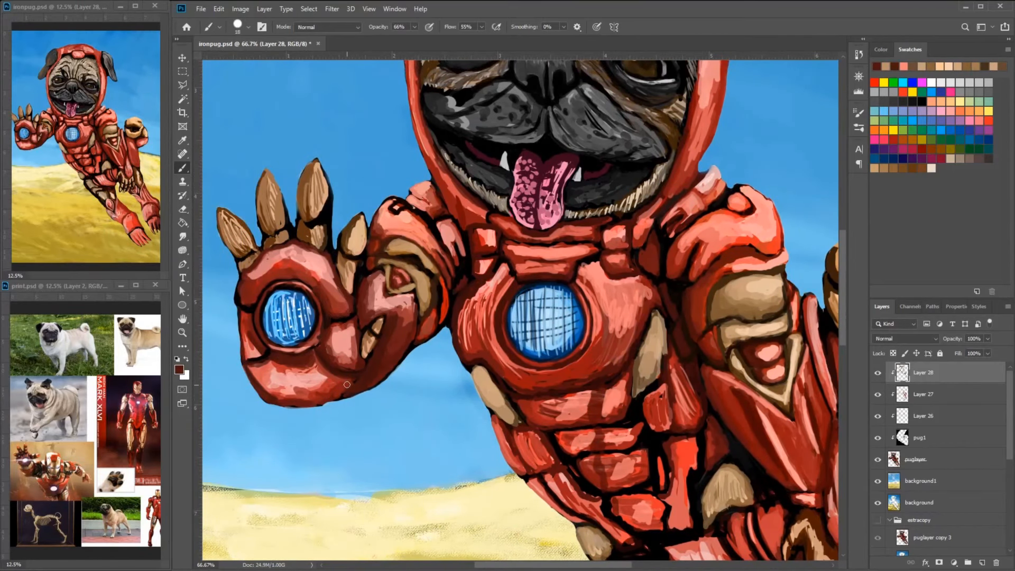
- Shade the underside of the raised palm and forearm with dark red strokes
{"action": "left_click", "coordinate": [294, 376], "text": "alt"}
{"action": "mouse_move", "coordinate": [248, 371]}
{"action": "left_mouse_down"}
{"action": "mouse_move", "coordinate": [280, 400]}
{"action": "mouse_move", "coordinate": [334, 394]}
{"action": "left_mouse_up"}
{"action": "left_click", "coordinate": [303, 390], "text": "alt"}
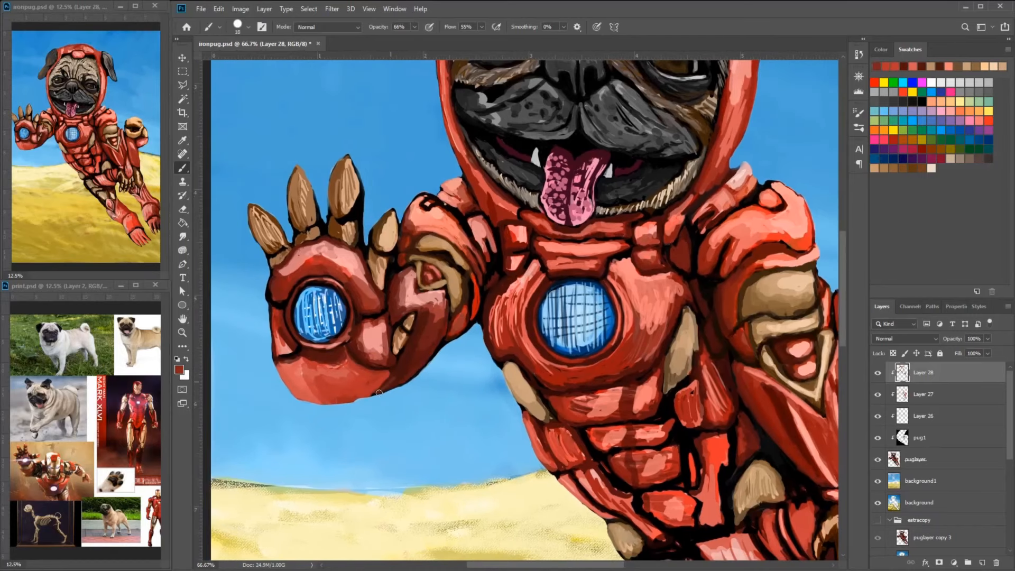
{"action": "left_click_drag", "start_coordinate": [378, 387], "coordinate": [391, 374]}
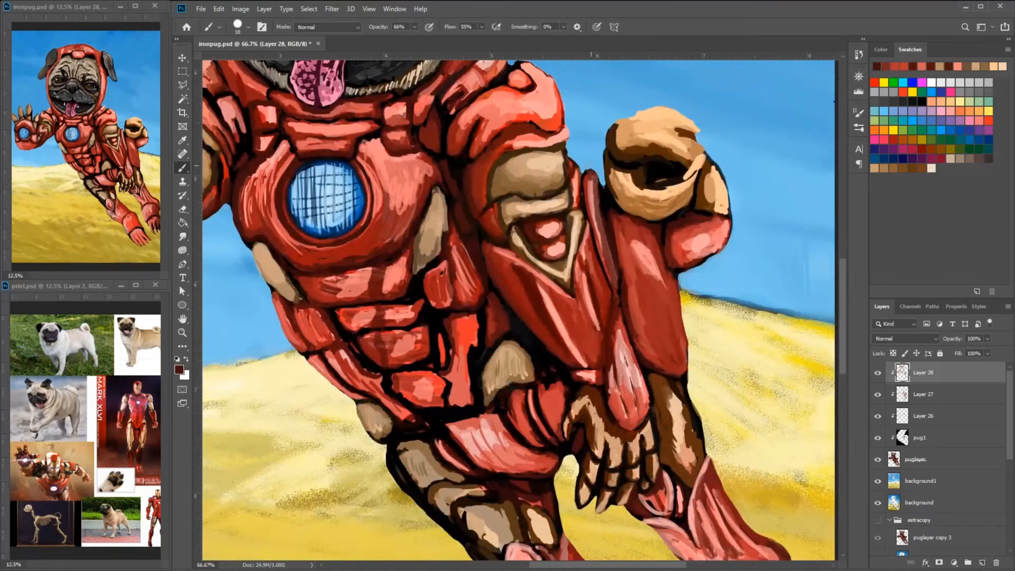
- Repaint the lower belly plates in bright red and deepen the gaps toward the hip with black
{"action": "left_click_drag", "start_coordinate": [662, 128], "coordinate": [616, 168]}
{"action": "left_click", "coordinate": [425, 313], "text": "alt"}
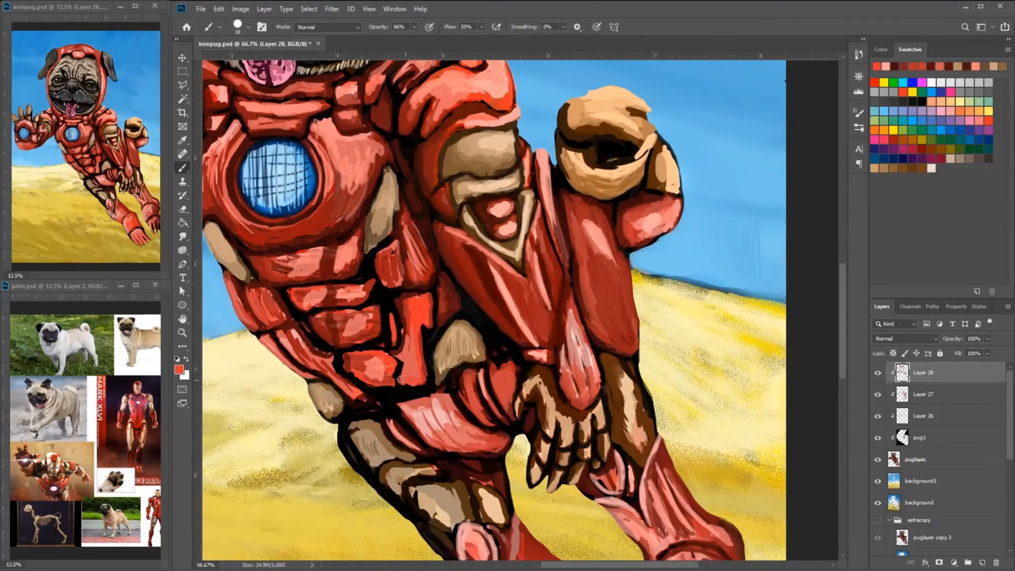
{"action": "left_click_drag", "start_coordinate": [400, 379], "coordinate": [410, 354]}
{"action": "left_click_drag", "start_coordinate": [408, 290], "coordinate": [447, 266]}
{"action": "left_click", "coordinate": [423, 336], "text": "alt"}
{"action": "left_click_drag", "start_coordinate": [428, 334], "coordinate": [423, 363]}
{"action": "left_click_drag", "start_coordinate": [467, 355], "coordinate": [500, 337]}
{"action": "left_click_drag", "start_coordinate": [503, 284], "coordinate": [508, 306]}
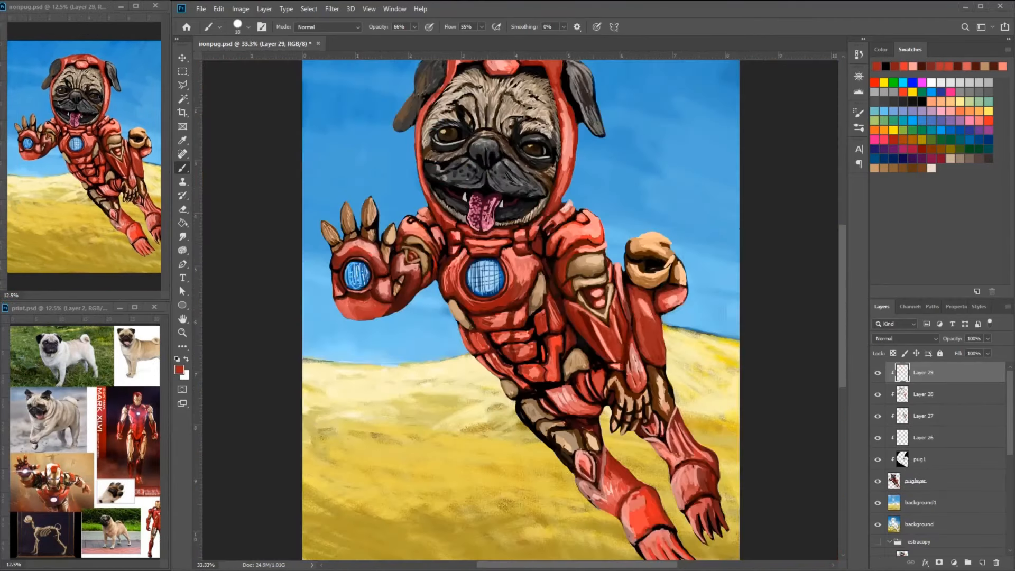
- Add a new clipped layer and touch up the belly, side and hip plates with red strokes
{"action": "scroll", "coordinate": [541, 382], "scroll_direction": "up", "scroll_amount": 2}
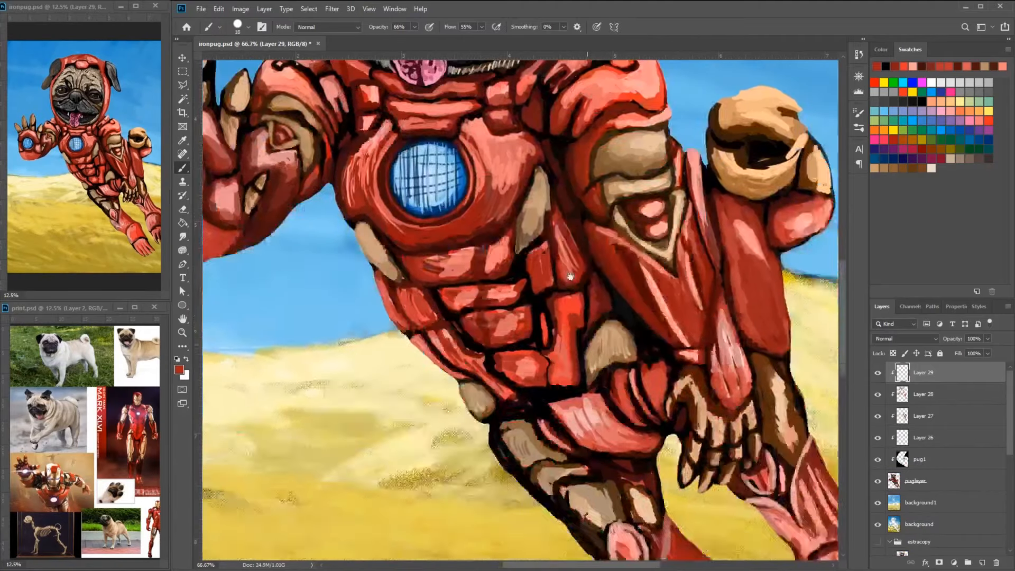
{"action": "left_click_drag", "start_coordinate": [541, 382], "coordinate": [509, 291]}
{"action": "mouse_move", "coordinate": [624, 346]}
{"action": "left_mouse_down"}
{"action": "mouse_move", "coordinate": [560, 344]}
{"action": "mouse_move", "coordinate": [592, 342]}
{"action": "left_mouse_up"}
{"action": "left_click", "coordinate": [566, 322], "text": "alt"}
{"action": "left_click_drag", "start_coordinate": [584, 338], "coordinate": [538, 331]}
{"action": "left_click_drag", "start_coordinate": [511, 297], "coordinate": [532, 332]}
{"action": "left_click", "coordinate": [510, 312], "text": "alt"}
{"action": "left_click_drag", "start_coordinate": [475, 296], "coordinate": [526, 323]}
{"action": "mouse_move", "coordinate": [492, 317]}
{"action": "left_mouse_down"}
{"action": "mouse_move", "coordinate": [534, 300]}
{"action": "mouse_move", "coordinate": [539, 326]}
{"action": "left_mouse_up"}
{"action": "mouse_move", "coordinate": [518, 315]}
{"action": "left_mouse_down"}
{"action": "mouse_move", "coordinate": [490, 320]}
{"action": "mouse_move", "coordinate": [505, 332]}
{"action": "mouse_move", "coordinate": [478, 328]}
{"action": "left_mouse_up"}
{"action": "left_click", "coordinate": [515, 324], "text": "alt"}
{"action": "mouse_move", "coordinate": [489, 331]}
{"action": "left_mouse_down"}
{"action": "mouse_move", "coordinate": [470, 304]}
{"action": "mouse_move", "coordinate": [506, 326]}
{"action": "left_mouse_up"}
{"action": "left_click_drag", "start_coordinate": [473, 300], "coordinate": [461, 288]}
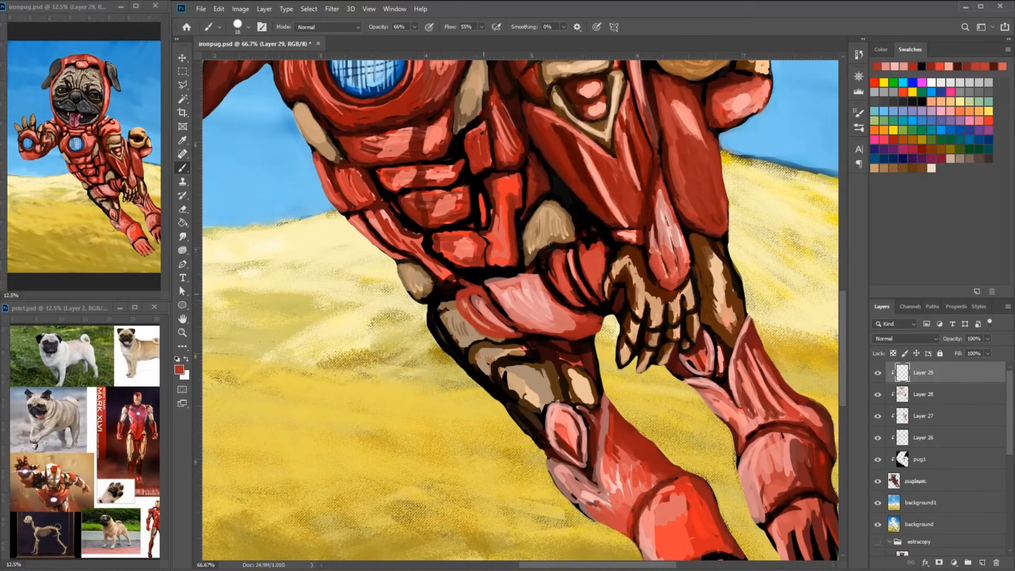
- Repaint the gold plates along the near thigh with tan strokes and clean up their dark edges
{"action": "left_click_drag", "start_coordinate": [593, 271], "coordinate": [549, 297]}
{"action": "left_click", "coordinate": [495, 351], "text": "alt"}
{"action": "mouse_move", "coordinate": [433, 321]}
{"action": "left_mouse_down"}
{"action": "mouse_move", "coordinate": [469, 361]}
{"action": "mouse_move", "coordinate": [455, 366]}
{"action": "left_mouse_up"}
{"action": "left_click", "coordinate": [420, 362], "text": "alt"}
{"action": "left_click", "coordinate": [414, 339], "text": "alt"}
{"action": "left_click", "coordinate": [413, 346], "text": "alt"}
{"action": "left_click_drag", "start_coordinate": [400, 334], "coordinate": [433, 376]}
{"action": "left_click", "coordinate": [528, 139], "text": "alt"}
{"action": "left_click_drag", "start_coordinate": [444, 398], "coordinate": [490, 338]}
{"action": "left_click_drag", "start_coordinate": [497, 347], "coordinate": [507, 387]}
{"action": "mouse_move", "coordinate": [475, 332]}
{"action": "left_mouse_down"}
{"action": "mouse_move", "coordinate": [492, 368]}
{"action": "mouse_move", "coordinate": [477, 356]}
{"action": "left_mouse_up"}
{"action": "mouse_move", "coordinate": [482, 312]}
{"action": "left_mouse_down"}
{"action": "mouse_move", "coordinate": [505, 338]}
{"action": "mouse_move", "coordinate": [493, 351]}
{"action": "left_mouse_up"}
{"action": "left_click", "coordinate": [546, 321], "text": "alt"}
{"action": "left_click_drag", "start_coordinate": [400, 248], "coordinate": [424, 288]}
{"action": "left_click_drag", "start_coordinate": [411, 276], "coordinate": [428, 304]}
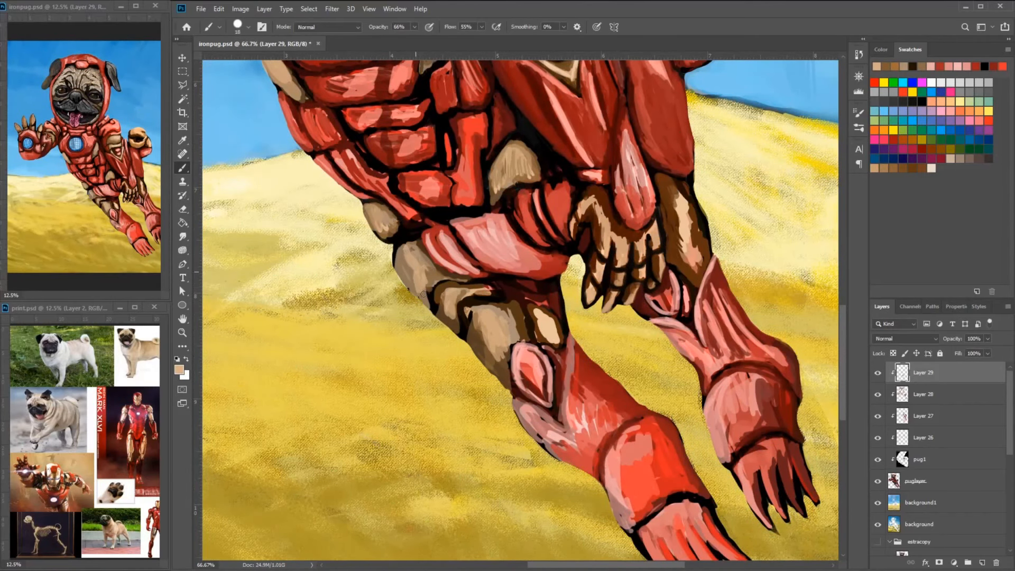
- Reduce the brush size and paint light tan on the rear thigh's gold plate and the lowered paw's fingertips
{"action": "left_click_drag", "start_coordinate": [366, 208], "coordinate": [384, 238]}
{"action": "left_click_drag", "start_coordinate": [682, 216], "coordinate": [596, 210]}
{"action": "mouse_move", "coordinate": [593, 203]}
{"action": "left_mouse_down"}
{"action": "mouse_move", "coordinate": [609, 267]}
{"action": "mouse_move", "coordinate": [661, 242]}
{"action": "left_mouse_up"}
{"action": "right_click", "coordinate": [661, 242]}
{"action": "left_click_drag", "start_coordinate": [722, 273], "coordinate": [721, 272]}
{"action": "left_click_drag", "start_coordinate": [595, 311], "coordinate": [589, 329]}
{"action": "left_click_drag", "start_coordinate": [617, 310], "coordinate": [609, 322]}
{"action": "left_click_drag", "start_coordinate": [570, 307], "coordinate": [567, 328]}
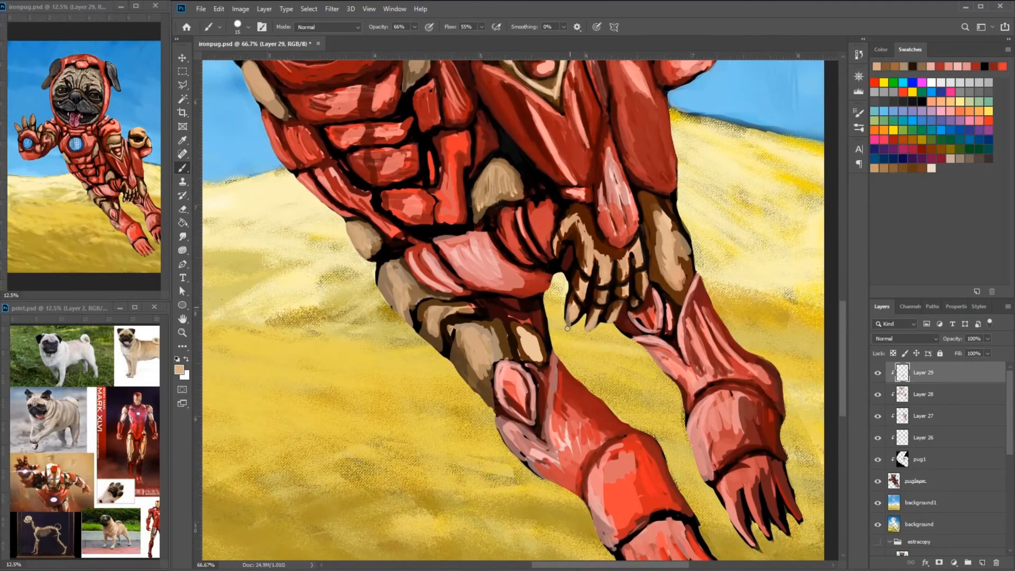
- Smooth the small gold plates at the waist and side of the torso with tan strokes
{"action": "left_click_drag", "start_coordinate": [557, 251], "coordinate": [649, 302]}
{"action": "left_click_drag", "start_coordinate": [525, 220], "coordinate": [580, 237]}
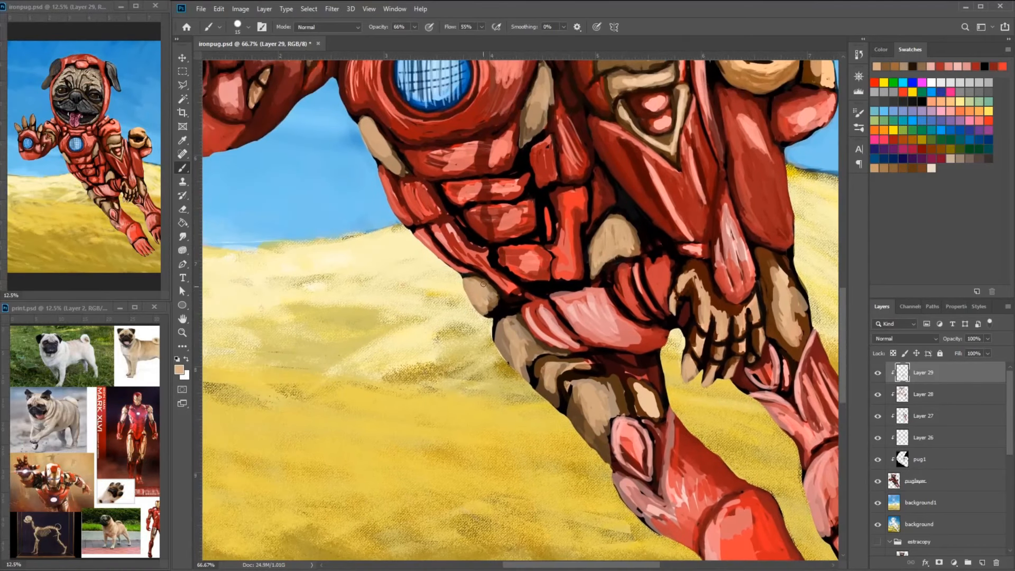
{"action": "left_click_drag", "start_coordinate": [489, 288], "coordinate": [496, 319]}
{"action": "left_click", "coordinate": [494, 309], "text": "alt"}
{"action": "left_click_drag", "start_coordinate": [486, 290], "coordinate": [498, 323]}
{"action": "left_click_drag", "start_coordinate": [439, 185], "coordinate": [502, 270]}
{"action": "left_click", "coordinate": [473, 235], "text": "alt"}
{"action": "left_click_drag", "start_coordinate": [475, 233], "coordinate": [459, 285]}
- Shade the chest plate around the blue reactor with darker red strokes, blending out the streaky highlights
{"action": "left_click", "coordinate": [573, 251], "text": "alt"}
{"action": "left_click_drag", "start_coordinate": [602, 197], "coordinate": [572, 250]}
{"action": "left_click_drag", "start_coordinate": [609, 179], "coordinate": [608, 205]}
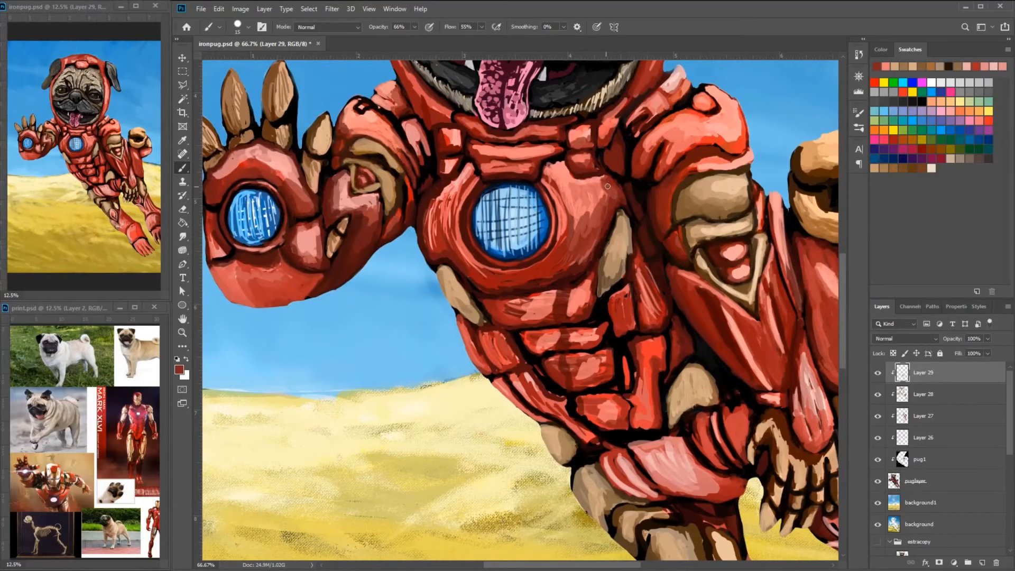
{"action": "left_click", "coordinate": [459, 266], "text": "alt"}
{"action": "left_click_drag", "start_coordinate": [440, 199], "coordinate": [428, 246]}
{"action": "left_click_drag", "start_coordinate": [580, 199], "coordinate": [563, 233]}
{"action": "left_click_drag", "start_coordinate": [602, 181], "coordinate": [563, 240]}
{"action": "mouse_move", "coordinate": [562, 221]}
{"action": "left_mouse_down"}
{"action": "mouse_move", "coordinate": [544, 249]}
{"action": "mouse_move", "coordinate": [562, 258]}
{"action": "mouse_move", "coordinate": [565, 279]}
{"action": "left_mouse_up"}
{"action": "left_click", "coordinate": [566, 301], "text": "alt"}
{"action": "left_click_drag", "start_coordinate": [569, 258], "coordinate": [554, 277]}
{"action": "left_click", "coordinate": [539, 295], "text": "alt"}
{"action": "left_click_drag", "start_coordinate": [589, 236], "coordinate": [559, 291]}
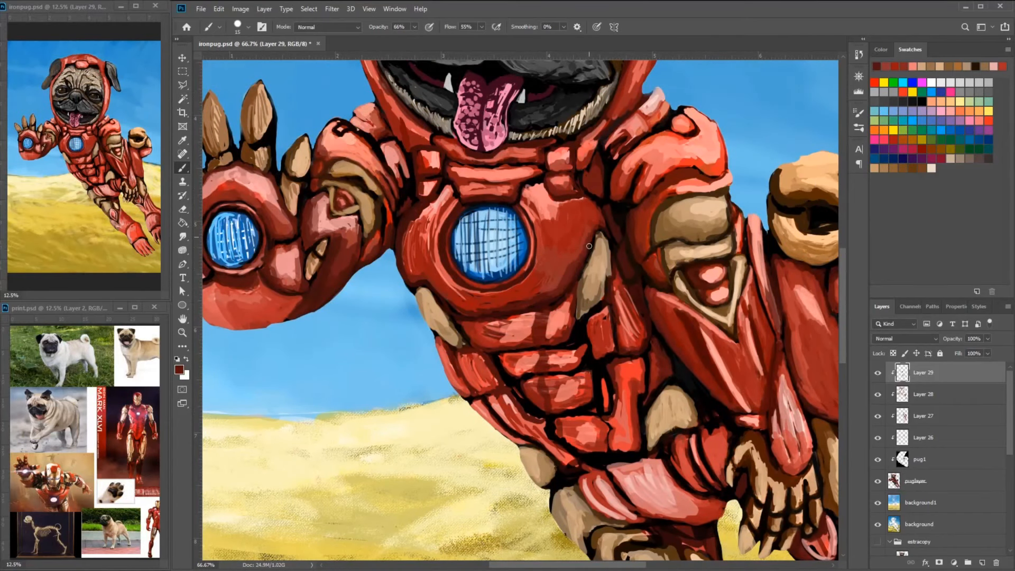
- Enlarge the brush and darken the gap between the lower belly plates and the hip with black
{"action": "key", "text": "ctrl+minus"}
{"action": "key", "text": "ctrl+minus"}
{"action": "key", "text": "ctrl+minus"}
{"action": "left_click", "coordinate": [550, 383], "text": "alt"}
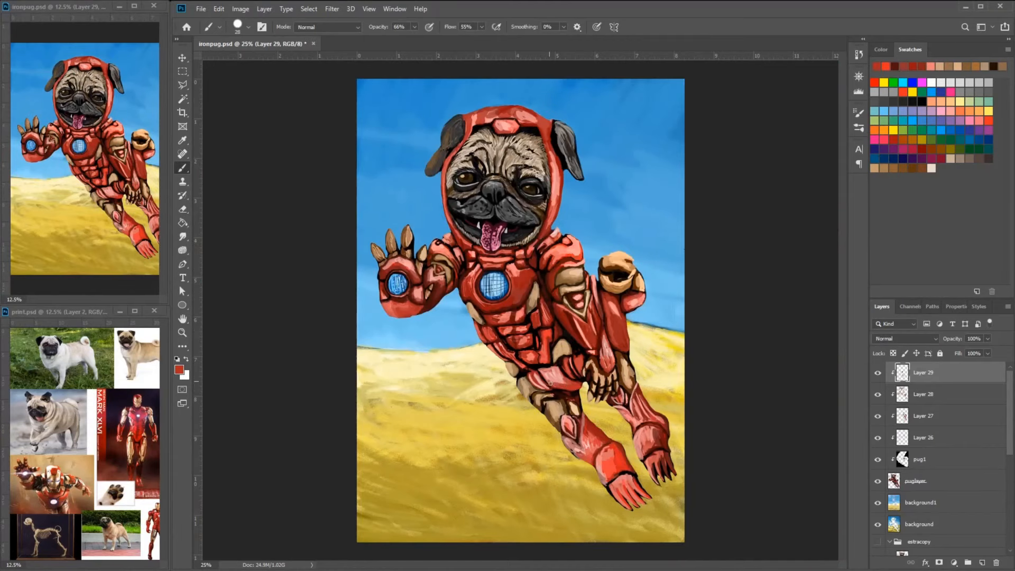
{"action": "left_click", "coordinate": [547, 355], "text": "alt"}
{"action": "key", "text": "ctrl+plus"}
{"action": "key", "text": "ctrl+plus"}
{"action": "key", "text": "ctrl+plus"}
{"action": "left_click", "coordinate": [550, 296], "text": "alt"}
{"action": "left_click", "coordinate": [546, 280], "text": "alt"}
{"action": "left_click_drag", "start_coordinate": [548, 284], "coordinate": [631, 336]}
{"action": "left_click_drag", "start_coordinate": [607, 269], "coordinate": [669, 312]}
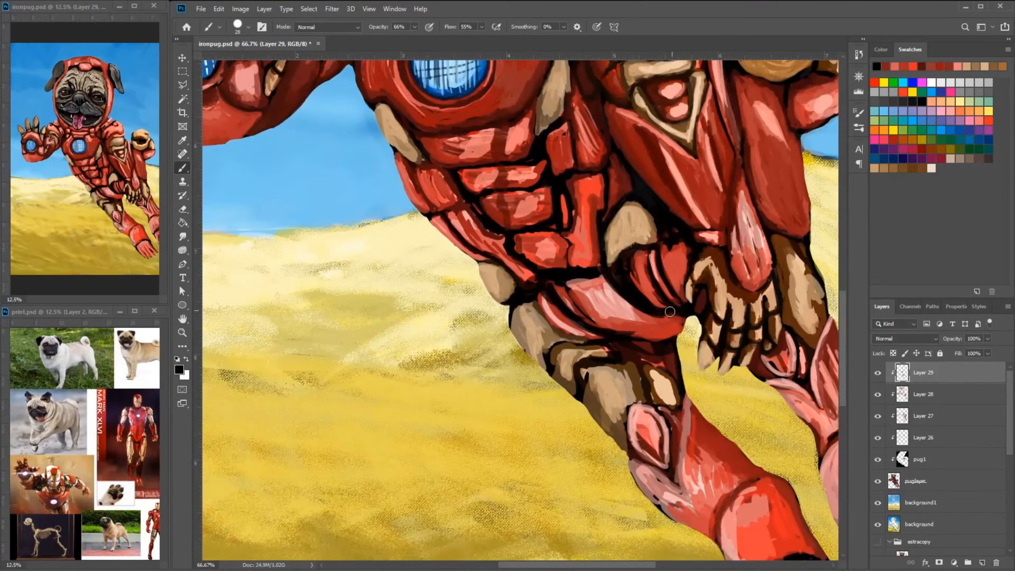
- Paint over the dividing lines at the waist end of the hip plate with red and pink
{"action": "left_click", "coordinate": [558, 301], "text": "alt"}
{"action": "left_click_drag", "start_coordinate": [540, 283], "coordinate": [584, 337]}
{"action": "left_click", "coordinate": [556, 314], "text": "alt"}
{"action": "left_click", "coordinate": [539, 330], "text": "alt"}
{"action": "mouse_move", "coordinate": [520, 301]}
{"action": "left_mouse_down"}
{"action": "mouse_move", "coordinate": [560, 337]}
{"action": "mouse_move", "coordinate": [524, 344]}
{"action": "mouse_move", "coordinate": [543, 366]}
{"action": "left_mouse_up"}
{"action": "left_click", "coordinate": [526, 323], "text": "alt"}
{"action": "left_click", "coordinate": [592, 291], "text": "alt"}
{"action": "mouse_move", "coordinate": [577, 277]}
{"action": "left_mouse_down"}
{"action": "mouse_move", "coordinate": [585, 270]}
{"action": "mouse_move", "coordinate": [613, 317]}
{"action": "left_mouse_up"}
{"action": "left_click", "coordinate": [610, 267], "text": "alt"}
{"action": "left_click_drag", "start_coordinate": [606, 263], "coordinate": [665, 307]}
{"action": "left_click_drag", "start_coordinate": [542, 275], "coordinate": [595, 266]}
{"action": "left_click", "coordinate": [579, 250], "text": "alt"}
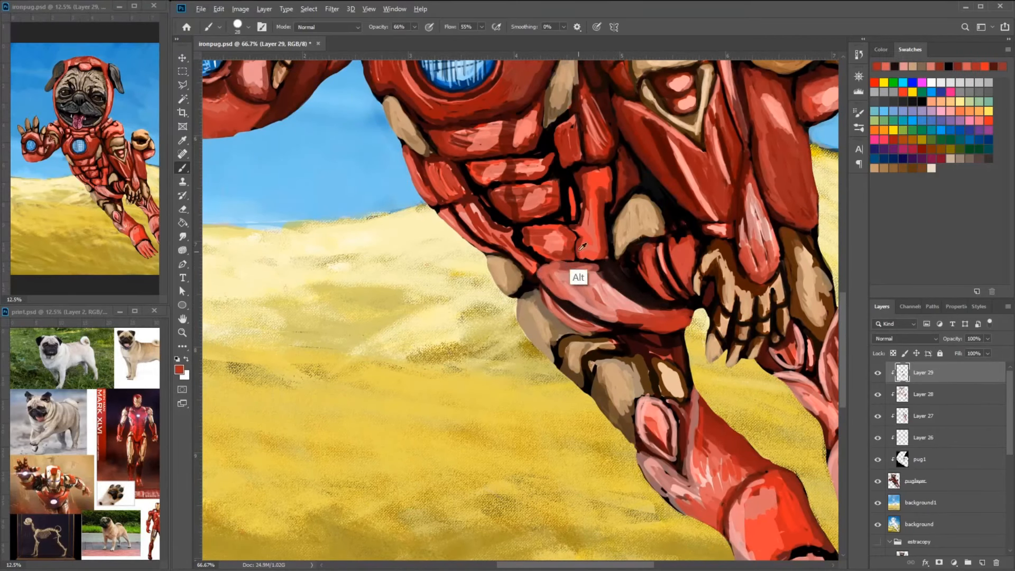
- Blend the hip into one smooth red plate with sampled mid and dark reds
{"action": "left_click", "coordinate": [577, 256], "text": "alt"}
{"action": "left_click_drag", "start_coordinate": [579, 229], "coordinate": [578, 259]}
{"action": "left_click_drag", "start_coordinate": [541, 265], "coordinate": [583, 271]}
{"action": "mouse_move", "coordinate": [589, 269]}
{"action": "left_mouse_down"}
{"action": "mouse_move", "coordinate": [615, 301]}
{"action": "mouse_move", "coordinate": [548, 296]}
{"action": "left_mouse_up"}
{"action": "left_click", "coordinate": [587, 294], "text": "alt"}
{"action": "mouse_move", "coordinate": [575, 282]}
{"action": "left_mouse_down"}
{"action": "mouse_move", "coordinate": [644, 313]}
{"action": "mouse_move", "coordinate": [702, 381]}
{"action": "mouse_move", "coordinate": [634, 348]}
{"action": "left_mouse_up"}
{"action": "left_click", "coordinate": [576, 286], "text": "alt"}
{"action": "left_click", "coordinate": [637, 323], "text": "alt"}
{"action": "left_click_drag", "start_coordinate": [663, 227], "coordinate": [660, 317]}
{"action": "left_click", "coordinate": [589, 246], "text": "alt"}
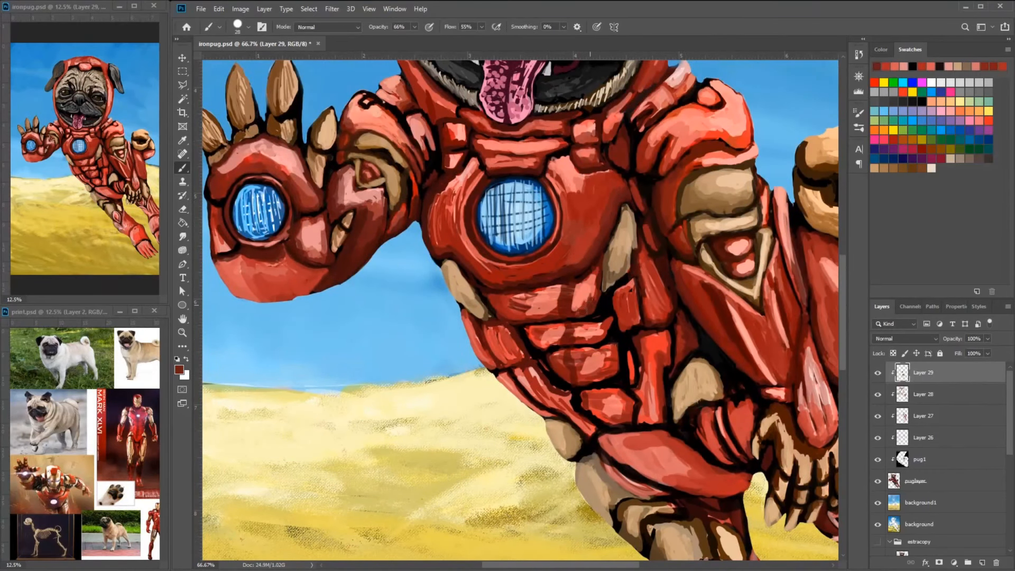
- Redraw the dividing lines between the upper belly plates in black
{"action": "left_click", "coordinate": [593, 329], "text": "alt"}
{"action": "left_click_drag", "start_coordinate": [603, 331], "coordinate": [609, 307]}
{"action": "left_click", "coordinate": [568, 331], "text": "alt"}
{"action": "left_click_drag", "start_coordinate": [536, 342], "coordinate": [518, 330]}
{"action": "left_click", "coordinate": [544, 322], "text": "alt"}
{"action": "mouse_move", "coordinate": [591, 323]}
{"action": "left_mouse_down"}
{"action": "mouse_move", "coordinate": [606, 309]}
{"action": "mouse_move", "coordinate": [569, 346]}
{"action": "left_mouse_up"}
{"action": "left_click_drag", "start_coordinate": [555, 350], "coordinate": [516, 323]}
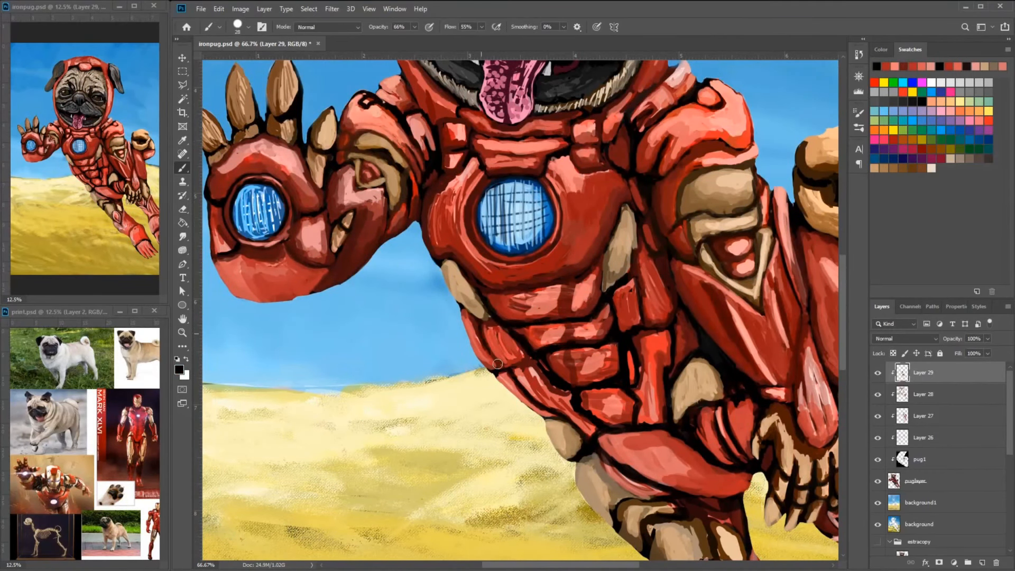
- Outline the lower belly and side plates in black and deepen the vertical gap beside them
{"action": "left_click", "coordinate": [553, 382], "text": "alt"}
{"action": "mouse_move", "coordinate": [497, 363]}
{"action": "left_mouse_down"}
{"action": "mouse_move", "coordinate": [531, 350]}
{"action": "mouse_move", "coordinate": [558, 403]}
{"action": "mouse_move", "coordinate": [627, 415]}
{"action": "left_mouse_up"}
{"action": "left_click", "coordinate": [600, 403], "text": "alt"}
{"action": "left_click_drag", "start_coordinate": [647, 333], "coordinate": [646, 372]}
{"action": "left_click", "coordinate": [570, 393], "text": "alt"}
{"action": "left_click_drag", "start_coordinate": [536, 364], "coordinate": [566, 390]}
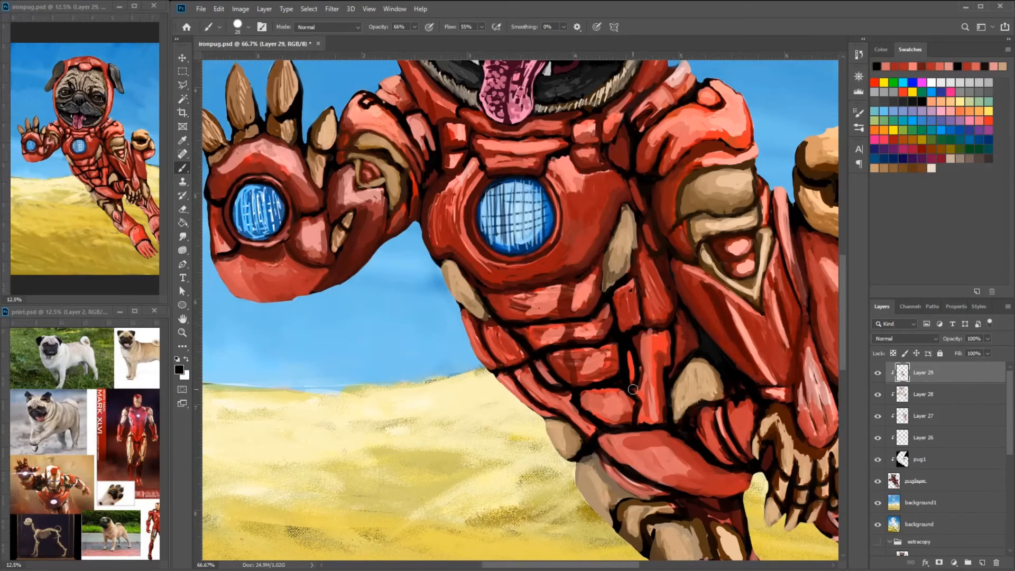
{"action": "left_click_drag", "start_coordinate": [632, 324], "coordinate": [632, 408]}
{"action": "left_click", "coordinate": [637, 413], "text": "alt"}
{"action": "left_click_drag", "start_coordinate": [637, 400], "coordinate": [628, 410]}
- Add another clipped layer and touch up the hood with dark red strokes
{"action": "left_click_drag", "start_coordinate": [624, 195], "coordinate": [642, 346]}
{"action": "left_click_drag", "start_coordinate": [708, 211], "coordinate": [689, 311]}
{"action": "left_click_drag", "start_coordinate": [653, 196], "coordinate": [660, 352]}
{"action": "mouse_move", "coordinate": [716, 314]}
{"action": "left_mouse_down"}
{"action": "mouse_move", "coordinate": [692, 229]}
{"action": "mouse_move", "coordinate": [649, 147]}
{"action": "mouse_move", "coordinate": [482, 171]}
{"action": "left_mouse_up"}
{"action": "left_click", "coordinate": [601, 150], "text": "alt"}
{"action": "left_click", "coordinate": [629, 157], "text": "alt"}
{"action": "mouse_move", "coordinate": [679, 176]}
{"action": "left_mouse_down"}
{"action": "mouse_move", "coordinate": [623, 142]}
{"action": "mouse_move", "coordinate": [497, 146]}
{"action": "left_mouse_up"}
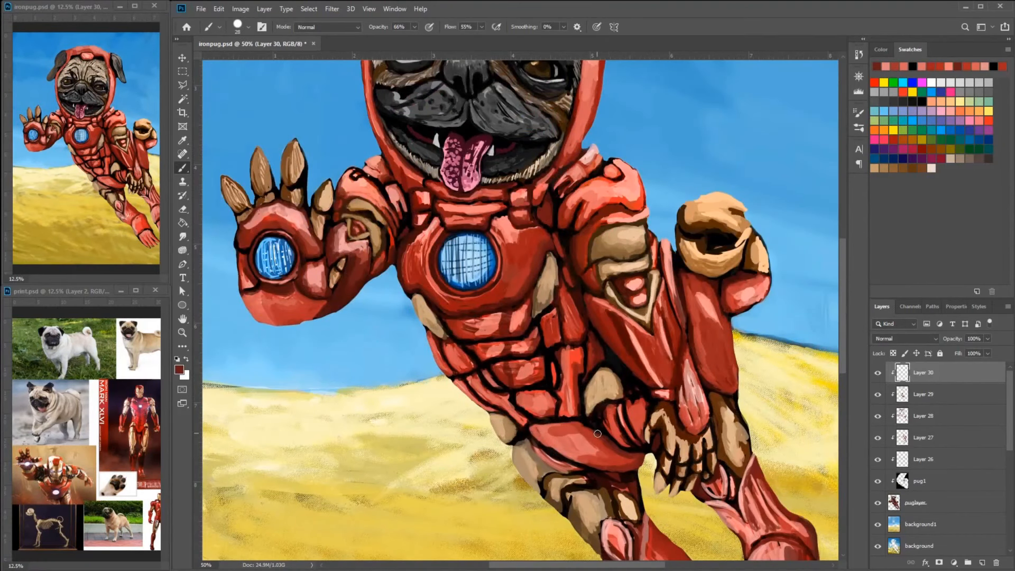
- Shade the hip plate with sampled reds and draw black contour lines across its lower edge
{"action": "left_click_drag", "start_coordinate": [627, 460], "coordinate": [620, 439]}
{"action": "left_click", "coordinate": [572, 416], "text": "alt"}
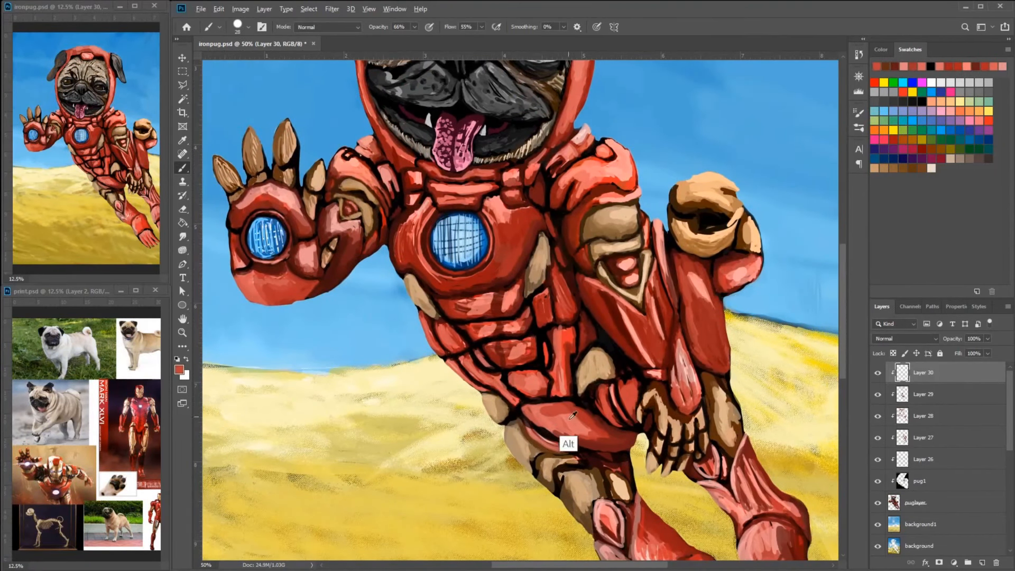
{"action": "left_click", "coordinate": [541, 422], "text": "alt"}
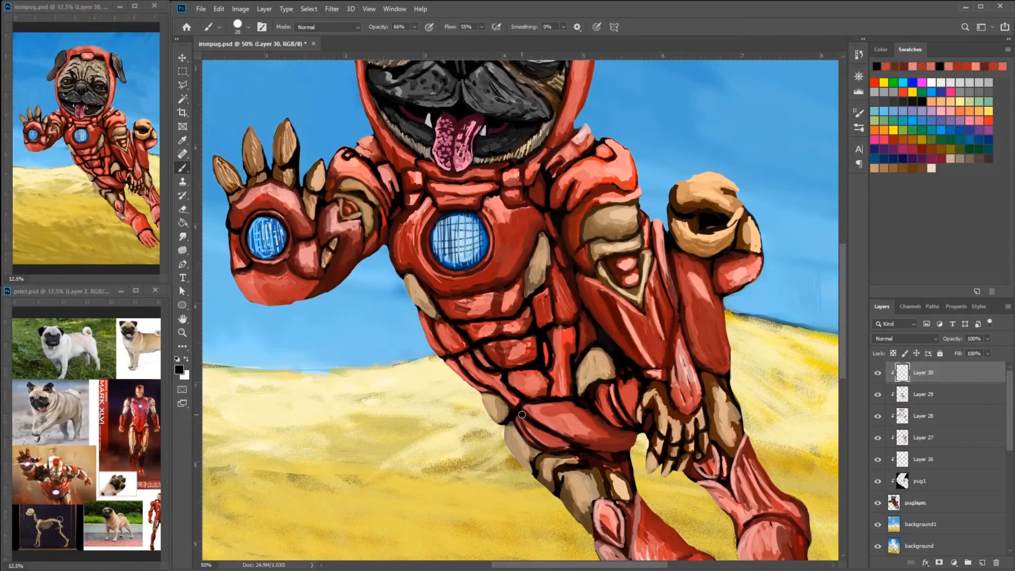
{"action": "left_click", "coordinate": [532, 439], "text": "alt"}
{"action": "mouse_move", "coordinate": [546, 438]}
{"action": "left_mouse_down"}
{"action": "mouse_move", "coordinate": [521, 418]}
{"action": "mouse_move", "coordinate": [551, 452]}
{"action": "left_mouse_up"}
{"action": "left_click", "coordinate": [612, 406], "text": "alt"}
{"action": "left_click_drag", "start_coordinate": [544, 486], "coordinate": [536, 444]}
{"action": "left_click", "coordinate": [537, 447], "text": "alt"}
- Rework the upper gold plates of the near thigh with tan and brown strokes
{"action": "left_click_drag", "start_coordinate": [521, 405], "coordinate": [505, 387]}
{"action": "left_click", "coordinate": [721, 399], "text": "alt"}
{"action": "left_click", "coordinate": [544, 422], "text": "alt"}
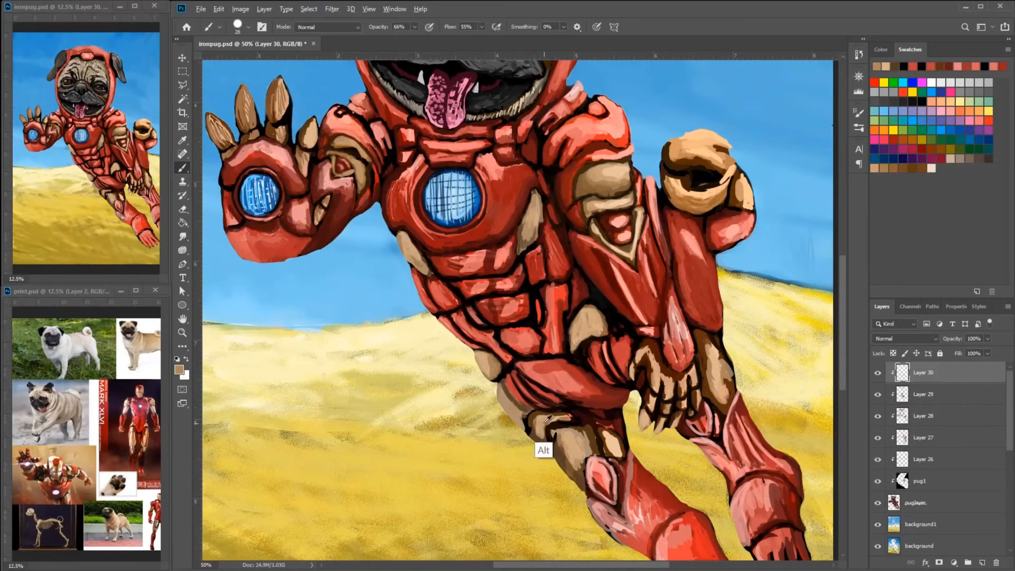
{"action": "left_click", "coordinate": [540, 450], "text": "alt"}
{"action": "left_click_drag", "start_coordinate": [574, 414], "coordinate": [551, 417]}
{"action": "left_click_drag", "start_coordinate": [654, 303], "coordinate": [638, 290]}
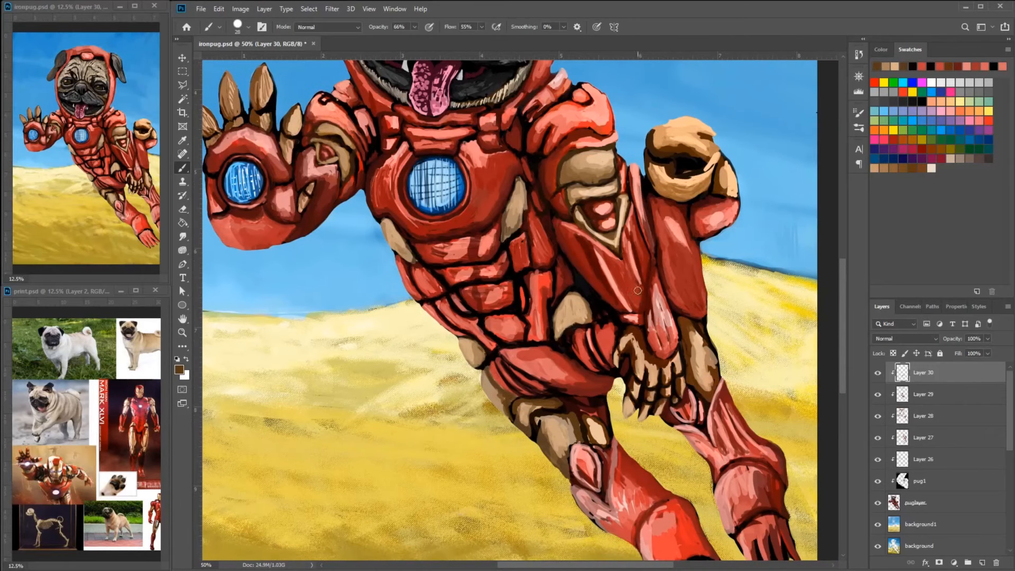
- Darken the shadow beneath the hip plate with black and restore its surface with red
{"action": "left_click", "coordinate": [598, 407], "text": "alt"}
{"action": "left_click", "coordinate": [588, 339], "text": "alt"}
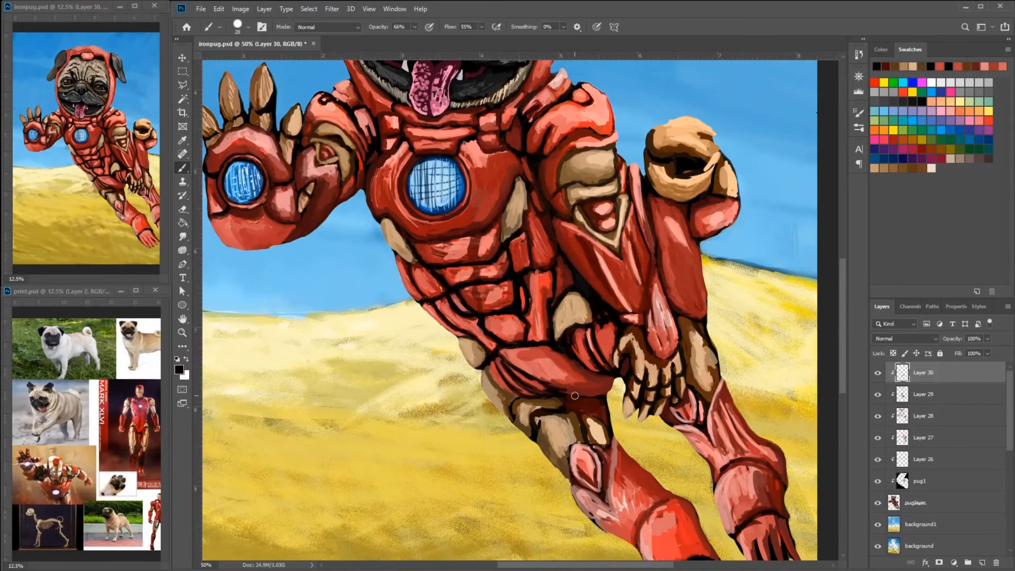
{"action": "left_click", "coordinate": [566, 386], "text": "alt"}
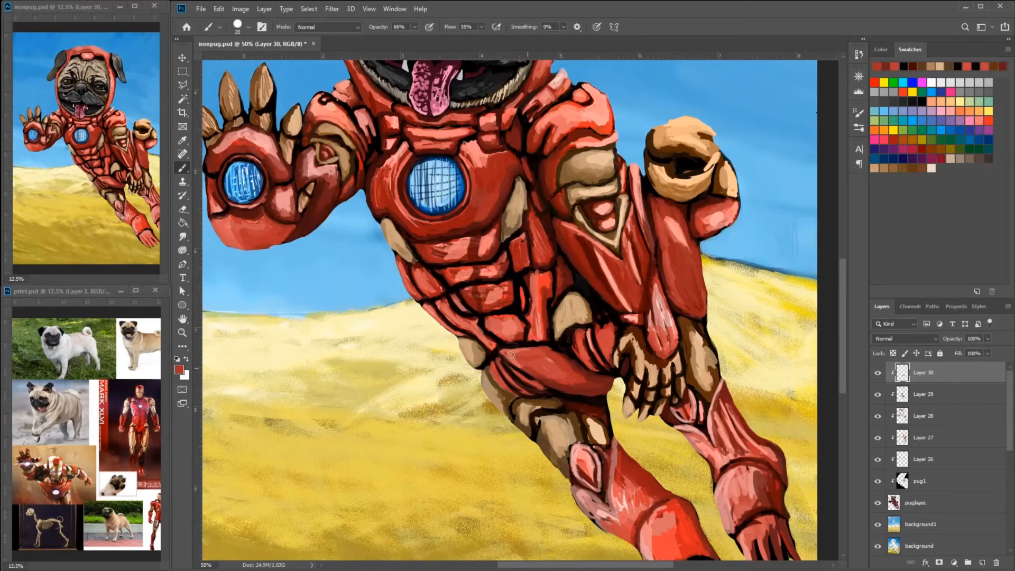
{"action": "left_click", "coordinate": [550, 368], "text": "alt"}
{"action": "left_click", "coordinate": [508, 393], "text": "alt"}
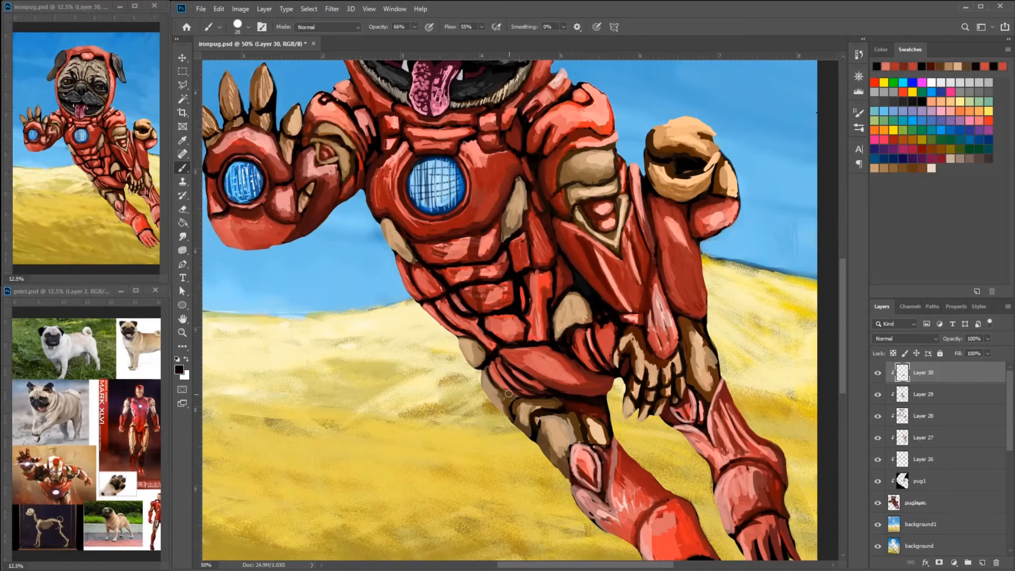
{"action": "left_click_drag", "start_coordinate": [578, 402], "coordinate": [556, 422]}
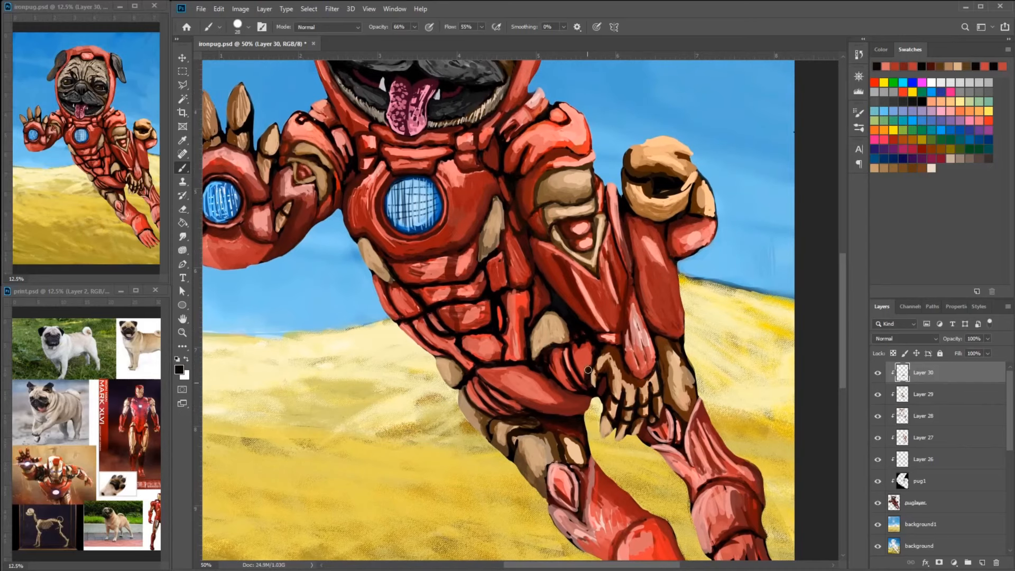
- Shade the rear thigh's gold plate with brown and tan strokes
{"action": "left_click", "coordinate": [691, 379], "text": "alt"}
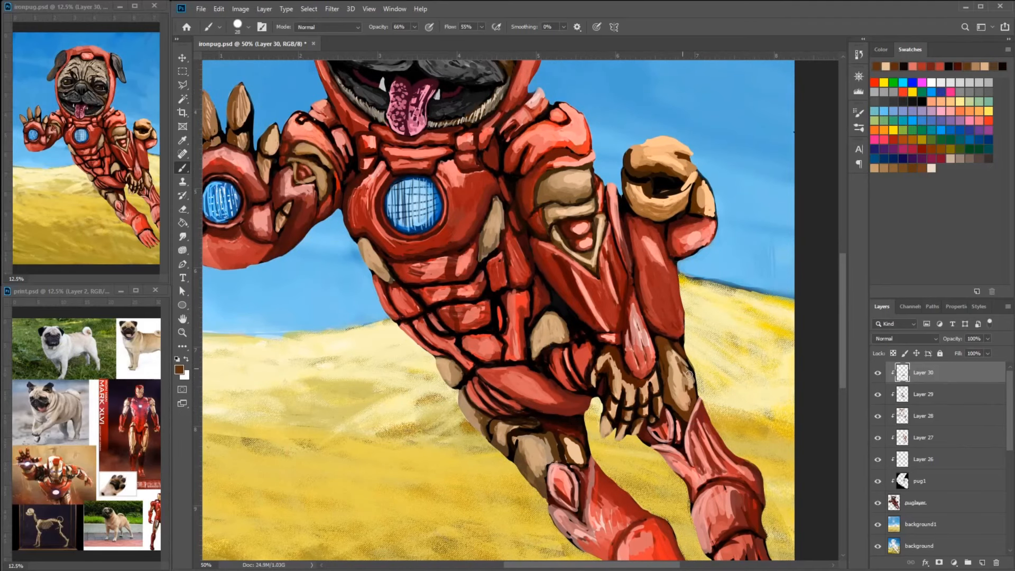
{"action": "left_click", "coordinate": [686, 398], "text": "alt"}
{"action": "left_click_drag", "start_coordinate": [723, 327], "coordinate": [708, 325]}
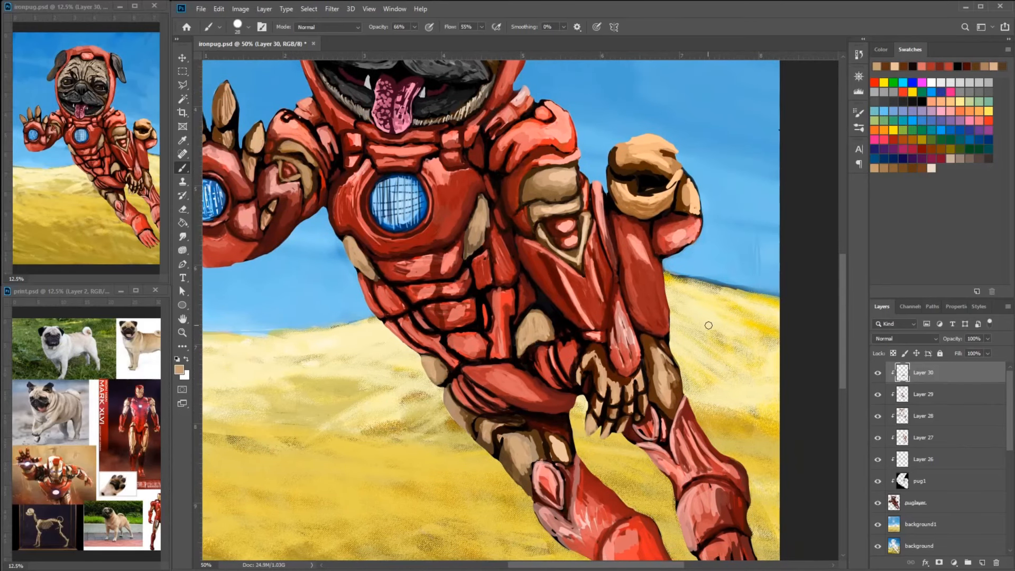
- Paint red over the topmost gold plate on the near thigh, extending the hip armor
{"action": "left_click", "coordinate": [453, 379], "text": "alt"}
{"action": "left_click", "coordinate": [472, 410], "text": "alt"}
{"action": "left_click", "coordinate": [458, 376], "text": "alt"}
{"action": "left_click_drag", "start_coordinate": [457, 375], "coordinate": [455, 420]}
{"action": "left_click_drag", "start_coordinate": [720, 342], "coordinate": [717, 322]}
- Smooth the red forearm plate below the raised fist with sampled red strokes
{"action": "left_click", "coordinate": [643, 250], "text": "alt"}
{"action": "left_click_drag", "start_coordinate": [644, 249], "coordinate": [648, 284]}
{"action": "left_click", "coordinate": [665, 296], "text": "alt"}
{"action": "mouse_move", "coordinate": [720, 317]}
{"action": "left_mouse_down"}
{"action": "mouse_move", "coordinate": [718, 304]}
{"action": "mouse_move", "coordinate": [702, 312]}
{"action": "left_mouse_up"}
{"action": "left_click", "coordinate": [631, 209], "text": "alt"}
- Fill in the outer edge of the new red hip plating down to the gold thigh plates
{"action": "left_click", "coordinate": [470, 349], "text": "alt"}
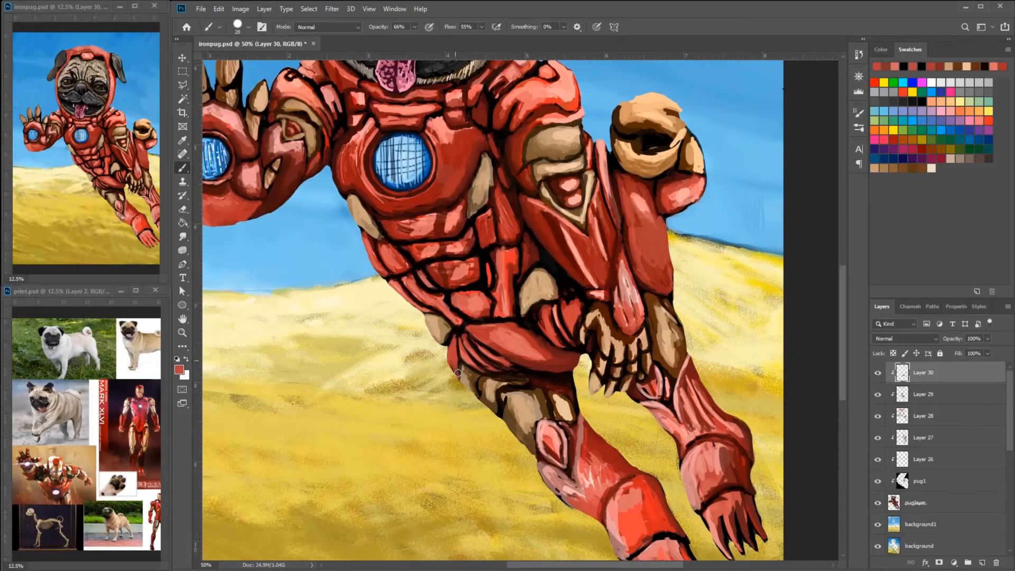
{"action": "left_click", "coordinate": [466, 392], "text": "alt"}
{"action": "left_click_drag", "start_coordinate": [459, 364], "coordinate": [472, 403]}
{"action": "left_click_drag", "start_coordinate": [641, 243], "coordinate": [636, 198]}
- Redefine the gold plates just below the hip with dark and tan strokes
{"action": "left_click", "coordinate": [518, 370], "text": "alt"}
{"action": "left_click_drag", "start_coordinate": [512, 370], "coordinate": [520, 406]}
{"action": "left_click", "coordinate": [538, 355], "text": "alt"}
{"action": "left_click_drag", "start_coordinate": [636, 198], "coordinate": [636, 237]}
{"action": "left_click", "coordinate": [513, 404], "text": "alt"}
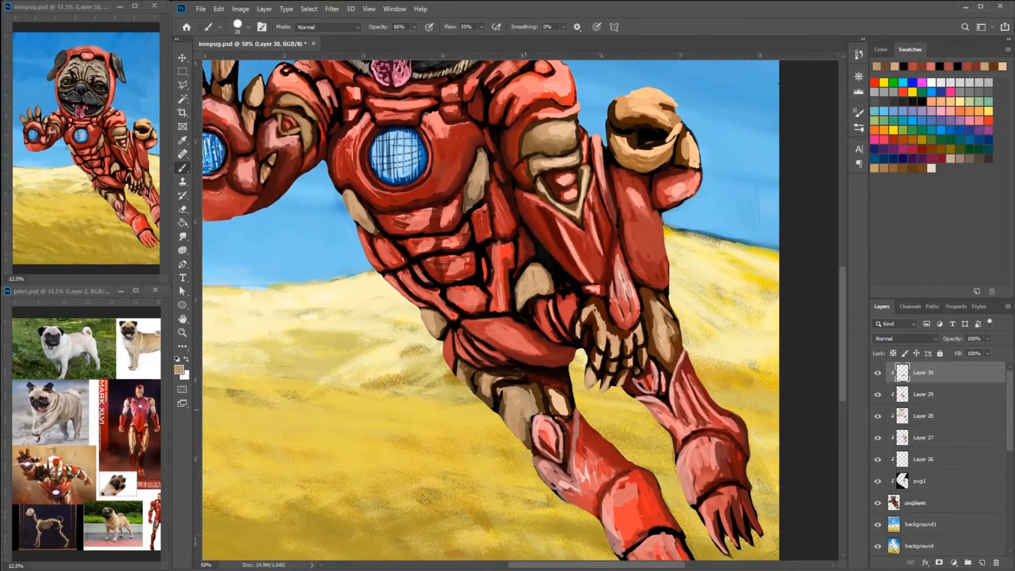
- Brighten the gold plates on the near thigh and torso with light peach highlights
{"action": "left_click", "coordinate": [555, 458], "text": "alt"}
{"action": "mouse_move", "coordinate": [559, 403]}
{"action": "left_mouse_down"}
{"action": "mouse_move", "coordinate": [591, 457]}
{"action": "mouse_move", "coordinate": [578, 453]}
{"action": "left_mouse_up"}
{"action": "left_click_drag", "start_coordinate": [585, 325], "coordinate": [597, 350]}
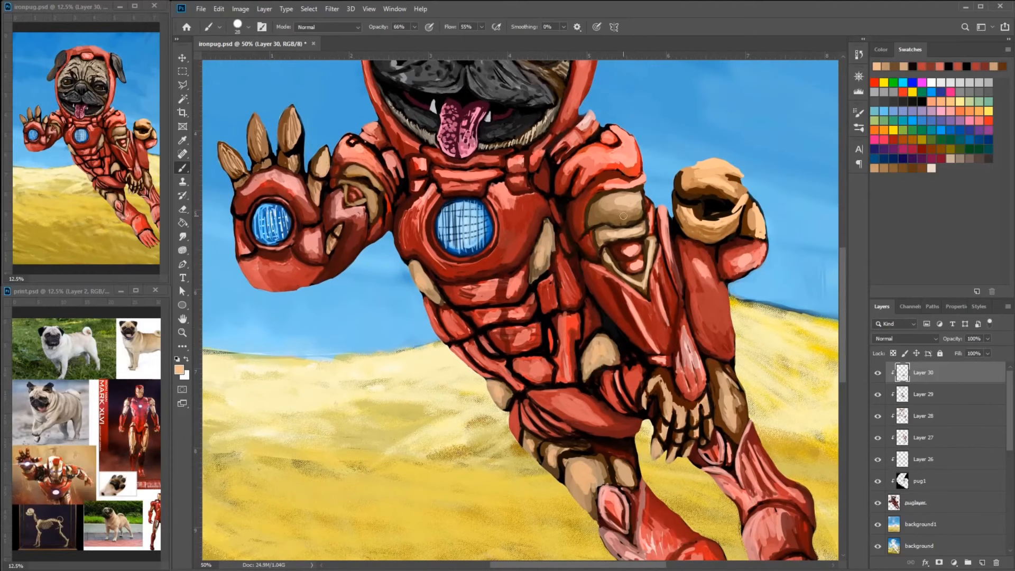
{"action": "left_click_drag", "start_coordinate": [621, 473], "coordinate": [584, 468]}
{"action": "left_click_drag", "start_coordinate": [693, 159], "coordinate": [693, 246]}
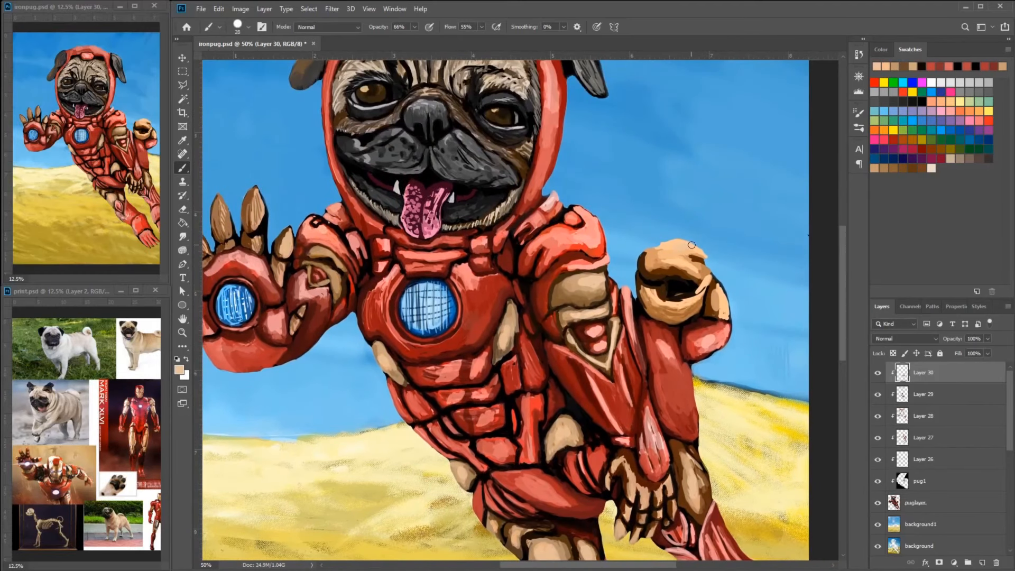
- Smooth the lower gold ring of the raised fist with light peach strokes
{"action": "left_click", "coordinate": [686, 303], "text": "alt"}
{"action": "left_click", "coordinate": [685, 308], "text": "alt"}
{"action": "left_click", "coordinate": [682, 308], "text": "alt"}
{"action": "left_click_drag", "start_coordinate": [655, 303], "coordinate": [685, 309]}
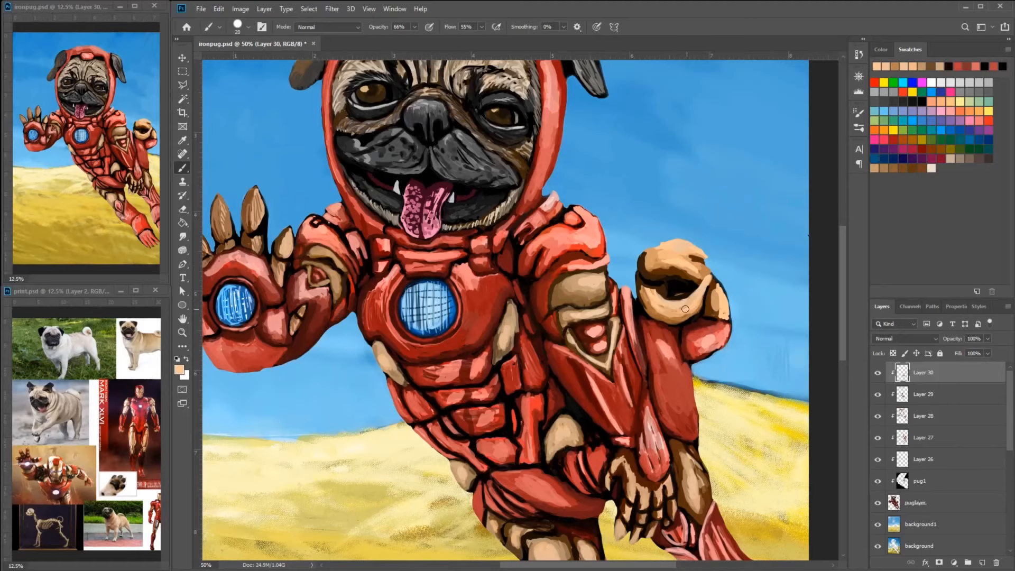
{"action": "left_click", "coordinate": [660, 297], "text": "alt"}
{"action": "left_click", "coordinate": [707, 296], "text": "alt"}
{"action": "left_click", "coordinate": [713, 289], "text": "alt"}
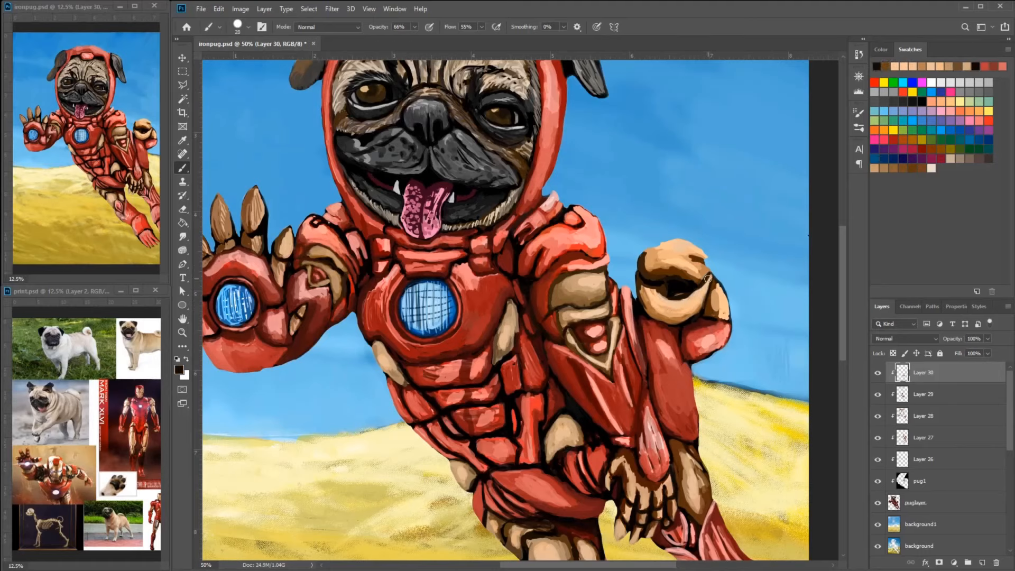
- Redefine the inner edge of the fist's gold opening with dark strokes and blend its underside with tan
{"action": "left_click", "coordinate": [704, 292], "text": "alt"}
{"action": "left_click", "coordinate": [689, 306], "text": "alt"}
{"action": "left_click_drag", "start_coordinate": [708, 277], "coordinate": [684, 302]}
{"action": "left_click", "coordinate": [661, 308], "text": "alt"}
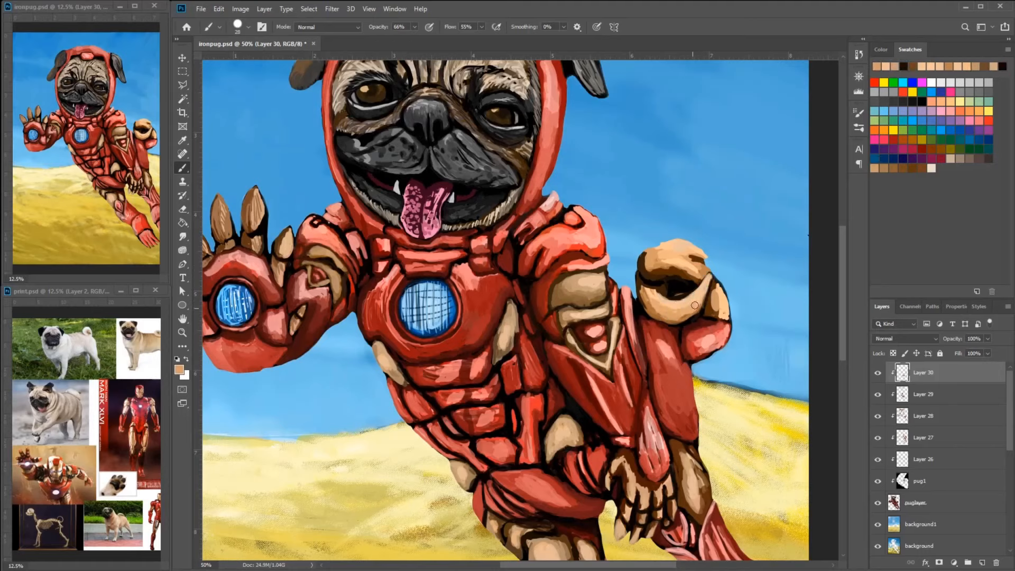
{"action": "left_click", "coordinate": [680, 312], "text": "alt"}
{"action": "left_click", "coordinate": [668, 316], "text": "alt"}
{"action": "left_click", "coordinate": [679, 314], "text": "alt"}
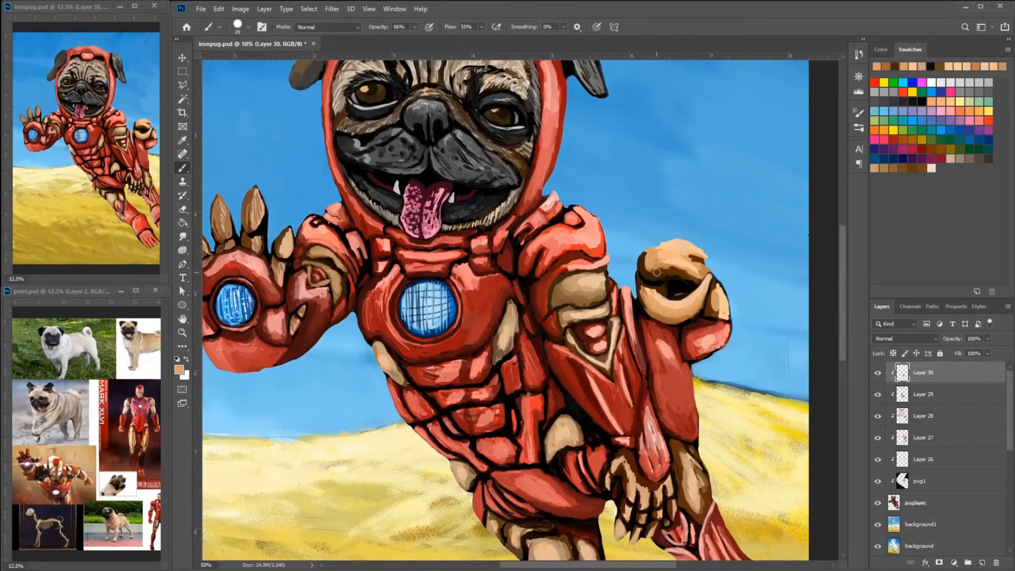
- Touch up the edges of the chest plate and upper arm with sampled dark red, using a 10-pixel brush
{"action": "key", "text": "ctrl+plus"}
{"action": "key", "text": "ctrl+plus"}
{"action": "left_click", "coordinate": [435, 287], "text": "alt"}
{"action": "left_click", "coordinate": [433, 286], "text": "alt"}
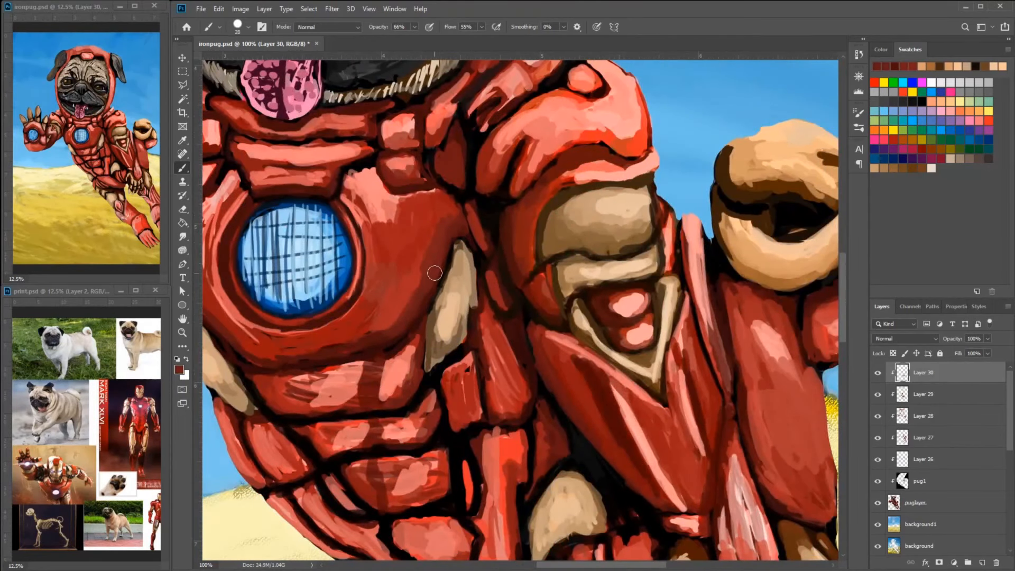
{"action": "right_click", "coordinate": [439, 274]}
{"action": "left_click", "coordinate": [500, 310]}
{"action": "left_click", "coordinate": [444, 258]}
{"action": "left_click_drag", "start_coordinate": [532, 261], "coordinate": [520, 195]}
{"action": "left_click", "coordinate": [522, 204], "text": "alt"}
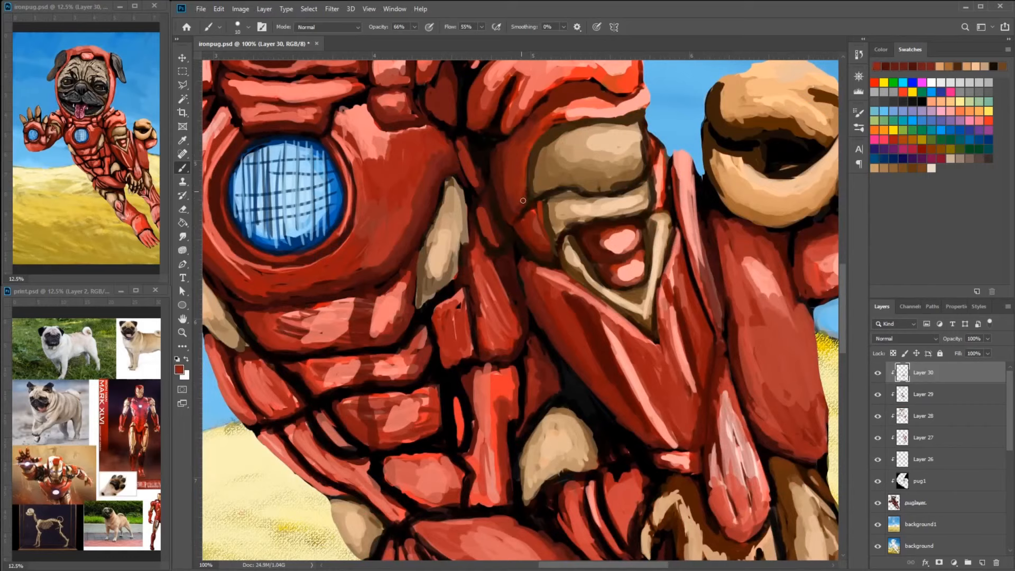
- Outline the upper edge of the near ankle cuff with dark strokes and clean up the red around it
{"action": "left_click_drag", "start_coordinate": [740, 550], "coordinate": [524, 49]}
{"action": "left_click_drag", "start_coordinate": [505, 356], "coordinate": [475, 410]}
{"action": "left_click", "coordinate": [659, 250], "text": "alt"}
{"action": "left_click_drag", "start_coordinate": [533, 318], "coordinate": [461, 406]}
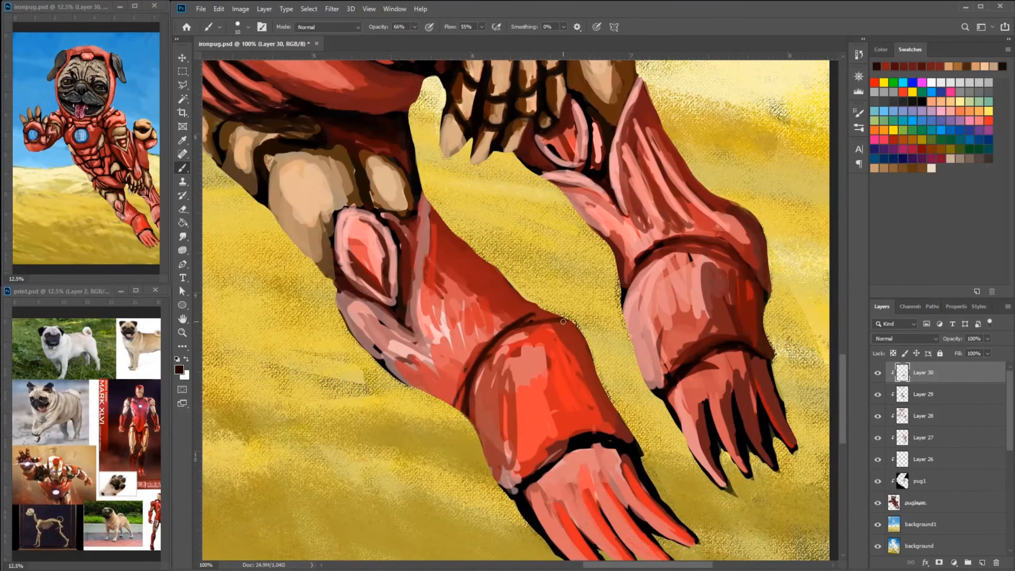
{"action": "mouse_move", "coordinate": [489, 353]}
{"action": "left_mouse_down"}
{"action": "mouse_move", "coordinate": [563, 316]}
{"action": "mouse_move", "coordinate": [501, 341]}
{"action": "left_mouse_up"}
{"action": "left_click", "coordinate": [576, 367], "text": "alt"}
{"action": "left_click", "coordinate": [509, 330], "text": "alt"}
{"action": "mouse_move", "coordinate": [507, 330]}
{"action": "left_mouse_down"}
{"action": "mouse_move", "coordinate": [557, 314]}
{"action": "mouse_move", "coordinate": [556, 295]}
{"action": "left_mouse_up"}
- Smooth the bulging red plate just above the far ankle cuff with sampled strokes
{"action": "mouse_move", "coordinate": [680, 225]}
{"action": "left_mouse_down"}
{"action": "mouse_move", "coordinate": [600, 286]}
{"action": "mouse_move", "coordinate": [743, 272]}
{"action": "left_mouse_up"}
{"action": "left_click", "coordinate": [720, 211], "text": "alt"}
{"action": "left_click_drag", "start_coordinate": [728, 224], "coordinate": [701, 186]}
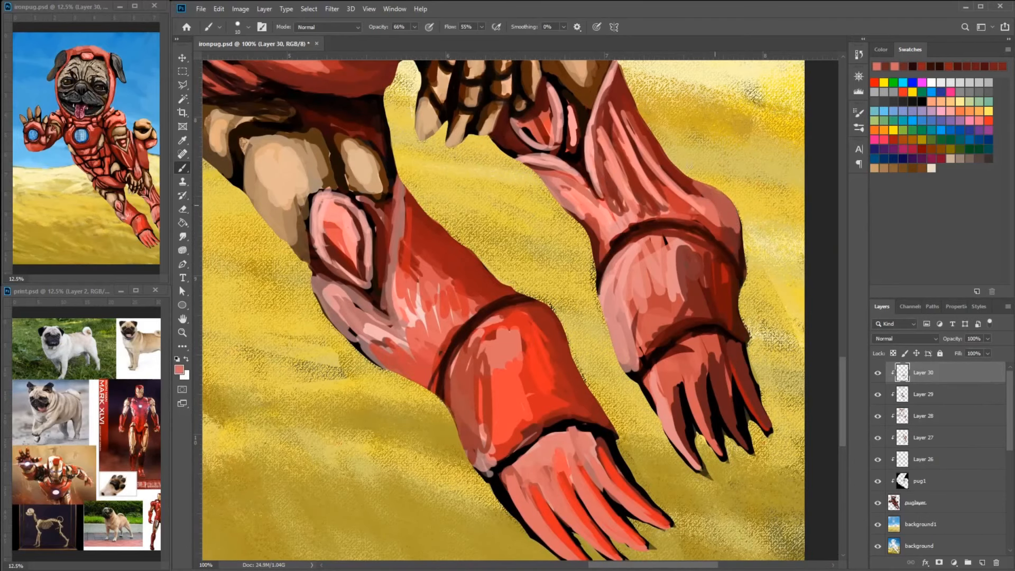
- Build up a raised rim on the near ankle cuff with pink and dark red strokes
{"action": "mouse_move", "coordinate": [534, 309]}
{"action": "left_mouse_down"}
{"action": "mouse_move", "coordinate": [599, 312]}
{"action": "mouse_move", "coordinate": [628, 339]}
{"action": "left_mouse_up"}
{"action": "left_click", "coordinate": [567, 308], "text": "alt"}
{"action": "left_click_drag", "start_coordinate": [617, 325], "coordinate": [519, 358]}
{"action": "left_click", "coordinate": [544, 323], "text": "alt"}
{"action": "left_click_drag", "start_coordinate": [575, 329], "coordinate": [511, 384]}
{"action": "left_click", "coordinate": [592, 316], "text": "alt"}
{"action": "left_click_drag", "start_coordinate": [603, 319], "coordinate": [631, 339]}
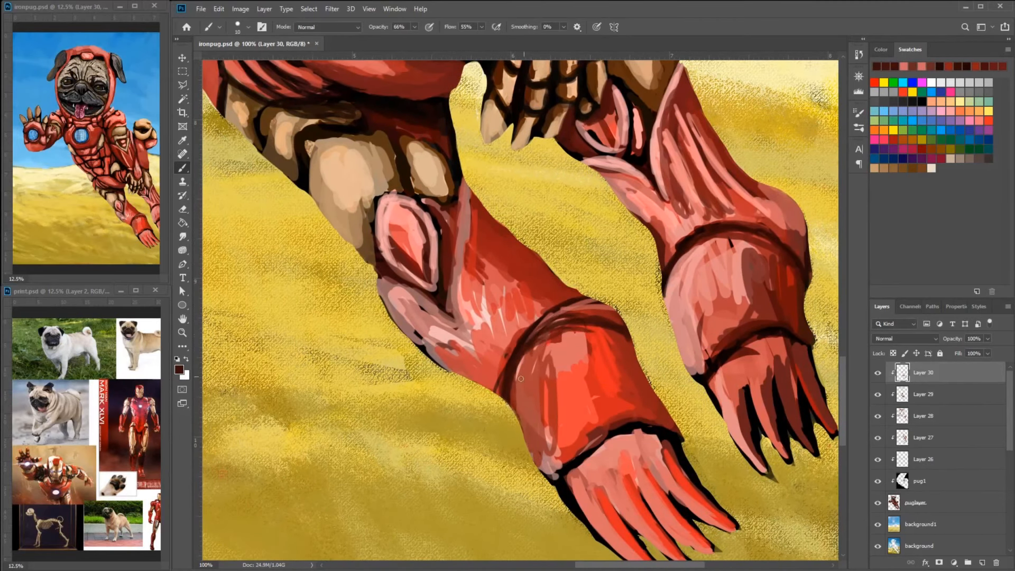
- Blend the near ankle cuff's rim into the shin plate with sampled dark and mid red strokes
{"action": "left_click", "coordinate": [537, 287], "text": "alt"}
{"action": "mouse_move", "coordinate": [566, 303]}
{"action": "left_mouse_down"}
{"action": "mouse_move", "coordinate": [613, 313]}
{"action": "mouse_move", "coordinate": [506, 368]}
{"action": "left_mouse_up"}
{"action": "left_click", "coordinate": [572, 324], "text": "alt"}
{"action": "left_click", "coordinate": [694, 244], "text": "alt"}
{"action": "mouse_move", "coordinate": [592, 323]}
{"action": "left_mouse_down"}
{"action": "mouse_move", "coordinate": [515, 376]}
{"action": "mouse_move", "coordinate": [561, 336]}
{"action": "left_mouse_up"}
{"action": "mouse_move", "coordinate": [496, 392]}
{"action": "left_mouse_down"}
{"action": "mouse_move", "coordinate": [577, 324]}
{"action": "mouse_move", "coordinate": [512, 365]}
{"action": "left_mouse_up"}
{"action": "left_click", "coordinate": [522, 388], "text": "alt"}
{"action": "mouse_move", "coordinate": [529, 365]}
{"action": "left_mouse_down"}
{"action": "mouse_move", "coordinate": [506, 400]}
{"action": "mouse_move", "coordinate": [575, 332]}
{"action": "left_mouse_up"}
{"action": "left_click", "coordinate": [570, 344], "text": "alt"}
{"action": "mouse_move", "coordinate": [518, 372]}
{"action": "left_mouse_down"}
{"action": "mouse_move", "coordinate": [547, 341]}
{"action": "mouse_move", "coordinate": [619, 319]}
{"action": "left_mouse_up"}
{"action": "left_click", "coordinate": [593, 316], "text": "alt"}
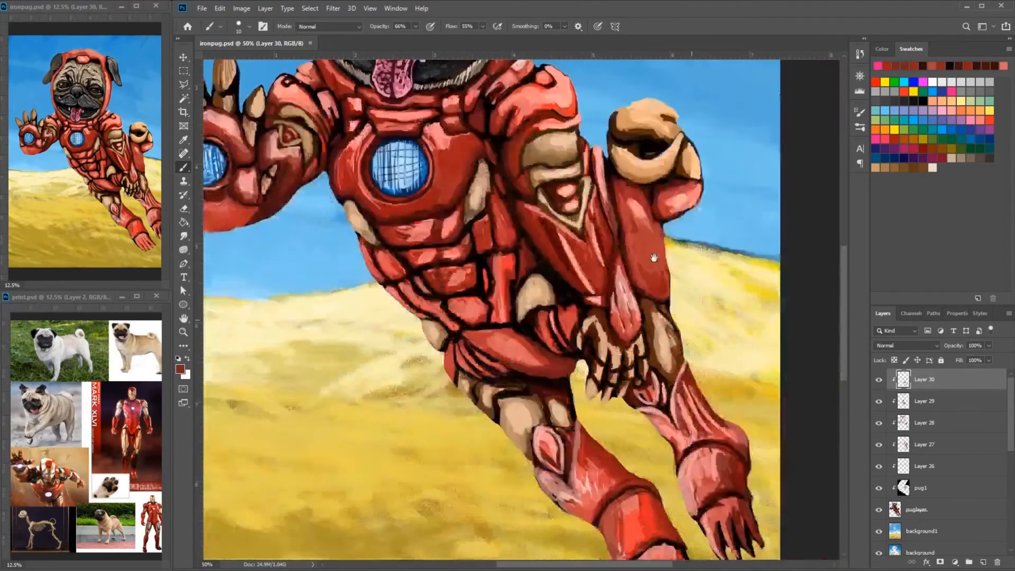
- Shade the outer side of the far ankle cuff with sampled dark red, using a larger brush
{"action": "right_click", "coordinate": [813, 414]}
{"action": "left_click_drag", "start_coordinate": [813, 414], "coordinate": [834, 414]}
{"action": "left_click", "coordinate": [740, 431], "text": "alt"}
{"action": "left_click_drag", "start_coordinate": [769, 427], "coordinate": [792, 449]}
{"action": "left_click_drag", "start_coordinate": [742, 396], "coordinate": [793, 460]}
{"action": "left_click_drag", "start_coordinate": [740, 434], "coordinate": [744, 338]}
{"action": "mouse_move", "coordinate": [690, 344]}
{"action": "left_mouse_down"}
{"action": "mouse_move", "coordinate": [725, 382]}
{"action": "mouse_move", "coordinate": [707, 358]}
{"action": "mouse_move", "coordinate": [707, 381]}
{"action": "mouse_move", "coordinate": [680, 362]}
{"action": "left_mouse_up"}
{"action": "left_click", "coordinate": [703, 355], "text": "alt"}
- Redefine the V-shaped seam below the near knee plate with dark red and light pink strokes
{"action": "key", "text": "bracketleft"}
{"action": "key", "text": "bracketleft"}
{"action": "key", "text": "bracketleft"}
{"action": "key", "text": "bracketleft"}
{"action": "key", "text": "bracketleft"}
{"action": "left_click", "coordinate": [589, 389], "text": "alt"}
{"action": "left_click_drag", "start_coordinate": [548, 374], "coordinate": [585, 397]}
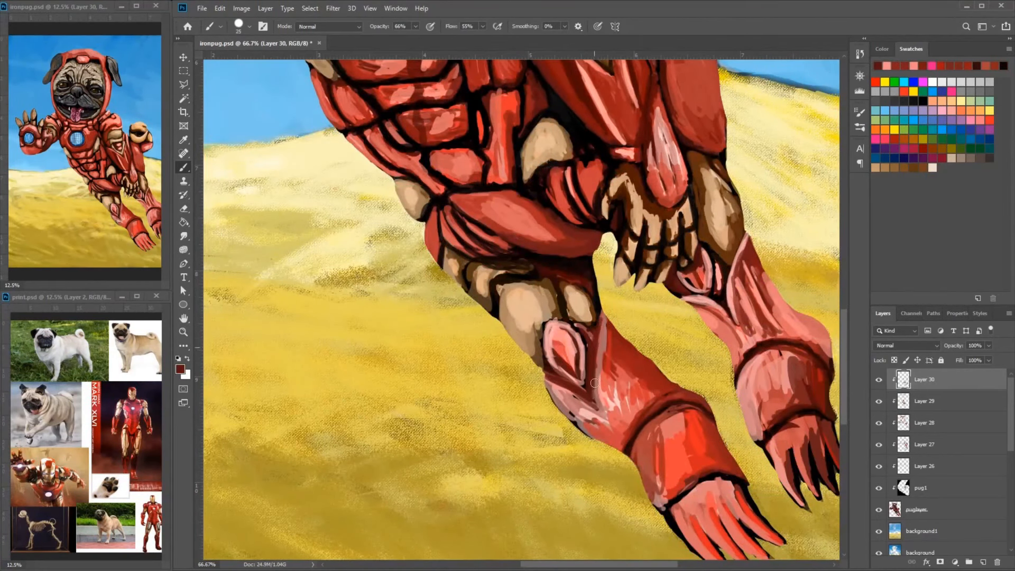
{"action": "left_click", "coordinate": [600, 364], "text": "alt"}
{"action": "left_click_drag", "start_coordinate": [604, 325], "coordinate": [588, 426]}
- Smooth the far ankle cuff into a pink lit side and a dark red shaded side
{"action": "left_click_drag", "start_coordinate": [727, 377], "coordinate": [695, 353]}
{"action": "left_click", "coordinate": [740, 264], "text": "alt"}
{"action": "mouse_move", "coordinate": [743, 262]}
{"action": "left_mouse_down"}
{"action": "mouse_move", "coordinate": [796, 341]}
{"action": "mouse_move", "coordinate": [732, 405]}
{"action": "left_mouse_up"}
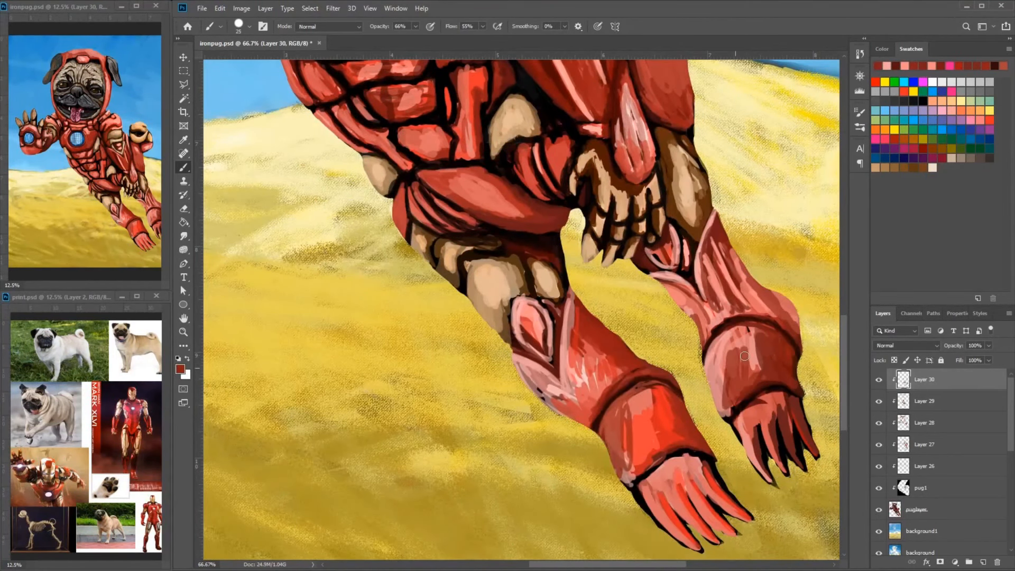
{"action": "left_click_drag", "start_coordinate": [756, 325], "coordinate": [720, 370]}
{"action": "left_click", "coordinate": [719, 362], "text": "alt"}
{"action": "mouse_move", "coordinate": [720, 362]}
{"action": "left_mouse_down"}
{"action": "mouse_move", "coordinate": [724, 336]}
{"action": "mouse_move", "coordinate": [732, 404]}
{"action": "left_mouse_up"}
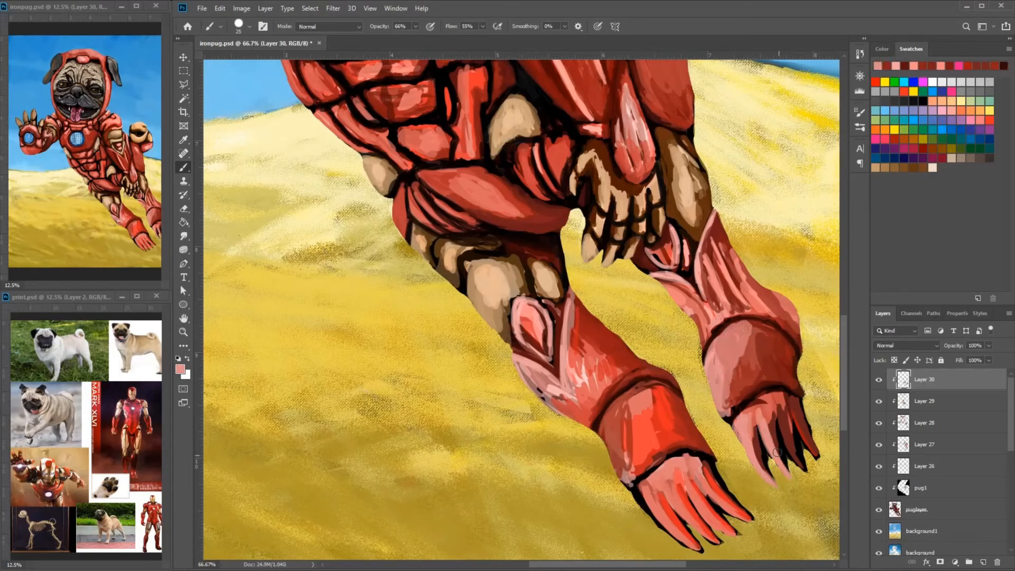
- Paint over the dark gaps and toes of the far foot with pink strokes
{"action": "left_click_drag", "start_coordinate": [807, 434], "coordinate": [816, 457]}
{"action": "left_click_drag", "start_coordinate": [781, 401], "coordinate": [799, 432]}
{"action": "left_click_drag", "start_coordinate": [761, 396], "coordinate": [785, 454]}
{"action": "left_click", "coordinate": [773, 429], "text": "alt"}
{"action": "left_click_drag", "start_coordinate": [774, 432], "coordinate": [787, 467]}
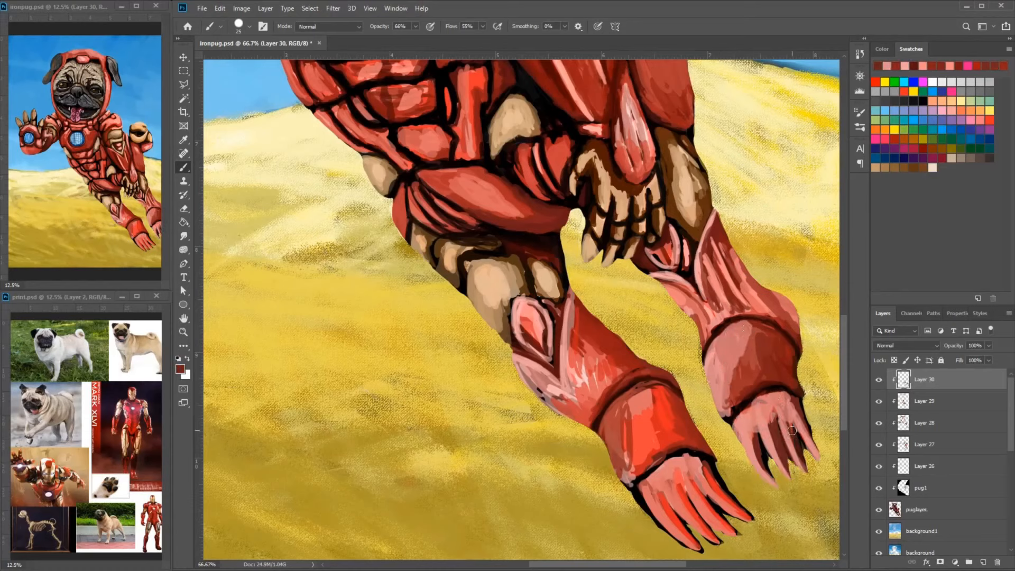
- Separate the toes of the far foot with thin dark red lines, using a smaller brush
{"action": "left_click", "coordinate": [642, 361], "text": "alt"}
{"action": "left_click_drag", "start_coordinate": [627, 385], "coordinate": [674, 386]}
{"action": "key", "text": "bracketleft"}
{"action": "key", "text": "bracketleft"}
{"action": "key", "text": "bracketleft"}
{"action": "left_click_drag", "start_coordinate": [772, 411], "coordinate": [806, 471]}
{"action": "left_click", "coordinate": [792, 434], "text": "alt"}
{"action": "left_click", "coordinate": [782, 379], "text": "alt"}
{"action": "left_click", "coordinate": [757, 403], "text": "alt"}
{"action": "left_click_drag", "start_coordinate": [763, 437], "coordinate": [768, 472]}
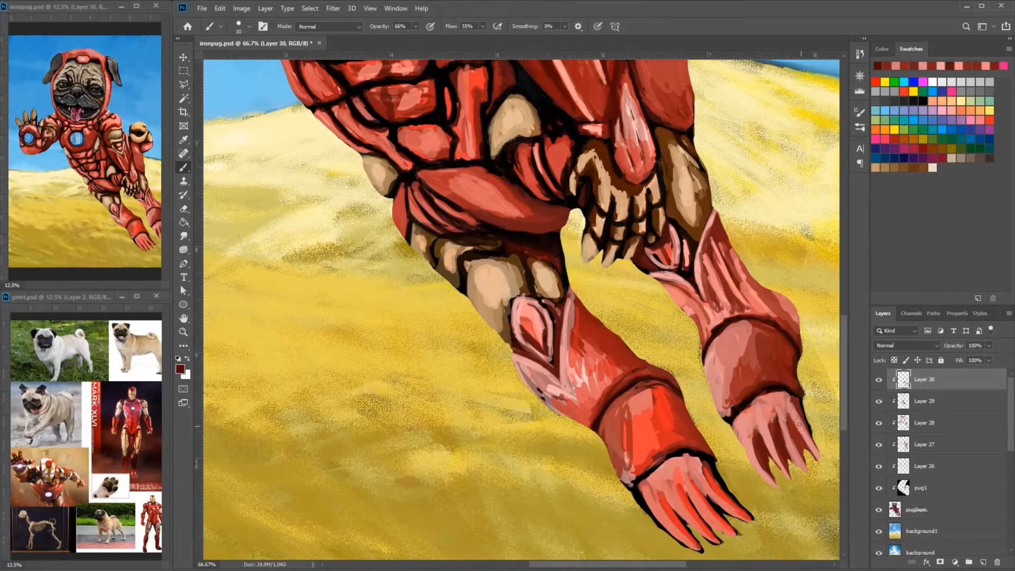
- Deepen the gaps between the far foot's toes and add bright red strokes to the toes
{"action": "left_click_drag", "start_coordinate": [793, 417], "coordinate": [807, 456]}
{"action": "left_click_drag", "start_coordinate": [804, 444], "coordinate": [760, 413]}
{"action": "left_click", "coordinate": [670, 454], "text": "alt"}
{"action": "left_click_drag", "start_coordinate": [665, 436], "coordinate": [697, 480]}
{"action": "left_click_drag", "start_coordinate": [751, 367], "coordinate": [775, 425]}
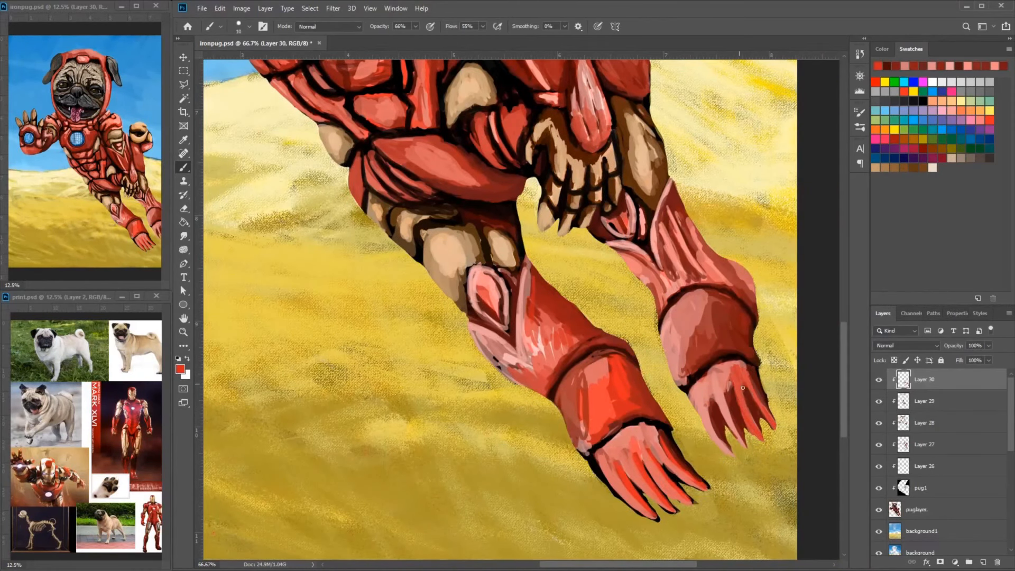
- Refine the far foot's toes with sampled pink highlights and dark red shading down to the tips
{"action": "left_click", "coordinate": [702, 397], "text": "alt"}
{"action": "mouse_move", "coordinate": [701, 416]}
{"action": "left_mouse_down"}
{"action": "mouse_move", "coordinate": [695, 389]}
{"action": "mouse_move", "coordinate": [741, 444]}
{"action": "left_mouse_up"}
{"action": "left_click", "coordinate": [595, 421], "text": "alt"}
{"action": "left_click", "coordinate": [703, 388], "text": "alt"}
{"action": "left_click_drag", "start_coordinate": [700, 397], "coordinate": [732, 453]}
{"action": "mouse_move", "coordinate": [714, 372]}
{"action": "left_mouse_down"}
{"action": "mouse_move", "coordinate": [738, 390]}
{"action": "mouse_move", "coordinate": [761, 439]}
{"action": "left_mouse_up"}
{"action": "mouse_move", "coordinate": [739, 373]}
{"action": "left_mouse_down"}
{"action": "mouse_move", "coordinate": [773, 426]}
{"action": "mouse_move", "coordinate": [710, 406]}
{"action": "left_mouse_up"}
{"action": "left_click", "coordinate": [713, 283], "text": "alt"}
{"action": "mouse_move", "coordinate": [719, 286]}
{"action": "left_mouse_down"}
{"action": "mouse_move", "coordinate": [768, 419]}
{"action": "mouse_move", "coordinate": [741, 324]}
{"action": "left_mouse_up"}
{"action": "mouse_move", "coordinate": [760, 431]}
{"action": "left_mouse_down"}
{"action": "mouse_move", "coordinate": [749, 407]}
{"action": "mouse_move", "coordinate": [796, 465]}
{"action": "left_mouse_up"}
{"action": "left_click", "coordinate": [740, 400], "text": "alt"}
{"action": "mouse_move", "coordinate": [736, 409]}
{"action": "left_mouse_down"}
{"action": "mouse_move", "coordinate": [768, 431]}
{"action": "mouse_move", "coordinate": [750, 467]}
{"action": "left_mouse_up"}
{"action": "left_click", "coordinate": [746, 458], "text": "alt"}
{"action": "left_click_drag", "start_coordinate": [750, 431], "coordinate": [764, 476]}
{"action": "left_click_drag", "start_coordinate": [751, 423], "coordinate": [726, 321]}
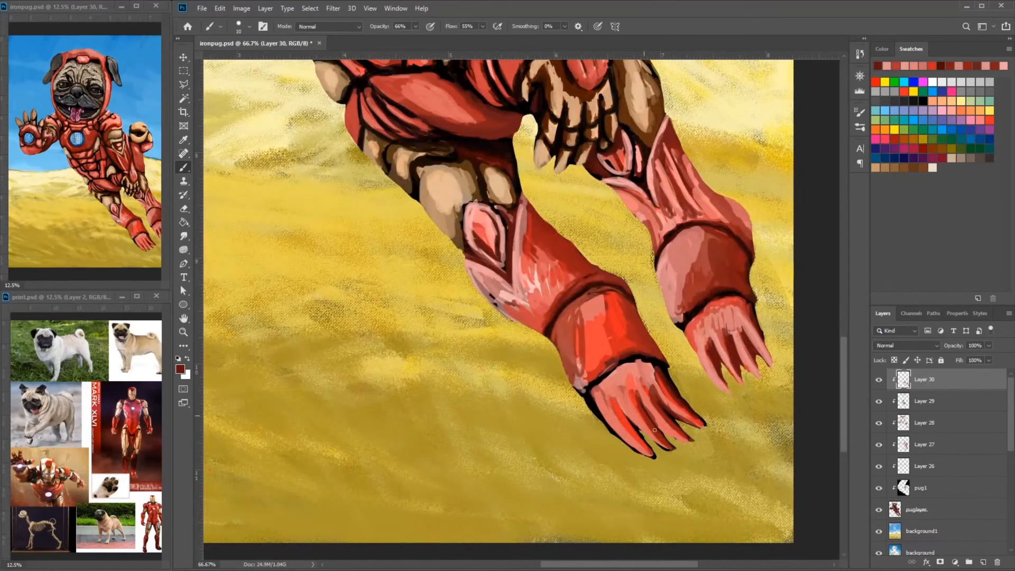
- Cover the black gaps between the near foot's toes with dark and bright red strokes
{"action": "left_click", "coordinate": [606, 347], "text": "alt"}
{"action": "left_click_drag", "start_coordinate": [610, 358], "coordinate": [594, 369]}
{"action": "left_click", "coordinate": [630, 390], "text": "alt"}
{"action": "left_click_drag", "start_coordinate": [628, 390], "coordinate": [645, 429]}
{"action": "left_click_drag", "start_coordinate": [665, 379], "coordinate": [698, 422]}
{"action": "left_click_drag", "start_coordinate": [639, 366], "coordinate": [647, 390]}
{"action": "left_click_drag", "start_coordinate": [621, 423], "coordinate": [652, 455]}
{"action": "left_click_drag", "start_coordinate": [615, 425], "coordinate": [625, 435]}
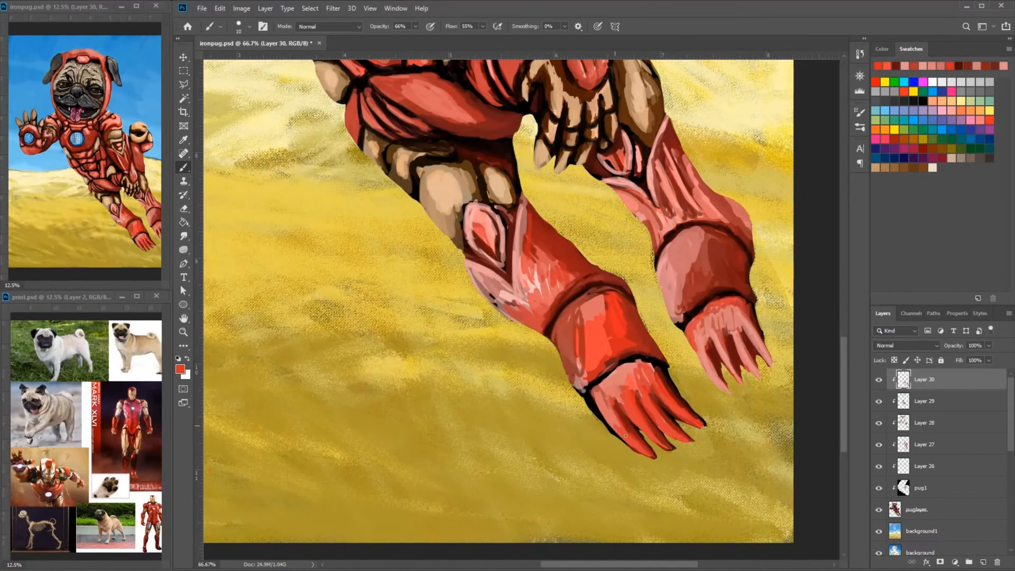
- Fill the black outer edge of the near foot with light red and brighten the toe bases
{"action": "left_click", "coordinate": [610, 394], "text": "alt"}
{"action": "left_click_drag", "start_coordinate": [605, 392], "coordinate": [615, 426]}
{"action": "left_click_drag", "start_coordinate": [607, 410], "coordinate": [632, 449]}
{"action": "left_click_drag", "start_coordinate": [592, 397], "coordinate": [602, 421]}
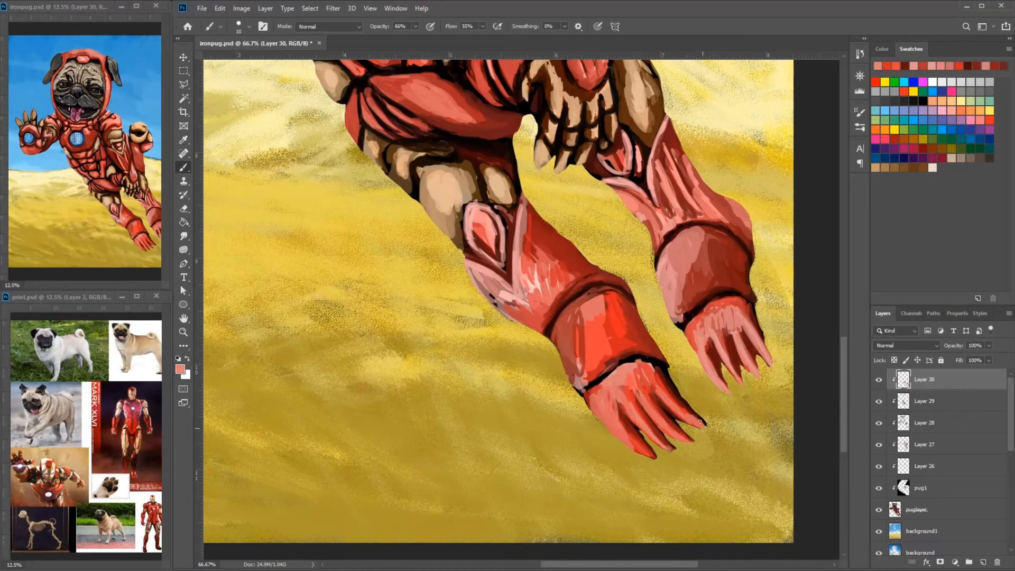
{"action": "left_click", "coordinate": [639, 363], "text": "alt"}
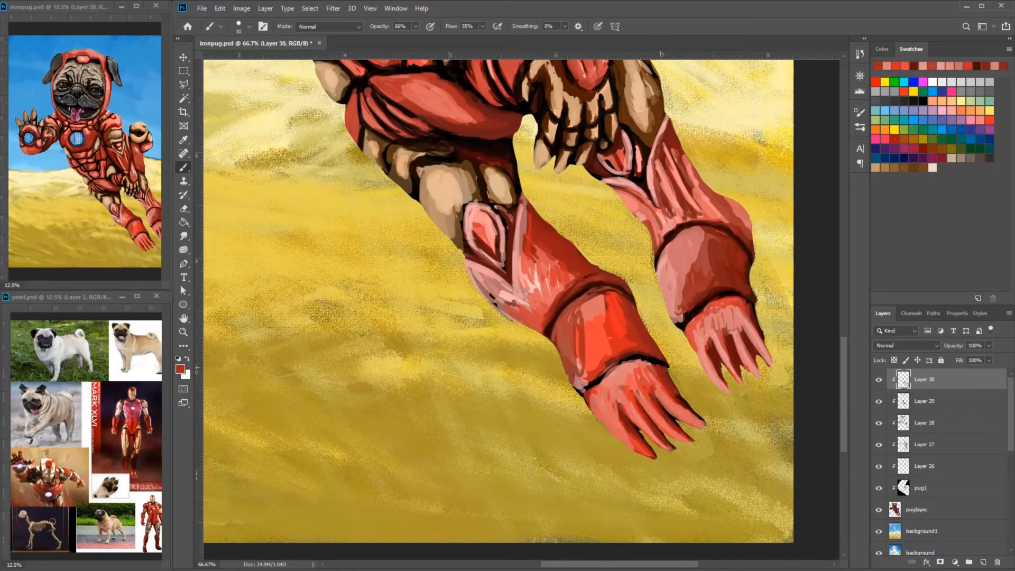
- Redefine the near foot's toes with dark red separations and pink strokes along the outer edges
{"action": "left_click", "coordinate": [674, 398], "text": "alt"}
{"action": "left_click", "coordinate": [634, 422], "text": "alt"}
{"action": "left_click_drag", "start_coordinate": [637, 431], "coordinate": [654, 458]}
{"action": "left_click_drag", "start_coordinate": [633, 399], "coordinate": [651, 427]}
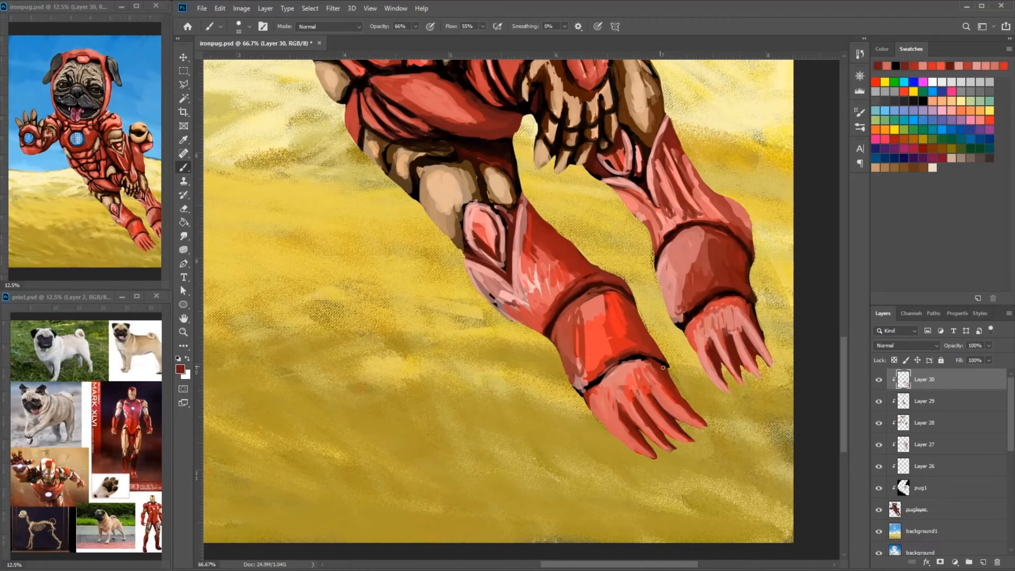
{"action": "left_click_drag", "start_coordinate": [662, 367], "coordinate": [609, 430]}
{"action": "left_click", "coordinate": [560, 383], "text": "alt"}
- Brighten the middle of the far ankle cuff with red strokes, using a 14-pixel brush
{"action": "right_click", "coordinate": [659, 325]}
{"action": "right_click", "coordinate": [696, 305]}
{"action": "mouse_move", "coordinate": [639, 333]}
{"action": "left_mouse_down"}
{"action": "mouse_move", "coordinate": [679, 299]}
{"action": "mouse_move", "coordinate": [687, 348]}
{"action": "left_mouse_up"}
{"action": "left_click", "coordinate": [692, 322], "text": "alt"}
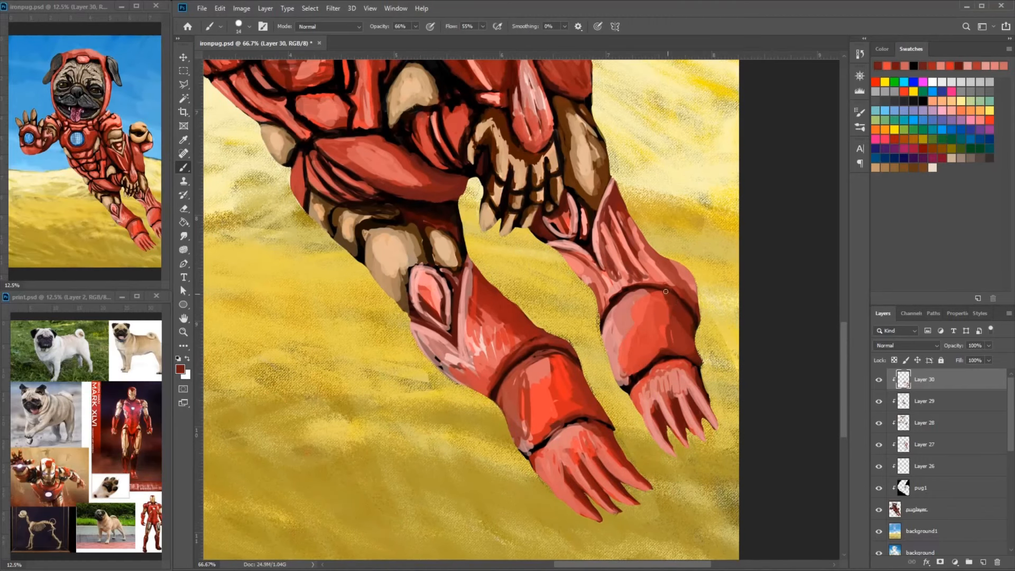
- Shade the red shin plate above the far ankle cuff with sampled dark red strokes
{"action": "left_click_drag", "start_coordinate": [693, 301], "coordinate": [637, 231]}
{"action": "left_click", "coordinate": [646, 248], "text": "alt"}
{"action": "left_click_drag", "start_coordinate": [652, 261], "coordinate": [622, 201]}
- Smooth the near shin plates with blended red and pink strokes, covering the streaky white highlights
{"action": "left_click_drag", "start_coordinate": [534, 317], "coordinate": [582, 343]}
{"action": "mouse_move", "coordinate": [476, 378]}
{"action": "left_mouse_down"}
{"action": "mouse_move", "coordinate": [524, 415]}
{"action": "mouse_move", "coordinate": [461, 355]}
{"action": "left_mouse_up"}
{"action": "left_click", "coordinate": [521, 404], "text": "alt"}
{"action": "left_click_drag", "start_coordinate": [532, 396], "coordinate": [515, 317]}
{"action": "left_click_drag", "start_coordinate": [538, 367], "coordinate": [549, 322]}
{"action": "left_click", "coordinate": [572, 347], "text": "alt"}
{"action": "mouse_move", "coordinate": [567, 362]}
{"action": "left_mouse_down"}
{"action": "mouse_move", "coordinate": [529, 304]}
{"action": "mouse_move", "coordinate": [544, 384]}
{"action": "mouse_move", "coordinate": [549, 328]}
{"action": "mouse_move", "coordinate": [529, 302]}
{"action": "left_mouse_up"}
{"action": "left_click", "coordinate": [538, 364], "text": "alt"}
{"action": "left_click", "coordinate": [561, 346], "text": "alt"}
{"action": "left_click_drag", "start_coordinate": [533, 312], "coordinate": [551, 390]}
{"action": "left_click", "coordinate": [629, 406], "text": "alt"}
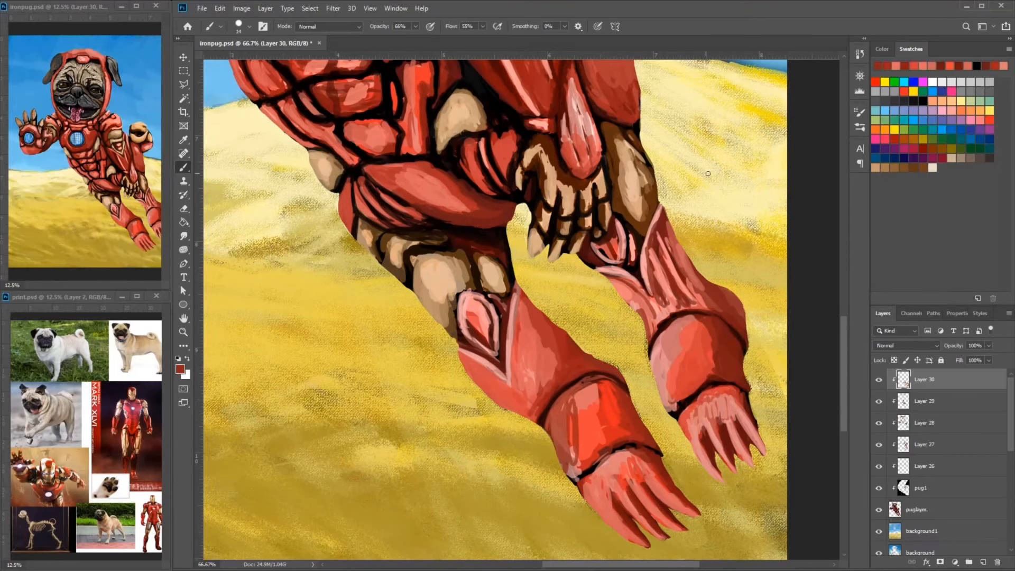
- Touch up the edges of the lower legs and the torso plates with sampled dark red strokes
{"action": "left_click_drag", "start_coordinate": [661, 296], "coordinate": [604, 395]}
{"action": "left_click", "coordinate": [682, 406], "text": "alt"}
{"action": "left_click_drag", "start_coordinate": [682, 407], "coordinate": [676, 394]}
{"action": "left_click_drag", "start_coordinate": [516, 435], "coordinate": [556, 457]}
{"action": "left_click_drag", "start_coordinate": [490, 410], "coordinate": [514, 434]}
{"action": "left_click_drag", "start_coordinate": [590, 197], "coordinate": [673, 287]}
{"action": "mouse_move", "coordinate": [601, 225]}
{"action": "left_mouse_down"}
{"action": "mouse_move", "coordinate": [638, 291]}
{"action": "mouse_move", "coordinate": [623, 301]}
{"action": "left_mouse_up"}
{"action": "left_click_drag", "start_coordinate": [603, 256], "coordinate": [612, 317]}
{"action": "left_click", "coordinate": [608, 293], "text": "alt"}
{"action": "mouse_move", "coordinate": [593, 227]}
{"action": "left_mouse_down"}
{"action": "mouse_move", "coordinate": [608, 299]}
{"action": "mouse_move", "coordinate": [599, 343]}
{"action": "left_mouse_up"}
{"action": "left_click", "coordinate": [603, 206], "text": "alt"}
{"action": "left_click", "coordinate": [598, 309], "text": "alt"}
- Paint light blue vertical and horizontal strokes over the round chest reactor
{"action": "mouse_move", "coordinate": [455, 222]}
{"action": "left_mouse_down"}
{"action": "mouse_move", "coordinate": [571, 320]}
{"action": "mouse_move", "coordinate": [444, 289]}
{"action": "left_mouse_up"}
{"action": "left_click", "coordinate": [463, 272], "text": "alt"}
{"action": "left_click", "coordinate": [431, 232], "text": "alt"}
{"action": "left_click_drag", "start_coordinate": [421, 229], "coordinate": [417, 284]}
{"action": "left_click_drag", "start_coordinate": [433, 233], "coordinate": [433, 293]}
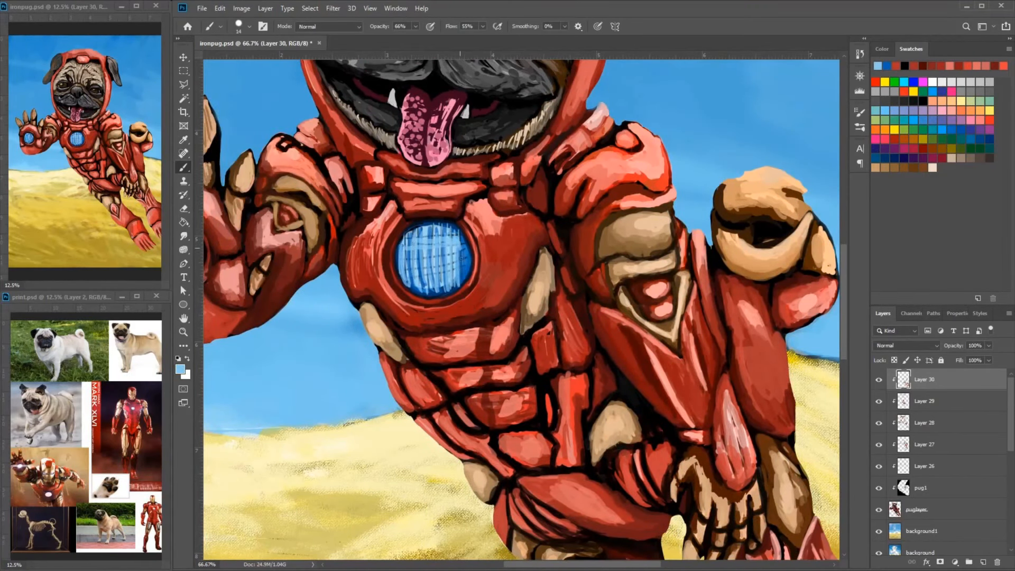
{"action": "left_click", "coordinate": [465, 279], "text": "alt"}
{"action": "left_click_drag", "start_coordinate": [416, 244], "coordinate": [464, 247]}
- Add a crosshatch of dark blue vertical and horizontal strokes inside the chest reactor
{"action": "key", "text": "ctrl+plus"}
{"action": "key", "text": "ctrl+plus"}
{"action": "left_click_drag", "start_coordinate": [357, 159], "coordinate": [561, 152]}
{"action": "left_click_drag", "start_coordinate": [411, 106], "coordinate": [422, 235]}
{"action": "left_click_drag", "start_coordinate": [447, 82], "coordinate": [451, 247]}
{"action": "left_click_drag", "start_coordinate": [501, 70], "coordinate": [504, 236]}
{"action": "left_click_drag", "start_coordinate": [524, 75], "coordinate": [536, 216]}
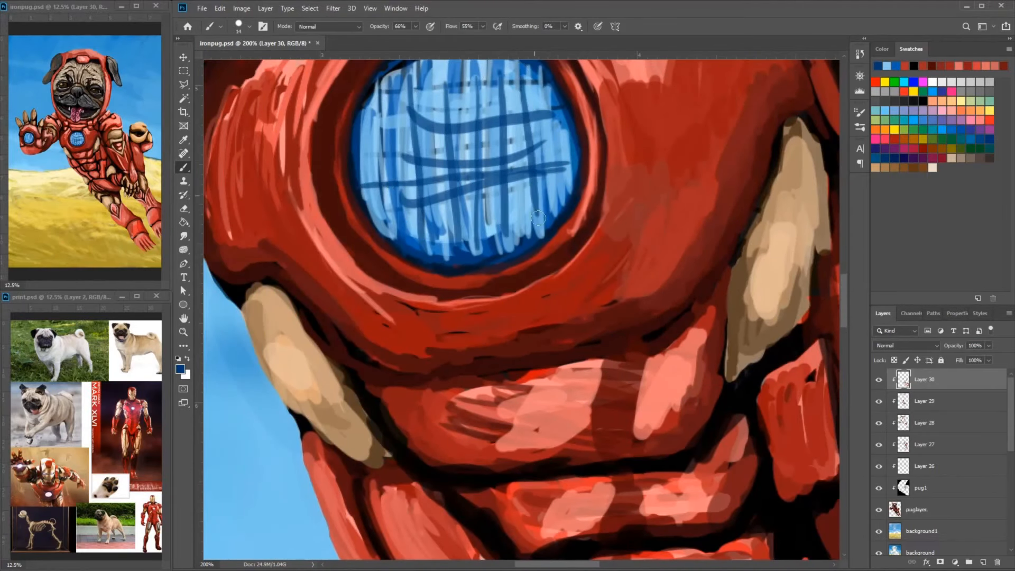
{"action": "left_click_drag", "start_coordinate": [461, 79], "coordinate": [467, 238]}
- Add light blue horizontal strokes across the upper half of the chest reactor
{"action": "left_click", "coordinate": [402, 119], "text": "alt"}
{"action": "left_click_drag", "start_coordinate": [360, 126], "coordinate": [570, 108]}
{"action": "left_click", "coordinate": [583, 128], "text": "alt"}
{"action": "mouse_move", "coordinate": [358, 153]}
{"action": "left_mouse_down"}
{"action": "mouse_move", "coordinate": [566, 129]}
{"action": "mouse_move", "coordinate": [604, 265]}
{"action": "left_mouse_up"}
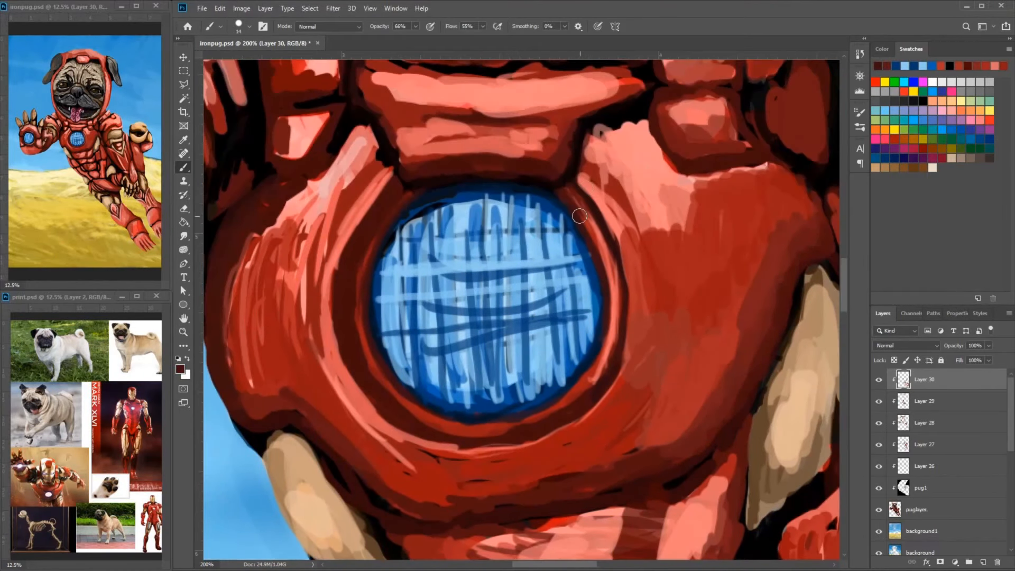
- Refine the ring around the chest reactor with sampled dark red and red strokes along its upper edges
{"action": "left_click", "coordinate": [612, 349], "text": "alt"}
{"action": "left_click_drag", "start_coordinate": [388, 218], "coordinate": [370, 257]}
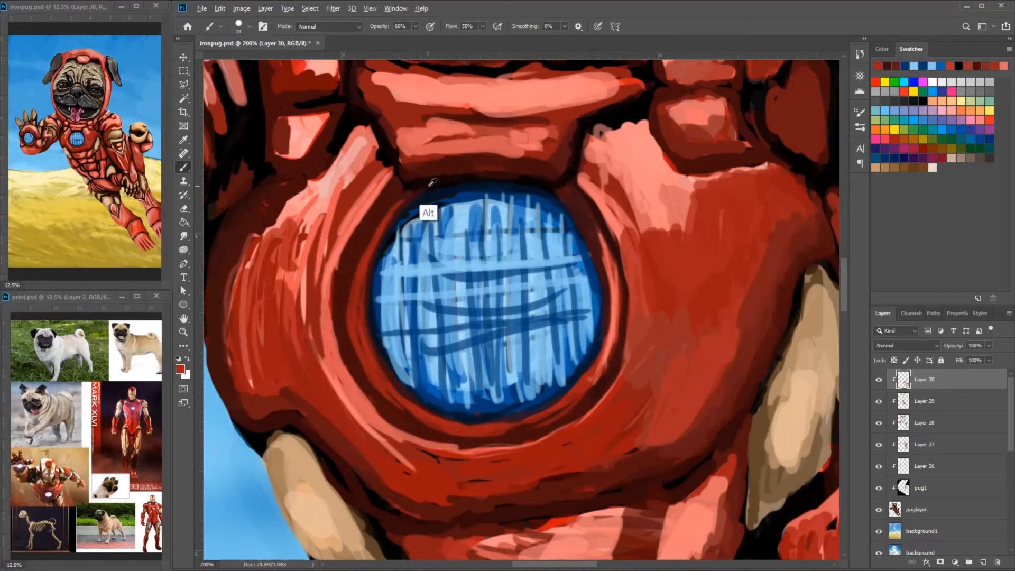
{"action": "left_click", "coordinate": [406, 191], "text": "alt"}
{"action": "left_click", "coordinate": [430, 182], "text": "alt"}
{"action": "left_click", "coordinate": [435, 191], "text": "alt"}
- Touch up the red plates around the chest and collar with sampled red strokes
{"action": "mouse_move", "coordinate": [595, 151]}
{"action": "left_mouse_down"}
{"action": "mouse_move", "coordinate": [675, 226]}
{"action": "mouse_move", "coordinate": [677, 268]}
{"action": "left_mouse_up"}
{"action": "left_click", "coordinate": [460, 218], "text": "alt"}
{"action": "mouse_move", "coordinate": [466, 241]}
{"action": "left_mouse_down"}
{"action": "mouse_move", "coordinate": [490, 295]}
{"action": "mouse_move", "coordinate": [536, 293]}
{"action": "left_mouse_up"}
{"action": "left_click", "coordinate": [608, 297], "text": "alt"}
{"action": "mouse_move", "coordinate": [602, 294]}
{"action": "left_mouse_down"}
{"action": "mouse_move", "coordinate": [497, 290]}
{"action": "mouse_move", "coordinate": [485, 270]}
{"action": "mouse_move", "coordinate": [548, 278]}
{"action": "mouse_move", "coordinate": [615, 357]}
{"action": "mouse_move", "coordinate": [669, 344]}
{"action": "left_mouse_up"}
{"action": "left_click", "coordinate": [722, 311], "text": "alt"}
{"action": "mouse_move", "coordinate": [750, 289]}
{"action": "left_mouse_down"}
{"action": "mouse_move", "coordinate": [623, 310]}
{"action": "mouse_move", "coordinate": [533, 292]}
{"action": "left_mouse_up"}
{"action": "mouse_move", "coordinate": [444, 253]}
{"action": "left_mouse_down"}
{"action": "mouse_move", "coordinate": [431, 294]}
{"action": "mouse_move", "coordinate": [395, 260]}
{"action": "mouse_move", "coordinate": [456, 307]}
{"action": "left_mouse_up"}
{"action": "left_click", "coordinate": [444, 271], "text": "alt"}
- Reinforce the dark outlines around the collar plates below the chin with black, using a 7-pixel brush
{"action": "left_click", "coordinate": [180, 369]}
{"action": "left_click", "coordinate": [618, 120]}
{"action": "left_click_drag", "start_coordinate": [418, 263], "coordinate": [446, 297]}
{"action": "mouse_move", "coordinate": [554, 276]}
{"action": "left_mouse_down"}
{"action": "mouse_move", "coordinate": [375, 361]}
{"action": "mouse_move", "coordinate": [447, 391]}
{"action": "left_mouse_up"}
{"action": "right_click", "coordinate": [423, 282]}
{"action": "mouse_move", "coordinate": [391, 328]}
{"action": "left_mouse_down"}
{"action": "mouse_move", "coordinate": [367, 281]}
{"action": "mouse_move", "coordinate": [370, 317]}
{"action": "left_mouse_up"}
{"action": "left_click", "coordinate": [374, 274], "text": "alt"}
{"action": "left_click", "coordinate": [609, 296], "text": "alt"}
{"action": "left_click", "coordinate": [606, 312]}
{"action": "left_click_drag", "start_coordinate": [709, 200], "coordinate": [629, 199]}
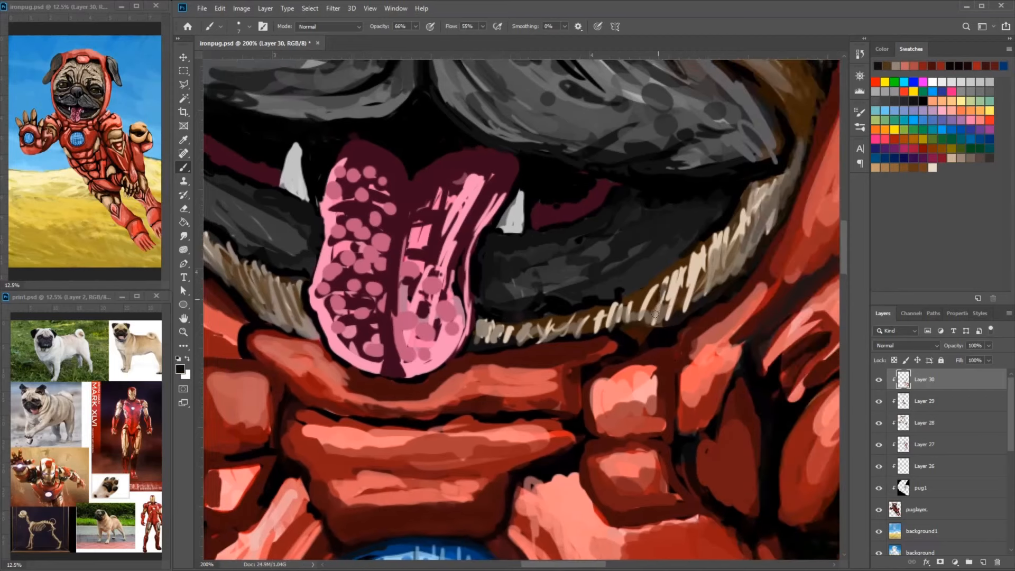
- Paint light pink lengthwise strokes down the plain half of the tongue, beside the half covered in round spots
{"action": "left_click_drag", "start_coordinate": [736, 236], "coordinate": [692, 296]}
{"action": "mouse_move", "coordinate": [705, 190]}
{"action": "left_mouse_down"}
{"action": "mouse_move", "coordinate": [597, 316]}
{"action": "mouse_move", "coordinate": [706, 280]}
{"action": "mouse_move", "coordinate": [622, 182]}
{"action": "left_mouse_up"}
{"action": "left_click_drag", "start_coordinate": [407, 182], "coordinate": [377, 223]}
{"action": "left_click", "coordinate": [394, 172], "text": "alt"}
{"action": "left_click_drag", "start_coordinate": [397, 164], "coordinate": [343, 212]}
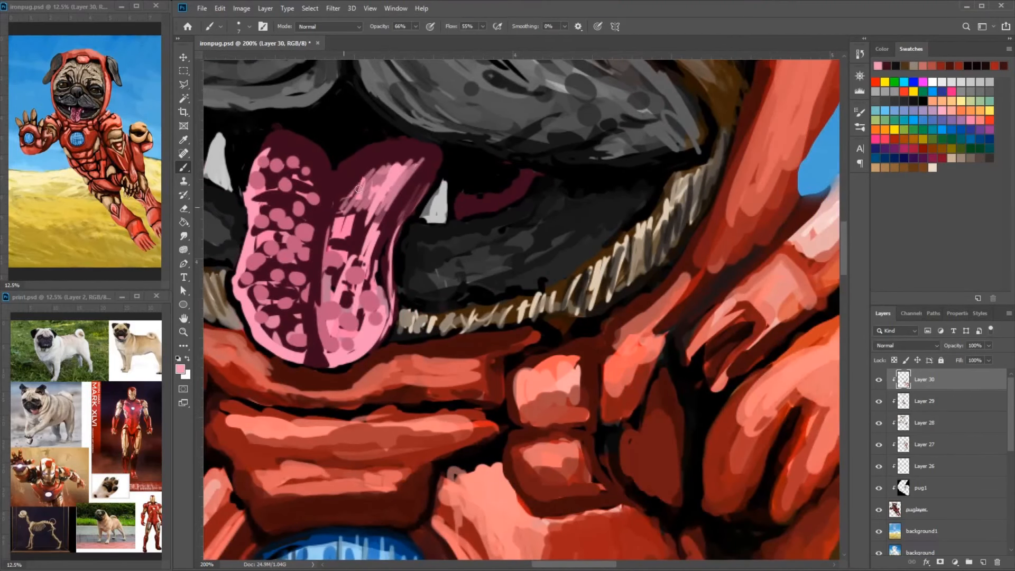
{"action": "left_click_drag", "start_coordinate": [383, 179], "coordinate": [348, 304]}
{"action": "left_click_drag", "start_coordinate": [388, 232], "coordinate": [385, 319]}
- Clean up the tongue's lower tip and outer edge with black and light pink strokes
{"action": "left_click", "coordinate": [312, 378], "text": "alt"}
{"action": "left_click_drag", "start_coordinate": [349, 365], "coordinate": [311, 370]}
{"action": "left_click", "coordinate": [241, 344], "text": "alt"}
{"action": "left_click_drag", "start_coordinate": [245, 334], "coordinate": [268, 361]}
{"action": "left_click", "coordinate": [242, 296], "text": "alt"}
{"action": "left_click_drag", "start_coordinate": [234, 290], "coordinate": [238, 278]}
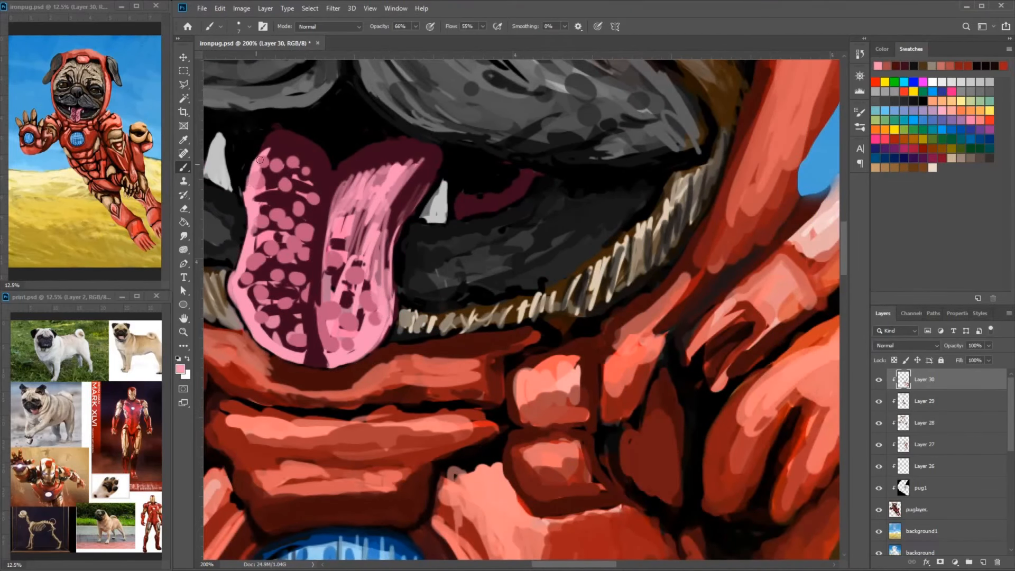
- Blend the round spots on the tongue's spotted half with pink lengthwise strokes
{"action": "left_click_drag", "start_coordinate": [260, 159], "coordinate": [251, 200]}
{"action": "left_click_drag", "start_coordinate": [285, 171], "coordinate": [309, 253]}
{"action": "left_click_drag", "start_coordinate": [265, 211], "coordinate": [280, 296]}
{"action": "left_click", "coordinate": [316, 275], "text": "alt"}
{"action": "mouse_move", "coordinate": [308, 251]}
{"action": "left_mouse_down"}
{"action": "mouse_move", "coordinate": [302, 362]}
{"action": "mouse_move", "coordinate": [269, 226]}
{"action": "left_mouse_up"}
- Texture the tongue with short pink cross strokes and lengthwise strokes down both halves
{"action": "mouse_move", "coordinate": [320, 200]}
{"action": "left_mouse_down"}
{"action": "mouse_move", "coordinate": [281, 183]}
{"action": "mouse_move", "coordinate": [390, 207]}
{"action": "left_mouse_up"}
{"action": "left_click_drag", "start_coordinate": [328, 218], "coordinate": [383, 230]}
{"action": "left_click_drag", "start_coordinate": [341, 187], "coordinate": [396, 193]}
{"action": "left_click_drag", "start_coordinate": [352, 302], "coordinate": [386, 302]}
{"action": "left_click_drag", "start_coordinate": [376, 200], "coordinate": [339, 343]}
{"action": "left_click", "coordinate": [341, 311], "text": "alt"}
{"action": "mouse_move", "coordinate": [390, 283]}
{"action": "left_mouse_down"}
{"action": "mouse_move", "coordinate": [338, 360]}
{"action": "mouse_move", "coordinate": [349, 270]}
{"action": "left_mouse_up"}
{"action": "mouse_move", "coordinate": [317, 235]}
{"action": "left_mouse_down"}
{"action": "mouse_move", "coordinate": [304, 333]}
{"action": "mouse_move", "coordinate": [312, 325]}
{"action": "left_mouse_up"}
{"action": "left_click_drag", "start_coordinate": [288, 277], "coordinate": [275, 344]}
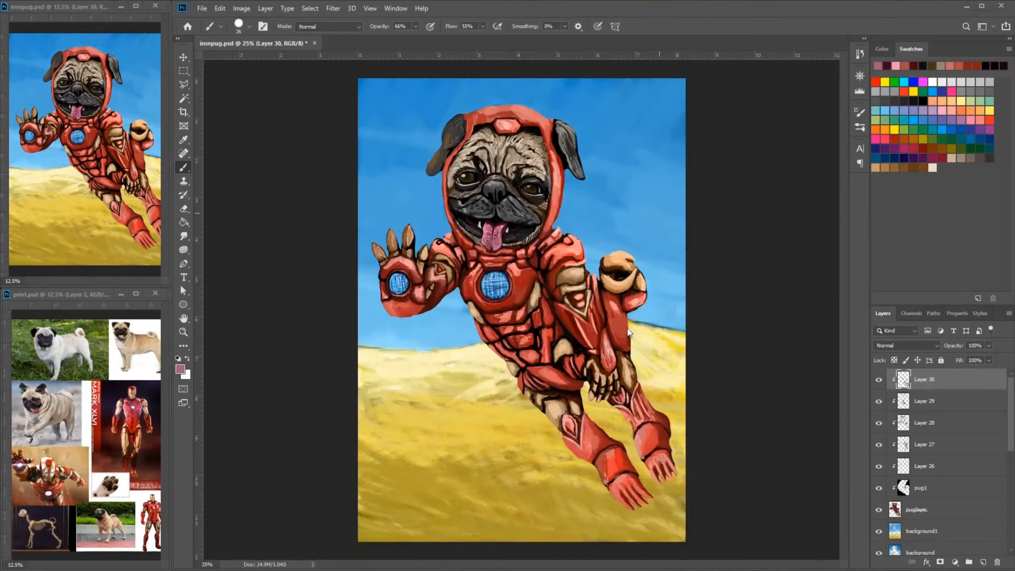
- Smooth the red forearm below the gold fist with blended light red strokes and dark red shading along its edges
{"action": "scroll", "coordinate": [616, 259], "scroll_direction": "up", "scroll_amount": 3}
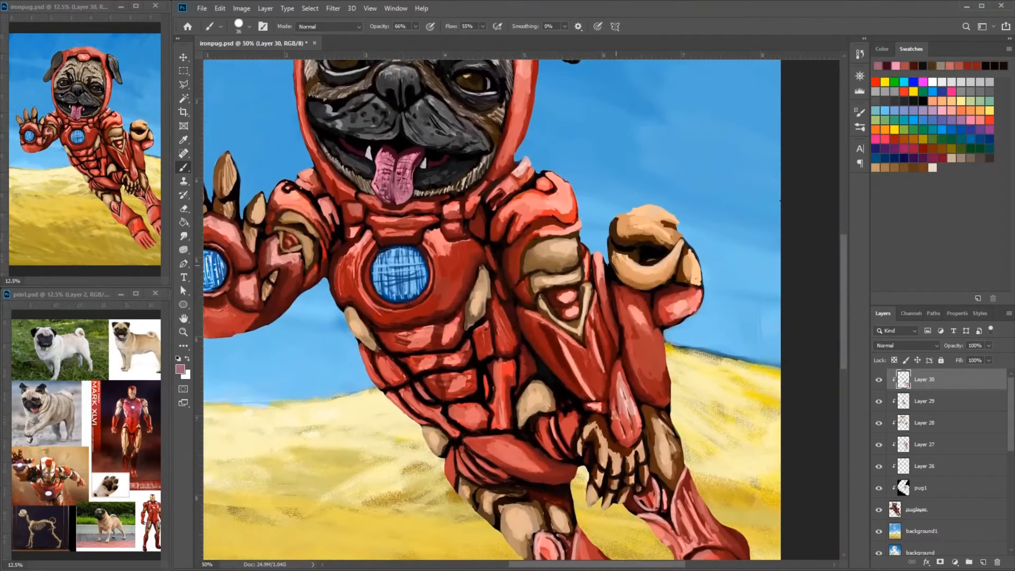
{"action": "left_click", "coordinate": [674, 302], "text": "alt"}
{"action": "left_click_drag", "start_coordinate": [632, 302], "coordinate": [657, 358]}
{"action": "left_click", "coordinate": [649, 322], "text": "alt"}
{"action": "left_click_drag", "start_coordinate": [648, 311], "coordinate": [666, 362]}
{"action": "left_click", "coordinate": [639, 306], "text": "alt"}
{"action": "left_click_drag", "start_coordinate": [632, 301], "coordinate": [632, 361]}
{"action": "left_click", "coordinate": [636, 341], "text": "alt"}
{"action": "left_click", "coordinate": [675, 397], "text": "alt"}
{"action": "left_click_drag", "start_coordinate": [641, 295], "coordinate": [662, 335]}
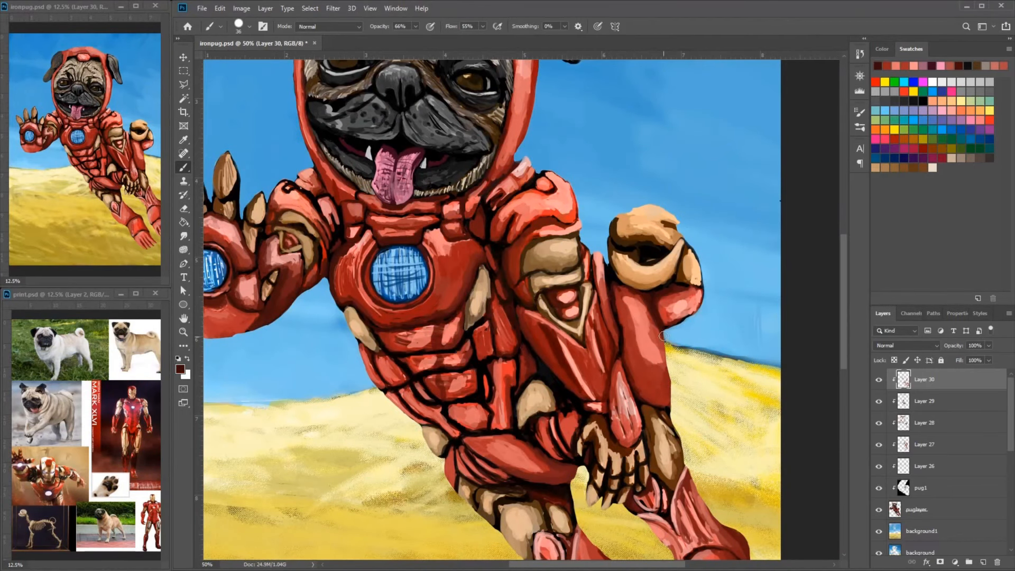
{"action": "left_click_drag", "start_coordinate": [618, 284], "coordinate": [652, 403]}
- Smooth the far foot and its ankle cuff with red strokes and dark red edge shading, using a 17-pixel brush
{"action": "left_click_drag", "start_coordinate": [661, 407], "coordinate": [629, 274]}
{"action": "left_click_drag", "start_coordinate": [711, 453], "coordinate": [723, 513]}
{"action": "left_click", "coordinate": [706, 479], "text": "alt"}
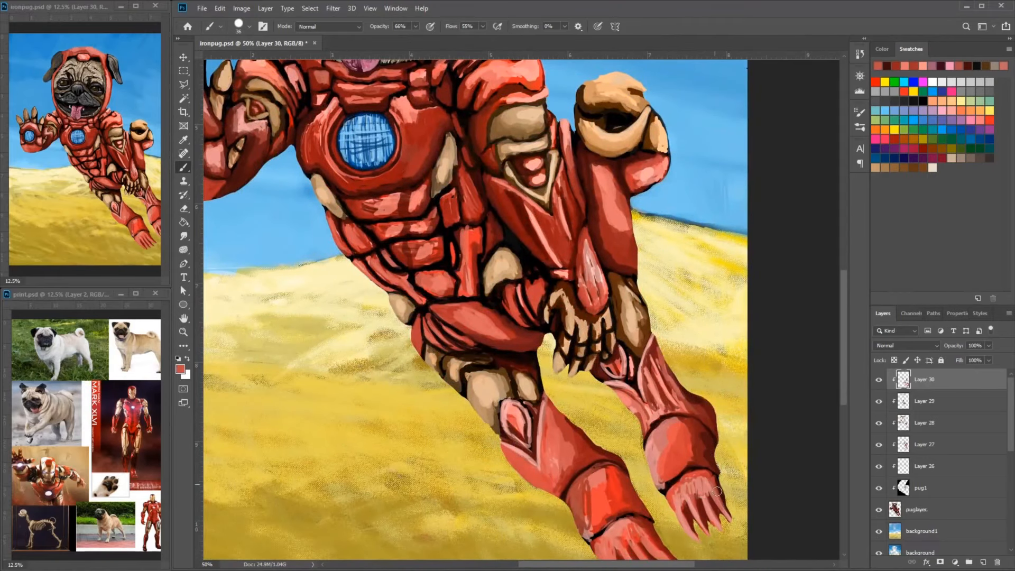
{"action": "left_click_drag", "start_coordinate": [721, 429], "coordinate": [712, 380]}
{"action": "right_click", "coordinate": [712, 380]}
{"action": "left_click_drag", "start_coordinate": [779, 406], "coordinate": [774, 406]}
{"action": "key", "text": "Return"}
{"action": "left_click_drag", "start_coordinate": [691, 436], "coordinate": [697, 456]}
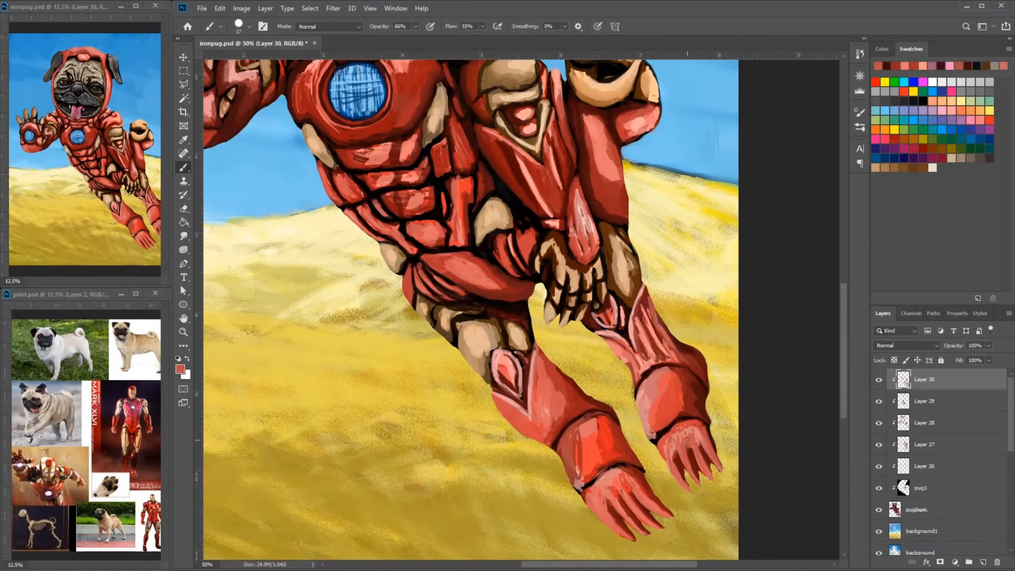
{"action": "left_click", "coordinate": [668, 372], "text": "alt"}
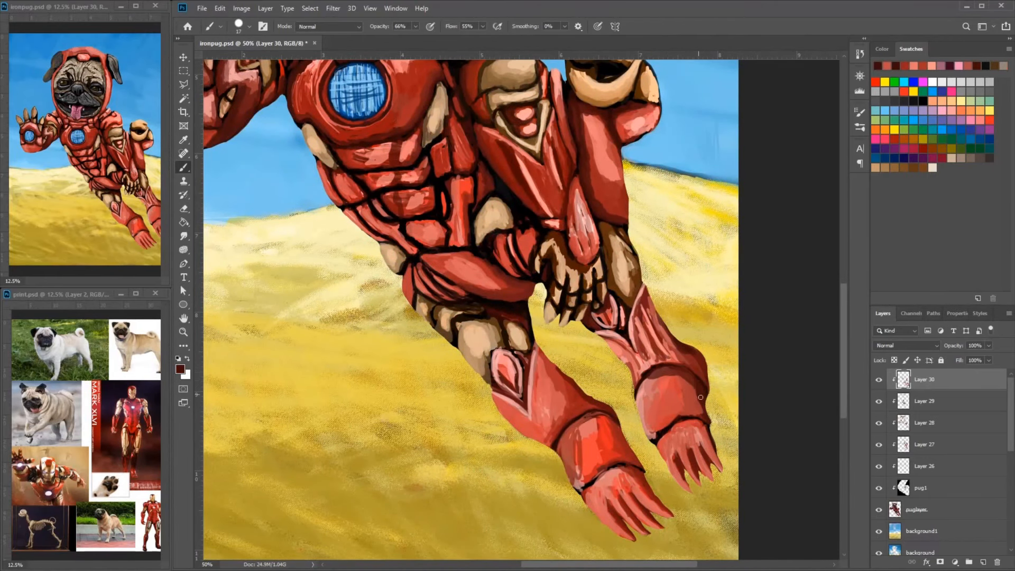
{"action": "left_click_drag", "start_coordinate": [693, 416], "coordinate": [689, 397]}
- Blend the near shin and ankle cuff with sampled darker reds, covering the bright red patches
{"action": "left_click_drag", "start_coordinate": [631, 456], "coordinate": [641, 438]}
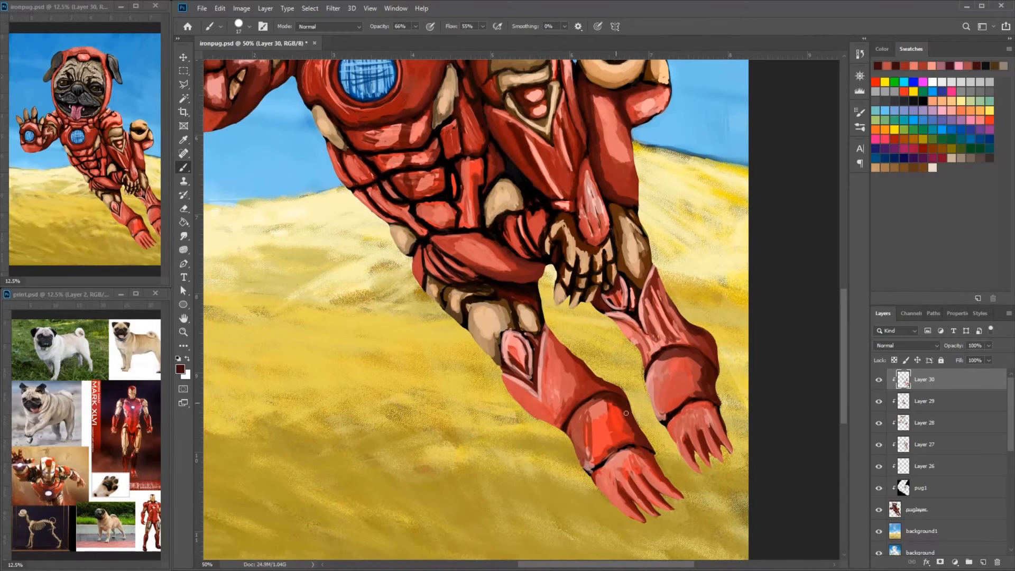
{"action": "left_click", "coordinate": [566, 361], "text": "alt"}
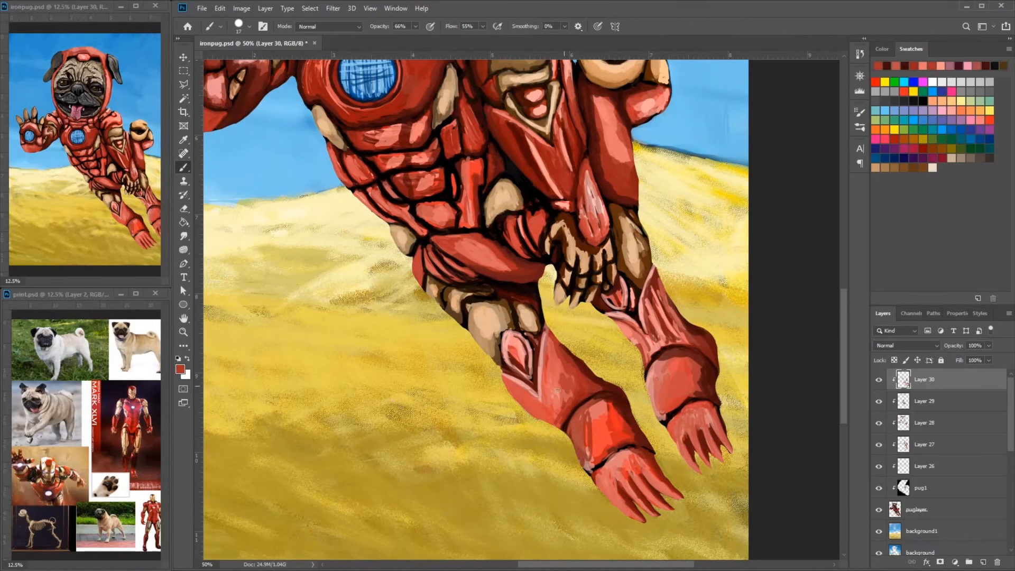
{"action": "left_click", "coordinate": [582, 428], "text": "alt"}
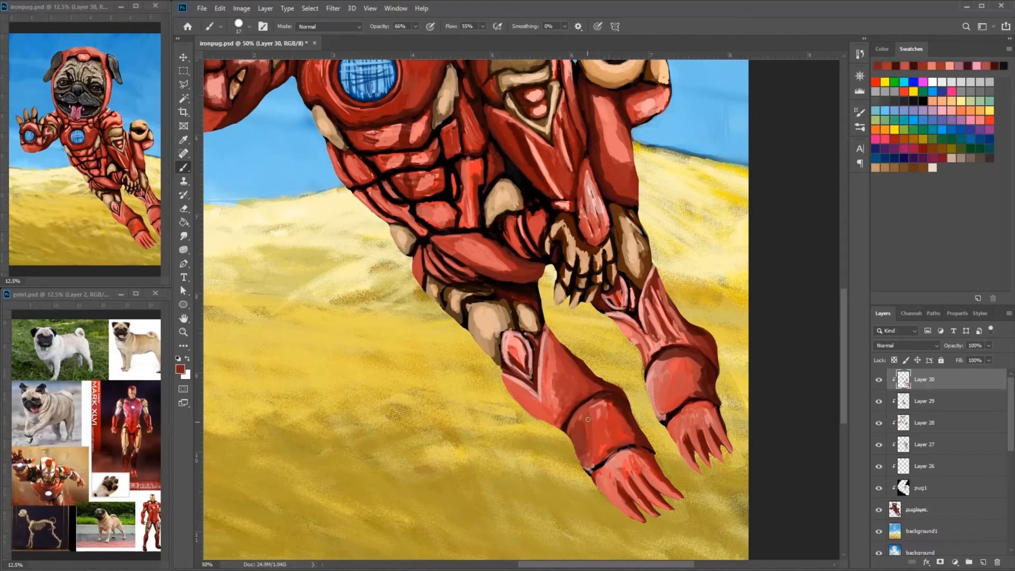
- Smooth the near foot and the bases of its toes with sampled red strokes
{"action": "left_click", "coordinate": [597, 466], "text": "alt"}
{"action": "mouse_move", "coordinate": [584, 455]}
{"action": "left_mouse_down"}
{"action": "mouse_move", "coordinate": [613, 503]}
{"action": "mouse_move", "coordinate": [646, 508]}
{"action": "left_mouse_up"}
{"action": "left_click", "coordinate": [601, 478], "text": "alt"}
{"action": "left_click", "coordinate": [626, 482], "text": "alt"}
{"action": "left_click", "coordinate": [631, 463], "text": "alt"}
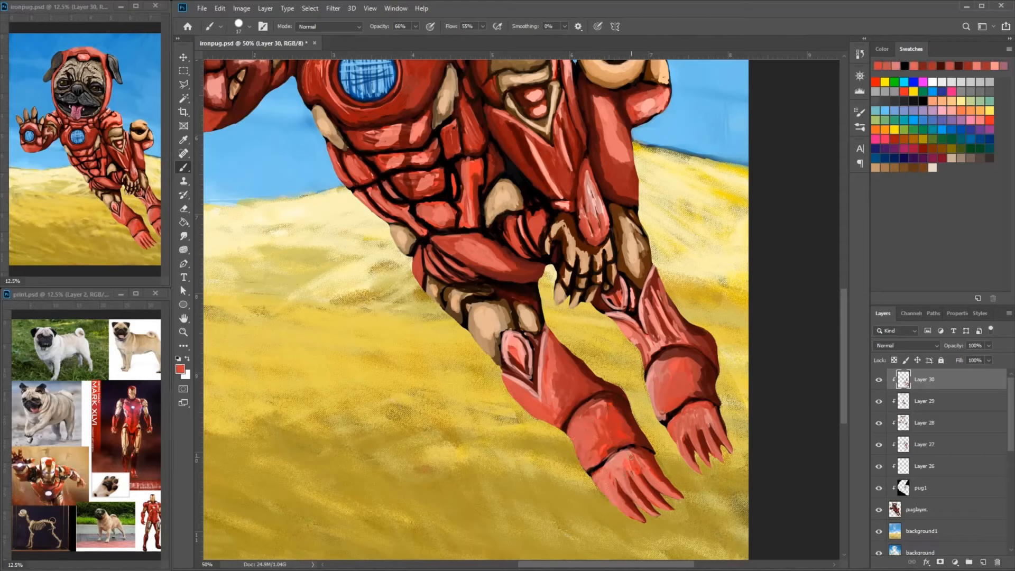
{"action": "left_click", "coordinate": [595, 470], "text": "alt"}
{"action": "mouse_move", "coordinate": [600, 474]}
{"action": "left_mouse_down"}
{"action": "mouse_move", "coordinate": [624, 510]}
{"action": "mouse_move", "coordinate": [614, 503]}
{"action": "left_mouse_up"}
- Add light pink highlight strokes along the near foot's toes
{"action": "left_click", "coordinate": [530, 390], "text": "alt"}
{"action": "left_click", "coordinate": [506, 377], "text": "alt"}
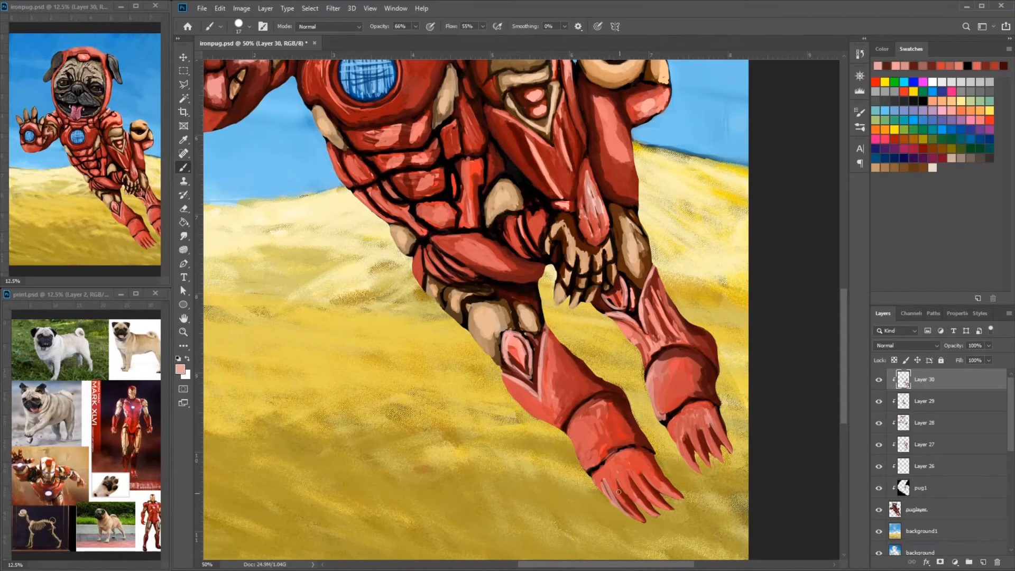
{"action": "left_click_drag", "start_coordinate": [645, 465], "coordinate": [674, 494]}
{"action": "left_click", "coordinate": [639, 470], "text": "alt"}
{"action": "mouse_move", "coordinate": [640, 461]}
{"action": "left_mouse_down"}
{"action": "mouse_move", "coordinate": [620, 469]}
{"action": "mouse_move", "coordinate": [665, 483]}
{"action": "left_mouse_up"}
- Blend the far shin and ankle cuff with red strokes and darken the outer edge down to the foot
{"action": "left_click_drag", "start_coordinate": [667, 465], "coordinate": [507, 410]}
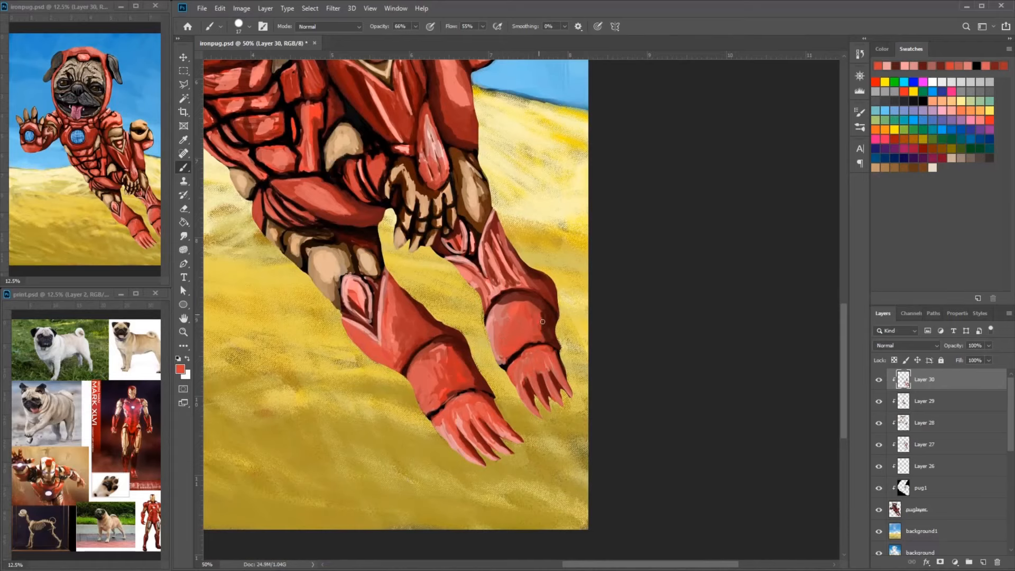
{"action": "left_click", "coordinate": [541, 298], "text": "alt"}
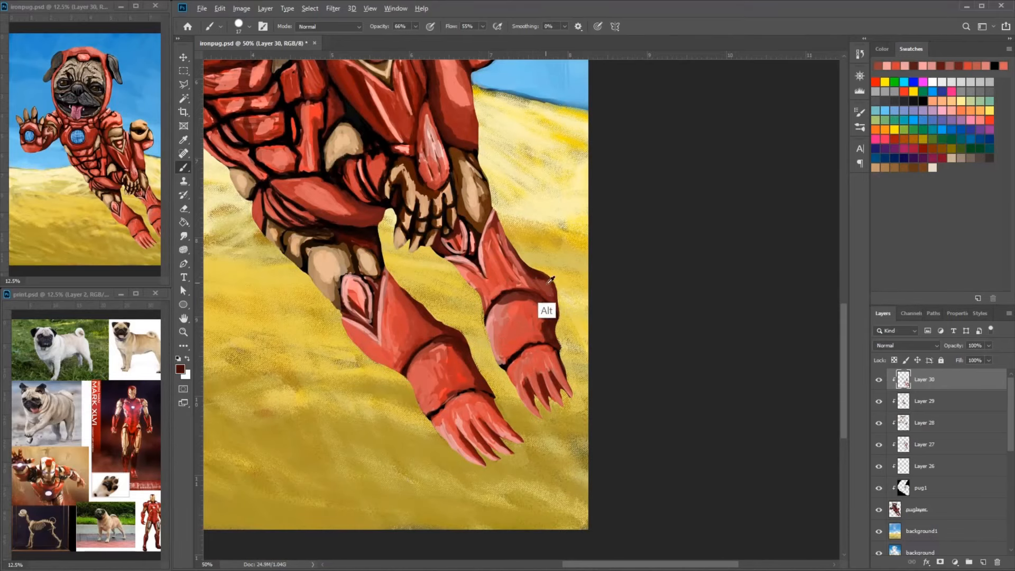
{"action": "left_click_drag", "start_coordinate": [554, 355], "coordinate": [569, 387]}
- Shade the large red hip plate and the ribbed plates beside it with sampled dark red strokes
{"action": "left_click_drag", "start_coordinate": [507, 229], "coordinate": [567, 404]}
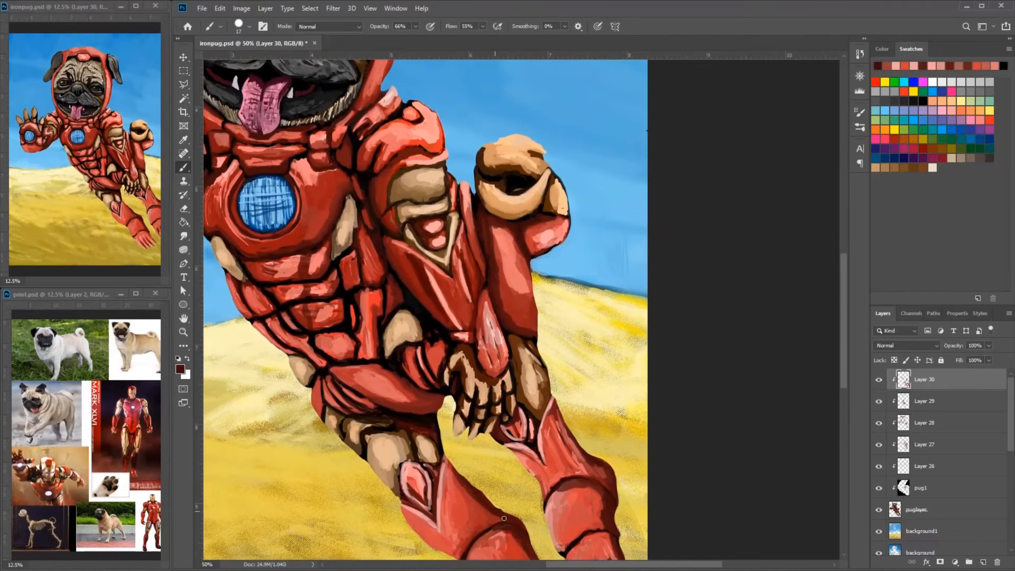
{"action": "left_click_drag", "start_coordinate": [504, 518], "coordinate": [509, 423]}
{"action": "left_click_drag", "start_coordinate": [433, 296], "coordinate": [530, 373]}
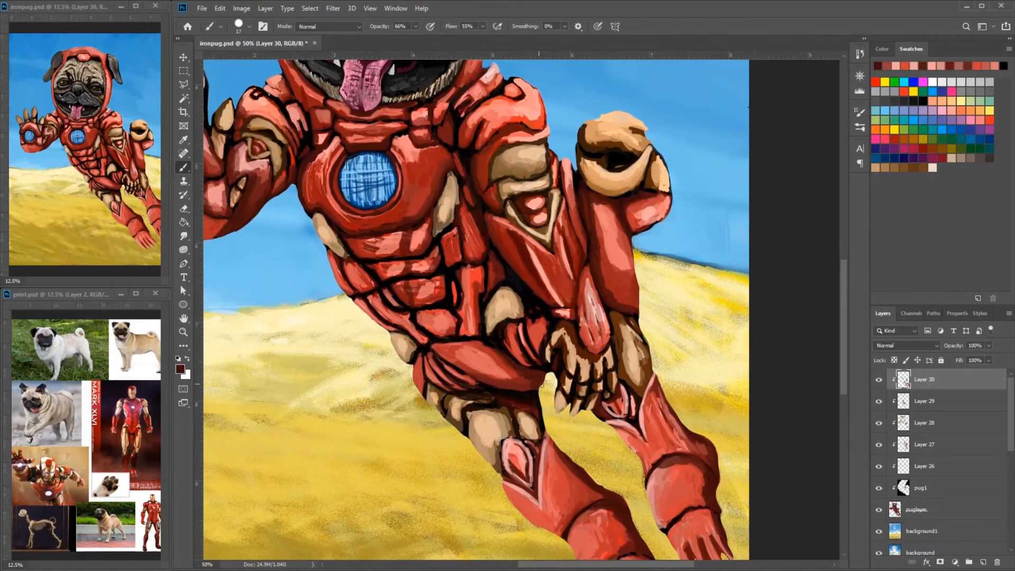
{"action": "left_click", "coordinate": [503, 324], "text": "alt"}
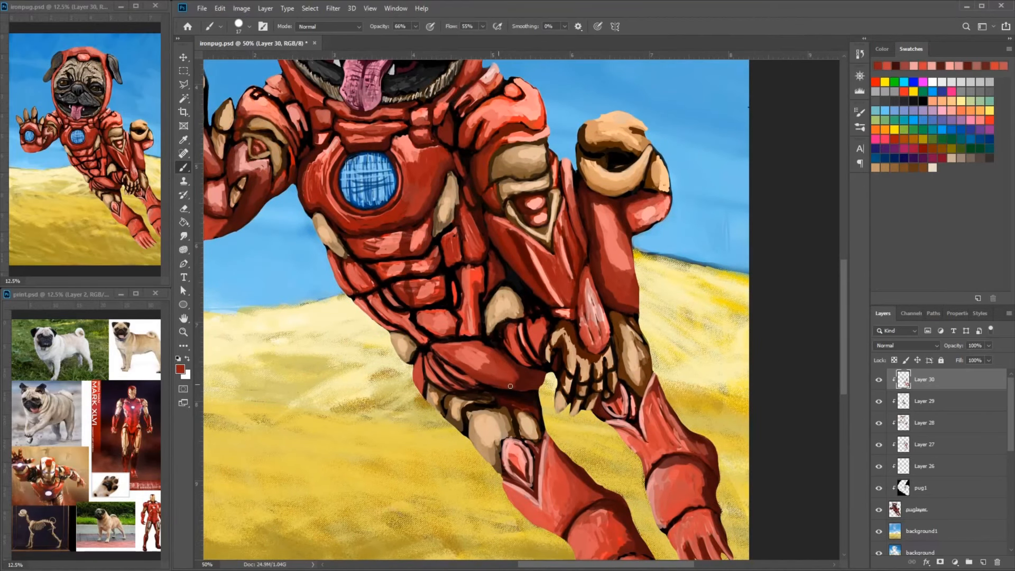
{"action": "left_click_drag", "start_coordinate": [510, 385], "coordinate": [554, 362]}
{"action": "left_click", "coordinate": [515, 332], "text": "alt"}
{"action": "left_click_drag", "start_coordinate": [487, 324], "coordinate": [516, 350]}
{"action": "left_click", "coordinate": [527, 361], "text": "alt"}
- Blend the abdominal plates with sampled red and dark red strokes
{"action": "left_click", "coordinate": [618, 326], "text": "alt"}
{"action": "mouse_move", "coordinate": [539, 264]}
{"action": "left_mouse_down"}
{"action": "mouse_move", "coordinate": [610, 336]}
{"action": "mouse_move", "coordinate": [529, 369]}
{"action": "mouse_move", "coordinate": [559, 378]}
{"action": "left_mouse_up"}
{"action": "left_click", "coordinate": [574, 333], "text": "alt"}
{"action": "left_click", "coordinate": [536, 365], "text": "alt"}
{"action": "left_click", "coordinate": [534, 331], "text": "alt"}
{"action": "left_click", "coordinate": [536, 363], "text": "alt"}
{"action": "left_click", "coordinate": [555, 338], "text": "alt"}
{"action": "mouse_move", "coordinate": [565, 364]}
{"action": "left_mouse_down"}
{"action": "mouse_move", "coordinate": [548, 379]}
{"action": "mouse_move", "coordinate": [550, 346]}
{"action": "left_mouse_up"}
{"action": "left_click", "coordinate": [571, 353], "text": "alt"}
{"action": "left_click_drag", "start_coordinate": [568, 365], "coordinate": [562, 380]}
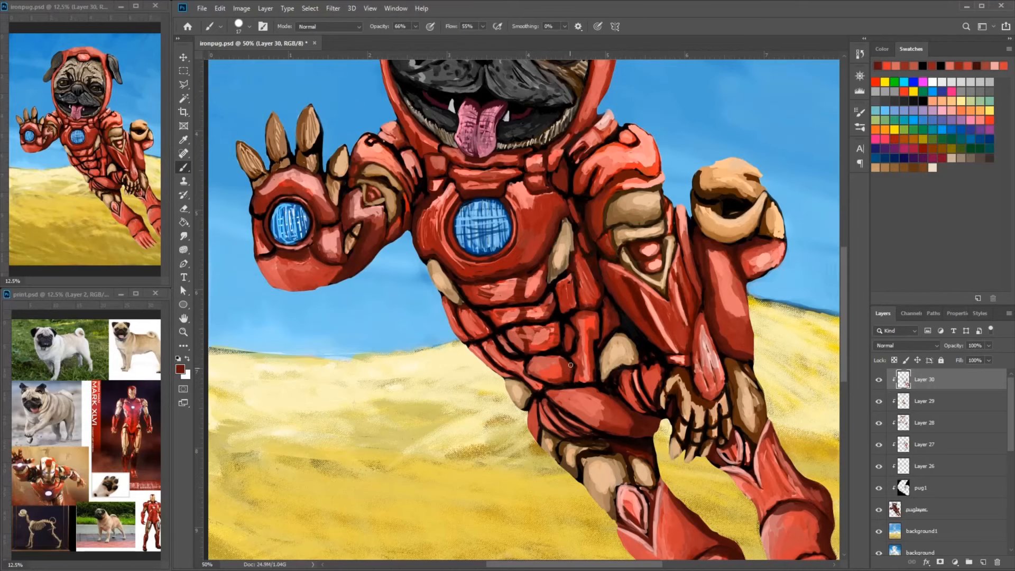
{"action": "left_click_drag", "start_coordinate": [598, 298], "coordinate": [594, 288]}
- Erase the stray edges around the thigh, far leg and near shin on puglayer
{"action": "key", "text": "d"}
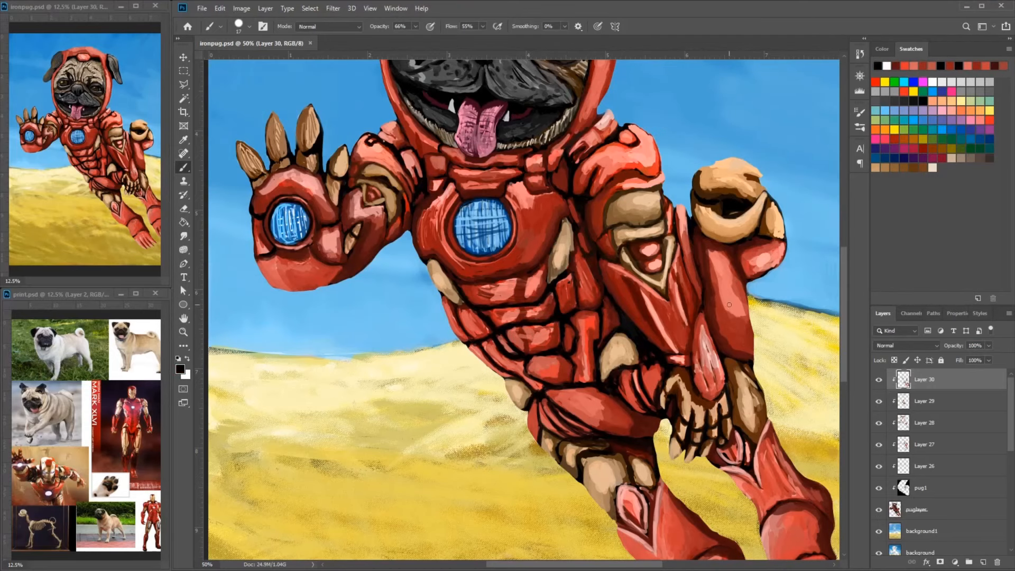
{"action": "key", "text": "ctrl+plus"}
{"action": "left_click_drag", "start_coordinate": [634, 381], "coordinate": [528, 259]}
{"action": "left_click", "coordinate": [917, 509]}
{"action": "key", "text": "e"}
{"action": "right_click", "coordinate": [663, 455]}
{"action": "left_click", "coordinate": [654, 456]}
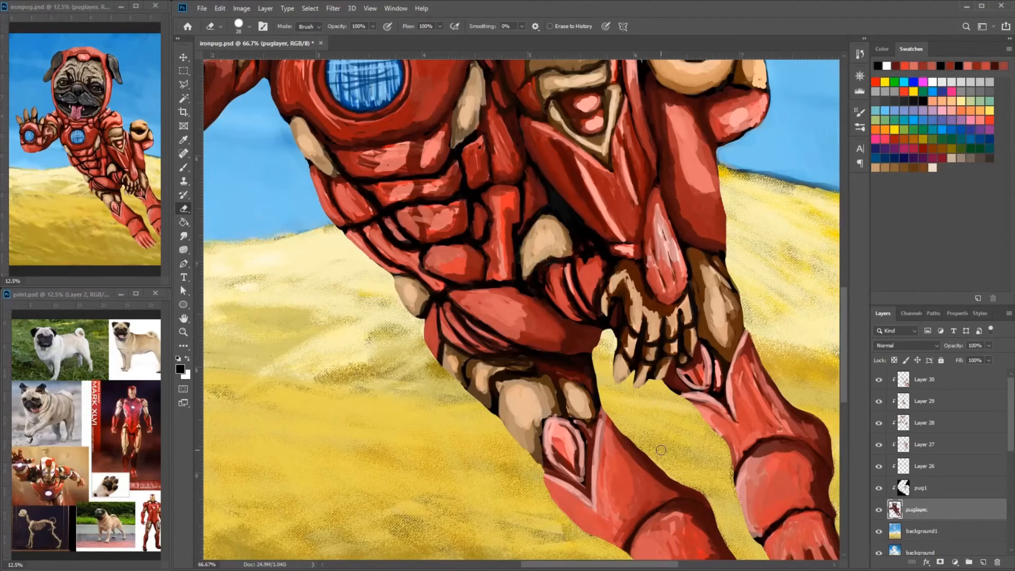
{"action": "left_click_drag", "start_coordinate": [679, 476], "coordinate": [650, 411]}
{"action": "mouse_move", "coordinate": [531, 441]}
{"action": "left_mouse_down"}
{"action": "mouse_move", "coordinate": [575, 471]}
{"action": "mouse_move", "coordinate": [526, 442]}
{"action": "left_mouse_up"}
{"action": "left_click_drag", "start_coordinate": [589, 492], "coordinate": [542, 420]}
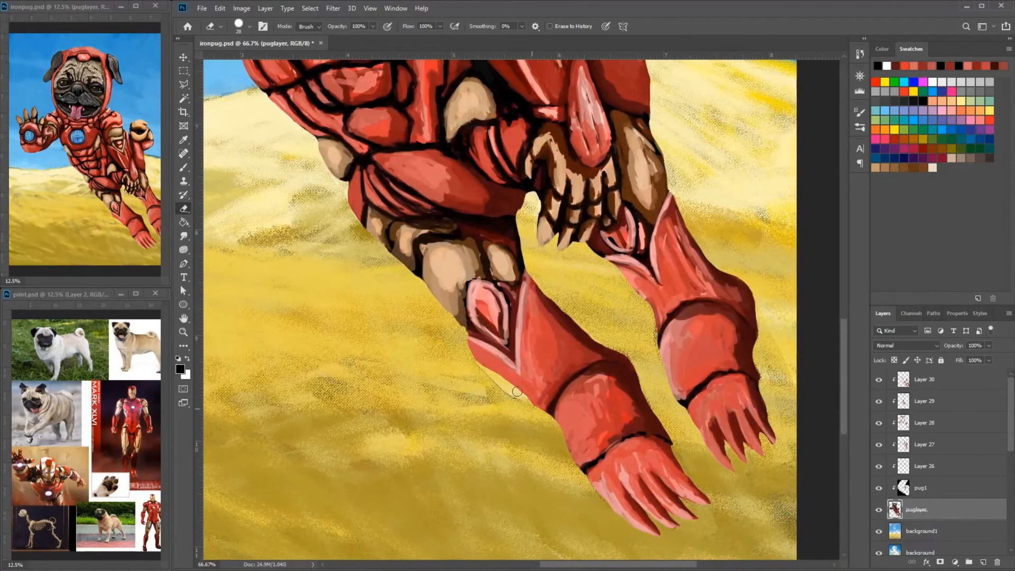
- Paint over the stray lines beside the near shin on background1 with sampled sand colors
{"action": "left_click", "coordinate": [922, 530]}
{"action": "key", "text": "b"}
{"action": "left_click", "coordinate": [522, 411], "text": "alt"}
{"action": "left_click_drag", "start_coordinate": [489, 372], "coordinate": [523, 400]}
{"action": "left_click", "coordinate": [476, 401], "text": "alt"}
{"action": "mouse_move", "coordinate": [508, 390]}
{"action": "left_mouse_down"}
{"action": "mouse_move", "coordinate": [449, 369]}
{"action": "mouse_move", "coordinate": [442, 329]}
{"action": "mouse_move", "coordinate": [388, 294]}
{"action": "left_mouse_up"}
- Switch to a larger textured brush and blend the sand beside the near leg on background1 with sampled yellows
{"action": "key", "text": "ctrl+minus"}
{"action": "key", "text": "ctrl+minus"}
{"action": "left_click", "coordinate": [249, 26]}
{"action": "right_click", "coordinate": [455, 299]}
{"action": "left_click", "coordinate": [423, 318], "text": "alt"}
{"action": "mouse_move", "coordinate": [444, 312]}
{"action": "left_mouse_down"}
{"action": "mouse_move", "coordinate": [394, 322]}
{"action": "mouse_move", "coordinate": [502, 354]}
{"action": "left_mouse_up"}
{"action": "left_click", "coordinate": [410, 351], "text": "alt"}
{"action": "left_click", "coordinate": [422, 317], "text": "alt"}
{"action": "left_click_drag", "start_coordinate": [422, 339], "coordinate": [494, 356]}
{"action": "left_click", "coordinate": [449, 288], "text": "alt"}
{"action": "mouse_move", "coordinate": [476, 312]}
{"action": "left_mouse_down"}
{"action": "mouse_move", "coordinate": [419, 290]}
{"action": "mouse_move", "coordinate": [476, 317]}
{"action": "left_mouse_up"}
{"action": "left_click", "coordinate": [465, 338], "text": "alt"}
{"action": "left_click_drag", "start_coordinate": [450, 322], "coordinate": [523, 382]}
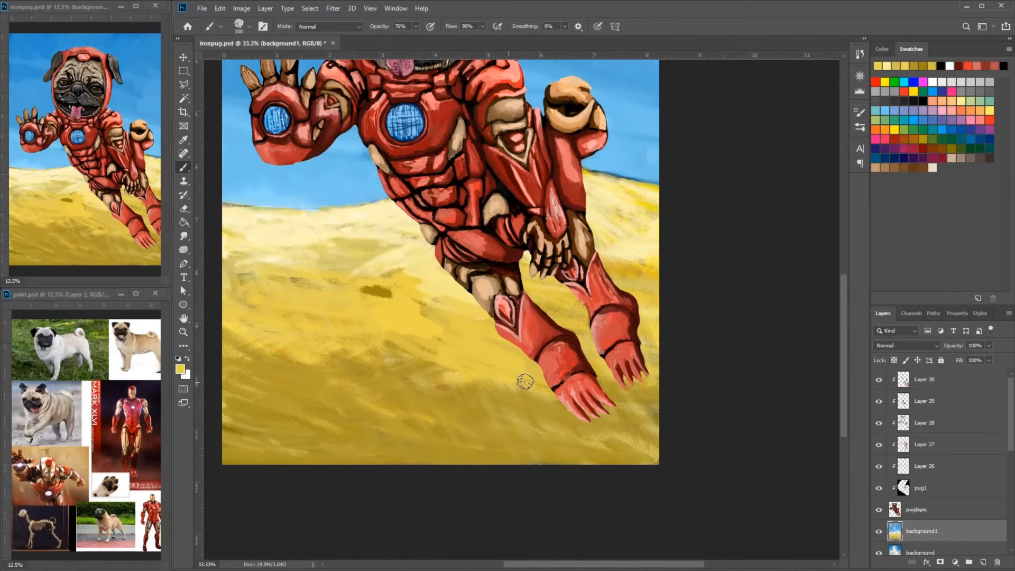
{"action": "left_click_drag", "start_coordinate": [388, 291], "coordinate": [265, 323]}
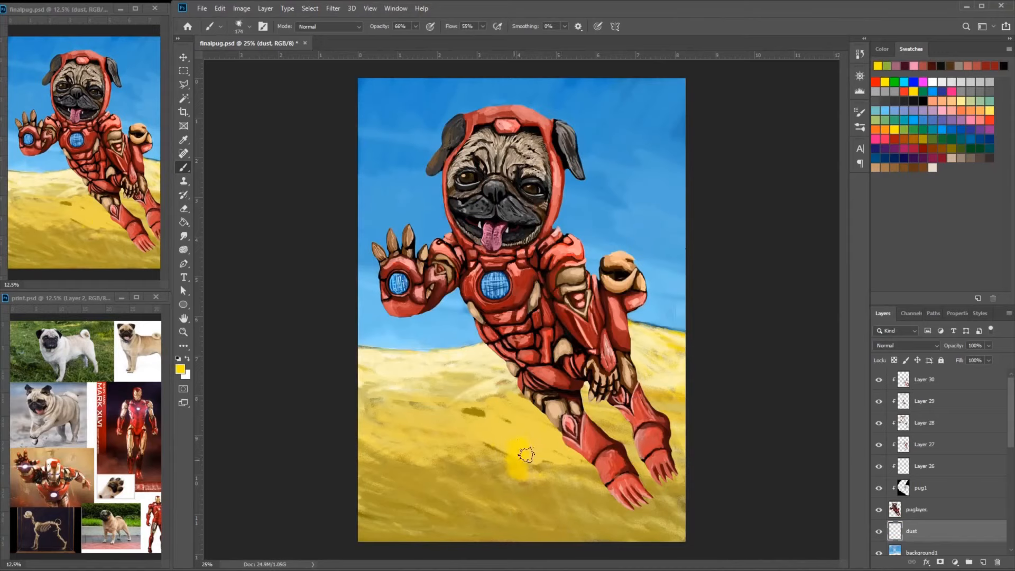
- Paint a bright yellow dust patch on the dust layer and extend it with pale yellow strokes
{"action": "left_click_drag", "start_coordinate": [525, 454], "coordinate": [566, 470]}
{"action": "left_click", "coordinate": [961, 101]}
{"action": "left_click_drag", "start_coordinate": [491, 434], "coordinate": [558, 469]}
- Choose another textured brush, enlarge it and spread pale yellow dust over the middle of the sand
{"action": "right_click", "coordinate": [542, 460]}
{"action": "scroll", "coordinate": [665, 534], "scroll_direction": "down", "scroll_amount": 5}
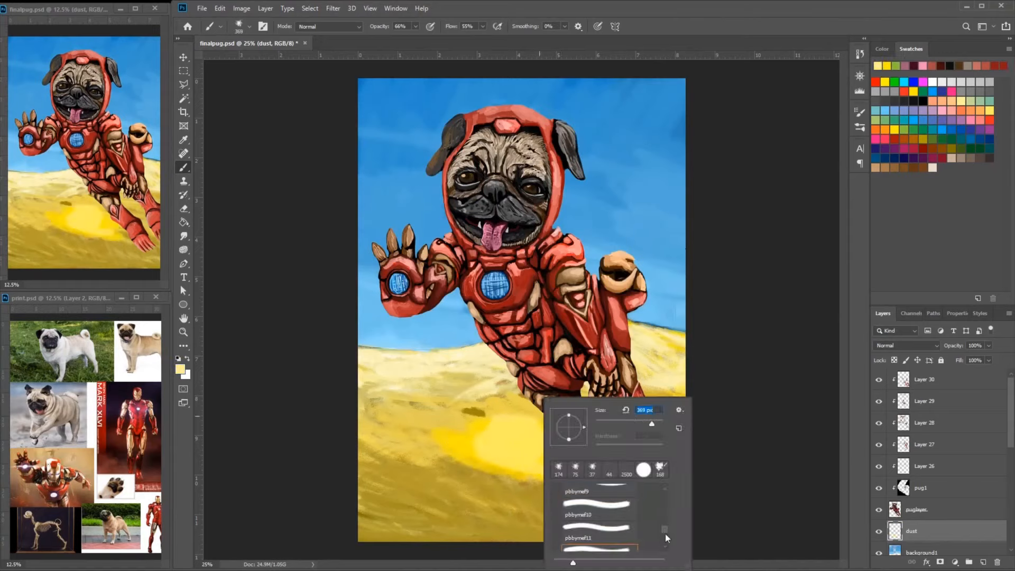
{"action": "left_click", "coordinate": [665, 534]}
{"action": "left_click_drag", "start_coordinate": [581, 402], "coordinate": [423, 449]}
{"action": "key", "text": "bracketright"}
{"action": "key", "text": "bracketright"}
{"action": "key", "text": "bracketright"}
{"action": "mouse_move", "coordinate": [502, 468]}
{"action": "left_mouse_down"}
{"action": "mouse_move", "coordinate": [529, 439]}
{"action": "mouse_move", "coordinate": [403, 481]}
{"action": "mouse_move", "coordinate": [474, 504]}
{"action": "mouse_move", "coordinate": [600, 513]}
{"action": "mouse_move", "coordinate": [389, 415]}
{"action": "mouse_move", "coordinate": [493, 460]}
{"action": "mouse_move", "coordinate": [502, 428]}
{"action": "left_mouse_up"}
- Set the dust layer's opacity to 79% and brush white dust over the middle of the sand
{"action": "left_click", "coordinate": [988, 346]}
{"action": "left_click_drag", "start_coordinate": [990, 356], "coordinate": [978, 355]}
{"action": "left_click", "coordinate": [932, 82]}
{"action": "mouse_move", "coordinate": [500, 453]}
{"action": "left_mouse_down"}
{"action": "mouse_move", "coordinate": [396, 415]}
{"action": "mouse_move", "coordinate": [549, 455]}
{"action": "left_mouse_up"}
- Enlarge a different dust brush to 401 px and cover the sand with a pale haze down to the canvas edge
{"action": "left_click", "coordinate": [249, 26]}
{"action": "left_click", "coordinate": [233, 180]}
{"action": "key", "text": "bracketright"}
{"action": "key", "text": "bracketright"}
{"action": "key", "text": "bracketright"}
{"action": "mouse_move", "coordinate": [495, 429]}
{"action": "left_mouse_down"}
{"action": "mouse_move", "coordinate": [537, 487]}
{"action": "mouse_move", "coordinate": [450, 534]}
{"action": "left_mouse_up"}
- Open the brush settings and paint pale yellow dust across the sand and below the near foot
{"action": "left_click", "coordinate": [960, 101]}
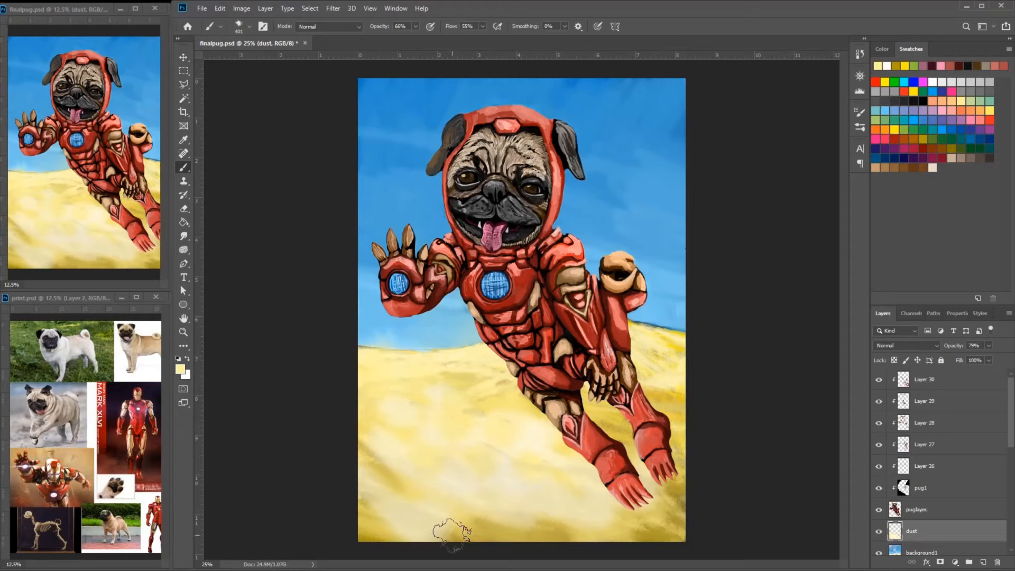
{"action": "left_click", "coordinate": [859, 112]}
{"action": "left_click_drag", "start_coordinate": [459, 476], "coordinate": [521, 423]}
{"action": "mouse_move", "coordinate": [511, 464]}
{"action": "left_mouse_down"}
{"action": "mouse_move", "coordinate": [364, 554]}
{"action": "mouse_move", "coordinate": [442, 548]}
{"action": "mouse_move", "coordinate": [566, 483]}
{"action": "mouse_move", "coordinate": [658, 515]}
{"action": "left_mouse_up"}
- Blend the dust across the middle and lower sand with sampled dark and pale yellow tones
{"action": "left_click", "coordinate": [477, 405], "text": "alt"}
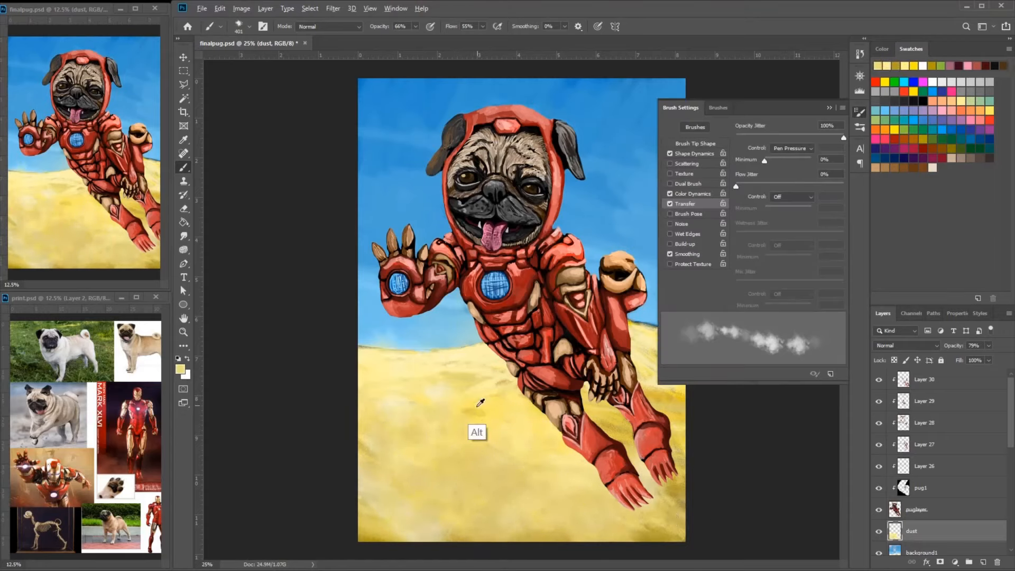
{"action": "left_click", "coordinate": [373, 529], "text": "alt"}
{"action": "mouse_move", "coordinate": [475, 450]}
{"action": "left_mouse_down"}
{"action": "mouse_move", "coordinate": [452, 514]}
{"action": "mouse_move", "coordinate": [474, 492]}
{"action": "mouse_move", "coordinate": [520, 477]}
{"action": "mouse_move", "coordinate": [617, 526]}
{"action": "mouse_move", "coordinate": [547, 500]}
{"action": "mouse_move", "coordinate": [417, 480]}
{"action": "left_mouse_up"}
{"action": "left_click", "coordinate": [423, 404], "text": "alt"}
{"action": "mouse_move", "coordinate": [423, 420]}
{"action": "left_mouse_down"}
{"action": "mouse_move", "coordinate": [377, 425]}
{"action": "mouse_move", "coordinate": [560, 471]}
{"action": "left_mouse_up"}
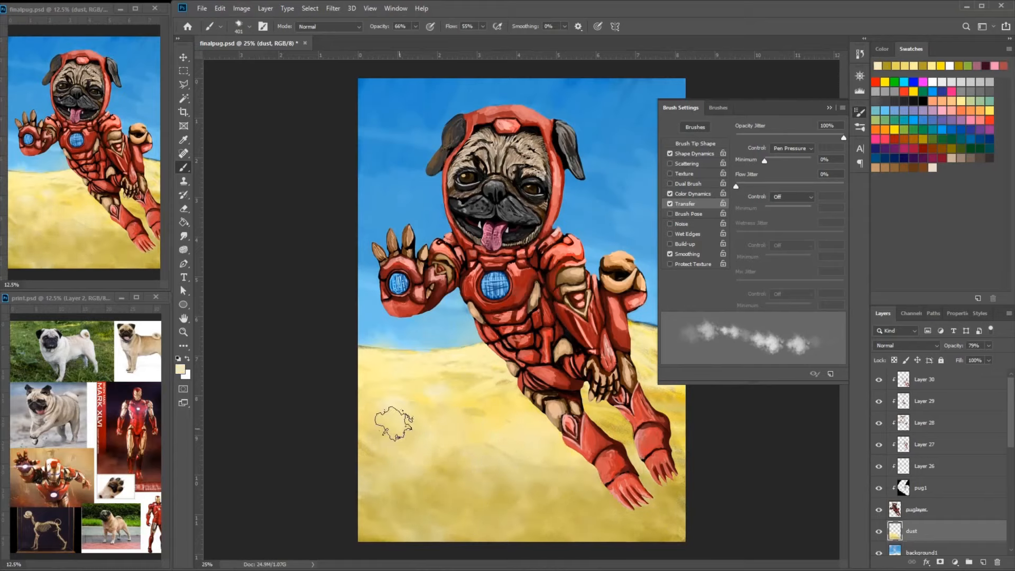
{"action": "left_click", "coordinate": [464, 382], "text": "alt"}
{"action": "left_click", "coordinate": [923, 65]}
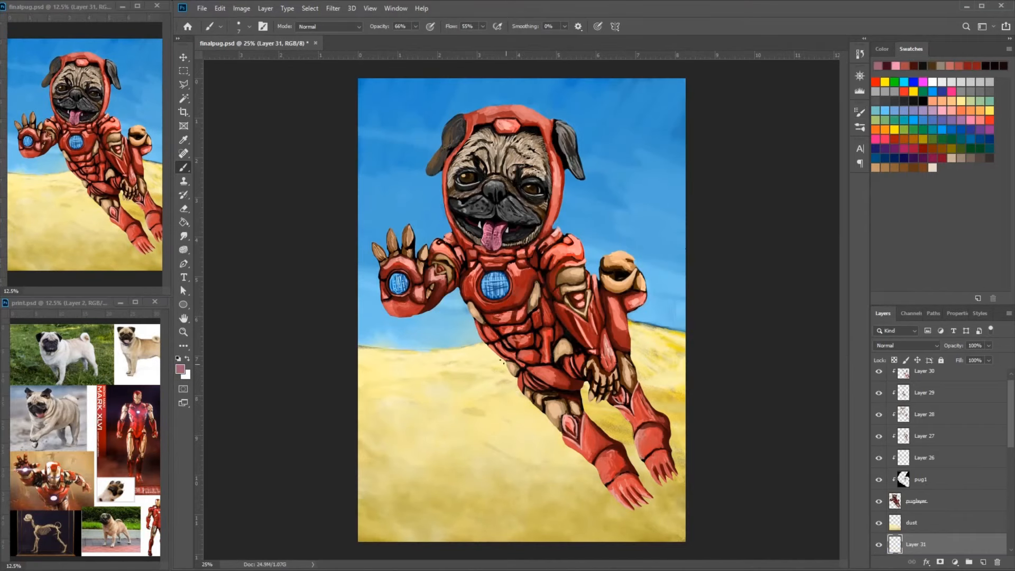
{"action": "right_click", "coordinate": [510, 364]}
{"action": "left_click", "coordinate": [183, 235]}
{"action": "left_click", "coordinate": [250, 27]}
{"action": "scroll", "coordinate": [299, 153], "scroll_direction": "up", "scroll_amount": 3}
{"action": "left_click", "coordinate": [193, 141]}
{"action": "left_click", "coordinate": [236, 163]}
{"action": "scroll", "coordinate": [243, 158], "scroll_direction": "up", "scroll_amount": 1}
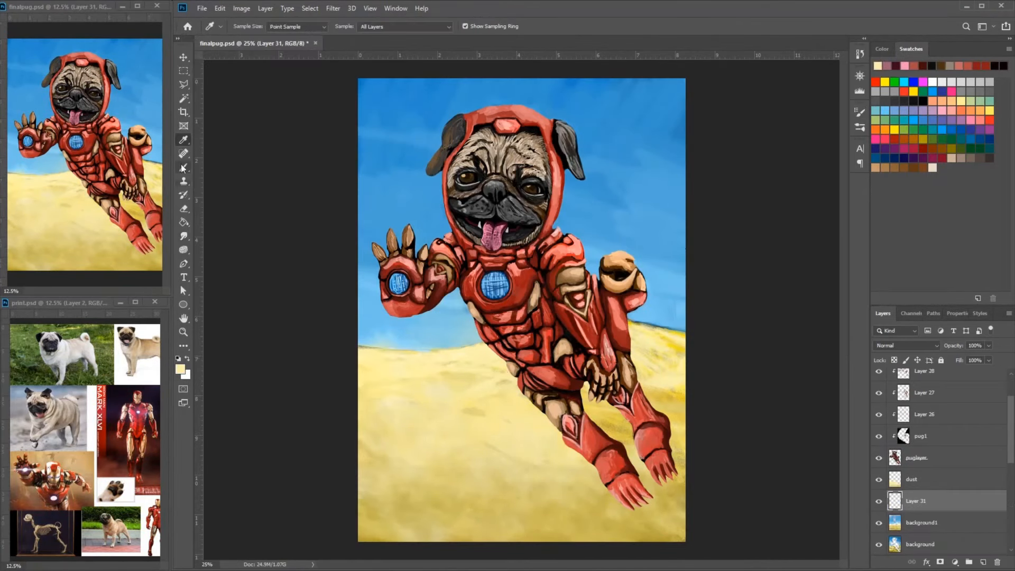
- Select a textured brush and smooth the sand on Layer 31 with pale yellow strokes
{"action": "left_click", "coordinate": [184, 167]}
{"action": "right_click", "coordinate": [482, 357]}
{"action": "left_click", "coordinate": [462, 367]}
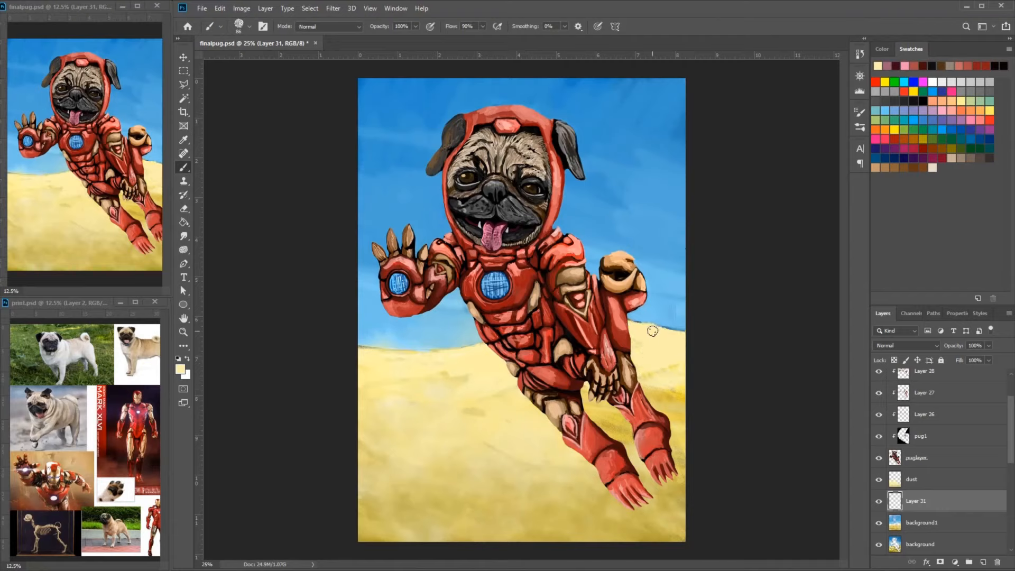
{"action": "left_click_drag", "start_coordinate": [491, 395], "coordinate": [470, 454]}
- Enlarge the brush to 149 px and shade the lower sand on Layer 31 with darker yellow strokes
{"action": "left_click", "coordinate": [446, 485], "text": "alt"}
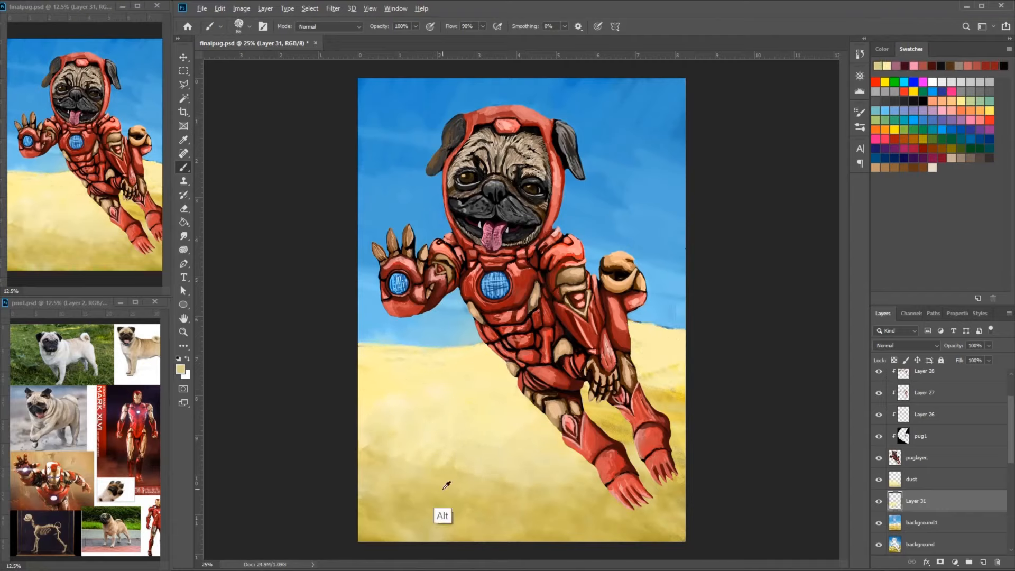
{"action": "left_click", "coordinate": [951, 148]}
{"action": "left_click", "coordinate": [923, 139]}
{"action": "right_click", "coordinate": [603, 449]}
{"action": "left_click_drag", "start_coordinate": [681, 424], "coordinate": [686, 424]}
{"action": "left_click", "coordinate": [571, 480]}
{"action": "mouse_move", "coordinate": [491, 484]}
{"action": "left_mouse_down"}
{"action": "mouse_move", "coordinate": [582, 461]}
{"action": "mouse_move", "coordinate": [344, 434]}
{"action": "mouse_move", "coordinate": [661, 521]}
{"action": "left_mouse_up"}
- Blend the sand around the near shin with sampled pale yellow strokes
{"action": "left_click", "coordinate": [544, 417], "text": "alt"}
{"action": "mouse_move", "coordinate": [569, 430]}
{"action": "left_mouse_down"}
{"action": "mouse_move", "coordinate": [351, 424]}
{"action": "mouse_move", "coordinate": [629, 431]}
{"action": "left_mouse_up"}
{"action": "left_click", "coordinate": [530, 444], "text": "alt"}
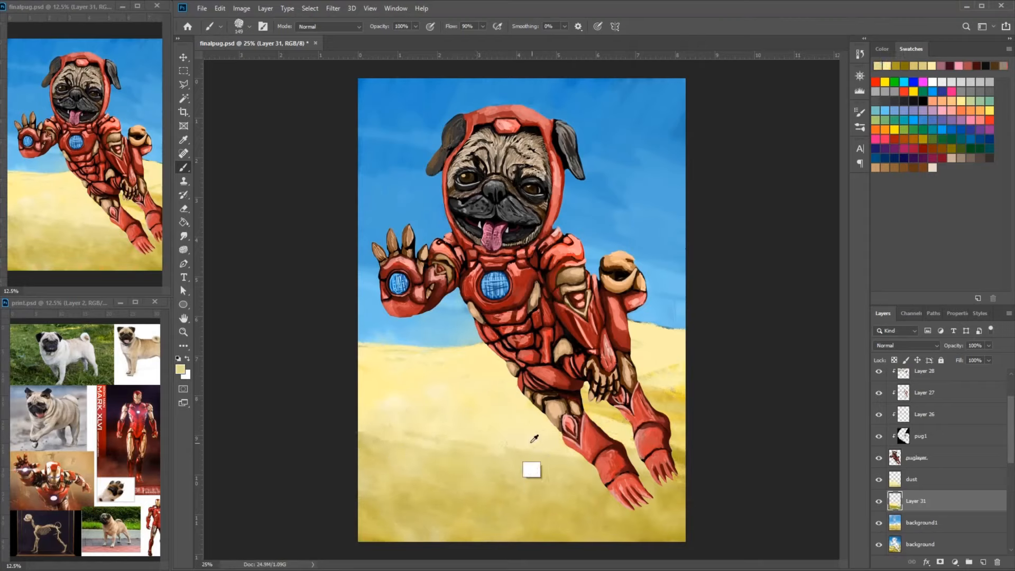
{"action": "left_click_drag", "start_coordinate": [515, 465], "coordinate": [590, 464]}
- Lower the brush opacity to 58% and blend the lower sand on the dust layer with sampled yellows
{"action": "left_click", "coordinate": [416, 26]}
{"action": "left_click_drag", "start_coordinate": [418, 40], "coordinate": [395, 41]}
{"action": "left_click", "coordinate": [510, 463], "text": "alt"}
{"action": "left_click", "coordinate": [928, 479]}
{"action": "left_click_drag", "start_coordinate": [673, 483], "coordinate": [640, 529]}
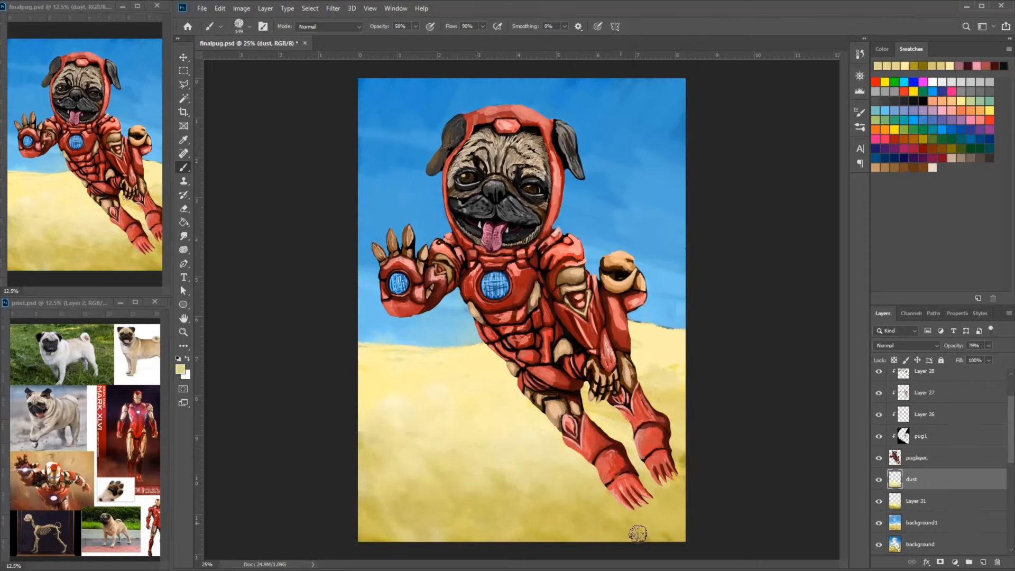
{"action": "left_click", "coordinate": [541, 538], "text": "alt"}
{"action": "mouse_move", "coordinate": [523, 492]}
{"action": "left_mouse_down"}
{"action": "mouse_move", "coordinate": [577, 439]}
{"action": "mouse_move", "coordinate": [489, 518]}
{"action": "left_mouse_up"}
- Add light gray dust streaks below the near leg and sampled yellow strokes across the sand on the dust layer
{"action": "left_click", "coordinate": [951, 82]}
{"action": "left_click_drag", "start_coordinate": [564, 482], "coordinate": [545, 538]}
{"action": "left_click", "coordinate": [455, 430], "text": "alt"}
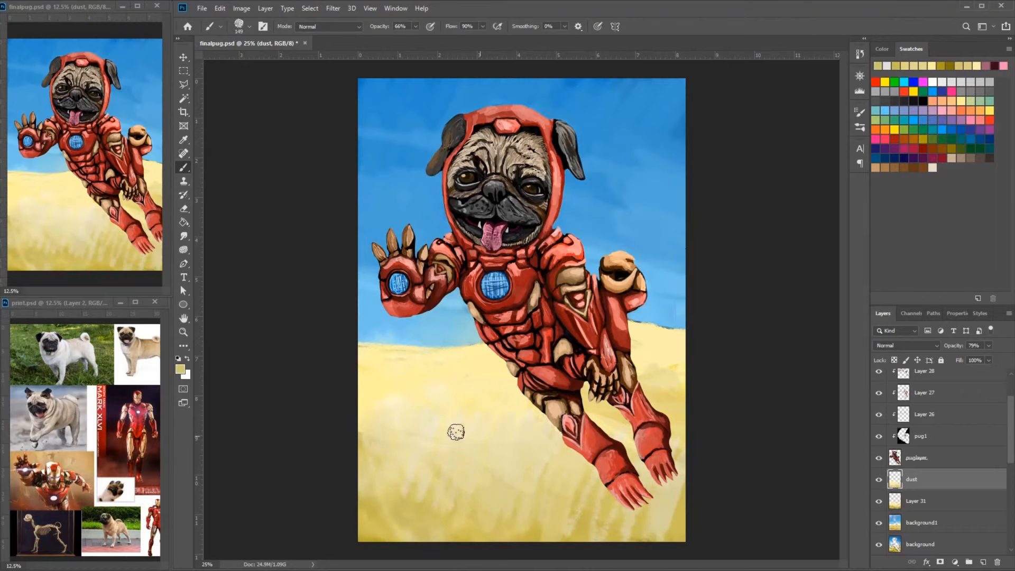
{"action": "left_click_drag", "start_coordinate": [456, 430], "coordinate": [506, 465]}
{"action": "left_click_drag", "start_coordinate": [381, 412], "coordinate": [442, 489]}
- Enlarge the brush to 199 px and blend the middle and lower sand with broad sampled yellow strokes
{"action": "right_click", "coordinate": [483, 433]}
{"action": "left_click_drag", "start_coordinate": [585, 423], "coordinate": [591, 424]}
{"action": "left_click", "coordinate": [448, 425], "text": "alt"}
{"action": "mouse_move", "coordinate": [466, 426]}
{"action": "left_mouse_down"}
{"action": "mouse_move", "coordinate": [423, 430]}
{"action": "mouse_move", "coordinate": [390, 452]}
{"action": "left_mouse_up"}
{"action": "left_click_drag", "start_coordinate": [509, 475], "coordinate": [594, 525]}
{"action": "mouse_move", "coordinate": [520, 423]}
{"action": "left_mouse_down"}
{"action": "mouse_move", "coordinate": [400, 479]}
{"action": "mouse_move", "coordinate": [375, 529]}
{"action": "left_mouse_up"}
{"action": "left_click", "coordinate": [502, 472], "text": "alt"}
{"action": "left_click_drag", "start_coordinate": [502, 472], "coordinate": [517, 475]}
- Create a new layer above Layer 31, pick a dark yellow color and set up a small round 29 px brush
{"action": "left_click", "coordinate": [928, 501]}
{"action": "left_click", "coordinate": [983, 562]}
{"action": "left_click", "coordinate": [923, 139]}
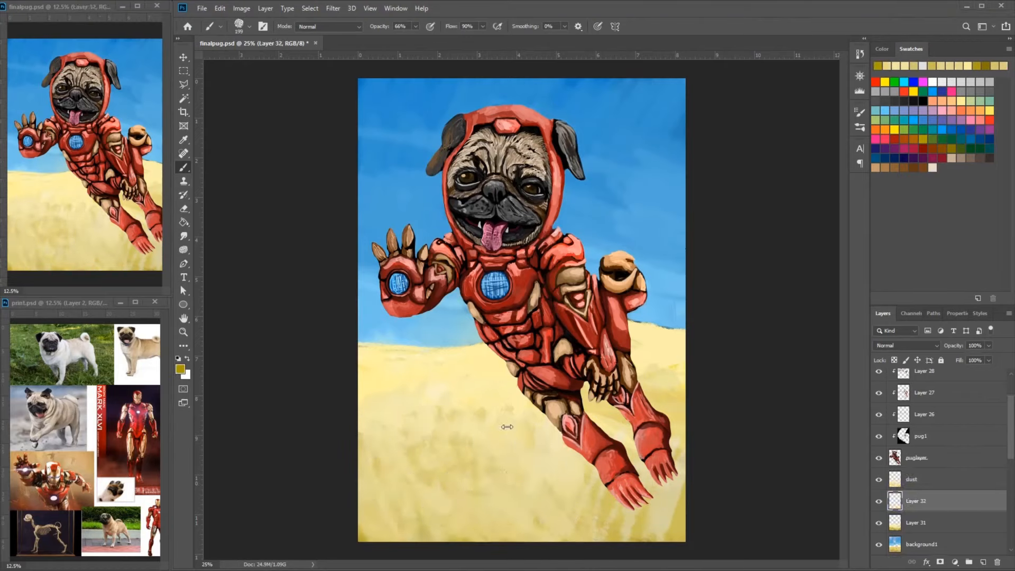
{"action": "right_click", "coordinate": [505, 426]}
{"action": "left_click_drag", "start_coordinate": [608, 423], "coordinate": [580, 423]}
{"action": "left_click", "coordinate": [239, 31]}
{"action": "double_click", "coordinate": [234, 164]}
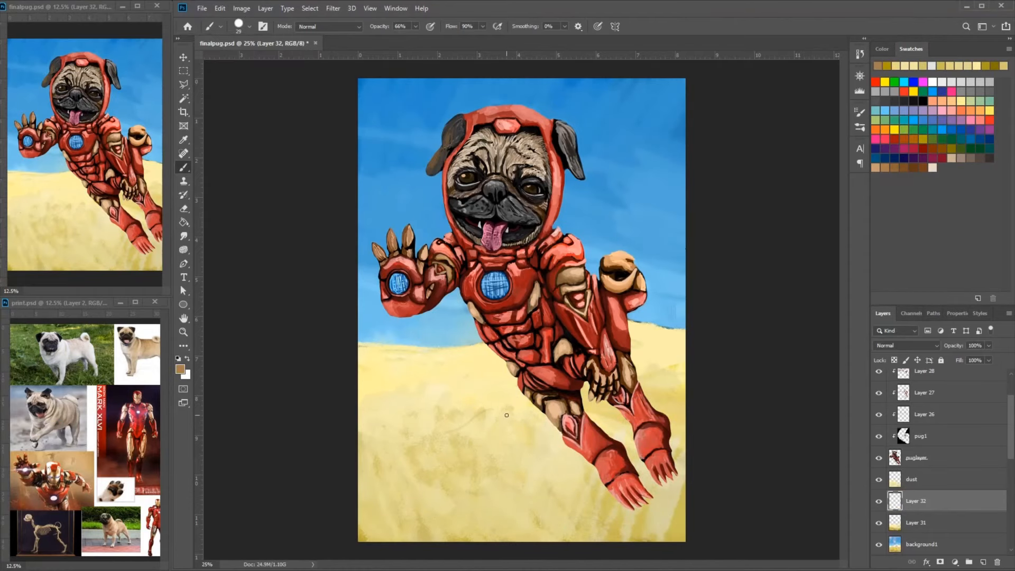
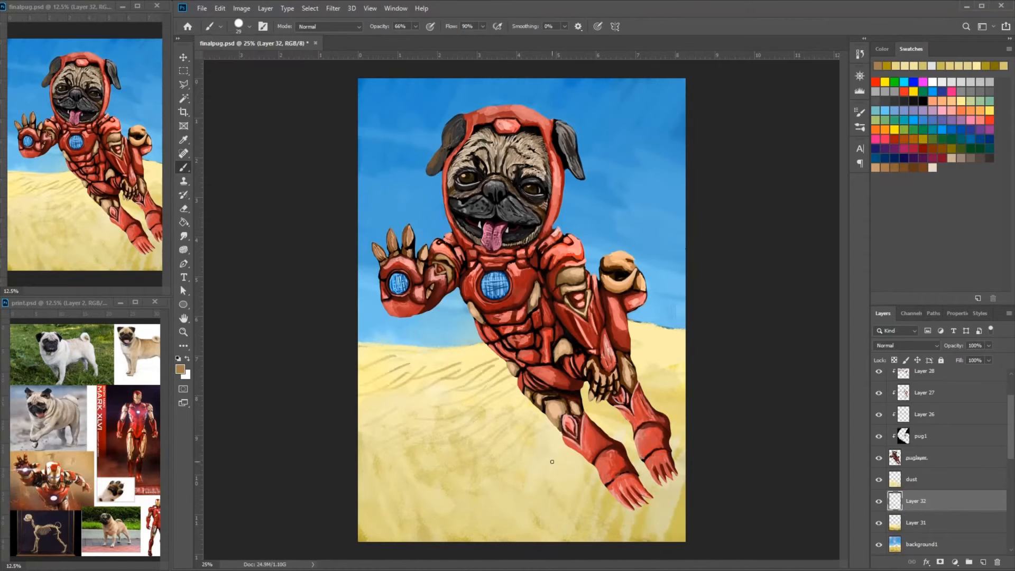
- Enlarge the round brush and paint thin brown wind streaks across the upper-left sand on Layer 32
{"action": "left_click_drag", "start_coordinate": [473, 357], "coordinate": [431, 397]}
{"action": "right_click", "coordinate": [506, 418]}
{"action": "left_click_drag", "start_coordinate": [579, 423], "coordinate": [587, 424]}
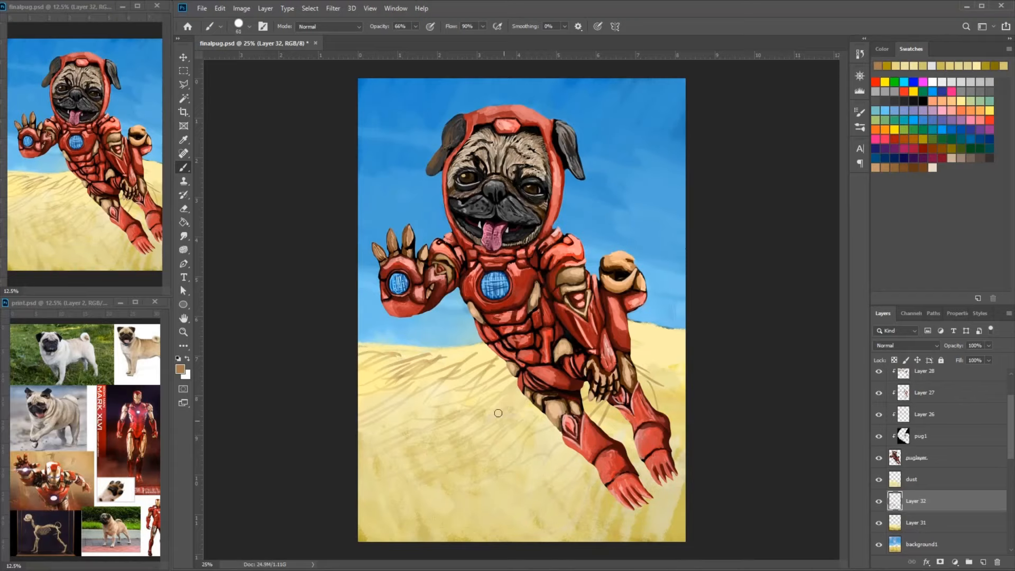
{"action": "left_click_drag", "start_coordinate": [499, 356], "coordinate": [450, 394]}
{"action": "left_click_drag", "start_coordinate": [476, 353], "coordinate": [414, 388]}
{"action": "left_click_drag", "start_coordinate": [441, 353], "coordinate": [391, 378]}
{"action": "left_click_drag", "start_coordinate": [401, 354], "coordinate": [364, 373]}
- Soften the brown streaks on the upper-left sand of Layer 32 with strokes of lighter sampled sand colors
{"action": "left_click", "coordinate": [646, 347], "text": "alt"}
{"action": "left_click_drag", "start_coordinate": [504, 354], "coordinate": [461, 390]}
{"action": "mouse_move", "coordinate": [488, 349]}
{"action": "left_mouse_down"}
{"action": "mouse_move", "coordinate": [459, 403]}
{"action": "mouse_move", "coordinate": [435, 376]}
{"action": "left_mouse_up"}
{"action": "left_click", "coordinate": [478, 365], "text": "alt"}
{"action": "left_click", "coordinate": [443, 372], "text": "alt"}
{"action": "left_click_drag", "start_coordinate": [441, 362], "coordinate": [361, 410]}
{"action": "left_click_drag", "start_coordinate": [505, 361], "coordinate": [437, 388]}
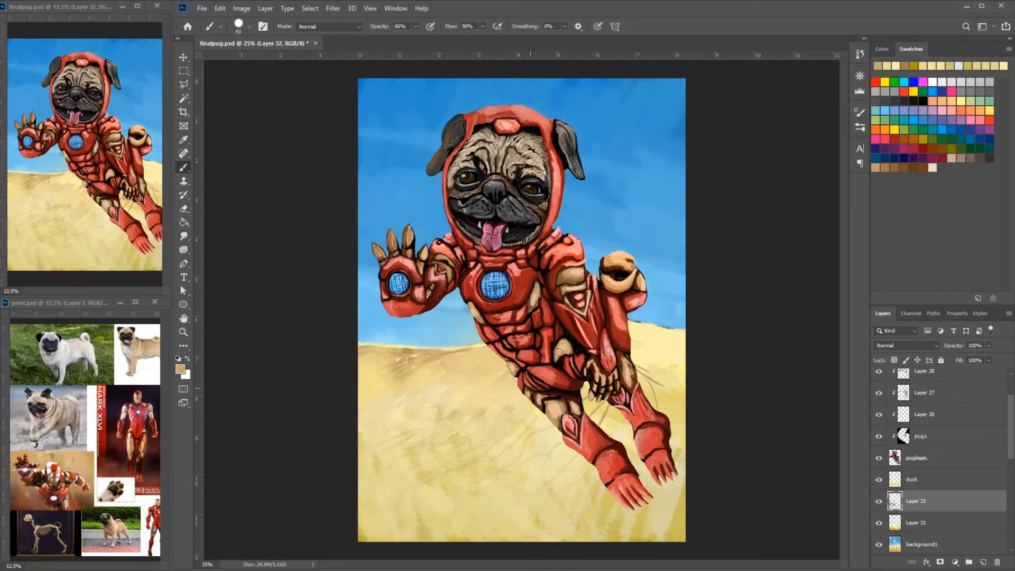
{"action": "left_click_drag", "start_coordinate": [502, 365], "coordinate": [418, 404]}
- Blend the sand around and behind the pug's legs with sampled sand tones on Layer 32
{"action": "left_click_drag", "start_coordinate": [605, 402], "coordinate": [587, 423]}
{"action": "left_click_drag", "start_coordinate": [682, 370], "coordinate": [642, 391]}
{"action": "left_click_drag", "start_coordinate": [683, 351], "coordinate": [634, 380]}
{"action": "left_click_drag", "start_coordinate": [636, 349], "coordinate": [682, 339]}
- Set the foreground color to pale yellow f5f1ae and add light strokes to the upper sand and around the legs
{"action": "left_click", "coordinate": [181, 369]}
{"action": "left_click", "coordinate": [407, 140]}
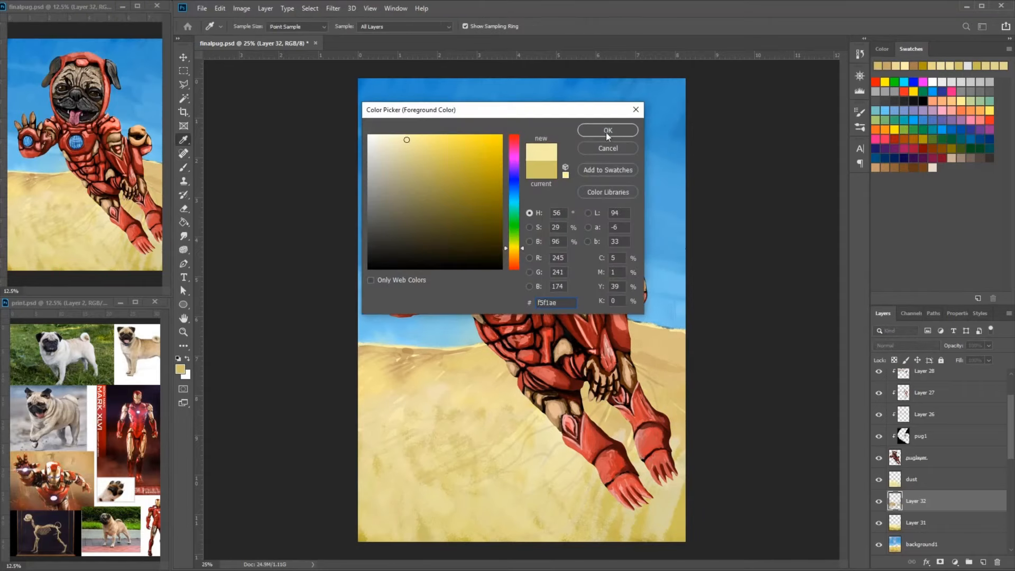
{"action": "left_click", "coordinate": [607, 133]}
{"action": "left_click_drag", "start_coordinate": [434, 362], "coordinate": [400, 376]}
{"action": "left_click_drag", "start_coordinate": [490, 368], "coordinate": [447, 386]}
{"action": "mouse_move", "coordinate": [631, 369]}
{"action": "left_mouse_down"}
{"action": "mouse_move", "coordinate": [682, 336]}
{"action": "mouse_move", "coordinate": [637, 393]}
{"action": "mouse_move", "coordinate": [639, 423]}
{"action": "left_mouse_up"}
{"action": "left_click_drag", "start_coordinate": [629, 404], "coordinate": [595, 426]}
{"action": "left_click_drag", "start_coordinate": [379, 388], "coordinate": [436, 359]}
{"action": "mouse_move", "coordinate": [484, 365]}
{"action": "left_mouse_down"}
{"action": "mouse_move", "coordinate": [388, 395]}
{"action": "mouse_move", "coordinate": [485, 378]}
{"action": "left_mouse_up"}
- Create a new layer above the dust layer and paint curved brown streaks across the upper and middle sand
{"action": "left_click", "coordinate": [930, 479]}
{"action": "left_click", "coordinate": [982, 562]}
{"action": "left_click_drag", "start_coordinate": [453, 383], "coordinate": [504, 362]}
{"action": "left_click_drag", "start_coordinate": [407, 384], "coordinate": [490, 362]}
{"action": "left_click_drag", "start_coordinate": [392, 377], "coordinate": [461, 358]}
{"action": "left_click_drag", "start_coordinate": [376, 371], "coordinate": [420, 360]}
{"action": "left_click_drag", "start_coordinate": [373, 453], "coordinate": [487, 392]}
{"action": "left_click_drag", "start_coordinate": [428, 451], "coordinate": [501, 403]}
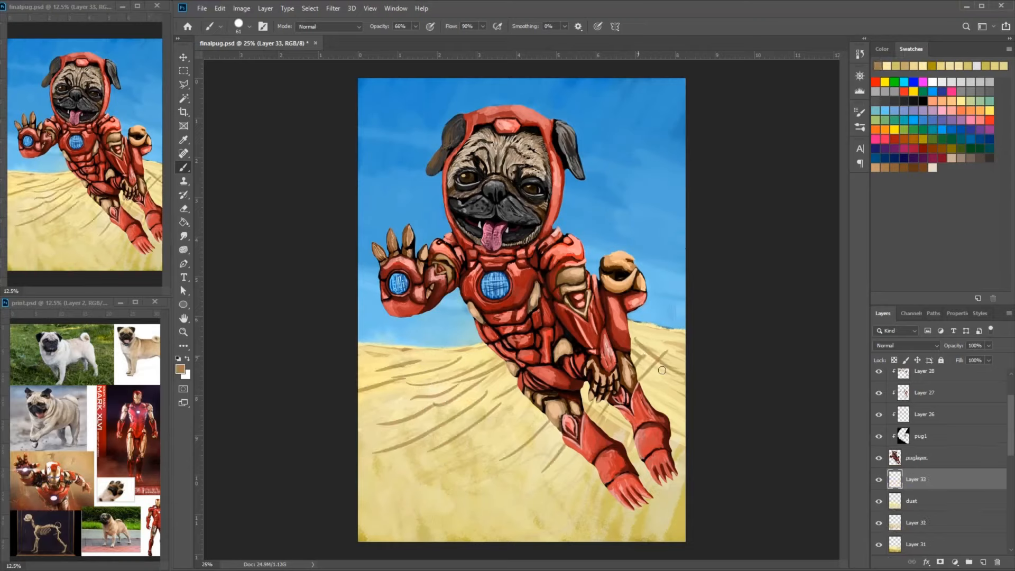
- Paint broad diagonal brown shadow strokes over the middle and lower-left sand on Layer 33
{"action": "left_click_drag", "start_coordinate": [506, 361], "coordinate": [427, 395]}
{"action": "mouse_move", "coordinate": [496, 365]}
{"action": "left_mouse_down"}
{"action": "mouse_move", "coordinate": [436, 404]}
{"action": "mouse_move", "coordinate": [439, 378]}
{"action": "left_mouse_up"}
{"action": "mouse_move", "coordinate": [498, 459]}
{"action": "left_mouse_down"}
{"action": "mouse_move", "coordinate": [361, 540]}
{"action": "mouse_move", "coordinate": [428, 510]}
{"action": "left_mouse_up"}
{"action": "left_click_drag", "start_coordinate": [508, 447], "coordinate": [367, 538]}
{"action": "left_click_drag", "start_coordinate": [488, 471], "coordinate": [389, 533]}
{"action": "left_click_drag", "start_coordinate": [506, 423], "coordinate": [364, 485]}
{"action": "left_click_drag", "start_coordinate": [531, 402], "coordinate": [443, 455]}
{"action": "left_click_drag", "start_coordinate": [508, 428], "coordinate": [376, 491]}
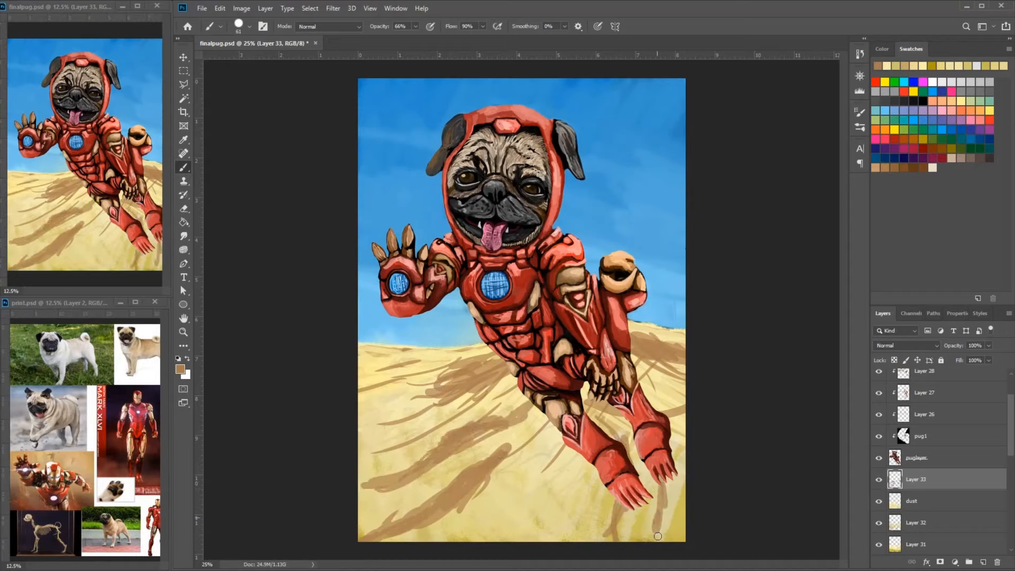
- Switch to a soft round brush and blend the brown shadow strokes in the lower sand with sampled light tones
{"action": "left_click_drag", "start_coordinate": [578, 488], "coordinate": [550, 540]}
{"action": "left_click", "coordinate": [249, 27]}
{"action": "left_click", "coordinate": [235, 143]}
{"action": "left_click_drag", "start_coordinate": [563, 456], "coordinate": [518, 513]}
{"action": "left_click", "coordinate": [529, 450], "text": "alt"}
{"action": "left_click_drag", "start_coordinate": [507, 447], "coordinate": [460, 502]}
{"action": "left_click_drag", "start_coordinate": [449, 423], "coordinate": [383, 479]}
{"action": "left_click_drag", "start_coordinate": [565, 457], "coordinate": [556, 495]}
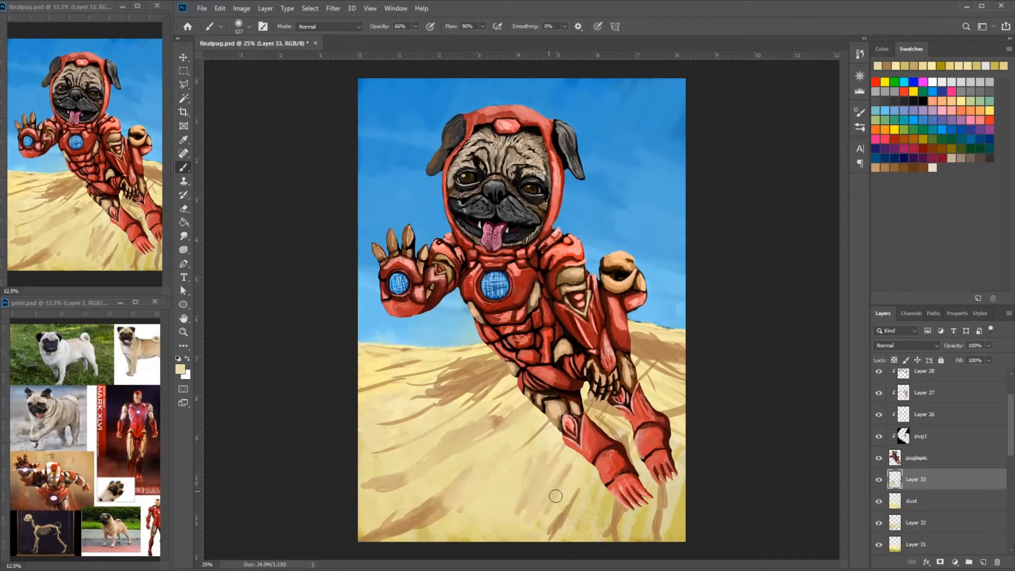
- Blend the diagonal shadow strokes across the middle and lower-left sand with the 127 px soft brush
{"action": "left_click_drag", "start_coordinate": [487, 384], "coordinate": [386, 423]}
{"action": "left_click_drag", "start_coordinate": [447, 497], "coordinate": [392, 534]}
{"action": "left_click", "coordinate": [563, 510], "text": "alt"}
{"action": "left_click_drag", "start_coordinate": [581, 449], "coordinate": [513, 533]}
{"action": "left_click_drag", "start_coordinate": [545, 428], "coordinate": [455, 513]}
{"action": "mouse_move", "coordinate": [449, 396]}
{"action": "left_mouse_down"}
{"action": "mouse_move", "coordinate": [365, 481]}
{"action": "mouse_move", "coordinate": [371, 436]}
{"action": "left_mouse_up"}
{"action": "left_click", "coordinate": [501, 466], "text": "alt"}
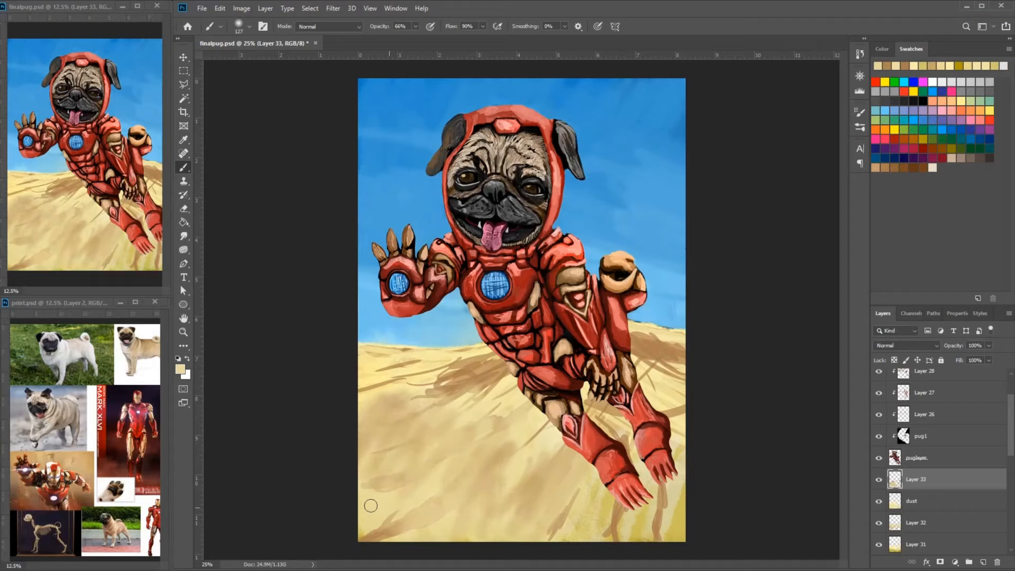
- Smooth the remaining brown strokes in the lower sand beneath the feet with the soft brush and sampled tans
{"action": "left_click_drag", "start_coordinate": [510, 489], "coordinate": [602, 486]}
{"action": "left_click_drag", "start_coordinate": [661, 499], "coordinate": [640, 539]}
{"action": "left_click", "coordinate": [624, 518], "text": "alt"}
{"action": "left_click_drag", "start_coordinate": [647, 531], "coordinate": [571, 534]}
{"action": "left_click_drag", "start_coordinate": [648, 475], "coordinate": [462, 515]}
{"action": "left_click_drag", "start_coordinate": [489, 492], "coordinate": [394, 523]}
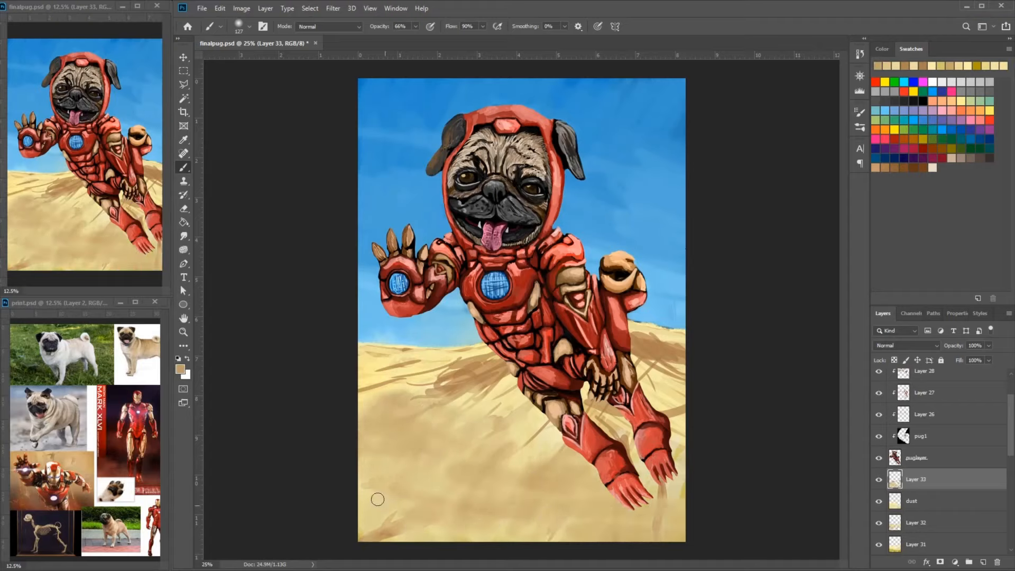
- Adjust the soft brush and even out the middle and lower sand with short strokes and dabs of sampled tan
{"action": "right_click", "coordinate": [501, 397]}
{"action": "left_click_drag", "start_coordinate": [528, 393], "coordinate": [459, 445]}
{"action": "left_click", "coordinate": [536, 470]}
{"action": "left_click", "coordinate": [460, 479]}
{"action": "left_click", "coordinate": [504, 479]}
{"action": "left_click", "coordinate": [564, 516]}
{"action": "left_click", "coordinate": [507, 460], "text": "alt"}
- Set the soft brush to 72 px and blend the middle-left sand and the patch below the far foot
{"action": "right_click", "coordinate": [555, 465]}
{"action": "left_click", "coordinate": [587, 471]}
{"action": "left_click_drag", "start_coordinate": [510, 433], "coordinate": [545, 452]}
{"action": "left_click", "coordinate": [395, 424], "text": "alt"}
{"action": "mouse_move", "coordinate": [365, 394]}
{"action": "left_mouse_down"}
{"action": "mouse_move", "coordinate": [500, 401]}
{"action": "mouse_move", "coordinate": [523, 438]}
{"action": "left_mouse_up"}
{"action": "left_click", "coordinate": [423, 388], "text": "alt"}
{"action": "left_click_drag", "start_coordinate": [444, 370], "coordinate": [370, 391]}
{"action": "left_click_drag", "start_coordinate": [370, 412], "coordinate": [486, 422]}
{"action": "left_click_drag", "start_coordinate": [672, 491], "coordinate": [667, 532]}
{"action": "left_click", "coordinate": [501, 421], "text": "alt"}
{"action": "left_click_drag", "start_coordinate": [391, 528], "coordinate": [428, 474]}
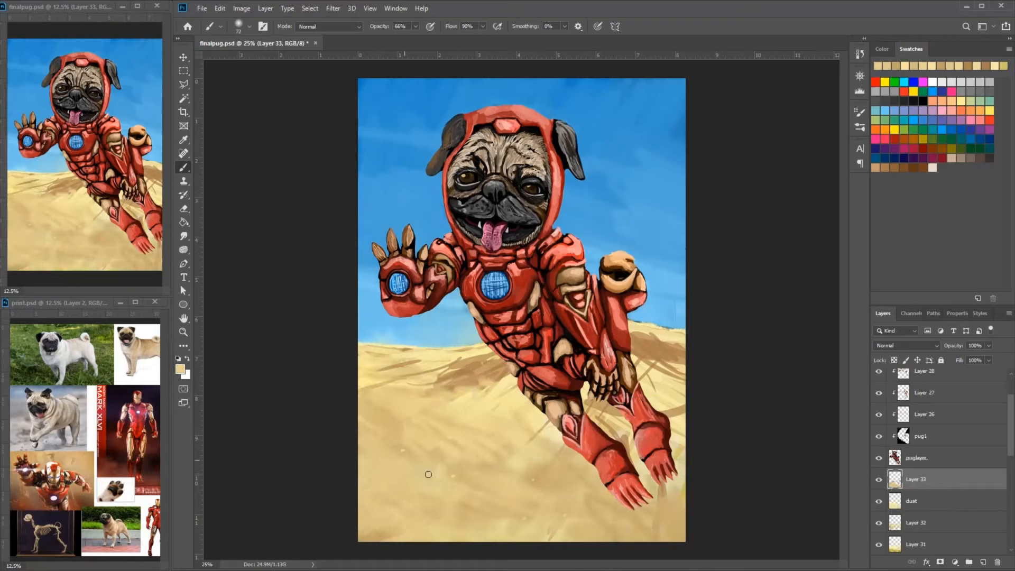
- Switch to a 72 px hard round brush and paint brown and light sand ripples across the upper and middle-left sand
{"action": "left_click", "coordinate": [464, 380], "text": "alt"}
{"action": "left_click_drag", "start_coordinate": [468, 370], "coordinate": [392, 396]}
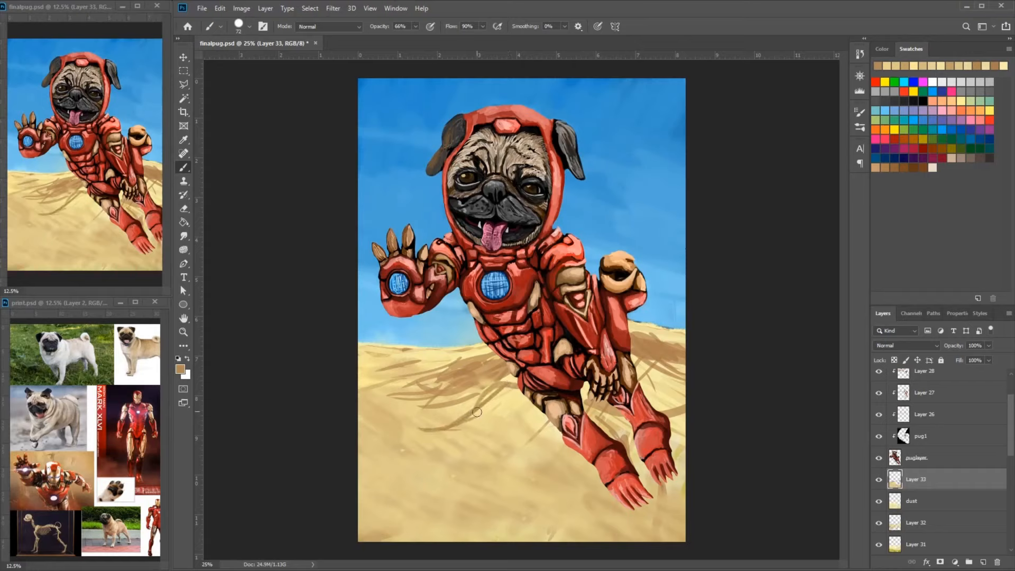
{"action": "left_click_drag", "start_coordinate": [523, 400], "coordinate": [449, 437]}
{"action": "left_click_drag", "start_coordinate": [475, 405], "coordinate": [360, 424]}
{"action": "left_click", "coordinate": [459, 359], "text": "alt"}
{"action": "mouse_move", "coordinate": [464, 366]}
{"action": "left_mouse_down"}
{"action": "mouse_move", "coordinate": [424, 378]}
{"action": "mouse_move", "coordinate": [410, 403]}
{"action": "left_mouse_up"}
{"action": "left_click_drag", "start_coordinate": [410, 409], "coordinate": [365, 412]}
{"action": "left_click_drag", "start_coordinate": [407, 421], "coordinate": [359, 427]}
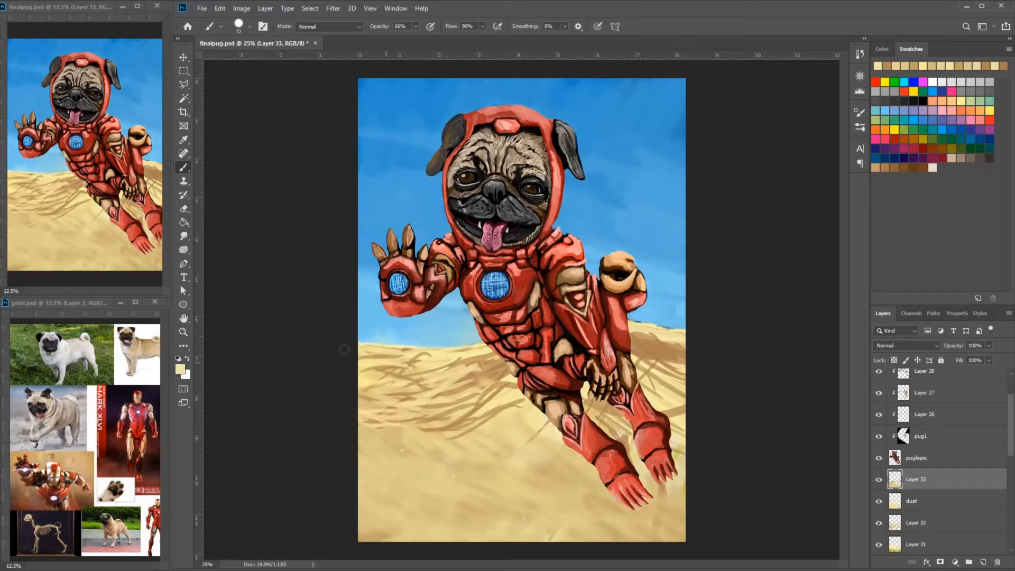
- Paint light and tan streaks radiating through the lower sand beneath the feet on Layer 33
{"action": "left_click_drag", "start_coordinate": [581, 458], "coordinate": [561, 535]}
{"action": "left_click_drag", "start_coordinate": [597, 476], "coordinate": [583, 536]}
{"action": "left_click", "coordinate": [642, 344], "text": "alt"}
{"action": "left_click_drag", "start_coordinate": [608, 491], "coordinate": [549, 534]}
{"action": "left_click_drag", "start_coordinate": [676, 415], "coordinate": [667, 439]}
{"action": "left_click", "coordinate": [539, 483], "text": "alt"}
{"action": "left_click_drag", "start_coordinate": [570, 453], "coordinate": [551, 523]}
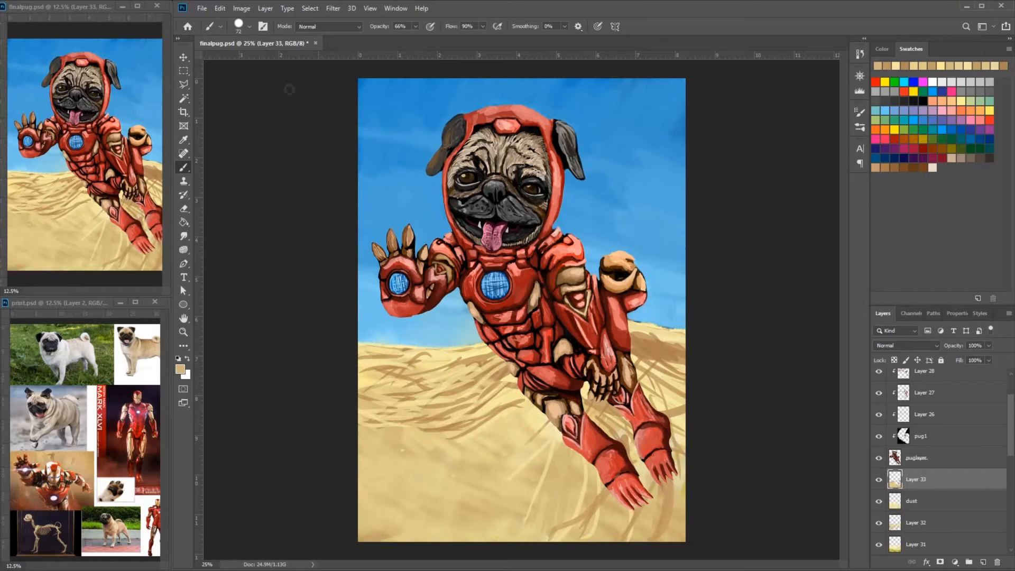
- Switch back to the soft round brush and blend the streaks in the lower sand beneath the near leg
{"action": "left_click", "coordinate": [250, 27]}
{"action": "left_click_drag", "start_coordinate": [529, 454], "coordinate": [507, 496]}
{"action": "left_click_drag", "start_coordinate": [555, 444], "coordinate": [523, 534]}
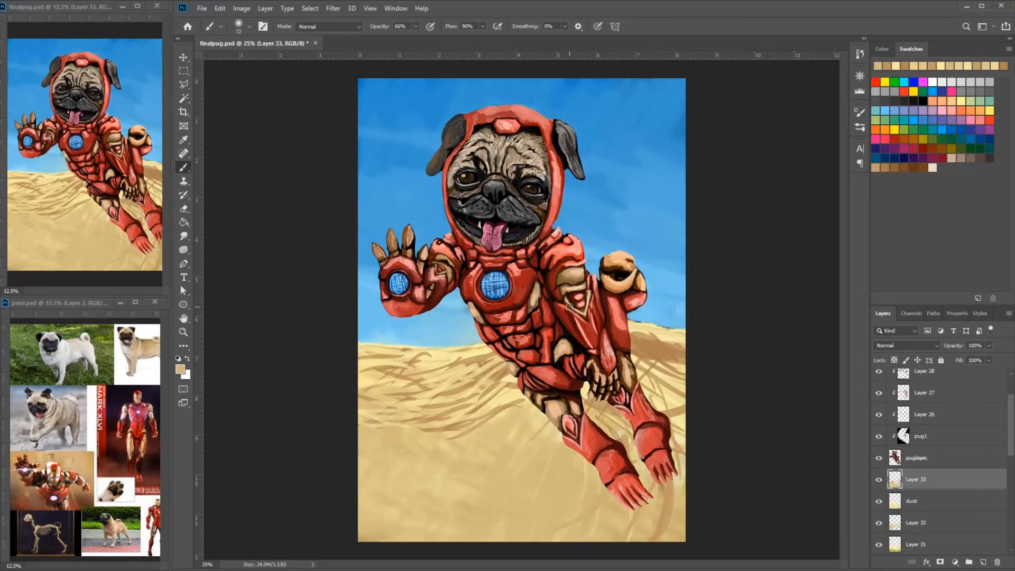
- Select Layer 30 and smooth the right half of the pug's tongue with a smaller soft brush and sampled pinks
{"action": "scroll", "coordinate": [455, 201], "scroll_direction": "up", "scroll_amount": 3}
{"action": "scroll", "coordinate": [995, 438], "scroll_direction": "up", "scroll_amount": 3}
{"action": "left_click", "coordinate": [952, 379]}
{"action": "mouse_move", "coordinate": [550, 269]}
{"action": "left_mouse_down"}
{"action": "mouse_move", "coordinate": [565, 309]}
{"action": "mouse_move", "coordinate": [552, 327]}
{"action": "left_mouse_up"}
{"action": "key", "text": "ctrl+plus"}
{"action": "key", "text": "ctrl+plus"}
{"action": "right_click", "coordinate": [657, 226]}
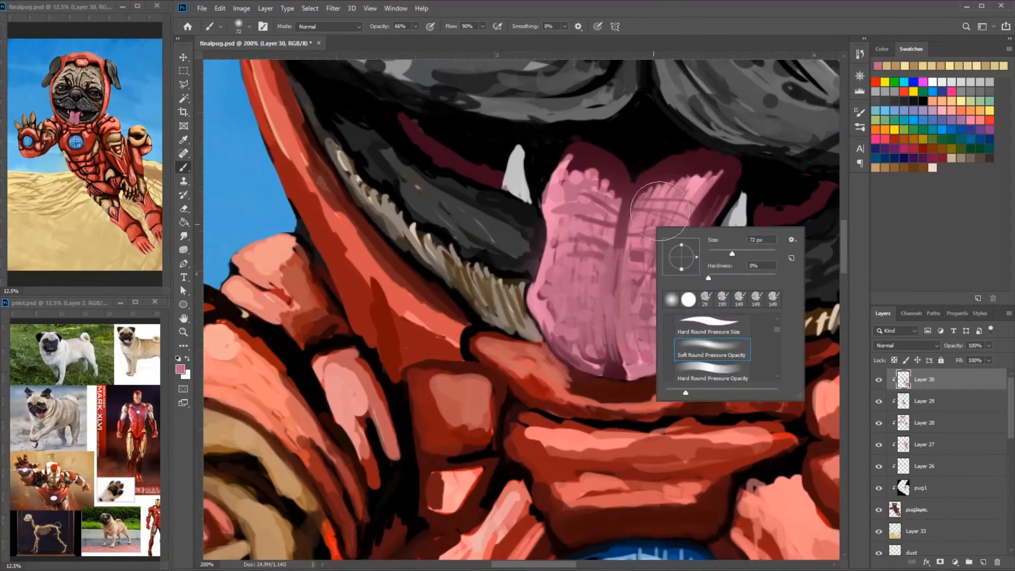
{"action": "left_click", "coordinate": [702, 164], "text": "alt"}
{"action": "left_click_drag", "start_coordinate": [687, 196], "coordinate": [634, 265]}
{"action": "left_click_drag", "start_coordinate": [626, 367], "coordinate": [679, 344]}
- Blend the tongue's central groove and left half with sampled pinks on Layer 30
{"action": "left_click", "coordinate": [685, 258], "text": "alt"}
{"action": "left_click_drag", "start_coordinate": [645, 222], "coordinate": [629, 322]}
{"action": "left_click", "coordinate": [589, 313], "text": "alt"}
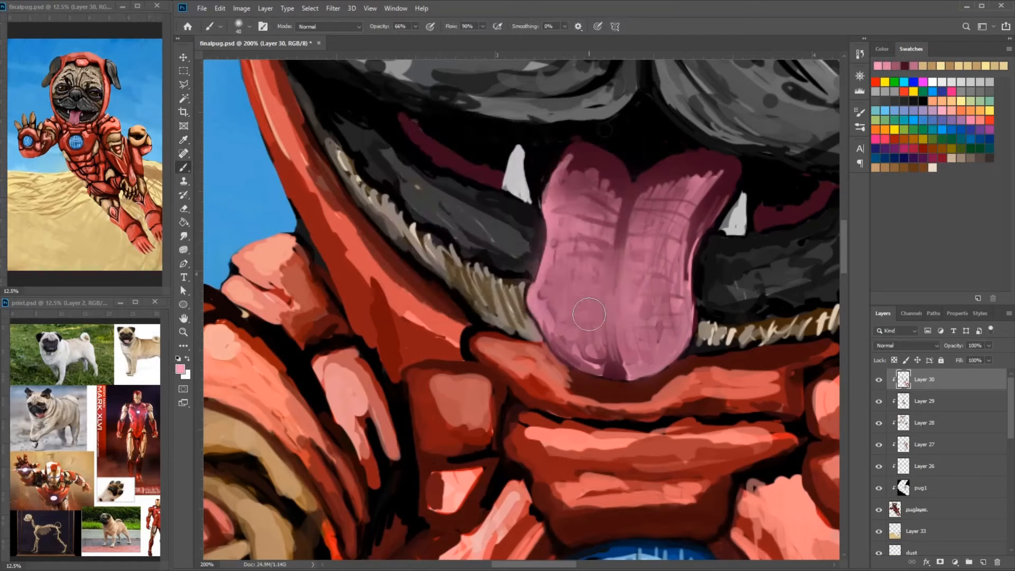
{"action": "left_click_drag", "start_coordinate": [552, 286], "coordinate": [597, 365]}
{"action": "left_click_drag", "start_coordinate": [658, 222], "coordinate": [635, 343]}
- Blend the highlights and shadows of the right chest plate and adjoining collar armor with sampled reds
{"action": "key", "text": "ctrl+minus"}
{"action": "left_click", "coordinate": [662, 412], "text": "alt"}
{"action": "left_click_drag", "start_coordinate": [666, 423], "coordinate": [682, 476]}
{"action": "left_click_drag", "start_coordinate": [743, 365], "coordinate": [732, 401]}
{"action": "left_click", "coordinate": [732, 344], "text": "alt"}
{"action": "mouse_move", "coordinate": [792, 365]}
{"action": "left_mouse_down"}
{"action": "mouse_move", "coordinate": [660, 362]}
{"action": "mouse_move", "coordinate": [782, 338]}
{"action": "mouse_move", "coordinate": [782, 354]}
{"action": "left_mouse_up"}
{"action": "left_click", "coordinate": [766, 312], "text": "alt"}
{"action": "left_click_drag", "start_coordinate": [786, 315], "coordinate": [830, 146]}
- Soften the red shading on the chest armor around the blue reactor with sampled reds
{"action": "left_click", "coordinate": [608, 317], "text": "alt"}
{"action": "left_click_drag", "start_coordinate": [615, 264], "coordinate": [596, 316]}
{"action": "left_click_drag", "start_coordinate": [577, 259], "coordinate": [565, 330]}
{"action": "left_click_drag", "start_coordinate": [576, 390], "coordinate": [476, 406]}
{"action": "left_click", "coordinate": [460, 389], "text": "alt"}
{"action": "left_click_drag", "start_coordinate": [454, 385], "coordinate": [415, 346]}
{"action": "left_click", "coordinate": [353, 288], "text": "alt"}
{"action": "mouse_move", "coordinate": [369, 313]}
{"action": "left_mouse_down"}
{"action": "mouse_move", "coordinate": [355, 277]}
{"action": "mouse_move", "coordinate": [373, 245]}
{"action": "mouse_move", "coordinate": [447, 283]}
{"action": "left_mouse_up"}
{"action": "left_click", "coordinate": [367, 283], "text": "alt"}
- Smooth the collar plates just below and beside the tongue with sampled reds
{"action": "left_click_drag", "start_coordinate": [472, 223], "coordinate": [434, 248]}
{"action": "left_click", "coordinate": [457, 214], "text": "alt"}
{"action": "left_click_drag", "start_coordinate": [436, 225], "coordinate": [478, 243]}
{"action": "left_click", "coordinate": [529, 256], "text": "alt"}
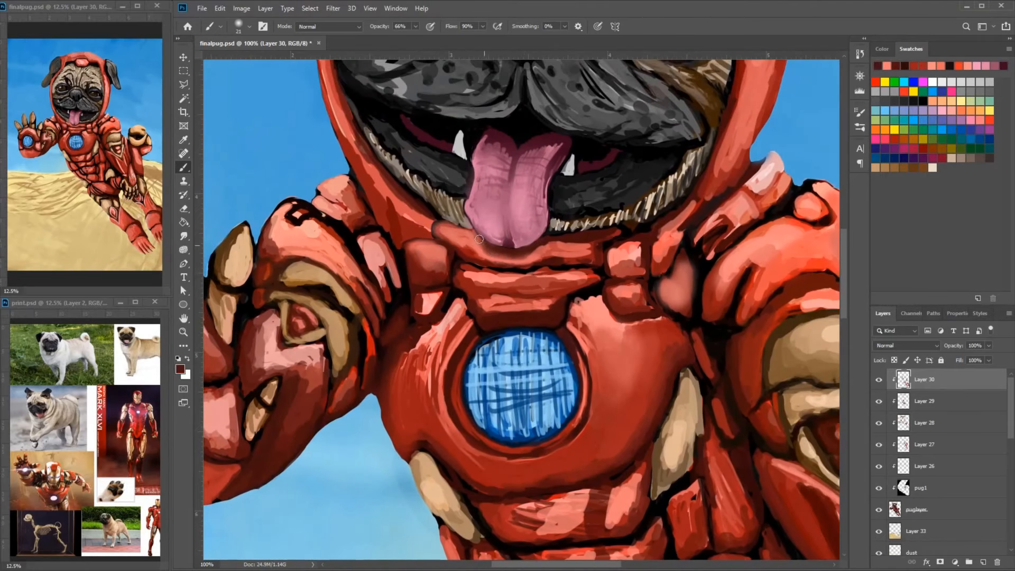
- Add a new clipped layer above Layer 30 and blend the upper abdomen and waist plates with sampled reds
{"action": "mouse_move", "coordinate": [668, 361]}
{"action": "left_mouse_down"}
{"action": "mouse_move", "coordinate": [623, 274]}
{"action": "mouse_move", "coordinate": [594, 141]}
{"action": "left_mouse_up"}
{"action": "left_click", "coordinate": [521, 312], "text": "alt"}
{"action": "left_click_drag", "start_coordinate": [515, 330], "coordinate": [502, 342]}
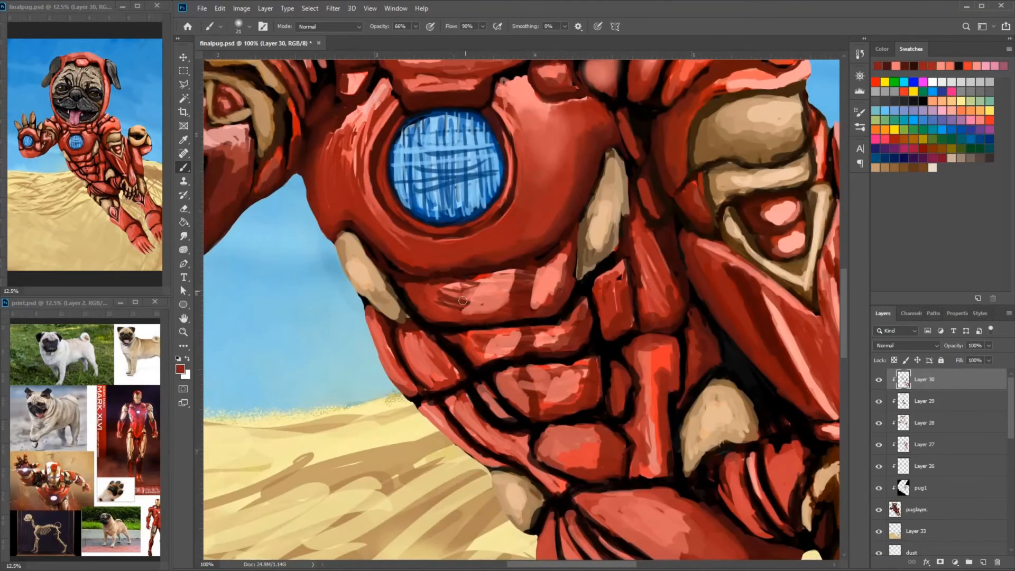
{"action": "left_click", "coordinate": [520, 343], "text": "alt"}
{"action": "left_click_drag", "start_coordinate": [580, 316], "coordinate": [538, 343]}
{"action": "left_click_drag", "start_coordinate": [415, 349], "coordinate": [452, 377]}
{"action": "left_click", "coordinate": [494, 292], "text": "alt"}
{"action": "left_click_drag", "start_coordinate": [589, 337], "coordinate": [471, 329]}
{"action": "mouse_move", "coordinate": [496, 314]}
{"action": "left_mouse_down"}
{"action": "mouse_move", "coordinate": [487, 269]}
{"action": "mouse_move", "coordinate": [501, 317]}
{"action": "left_mouse_up"}
- Smooth the light and shadow on the tan oval plate beside the abdomen with sampled tans
{"action": "left_click", "coordinate": [475, 244], "text": "alt"}
{"action": "left_click_drag", "start_coordinate": [497, 225], "coordinate": [467, 263]}
{"action": "left_click", "coordinate": [466, 252], "text": "alt"}
{"action": "left_click", "coordinate": [489, 203], "text": "alt"}
{"action": "mouse_move", "coordinate": [505, 185]}
{"action": "left_mouse_down"}
{"action": "mouse_move", "coordinate": [496, 227]}
{"action": "mouse_move", "coordinate": [471, 254]}
{"action": "left_mouse_up"}
- Blend the shading of the large tan plate on the lowered arm, below the shoulder, with sampled tans
{"action": "left_click_drag", "start_coordinate": [597, 159], "coordinate": [531, 292]}
{"action": "mouse_move", "coordinate": [557, 264]}
{"action": "left_mouse_down"}
{"action": "mouse_move", "coordinate": [607, 245]}
{"action": "mouse_move", "coordinate": [593, 242]}
{"action": "left_mouse_up"}
{"action": "left_click", "coordinate": [602, 232], "text": "alt"}
{"action": "left_click", "coordinate": [521, 264], "text": "alt"}
{"action": "left_click_drag", "start_coordinate": [529, 242], "coordinate": [514, 284]}
- Smooth the tan triangular frame and its red insets on the lowered arm with sampled colors
{"action": "left_click", "coordinate": [560, 377], "text": "alt"}
{"action": "mouse_move", "coordinate": [553, 331]}
{"action": "left_mouse_down"}
{"action": "mouse_move", "coordinate": [515, 317]}
{"action": "mouse_move", "coordinate": [528, 365]}
{"action": "left_mouse_up"}
{"action": "left_click", "coordinate": [559, 325], "text": "alt"}
{"action": "left_click_drag", "start_coordinate": [530, 318], "coordinate": [546, 339]}
{"action": "mouse_move", "coordinate": [595, 317]}
{"action": "left_mouse_down"}
{"action": "mouse_move", "coordinate": [577, 290]}
{"action": "mouse_move", "coordinate": [571, 317]}
{"action": "left_mouse_up"}
{"action": "left_click", "coordinate": [598, 248], "text": "alt"}
{"action": "left_click_drag", "start_coordinate": [594, 246], "coordinate": [616, 344]}
- Blend the tan and brown shading on the lower rim and outer finger of the clenched fist
{"action": "mouse_move", "coordinate": [685, 181]}
{"action": "left_mouse_down"}
{"action": "mouse_move", "coordinate": [639, 141]}
{"action": "mouse_move", "coordinate": [676, 178]}
{"action": "left_mouse_up"}
{"action": "left_click", "coordinate": [629, 153], "text": "alt"}
{"action": "left_click", "coordinate": [627, 204], "text": "alt"}
{"action": "left_click_drag", "start_coordinate": [608, 173], "coordinate": [687, 195]}
{"action": "left_click", "coordinate": [685, 227], "text": "alt"}
{"action": "left_click_drag", "start_coordinate": [602, 208], "coordinate": [647, 227]}
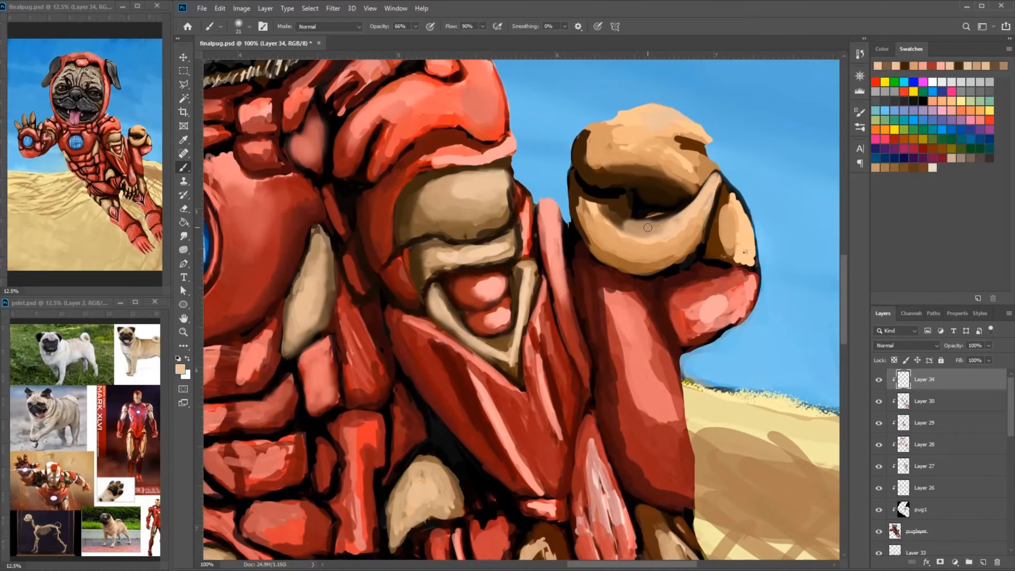
{"action": "left_click_drag", "start_coordinate": [747, 217], "coordinate": [755, 261]}
{"action": "left_click_drag", "start_coordinate": [731, 186], "coordinate": [726, 225]}
{"action": "left_click", "coordinate": [714, 235], "text": "alt"}
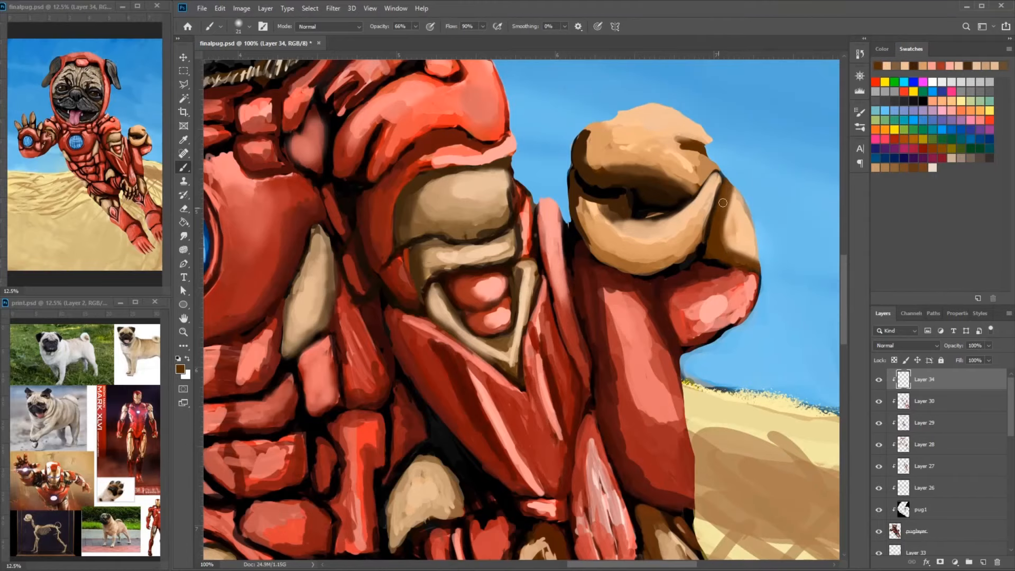
- Smooth the curled top fingers and inner shadow of the clenched fist with sampled browns and tans
{"action": "left_click", "coordinate": [693, 174], "text": "alt"}
{"action": "left_click_drag", "start_coordinate": [598, 157], "coordinate": [588, 133]}
{"action": "mouse_move", "coordinate": [671, 171]}
{"action": "left_mouse_down"}
{"action": "mouse_move", "coordinate": [629, 146]}
{"action": "mouse_move", "coordinate": [624, 215]}
{"action": "left_mouse_up"}
{"action": "left_click_drag", "start_coordinate": [579, 184], "coordinate": [593, 190]}
{"action": "left_click", "coordinate": [575, 182], "text": "alt"}
{"action": "mouse_move", "coordinate": [624, 159]}
{"action": "left_mouse_down"}
{"action": "mouse_move", "coordinate": [568, 161]}
{"action": "mouse_move", "coordinate": [550, 211]}
{"action": "mouse_move", "coordinate": [595, 217]}
{"action": "left_mouse_up"}
{"action": "left_click", "coordinate": [539, 214], "text": "alt"}
{"action": "left_click", "coordinate": [591, 188], "text": "alt"}
{"action": "left_click_drag", "start_coordinate": [574, 165], "coordinate": [659, 184]}
{"action": "mouse_move", "coordinate": [690, 186]}
{"action": "left_mouse_down"}
{"action": "mouse_move", "coordinate": [709, 228]}
{"action": "mouse_move", "coordinate": [737, 120]}
{"action": "left_mouse_up"}
- Blend the pink highlight into the red on the rounded armor plate beneath the clenched fist
{"action": "left_click", "coordinate": [716, 283], "text": "alt"}
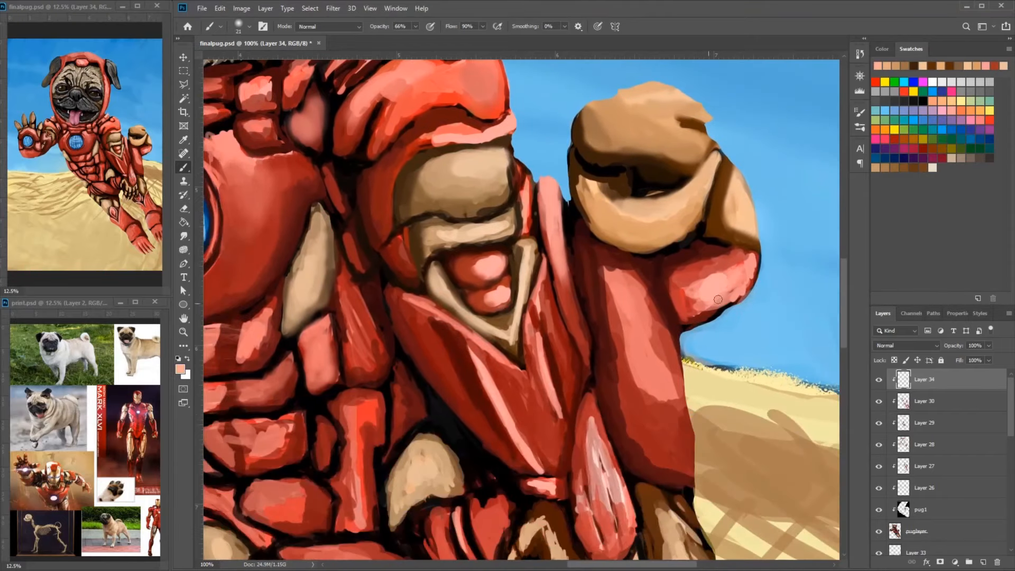
{"action": "left_click_drag", "start_coordinate": [742, 275], "coordinate": [701, 316]}
{"action": "left_click", "coordinate": [734, 259], "text": "alt"}
{"action": "left_click_drag", "start_coordinate": [748, 256], "coordinate": [694, 288]}
{"action": "left_click", "coordinate": [707, 251], "text": "alt"}
{"action": "left_click_drag", "start_coordinate": [708, 250], "coordinate": [736, 254]}
{"action": "left_click_drag", "start_coordinate": [681, 297], "coordinate": [714, 327]}
- Soften the highlight and dark red shading along the forearm below the clenched fist
{"action": "left_click_drag", "start_coordinate": [706, 370], "coordinate": [716, 462]}
{"action": "left_click", "coordinate": [682, 465], "text": "alt"}
{"action": "mouse_move", "coordinate": [681, 465]}
{"action": "left_mouse_down"}
{"action": "mouse_move", "coordinate": [713, 496]}
{"action": "mouse_move", "coordinate": [692, 439]}
{"action": "mouse_move", "coordinate": [670, 287]}
{"action": "left_mouse_up"}
{"action": "left_click_drag", "start_coordinate": [595, 407], "coordinate": [645, 412]}
- Repaint the teardrop-shaped plate above the lower paw in smooth sampled pinks with softened dark edges
{"action": "left_click", "coordinate": [624, 362], "text": "alt"}
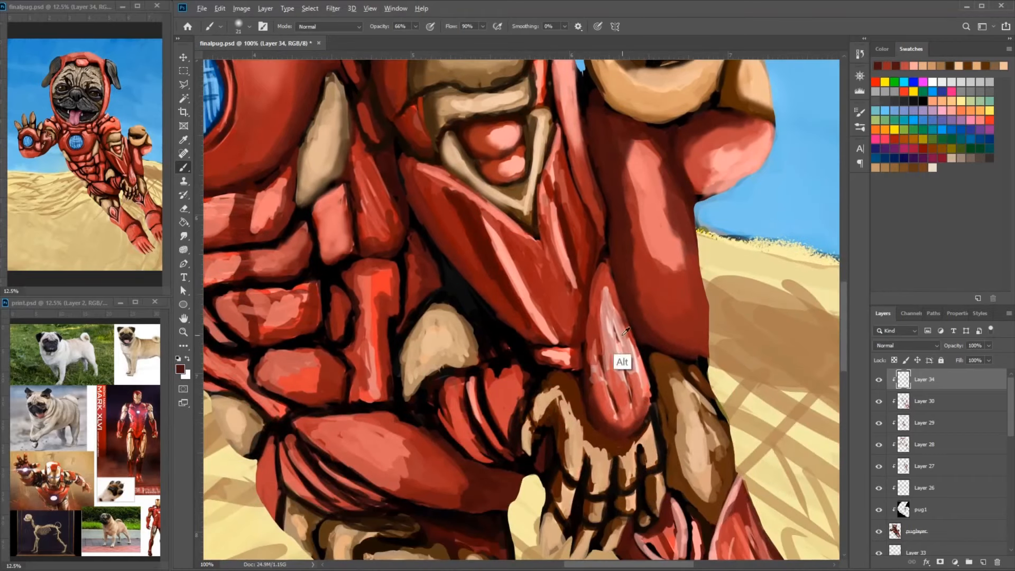
{"action": "mouse_move", "coordinate": [613, 328]}
{"action": "left_mouse_down"}
{"action": "mouse_move", "coordinate": [623, 410]}
{"action": "mouse_move", "coordinate": [597, 386]}
{"action": "left_mouse_up"}
{"action": "left_click", "coordinate": [597, 365], "text": "alt"}
{"action": "left_click", "coordinate": [613, 360], "text": "alt"}
{"action": "mouse_move", "coordinate": [611, 352]}
{"action": "left_mouse_down"}
{"action": "mouse_move", "coordinate": [626, 400]}
{"action": "mouse_move", "coordinate": [597, 349]}
{"action": "left_mouse_up"}
{"action": "left_click_drag", "start_coordinate": [594, 354], "coordinate": [605, 286]}
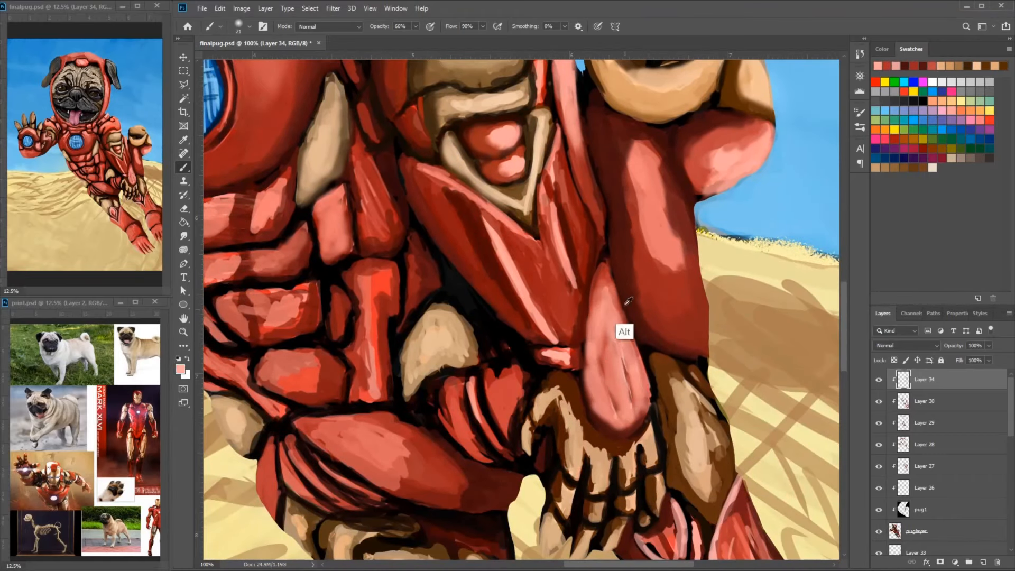
{"action": "left_click", "coordinate": [625, 303], "text": "alt"}
{"action": "left_click_drag", "start_coordinate": [621, 325], "coordinate": [645, 417]}
{"action": "mouse_move", "coordinate": [655, 334]}
{"action": "left_mouse_down"}
{"action": "mouse_move", "coordinate": [642, 405]}
{"action": "mouse_move", "coordinate": [664, 399]}
{"action": "left_mouse_up"}
- Soften the pink highlight streaks on the long red plates below the triangular arm frame
{"action": "left_click", "coordinate": [553, 328], "text": "alt"}
{"action": "left_click_drag", "start_coordinate": [556, 273], "coordinate": [559, 399]}
{"action": "left_click", "coordinate": [516, 330], "text": "alt"}
{"action": "left_click_drag", "start_coordinate": [492, 295], "coordinate": [551, 400]}
{"action": "left_click", "coordinate": [480, 277], "text": "alt"}
{"action": "left_click_drag", "start_coordinate": [467, 285], "coordinate": [513, 369]}
{"action": "left_click_drag", "start_coordinate": [540, 428], "coordinate": [602, 267]}
- Blend the pink highlight into the darker red on the large thigh plate with sampled reds
{"action": "left_click", "coordinate": [505, 364], "text": "alt"}
{"action": "left_click_drag", "start_coordinate": [489, 372], "coordinate": [523, 406]}
{"action": "left_click", "coordinate": [460, 354], "text": "alt"}
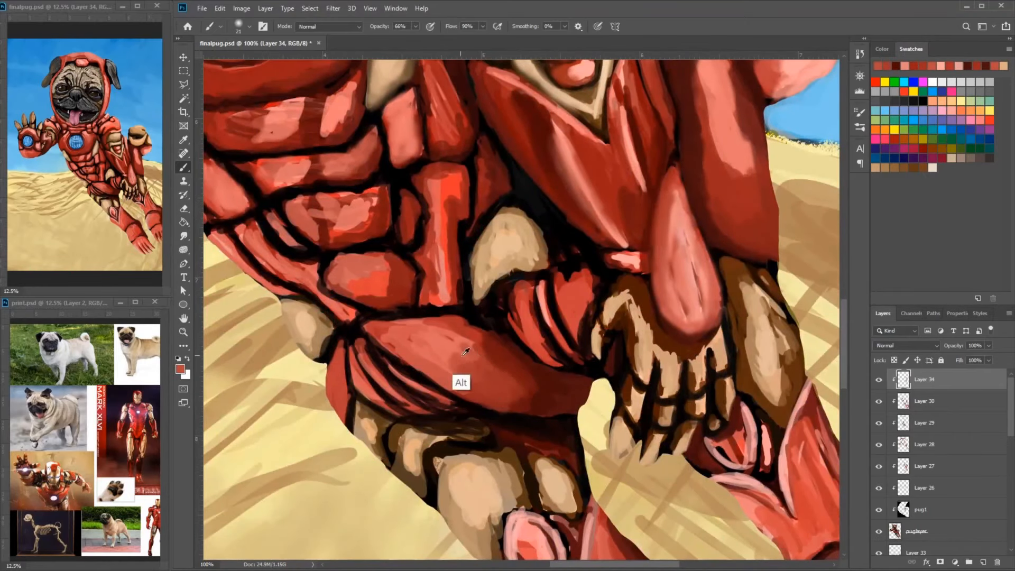
{"action": "left_click_drag", "start_coordinate": [455, 341], "coordinate": [495, 384]}
{"action": "left_click_drag", "start_coordinate": [430, 324], "coordinate": [484, 365]}
- Smooth the oval plate at the bottom of the abdomen and the adjoining side waist plates with sampled reds
{"action": "left_click", "coordinate": [352, 267], "text": "alt"}
{"action": "left_click_drag", "start_coordinate": [332, 285], "coordinate": [375, 296]}
{"action": "left_click", "coordinate": [376, 219], "text": "alt"}
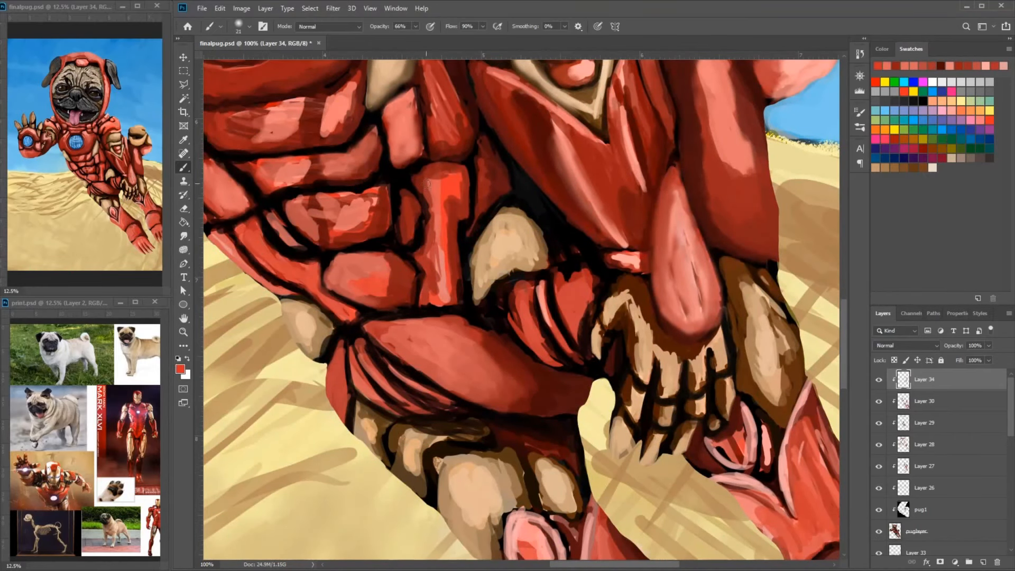
{"action": "left_click_drag", "start_coordinate": [426, 183], "coordinate": [553, 260]}
{"action": "left_click_drag", "start_coordinate": [323, 242], "coordinate": [353, 281]}
{"action": "left_click_drag", "start_coordinate": [375, 345], "coordinate": [415, 371]}
{"action": "left_click", "coordinate": [362, 288], "text": "alt"}
{"action": "left_click_drag", "start_coordinate": [341, 305], "coordinate": [349, 311]}
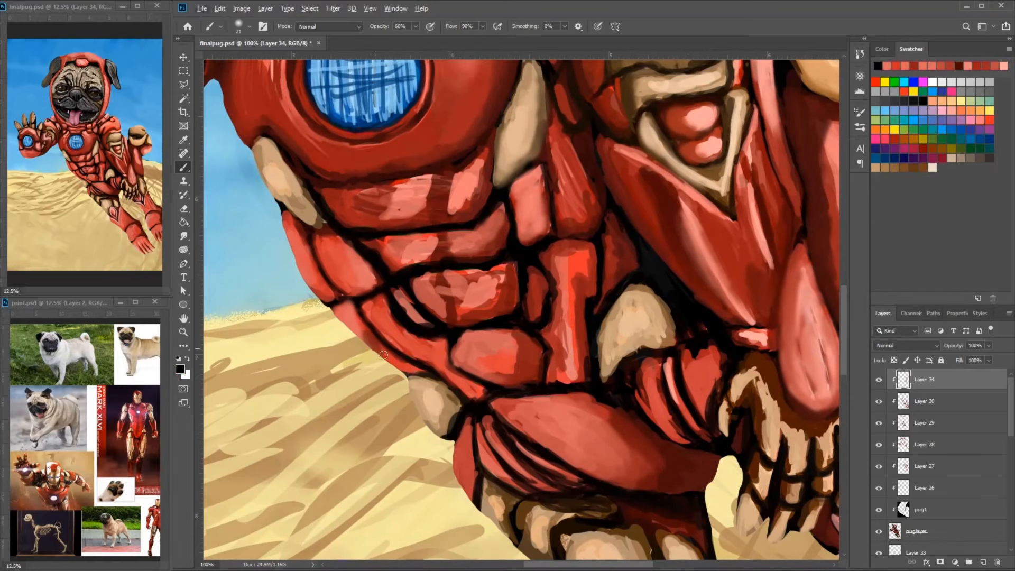
- Clean up the dark outlines and red shading of the narrow plates along the side of the waist
{"action": "left_click_drag", "start_coordinate": [383, 354], "coordinate": [393, 364]}
{"action": "left_click_drag", "start_coordinate": [449, 344], "coordinate": [481, 401]}
{"action": "left_click", "coordinate": [402, 304], "text": "alt"}
{"action": "left_click_drag", "start_coordinate": [398, 297], "coordinate": [428, 327]}
{"action": "left_click_drag", "start_coordinate": [387, 253], "coordinate": [436, 367]}
{"action": "left_click_drag", "start_coordinate": [484, 314], "coordinate": [495, 294]}
- Blend the pink highlights on the chest plate's raised-arm side and on the raised arm's shoulder
{"action": "left_click_drag", "start_coordinate": [545, 149], "coordinate": [587, 292]}
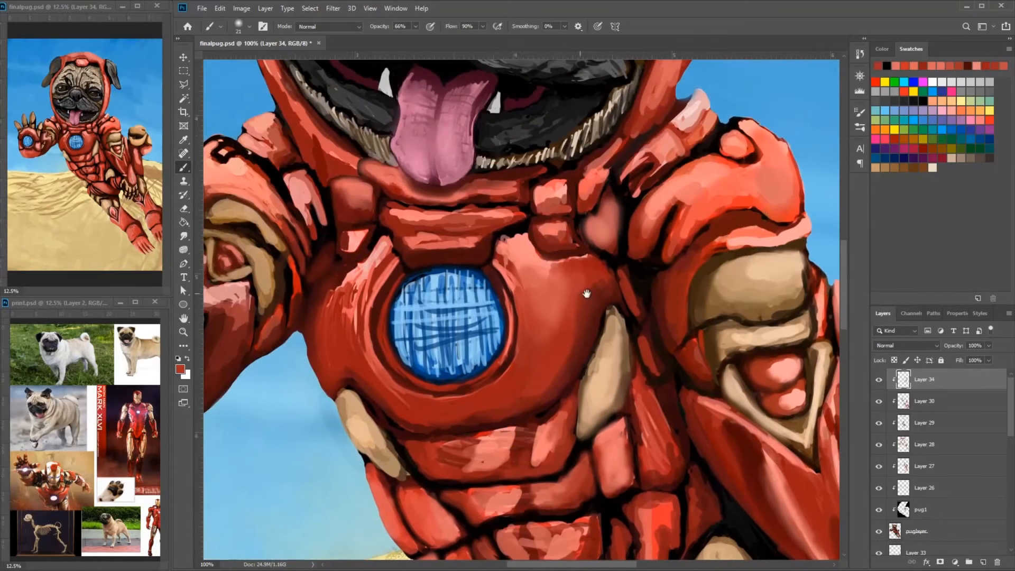
{"action": "mouse_move", "coordinate": [372, 266]}
{"action": "left_mouse_down"}
{"action": "mouse_move", "coordinate": [338, 329]}
{"action": "mouse_move", "coordinate": [359, 289]}
{"action": "left_mouse_up"}
{"action": "left_click", "coordinate": [380, 254], "text": "alt"}
{"action": "mouse_move", "coordinate": [382, 262]}
{"action": "left_mouse_down"}
{"action": "mouse_move", "coordinate": [342, 378]}
{"action": "mouse_move", "coordinate": [335, 287]}
{"action": "left_mouse_up"}
{"action": "left_click_drag", "start_coordinate": [288, 231], "coordinate": [403, 306]}
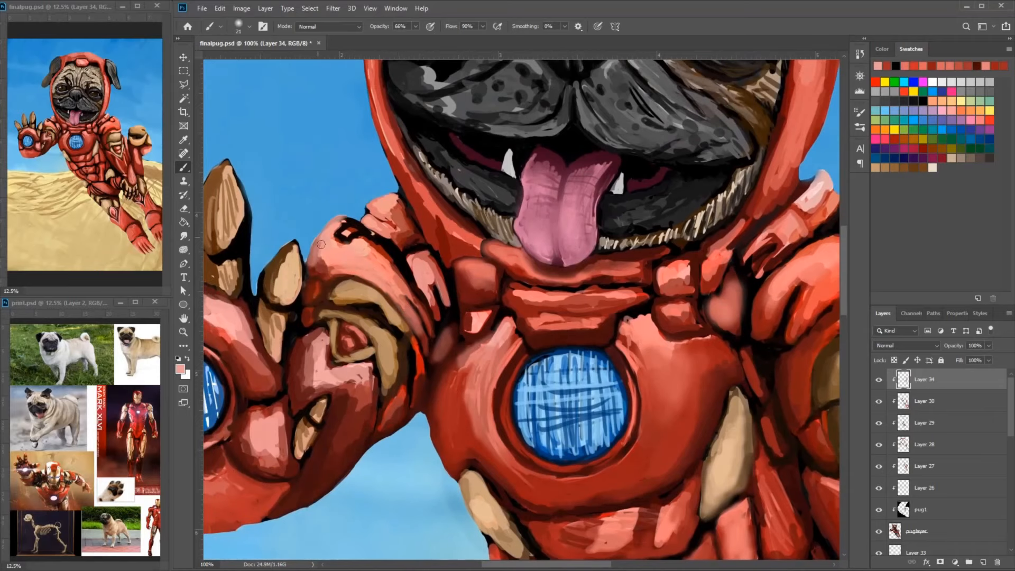
{"action": "left_click_drag", "start_coordinate": [346, 239], "coordinate": [376, 253]}
{"action": "mouse_move", "coordinate": [400, 279]}
{"action": "left_mouse_down"}
{"action": "mouse_move", "coordinate": [534, 215]}
{"action": "mouse_move", "coordinate": [559, 186]}
{"action": "left_mouse_up"}
- Smooth the tan highlights on the three upright fingers of the raised hand with sampled tans and browns
{"action": "left_click", "coordinate": [271, 177], "text": "alt"}
{"action": "mouse_move", "coordinate": [248, 152]}
{"action": "left_mouse_down"}
{"action": "mouse_move", "coordinate": [277, 206]}
{"action": "mouse_move", "coordinate": [253, 191]}
{"action": "left_mouse_up"}
{"action": "left_click", "coordinate": [324, 147], "text": "alt"}
{"action": "left_click_drag", "start_coordinate": [312, 89], "coordinate": [313, 171]}
{"action": "mouse_move", "coordinate": [381, 74]}
{"action": "left_mouse_down"}
{"action": "mouse_move", "coordinate": [366, 154]}
{"action": "mouse_move", "coordinate": [339, 125]}
{"action": "left_mouse_up"}
{"action": "left_click", "coordinate": [369, 183], "text": "alt"}
- Blend the brown shading at the bases and along the sides of the raised hand's fingers
{"action": "left_click", "coordinate": [334, 185], "text": "alt"}
{"action": "left_click_drag", "start_coordinate": [319, 192], "coordinate": [344, 184]}
{"action": "left_click_drag", "start_coordinate": [320, 97], "coordinate": [329, 165]}
{"action": "left_click_drag", "start_coordinate": [385, 77], "coordinate": [369, 161]}
{"action": "left_click_drag", "start_coordinate": [398, 121], "coordinate": [382, 158]}
{"action": "left_click", "coordinate": [378, 172], "text": "alt"}
{"action": "mouse_move", "coordinate": [382, 168]}
{"action": "left_mouse_down"}
{"action": "mouse_move", "coordinate": [409, 134]}
{"action": "mouse_move", "coordinate": [461, 208]}
{"action": "left_mouse_up"}
{"action": "left_click", "coordinate": [452, 182], "text": "alt"}
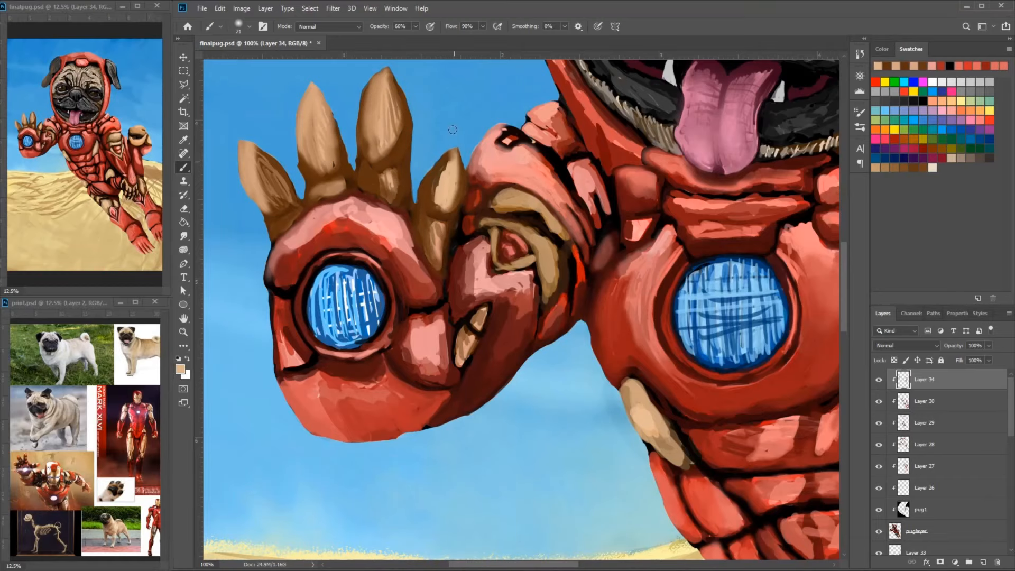
- Soften the light and brown tones on the raised hand's finger nearest the shoulder
{"action": "left_click_drag", "start_coordinate": [456, 132], "coordinate": [562, 227]}
{"action": "left_click_drag", "start_coordinate": [494, 174], "coordinate": [473, 237]}
{"action": "left_click_drag", "start_coordinate": [492, 233], "coordinate": [480, 168]}
{"action": "left_click", "coordinate": [431, 193], "text": "alt"}
{"action": "left_click_drag", "start_coordinate": [430, 199], "coordinate": [420, 140]}
{"action": "left_click_drag", "start_coordinate": [558, 205], "coordinate": [515, 121]}
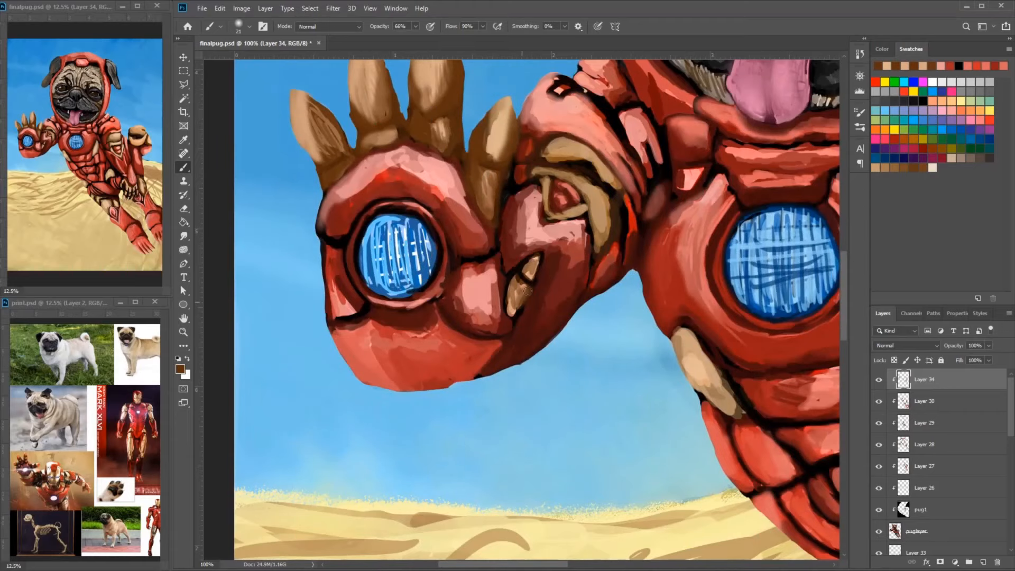
- Darken the small tan inlay on the raised forearm with sampled brown
{"action": "left_click", "coordinate": [521, 267], "text": "alt"}
{"action": "left_click_drag", "start_coordinate": [514, 317], "coordinate": [505, 267]}
{"action": "left_click_drag", "start_coordinate": [530, 189], "coordinate": [501, 254]}
{"action": "left_click", "coordinate": [501, 256], "text": "alt"}
{"action": "left_click_drag", "start_coordinate": [465, 270], "coordinate": [491, 263]}
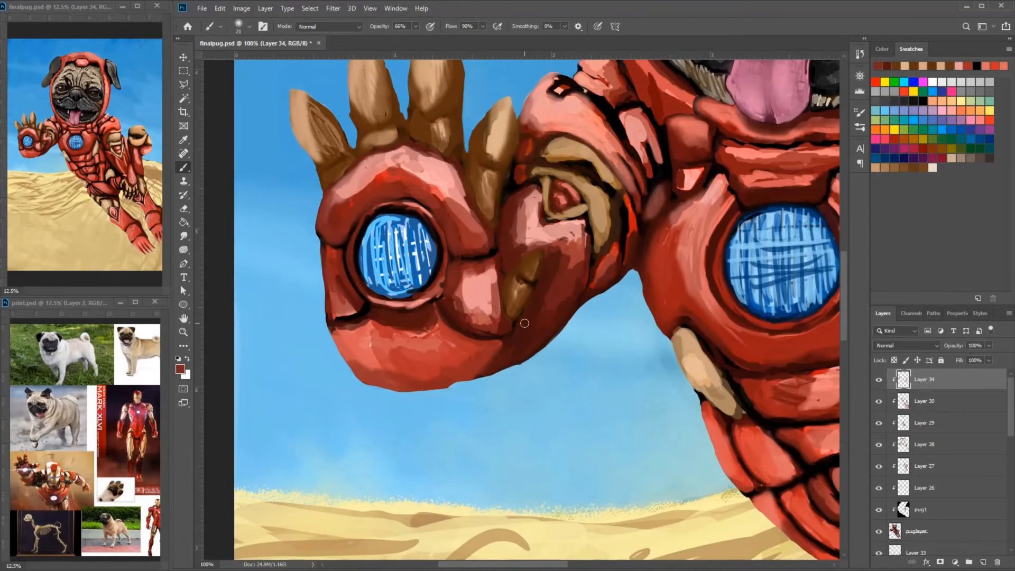
- Smooth the dark red shading on the raised forearm around the brown inlay
{"action": "left_click_drag", "start_coordinate": [525, 323], "coordinate": [500, 342]}
{"action": "left_click", "coordinate": [514, 347], "text": "alt"}
{"action": "left_click_drag", "start_coordinate": [516, 359], "coordinate": [575, 296]}
{"action": "left_click_drag", "start_coordinate": [603, 292], "coordinate": [541, 287]}
{"action": "left_click_drag", "start_coordinate": [545, 233], "coordinate": [544, 270]}
- Deepen the dark red shading along the edges of the large thigh plate
{"action": "mouse_move", "coordinate": [668, 491]}
{"action": "left_mouse_down"}
{"action": "mouse_move", "coordinate": [601, 290]}
{"action": "mouse_move", "coordinate": [436, 163]}
{"action": "left_mouse_up"}
{"action": "left_click", "coordinate": [770, 369], "text": "alt"}
{"action": "left_click_drag", "start_coordinate": [740, 364], "coordinate": [599, 281]}
{"action": "left_click_drag", "start_coordinate": [740, 301], "coordinate": [668, 277]}
{"action": "left_click_drag", "start_coordinate": [493, 260], "coordinate": [539, 288]}
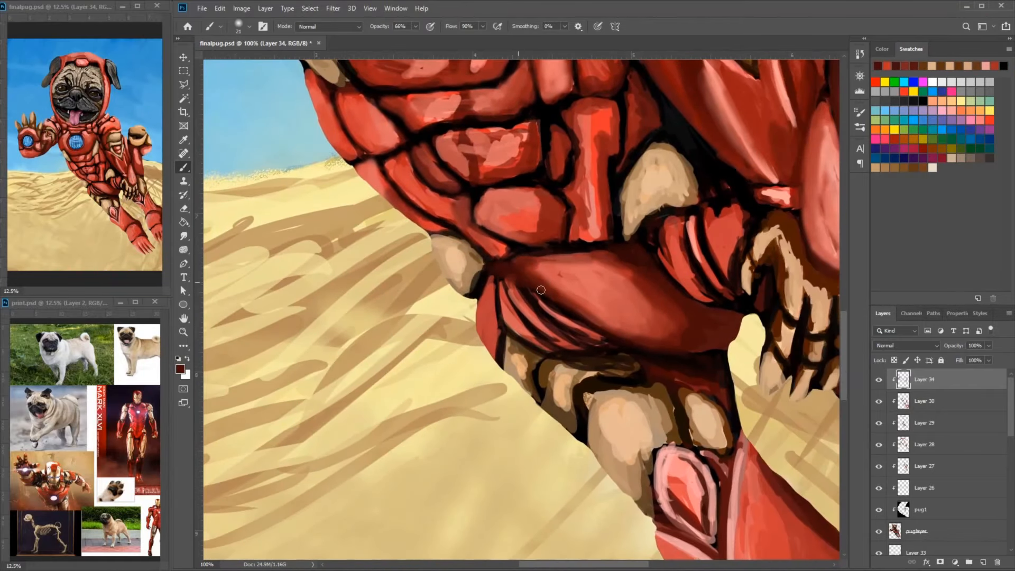
{"action": "left_click", "coordinate": [504, 259], "text": "alt"}
{"action": "left_click_drag", "start_coordinate": [503, 260], "coordinate": [539, 285]}
{"action": "left_click_drag", "start_coordinate": [534, 291], "coordinate": [612, 258]}
{"action": "left_click", "coordinate": [629, 252], "text": "alt"}
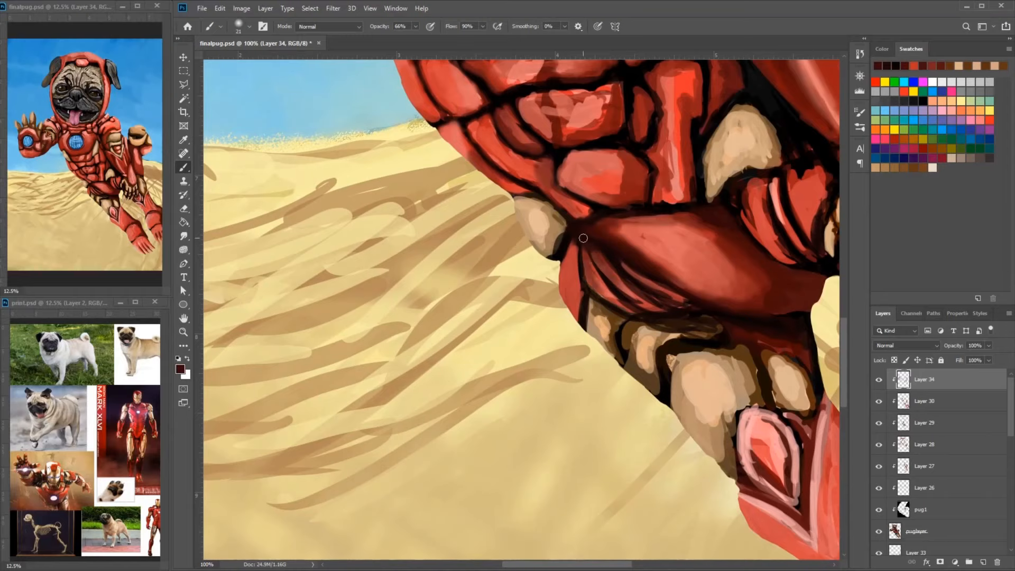
- Switch to a harder brush and define the dark folds beneath the thigh plate near the hip
{"action": "right_click", "coordinate": [629, 215]}
{"action": "left_click", "coordinate": [614, 215], "text": "alt"}
{"action": "left_click", "coordinate": [631, 228], "text": "alt"}
{"action": "left_click_drag", "start_coordinate": [619, 226], "coordinate": [588, 236]}
{"action": "left_click_drag", "start_coordinate": [599, 252], "coordinate": [660, 304]}
{"action": "left_click_drag", "start_coordinate": [777, 233], "coordinate": [598, 223]}
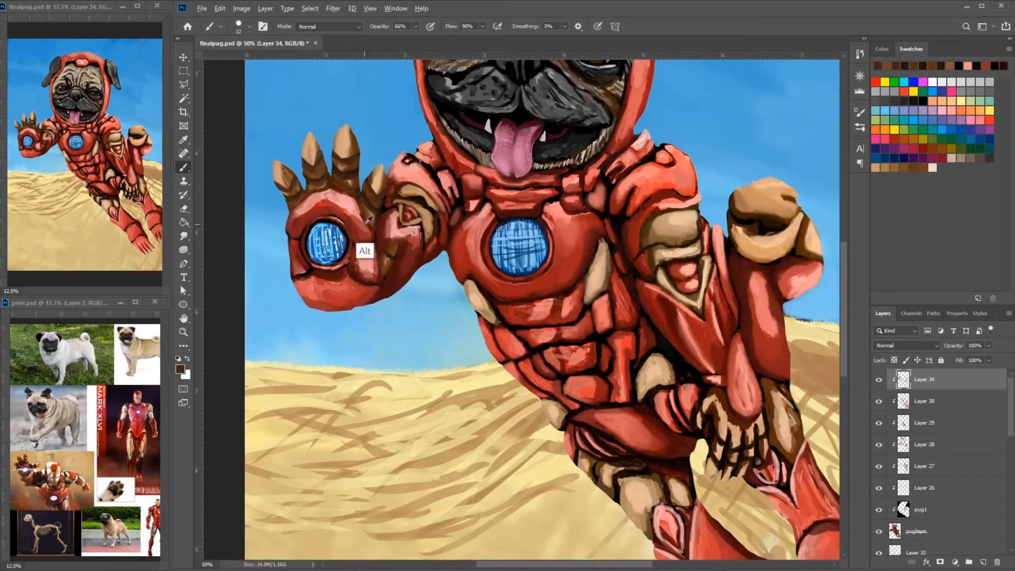
- Paint dark brown shadows between the finger bases of the raised hand with a size 12 brush
{"action": "left_click", "coordinate": [311, 204], "text": "alt"}
{"action": "left_click", "coordinate": [308, 197], "text": "alt"}
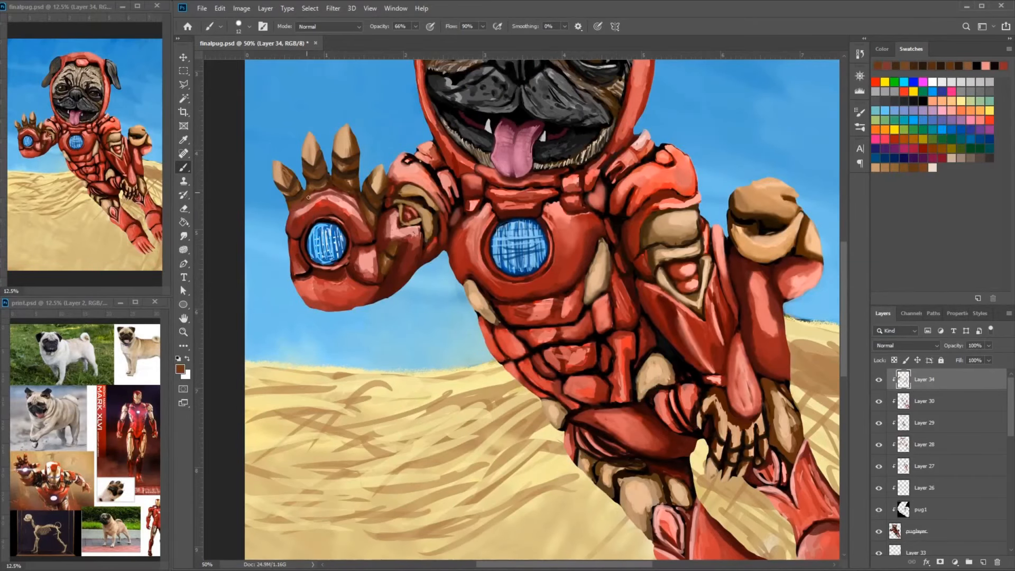
{"action": "left_click", "coordinate": [369, 219], "text": "alt"}
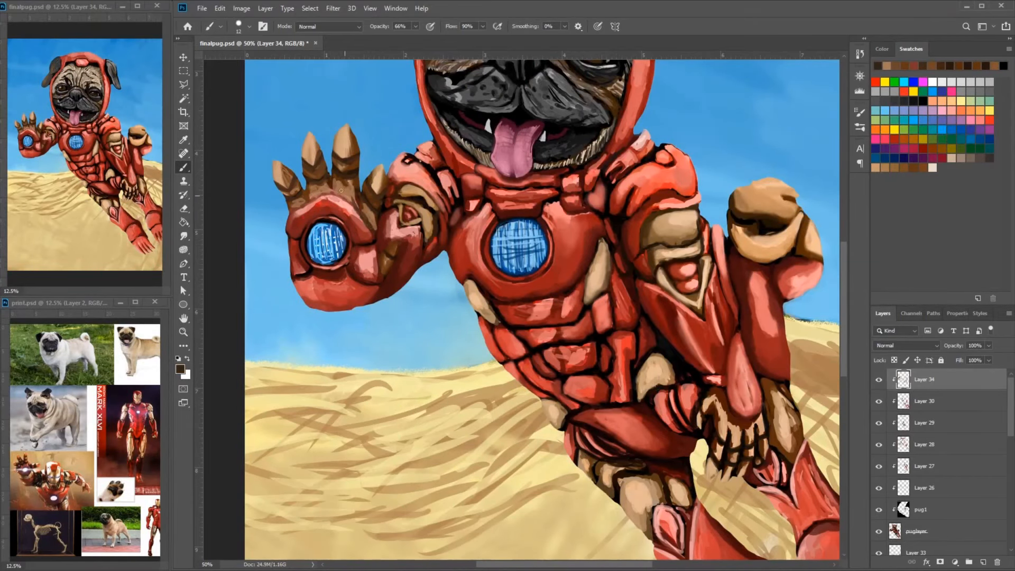
- Paint fur strokes in a sampled grey-brown on the center of the pug's forehead
{"action": "left_click_drag", "start_coordinate": [331, 191], "coordinate": [440, 390]}
{"action": "key", "text": "ctrl+plus"}
{"action": "left_click_drag", "start_coordinate": [441, 296], "coordinate": [377, 423]}
{"action": "left_click", "coordinate": [743, 152], "text": "alt"}
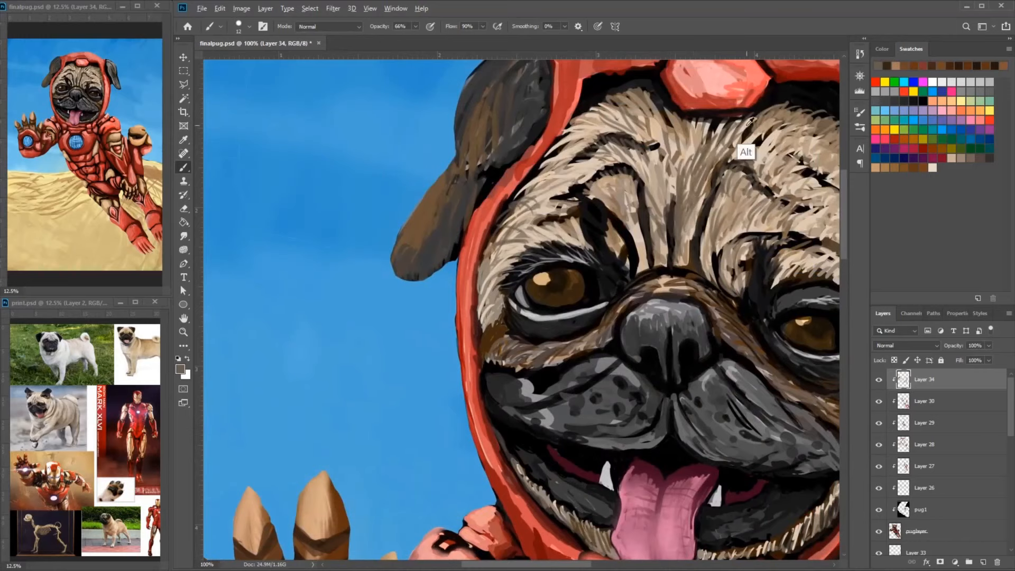
{"action": "left_click", "coordinate": [708, 174], "text": "alt"}
{"action": "mouse_move", "coordinate": [714, 156]}
{"action": "left_mouse_down"}
{"action": "mouse_move", "coordinate": [700, 201]}
{"action": "mouse_move", "coordinate": [723, 230]}
{"action": "mouse_move", "coordinate": [684, 229]}
{"action": "left_mouse_up"}
- Enlarge the brush to size 34 and blend the forehead fur above the eye with sampled beiges
{"action": "left_click", "coordinate": [249, 27]}
{"action": "left_click", "coordinate": [211, 106]}
{"action": "mouse_move", "coordinate": [654, 185]}
{"action": "left_mouse_down"}
{"action": "mouse_move", "coordinate": [609, 136]}
{"action": "mouse_move", "coordinate": [542, 182]}
{"action": "left_mouse_up"}
{"action": "left_click_drag", "start_coordinate": [555, 182], "coordinate": [497, 240]}
{"action": "left_click_drag", "start_coordinate": [597, 179], "coordinate": [633, 222]}
{"action": "left_click", "coordinate": [667, 163], "text": "alt"}
{"action": "left_click_drag", "start_coordinate": [711, 150], "coordinate": [681, 221]}
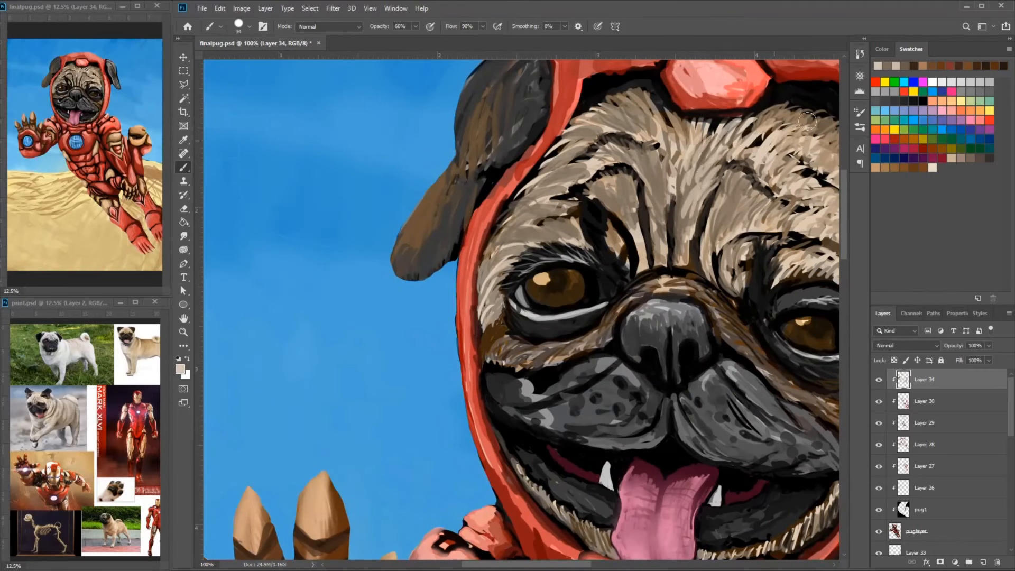
- Reduce the brush to size 15 and add light fur strokes to the pug's forehead above the eyes
{"action": "left_click", "coordinate": [735, 201], "text": "alt"}
{"action": "mouse_move", "coordinate": [752, 210]}
{"action": "left_mouse_down"}
{"action": "mouse_move", "coordinate": [760, 238]}
{"action": "mouse_move", "coordinate": [704, 259]}
{"action": "left_mouse_up"}
{"action": "left_click_drag", "start_coordinate": [729, 227], "coordinate": [618, 236]}
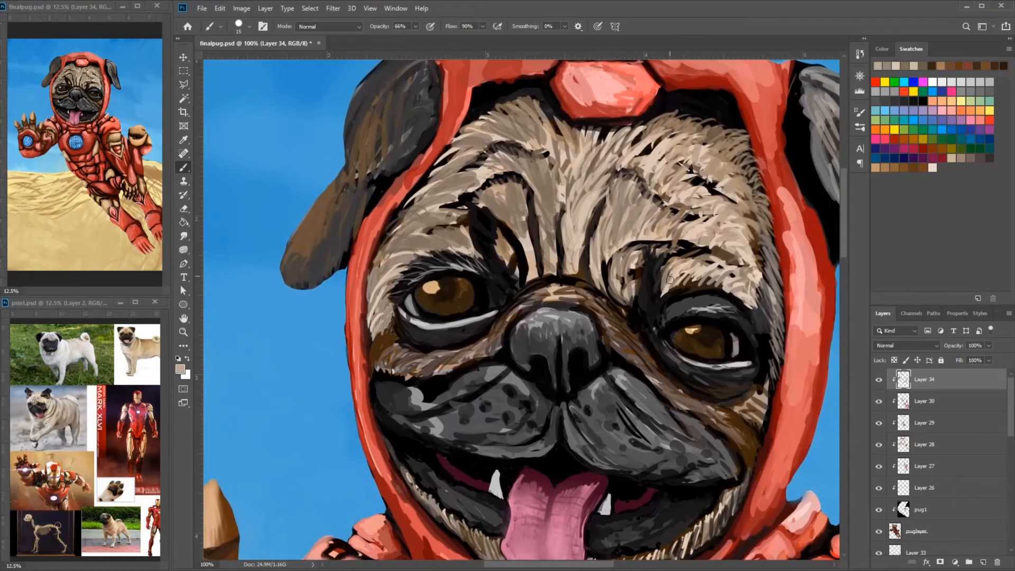
- Paint white highlights in both pupils and darken the lid around the pug's left-hand eye with black
{"action": "left_click", "coordinate": [681, 253], "text": "alt"}
{"action": "left_click_drag", "start_coordinate": [691, 258], "coordinate": [661, 294]}
{"action": "left_click", "coordinate": [434, 312], "text": "alt"}
{"action": "left_click_drag", "start_coordinate": [420, 299], "coordinate": [428, 309]}
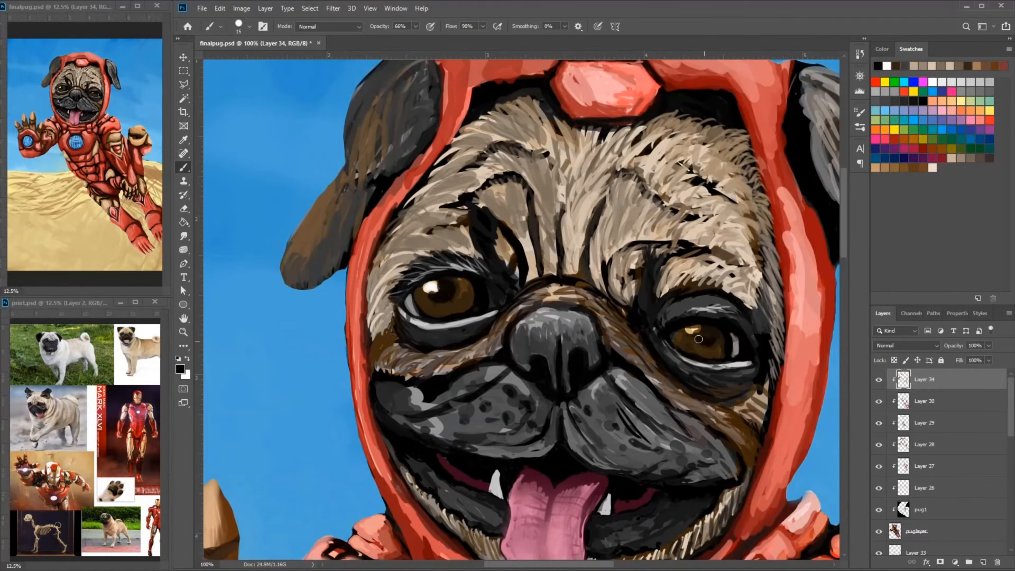
{"action": "left_click_drag", "start_coordinate": [476, 262], "coordinate": [407, 267]}
{"action": "left_click", "coordinate": [469, 270], "text": "alt"}
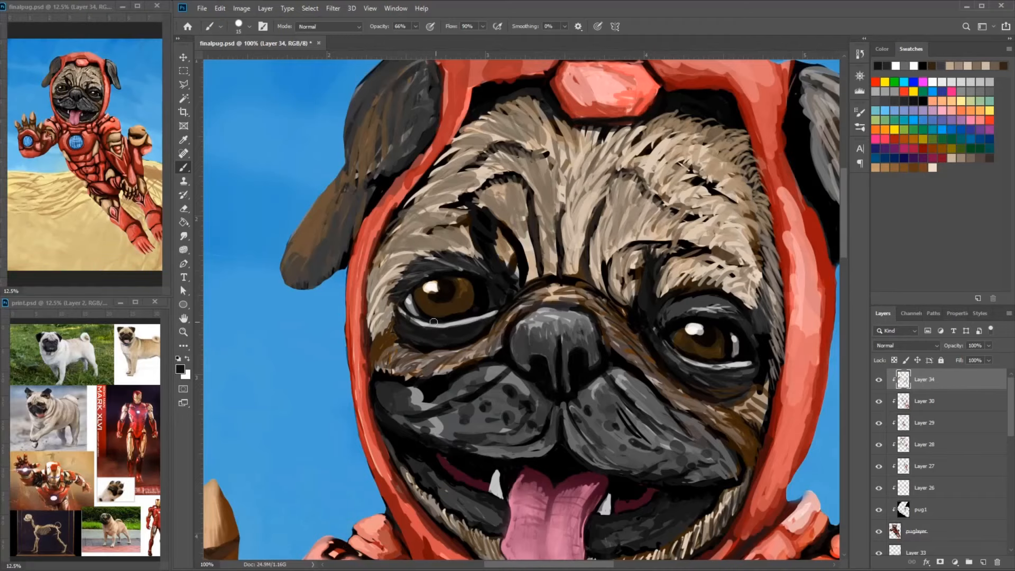
- Blend sampled beige and brown fur strokes below the left-hand eye and along the side of the nose
{"action": "left_click", "coordinate": [417, 353], "text": "alt"}
{"action": "left_click", "coordinate": [404, 361], "text": "alt"}
{"action": "mouse_move", "coordinate": [408, 350]}
{"action": "left_mouse_down"}
{"action": "mouse_move", "coordinate": [380, 367]}
{"action": "mouse_move", "coordinate": [374, 358]}
{"action": "left_mouse_up"}
{"action": "left_click", "coordinate": [389, 343], "text": "alt"}
{"action": "left_click_drag", "start_coordinate": [405, 343], "coordinate": [381, 366]}
{"action": "left_click_drag", "start_coordinate": [453, 353], "coordinate": [421, 370]}
{"action": "left_click", "coordinate": [597, 305], "text": "alt"}
{"action": "left_click_drag", "start_coordinate": [601, 316], "coordinate": [746, 436]}
{"action": "left_click", "coordinate": [618, 333], "text": "alt"}
- Paint fine grey-brown fur strokes over the folds in the center of the forehead with a smaller brush
{"action": "key", "text": "ctrl+plus"}
{"action": "left_click_drag", "start_coordinate": [762, 220], "coordinate": [634, 344]}
{"action": "left_click", "coordinate": [682, 343], "text": "alt"}
{"action": "left_click_drag", "start_coordinate": [693, 313], "coordinate": [679, 360]}
{"action": "left_click_drag", "start_coordinate": [722, 267], "coordinate": [706, 341]}
{"action": "left_click", "coordinate": [729, 301], "text": "alt"}
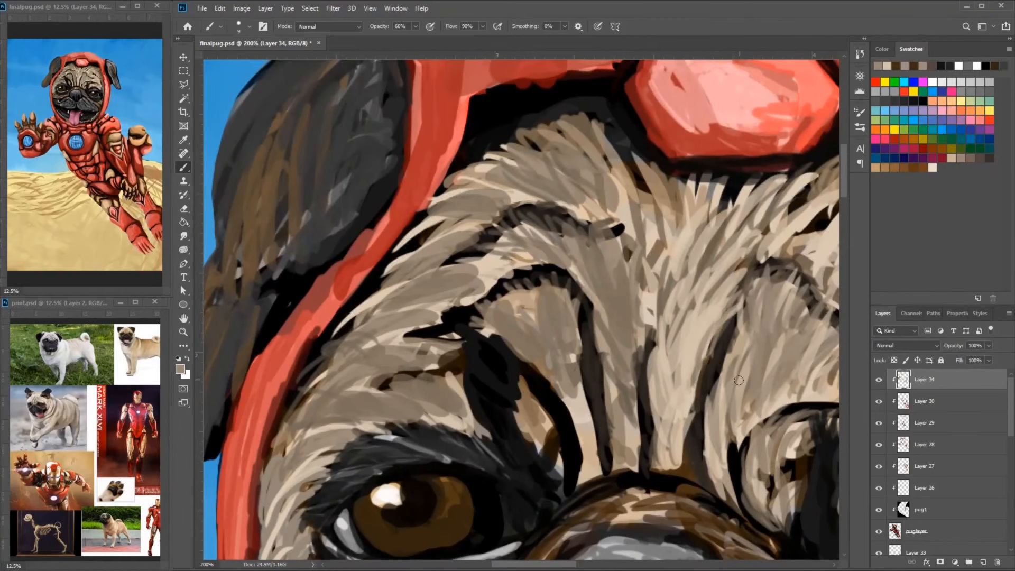
{"action": "left_click_drag", "start_coordinate": [740, 402], "coordinate": [704, 318]}
- Break up the dark fold between the left-hand eye and the nose bridge with fine black hair strokes
{"action": "left_click", "coordinate": [748, 466], "text": "alt"}
{"action": "left_click_drag", "start_coordinate": [678, 417], "coordinate": [518, 434]}
{"action": "left_click_drag", "start_coordinate": [513, 420], "coordinate": [441, 333]}
{"action": "left_click", "coordinate": [457, 338], "text": "alt"}
{"action": "mouse_move", "coordinate": [470, 391]}
{"action": "left_mouse_down"}
{"action": "mouse_move", "coordinate": [439, 272]}
{"action": "mouse_move", "coordinate": [435, 296]}
{"action": "left_mouse_up"}
{"action": "left_click", "coordinate": [461, 280], "text": "alt"}
{"action": "left_click_drag", "start_coordinate": [453, 296], "coordinate": [422, 240]}
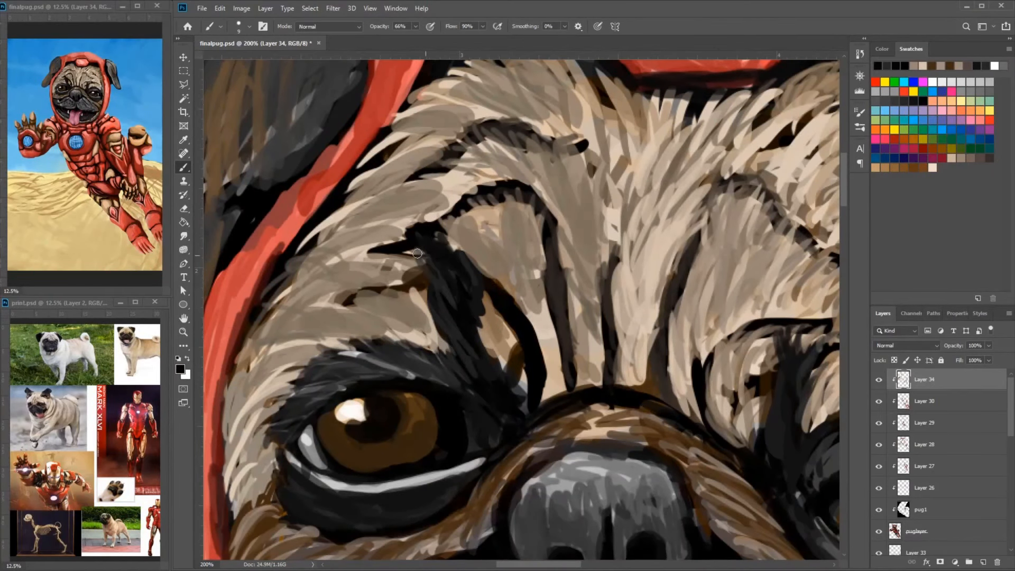
- Add thin black hair strokes between the fur tufts above the left-hand eye and brow
{"action": "left_click_drag", "start_coordinate": [442, 321], "coordinate": [417, 255]}
{"action": "left_click_drag", "start_coordinate": [472, 291], "coordinate": [454, 237]}
{"action": "mouse_move", "coordinate": [370, 391]}
{"action": "left_mouse_down"}
{"action": "mouse_move", "coordinate": [497, 374]}
{"action": "mouse_move", "coordinate": [404, 423]}
{"action": "left_mouse_up"}
{"action": "mouse_move", "coordinate": [493, 335]}
{"action": "left_mouse_down"}
{"action": "mouse_move", "coordinate": [519, 269]}
{"action": "mouse_move", "coordinate": [465, 270]}
{"action": "left_mouse_up"}
{"action": "left_click", "coordinate": [535, 253], "text": "alt"}
{"action": "mouse_move", "coordinate": [579, 255]}
{"action": "left_mouse_down"}
{"action": "mouse_move", "coordinate": [507, 228]}
{"action": "mouse_move", "coordinate": [460, 248]}
{"action": "left_mouse_up"}
- Refine the fur around the left-hand brow crease with alternating black and sampled beige strokes
{"action": "left_click", "coordinate": [564, 229], "text": "alt"}
{"action": "left_click_drag", "start_coordinate": [555, 214], "coordinate": [446, 246]}
{"action": "left_click", "coordinate": [528, 233], "text": "alt"}
{"action": "left_click_drag", "start_coordinate": [532, 234], "coordinate": [573, 416]}
{"action": "left_click", "coordinate": [507, 296], "text": "alt"}
{"action": "mouse_move", "coordinate": [521, 288]}
{"action": "left_mouse_down"}
{"action": "mouse_move", "coordinate": [455, 368]}
{"action": "mouse_move", "coordinate": [415, 455]}
{"action": "left_mouse_up"}
- Deepen the shadow between the red hood and the top of the forehead fur with black
{"action": "mouse_move", "coordinate": [615, 144]}
{"action": "left_mouse_down"}
{"action": "mouse_move", "coordinate": [590, 242]}
{"action": "mouse_move", "coordinate": [743, 177]}
{"action": "left_mouse_up"}
{"action": "left_click", "coordinate": [725, 219], "text": "alt"}
{"action": "mouse_move", "coordinate": [687, 233]}
{"action": "left_mouse_down"}
{"action": "mouse_move", "coordinate": [742, 226]}
{"action": "mouse_move", "coordinate": [633, 264]}
{"action": "left_mouse_up"}
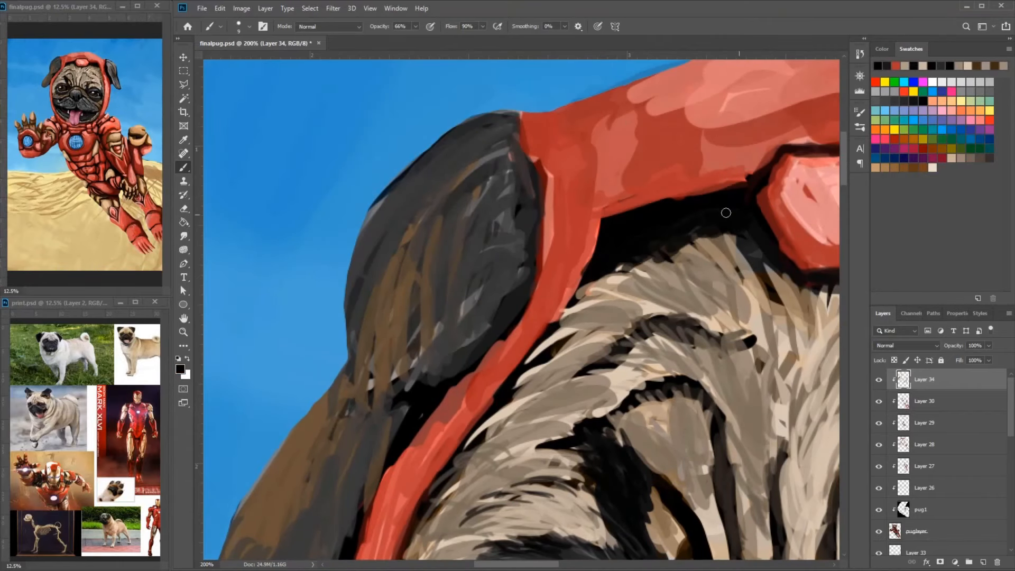
{"action": "left_click_drag", "start_coordinate": [725, 211], "coordinate": [366, 245]}
{"action": "left_click_drag", "start_coordinate": [704, 227], "coordinate": [695, 216]}
- Paint short sampled beige and tan fur strokes along the upper edge of the forehead below the hood
{"action": "left_click", "coordinate": [555, 280], "text": "alt"}
{"action": "left_click_drag", "start_coordinate": [534, 290], "coordinate": [440, 288]}
{"action": "left_click", "coordinate": [654, 388], "text": "alt"}
{"action": "left_click_drag", "start_coordinate": [542, 336], "coordinate": [574, 285]}
{"action": "mouse_move", "coordinate": [502, 336]}
{"action": "left_mouse_down"}
{"action": "mouse_move", "coordinate": [469, 288]}
{"action": "mouse_move", "coordinate": [484, 288]}
{"action": "left_mouse_up"}
{"action": "left_click_drag", "start_coordinate": [473, 332], "coordinate": [454, 283]}
{"action": "mouse_move", "coordinate": [434, 312]}
{"action": "left_mouse_down"}
{"action": "mouse_move", "coordinate": [417, 274]}
{"action": "mouse_move", "coordinate": [373, 256]}
{"action": "left_mouse_up"}
{"action": "left_click_drag", "start_coordinate": [317, 333], "coordinate": [290, 264]}
{"action": "left_click", "coordinate": [319, 324], "text": "alt"}
{"action": "left_click_drag", "start_coordinate": [336, 296], "coordinate": [322, 256]}
{"action": "left_click_drag", "start_coordinate": [290, 288], "coordinate": [274, 267]}
{"action": "left_click", "coordinate": [310, 306], "text": "alt"}
{"action": "left_click", "coordinate": [360, 302], "text": "alt"}
{"action": "mouse_move", "coordinate": [288, 317]}
{"action": "left_mouse_down"}
{"action": "mouse_move", "coordinate": [268, 275]}
{"action": "mouse_move", "coordinate": [282, 283]}
{"action": "left_mouse_up"}
- Pick a light cream foreground color and add bright hair strands to the forehead fur
{"action": "left_click", "coordinate": [181, 369]}
{"action": "left_click", "coordinate": [391, 143]}
{"action": "left_click", "coordinate": [607, 131]}
{"action": "left_click_drag", "start_coordinate": [328, 324], "coordinate": [308, 281]}
{"action": "left_click_drag", "start_coordinate": [430, 341], "coordinate": [375, 276]}
{"action": "key", "text": "ctrl+minus"}
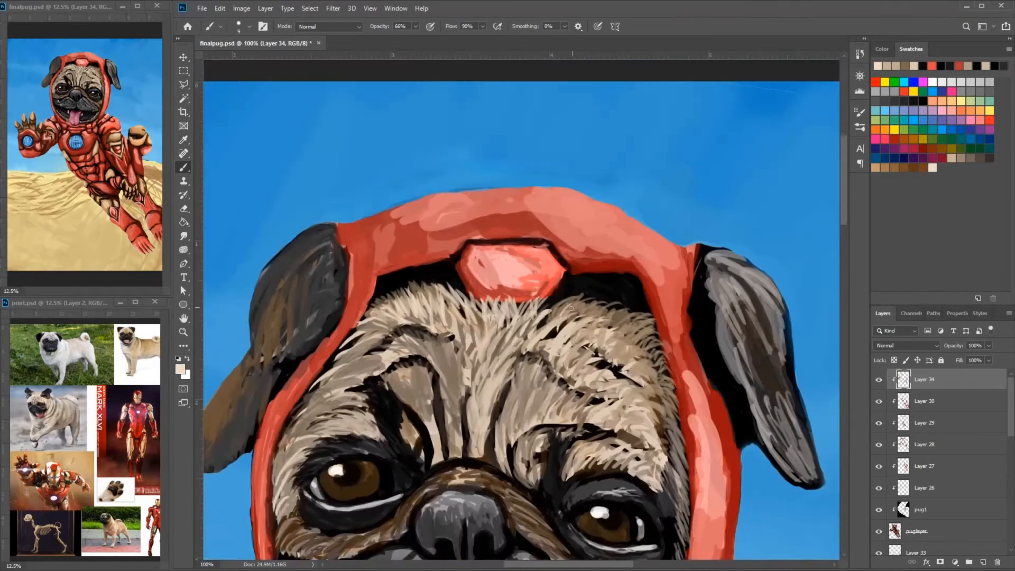
- Add cream highlight strokes to the fur on the right-hand side of the forehead and brow
{"action": "left_click_drag", "start_coordinate": [536, 337], "coordinate": [566, 308]}
{"action": "left_click_drag", "start_coordinate": [532, 417], "coordinate": [566, 354]}
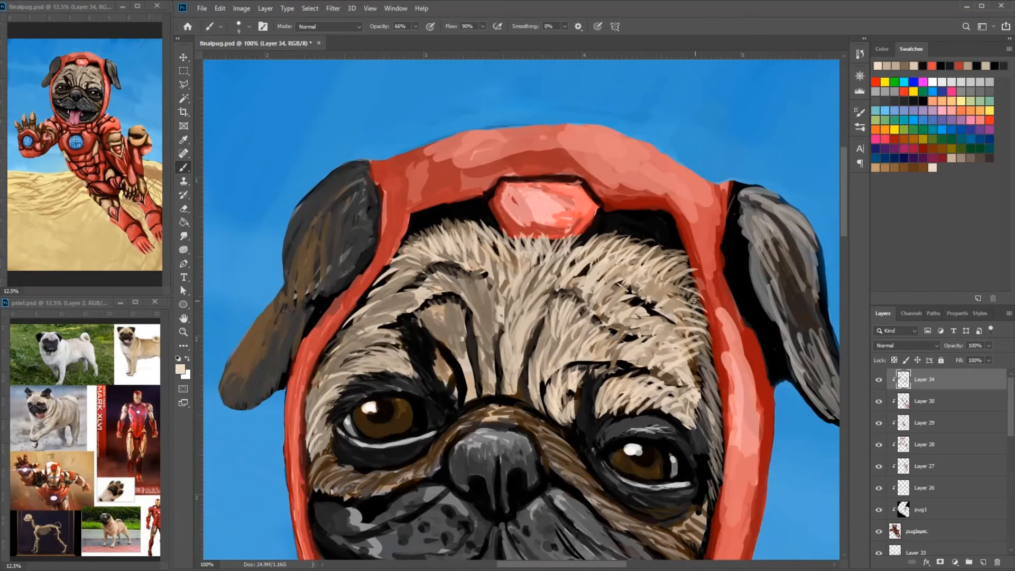
{"action": "left_click_drag", "start_coordinate": [337, 411], "coordinate": [320, 376]}
{"action": "left_click_drag", "start_coordinate": [597, 380], "coordinate": [675, 302]}
{"action": "left_click_drag", "start_coordinate": [695, 305], "coordinate": [664, 285]}
{"action": "left_click_drag", "start_coordinate": [695, 338], "coordinate": [722, 231]}
- Darken the rims around both eyes and the sides of the nose with black and dark grey strokes
{"action": "left_click", "coordinate": [742, 241], "text": "alt"}
{"action": "left_click", "coordinate": [757, 241], "text": "alt"}
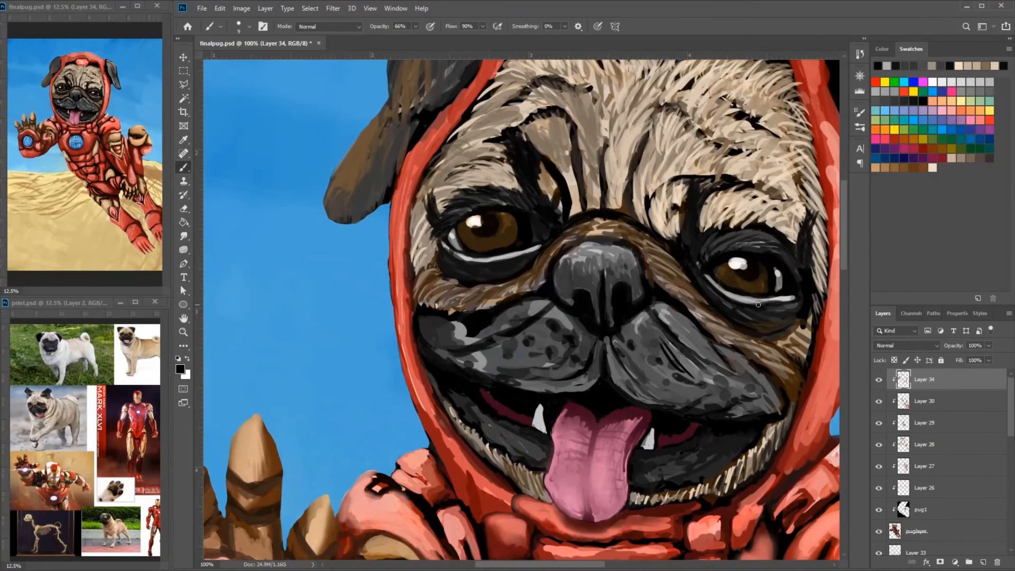
{"action": "left_click_drag", "start_coordinate": [701, 266], "coordinate": [737, 306]}
{"action": "mouse_move", "coordinate": [552, 241]}
{"action": "left_mouse_down"}
{"action": "mouse_move", "coordinate": [543, 265]}
{"action": "mouse_move", "coordinate": [529, 266]}
{"action": "left_mouse_up"}
{"action": "left_click_drag", "start_coordinate": [666, 253], "coordinate": [665, 274]}
{"action": "left_click", "coordinate": [641, 317], "text": "alt"}
{"action": "left_click", "coordinate": [641, 322], "text": "alt"}
{"action": "mouse_move", "coordinate": [587, 296]}
{"action": "left_mouse_down"}
{"action": "mouse_move", "coordinate": [641, 293]}
{"action": "mouse_move", "coordinate": [624, 330]}
{"action": "left_mouse_up"}
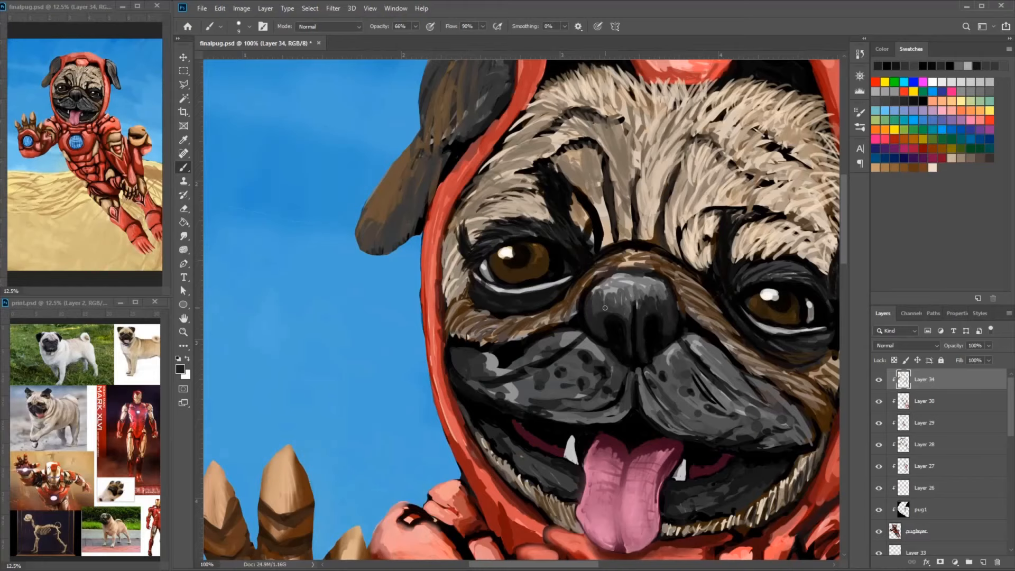
- Shade the nose and nostrils at close range with dark grey and black strokes
{"action": "scroll", "coordinate": [759, 385], "scroll_direction": "up", "scroll_amount": 2}
{"action": "mouse_move", "coordinate": [566, 148]}
{"action": "left_mouse_down"}
{"action": "mouse_move", "coordinate": [726, 295]}
{"action": "mouse_move", "coordinate": [566, 195]}
{"action": "mouse_move", "coordinate": [626, 245]}
{"action": "left_mouse_up"}
{"action": "left_click", "coordinate": [588, 186], "text": "alt"}
{"action": "left_click_drag", "start_coordinate": [582, 184], "coordinate": [657, 257]}
{"action": "left_click_drag", "start_coordinate": [646, 203], "coordinate": [669, 248]}
{"action": "left_click", "coordinate": [642, 166], "text": "alt"}
{"action": "left_click_drag", "start_coordinate": [616, 179], "coordinate": [642, 214]}
{"action": "left_click_drag", "start_coordinate": [578, 154], "coordinate": [642, 172]}
{"action": "left_click_drag", "start_coordinate": [573, 210], "coordinate": [681, 305]}
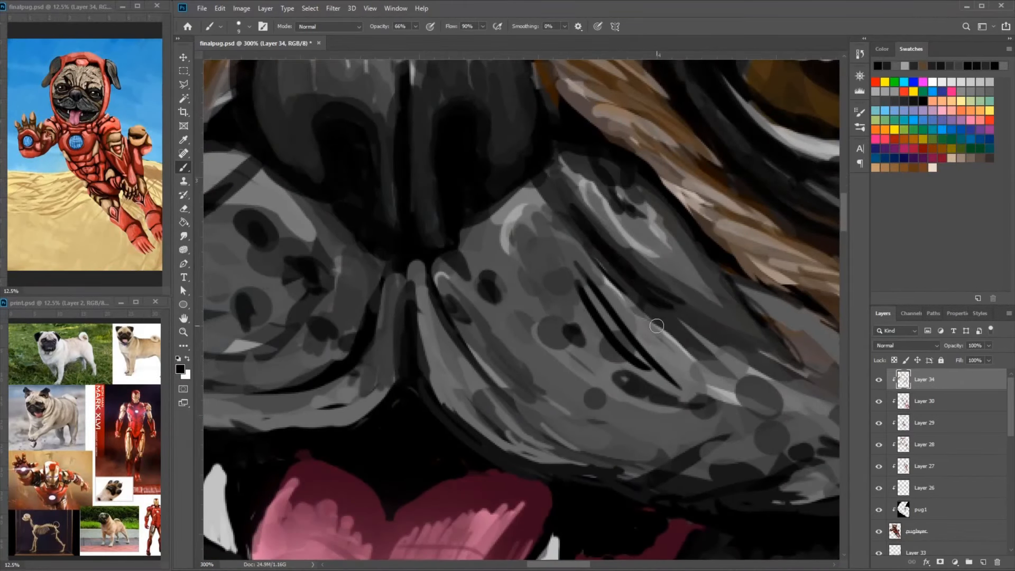
- Blend grey and black strokes over the right-hand muzzle beside the central lip crease
{"action": "left_click_drag", "start_coordinate": [603, 293], "coordinate": [687, 353]}
{"action": "left_click", "coordinate": [540, 211], "text": "alt"}
{"action": "left_click_drag", "start_coordinate": [502, 205], "coordinate": [467, 252]}
{"action": "left_click_drag", "start_coordinate": [476, 224], "coordinate": [492, 280]}
{"action": "left_click_drag", "start_coordinate": [417, 267], "coordinate": [425, 343]}
{"action": "mouse_move", "coordinate": [404, 267]}
{"action": "left_mouse_down"}
{"action": "mouse_move", "coordinate": [409, 381]}
{"action": "mouse_move", "coordinate": [465, 413]}
{"action": "left_mouse_up"}
{"action": "mouse_move", "coordinate": [444, 307]}
{"action": "left_mouse_down"}
{"action": "mouse_move", "coordinate": [499, 401]}
{"action": "mouse_move", "coordinate": [544, 430]}
{"action": "left_mouse_up"}
{"action": "left_click_drag", "start_coordinate": [441, 264], "coordinate": [499, 383]}
{"action": "left_click_drag", "start_coordinate": [465, 224], "coordinate": [518, 311]}
{"action": "left_click_drag", "start_coordinate": [612, 206], "coordinate": [604, 270]}
{"action": "left_click_drag", "start_coordinate": [555, 235], "coordinate": [672, 343]}
- Smooth the upper outer part of the right-hand muzzle with sampled dark and mid greys
{"action": "left_click", "coordinate": [626, 279], "text": "alt"}
{"action": "left_click_drag", "start_coordinate": [607, 248], "coordinate": [667, 317]}
{"action": "mouse_move", "coordinate": [743, 358]}
{"action": "left_mouse_down"}
{"action": "mouse_move", "coordinate": [674, 314]}
{"action": "mouse_move", "coordinate": [756, 386]}
{"action": "left_mouse_up"}
{"action": "left_click_drag", "start_coordinate": [711, 399], "coordinate": [693, 384]}
{"action": "left_click", "coordinate": [694, 379], "text": "alt"}
{"action": "left_click_drag", "start_coordinate": [688, 336], "coordinate": [765, 404]}
{"action": "left_click_drag", "start_coordinate": [677, 323], "coordinate": [782, 404]}
- Shade the outer end of the right-hand muzzle with sampled dark greys where it meets the brown cheek fur
{"action": "key", "text": "ctrl+minus"}
{"action": "mouse_move", "coordinate": [687, 347]}
{"action": "left_mouse_down"}
{"action": "mouse_move", "coordinate": [705, 375]}
{"action": "mouse_move", "coordinate": [691, 396]}
{"action": "mouse_move", "coordinate": [706, 436]}
{"action": "left_mouse_up"}
{"action": "left_click", "coordinate": [681, 404], "text": "alt"}
{"action": "left_click", "coordinate": [681, 415], "text": "alt"}
{"action": "left_click_drag", "start_coordinate": [709, 431], "coordinate": [694, 385]}
{"action": "mouse_move", "coordinate": [682, 346]}
{"action": "left_mouse_down"}
{"action": "mouse_move", "coordinate": [739, 410]}
{"action": "mouse_move", "coordinate": [730, 435]}
{"action": "left_mouse_up"}
{"action": "left_click", "coordinate": [730, 452], "text": "alt"}
{"action": "left_click_drag", "start_coordinate": [781, 290], "coordinate": [765, 378]}
{"action": "mouse_move", "coordinate": [789, 270]}
{"action": "left_mouse_down"}
{"action": "mouse_move", "coordinate": [760, 378]}
{"action": "mouse_move", "coordinate": [715, 356]}
{"action": "left_mouse_up"}
{"action": "left_click_drag", "start_coordinate": [686, 337], "coordinate": [744, 433]}
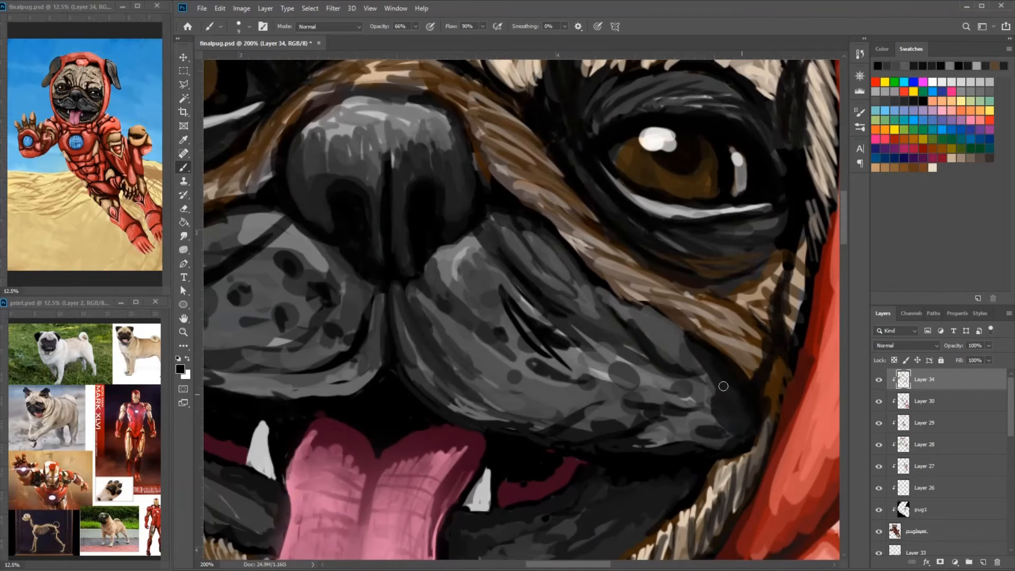
- Darken the right-hand corner of the muzzle near the red hood with black strokes
{"action": "left_click", "coordinate": [710, 391], "text": "alt"}
{"action": "mouse_move", "coordinate": [709, 392]}
{"action": "left_mouse_down"}
{"action": "mouse_move", "coordinate": [734, 439]}
{"action": "mouse_move", "coordinate": [742, 426]}
{"action": "left_mouse_up"}
{"action": "left_click", "coordinate": [739, 402], "text": "alt"}
{"action": "left_click", "coordinate": [711, 391], "text": "alt"}
{"action": "mouse_move", "coordinate": [697, 364]}
{"action": "left_mouse_down"}
{"action": "mouse_move", "coordinate": [740, 435]}
{"action": "mouse_move", "coordinate": [742, 417]}
{"action": "mouse_move", "coordinate": [774, 424]}
{"action": "left_mouse_up"}
{"action": "left_click_drag", "start_coordinate": [713, 366], "coordinate": [760, 334]}
- Blend dark grey shading across the lower lip on both sides of the tongue
{"action": "left_click", "coordinate": [296, 439], "text": "alt"}
{"action": "left_click_drag", "start_coordinate": [233, 385], "coordinate": [370, 478]}
{"action": "mouse_move", "coordinate": [296, 454]}
{"action": "left_mouse_down"}
{"action": "mouse_move", "coordinate": [377, 370]}
{"action": "mouse_move", "coordinate": [415, 283]}
{"action": "left_mouse_up"}
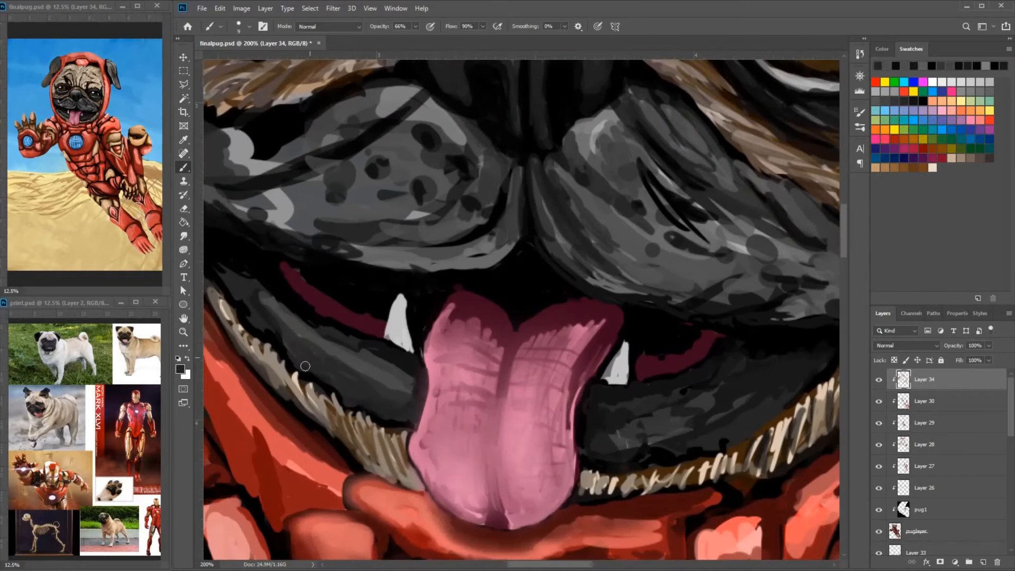
{"action": "left_click_drag", "start_coordinate": [648, 450], "coordinate": [581, 464]}
{"action": "left_click", "coordinate": [561, 423], "text": "alt"}
{"action": "left_click_drag", "start_coordinate": [535, 433], "coordinate": [732, 373]}
- Paint a mid-grey highlight on the right-hand muzzle just below the nose
{"action": "left_click_drag", "start_coordinate": [679, 270], "coordinate": [594, 187]}
{"action": "left_click", "coordinate": [537, 167], "text": "alt"}
{"action": "left_click_drag", "start_coordinate": [529, 135], "coordinate": [578, 215]}
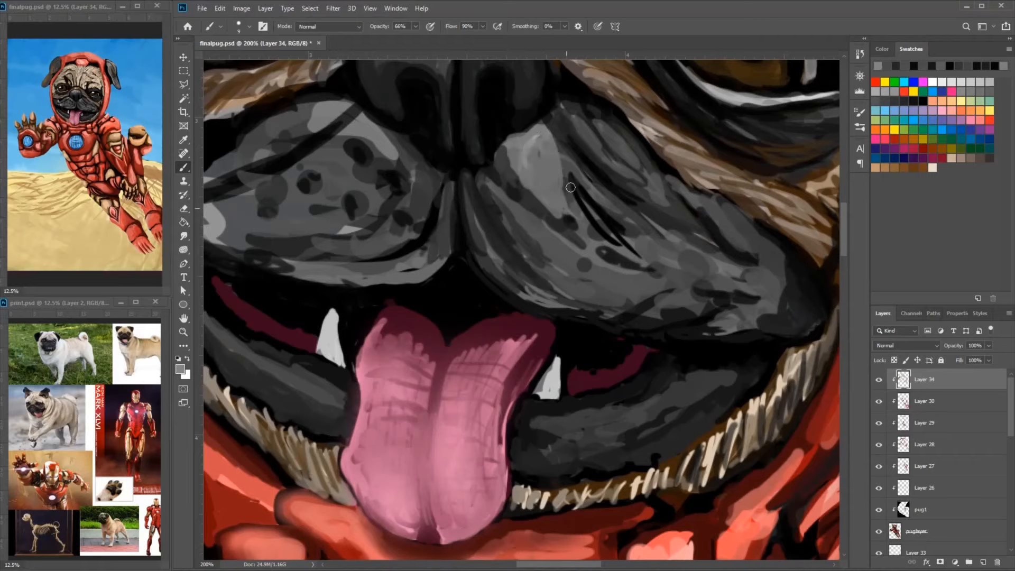
{"action": "mouse_move", "coordinate": [404, 169]}
{"action": "left_mouse_down"}
{"action": "mouse_move", "coordinate": [571, 271]}
{"action": "mouse_move", "coordinate": [534, 281]}
{"action": "mouse_move", "coordinate": [568, 318]}
{"action": "left_mouse_up"}
- Soften the whisker spots on the left-hand muzzle with mid-grey strokes
{"action": "left_click", "coordinate": [565, 270], "text": "alt"}
{"action": "left_click_drag", "start_coordinate": [468, 250], "coordinate": [533, 236]}
{"action": "left_click_drag", "start_coordinate": [385, 222], "coordinate": [425, 245]}
{"action": "left_click_drag", "start_coordinate": [465, 248], "coordinate": [572, 309]}
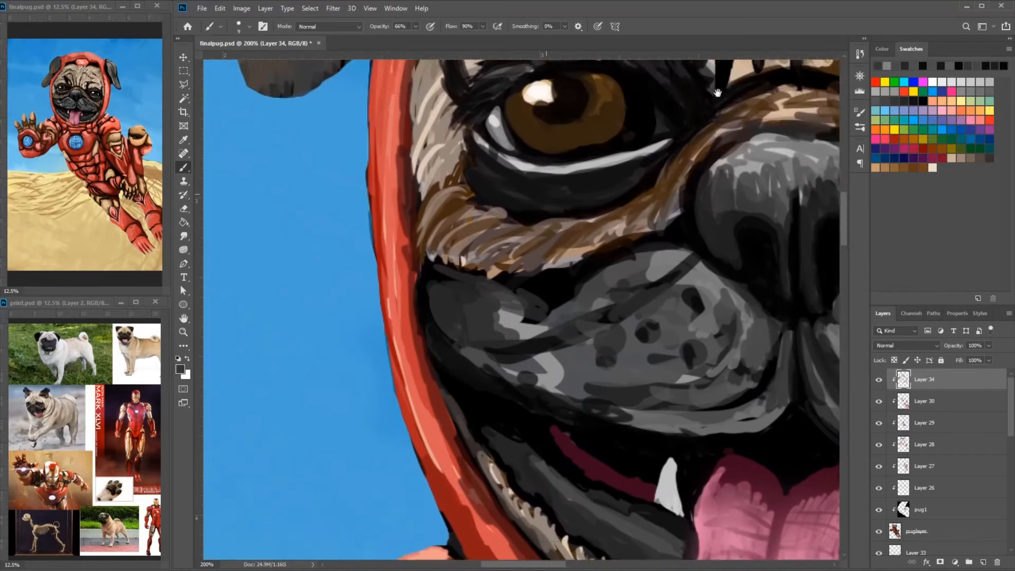
- Repaint the inner end of the brown fur strip between the left-hand eye and the nose
{"action": "left_click_drag", "start_coordinate": [741, 77], "coordinate": [810, 213]}
{"action": "left_click", "coordinate": [810, 212], "text": "alt"}
{"action": "left_click_drag", "start_coordinate": [782, 268], "coordinate": [732, 322]}
{"action": "mouse_move", "coordinate": [757, 288]}
{"action": "left_mouse_down"}
{"action": "mouse_move", "coordinate": [716, 334]}
{"action": "mouse_move", "coordinate": [684, 343]}
{"action": "left_mouse_up"}
{"action": "mouse_move", "coordinate": [702, 341]}
{"action": "left_mouse_down"}
{"action": "mouse_move", "coordinate": [770, 310]}
{"action": "mouse_move", "coordinate": [635, 333]}
{"action": "left_mouse_up"}
{"action": "left_click", "coordinate": [641, 357], "text": "alt"}
- Work sampled brown and grey strokes along the lower edge of the fur strip beneath the left-hand eye
{"action": "mouse_move", "coordinate": [639, 337]}
{"action": "left_mouse_down"}
{"action": "mouse_move", "coordinate": [593, 389]}
{"action": "mouse_move", "coordinate": [623, 401]}
{"action": "mouse_move", "coordinate": [584, 423]}
{"action": "left_mouse_up"}
{"action": "left_click", "coordinate": [623, 401], "text": "alt"}
{"action": "mouse_move", "coordinate": [626, 374]}
{"action": "left_mouse_down"}
{"action": "mouse_move", "coordinate": [603, 420]}
{"action": "mouse_move", "coordinate": [624, 412]}
{"action": "left_mouse_up"}
{"action": "left_click_drag", "start_coordinate": [740, 370], "coordinate": [687, 404]}
{"action": "left_click", "coordinate": [730, 354], "text": "alt"}
{"action": "mouse_move", "coordinate": [655, 341]}
{"action": "left_mouse_down"}
{"action": "mouse_move", "coordinate": [745, 365]}
{"action": "mouse_move", "coordinate": [674, 407]}
{"action": "mouse_move", "coordinate": [771, 331]}
{"action": "left_mouse_up"}
{"action": "left_click", "coordinate": [594, 353], "text": "alt"}
{"action": "left_click_drag", "start_coordinate": [593, 351], "coordinate": [515, 422]}
- Blend dark grey strokes over the pale patch beside the nose and across the right-hand muzzle
{"action": "left_click_drag", "start_coordinate": [829, 378], "coordinate": [657, 344]}
{"action": "left_click_drag", "start_coordinate": [626, 307], "coordinate": [687, 370]}
{"action": "left_click_drag", "start_coordinate": [679, 355], "coordinate": [704, 234]}
{"action": "left_click_drag", "start_coordinate": [638, 306], "coordinate": [664, 376]}
{"action": "mouse_move", "coordinate": [790, 340]}
{"action": "left_mouse_down"}
{"action": "mouse_move", "coordinate": [702, 333]}
{"action": "mouse_move", "coordinate": [657, 243]}
{"action": "left_mouse_up"}
{"action": "left_click", "coordinate": [712, 295], "text": "alt"}
{"action": "left_click_drag", "start_coordinate": [682, 279], "coordinate": [749, 383]}
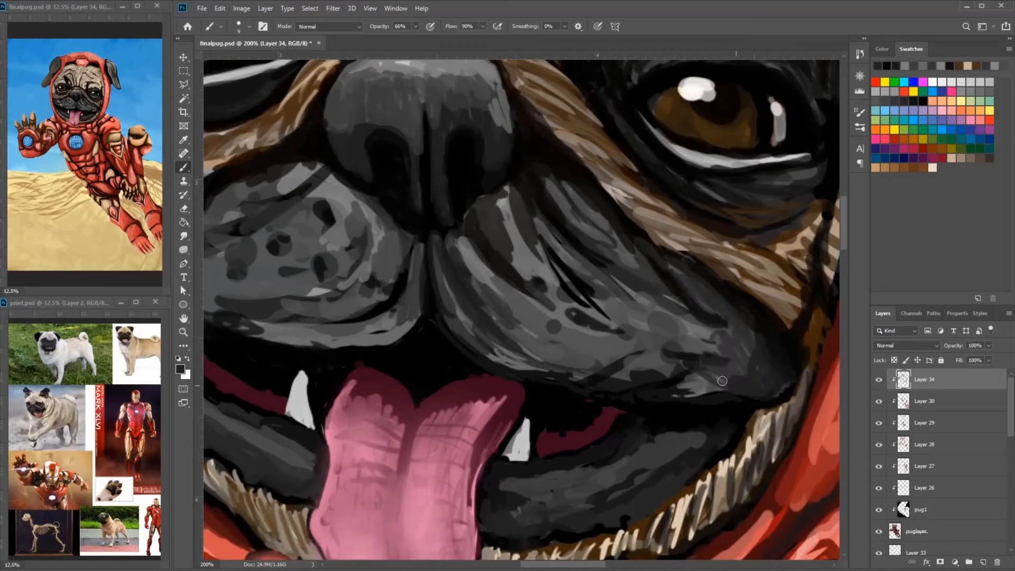
{"action": "left_click_drag", "start_coordinate": [667, 299], "coordinate": [728, 349]}
- Choose a dark brown foreground colour and paint it into the central forehead wrinkle
{"action": "key", "text": "ctrl+minus"}
{"action": "key", "text": "ctrl+minus"}
{"action": "left_click_drag", "start_coordinate": [567, 154], "coordinate": [587, 163]}
{"action": "left_click", "coordinate": [499, 213], "text": "alt"}
{"action": "left_click", "coordinate": [180, 369]}
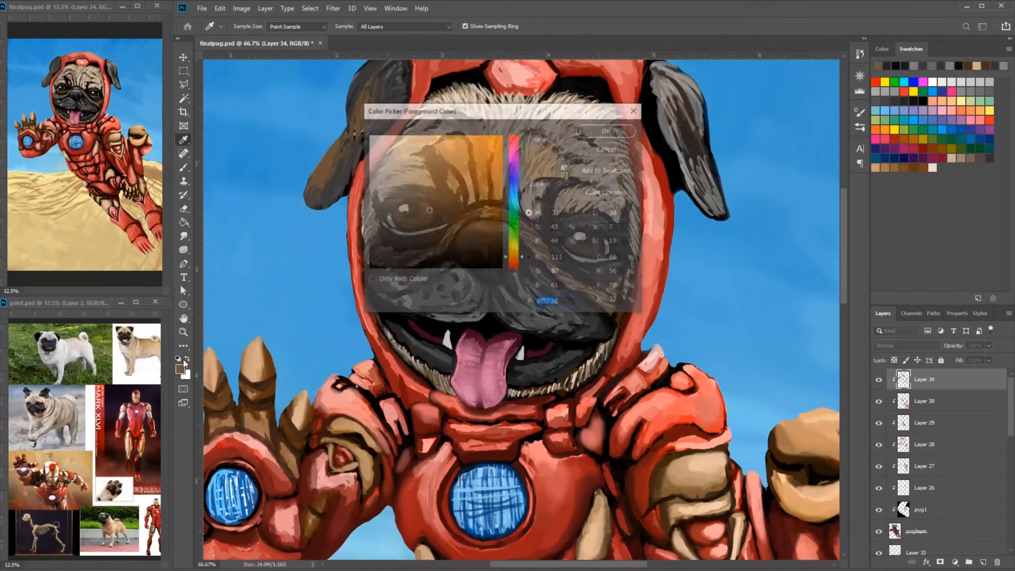
{"action": "left_click", "coordinate": [423, 238]}
{"action": "left_click", "coordinate": [608, 131]}
{"action": "left_click_drag", "start_coordinate": [517, 154], "coordinate": [512, 206]}
- Add short grey-brown fur strokes to the upper forehead above the right-hand eye
{"action": "left_click", "coordinate": [180, 369]}
{"action": "key", "text": "Return"}
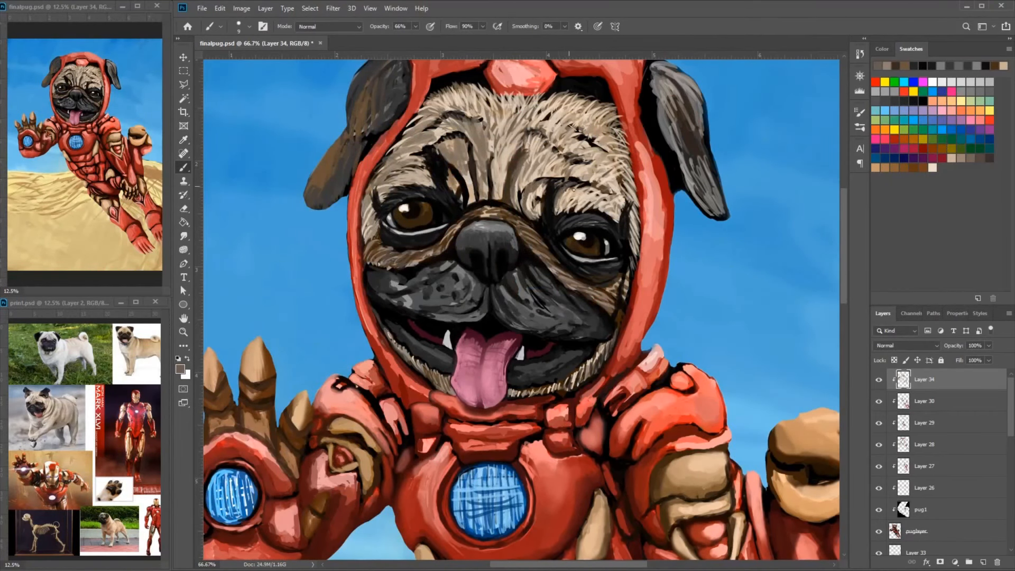
{"action": "left_click_drag", "start_coordinate": [531, 140], "coordinate": [561, 160]}
{"action": "left_click", "coordinate": [539, 187], "text": "alt"}
{"action": "left_click_drag", "start_coordinate": [540, 144], "coordinate": [536, 154]}
{"action": "left_click", "coordinate": [572, 130], "text": "alt"}
{"action": "left_click_drag", "start_coordinate": [524, 105], "coordinate": [508, 124]}
{"action": "left_click_drag", "start_coordinate": [530, 104], "coordinate": [514, 122]}
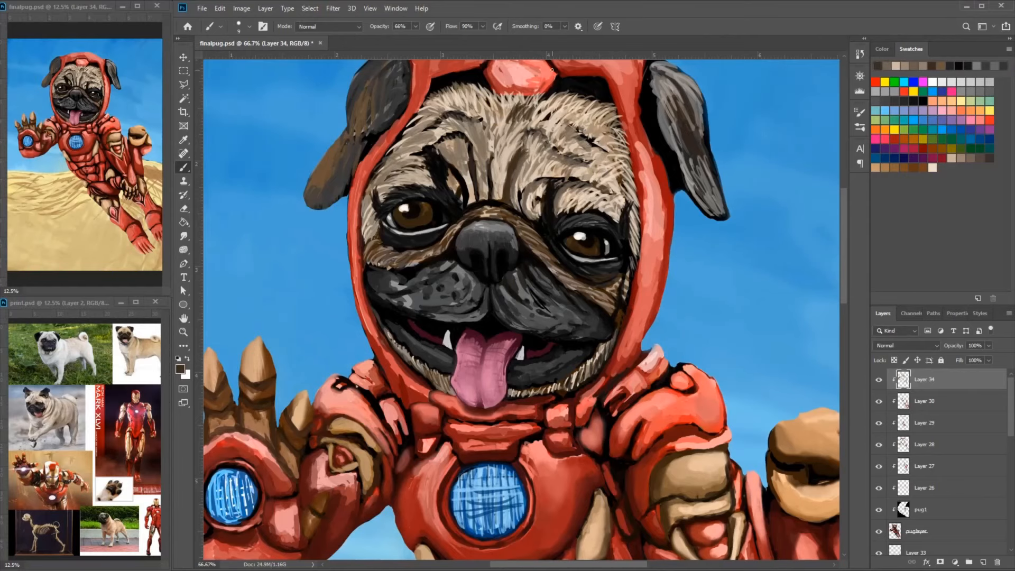
- Paint dark brown strokes at the inner corner of the left-hand brow and along the nose bridge
{"action": "left_click_drag", "start_coordinate": [462, 194], "coordinate": [453, 175]}
{"action": "mouse_move", "coordinate": [463, 195]}
{"action": "left_mouse_down"}
{"action": "mouse_move", "coordinate": [523, 202]}
{"action": "mouse_move", "coordinate": [486, 193]}
{"action": "mouse_move", "coordinate": [467, 204]}
{"action": "left_mouse_up"}
{"action": "left_click", "coordinate": [524, 201], "text": "alt"}
{"action": "mouse_move", "coordinate": [475, 203]}
{"action": "left_mouse_down"}
{"action": "mouse_move", "coordinate": [516, 183]}
{"action": "mouse_move", "coordinate": [519, 205]}
{"action": "left_mouse_up"}
{"action": "left_click", "coordinate": [582, 142], "text": "alt"}
{"action": "left_click", "coordinate": [584, 138], "text": "alt"}
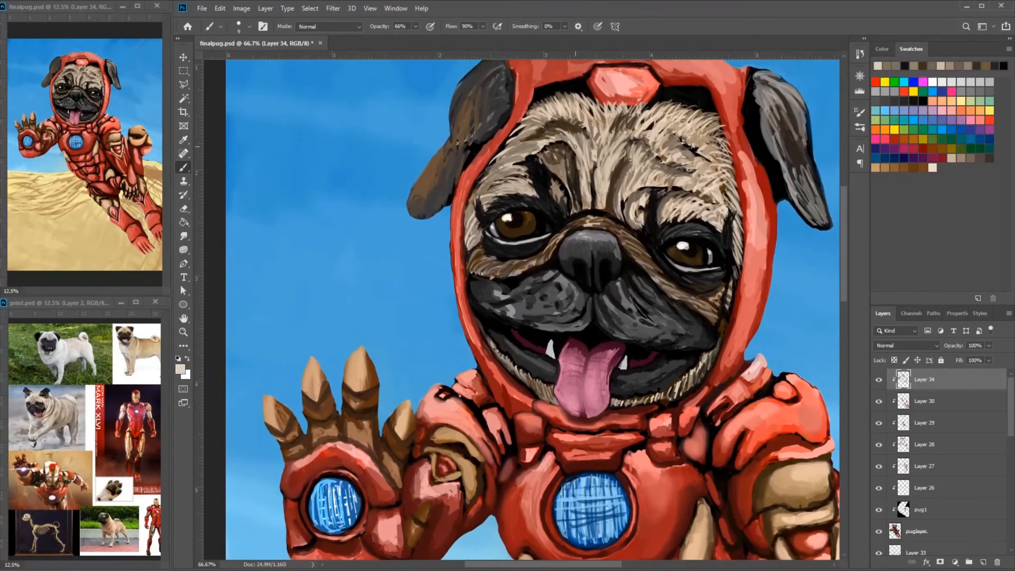
- Add pale beige fur strokes over the forehead and brow wrinkles
{"action": "left_click_drag", "start_coordinate": [544, 116], "coordinate": [516, 144]}
{"action": "left_click_drag", "start_coordinate": [558, 152], "coordinate": [536, 238]}
{"action": "key", "text": "ctrl+plus"}
{"action": "key", "text": "ctrl+plus"}
{"action": "left_click_drag", "start_coordinate": [655, 157], "coordinate": [633, 219]}
{"action": "left_click", "coordinate": [692, 211], "text": "alt"}
{"action": "left_click_drag", "start_coordinate": [711, 174], "coordinate": [670, 264]}
- Draw black crease lines along the top of the brow above the right-hand eye
{"action": "mouse_move", "coordinate": [782, 243]}
{"action": "left_mouse_down"}
{"action": "mouse_move", "coordinate": [724, 280]}
{"action": "mouse_move", "coordinate": [613, 166]}
{"action": "left_mouse_up"}
{"action": "left_click", "coordinate": [601, 316], "text": "alt"}
{"action": "mouse_move", "coordinate": [703, 335]}
{"action": "left_mouse_down"}
{"action": "mouse_move", "coordinate": [601, 317]}
{"action": "mouse_move", "coordinate": [680, 334]}
{"action": "left_mouse_up"}
{"action": "left_click_drag", "start_coordinate": [687, 339], "coordinate": [679, 332]}
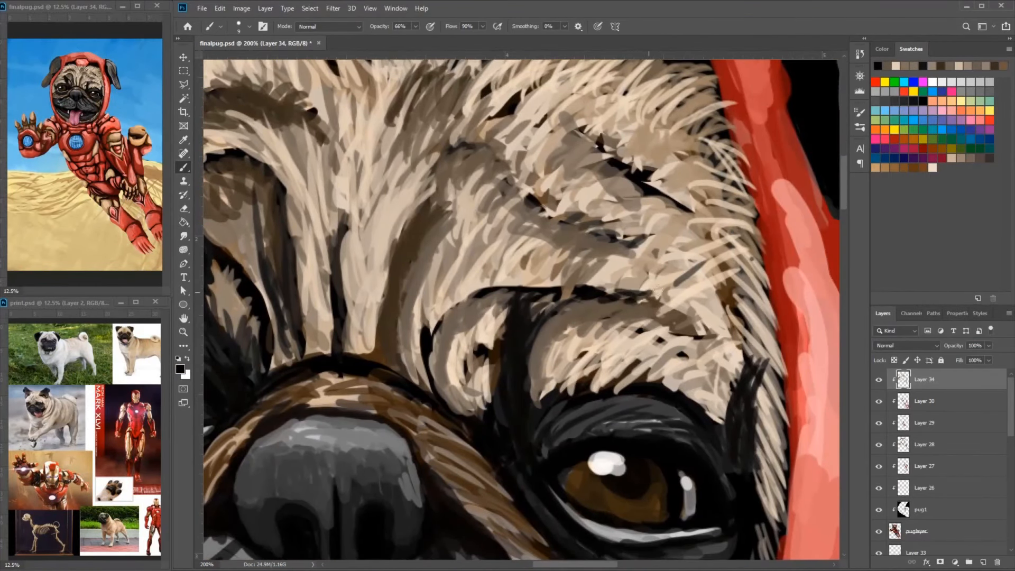
{"action": "left_click_drag", "start_coordinate": [623, 289], "coordinate": [710, 331]}
{"action": "mouse_move", "coordinate": [745, 337]}
{"action": "left_mouse_down"}
{"action": "mouse_move", "coordinate": [672, 308]}
{"action": "mouse_move", "coordinate": [672, 250]}
{"action": "left_mouse_up"}
{"action": "mouse_move", "coordinate": [673, 327]}
{"action": "left_mouse_down"}
{"action": "mouse_move", "coordinate": [660, 373]}
{"action": "mouse_move", "coordinate": [646, 274]}
{"action": "left_mouse_up"}
{"action": "left_click", "coordinate": [661, 303], "text": "alt"}
{"action": "left_click_drag", "start_coordinate": [650, 306], "coordinate": [671, 393]}
- Refine the border between the right-hand temple fur and the hood with sampled red and fur colours
{"action": "left_click", "coordinate": [686, 241], "text": "alt"}
{"action": "left_click_drag", "start_coordinate": [677, 242], "coordinate": [684, 278]}
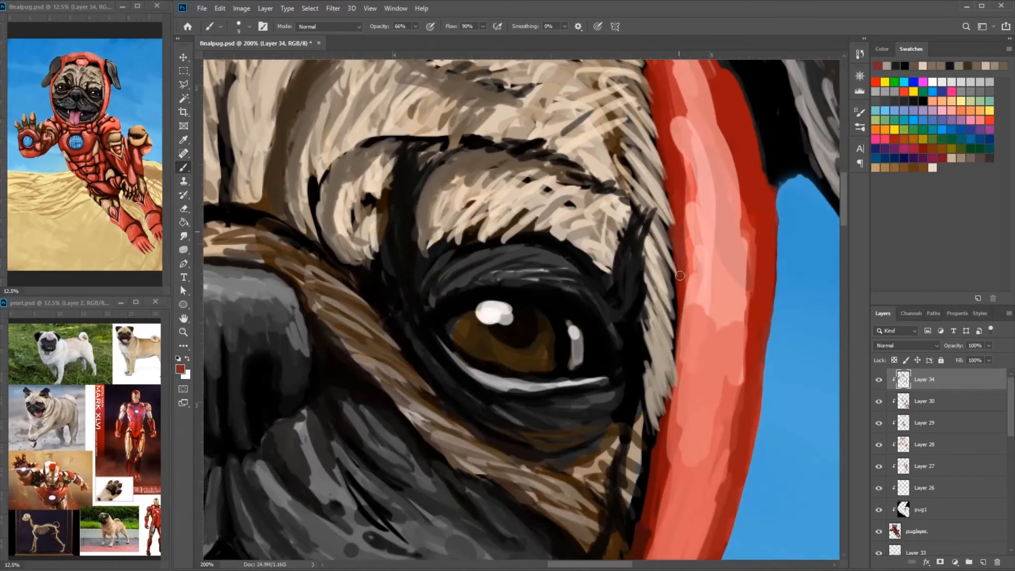
{"action": "left_click", "coordinate": [664, 196], "text": "alt"}
{"action": "left_click_drag", "start_coordinate": [667, 190], "coordinate": [668, 218]}
{"action": "left_click_drag", "start_coordinate": [621, 201], "coordinate": [648, 225]}
{"action": "left_click", "coordinate": [648, 185], "text": "alt"}
- Paint beige and brown fur strokes over the right-hand forehead folds beside the hood
{"action": "left_click_drag", "start_coordinate": [608, 127], "coordinate": [660, 263]}
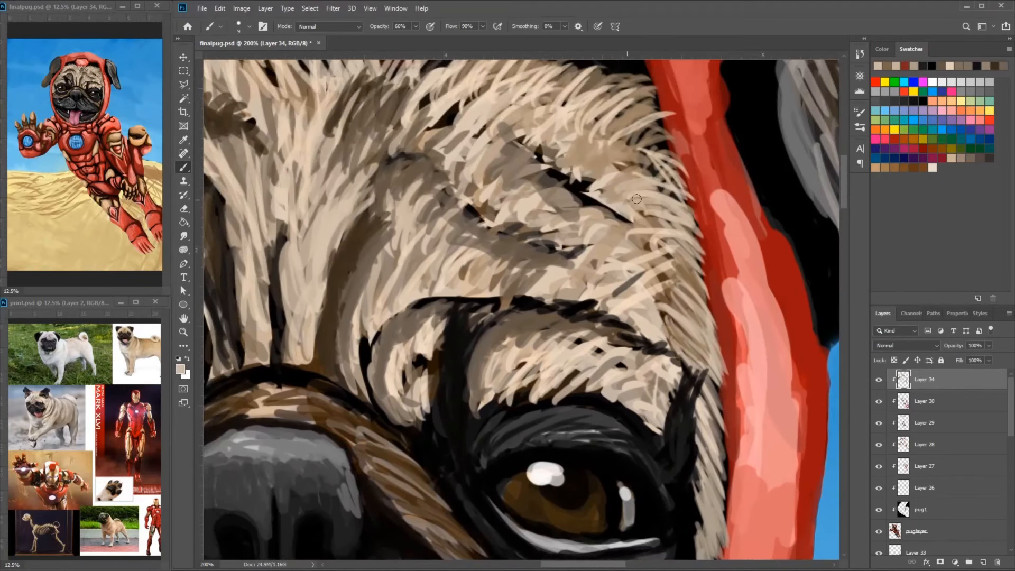
{"action": "left_click_drag", "start_coordinate": [653, 167], "coordinate": [605, 114]}
{"action": "mouse_move", "coordinate": [577, 80]}
{"action": "left_mouse_down"}
{"action": "mouse_move", "coordinate": [584, 150]}
{"action": "mouse_move", "coordinate": [502, 232]}
{"action": "left_mouse_up"}
{"action": "mouse_move", "coordinate": [519, 110]}
{"action": "left_mouse_down"}
{"action": "mouse_move", "coordinate": [596, 124]}
{"action": "mouse_move", "coordinate": [645, 82]}
{"action": "left_mouse_up"}
{"action": "left_click", "coordinate": [720, 242], "text": "alt"}
{"action": "left_click_drag", "start_coordinate": [729, 224], "coordinate": [700, 232]}
{"action": "left_click_drag", "start_coordinate": [701, 228], "coordinate": [654, 184]}
- Refine the fur folds in the middle of the forehead with sampled light and dark strokes
{"action": "mouse_move", "coordinate": [523, 206]}
{"action": "left_mouse_down"}
{"action": "mouse_move", "coordinate": [551, 200]}
{"action": "mouse_move", "coordinate": [712, 290]}
{"action": "mouse_move", "coordinate": [753, 286]}
{"action": "left_mouse_up"}
{"action": "left_click_drag", "start_coordinate": [560, 211], "coordinate": [577, 220]}
{"action": "left_click", "coordinate": [501, 274], "text": "alt"}
{"action": "left_click_drag", "start_coordinate": [515, 260], "coordinate": [484, 288]}
{"action": "left_click_drag", "start_coordinate": [528, 194], "coordinate": [605, 222]}
{"action": "left_click_drag", "start_coordinate": [589, 230], "coordinate": [682, 276]}
- Deepen the fur strips beneath both eyes with dark brown strokes
{"action": "left_click_drag", "start_coordinate": [671, 359], "coordinate": [658, 99]}
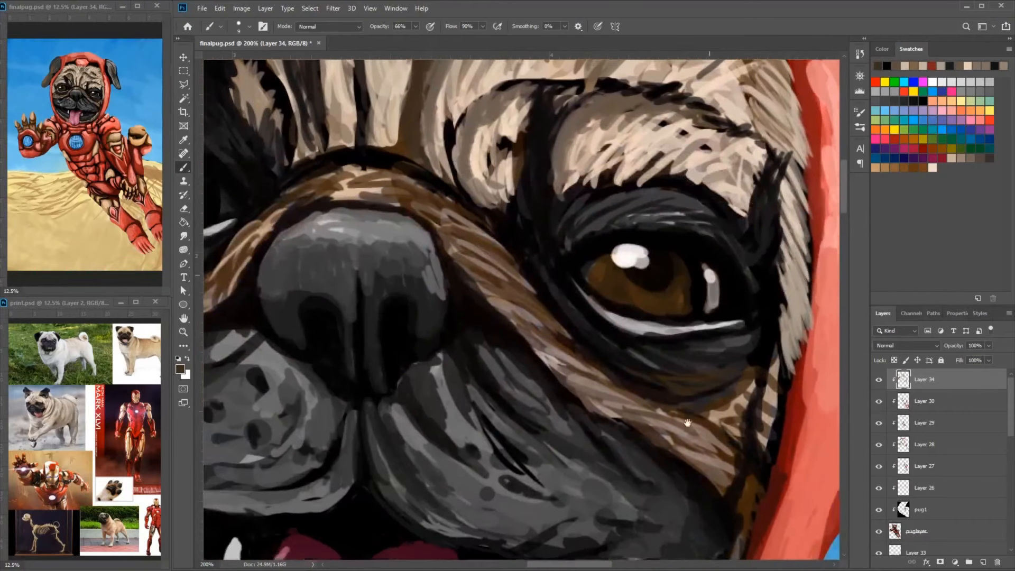
{"action": "mouse_move", "coordinate": [733, 438]}
{"action": "left_mouse_down"}
{"action": "mouse_move", "coordinate": [676, 341]}
{"action": "mouse_move", "coordinate": [703, 372]}
{"action": "left_mouse_up"}
{"action": "left_click", "coordinate": [667, 338], "text": "alt"}
{"action": "left_click_drag", "start_coordinate": [589, 277], "coordinate": [846, 367]}
{"action": "left_click_drag", "start_coordinate": [517, 207], "coordinate": [450, 286]}
{"action": "left_click_drag", "start_coordinate": [486, 251], "coordinate": [353, 336]}
{"action": "left_click_drag", "start_coordinate": [365, 317], "coordinate": [473, 281]}
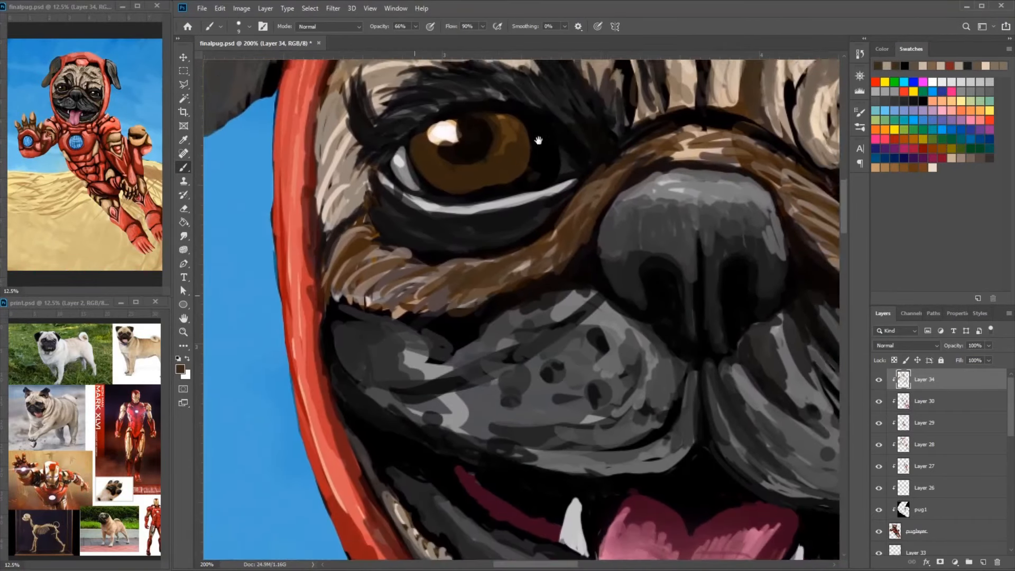
- Cover the jagged pale lower edge of the fur beneath the left-hand eye with brown shading
{"action": "mouse_move", "coordinate": [600, 202]}
{"action": "left_mouse_down"}
{"action": "mouse_move", "coordinate": [504, 276]}
{"action": "mouse_move", "coordinate": [392, 278]}
{"action": "left_mouse_up"}
{"action": "left_click_drag", "start_coordinate": [415, 226], "coordinate": [365, 250]}
{"action": "left_click_drag", "start_coordinate": [636, 216], "coordinate": [603, 249]}
{"action": "left_click", "coordinate": [568, 280], "text": "alt"}
{"action": "left_click_drag", "start_coordinate": [500, 315], "coordinate": [436, 336]}
{"action": "left_click_drag", "start_coordinate": [436, 336], "coordinate": [332, 317]}
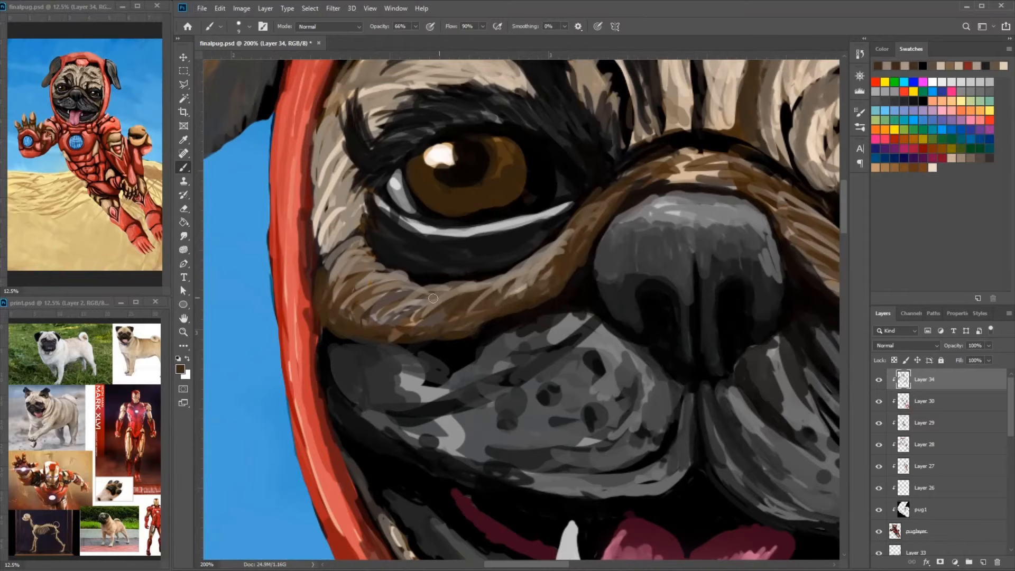
- Rework the fur below the outer corner of the right-hand eye with short brown and beige strokes
{"action": "left_click", "coordinate": [760, 271], "text": "alt"}
{"action": "mouse_move", "coordinate": [766, 255]}
{"action": "left_mouse_down"}
{"action": "mouse_move", "coordinate": [771, 285]}
{"action": "mouse_move", "coordinate": [786, 280]}
{"action": "left_mouse_up"}
{"action": "left_click", "coordinate": [785, 313], "text": "alt"}
{"action": "left_click_drag", "start_coordinate": [713, 349], "coordinate": [738, 290]}
{"action": "left_click", "coordinate": [718, 296], "text": "alt"}
{"action": "mouse_move", "coordinate": [716, 296]}
{"action": "left_mouse_down"}
{"action": "mouse_move", "coordinate": [713, 262]}
{"action": "mouse_move", "coordinate": [709, 318]}
{"action": "left_mouse_up"}
{"action": "left_click", "coordinate": [720, 282], "text": "alt"}
{"action": "left_click_drag", "start_coordinate": [720, 284], "coordinate": [722, 316]}
{"action": "left_click", "coordinate": [759, 394], "text": "alt"}
{"action": "left_click_drag", "start_coordinate": [732, 385], "coordinate": [764, 423]}
{"action": "left_click", "coordinate": [736, 355], "text": "alt"}
{"action": "left_click_drag", "start_coordinate": [735, 353], "coordinate": [757, 418]}
- Darken the lower inner part of the right-hand muzzle with near-black shading
{"action": "mouse_move", "coordinate": [759, 355]}
{"action": "left_mouse_down"}
{"action": "mouse_move", "coordinate": [722, 317]}
{"action": "mouse_move", "coordinate": [666, 287]}
{"action": "left_mouse_up"}
{"action": "left_click_drag", "start_coordinate": [656, 261], "coordinate": [778, 385]}
{"action": "left_click_drag", "start_coordinate": [731, 324], "coordinate": [563, 271]}
{"action": "left_click_drag", "start_coordinate": [653, 330], "coordinate": [710, 350]}
{"action": "left_click_drag", "start_coordinate": [534, 254], "coordinate": [629, 338]}
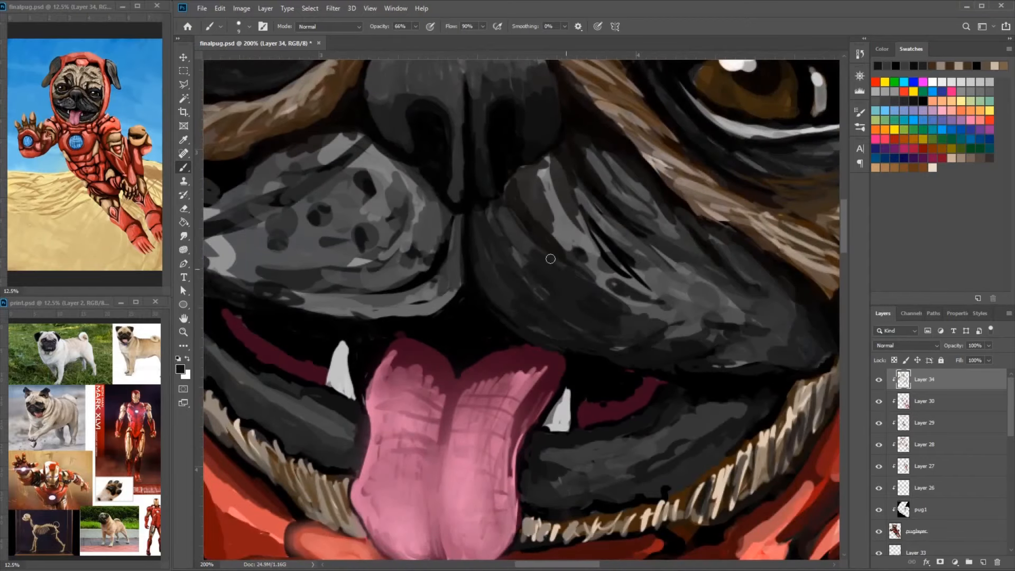
- Paint dark grey form strokes on the inner lobe of the right-hand muzzle beside the centre crease
{"action": "left_click_drag", "start_coordinate": [581, 276], "coordinate": [735, 334]}
{"action": "left_click_drag", "start_coordinate": [534, 330], "coordinate": [651, 322]}
{"action": "left_click_drag", "start_coordinate": [540, 222], "coordinate": [509, 265]}
{"action": "left_click", "coordinate": [560, 235], "text": "alt"}
{"action": "left_click_drag", "start_coordinate": [564, 251], "coordinate": [520, 290]}
{"action": "left_click_drag", "start_coordinate": [563, 214], "coordinate": [535, 286]}
{"action": "left_click_drag", "start_coordinate": [590, 202], "coordinate": [661, 305]}
{"action": "left_click_drag", "start_coordinate": [636, 228], "coordinate": [653, 260]}
{"action": "left_click", "coordinate": [654, 261], "text": "alt"}
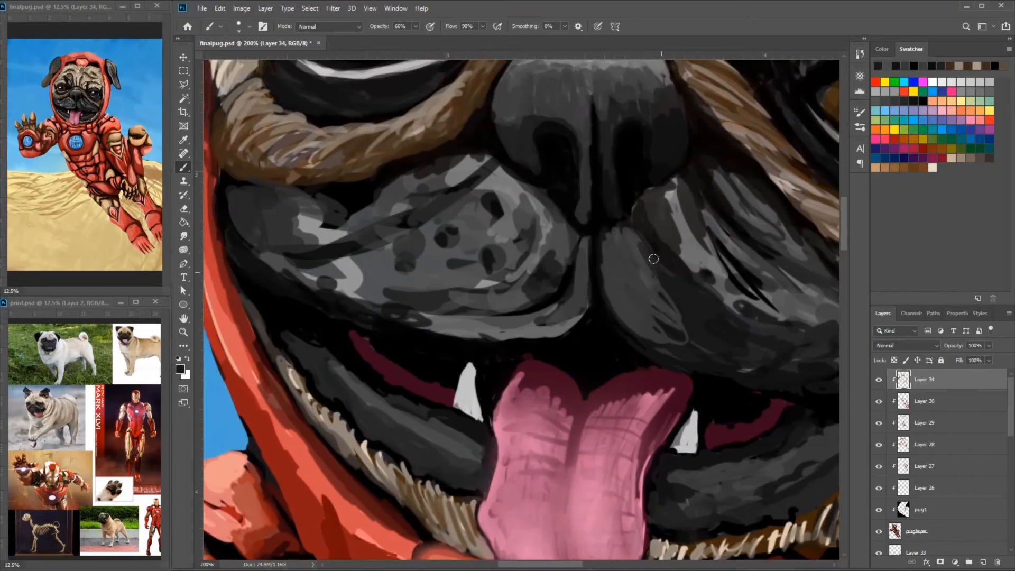
- Smooth the inner lobe of the right-hand muzzle with darker grey strokes
{"action": "left_click_drag", "start_coordinate": [606, 233], "coordinate": [651, 298]}
{"action": "left_click_drag", "start_coordinate": [679, 337], "coordinate": [618, 315]}
{"action": "left_click_drag", "start_coordinate": [578, 280], "coordinate": [719, 317]}
{"action": "left_click_drag", "start_coordinate": [681, 240], "coordinate": [722, 318]}
{"action": "mouse_move", "coordinate": [722, 317]}
{"action": "left_mouse_down"}
{"action": "mouse_move", "coordinate": [718, 342]}
{"action": "mouse_move", "coordinate": [611, 365]}
{"action": "left_mouse_up"}
- Darken the lower part of the left-hand muzzle, toning down its pale patches and whisker spots
{"action": "mouse_move", "coordinate": [668, 360]}
{"action": "left_mouse_down"}
{"action": "mouse_move", "coordinate": [562, 365]}
{"action": "mouse_move", "coordinate": [449, 317]}
{"action": "left_mouse_up"}
{"action": "left_click_drag", "start_coordinate": [521, 332], "coordinate": [435, 292]}
{"action": "left_click_drag", "start_coordinate": [553, 260], "coordinate": [497, 293]}
{"action": "mouse_move", "coordinate": [587, 244]}
{"action": "left_mouse_down"}
{"action": "mouse_move", "coordinate": [658, 348]}
{"action": "mouse_move", "coordinate": [600, 329]}
{"action": "left_mouse_up"}
{"action": "left_click_drag", "start_coordinate": [537, 286], "coordinate": [485, 310]}
{"action": "left_click_drag", "start_coordinate": [553, 213], "coordinate": [502, 262]}
- Shade the upper left-hand muzzle and its border with the brown cheek fur in dark grey and black
{"action": "left_click", "coordinate": [595, 236], "text": "alt"}
{"action": "mouse_move", "coordinate": [598, 201]}
{"action": "left_mouse_down"}
{"action": "mouse_move", "coordinate": [625, 174]}
{"action": "mouse_move", "coordinate": [581, 206]}
{"action": "left_mouse_up"}
{"action": "left_click_drag", "start_coordinate": [626, 185], "coordinate": [600, 218]}
{"action": "left_click_drag", "start_coordinate": [626, 161], "coordinate": [447, 267]}
{"action": "left_click", "coordinate": [476, 229], "text": "alt"}
{"action": "left_click_drag", "start_coordinate": [468, 224], "coordinate": [359, 192]}
{"action": "left_click_drag", "start_coordinate": [473, 215], "coordinate": [576, 172]}
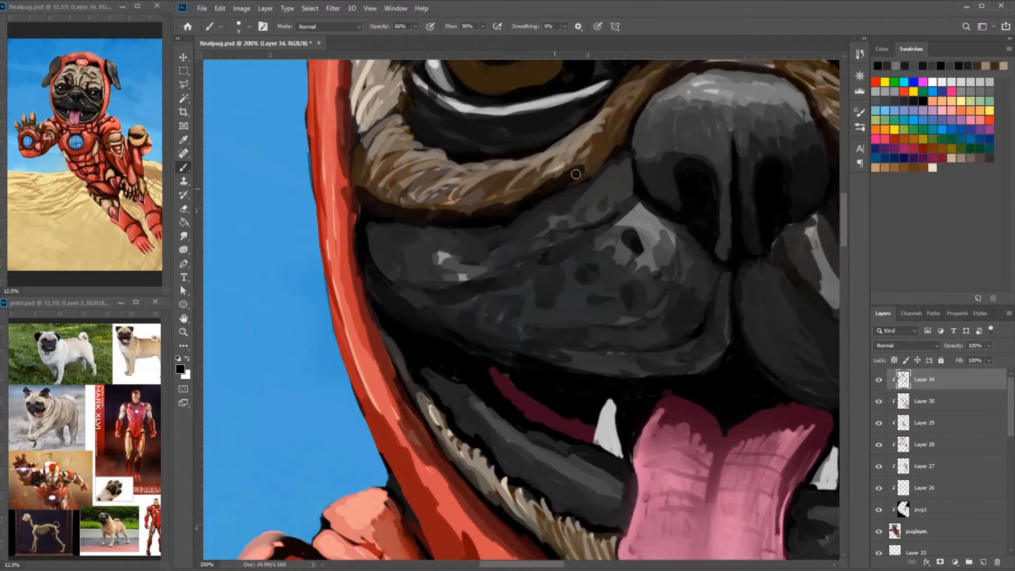
- Darken the edges of the right-hand muzzle and the brown fur beside the nose with black strokes
{"action": "left_click_drag", "start_coordinate": [750, 185], "coordinate": [484, 212]}
{"action": "left_click_drag", "start_coordinate": [618, 222], "coordinate": [773, 330]}
{"action": "mouse_move", "coordinate": [774, 331]}
{"action": "left_mouse_down"}
{"action": "mouse_move", "coordinate": [622, 229]}
{"action": "mouse_move", "coordinate": [683, 280]}
{"action": "left_mouse_up"}
{"action": "mouse_move", "coordinate": [707, 158]}
{"action": "left_mouse_down"}
{"action": "mouse_move", "coordinate": [637, 177]}
{"action": "mouse_move", "coordinate": [695, 273]}
{"action": "left_mouse_up"}
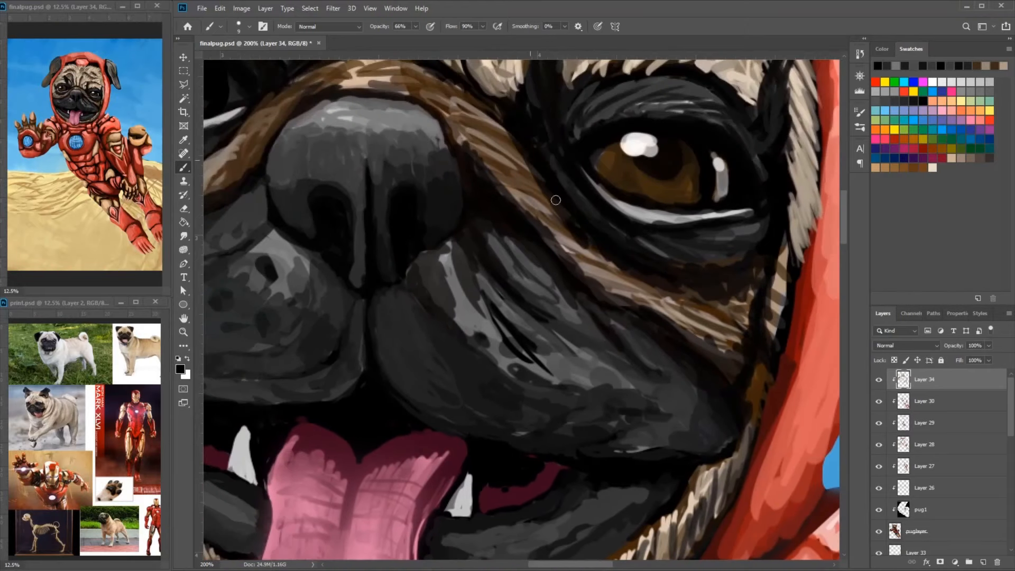
{"action": "left_click_drag", "start_coordinate": [517, 195], "coordinate": [449, 123]}
{"action": "left_click", "coordinate": [502, 185], "text": "alt"}
- Paint curved beige and brown fur strokes across the bridge above the nose
{"action": "left_click_drag", "start_coordinate": [499, 191], "coordinate": [729, 351]}
{"action": "left_click_drag", "start_coordinate": [544, 216], "coordinate": [616, 200]}
{"action": "mouse_move", "coordinate": [603, 200]}
{"action": "left_mouse_down"}
{"action": "mouse_move", "coordinate": [687, 235]}
{"action": "mouse_move", "coordinate": [531, 249]}
{"action": "left_mouse_up"}
{"action": "mouse_move", "coordinate": [621, 214]}
{"action": "left_mouse_down"}
{"action": "mouse_move", "coordinate": [690, 256]}
{"action": "mouse_move", "coordinate": [716, 256]}
{"action": "left_mouse_up"}
{"action": "left_click", "coordinate": [654, 183], "text": "alt"}
{"action": "left_click_drag", "start_coordinate": [660, 199], "coordinate": [705, 236]}
{"action": "left_click_drag", "start_coordinate": [612, 195], "coordinate": [665, 205]}
{"action": "left_click_drag", "start_coordinate": [529, 229], "coordinate": [510, 294]}
{"action": "left_click", "coordinate": [579, 304], "text": "alt"}
{"action": "left_click_drag", "start_coordinate": [576, 265], "coordinate": [460, 354]}
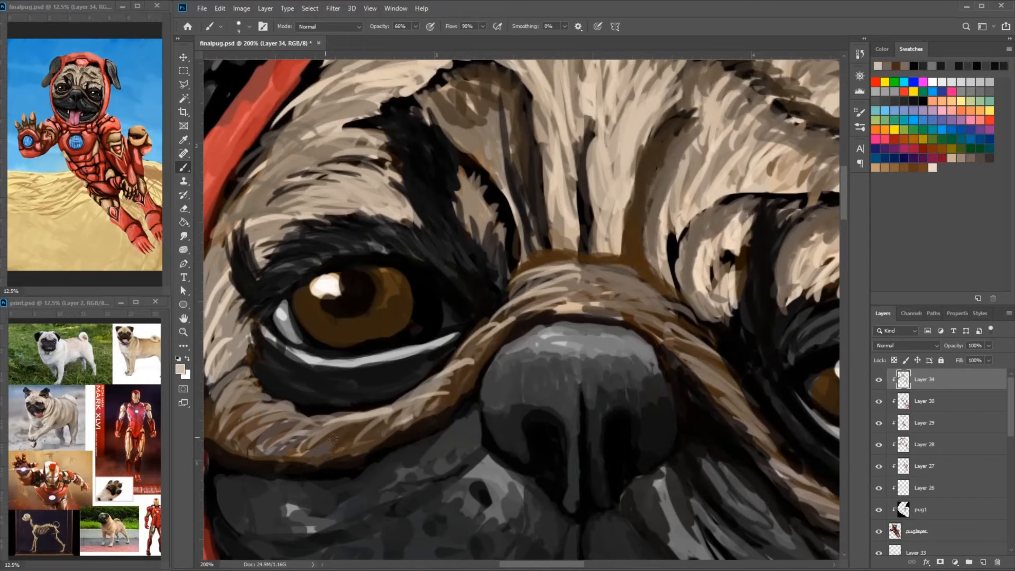
- Add pale beige fur strokes to the left-hand under-eye fold, the nose bridge and the cheek fur beside the right-hand muzzle
{"action": "left_click_drag", "start_coordinate": [353, 419], "coordinate": [288, 445]}
{"action": "left_click_drag", "start_coordinate": [634, 306], "coordinate": [504, 301]}
{"action": "left_click_drag", "start_coordinate": [740, 412], "coordinate": [683, 368]}
{"action": "left_click_drag", "start_coordinate": [712, 468], "coordinate": [769, 494]}
{"action": "left_click_drag", "start_coordinate": [687, 450], "coordinate": [793, 471]}
{"action": "mouse_move", "coordinate": [428, 174]}
{"action": "left_mouse_down"}
{"action": "mouse_move", "coordinate": [627, 315]}
{"action": "mouse_move", "coordinate": [608, 354]}
{"action": "left_mouse_up"}
{"action": "left_click_drag", "start_coordinate": [683, 216], "coordinate": [654, 280]}
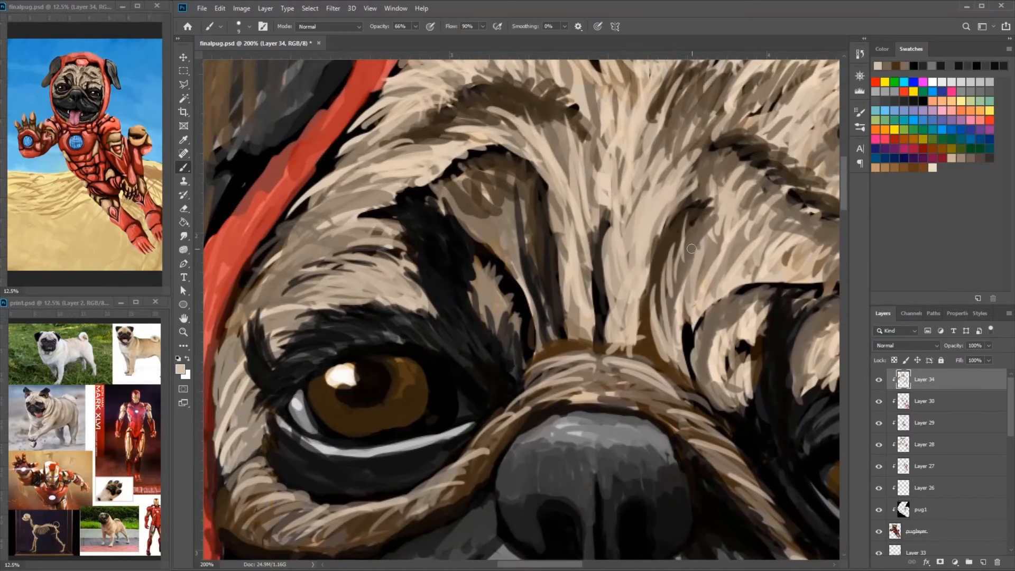
- Paint beige and brown fur strokes into the brow fold above the inner corner of the left-hand eye
{"action": "left_click_drag", "start_coordinate": [710, 201], "coordinate": [683, 259]}
{"action": "left_click_drag", "start_coordinate": [486, 207], "coordinate": [499, 244]}
{"action": "left_click_drag", "start_coordinate": [465, 180], "coordinate": [496, 244]}
{"action": "left_click_drag", "start_coordinate": [438, 183], "coordinate": [469, 215]}
{"action": "left_click_drag", "start_coordinate": [453, 165], "coordinate": [470, 225]}
{"action": "left_click_drag", "start_coordinate": [476, 212], "coordinate": [606, 254]}
{"action": "left_click_drag", "start_coordinate": [608, 172], "coordinate": [500, 230]}
{"action": "left_click", "coordinate": [560, 198], "text": "alt"}
- Refine the dark creases running from the left-hand brow fold down to the nose bridge with brown strokes
{"action": "mouse_move", "coordinate": [590, 190]}
{"action": "left_mouse_down"}
{"action": "mouse_move", "coordinate": [501, 210]}
{"action": "mouse_move", "coordinate": [468, 253]}
{"action": "left_mouse_up"}
{"action": "left_click_drag", "start_coordinate": [608, 175], "coordinate": [499, 339]}
{"action": "left_click_drag", "start_coordinate": [580, 309], "coordinate": [555, 280]}
{"action": "left_click_drag", "start_coordinate": [606, 249], "coordinate": [629, 298]}
{"action": "left_click_drag", "start_coordinate": [605, 276], "coordinate": [617, 328]}
{"action": "left_click", "coordinate": [545, 310], "text": "alt"}
{"action": "left_click_drag", "start_coordinate": [494, 339], "coordinate": [579, 148]}
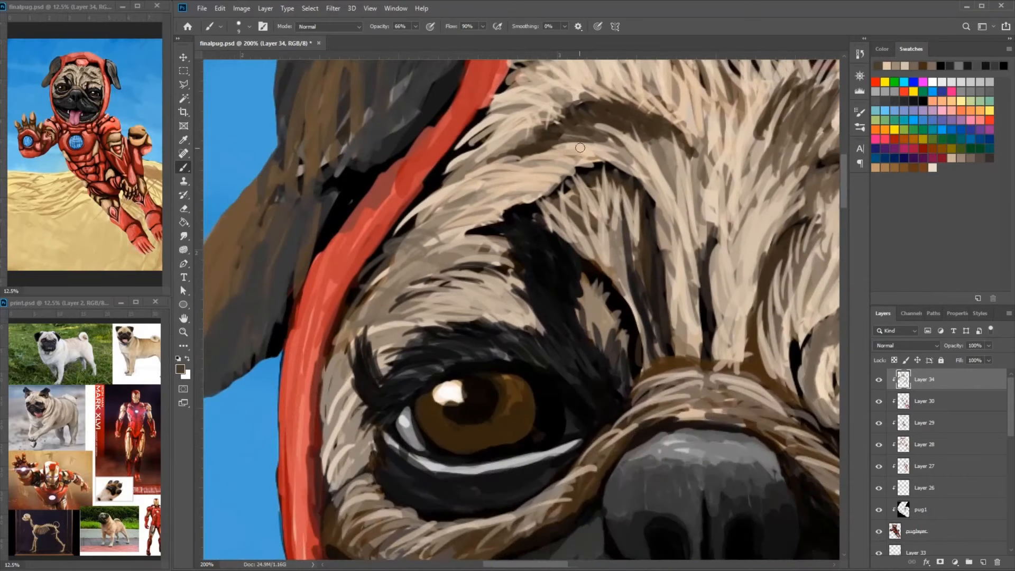
- Shade the edges of the left-hand brow fold and the outer cheek fur beside the eye with dark brown strokes
{"action": "left_click_drag", "start_coordinate": [575, 206], "coordinate": [626, 176]}
{"action": "left_click_drag", "start_coordinate": [633, 190], "coordinate": [664, 285]}
{"action": "left_click_drag", "start_coordinate": [579, 190], "coordinate": [520, 214]}
{"action": "mouse_move", "coordinate": [708, 296]}
{"action": "left_mouse_down"}
{"action": "mouse_move", "coordinate": [543, 263]}
{"action": "mouse_move", "coordinate": [507, 379]}
{"action": "mouse_move", "coordinate": [509, 411]}
{"action": "left_mouse_up"}
{"action": "left_click_drag", "start_coordinate": [579, 347], "coordinate": [570, 411]}
{"action": "mouse_move", "coordinate": [530, 449]}
{"action": "left_mouse_down"}
{"action": "mouse_move", "coordinate": [546, 373]}
{"action": "mouse_move", "coordinate": [686, 265]}
{"action": "left_mouse_up"}
{"action": "left_click_drag", "start_coordinate": [521, 375], "coordinate": [663, 277]}
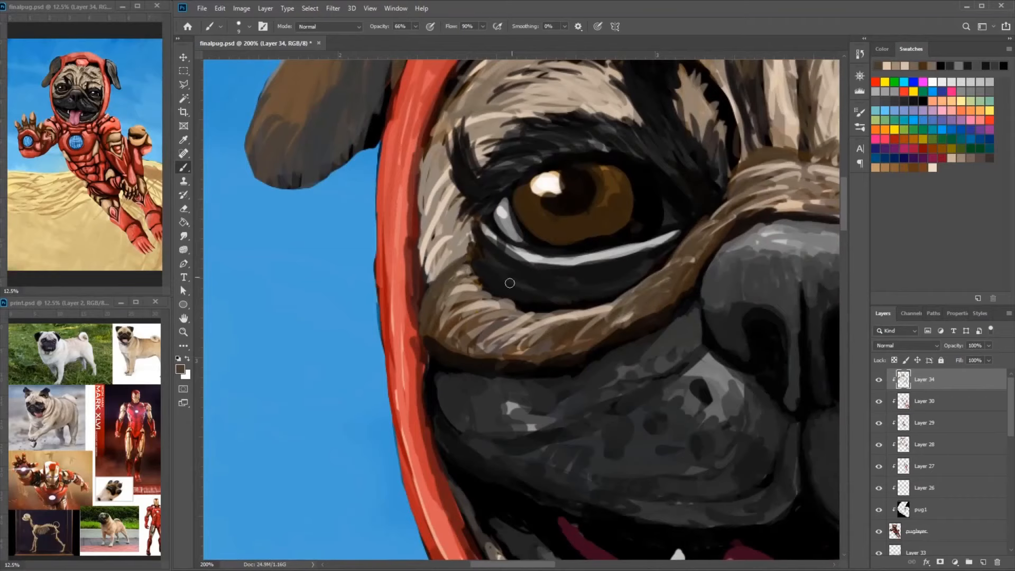
- Deepen the outer part of the left-hand under-eye fold and the fur around the eye with brown and black strokes
{"action": "left_click_drag", "start_coordinate": [509, 283], "coordinate": [578, 422]}
{"action": "left_click", "coordinate": [520, 317], "text": "alt"}
{"action": "left_click_drag", "start_coordinate": [513, 302], "coordinate": [485, 385]}
{"action": "left_click_drag", "start_coordinate": [555, 206], "coordinate": [492, 284]}
{"action": "left_click_drag", "start_coordinate": [571, 251], "coordinate": [539, 303]}
{"action": "left_click_drag", "start_coordinate": [674, 204], "coordinate": [637, 192]}
{"action": "left_click", "coordinate": [687, 174], "text": "alt"}
{"action": "left_click_drag", "start_coordinate": [680, 182], "coordinate": [671, 165]}
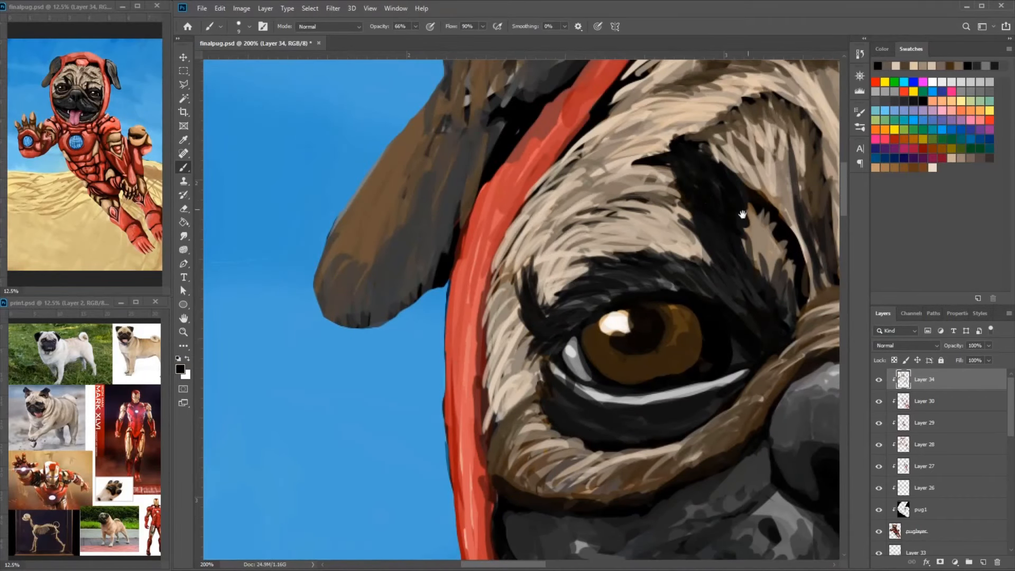
- Refine the black markings and beige fur of the left-hand brow with short tapered strokes
{"action": "left_click", "coordinate": [655, 211], "text": "alt"}
{"action": "mouse_move", "coordinate": [743, 214]}
{"action": "left_mouse_down"}
{"action": "mouse_move", "coordinate": [621, 197]}
{"action": "mouse_move", "coordinate": [632, 248]}
{"action": "left_mouse_up"}
{"action": "left_click_drag", "start_coordinate": [687, 253], "coordinate": [525, 208]}
{"action": "left_click_drag", "start_coordinate": [734, 248], "coordinate": [534, 199]}
{"action": "left_click_drag", "start_coordinate": [637, 128], "coordinate": [593, 211]}
{"action": "left_click", "coordinate": [700, 159], "text": "alt"}
{"action": "mouse_move", "coordinate": [714, 135]}
{"action": "left_mouse_down"}
{"action": "mouse_move", "coordinate": [639, 164]}
{"action": "mouse_move", "coordinate": [693, 166]}
{"action": "left_mouse_up"}
{"action": "left_click_drag", "start_coordinate": [667, 117], "coordinate": [600, 151]}
{"action": "left_click_drag", "start_coordinate": [608, 211], "coordinate": [685, 188]}
- Paint beige and brown fur strokes across the forehead and along its creases
{"action": "left_click_drag", "start_coordinate": [693, 121], "coordinate": [615, 337]}
{"action": "left_click", "coordinate": [685, 258], "text": "alt"}
{"action": "left_click_drag", "start_coordinate": [670, 248], "coordinate": [646, 262]}
{"action": "left_click", "coordinate": [571, 233], "text": "alt"}
{"action": "mouse_move", "coordinate": [594, 199]}
{"action": "left_mouse_down"}
{"action": "mouse_move", "coordinate": [558, 230]}
{"action": "mouse_move", "coordinate": [540, 223]}
{"action": "left_mouse_up"}
{"action": "left_click_drag", "start_coordinate": [539, 170], "coordinate": [497, 200]}
{"action": "left_click_drag", "start_coordinate": [510, 116], "coordinate": [487, 169]}
{"action": "left_click_drag", "start_coordinate": [604, 131], "coordinate": [570, 163]}
{"action": "mouse_move", "coordinate": [608, 206]}
{"action": "left_mouse_down"}
{"action": "mouse_move", "coordinate": [560, 226]}
{"action": "mouse_move", "coordinate": [553, 216]}
{"action": "left_mouse_up"}
{"action": "left_click_drag", "start_coordinate": [655, 219], "coordinate": [620, 242]}
{"action": "left_click_drag", "start_coordinate": [653, 130], "coordinate": [627, 161]}
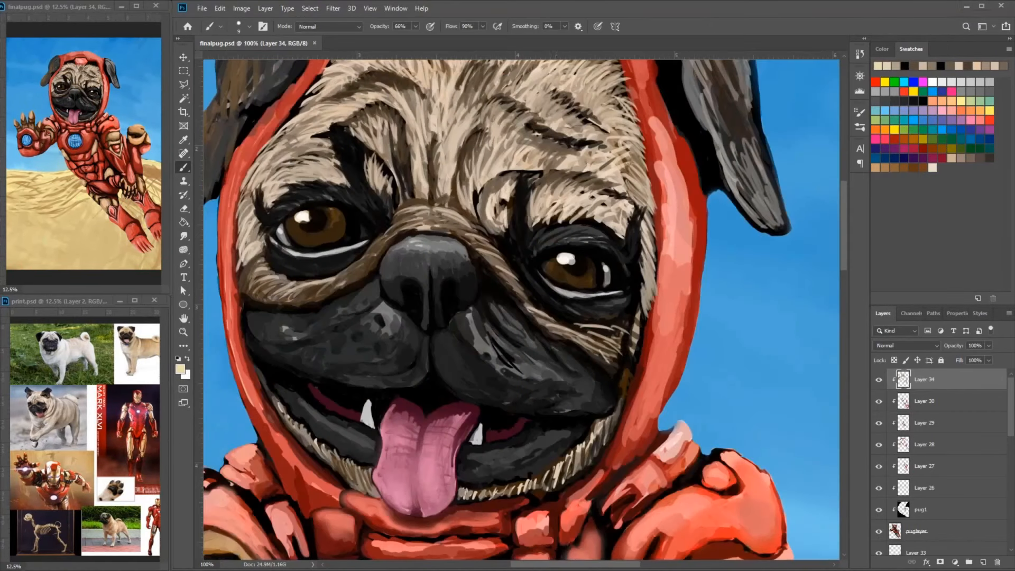
- Add pale yellow highlight strokes to the fur of the central forehead and above the right-hand brow
{"action": "left_click_drag", "start_coordinate": [499, 200], "coordinate": [491, 221]}
{"action": "left_click_drag", "start_coordinate": [470, 182], "coordinate": [462, 211]}
{"action": "mouse_move", "coordinate": [507, 158]}
{"action": "left_mouse_down"}
{"action": "mouse_move", "coordinate": [528, 206]}
{"action": "mouse_move", "coordinate": [537, 202]}
{"action": "left_mouse_up"}
{"action": "left_click_drag", "start_coordinate": [651, 169], "coordinate": [624, 183]}
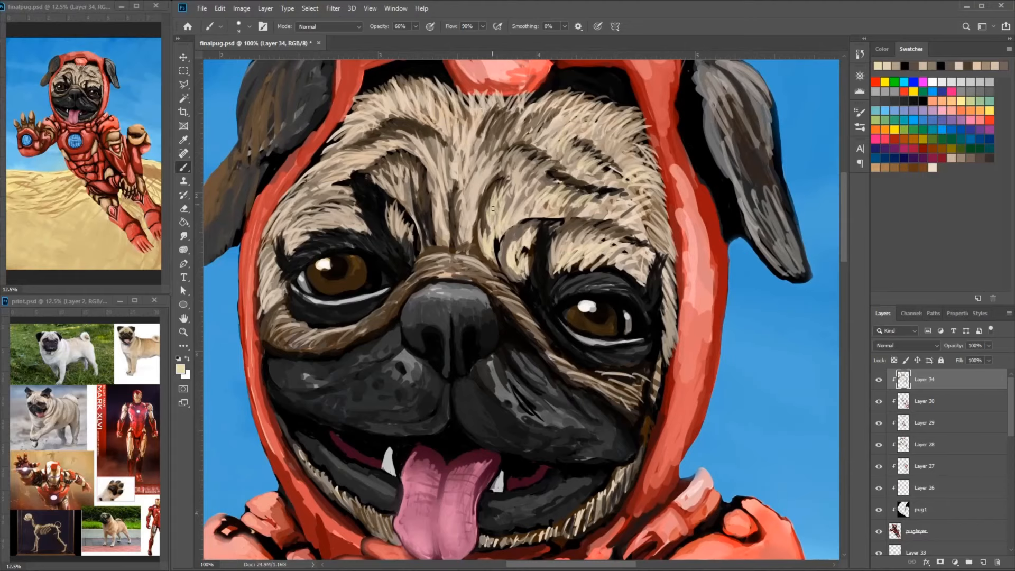
{"action": "left_click_drag", "start_coordinate": [530, 157], "coordinate": [507, 209]}
{"action": "left_click_drag", "start_coordinate": [497, 203], "coordinate": [576, 221]}
{"action": "left_click_drag", "start_coordinate": [570, 172], "coordinate": [546, 246]}
{"action": "left_click_drag", "start_coordinate": [525, 209], "coordinate": [523, 227]}
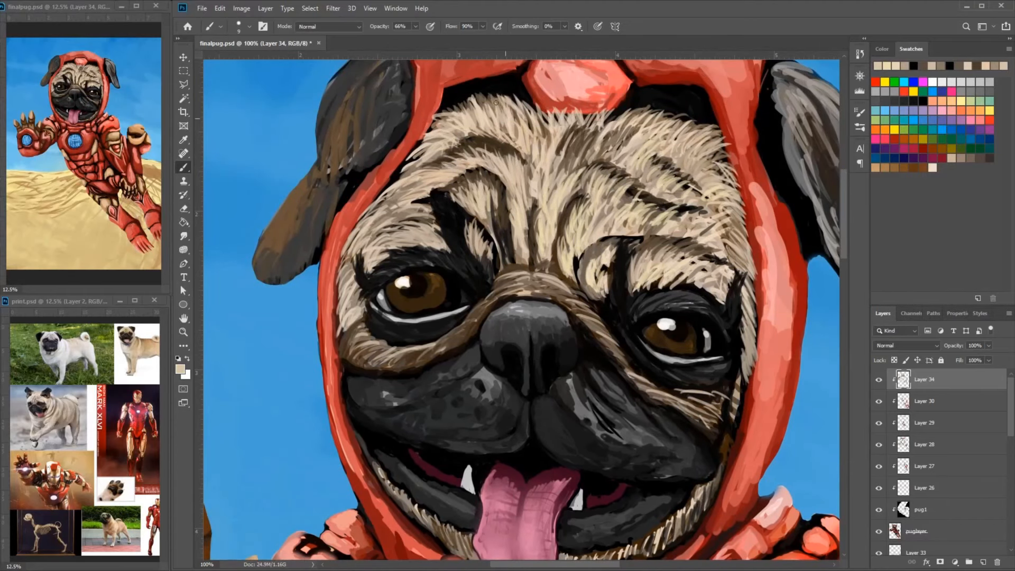
{"action": "left_click_drag", "start_coordinate": [496, 103], "coordinate": [475, 124]}
{"action": "left_click", "coordinate": [665, 210], "text": "alt"}
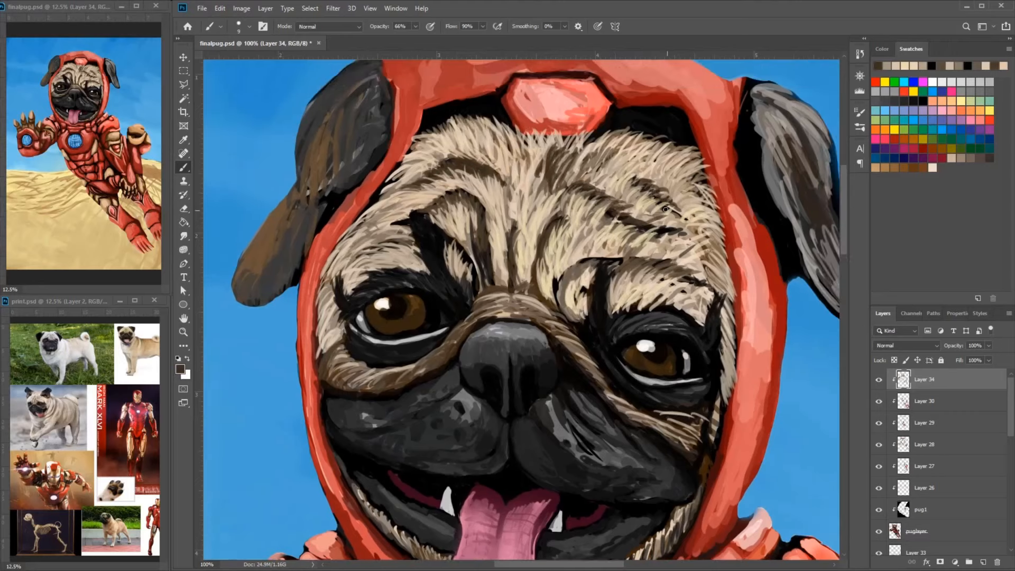
- Darken the creases around the left-hand inner brow and across the right-hand forehead with dark brown strokes
{"action": "left_click", "coordinate": [477, 256], "text": "alt"}
{"action": "left_click_drag", "start_coordinate": [485, 243], "coordinate": [481, 251]}
{"action": "left_click_drag", "start_coordinate": [465, 197], "coordinate": [444, 206]}
{"action": "left_click_drag", "start_coordinate": [529, 217], "coordinate": [498, 251]}
{"action": "left_click", "coordinate": [667, 233], "text": "alt"}
{"action": "mouse_move", "coordinate": [679, 232]}
{"action": "left_mouse_down"}
{"action": "mouse_move", "coordinate": [658, 287]}
{"action": "mouse_move", "coordinate": [668, 283]}
{"action": "left_mouse_up"}
{"action": "left_click", "coordinate": [688, 311], "text": "alt"}
{"action": "mouse_move", "coordinate": [669, 221]}
{"action": "left_mouse_down"}
{"action": "mouse_move", "coordinate": [684, 274]}
{"action": "mouse_move", "coordinate": [701, 216]}
{"action": "left_mouse_up"}
{"action": "left_click", "coordinate": [700, 225], "text": "alt"}
{"action": "left_click_drag", "start_coordinate": [683, 160], "coordinate": [696, 206]}
- Touch up the helmet rim beside the right-hand side of the face with salmon red
{"action": "left_click_drag", "start_coordinate": [714, 256], "coordinate": [732, 217]}
{"action": "left_click_drag", "start_coordinate": [723, 269], "coordinate": [736, 298]}
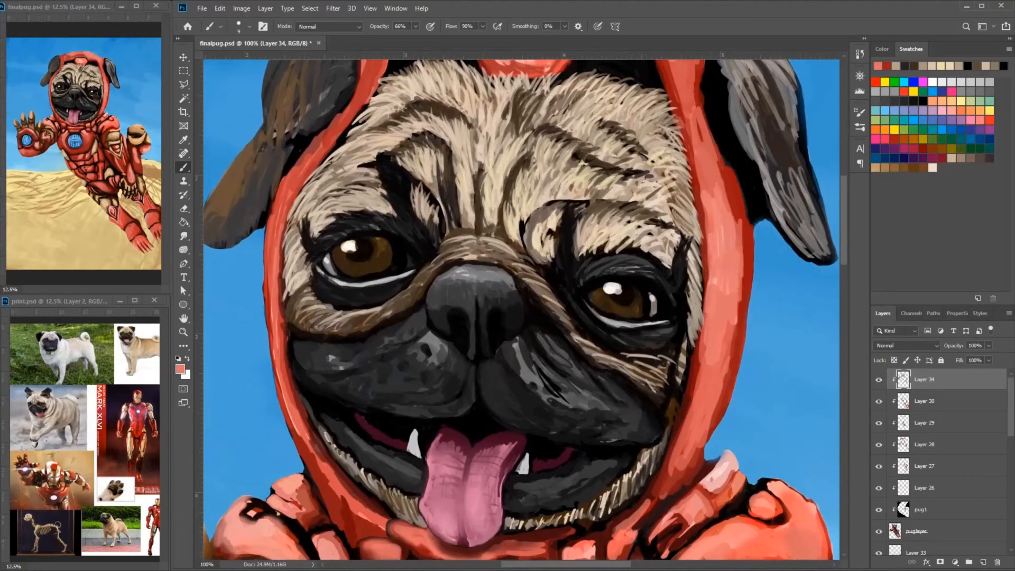
{"action": "key", "text": "ctrl+plus"}
{"action": "left_click", "coordinate": [643, 311], "text": "alt"}
{"action": "mouse_move", "coordinate": [666, 212]}
{"action": "left_mouse_down"}
{"action": "mouse_move", "coordinate": [661, 357]}
{"action": "mouse_move", "coordinate": [679, 367]}
{"action": "left_mouse_up"}
- Paint beige fur strokes down the middle of the forehead below the helmet's red centre piece
{"action": "left_click_drag", "start_coordinate": [638, 324], "coordinate": [625, 348]}
{"action": "left_click_drag", "start_coordinate": [564, 368], "coordinate": [554, 385]}
{"action": "left_click_drag", "start_coordinate": [504, 422], "coordinate": [513, 473]}
{"action": "left_click", "coordinate": [506, 377], "text": "alt"}
{"action": "left_click_drag", "start_coordinate": [499, 365], "coordinate": [496, 391]}
{"action": "left_click_drag", "start_coordinate": [511, 389], "coordinate": [513, 428]}
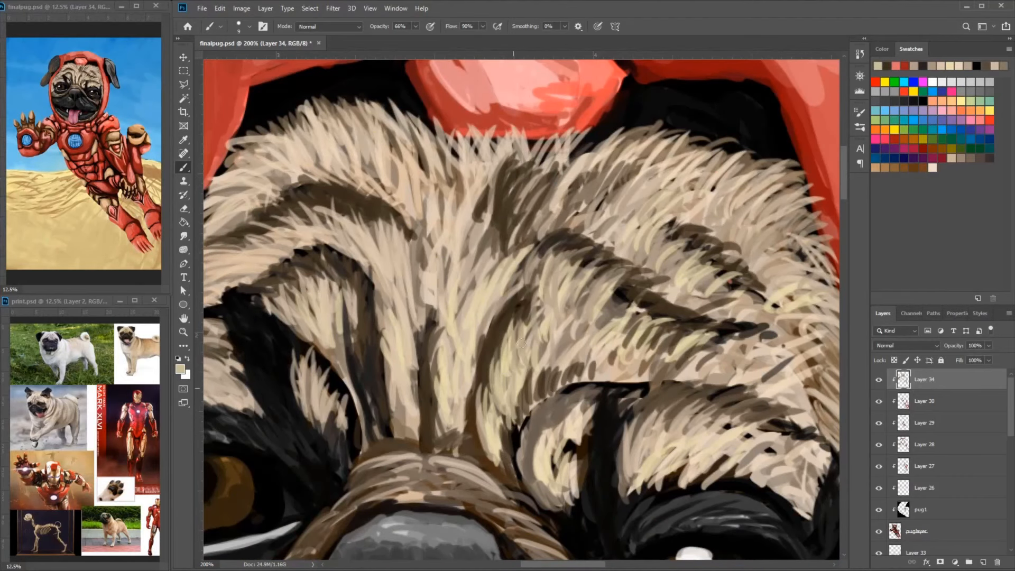
{"action": "left_click", "coordinate": [616, 374], "text": "alt"}
{"action": "left_click_drag", "start_coordinate": [583, 292], "coordinate": [576, 350]}
{"action": "left_click_drag", "start_coordinate": [531, 333], "coordinate": [505, 391]}
{"action": "key", "text": "ctrl+plus"}
{"action": "left_click_drag", "start_coordinate": [447, 283], "coordinate": [536, 310]}
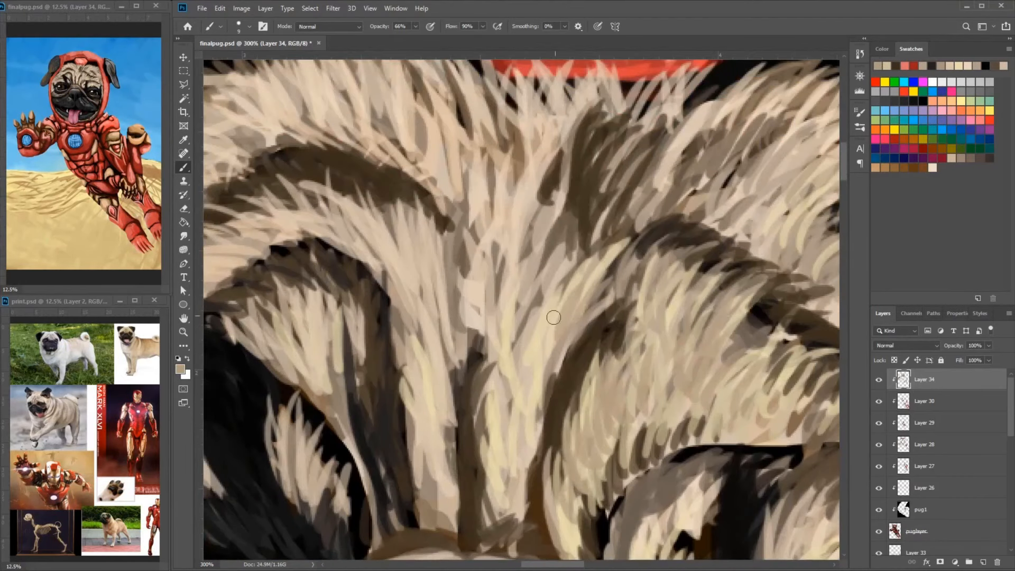
- Blend the vertical forehead fur above the nose bridge and beside the left-hand inner brow with beige and taupe strokes
{"action": "left_click_drag", "start_coordinate": [510, 251], "coordinate": [508, 308]}
{"action": "left_click_drag", "start_coordinate": [487, 285], "coordinate": [469, 356]}
{"action": "left_click_drag", "start_coordinate": [496, 394], "coordinate": [489, 475]}
{"action": "left_click_drag", "start_coordinate": [553, 349], "coordinate": [532, 433]}
{"action": "left_click_drag", "start_coordinate": [507, 393], "coordinate": [581, 341]}
{"action": "left_click", "coordinate": [521, 385], "text": "alt"}
{"action": "left_click_drag", "start_coordinate": [520, 388], "coordinate": [512, 470]}
{"action": "left_click_drag", "start_coordinate": [476, 442], "coordinate": [473, 484]}
{"action": "left_click_drag", "start_coordinate": [485, 423], "coordinate": [508, 337]}
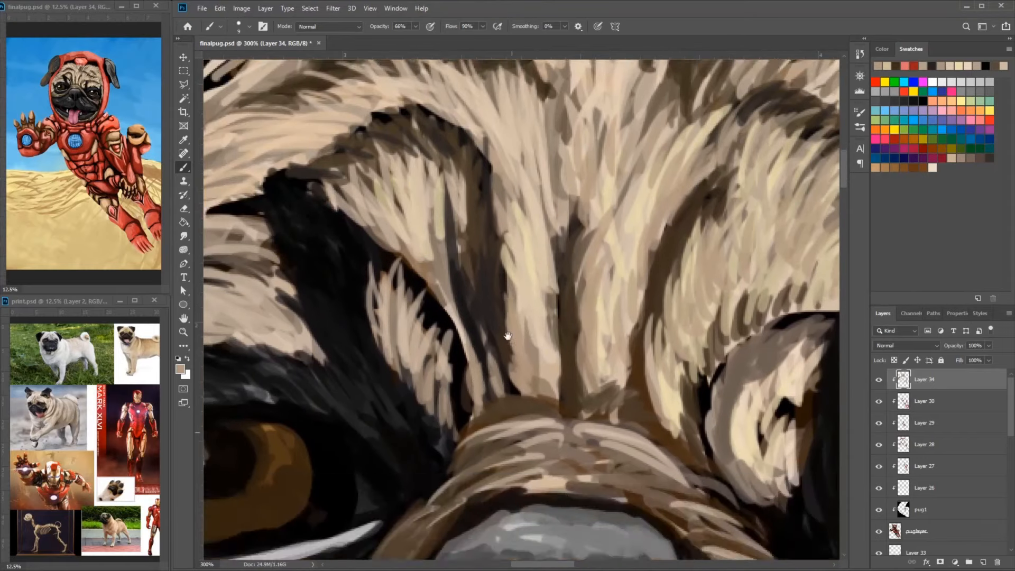
{"action": "mouse_move", "coordinate": [402, 523]}
{"action": "left_mouse_down"}
{"action": "mouse_move", "coordinate": [557, 333]}
{"action": "mouse_move", "coordinate": [528, 383]}
{"action": "left_mouse_up"}
{"action": "left_click_drag", "start_coordinate": [544, 377], "coordinate": [475, 441]}
- Add beige fur strokes to the narrow strip of fur between the right-hand eye and the helmet
{"action": "left_click_drag", "start_coordinate": [740, 338], "coordinate": [396, 350]}
{"action": "left_click_drag", "start_coordinate": [751, 301], "coordinate": [358, 396]}
{"action": "left_click_drag", "start_coordinate": [668, 362], "coordinate": [653, 433]}
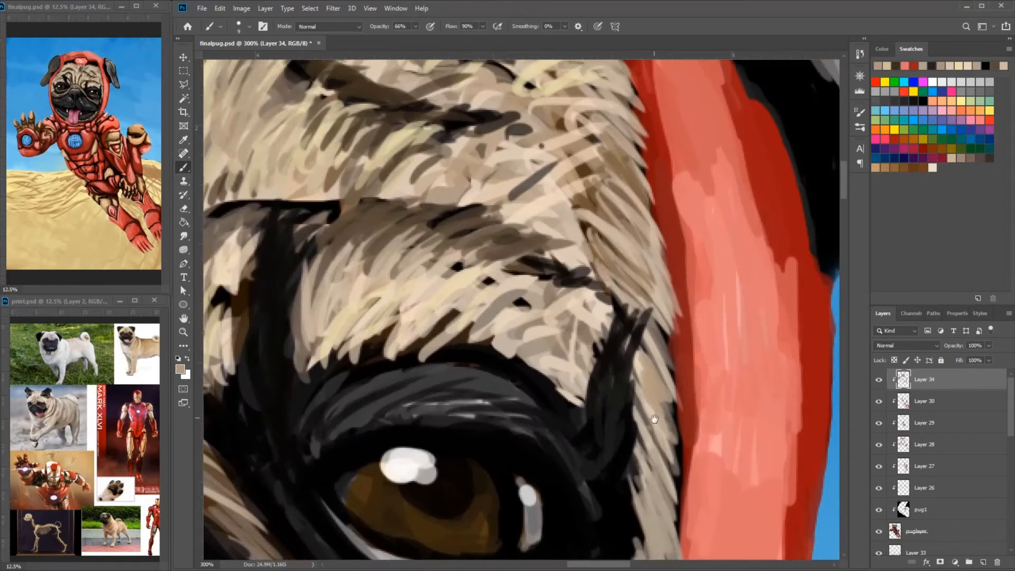
{"action": "left_click_drag", "start_coordinate": [602, 507], "coordinate": [619, 155]}
{"action": "left_click", "coordinate": [602, 338], "text": "alt"}
{"action": "left_click_drag", "start_coordinate": [620, 330], "coordinate": [642, 356]}
{"action": "left_click_drag", "start_coordinate": [642, 269], "coordinate": [634, 355]}
{"action": "mouse_move", "coordinate": [649, 318]}
{"action": "left_mouse_down"}
{"action": "mouse_move", "coordinate": [632, 423]}
{"action": "mouse_move", "coordinate": [642, 444]}
{"action": "left_mouse_up"}
{"action": "left_click", "coordinate": [694, 205], "text": "alt"}
{"action": "left_click_drag", "start_coordinate": [694, 206], "coordinate": [681, 269]}
- Shade the lower end of the right-hand cheek strip in brown and refine its border with the red helmet
{"action": "left_click", "coordinate": [673, 259], "text": "alt"}
{"action": "left_click_drag", "start_coordinate": [677, 254], "coordinate": [664, 354]}
{"action": "left_click", "coordinate": [641, 312], "text": "alt"}
{"action": "left_click_drag", "start_coordinate": [652, 298], "coordinate": [671, 369]}
{"action": "mouse_move", "coordinate": [671, 344]}
{"action": "left_mouse_down"}
{"action": "mouse_move", "coordinate": [639, 483]}
{"action": "mouse_move", "coordinate": [667, 273]}
{"action": "left_mouse_up"}
{"action": "left_click", "coordinate": [647, 322], "text": "alt"}
{"action": "left_click_drag", "start_coordinate": [679, 212], "coordinate": [666, 324]}
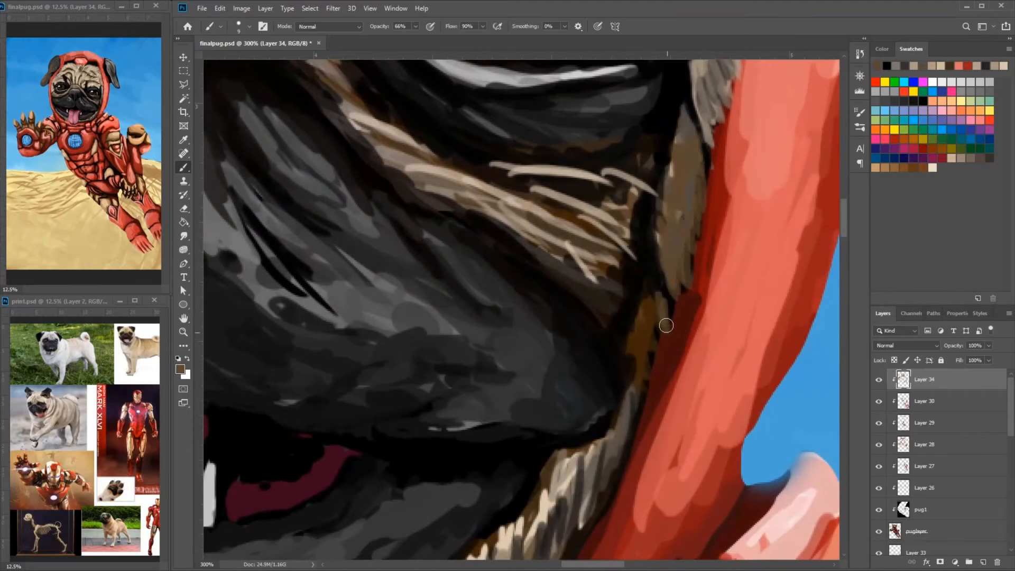
{"action": "left_click_drag", "start_coordinate": [695, 90], "coordinate": [726, 346]}
{"action": "left_click", "coordinate": [736, 269], "text": "alt"}
{"action": "left_click_drag", "start_coordinate": [727, 159], "coordinate": [730, 274]}
{"action": "left_click", "coordinate": [713, 232], "text": "alt"}
{"action": "left_click_drag", "start_coordinate": [716, 217], "coordinate": [689, 291]}
- Paint darker and lighter brown strokes into the iris of the right-hand eye around the pupil
{"action": "left_click", "coordinate": [463, 374], "text": "alt"}
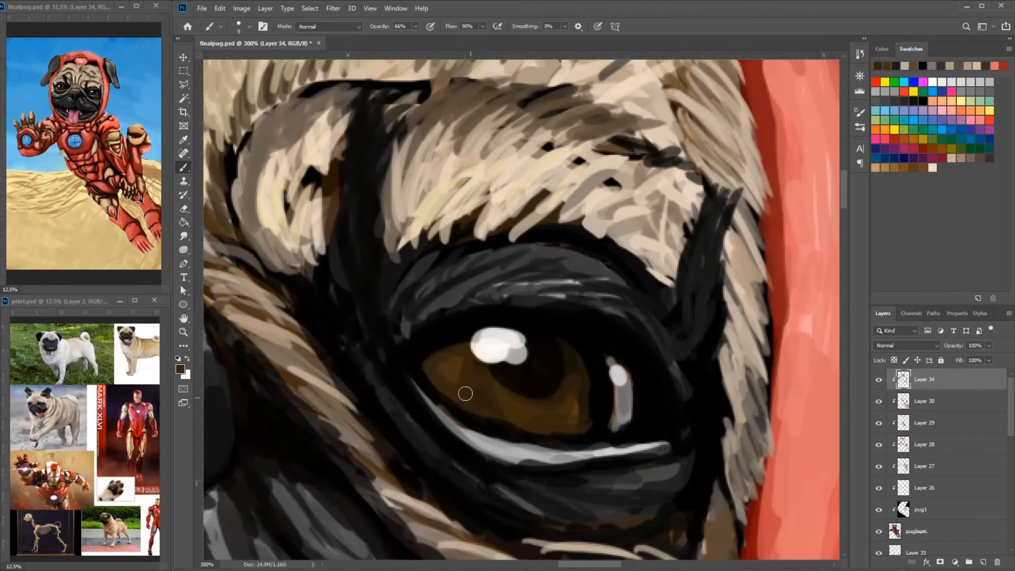
{"action": "left_click", "coordinate": [566, 367], "text": "alt"}
{"action": "mouse_move", "coordinate": [458, 377]}
{"action": "left_mouse_down"}
{"action": "mouse_move", "coordinate": [502, 415]}
{"action": "mouse_move", "coordinate": [483, 410]}
{"action": "left_mouse_up"}
{"action": "left_click", "coordinate": [484, 391], "text": "alt"}
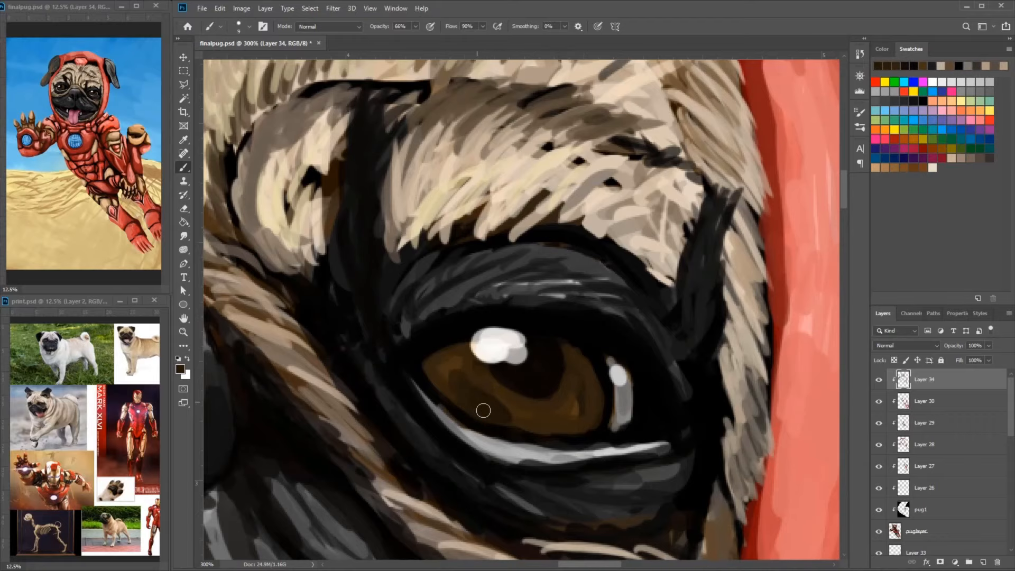
{"action": "left_click_drag", "start_coordinate": [456, 355], "coordinate": [446, 364]}
- Paint over the white lower rim of the right-hand eye with dark grey strokes
{"action": "left_click", "coordinate": [420, 419], "text": "alt"}
{"action": "mouse_move", "coordinate": [430, 404]}
{"action": "left_mouse_down"}
{"action": "mouse_move", "coordinate": [455, 423]}
{"action": "mouse_move", "coordinate": [607, 446]}
{"action": "mouse_move", "coordinate": [684, 436]}
{"action": "left_mouse_up"}
{"action": "left_click", "coordinate": [465, 458], "text": "alt"}
{"action": "mouse_move", "coordinate": [415, 388]}
{"action": "left_mouse_down"}
{"action": "mouse_move", "coordinate": [539, 469]}
{"action": "mouse_move", "coordinate": [682, 447]}
{"action": "left_mouse_up"}
{"action": "left_click_drag", "start_coordinate": [429, 417], "coordinate": [665, 465]}
{"action": "left_click", "coordinate": [508, 442], "text": "alt"}
{"action": "left_click_drag", "start_coordinate": [426, 397], "coordinate": [583, 443]}
- Texture the upper eyelid of the right-hand eye with short grey and black fur strokes
{"action": "left_click_drag", "start_coordinate": [552, 320], "coordinate": [612, 340]}
{"action": "left_click", "coordinate": [592, 296], "text": "alt"}
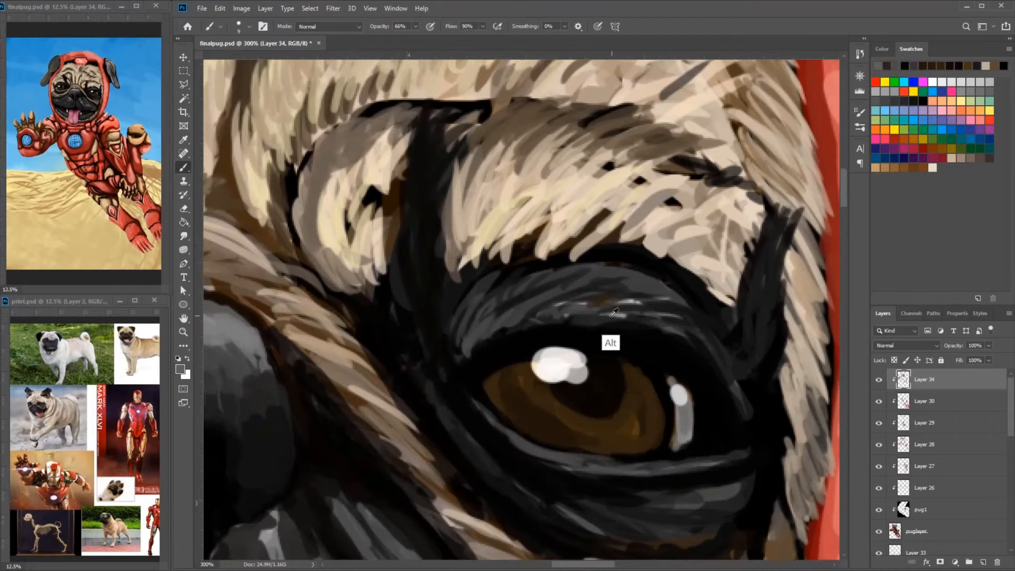
{"action": "left_click_drag", "start_coordinate": [632, 279], "coordinate": [560, 309]}
{"action": "left_click_drag", "start_coordinate": [662, 338], "coordinate": [759, 331]}
{"action": "left_click", "coordinate": [708, 314], "text": "alt"}
{"action": "left_click_drag", "start_coordinate": [747, 283], "coordinate": [669, 311]}
{"action": "left_click_drag", "start_coordinate": [682, 259], "coordinate": [642, 291]}
{"action": "left_click_drag", "start_coordinate": [759, 298], "coordinate": [619, 271]}
{"action": "left_click", "coordinate": [708, 398], "text": "alt"}
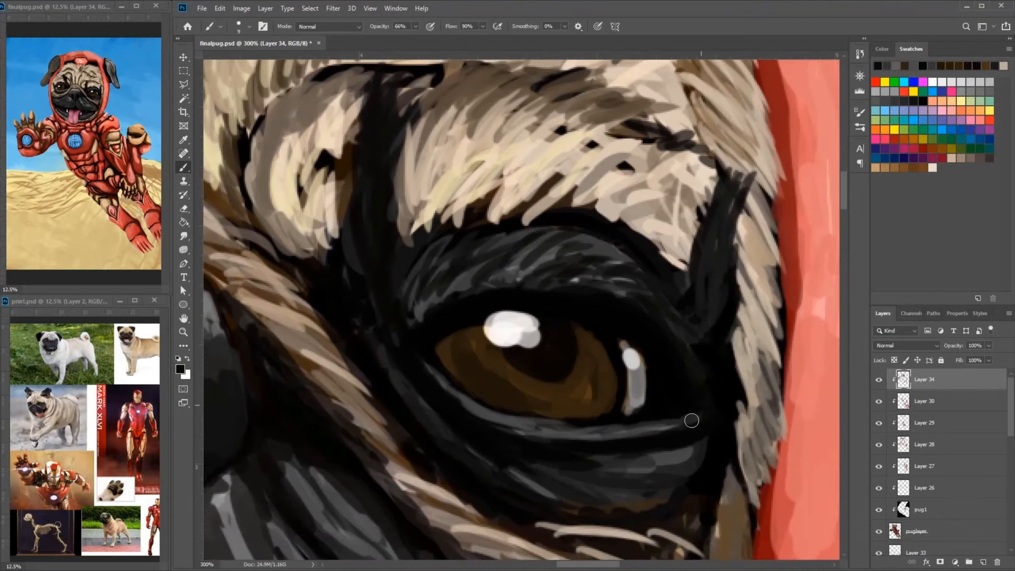
- Outline the right-hand eye with a grey rim along both lids and outer corner, sharpening its edges in black
{"action": "left_click_drag", "start_coordinate": [692, 417], "coordinate": [646, 433]}
{"action": "mouse_move", "coordinate": [622, 475]}
{"action": "left_mouse_down"}
{"action": "mouse_move", "coordinate": [673, 453]}
{"action": "mouse_move", "coordinate": [646, 466]}
{"action": "left_mouse_up"}
{"action": "left_click", "coordinate": [616, 430], "text": "alt"}
{"action": "mouse_move", "coordinate": [616, 430]}
{"action": "left_mouse_down"}
{"action": "mouse_move", "coordinate": [682, 390]}
{"action": "mouse_move", "coordinate": [413, 323]}
{"action": "left_mouse_up"}
{"action": "left_click", "coordinate": [665, 346], "text": "alt"}
{"action": "left_click_drag", "start_coordinate": [690, 378], "coordinate": [654, 345]}
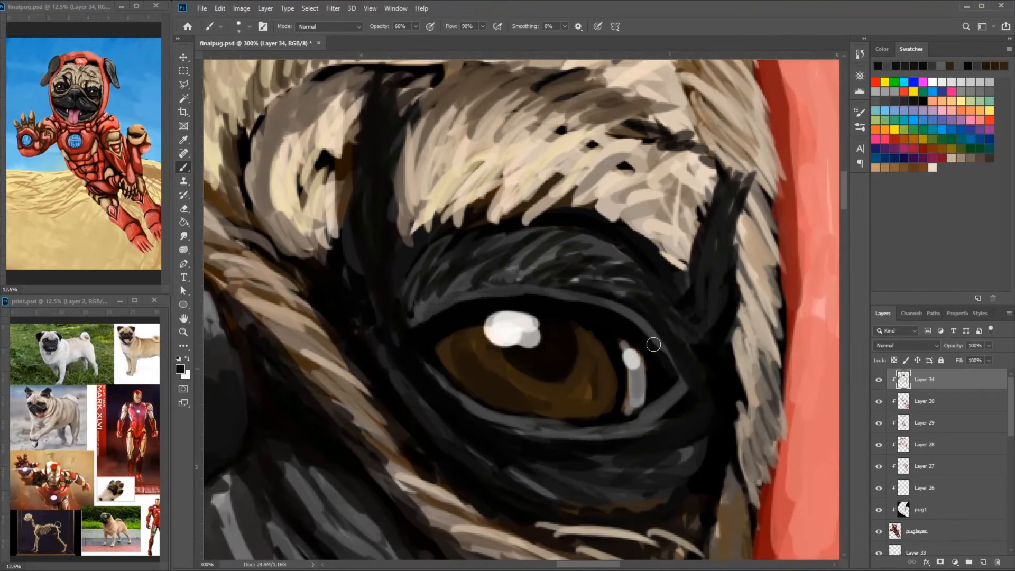
{"action": "left_click_drag", "start_coordinate": [649, 423], "coordinate": [686, 378]}
{"action": "mouse_move", "coordinate": [687, 397]}
{"action": "left_mouse_down"}
{"action": "mouse_move", "coordinate": [494, 423]}
{"action": "mouse_move", "coordinate": [471, 414]}
{"action": "left_mouse_up"}
{"action": "mouse_move", "coordinate": [443, 422]}
{"action": "left_mouse_down"}
{"action": "mouse_move", "coordinate": [412, 387]}
{"action": "mouse_move", "coordinate": [516, 330]}
{"action": "left_mouse_up"}
{"action": "left_click_drag", "start_coordinate": [477, 333], "coordinate": [470, 325]}
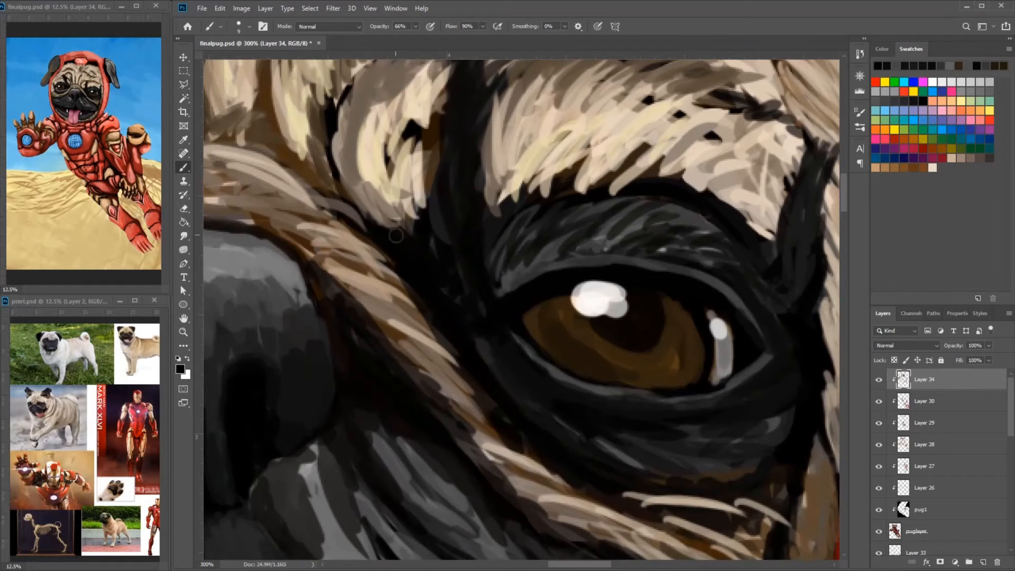
- Darken the fur around the inner corners of both eyes and beside the small brow patch with black strokes
{"action": "left_click_drag", "start_coordinate": [396, 235], "coordinate": [338, 176]}
{"action": "left_click_drag", "start_coordinate": [392, 252], "coordinate": [729, 254]}
{"action": "left_click_drag", "start_coordinate": [406, 178], "coordinate": [591, 338]}
{"action": "left_click_drag", "start_coordinate": [598, 259], "coordinate": [596, 215]}
{"action": "left_click", "coordinate": [580, 230], "text": "alt"}
{"action": "left_click_drag", "start_coordinate": [597, 253], "coordinate": [593, 211]}
{"action": "left_click_drag", "start_coordinate": [598, 270], "coordinate": [600, 241]}
{"action": "left_click", "coordinate": [548, 343], "text": "alt"}
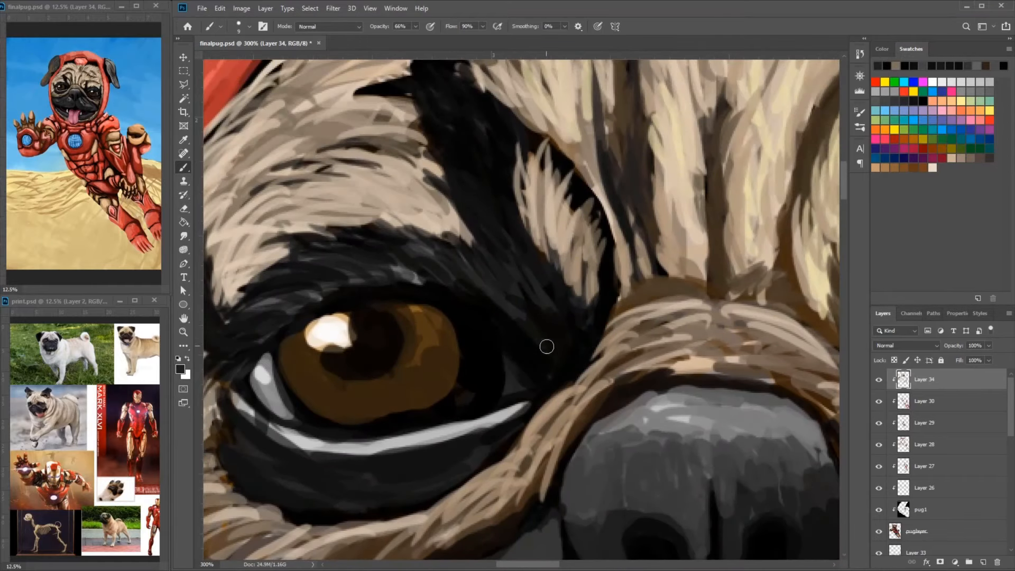
{"action": "left_click_drag", "start_coordinate": [548, 336], "coordinate": [510, 286]}
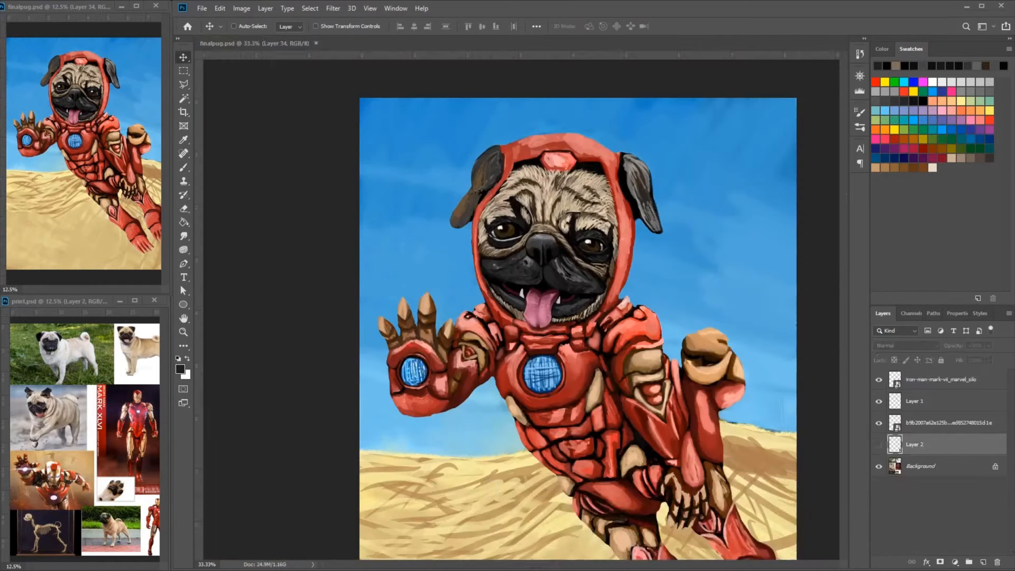
- Create a new layer and paint short tan fur strokes along the upper edge of the right-hand ear
{"action": "left_click", "coordinate": [256, 43]}
{"action": "key", "text": "b"}
{"action": "key", "text": "ctrl+plus"}
{"action": "key", "text": "ctrl+plus"}
{"action": "key", "text": "ctrl+plus"}
{"action": "mouse_move", "coordinate": [756, 85]}
{"action": "left_mouse_down"}
{"action": "mouse_move", "coordinate": [721, 218]}
{"action": "mouse_move", "coordinate": [617, 327]}
{"action": "left_mouse_up"}
{"action": "left_click", "coordinate": [681, 204], "text": "alt"}
{"action": "left_click_drag", "start_coordinate": [664, 188], "coordinate": [683, 180]}
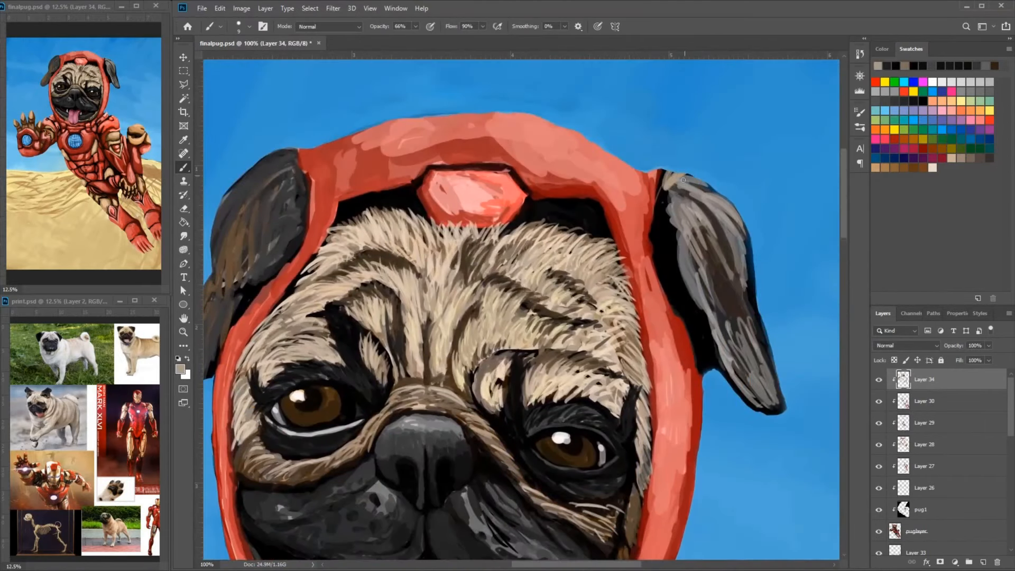
{"action": "key", "text": "ctrl+shift+alt+n"}
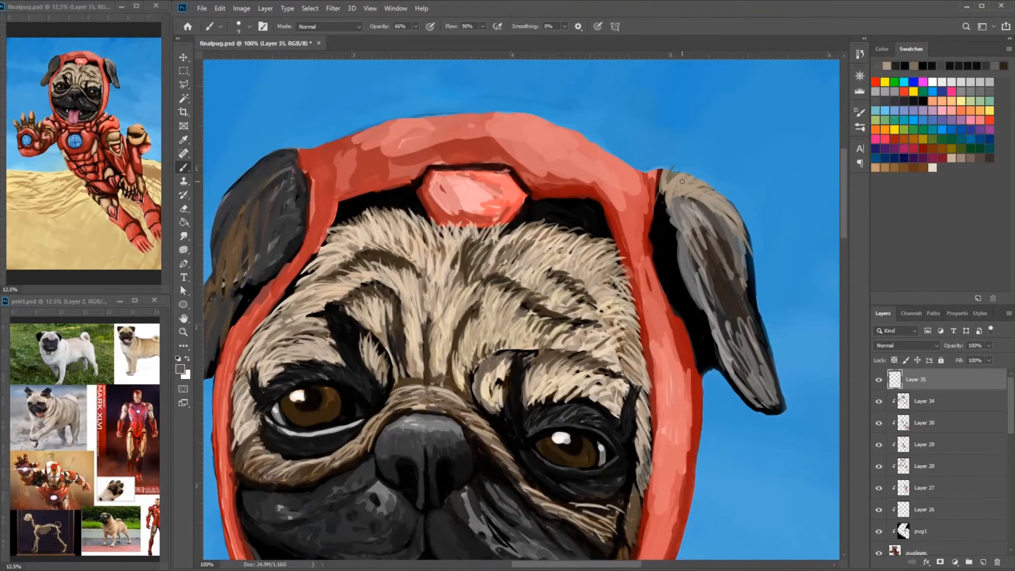
{"action": "left_click_drag", "start_coordinate": [678, 181], "coordinate": [668, 171]}
- Add light grey-tan fur strokes where the left-hand ear meets the helmet
{"action": "left_click_drag", "start_coordinate": [656, 147], "coordinate": [760, 196]}
{"action": "left_click_drag", "start_coordinate": [392, 198], "coordinate": [403, 221]}
{"action": "left_click_drag", "start_coordinate": [382, 198], "coordinate": [395, 208]}
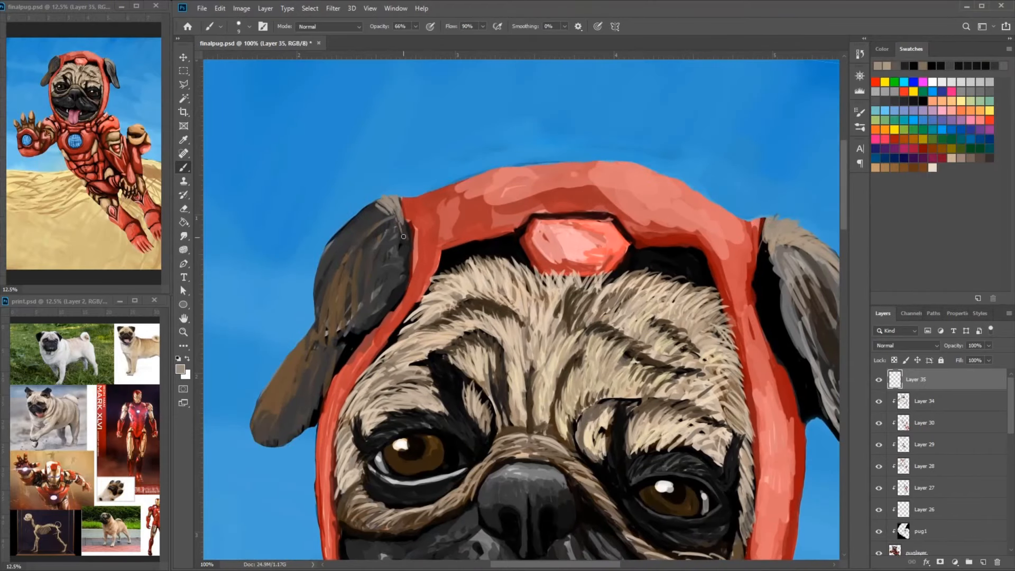
{"action": "left_click_drag", "start_coordinate": [371, 319], "coordinate": [341, 349]}
- Paint brown and grey fur strokes down the right-hand ear to its tip
{"action": "left_click_drag", "start_coordinate": [787, 322], "coordinate": [655, 290]}
{"action": "left_click_drag", "start_coordinate": [727, 375], "coordinate": [669, 323]}
{"action": "left_click", "coordinate": [654, 285], "text": "alt"}
{"action": "left_click_drag", "start_coordinate": [667, 300], "coordinate": [678, 344]}
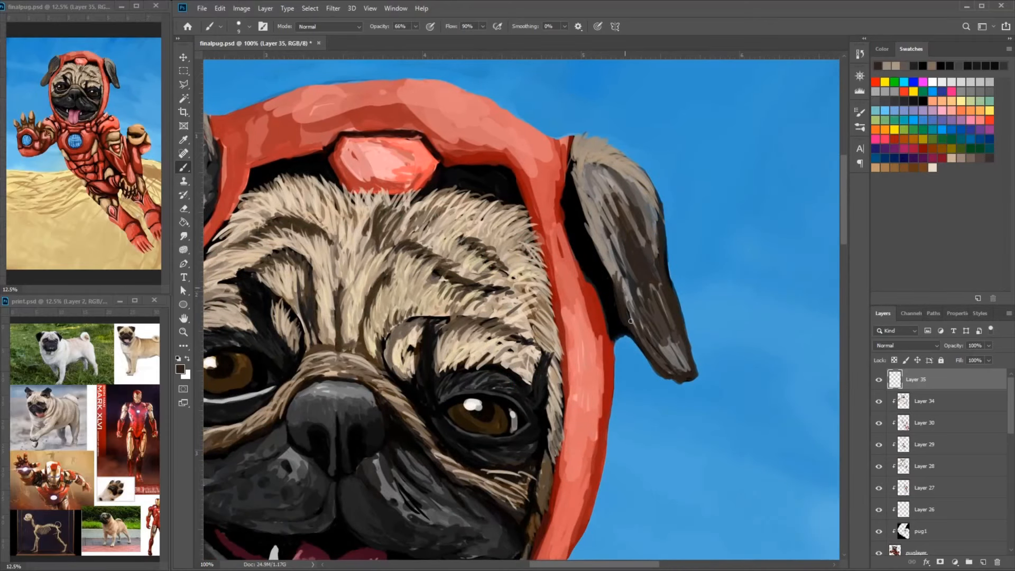
{"action": "left_click_drag", "start_coordinate": [630, 321], "coordinate": [610, 252]}
{"action": "left_click_drag", "start_coordinate": [645, 203], "coordinate": [682, 295]}
{"action": "left_click", "coordinate": [671, 251], "text": "alt"}
{"action": "mouse_move", "coordinate": [618, 244]}
{"action": "left_mouse_down"}
{"action": "mouse_move", "coordinate": [633, 311]}
{"action": "mouse_move", "coordinate": [680, 348]}
{"action": "left_mouse_up"}
{"action": "left_click", "coordinate": [682, 338], "text": "alt"}
{"action": "mouse_move", "coordinate": [667, 355]}
{"action": "left_mouse_down"}
{"action": "mouse_move", "coordinate": [692, 407]}
{"action": "mouse_move", "coordinate": [655, 377]}
{"action": "left_mouse_up"}
{"action": "left_click", "coordinate": [661, 359], "text": "alt"}
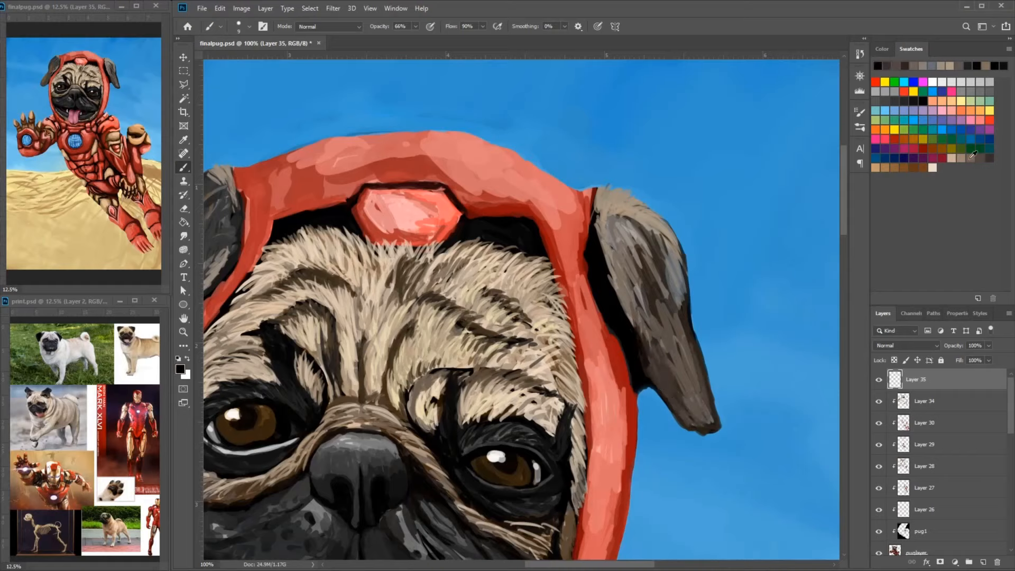
- Rework the inner edge of the right-hand ear and erase stray dark paint below it on the puglayer layer
{"action": "left_click", "coordinate": [973, 154]}
{"action": "left_click_drag", "start_coordinate": [628, 304], "coordinate": [638, 398]}
{"action": "left_click", "coordinate": [924, 510]}
{"action": "left_click", "coordinate": [917, 552]}
{"action": "left_click", "coordinate": [184, 209]}
{"action": "right_click", "coordinate": [691, 341]}
{"action": "left_click", "coordinate": [747, 367]}
{"action": "left_click", "coordinate": [925, 373]}
{"action": "left_click", "coordinate": [626, 361], "text": "alt"}
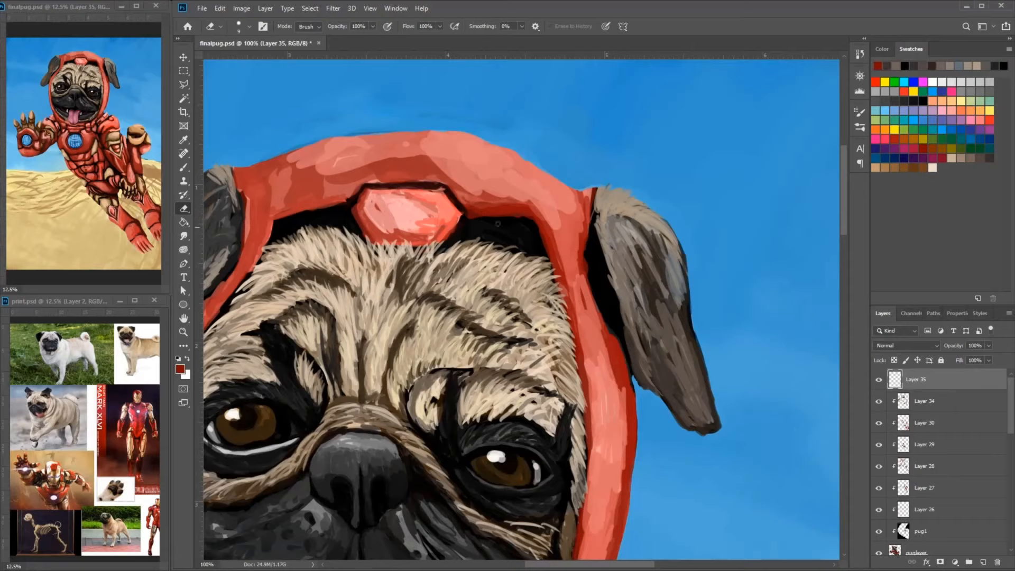
- Cover the black gap between the helmet and the right-hand ear with dark red strokes
{"action": "left_click", "coordinate": [184, 167]}
{"action": "left_click", "coordinate": [628, 382], "text": "alt"}
{"action": "left_click_drag", "start_coordinate": [617, 331], "coordinate": [626, 364]}
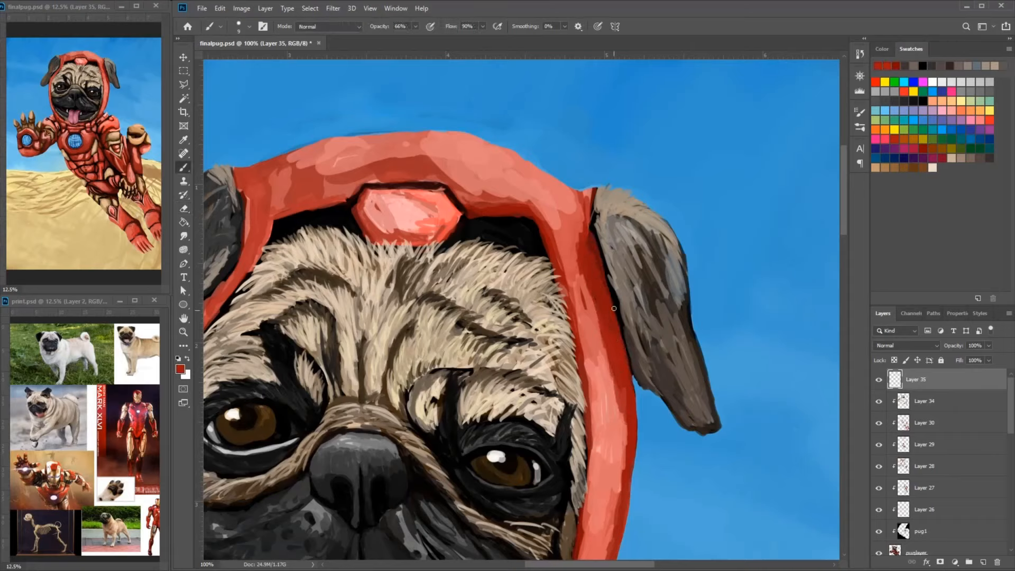
- Blend the inner edge and middle of the right-hand ear with sampled grey-brown fur strokes
{"action": "left_click", "coordinate": [650, 360], "text": "alt"}
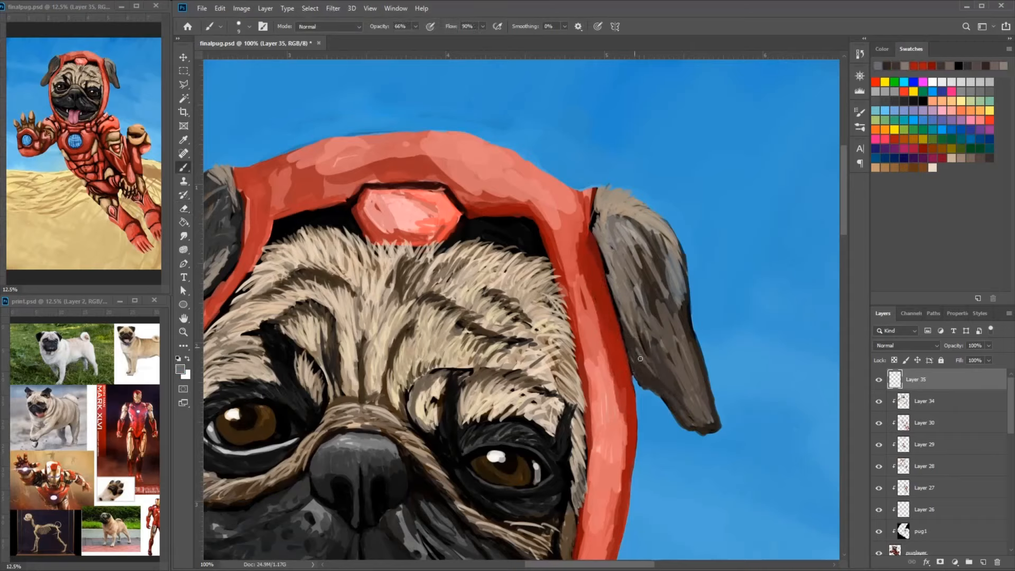
{"action": "left_click", "coordinate": [650, 247], "text": "alt"}
{"action": "left_click_drag", "start_coordinate": [636, 224], "coordinate": [653, 269]}
{"action": "left_click_drag", "start_coordinate": [671, 257], "coordinate": [681, 296]}
- Texture the left-hand ear from its top to its tip with dark grey and brown fur strokes
{"action": "scroll", "coordinate": [421, 280], "scroll_direction": "left", "scroll_amount": 5}
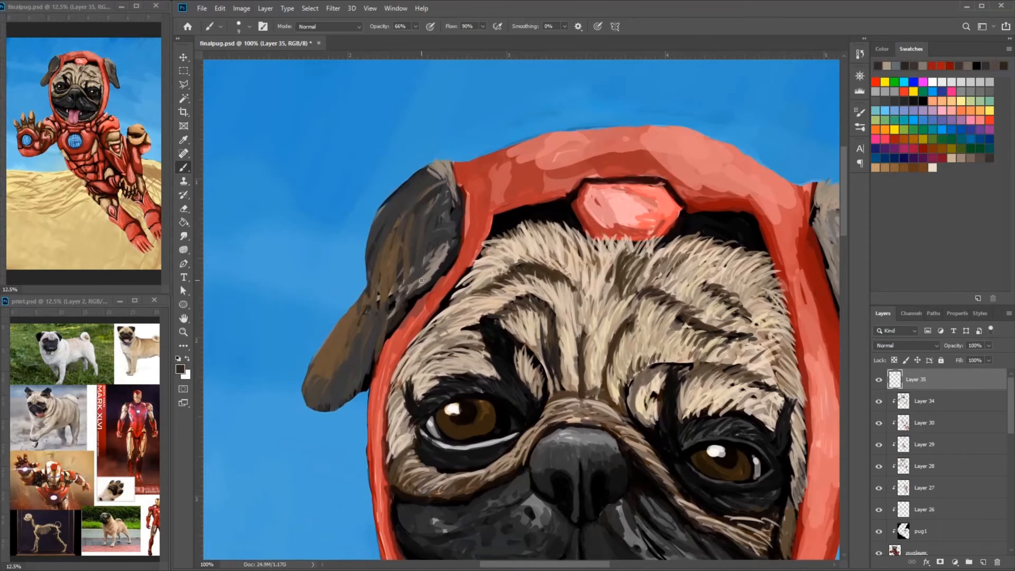
{"action": "left_click", "coordinate": [182, 371]}
{"action": "left_click", "coordinate": [385, 254]}
{"action": "left_click", "coordinate": [610, 130]}
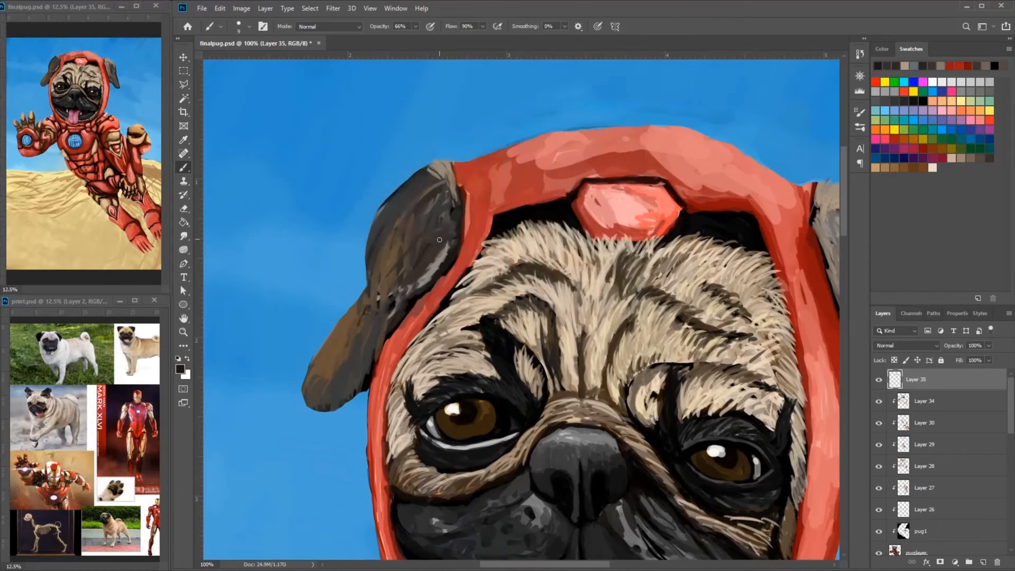
{"action": "mouse_move", "coordinate": [386, 214]}
{"action": "left_mouse_down"}
{"action": "mouse_move", "coordinate": [311, 400]}
{"action": "mouse_move", "coordinate": [376, 328]}
{"action": "left_mouse_up"}
{"action": "left_click", "coordinate": [472, 233], "text": "alt"}
{"action": "mouse_move", "coordinate": [482, 214]}
{"action": "left_mouse_down"}
{"action": "mouse_move", "coordinate": [452, 277]}
{"action": "mouse_move", "coordinate": [350, 234]}
{"action": "left_mouse_up"}
{"action": "left_click_drag", "start_coordinate": [286, 375], "coordinate": [291, 424]}
{"action": "left_click_drag", "start_coordinate": [301, 398], "coordinate": [308, 389]}
- Shade the red neck armor on both sides below the chin with sampled red strokes
{"action": "mouse_move", "coordinate": [428, 446]}
{"action": "left_mouse_down"}
{"action": "mouse_move", "coordinate": [467, 249]}
{"action": "mouse_move", "coordinate": [486, 221]}
{"action": "left_mouse_up"}
{"action": "mouse_move", "coordinate": [389, 307]}
{"action": "left_mouse_down"}
{"action": "mouse_move", "coordinate": [423, 372]}
{"action": "mouse_move", "coordinate": [404, 309]}
{"action": "left_mouse_up"}
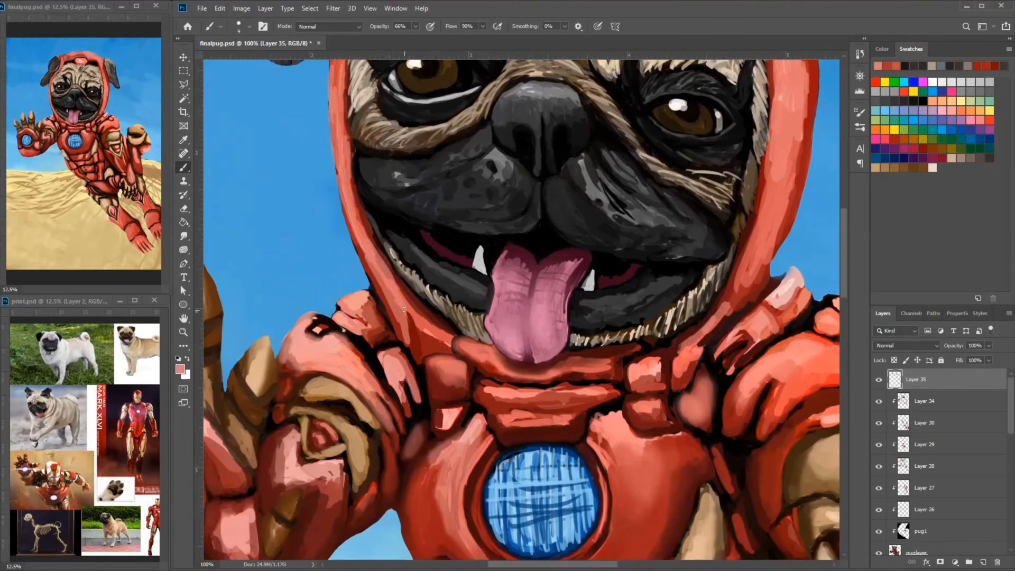
{"action": "left_click", "coordinate": [408, 346], "text": "alt"}
{"action": "left_click_drag", "start_coordinate": [707, 370], "coordinate": [710, 431]}
{"action": "left_click_drag", "start_coordinate": [392, 313], "coordinate": [415, 359]}
{"action": "left_click", "coordinate": [708, 325], "text": "alt"}
{"action": "left_click_drag", "start_coordinate": [702, 334], "coordinate": [678, 363]}
{"action": "left_click_drag", "start_coordinate": [694, 347], "coordinate": [675, 378]}
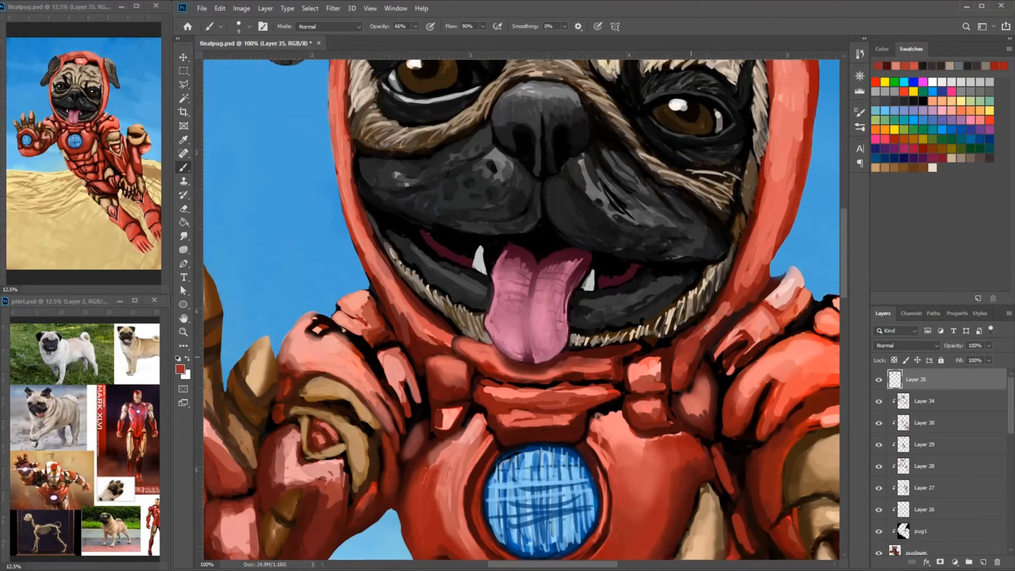
- Smooth the lower right-hand edge of the helmet beside the jaw with lighter and darker red strokes
{"action": "left_click_drag", "start_coordinate": [732, 294], "coordinate": [702, 333]}
{"action": "left_click_drag", "start_coordinate": [764, 271], "coordinate": [740, 303]}
{"action": "left_click", "coordinate": [746, 280], "text": "alt"}
{"action": "left_click_drag", "start_coordinate": [743, 288], "coordinate": [713, 320]}
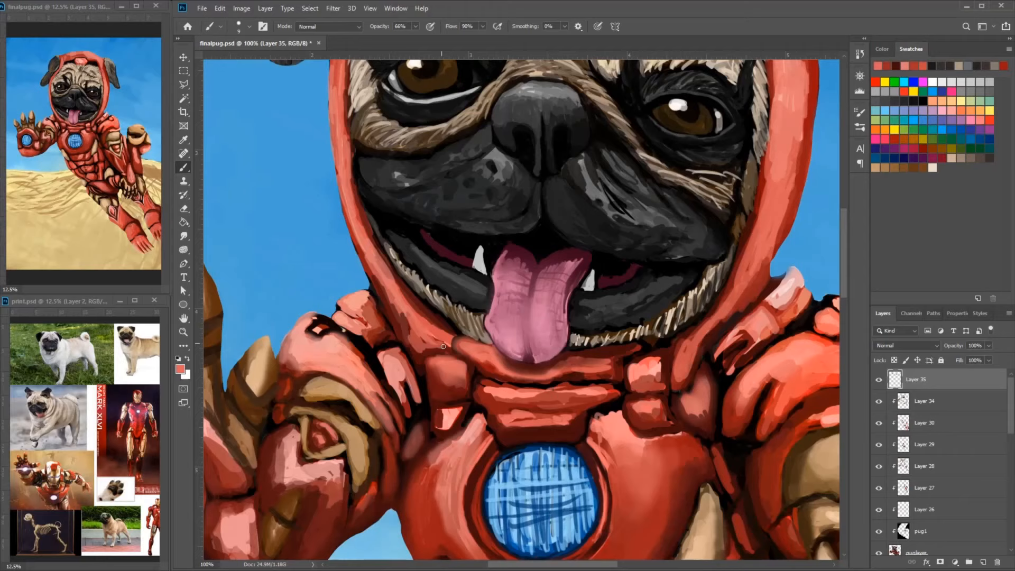
- Refine the chest reactor's dark rim and its blue glow lines with sampled strokes
{"action": "scroll", "coordinate": [443, 346], "scroll_direction": "down", "scroll_amount": 3}
{"action": "left_click", "coordinate": [490, 234], "text": "alt"}
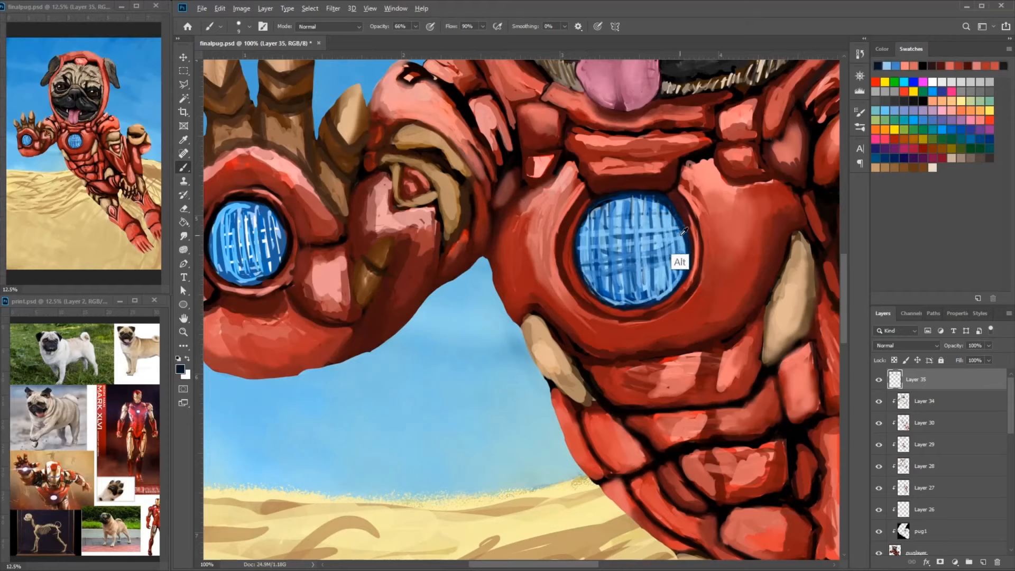
{"action": "left_click", "coordinate": [684, 231], "text": "alt"}
{"action": "left_click_drag", "start_coordinate": [615, 201], "coordinate": [621, 298]}
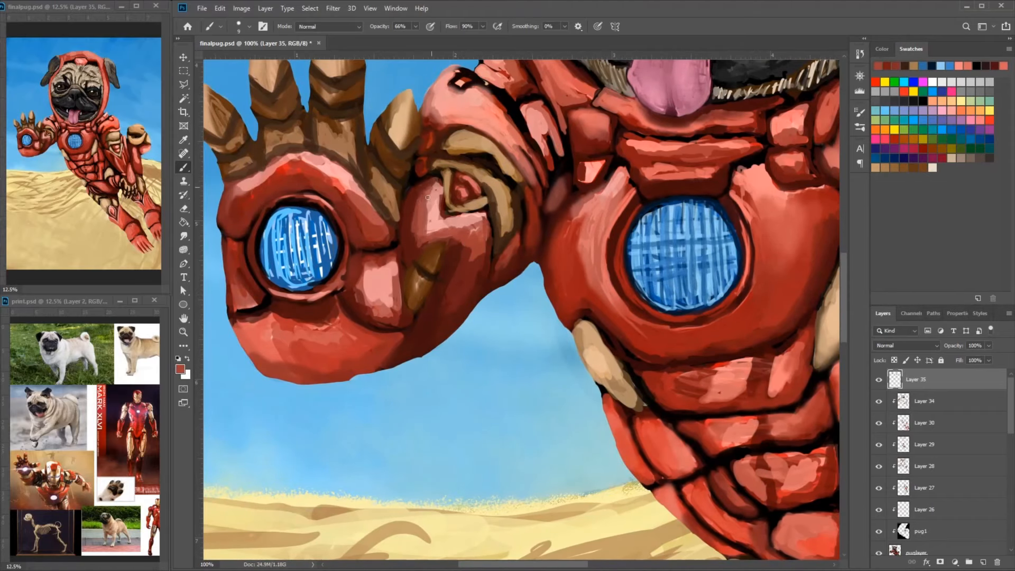
- Repaint the small gold plates on the raised forearm with brown and light tan strokes
{"action": "left_click", "coordinate": [425, 262], "text": "alt"}
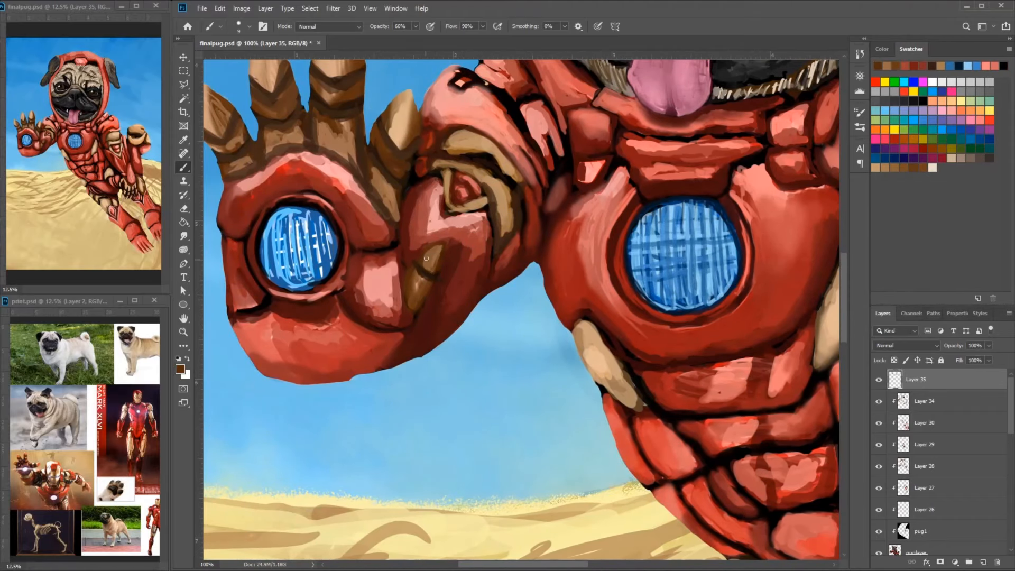
{"action": "left_click", "coordinate": [402, 106], "text": "alt"}
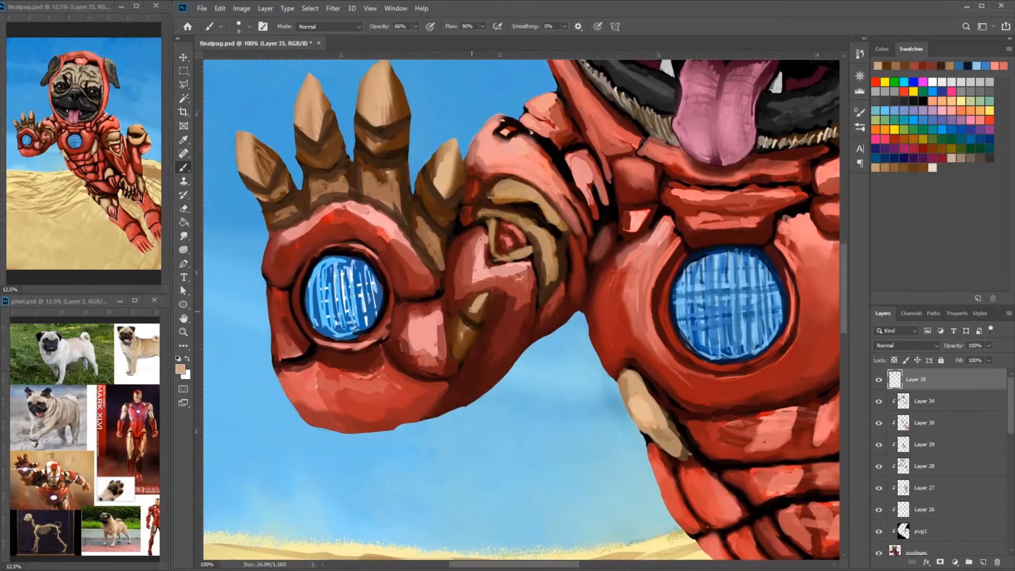
{"action": "left_click_drag", "start_coordinate": [469, 324], "coordinate": [462, 344]}
- Add light tan highlights to the tall middle finger segments of the raised hand
{"action": "left_click_drag", "start_coordinate": [427, 122], "coordinate": [462, 159]}
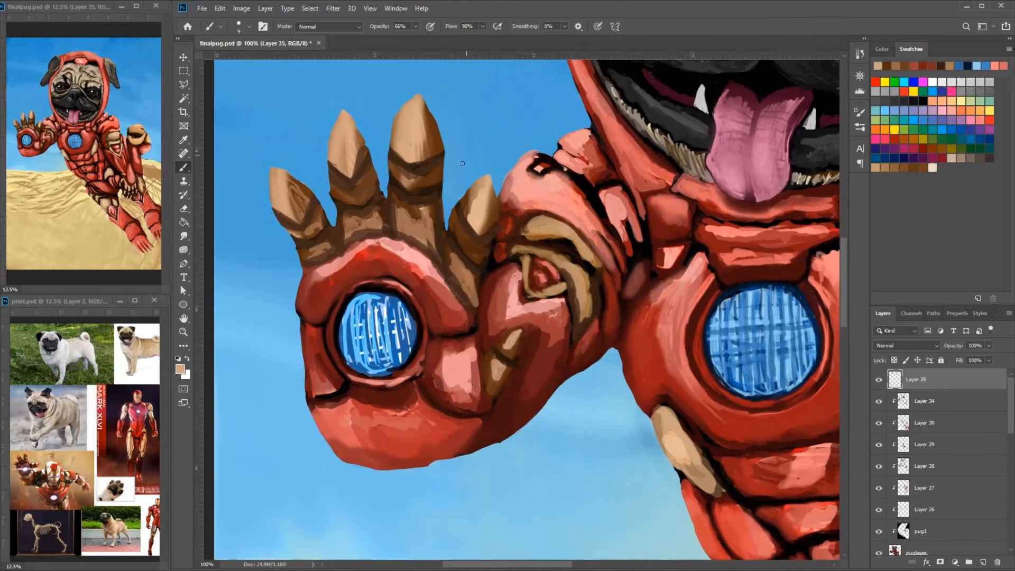
{"action": "left_click_drag", "start_coordinate": [402, 175], "coordinate": [438, 172]}
{"action": "left_click", "coordinate": [424, 182], "text": "alt"}
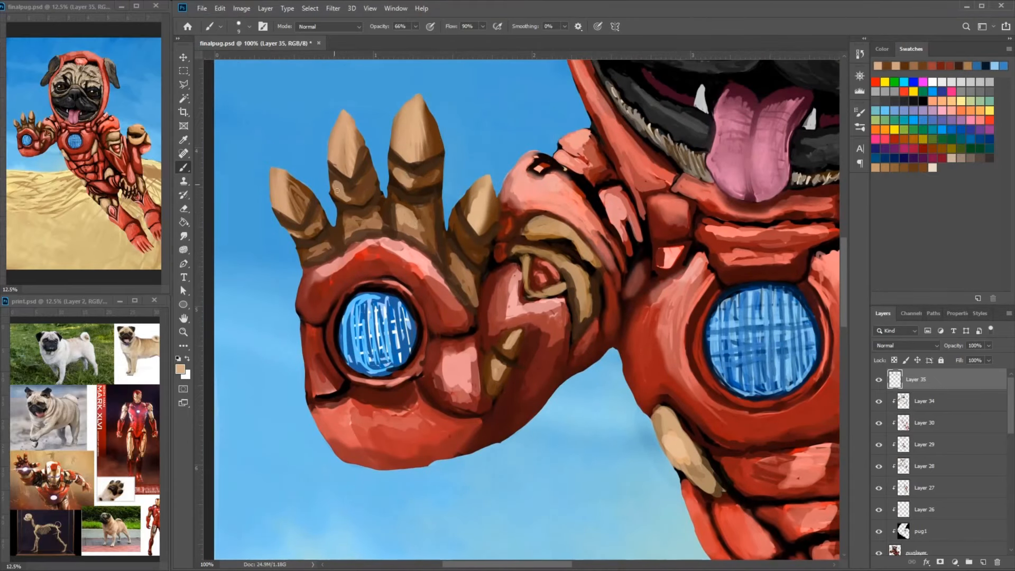
- Clean up the outer edges of the raised hand's fingers by erasing on the puglayer layer
{"action": "left_click", "coordinate": [917, 552]}
{"action": "mouse_move", "coordinate": [344, 190]}
{"action": "left_mouse_down"}
{"action": "mouse_move", "coordinate": [354, 202]}
{"action": "mouse_move", "coordinate": [334, 202]}
{"action": "left_mouse_up"}
{"action": "key", "text": "e"}
{"action": "left_click_drag", "start_coordinate": [279, 222], "coordinate": [283, 230]}
{"action": "mouse_move", "coordinate": [296, 238]}
{"action": "left_mouse_down"}
{"action": "mouse_move", "coordinate": [307, 227]}
{"action": "mouse_move", "coordinate": [309, 240]}
{"action": "left_mouse_up"}
{"action": "left_click_drag", "start_coordinate": [481, 294], "coordinate": [477, 220]}
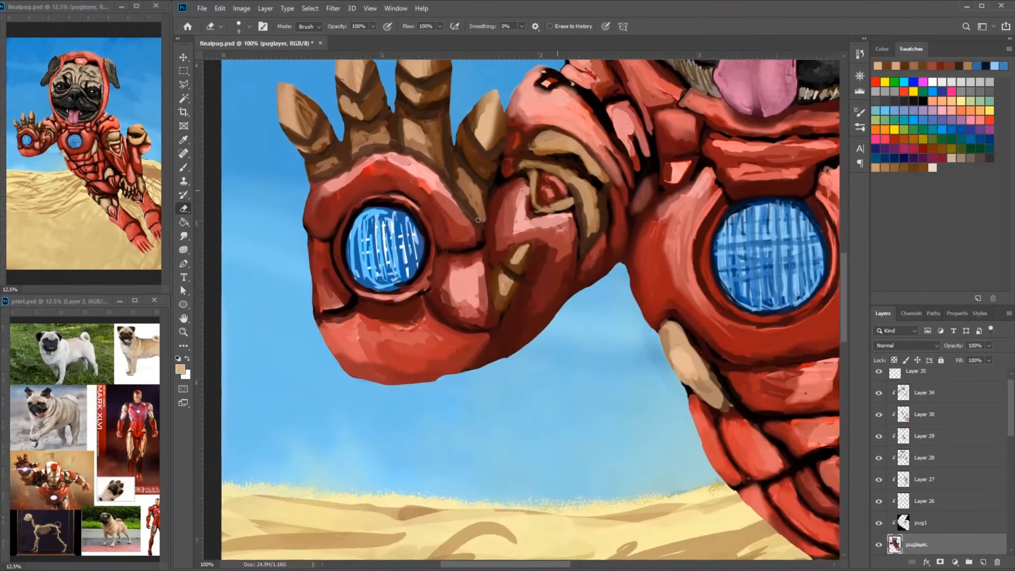
- Paint brown and tan shading onto the gold finger segments of the raised hand on Layer 35
{"action": "key", "text": "b"}
{"action": "left_click", "coordinate": [917, 373]}
{"action": "left_click_drag", "start_coordinate": [313, 167], "coordinate": [372, 159]}
{"action": "left_click", "coordinate": [414, 142], "text": "alt"}
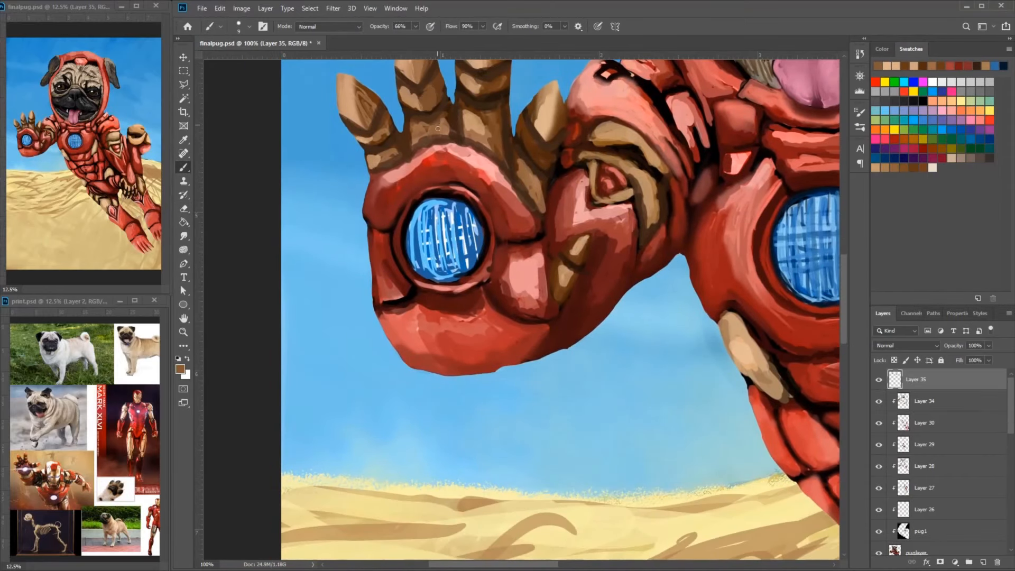
{"action": "left_click", "coordinate": [474, 123], "text": "alt"}
{"action": "left_click_drag", "start_coordinate": [415, 132], "coordinate": [426, 124]}
{"action": "left_click_drag", "start_coordinate": [449, 113], "coordinate": [444, 169]}
{"action": "left_click", "coordinate": [443, 171], "text": "alt"}
- Trim the finger edges with the Eraser on the puglayer layer and return to Layer 35
{"action": "left_click", "coordinate": [917, 552]}
{"action": "key", "text": "e"}
{"action": "key", "text": "alt+period"}
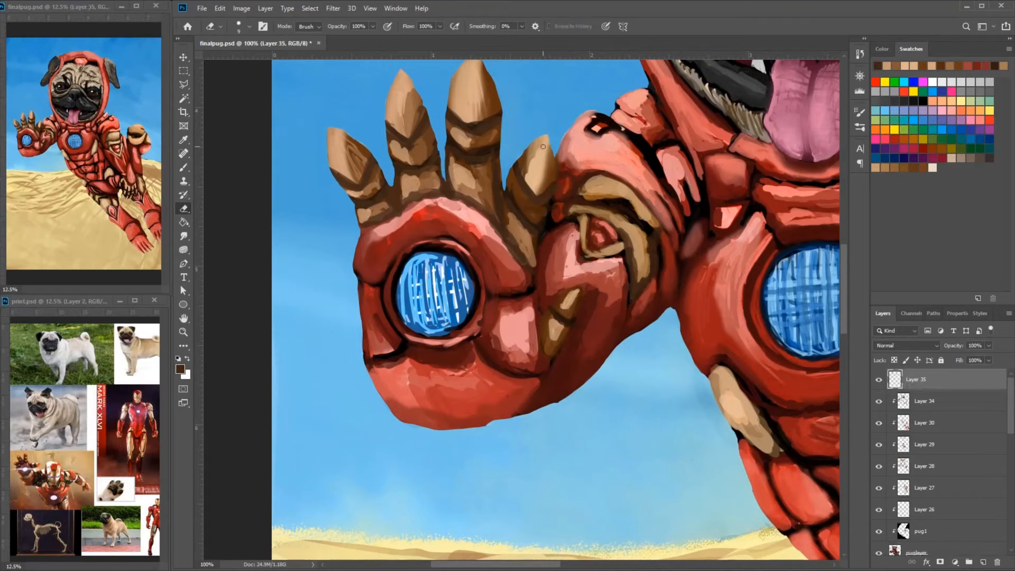
- Define the thumb's gold segments with dark brown and tan strokes and switch to erasing on the puglayer layer
{"action": "key", "text": "b"}
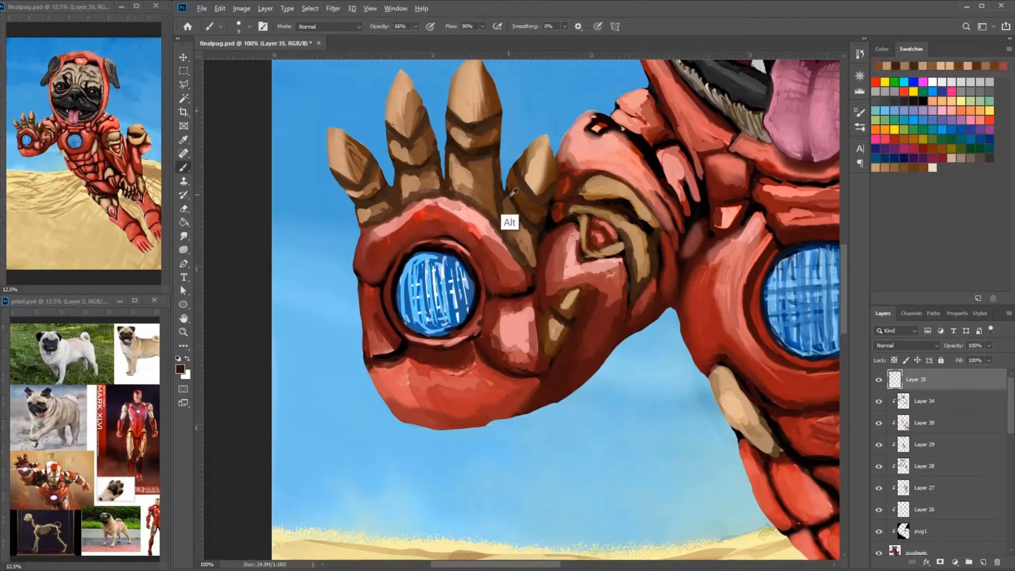
{"action": "left_click", "coordinate": [516, 251], "text": "alt"}
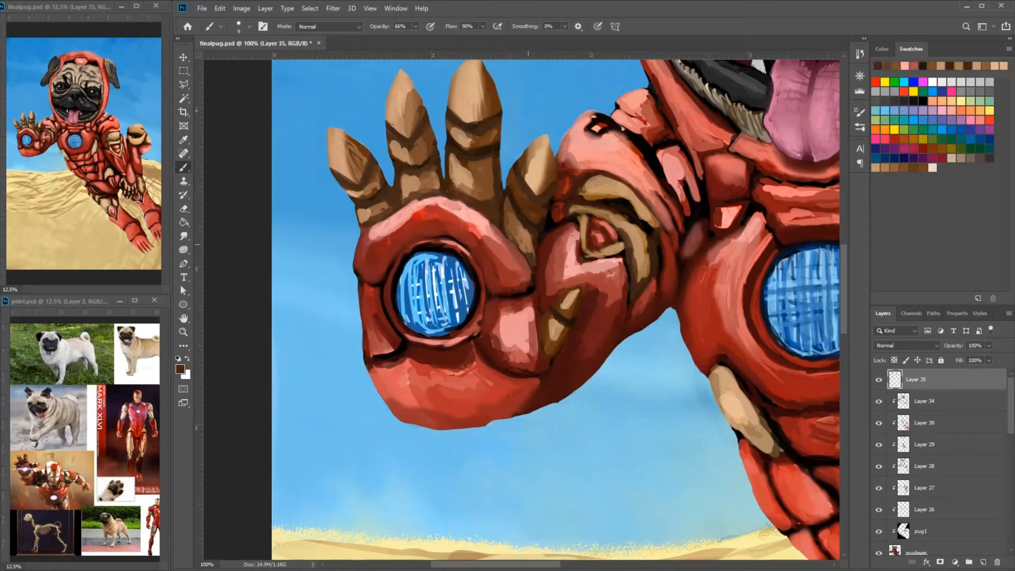
{"action": "left_click", "coordinate": [527, 229], "text": "alt"}
{"action": "left_click", "coordinate": [622, 77], "text": "ctrl"}
{"action": "left_click", "coordinate": [184, 208]}
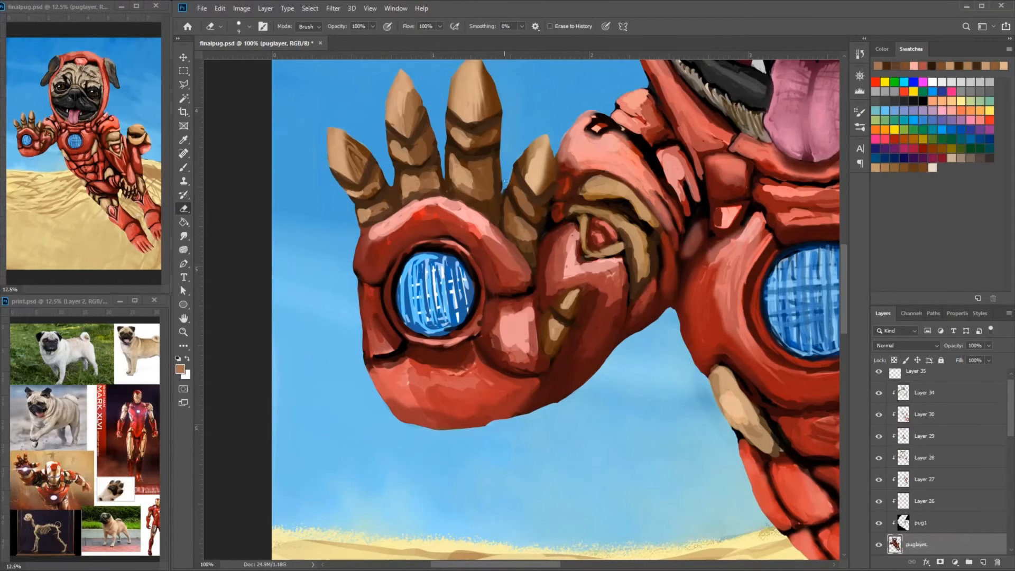
- Darken the right-hand ear with black and dark grey fur strokes on Layer 35
{"action": "key", "text": "ctrl+minus"}
{"action": "key", "text": "alt+period"}
{"action": "key", "text": "b"}
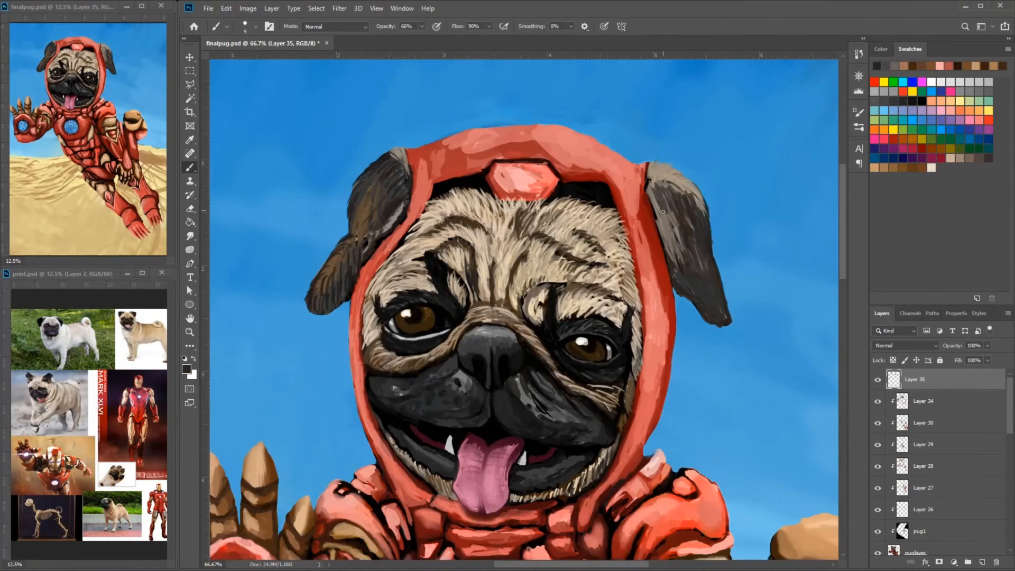
{"action": "left_click", "coordinate": [718, 285], "text": "alt"}
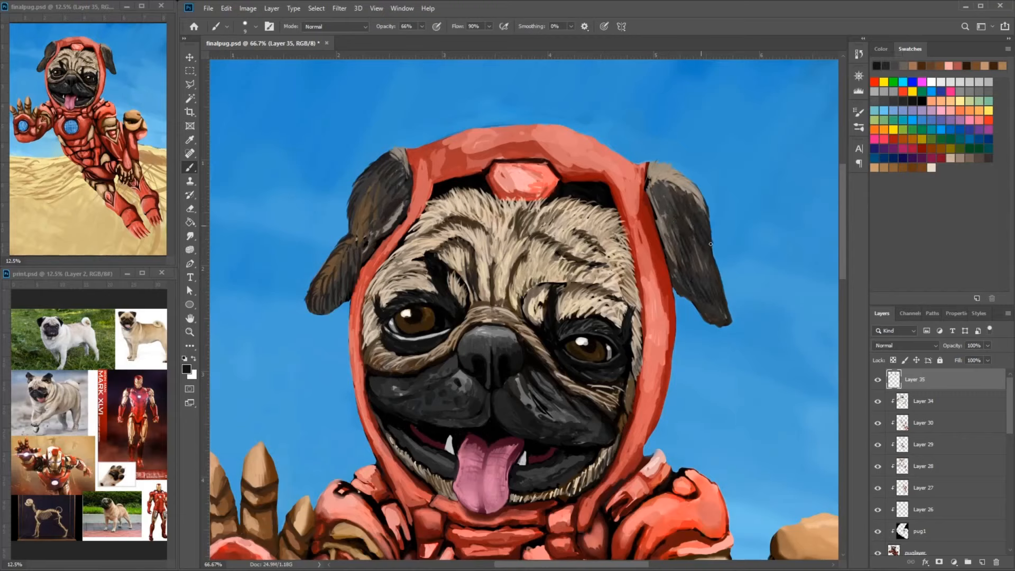
- Deepen the left-hand ear with black and brown fur strokes from its upper edge to its folded tip
{"action": "left_click_drag", "start_coordinate": [390, 195], "coordinate": [371, 227]}
{"action": "mouse_move", "coordinate": [404, 166]}
{"action": "left_mouse_down"}
{"action": "mouse_move", "coordinate": [377, 212]}
{"action": "mouse_move", "coordinate": [354, 212]}
{"action": "left_mouse_up"}
{"action": "mouse_move", "coordinate": [368, 222]}
{"action": "left_mouse_down"}
{"action": "mouse_move", "coordinate": [361, 250]}
{"action": "mouse_move", "coordinate": [339, 258]}
{"action": "mouse_move", "coordinate": [335, 290]}
{"action": "left_mouse_up"}
{"action": "left_click", "coordinate": [331, 265], "text": "alt"}
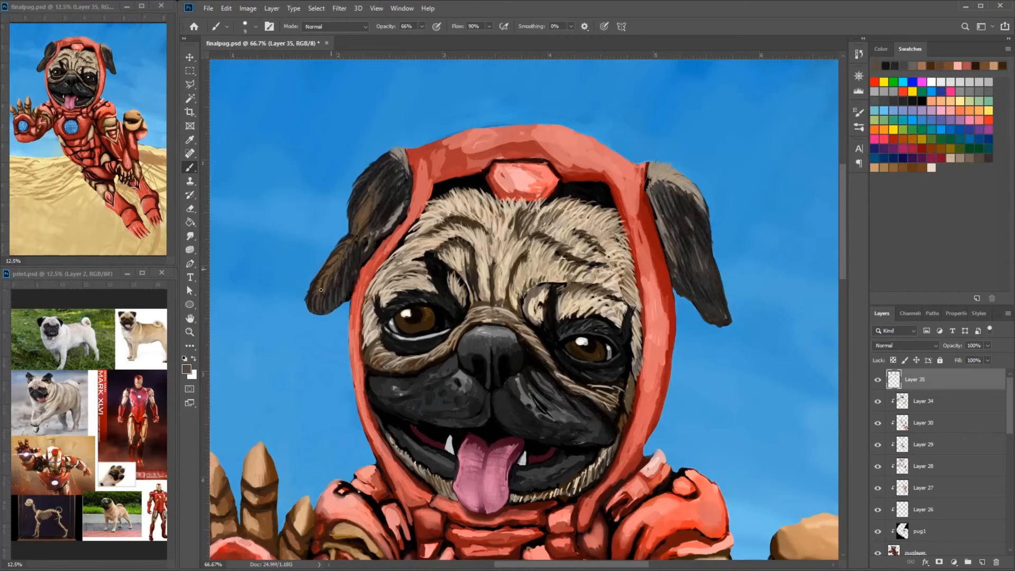
{"action": "left_click", "coordinate": [372, 228], "text": "alt"}
{"action": "left_click_drag", "start_coordinate": [372, 228], "coordinate": [365, 249]}
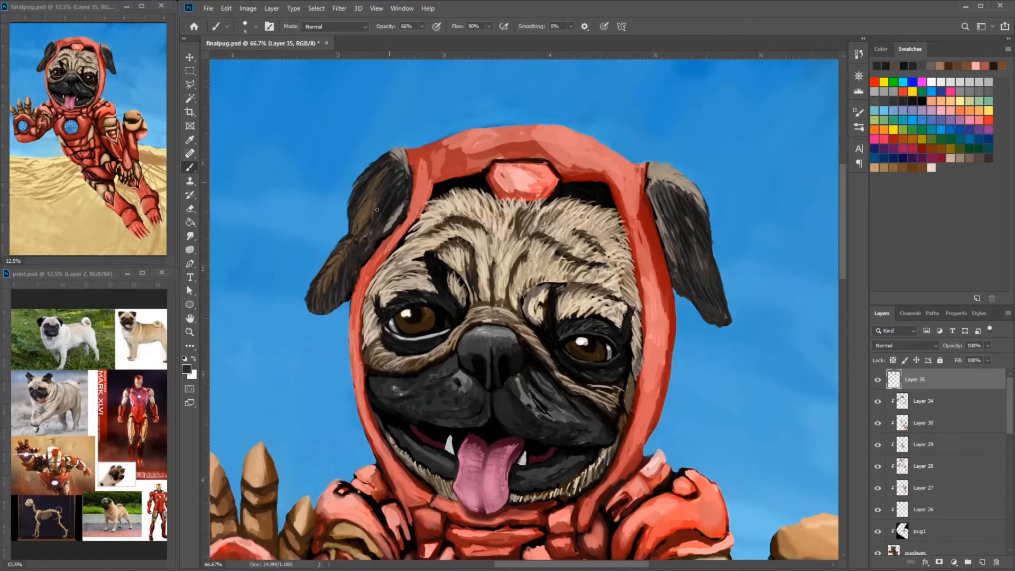
{"action": "left_click_drag", "start_coordinate": [377, 209], "coordinate": [320, 176]}
{"action": "left_click", "coordinate": [186, 369]}
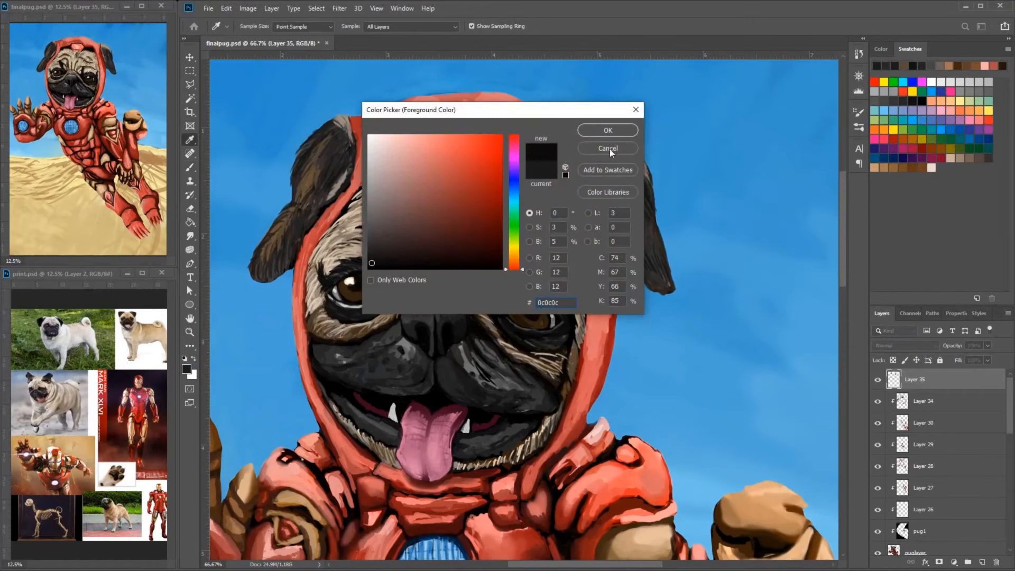
{"action": "left_click", "coordinate": [609, 150]}
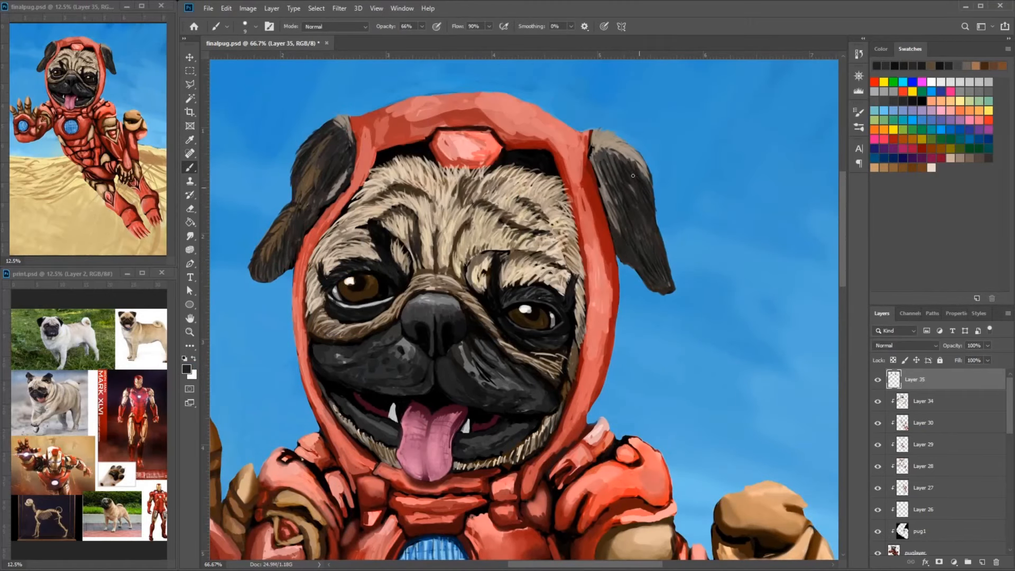
- Paint lighter grey strokes on the right-hand cheek just below the tan fur fold
{"action": "scroll", "coordinate": [452, 390], "scroll_direction": "up", "scroll_amount": 2}
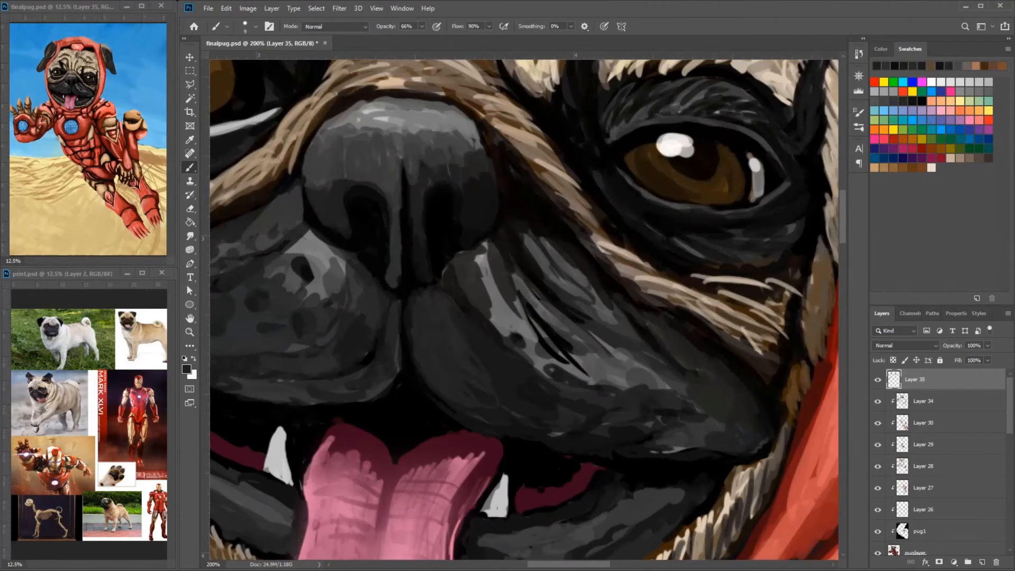
{"action": "left_click", "coordinate": [707, 328], "text": "alt"}
{"action": "mouse_move", "coordinate": [696, 363]}
{"action": "left_mouse_down"}
{"action": "mouse_move", "coordinate": [648, 320]}
{"action": "mouse_move", "coordinate": [724, 375]}
{"action": "left_mouse_up"}
- Model the right-hand upper lip beside the mouth's center line with curved grey and dark fur strokes
{"action": "left_click_drag", "start_coordinate": [434, 300], "coordinate": [487, 367]}
{"action": "left_click_drag", "start_coordinate": [430, 296], "coordinate": [493, 374]}
{"action": "left_click_drag", "start_coordinate": [415, 308], "coordinate": [450, 393]}
{"action": "left_click", "coordinate": [486, 321], "text": "alt"}
{"action": "left_click_drag", "start_coordinate": [431, 299], "coordinate": [462, 353]}
{"action": "mouse_move", "coordinate": [457, 370]}
{"action": "left_mouse_down"}
{"action": "mouse_move", "coordinate": [423, 333]}
{"action": "mouse_move", "coordinate": [478, 391]}
{"action": "left_mouse_up"}
{"action": "mouse_move", "coordinate": [454, 321]}
{"action": "left_mouse_down"}
{"action": "mouse_move", "coordinate": [518, 413]}
{"action": "mouse_move", "coordinate": [551, 426]}
{"action": "mouse_move", "coordinate": [551, 436]}
{"action": "left_mouse_up"}
{"action": "left_click", "coordinate": [535, 386], "text": "alt"}
{"action": "left_click", "coordinate": [502, 430], "text": "alt"}
{"action": "left_click_drag", "start_coordinate": [513, 389], "coordinate": [465, 313]}
{"action": "mouse_move", "coordinate": [454, 317]}
{"action": "left_mouse_down"}
{"action": "mouse_move", "coordinate": [413, 294]}
{"action": "mouse_move", "coordinate": [505, 364]}
{"action": "left_mouse_up"}
{"action": "left_click_drag", "start_coordinate": [415, 311], "coordinate": [439, 346]}
{"action": "left_click_drag", "start_coordinate": [426, 333], "coordinate": [473, 378]}
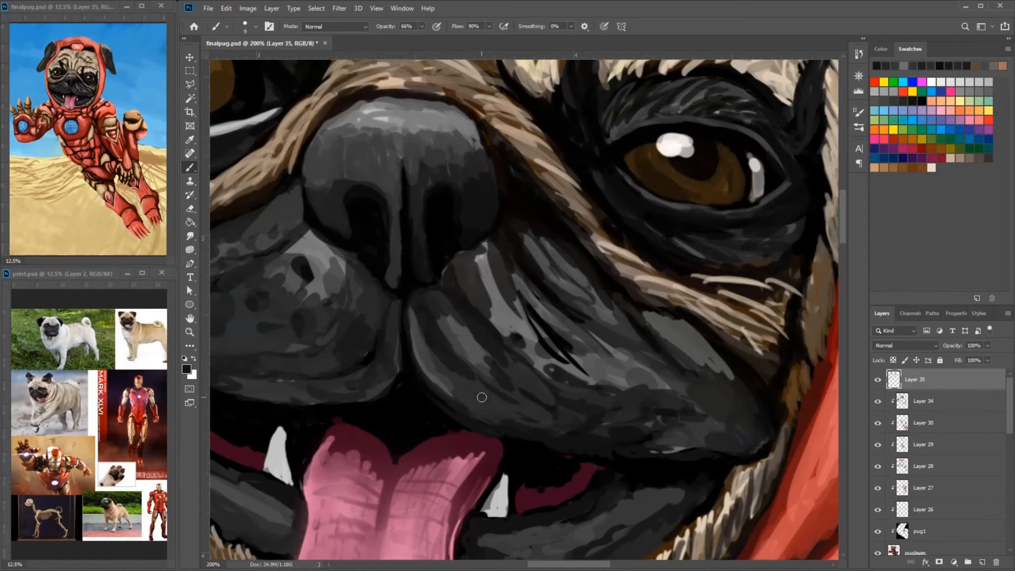
- Build up the left-hand muzzle pad and its lower edge with light and dark grey strokes
{"action": "left_click_drag", "start_coordinate": [457, 323], "coordinate": [516, 286]}
{"action": "mouse_move", "coordinate": [429, 288]}
{"action": "left_mouse_down"}
{"action": "mouse_move", "coordinate": [396, 326]}
{"action": "mouse_move", "coordinate": [297, 333]}
{"action": "left_mouse_up"}
{"action": "mouse_move", "coordinate": [428, 292]}
{"action": "left_mouse_down"}
{"action": "mouse_move", "coordinate": [428, 240]}
{"action": "mouse_move", "coordinate": [417, 296]}
{"action": "mouse_move", "coordinate": [362, 312]}
{"action": "left_mouse_up"}
{"action": "left_click", "coordinate": [392, 239], "text": "alt"}
{"action": "left_click_drag", "start_coordinate": [369, 267], "coordinate": [328, 259]}
- Blend grey strokes into the upper part of the right-hand muzzle beside the nose
{"action": "left_click_drag", "start_coordinate": [554, 246], "coordinate": [557, 281]}
{"action": "left_click", "coordinate": [561, 238], "text": "alt"}
{"action": "mouse_move", "coordinate": [534, 227]}
{"action": "left_mouse_down"}
{"action": "mouse_move", "coordinate": [550, 283]}
{"action": "mouse_move", "coordinate": [560, 259]}
{"action": "left_mouse_up"}
{"action": "left_click_drag", "start_coordinate": [555, 214], "coordinate": [608, 275]}
- Fill the left-hand cheek between the tan fur fold and the muzzle pad with long grey strokes
{"action": "left_click_drag", "start_coordinate": [338, 221], "coordinate": [504, 203]}
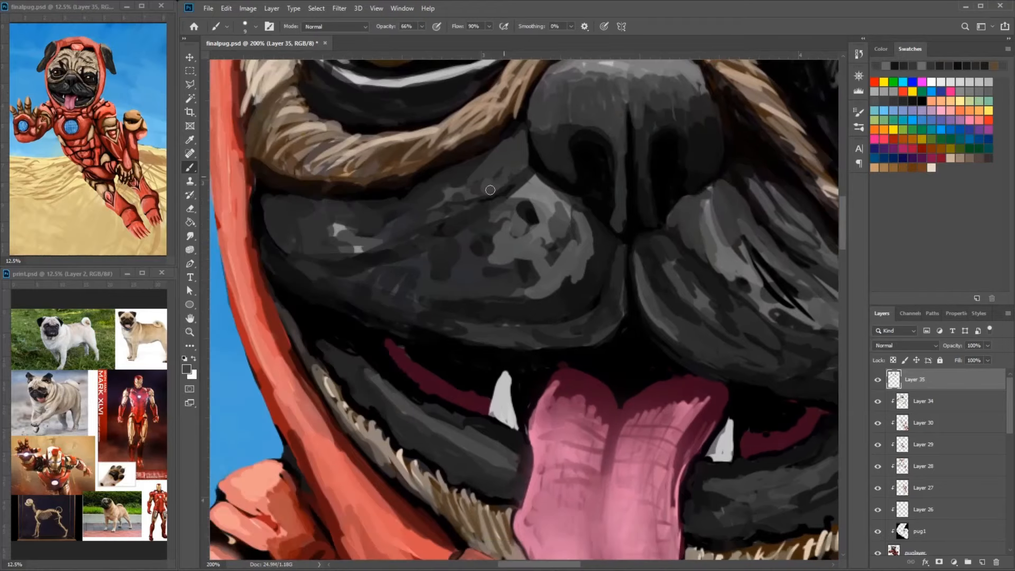
{"action": "left_click_drag", "start_coordinate": [491, 152], "coordinate": [441, 185]}
{"action": "left_click_drag", "start_coordinate": [479, 163], "coordinate": [391, 238]}
{"action": "left_click_drag", "start_coordinate": [404, 194], "coordinate": [350, 231]}
{"action": "left_click", "coordinate": [502, 248], "text": "alt"}
{"action": "left_click_drag", "start_coordinate": [521, 138], "coordinate": [456, 177]}
{"action": "left_click_drag", "start_coordinate": [500, 162], "coordinate": [380, 209]}
{"action": "left_click_drag", "start_coordinate": [643, 189], "coordinate": [464, 242]}
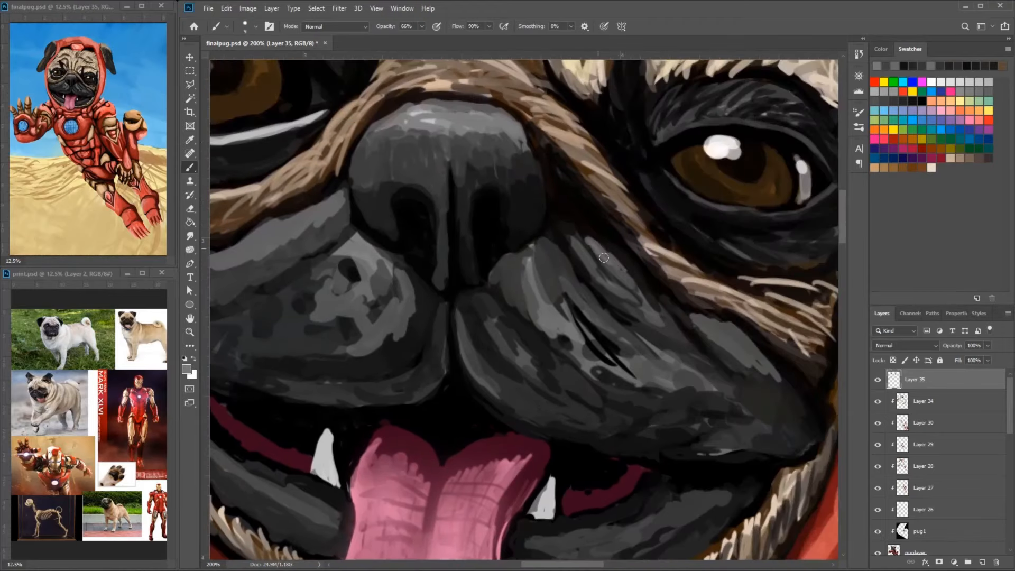
- Add short grey fur strokes to the upper part of the right-hand muzzle beside the tan fold
{"action": "left_click_drag", "start_coordinate": [576, 213], "coordinate": [629, 264]}
{"action": "mouse_move", "coordinate": [573, 213]}
{"action": "left_mouse_down"}
{"action": "mouse_move", "coordinate": [634, 274]}
{"action": "mouse_move", "coordinate": [556, 254]}
{"action": "left_mouse_up"}
{"action": "left_click", "coordinate": [536, 177], "text": "alt"}
{"action": "left_click_drag", "start_coordinate": [519, 158], "coordinate": [552, 187]}
- Paint light beige fur strokes on the left-hand cheek between the eye and the red helmet edge
{"action": "mouse_move", "coordinate": [316, 186]}
{"action": "left_mouse_down"}
{"action": "mouse_move", "coordinate": [429, 209]}
{"action": "mouse_move", "coordinate": [691, 186]}
{"action": "left_mouse_up"}
{"action": "mouse_move", "coordinate": [619, 238]}
{"action": "left_mouse_down"}
{"action": "mouse_move", "coordinate": [590, 256]}
{"action": "mouse_move", "coordinate": [508, 275]}
{"action": "left_mouse_up"}
{"action": "mouse_move", "coordinate": [445, 181]}
{"action": "left_mouse_down"}
{"action": "mouse_move", "coordinate": [539, 286]}
{"action": "mouse_move", "coordinate": [510, 293]}
{"action": "left_mouse_up"}
{"action": "left_click", "coordinate": [534, 264], "text": "alt"}
{"action": "left_click", "coordinate": [529, 238], "text": "alt"}
{"action": "left_click_drag", "start_coordinate": [537, 218], "coordinate": [509, 281]}
{"action": "left_click_drag", "start_coordinate": [546, 251], "coordinate": [509, 307]}
{"action": "left_click_drag", "start_coordinate": [511, 215], "coordinate": [494, 270]}
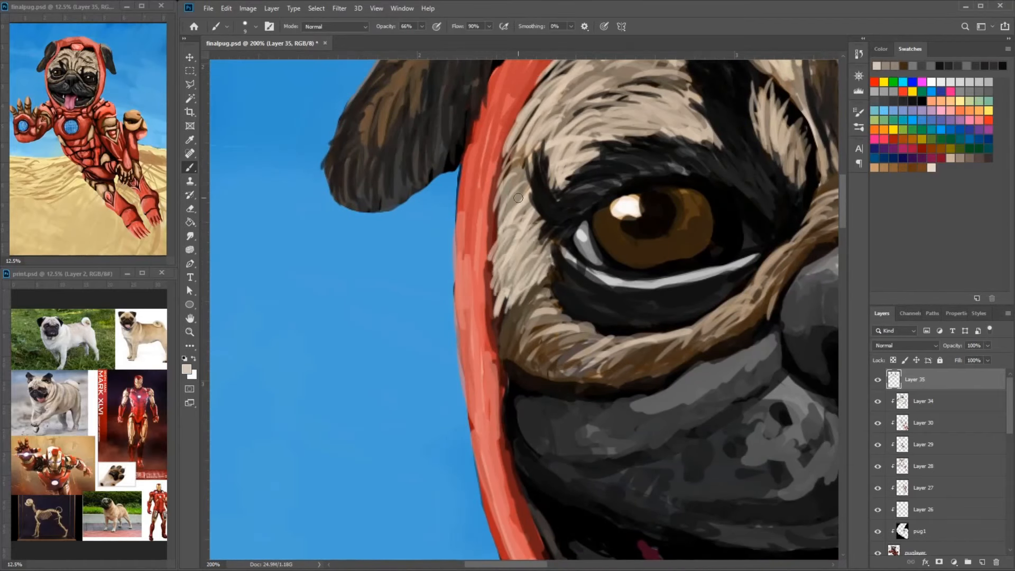
{"action": "left_click_drag", "start_coordinate": [519, 197], "coordinate": [481, 259]}
{"action": "mouse_move", "coordinate": [527, 189]}
{"action": "left_mouse_down"}
{"action": "mouse_move", "coordinate": [497, 223]}
{"action": "mouse_move", "coordinate": [501, 268]}
{"action": "left_mouse_up"}
- Extend light fur strokes over the outer end of the left-hand brow
{"action": "left_click", "coordinate": [584, 108], "text": "alt"}
{"action": "left_click_drag", "start_coordinate": [591, 95], "coordinate": [540, 127]}
{"action": "left_click_drag", "start_coordinate": [586, 75], "coordinate": [545, 104]}
{"action": "left_click_drag", "start_coordinate": [594, 141], "coordinate": [547, 197]}
{"action": "left_click", "coordinate": [634, 158], "text": "alt"}
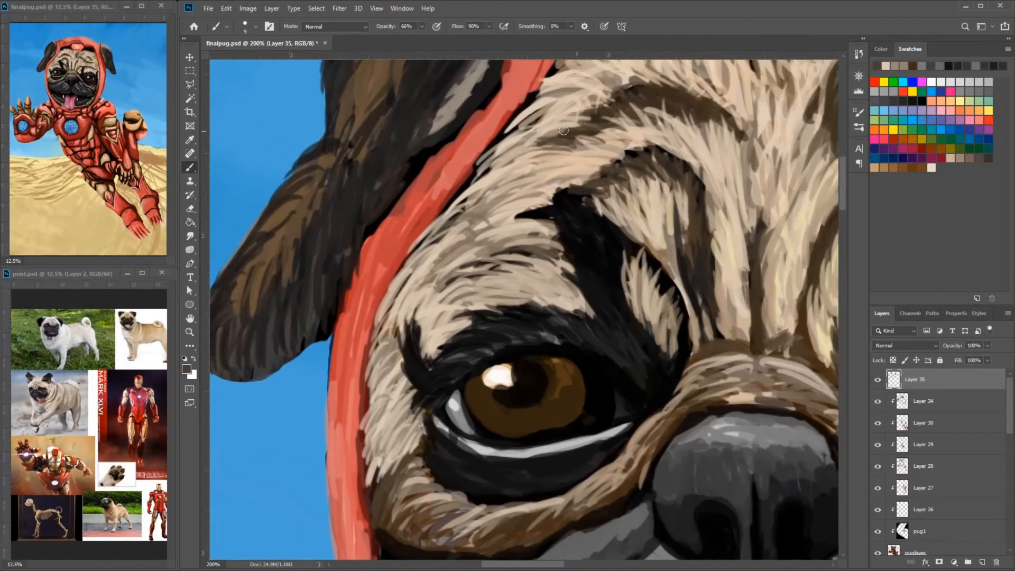
- Shade the creases above the left-hand brow and forehead with dark brown and beige fur strokes
{"action": "left_click_drag", "start_coordinate": [634, 153], "coordinate": [533, 180]}
{"action": "left_click_drag", "start_coordinate": [554, 112], "coordinate": [494, 138]}
{"action": "left_click_drag", "start_coordinate": [592, 138], "coordinate": [482, 130]}
{"action": "left_click_drag", "start_coordinate": [644, 141], "coordinate": [526, 224]}
{"action": "left_click_drag", "start_coordinate": [542, 192], "coordinate": [530, 230]}
{"action": "left_click_drag", "start_coordinate": [610, 179], "coordinate": [569, 278]}
{"action": "left_click_drag", "start_coordinate": [623, 264], "coordinate": [669, 280]}
{"action": "left_click", "coordinate": [756, 269], "text": "alt"}
{"action": "mouse_move", "coordinate": [724, 252]}
{"action": "left_mouse_down"}
{"action": "mouse_move", "coordinate": [760, 263]}
{"action": "mouse_move", "coordinate": [799, 317]}
{"action": "left_mouse_up"}
{"action": "left_click_drag", "start_coordinate": [692, 222], "coordinate": [677, 266]}
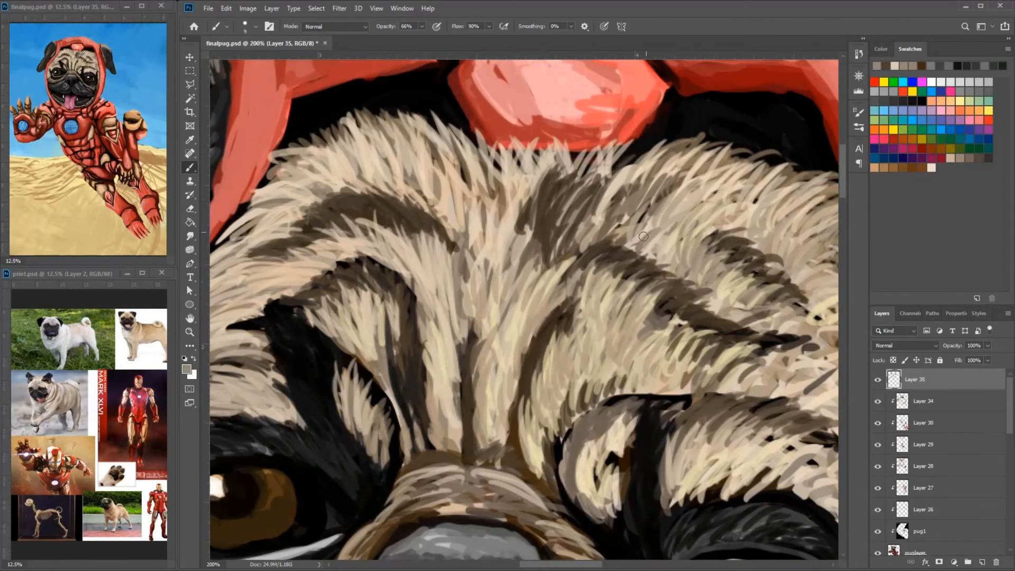
- Blend beige and grey-brown fur strokes into the center of the forehead below the helmet's red gem
{"action": "left_click_drag", "start_coordinate": [585, 212], "coordinate": [559, 264]}
{"action": "left_click", "coordinate": [518, 312], "text": "alt"}
{"action": "mouse_move", "coordinate": [548, 217]}
{"action": "left_mouse_down"}
{"action": "mouse_move", "coordinate": [510, 278]}
{"action": "mouse_move", "coordinate": [506, 357]}
{"action": "left_mouse_up"}
{"action": "left_click_drag", "start_coordinate": [546, 311], "coordinate": [622, 140]}
{"action": "left_click", "coordinate": [502, 175], "text": "alt"}
{"action": "left_click_drag", "start_coordinate": [489, 143], "coordinate": [499, 192]}
{"action": "left_click_drag", "start_coordinate": [546, 144], "coordinate": [524, 206]}
{"action": "left_click_drag", "start_coordinate": [539, 275], "coordinate": [568, 183]}
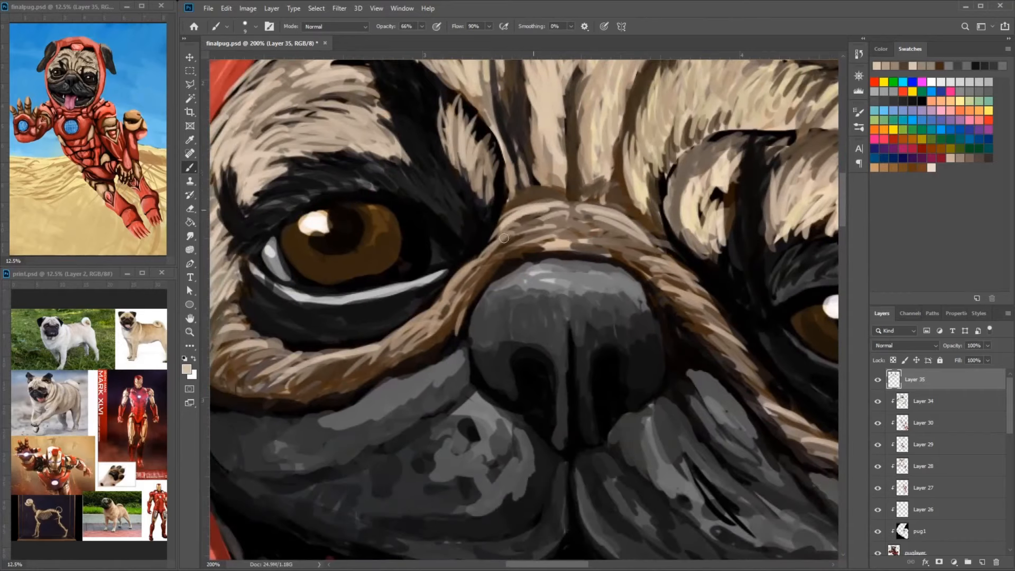
- Layer light beige fur strokes over the wrinkle on the nose bridge and down its right-hand side
{"action": "mouse_move", "coordinate": [563, 231]}
{"action": "left_mouse_down"}
{"action": "mouse_move", "coordinate": [493, 263]}
{"action": "mouse_move", "coordinate": [613, 251]}
{"action": "mouse_move", "coordinate": [656, 294]}
{"action": "left_mouse_up"}
{"action": "left_click", "coordinate": [621, 259], "text": "alt"}
{"action": "left_click", "coordinate": [637, 263], "text": "alt"}
{"action": "left_click", "coordinate": [642, 259], "text": "alt"}
{"action": "mouse_move", "coordinate": [598, 232]}
{"action": "left_mouse_down"}
{"action": "mouse_move", "coordinate": [650, 274]}
{"action": "mouse_move", "coordinate": [704, 296]}
{"action": "left_mouse_up"}
{"action": "left_click_drag", "start_coordinate": [674, 294], "coordinate": [709, 322]}
{"action": "left_click", "coordinate": [705, 355], "text": "alt"}
{"action": "mouse_move", "coordinate": [640, 269]}
{"action": "left_mouse_down"}
{"action": "mouse_move", "coordinate": [703, 342]}
{"action": "mouse_move", "coordinate": [701, 276]}
{"action": "left_mouse_up"}
- Detail the tan fold from the nose to the right-hand cheek with fur strokes below the eye
{"action": "mouse_move", "coordinate": [544, 169]}
{"action": "left_mouse_down"}
{"action": "mouse_move", "coordinate": [450, 211]}
{"action": "mouse_move", "coordinate": [424, 263]}
{"action": "left_mouse_up"}
{"action": "left_click_drag", "start_coordinate": [602, 253], "coordinate": [456, 213]}
{"action": "left_click_drag", "start_coordinate": [601, 287], "coordinate": [668, 335]}
{"action": "mouse_move", "coordinate": [651, 337]}
{"action": "left_mouse_down"}
{"action": "mouse_move", "coordinate": [688, 346]}
{"action": "mouse_move", "coordinate": [787, 412]}
{"action": "left_mouse_up"}
{"action": "left_click_drag", "start_coordinate": [804, 299], "coordinate": [727, 343]}
{"action": "mouse_move", "coordinate": [725, 347]}
{"action": "left_mouse_down"}
{"action": "mouse_move", "coordinate": [745, 363]}
{"action": "mouse_move", "coordinate": [763, 406]}
{"action": "left_mouse_up"}
{"action": "left_click_drag", "start_coordinate": [768, 370], "coordinate": [755, 445]}
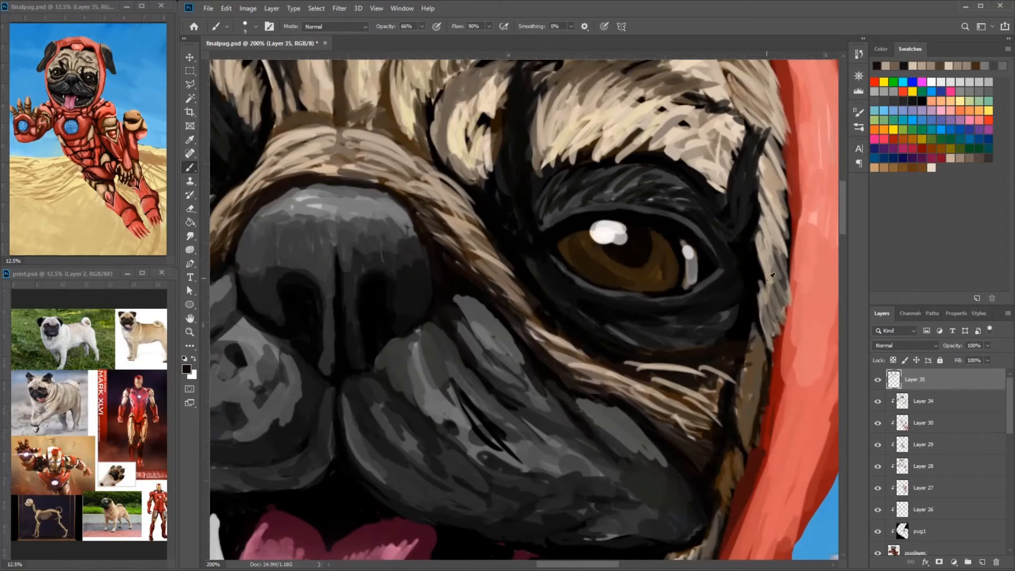
- Define the outer edge of the right-hand cheek fur beside the helmet with dark strokes
{"action": "left_click", "coordinate": [756, 364], "text": "alt"}
{"action": "mouse_move", "coordinate": [755, 335]}
{"action": "left_mouse_down"}
{"action": "mouse_move", "coordinate": [759, 381]}
{"action": "mouse_move", "coordinate": [741, 415]}
{"action": "left_mouse_up"}
{"action": "left_click", "coordinate": [748, 432], "text": "alt"}
{"action": "left_click_drag", "start_coordinate": [760, 362], "coordinate": [749, 435]}
{"action": "left_click_drag", "start_coordinate": [774, 356], "coordinate": [744, 227]}
{"action": "left_click", "coordinate": [746, 230], "text": "alt"}
{"action": "left_click_drag", "start_coordinate": [746, 231], "coordinate": [725, 312]}
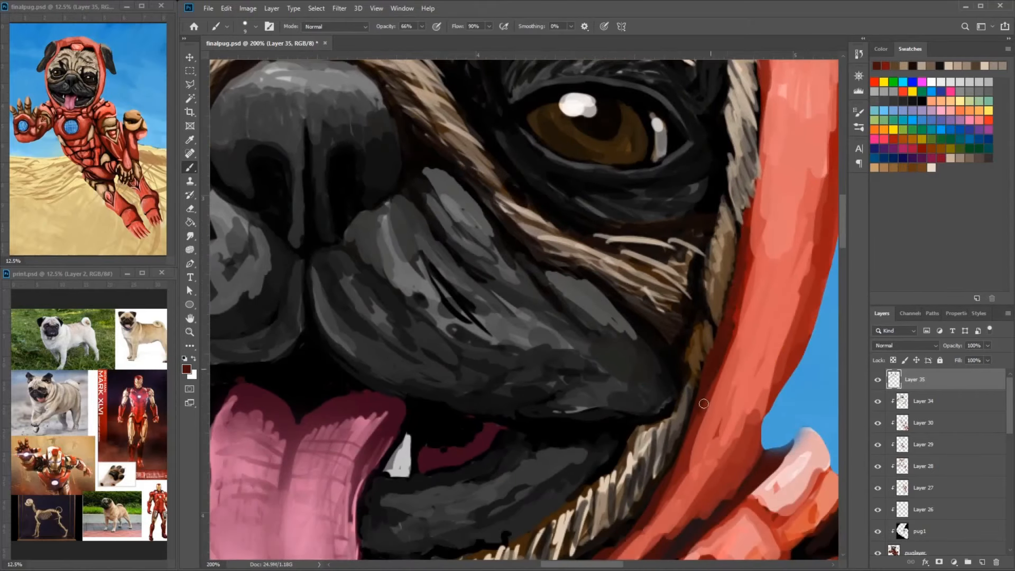
- Darken the helmet's inner edge along the right-hand cheek and jaw with dark red strokes
{"action": "left_click_drag", "start_coordinate": [702, 405], "coordinate": [733, 276]}
{"action": "left_click_drag", "start_coordinate": [664, 404], "coordinate": [606, 477]}
{"action": "left_click_drag", "start_coordinate": [611, 459], "coordinate": [601, 524]}
{"action": "left_click", "coordinate": [648, 431], "text": "alt"}
{"action": "left_click_drag", "start_coordinate": [691, 376], "coordinate": [639, 443]}
- Blend red shading along the outer edge of the helmet's right-hand side
{"action": "left_click_drag", "start_coordinate": [760, 318], "coordinate": [799, 241]}
{"action": "left_click_drag", "start_coordinate": [798, 243], "coordinate": [722, 337]}
{"action": "left_click", "coordinate": [750, 288], "text": "alt"}
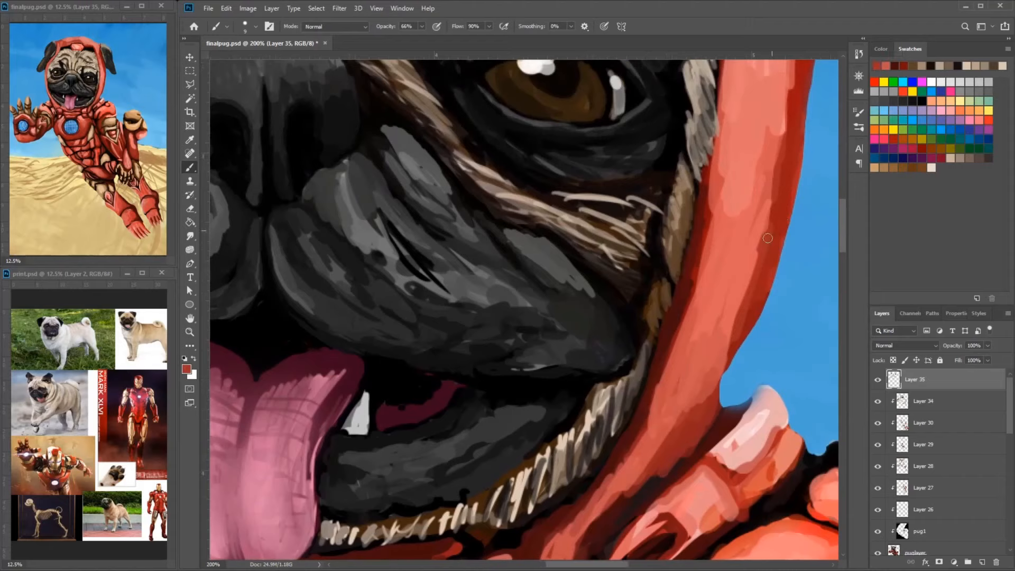
{"action": "left_click_drag", "start_coordinate": [747, 282], "coordinate": [718, 362]}
{"action": "left_click_drag", "start_coordinate": [685, 410], "coordinate": [764, 211]}
{"action": "mouse_move", "coordinate": [773, 163]}
{"action": "left_mouse_down"}
{"action": "mouse_move", "coordinate": [740, 279]}
{"action": "mouse_move", "coordinate": [767, 99]}
{"action": "left_mouse_up"}
- Shade the inner end of the right-hand brow with brown fur strokes
{"action": "mouse_move", "coordinate": [618, 123]}
{"action": "left_mouse_down"}
{"action": "mouse_move", "coordinate": [620, 213]}
{"action": "mouse_move", "coordinate": [599, 230]}
{"action": "left_mouse_up"}
{"action": "left_click", "coordinate": [510, 142], "text": "alt"}
{"action": "mouse_move", "coordinate": [572, 182]}
{"action": "left_mouse_down"}
{"action": "mouse_move", "coordinate": [520, 210]}
{"action": "mouse_move", "coordinate": [493, 203]}
{"action": "left_mouse_up"}
{"action": "left_click_drag", "start_coordinate": [509, 180], "coordinate": [431, 213]}
{"action": "mouse_move", "coordinate": [449, 129]}
{"action": "left_mouse_down"}
{"action": "mouse_move", "coordinate": [421, 201]}
{"action": "mouse_move", "coordinate": [420, 179]}
{"action": "left_mouse_up"}
{"action": "left_click", "coordinate": [437, 138], "text": "alt"}
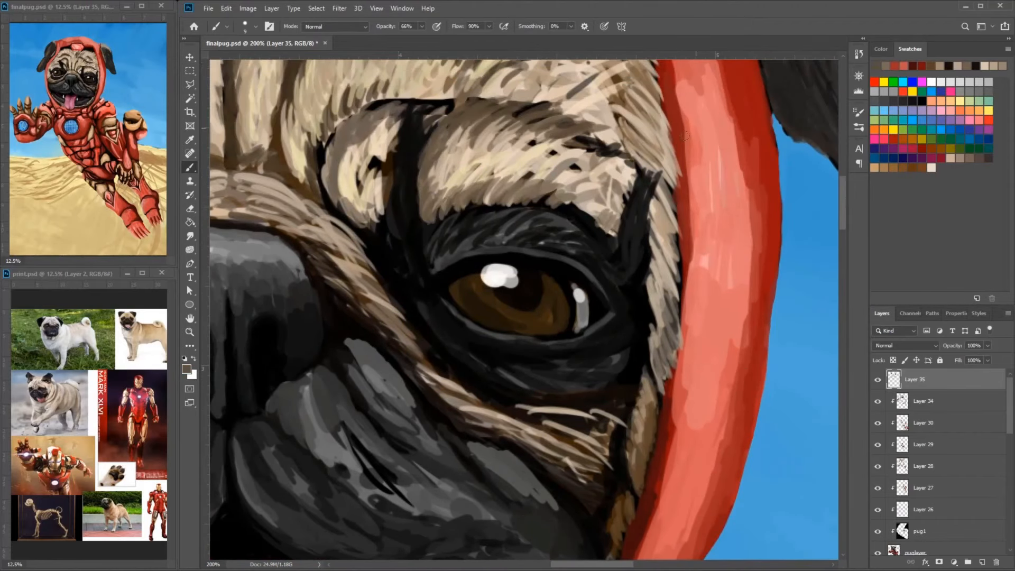
- Build up the dark tuft at the right-hand eye's outer corner with black and dark grey strokes
{"action": "left_click_drag", "start_coordinate": [599, 196], "coordinate": [564, 212]}
{"action": "left_click", "coordinate": [636, 222], "text": "alt"}
{"action": "left_click_drag", "start_coordinate": [660, 196], "coordinate": [648, 243]}
{"action": "mouse_move", "coordinate": [662, 173]}
{"action": "left_mouse_down"}
{"action": "mouse_move", "coordinate": [644, 194]}
{"action": "mouse_move", "coordinate": [649, 223]}
{"action": "mouse_move", "coordinate": [577, 237]}
{"action": "left_mouse_up"}
{"action": "left_click", "coordinate": [606, 232], "text": "alt"}
{"action": "left_click_drag", "start_coordinate": [637, 258], "coordinate": [589, 236]}
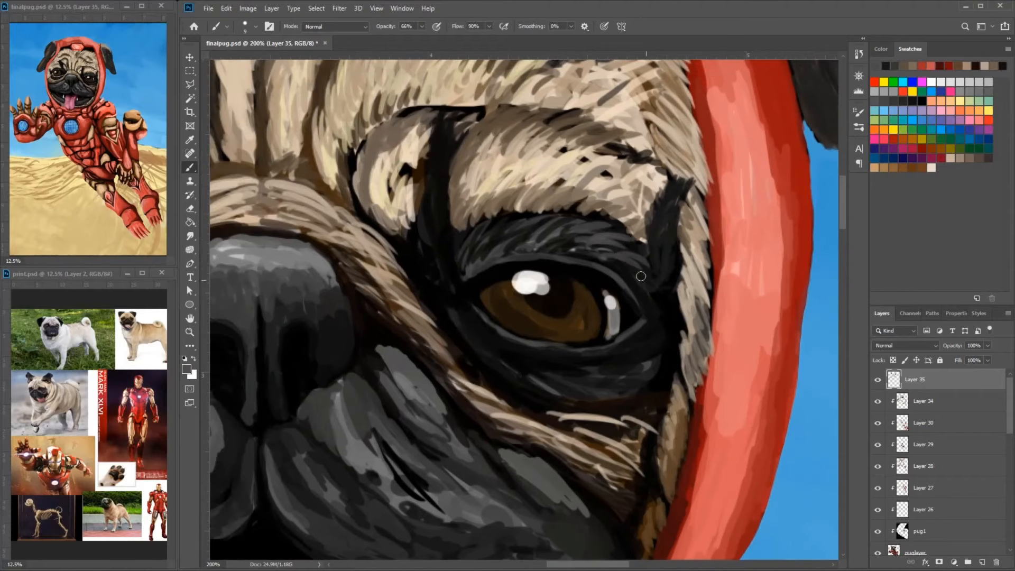
{"action": "left_click_drag", "start_coordinate": [677, 186], "coordinate": [662, 222]}
{"action": "left_click", "coordinate": [671, 279], "text": "alt"}
{"action": "left_click_drag", "start_coordinate": [684, 232], "coordinate": [668, 286]}
{"action": "left_click", "coordinate": [696, 222], "text": "alt"}
{"action": "mouse_move", "coordinate": [701, 202]}
{"action": "left_mouse_down"}
{"action": "mouse_move", "coordinate": [685, 232]}
{"action": "mouse_move", "coordinate": [695, 222]}
{"action": "left_mouse_up"}
{"action": "left_click", "coordinate": [694, 285], "text": "alt"}
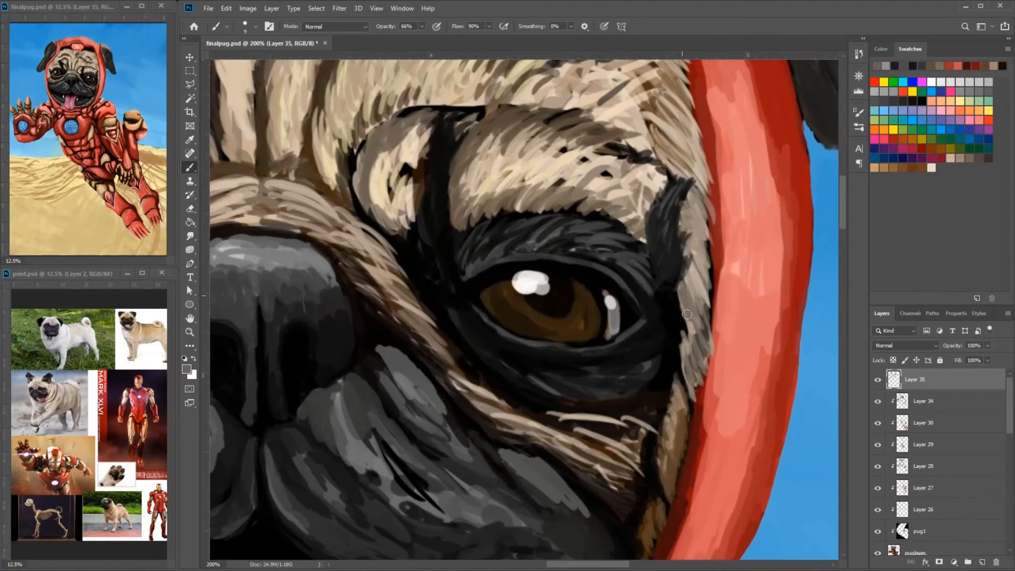
- Add light fur strokes to the narrow strip between the right-hand eye's dark tuft and the helmet
{"action": "left_click_drag", "start_coordinate": [694, 347], "coordinate": [721, 260]}
{"action": "left_click", "coordinate": [661, 169], "text": "alt"}
{"action": "left_click_drag", "start_coordinate": [711, 215], "coordinate": [723, 292]}
- Fill the light fur patch between the nose bridge and the right-hand brow with beige strokes
{"action": "left_click_drag", "start_coordinate": [570, 212], "coordinate": [657, 331]}
{"action": "left_click_drag", "start_coordinate": [511, 196], "coordinate": [493, 225]}
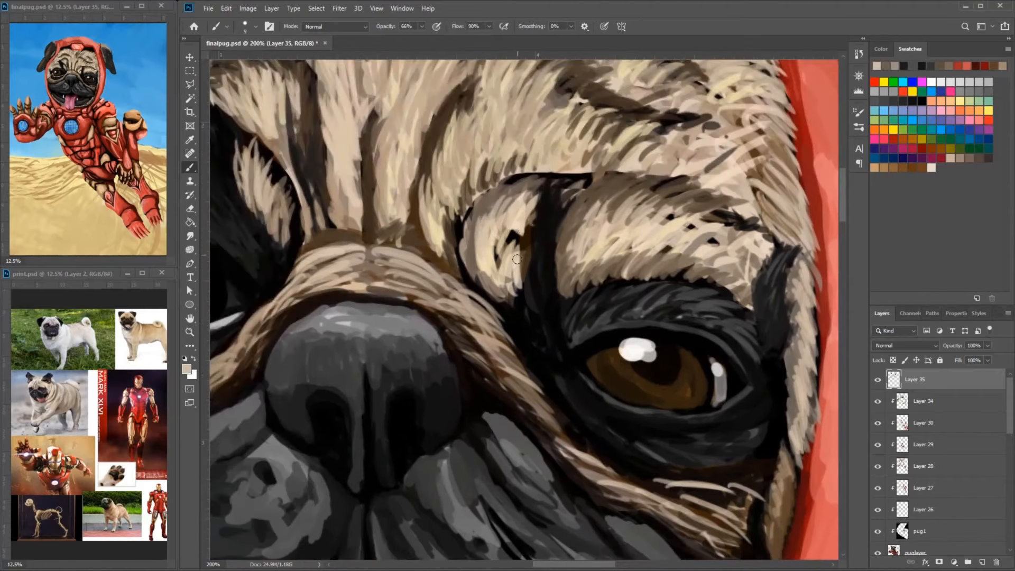
{"action": "left_click", "coordinate": [475, 233], "text": "alt"}
{"action": "left_click_drag", "start_coordinate": [506, 277], "coordinate": [522, 318]}
{"action": "left_click_drag", "start_coordinate": [520, 271], "coordinate": [530, 318]}
- Sharpen the dark crease between the inner fur patch and the right-hand brow with black strokes
{"action": "left_click_drag", "start_coordinate": [539, 194], "coordinate": [530, 240]}
{"action": "left_click", "coordinate": [546, 232], "text": "alt"}
{"action": "mouse_move", "coordinate": [541, 190]}
{"action": "left_mouse_down"}
{"action": "mouse_move", "coordinate": [535, 226]}
{"action": "mouse_move", "coordinate": [559, 286]}
{"action": "left_mouse_up"}
{"action": "left_click_drag", "start_coordinate": [554, 307], "coordinate": [559, 243]}
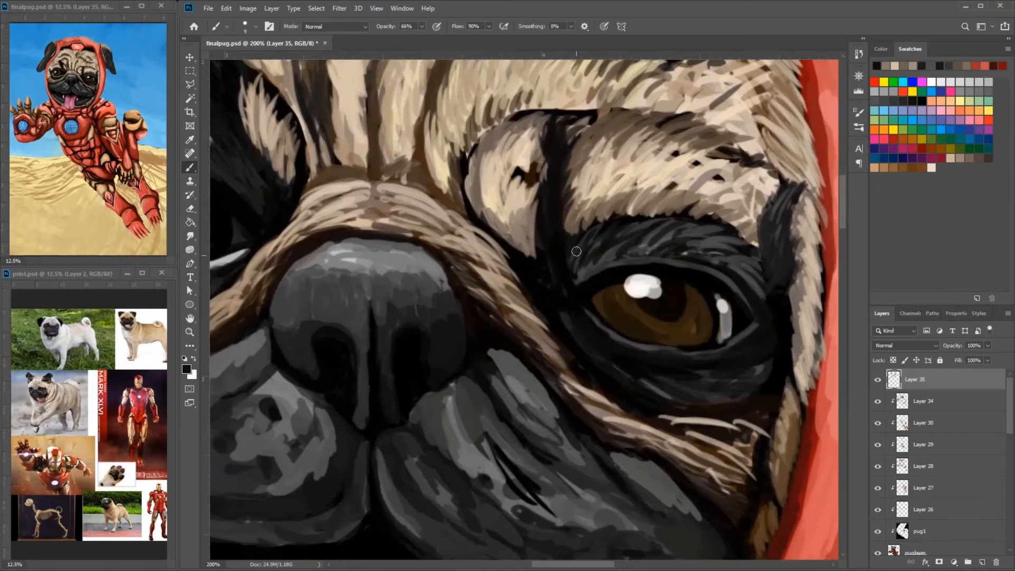
{"action": "left_click_drag", "start_coordinate": [537, 196], "coordinate": [534, 254]}
- Add dark fur strokes to the black patch around the left-hand eye and brow
{"action": "left_click_drag", "start_coordinate": [402, 201], "coordinate": [641, 307]}
{"action": "left_click", "coordinate": [459, 226], "text": "alt"}
{"action": "left_click_drag", "start_coordinate": [453, 207], "coordinate": [440, 149]}
{"action": "left_click_drag", "start_coordinate": [472, 211], "coordinate": [464, 177]}
{"action": "left_click", "coordinate": [468, 238], "text": "alt"}
{"action": "mouse_move", "coordinate": [482, 275]}
{"action": "left_mouse_down"}
{"action": "mouse_move", "coordinate": [475, 254]}
{"action": "mouse_move", "coordinate": [406, 251]}
{"action": "left_mouse_up"}
{"action": "left_click", "coordinate": [301, 286], "text": "alt"}
{"action": "left_click_drag", "start_coordinate": [267, 299], "coordinate": [262, 251]}
- Tone down the white lower rim of the left-hand eye with grey and dark strokes
{"action": "left_click_drag", "start_coordinate": [271, 337], "coordinate": [358, 389]}
{"action": "left_click", "coordinate": [331, 376], "text": "alt"}
{"action": "left_click_drag", "start_coordinate": [324, 379], "coordinate": [412, 394]}
{"action": "left_click", "coordinate": [297, 363], "text": "alt"}
{"action": "mouse_move", "coordinate": [336, 378]}
{"action": "left_mouse_down"}
{"action": "mouse_move", "coordinate": [291, 351]}
{"action": "mouse_move", "coordinate": [373, 393]}
{"action": "left_mouse_up"}
{"action": "left_click", "coordinate": [388, 424], "text": "alt"}
{"action": "mouse_move", "coordinate": [364, 393]}
{"action": "left_mouse_down"}
{"action": "mouse_move", "coordinate": [409, 400]}
{"action": "mouse_move", "coordinate": [446, 387]}
{"action": "left_mouse_up"}
{"action": "left_click_drag", "start_coordinate": [361, 405], "coordinate": [420, 407]}
{"action": "left_click_drag", "start_coordinate": [371, 390], "coordinate": [485, 362]}
{"action": "mouse_move", "coordinate": [291, 360]}
{"action": "left_mouse_down"}
{"action": "mouse_move", "coordinate": [367, 395]}
{"action": "mouse_move", "coordinate": [318, 395]}
{"action": "left_mouse_up"}
{"action": "left_click_drag", "start_coordinate": [382, 406], "coordinate": [420, 411]}
- Texture the dark fur beneath the left-hand eye down to the tan fold with dark strokes
{"action": "left_click", "coordinate": [338, 429], "text": "alt"}
{"action": "left_click_drag", "start_coordinate": [299, 426], "coordinate": [338, 455]}
{"action": "left_click", "coordinate": [418, 485], "text": "alt"}
{"action": "left_click_drag", "start_coordinate": [421, 444], "coordinate": [465, 405]}
{"action": "left_click_drag", "start_coordinate": [317, 438], "coordinate": [362, 464]}
{"action": "left_click_drag", "start_coordinate": [252, 420], "coordinate": [282, 405]}
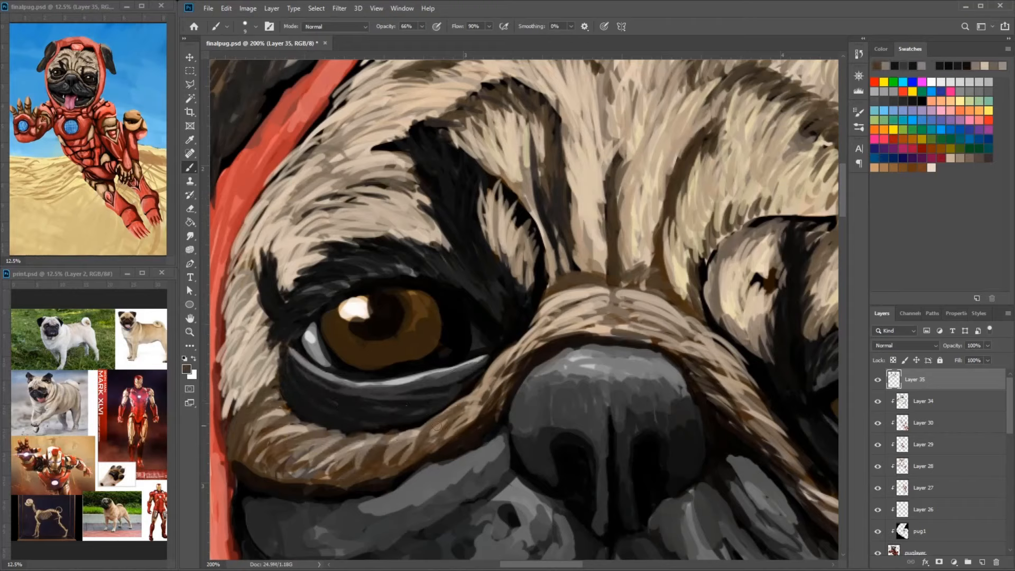
- Deepen the tan fold around the nose with dark brown strokes and save the painting
{"action": "left_click_drag", "start_coordinate": [454, 427], "coordinate": [506, 371]}
{"action": "left_click_drag", "start_coordinate": [642, 300], "coordinate": [678, 332]}
{"action": "left_click_drag", "start_coordinate": [674, 332], "coordinate": [752, 385]}
{"action": "left_click_drag", "start_coordinate": [719, 376], "coordinate": [764, 417]}
{"action": "mouse_move", "coordinate": [825, 454]}
{"action": "left_mouse_down"}
{"action": "mouse_move", "coordinate": [675, 252]}
{"action": "mouse_move", "coordinate": [651, 236]}
{"action": "left_mouse_up"}
{"action": "mouse_move", "coordinate": [599, 315]}
{"action": "left_mouse_down"}
{"action": "mouse_move", "coordinate": [701, 337]}
{"action": "mouse_move", "coordinate": [735, 400]}
{"action": "left_mouse_up"}
{"action": "mouse_move", "coordinate": [701, 308]}
{"action": "left_mouse_down"}
{"action": "mouse_move", "coordinate": [757, 322]}
{"action": "mouse_move", "coordinate": [765, 335]}
{"action": "left_mouse_up"}
{"action": "mouse_move", "coordinate": [629, 301]}
{"action": "left_mouse_down"}
{"action": "mouse_move", "coordinate": [718, 334]}
{"action": "mouse_move", "coordinate": [704, 323]}
{"action": "left_mouse_up"}
{"action": "left_click", "coordinate": [655, 323], "text": "alt"}
{"action": "key", "text": "ctrl+s"}
- Refine the side edges of the tongue with dark maroon and pink strokes
{"action": "left_click_drag", "start_coordinate": [560, 502], "coordinate": [698, 231]}
{"action": "left_click", "coordinate": [592, 224], "text": "alt"}
{"action": "left_click_drag", "start_coordinate": [576, 362], "coordinate": [576, 384]}
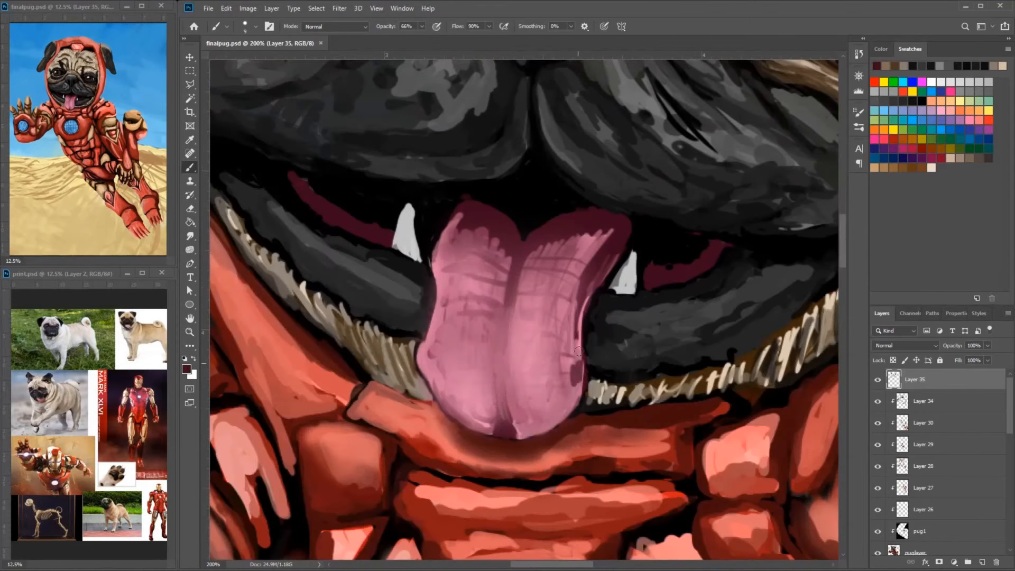
{"action": "left_click", "coordinate": [408, 353], "text": "alt"}
{"action": "mouse_move", "coordinate": [421, 341]}
{"action": "left_mouse_down"}
{"action": "mouse_move", "coordinate": [411, 387]}
{"action": "mouse_move", "coordinate": [450, 409]}
{"action": "left_mouse_up"}
{"action": "left_click", "coordinate": [440, 344], "text": "alt"}
{"action": "left_click_drag", "start_coordinate": [423, 365], "coordinate": [428, 403]}
{"action": "left_click", "coordinate": [418, 393], "text": "alt"}
- Clean up the tongue's right-hand outline against the lower lip with black strokes
{"action": "left_click_drag", "start_coordinate": [585, 426], "coordinate": [525, 365]}
{"action": "left_click", "coordinate": [525, 364], "text": "alt"}
{"action": "mouse_move", "coordinate": [531, 302]}
{"action": "left_mouse_down"}
{"action": "mouse_move", "coordinate": [526, 328]}
{"action": "mouse_move", "coordinate": [535, 324]}
{"action": "left_mouse_up"}
{"action": "left_click_drag", "start_coordinate": [711, 95], "coordinate": [725, 104]}
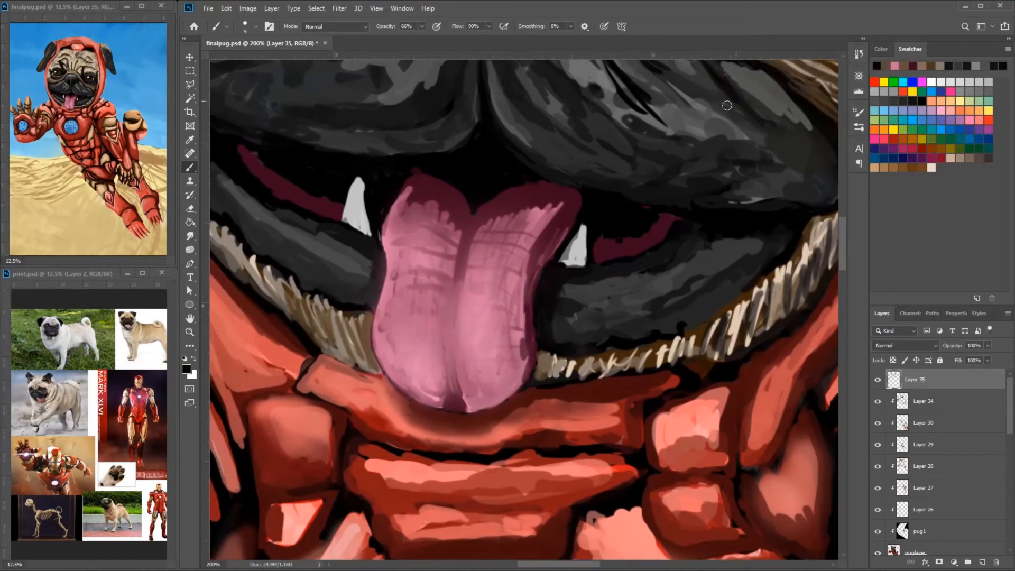
- Clean up the right-hand maroon gum and the dark mouth opening above the tongue with maroon and black strokes
{"action": "left_click", "coordinate": [678, 217], "text": "alt"}
{"action": "left_click_drag", "start_coordinate": [675, 218], "coordinate": [634, 232]}
{"action": "left_click", "coordinate": [657, 210], "text": "alt"}
{"action": "left_click_drag", "start_coordinate": [476, 137], "coordinate": [546, 187]}
{"action": "left_click", "coordinate": [541, 166], "text": "alt"}
{"action": "mouse_move", "coordinate": [456, 205]}
{"action": "left_mouse_down"}
{"action": "mouse_move", "coordinate": [395, 205]}
{"action": "mouse_move", "coordinate": [524, 190]}
{"action": "left_mouse_up"}
{"action": "mouse_move", "coordinate": [439, 164]}
{"action": "left_mouse_down"}
{"action": "mouse_move", "coordinate": [498, 187]}
{"action": "mouse_move", "coordinate": [490, 219]}
{"action": "left_mouse_up"}
{"action": "left_click", "coordinate": [514, 211], "text": "alt"}
{"action": "left_click_drag", "start_coordinate": [555, 198], "coordinate": [398, 138]}
- Shade both fangs with gray strokes and trim the outer end of the right-hand gum
{"action": "left_click", "coordinate": [484, 82], "text": "alt"}
{"action": "left_click_drag", "start_coordinate": [448, 181], "coordinate": [452, 224]}
{"action": "left_click_drag", "start_coordinate": [664, 229], "coordinate": [647, 262]}
{"action": "left_click", "coordinate": [740, 210], "text": "alt"}
{"action": "left_click_drag", "start_coordinate": [746, 212], "coordinate": [768, 216]}
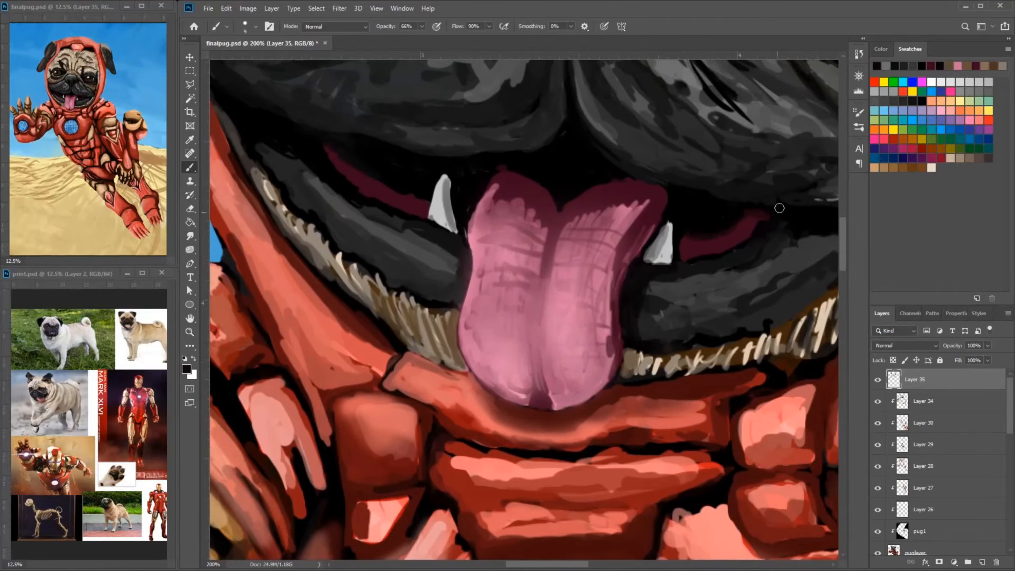
- Clean up the left-hand end of the lower lip with black touches
{"action": "left_click", "coordinate": [289, 172], "text": "alt"}
{"action": "left_click", "coordinate": [271, 136], "text": "alt"}
{"action": "mouse_move", "coordinate": [260, 142]}
{"action": "left_mouse_down"}
{"action": "mouse_move", "coordinate": [306, 172]}
{"action": "mouse_move", "coordinate": [268, 143]}
{"action": "left_mouse_up"}
{"action": "left_click", "coordinate": [315, 185], "text": "alt"}
- Darken and smooth the right-hand half of the lower lip with dark gray strokes
{"action": "left_click_drag", "start_coordinate": [581, 214], "coordinate": [450, 203]}
{"action": "left_click", "coordinate": [703, 239], "text": "alt"}
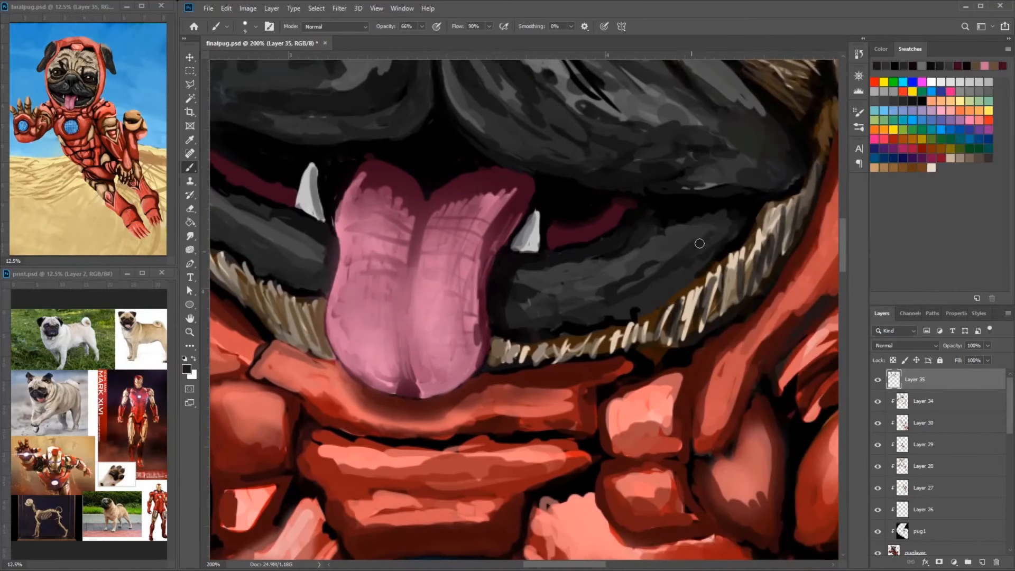
{"action": "left_click_drag", "start_coordinate": [720, 224], "coordinate": [660, 234]}
{"action": "left_click_drag", "start_coordinate": [636, 252], "coordinate": [562, 275]}
{"action": "mouse_move", "coordinate": [668, 263]}
{"action": "left_mouse_down"}
{"action": "mouse_move", "coordinate": [566, 297]}
{"action": "mouse_move", "coordinate": [691, 269]}
{"action": "left_mouse_up"}
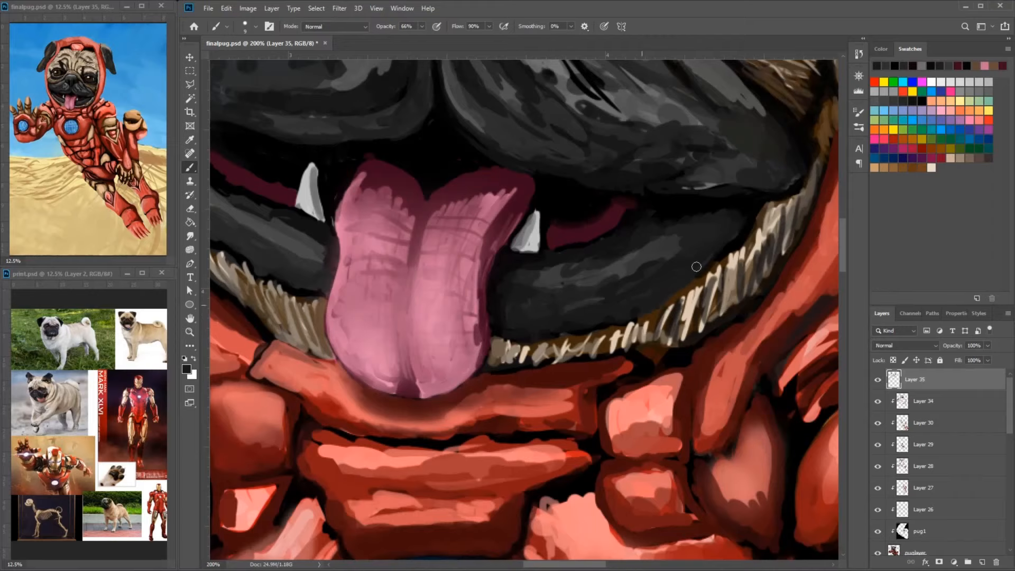
{"action": "left_click_drag", "start_coordinate": [749, 217], "coordinate": [716, 256]}
- Paint fur strands along the right-hand chin edge with dark and light tan strokes
{"action": "left_click", "coordinate": [689, 292], "text": "alt"}
{"action": "left_click", "coordinate": [697, 295], "text": "alt"}
{"action": "mouse_move", "coordinate": [690, 291]}
{"action": "left_mouse_down"}
{"action": "mouse_move", "coordinate": [704, 279]}
{"action": "mouse_move", "coordinate": [672, 332]}
{"action": "left_mouse_up"}
{"action": "left_click_drag", "start_coordinate": [648, 318], "coordinate": [633, 345]}
{"action": "left_click_drag", "start_coordinate": [610, 329], "coordinate": [595, 353]}
{"action": "left_click_drag", "start_coordinate": [766, 232], "coordinate": [742, 287]}
{"action": "left_click_drag", "start_coordinate": [782, 227], "coordinate": [751, 311]}
- Cover the dark gap beneath the right-hand chin fur with red armor strokes
{"action": "left_click_drag", "start_coordinate": [724, 378], "coordinate": [756, 310]}
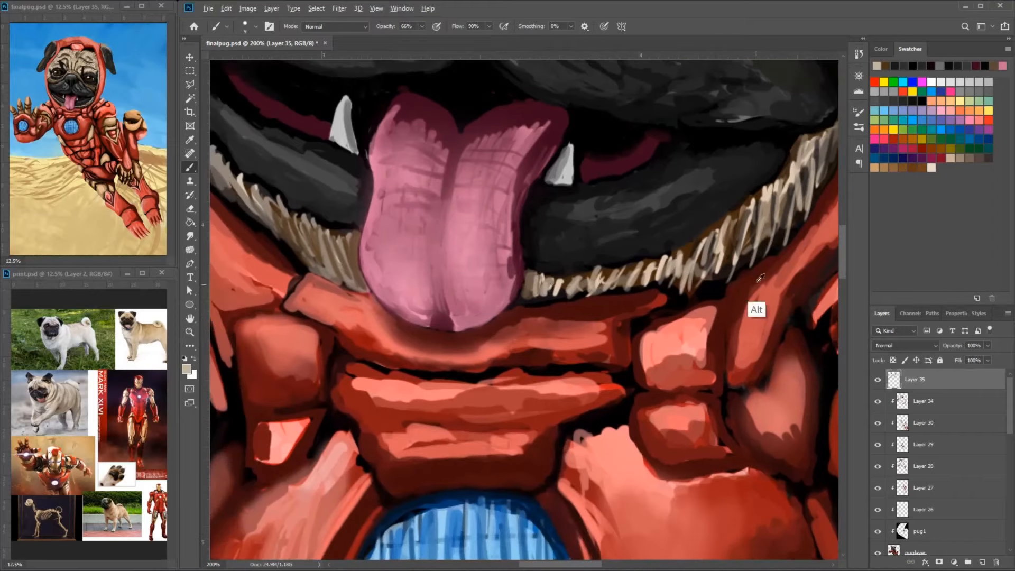
{"action": "left_click", "coordinate": [683, 303], "text": "alt"}
{"action": "mouse_move", "coordinate": [677, 295]}
{"action": "left_mouse_down"}
{"action": "mouse_move", "coordinate": [834, 198]}
{"action": "mouse_move", "coordinate": [732, 269]}
{"action": "left_mouse_up"}
{"action": "left_click", "coordinate": [798, 244], "text": "alt"}
{"action": "left_click_drag", "start_coordinate": [742, 264], "coordinate": [673, 303]}
{"action": "left_click_drag", "start_coordinate": [780, 250], "coordinate": [717, 312]}
{"action": "left_click_drag", "start_coordinate": [809, 223], "coordinate": [701, 274]}
{"action": "left_click_drag", "start_coordinate": [834, 189], "coordinate": [672, 288]}
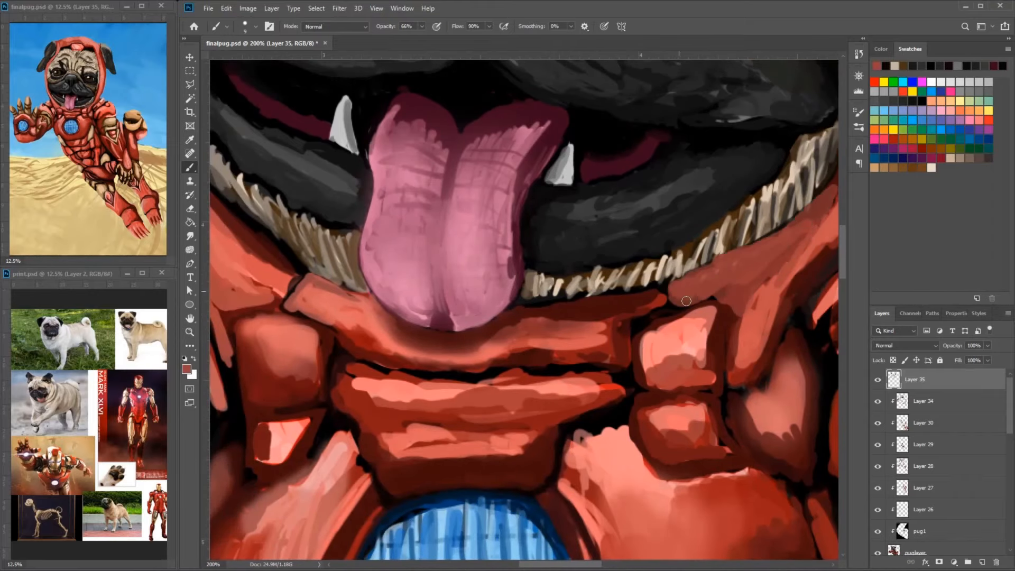
- Shade the red collar armor below the right-hand chin with dark red strokes
{"action": "left_click", "coordinate": [729, 303], "text": "alt"}
{"action": "mouse_move", "coordinate": [777, 238]}
{"action": "left_mouse_down"}
{"action": "mouse_move", "coordinate": [737, 302]}
{"action": "mouse_move", "coordinate": [629, 353]}
{"action": "left_mouse_up"}
{"action": "mouse_move", "coordinate": [702, 347]}
{"action": "left_mouse_down"}
{"action": "mouse_move", "coordinate": [628, 365]}
{"action": "mouse_move", "coordinate": [691, 420]}
{"action": "left_mouse_up"}
{"action": "left_click", "coordinate": [711, 360], "text": "alt"}
{"action": "left_click_drag", "start_coordinate": [716, 345], "coordinate": [696, 426]}
{"action": "mouse_move", "coordinate": [824, 216]}
{"action": "left_mouse_down"}
{"action": "mouse_move", "coordinate": [793, 258]}
{"action": "mouse_move", "coordinate": [640, 336]}
{"action": "left_mouse_up"}
- Refine the chin fur's border with the red collar using short tan strands
{"action": "left_click", "coordinate": [785, 245], "text": "alt"}
{"action": "left_click_drag", "start_coordinate": [708, 296], "coordinate": [588, 354]}
{"action": "left_click", "coordinate": [741, 279], "text": "alt"}
{"action": "left_click_drag", "start_coordinate": [779, 233], "coordinate": [752, 274]}
{"action": "left_click_drag", "start_coordinate": [806, 185], "coordinate": [731, 298]}
{"action": "left_click_drag", "start_coordinate": [706, 281], "coordinate": [681, 316]}
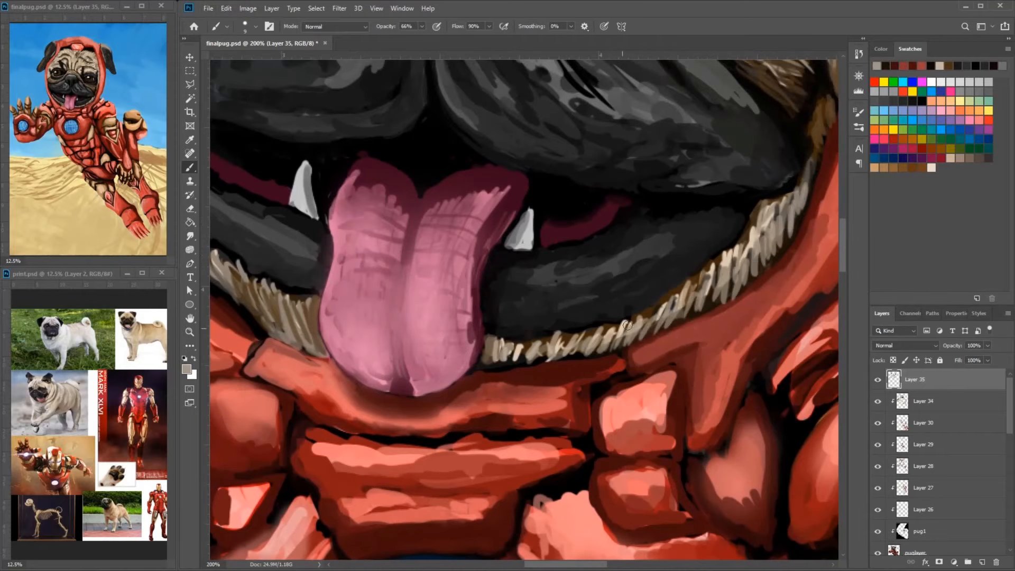
- Deepen the inner brow wrinkle above the left-hand eye with dark strokes
{"action": "left_click_drag", "start_coordinate": [703, 190], "coordinate": [587, 384]}
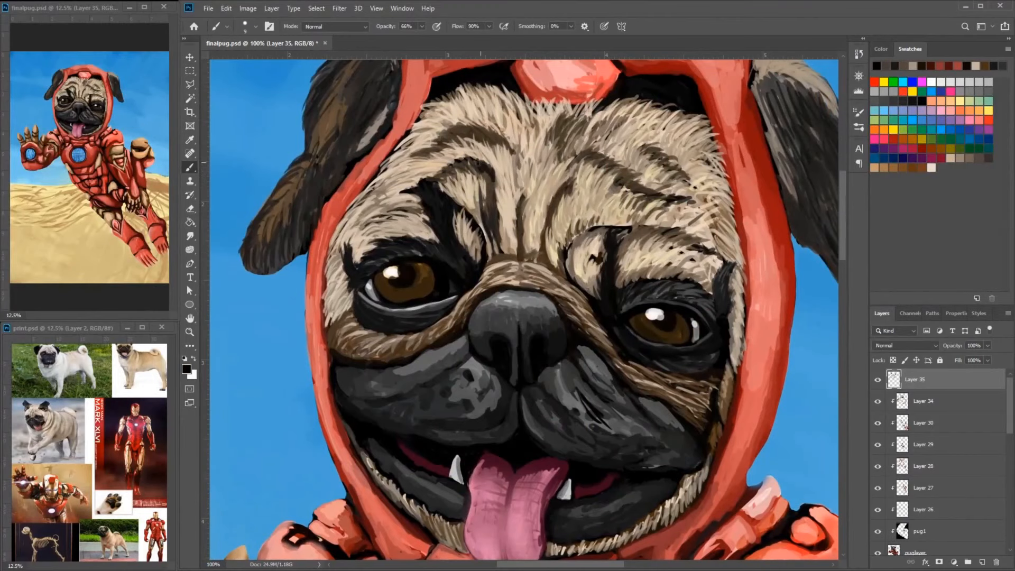
{"action": "left_click", "coordinate": [437, 185], "text": "alt"}
{"action": "left_click_drag", "start_coordinate": [472, 159], "coordinate": [493, 183]}
{"action": "left_click", "coordinate": [492, 180], "text": "alt"}
{"action": "left_click_drag", "start_coordinate": [483, 165], "coordinate": [490, 195]}
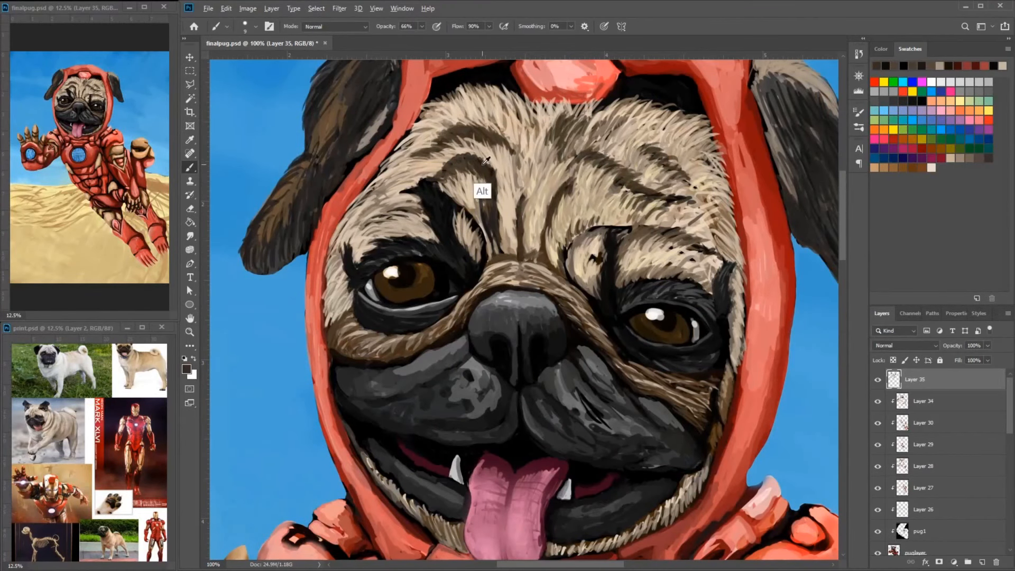
{"action": "left_click", "coordinate": [483, 164], "text": "alt"}
- Define the forehead wrinkles above the right-hand eye with brown hair strokes
{"action": "left_click_drag", "start_coordinate": [577, 153], "coordinate": [633, 196]}
{"action": "left_click", "coordinate": [636, 176], "text": "alt"}
{"action": "left_click", "coordinate": [662, 179], "text": "alt"}
{"action": "left_click_drag", "start_coordinate": [563, 188], "coordinate": [555, 236]}
{"action": "left_click_drag", "start_coordinate": [589, 227], "coordinate": [598, 251]}
{"action": "left_click_drag", "start_coordinate": [634, 180], "coordinate": [625, 226]}
{"action": "left_click", "coordinate": [668, 167], "text": "alt"}
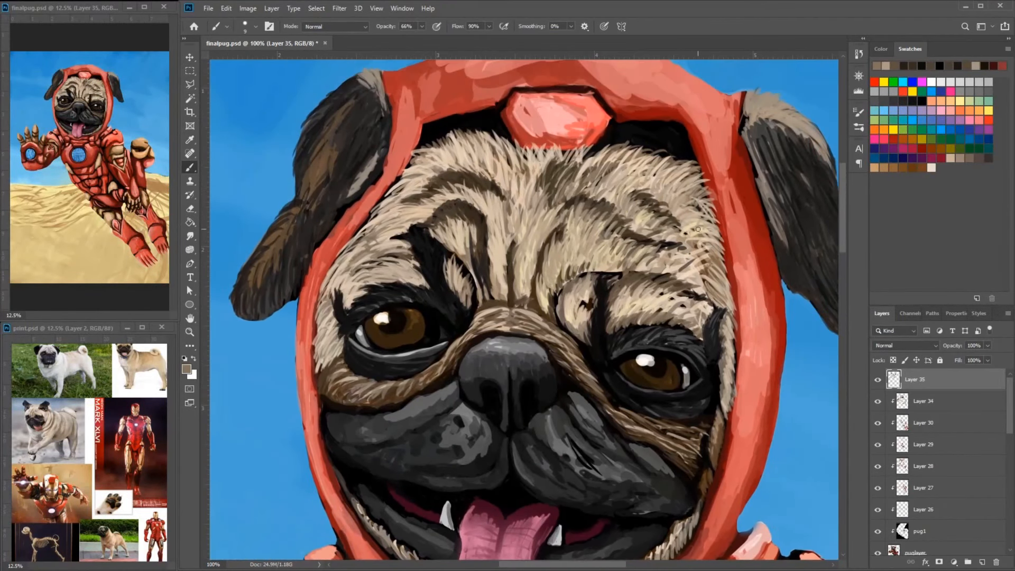
- Touch up the fur along the outer side of the right-hand eye with dark brown strokes
{"action": "left_click_drag", "start_coordinate": [711, 275], "coordinate": [727, 301]}
{"action": "mouse_move", "coordinate": [719, 296]}
{"action": "left_mouse_down"}
{"action": "mouse_move", "coordinate": [719, 175]}
{"action": "mouse_move", "coordinate": [713, 319]}
{"action": "left_mouse_up"}
{"action": "left_click", "coordinate": [709, 333], "text": "alt"}
{"action": "left_click", "coordinate": [712, 319], "text": "alt"}
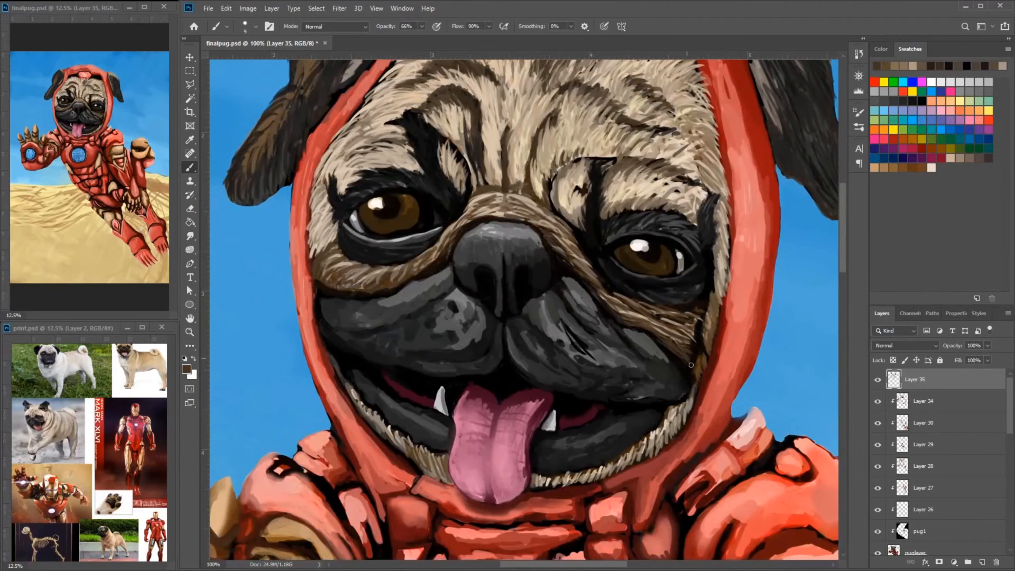
- Add pink texture strokes to the right-hand half of the tongue
{"action": "mouse_move", "coordinate": [550, 391]}
{"action": "left_mouse_down"}
{"action": "mouse_move", "coordinate": [592, 355]}
{"action": "mouse_move", "coordinate": [577, 404]}
{"action": "mouse_move", "coordinate": [565, 396]}
{"action": "mouse_move", "coordinate": [558, 449]}
{"action": "left_mouse_up"}
{"action": "left_click", "coordinate": [594, 357], "text": "alt"}
{"action": "left_click", "coordinate": [580, 389], "text": "alt"}
{"action": "left_click", "coordinate": [568, 403], "text": "alt"}
{"action": "left_click", "coordinate": [577, 392], "text": "alt"}
{"action": "left_click", "coordinate": [554, 421], "text": "alt"}
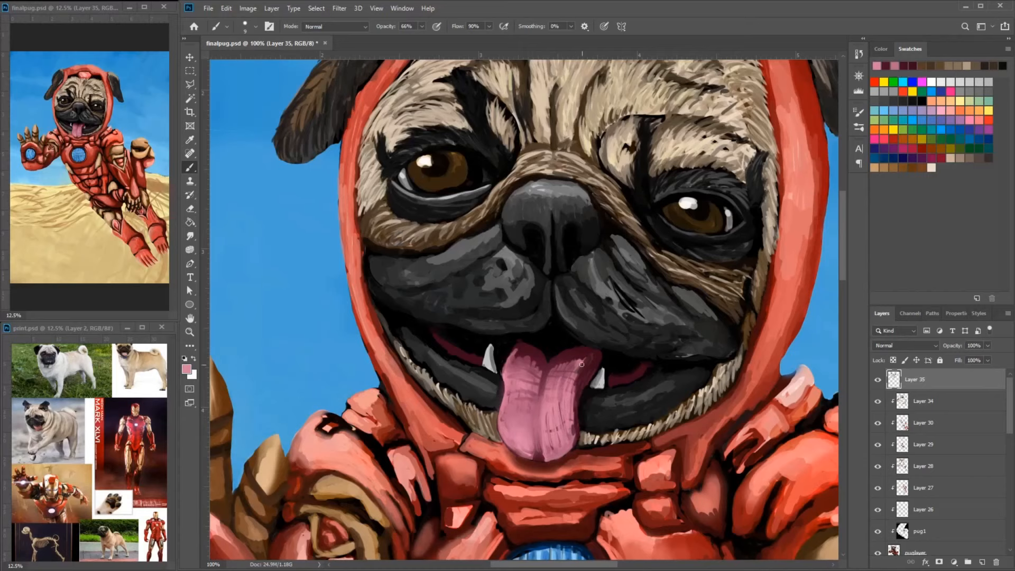
{"action": "left_click_drag", "start_coordinate": [581, 364], "coordinate": [575, 386]}
- Refine the right-hand lip and muzzle with dark gray strokes
{"action": "left_click", "coordinate": [623, 376], "text": "alt"}
{"action": "left_click", "coordinate": [621, 394], "text": "alt"}
{"action": "mouse_move", "coordinate": [667, 324]}
{"action": "left_mouse_down"}
{"action": "mouse_move", "coordinate": [613, 391]}
{"action": "mouse_move", "coordinate": [630, 362]}
{"action": "left_mouse_up"}
{"action": "left_click", "coordinate": [638, 379], "text": "alt"}
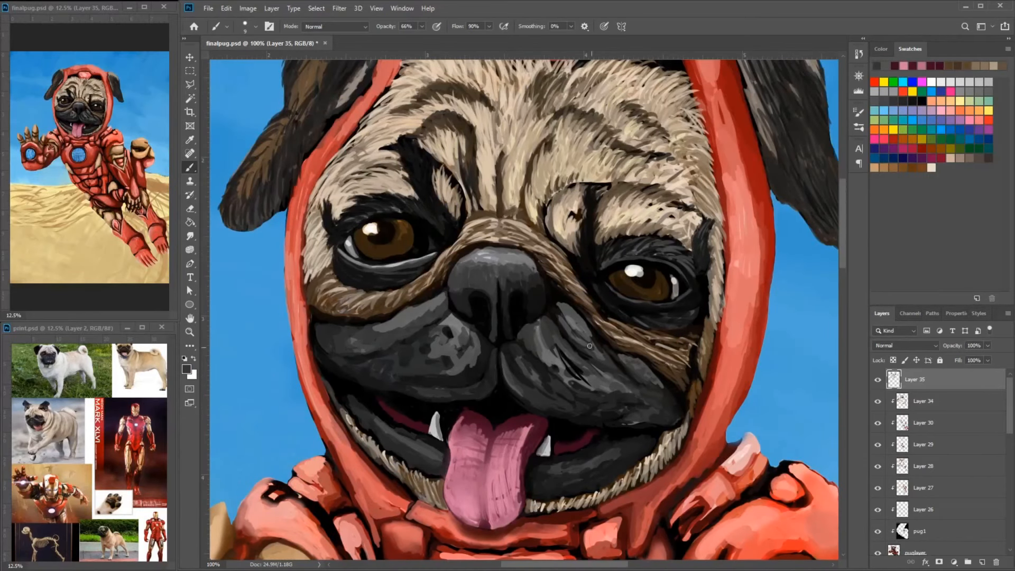
{"action": "left_click_drag", "start_coordinate": [541, 317], "coordinate": [533, 336]}
{"action": "left_click", "coordinate": [539, 351], "text": "alt"}
{"action": "left_click", "coordinate": [539, 394], "text": "alt"}
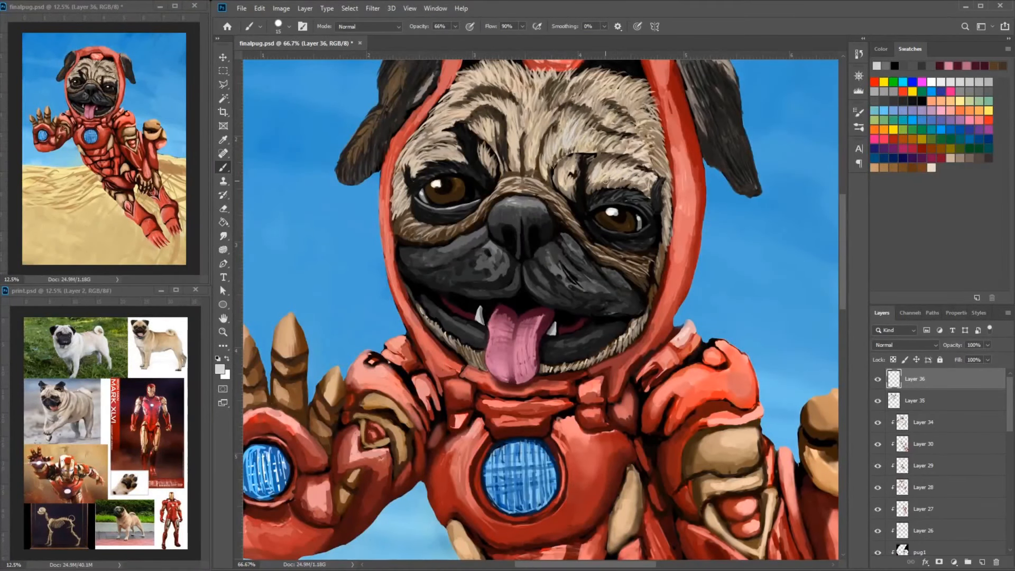
- Touch up the muzzle and chin fur on Layer 36 with dark gray and dark brown dabs
{"action": "left_click_drag", "start_coordinate": [640, 169], "coordinate": [762, 199]}
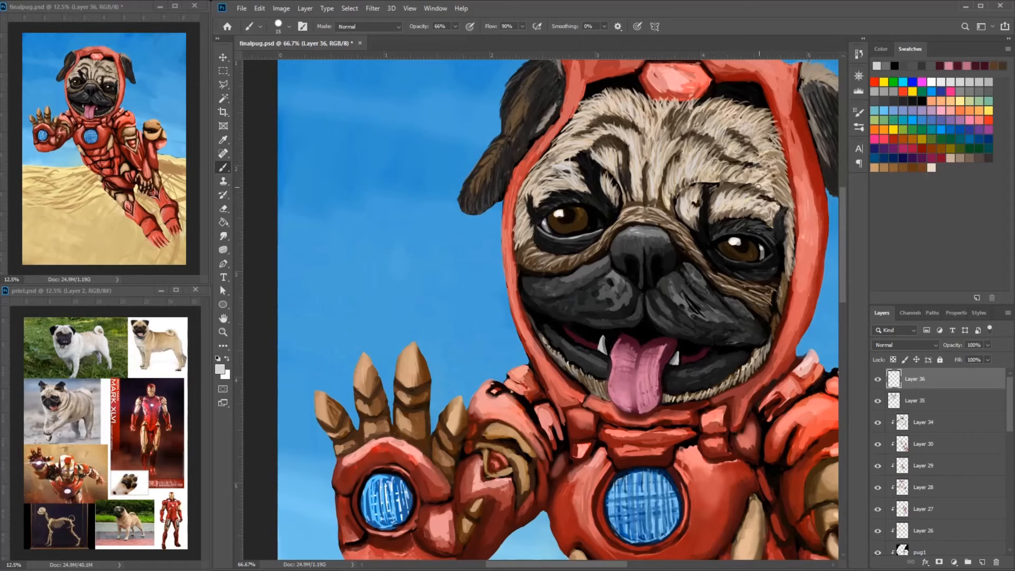
{"action": "left_click", "coordinate": [735, 320], "text": "alt"}
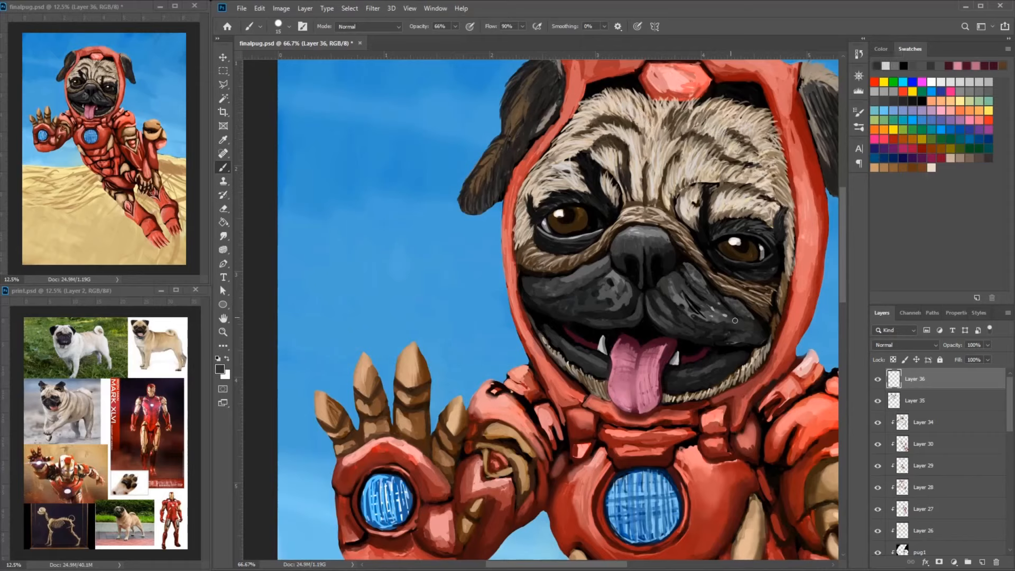
{"action": "left_click", "coordinate": [757, 355], "text": "alt"}
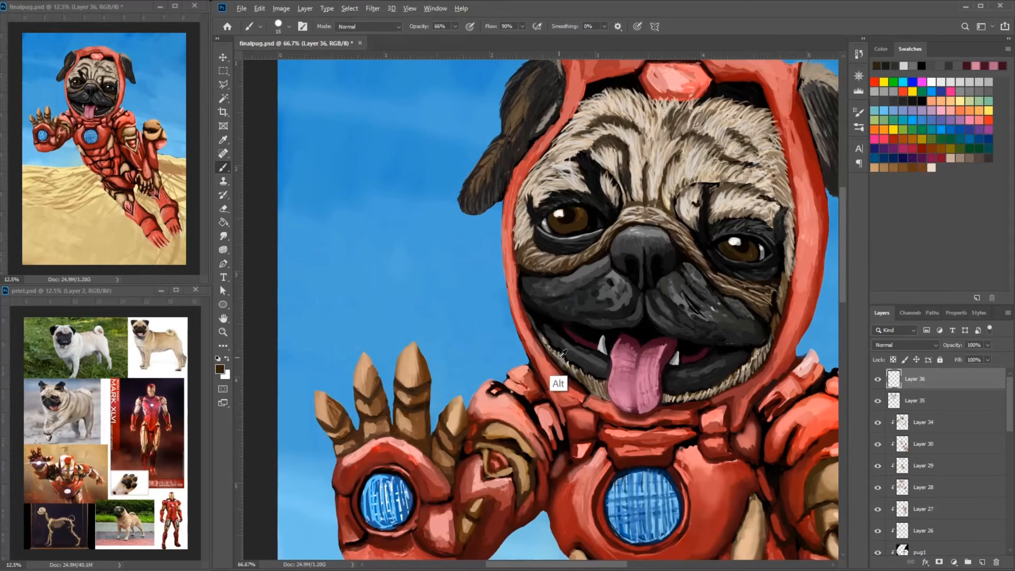
{"action": "left_click", "coordinate": [562, 354], "text": "alt"}
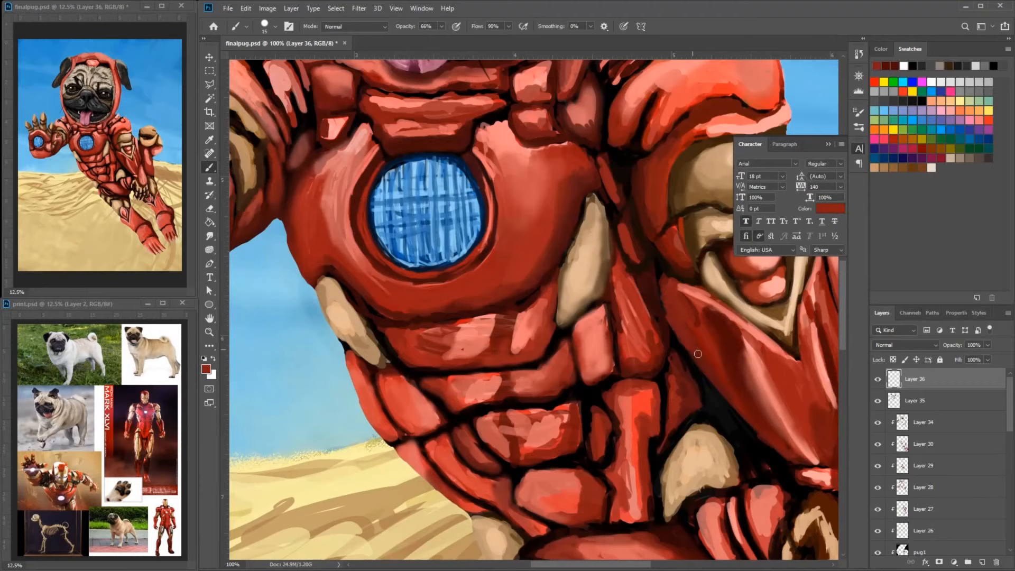
- Blend the large red plate on the right-hand arm with darker red strokes
{"action": "left_click", "coordinate": [739, 362], "text": "alt"}
{"action": "mouse_move", "coordinate": [743, 363]}
{"action": "left_mouse_down"}
{"action": "mouse_move", "coordinate": [754, 394]}
{"action": "mouse_move", "coordinate": [727, 397]}
{"action": "left_mouse_up"}
{"action": "left_click", "coordinate": [688, 280], "text": "alt"}
{"action": "left_click_drag", "start_coordinate": [747, 401], "coordinate": [697, 342]}
{"action": "left_click", "coordinate": [697, 343], "text": "alt"}
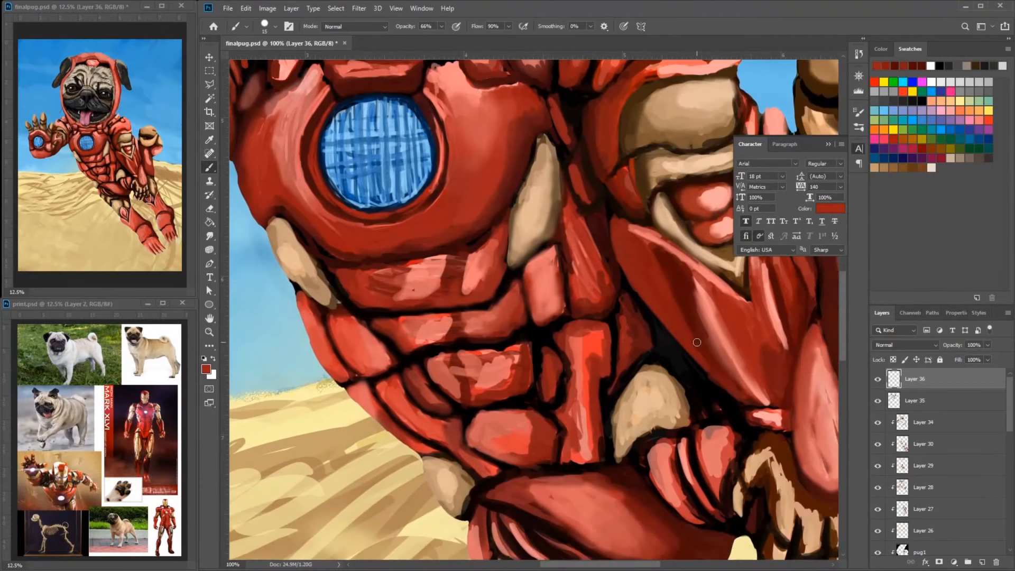
- Choose another brush preset and smooth the shading on the right-hand arm's long red plate
{"action": "left_click", "coordinate": [275, 27]}
{"action": "left_click", "coordinate": [259, 145]}
{"action": "left_click", "coordinate": [644, 255], "text": "alt"}
{"action": "left_click_drag", "start_coordinate": [619, 220], "coordinate": [672, 256]}
{"action": "mouse_move", "coordinate": [675, 249]}
{"action": "left_mouse_down"}
{"action": "mouse_move", "coordinate": [669, 266]}
{"action": "mouse_move", "coordinate": [745, 320]}
{"action": "left_mouse_up"}
{"action": "mouse_move", "coordinate": [740, 312]}
{"action": "left_mouse_down"}
{"action": "mouse_move", "coordinate": [702, 365]}
{"action": "mouse_move", "coordinate": [727, 269]}
{"action": "left_mouse_up"}
{"action": "left_click_drag", "start_coordinate": [694, 257], "coordinate": [680, 298]}
- Blend the narrow red side plates between the chest and the right-hand arm with red strokes
{"action": "left_click_drag", "start_coordinate": [533, 273], "coordinate": [687, 278]}
{"action": "left_click_drag", "start_coordinate": [710, 247], "coordinate": [624, 195]}
{"action": "left_click", "coordinate": [571, 193], "text": "alt"}
{"action": "mouse_move", "coordinate": [567, 172]}
{"action": "left_mouse_down"}
{"action": "mouse_move", "coordinate": [597, 263]}
{"action": "mouse_move", "coordinate": [577, 222]}
{"action": "left_mouse_up"}
{"action": "left_click", "coordinate": [589, 244], "text": "alt"}
{"action": "left_click", "coordinate": [595, 277], "text": "alt"}
{"action": "left_click_drag", "start_coordinate": [584, 236], "coordinate": [570, 254]}
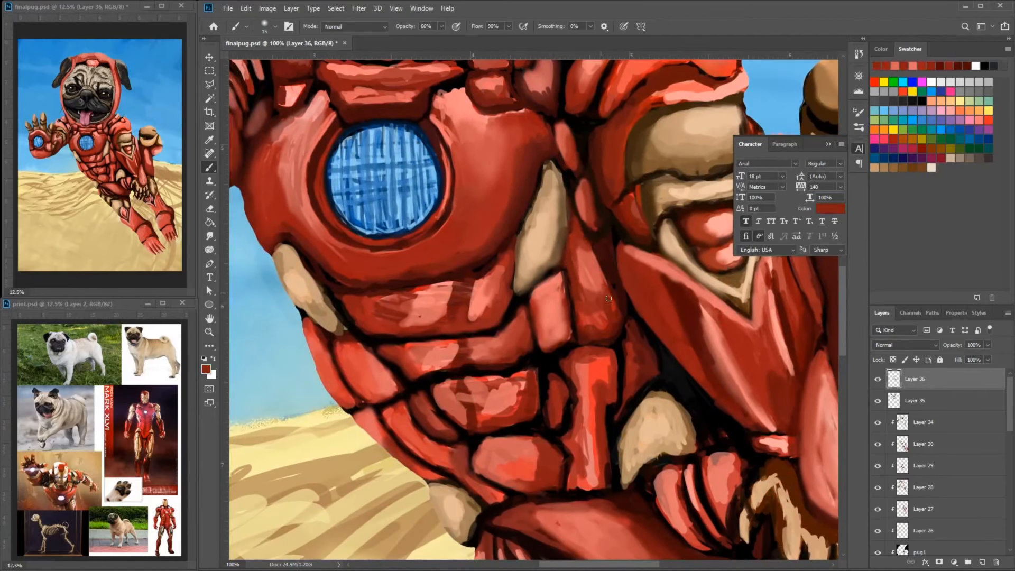
{"action": "left_click", "coordinate": [591, 271], "text": "alt"}
{"action": "mouse_move", "coordinate": [609, 299]}
{"action": "left_mouse_down"}
{"action": "mouse_move", "coordinate": [592, 248]}
{"action": "mouse_move", "coordinate": [586, 303]}
{"action": "left_mouse_up"}
- Soften the highlights and edges of the right-hand arm's long plate with red strokes
{"action": "mouse_move", "coordinate": [690, 311]}
{"action": "left_mouse_down"}
{"action": "mouse_move", "coordinate": [633, 220]}
{"action": "mouse_move", "coordinate": [664, 270]}
{"action": "left_mouse_up"}
{"action": "left_click_drag", "start_coordinate": [653, 266], "coordinate": [702, 333]}
{"action": "mouse_move", "coordinate": [707, 297]}
{"action": "left_mouse_down"}
{"action": "mouse_move", "coordinate": [596, 238]}
{"action": "mouse_move", "coordinate": [638, 258]}
{"action": "left_mouse_up"}
{"action": "left_click", "coordinate": [665, 219], "text": "alt"}
{"action": "left_click_drag", "start_coordinate": [655, 186], "coordinate": [643, 251]}
{"action": "left_click", "coordinate": [662, 279], "text": "alt"}
{"action": "left_click_drag", "start_coordinate": [672, 310], "coordinate": [685, 325]}
- Smooth the teardrop-shaped plate above the lower paw with light red and pink strokes
{"action": "left_click_drag", "start_coordinate": [591, 290], "coordinate": [615, 304]}
{"action": "mouse_move", "coordinate": [594, 294]}
{"action": "left_mouse_down"}
{"action": "mouse_move", "coordinate": [618, 295]}
{"action": "mouse_move", "coordinate": [592, 243]}
{"action": "left_mouse_up"}
{"action": "mouse_move", "coordinate": [623, 183]}
{"action": "left_mouse_down"}
{"action": "mouse_move", "coordinate": [619, 225]}
{"action": "mouse_move", "coordinate": [642, 303]}
{"action": "left_mouse_up"}
{"action": "left_click_drag", "start_coordinate": [649, 218], "coordinate": [663, 296]}
{"action": "mouse_move", "coordinate": [630, 172]}
{"action": "left_mouse_down"}
{"action": "mouse_move", "coordinate": [617, 232]}
{"action": "mouse_move", "coordinate": [640, 290]}
{"action": "left_mouse_up"}
{"action": "left_click", "coordinate": [666, 215], "text": "alt"}
{"action": "mouse_move", "coordinate": [642, 234]}
{"action": "left_mouse_down"}
{"action": "mouse_move", "coordinate": [657, 294]}
{"action": "mouse_move", "coordinate": [638, 283]}
{"action": "left_mouse_up"}
{"action": "left_click", "coordinate": [653, 249], "text": "alt"}
{"action": "left_click", "coordinate": [651, 246], "text": "alt"}
{"action": "left_click_drag", "start_coordinate": [645, 228], "coordinate": [657, 274]}
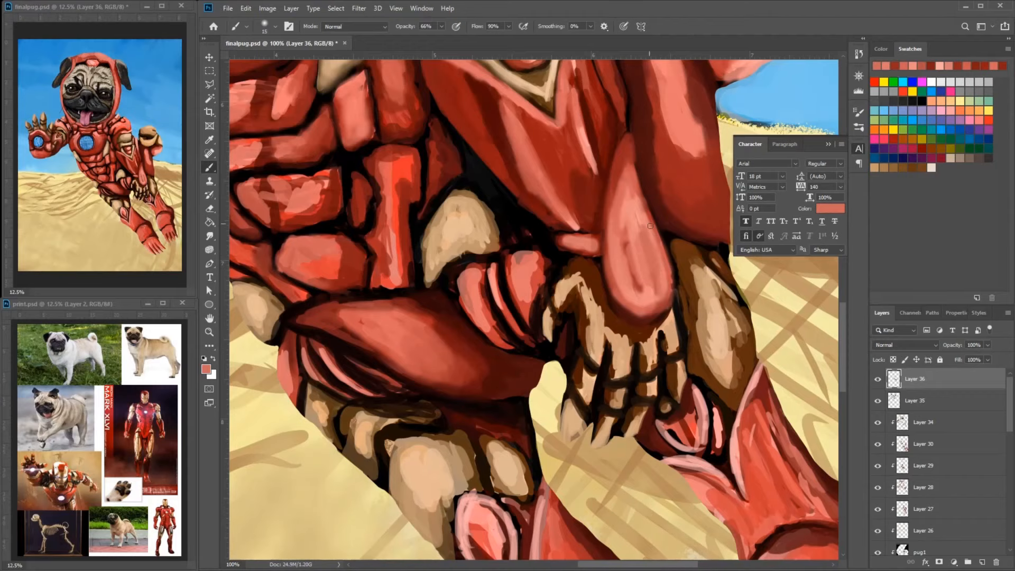
{"action": "left_click_drag", "start_coordinate": [626, 161], "coordinate": [609, 256]}
- Define the leftmost finger of the lower paw with black, brown and tan strokes
{"action": "left_click_drag", "start_coordinate": [613, 380], "coordinate": [580, 316]}
{"action": "left_click", "coordinate": [583, 320], "text": "alt"}
{"action": "left_click", "coordinate": [579, 332], "text": "alt"}
{"action": "left_click_drag", "start_coordinate": [578, 352], "coordinate": [560, 378]}
{"action": "mouse_move", "coordinate": [555, 359]}
{"action": "left_mouse_down"}
{"action": "mouse_move", "coordinate": [577, 374]}
{"action": "mouse_move", "coordinate": [557, 376]}
{"action": "left_mouse_up"}
{"action": "left_click", "coordinate": [567, 369], "text": "alt"}
{"action": "left_click", "coordinate": [562, 372], "text": "alt"}
{"action": "left_click", "coordinate": [577, 335], "text": "alt"}
{"action": "left_click_drag", "start_coordinate": [574, 319], "coordinate": [575, 347]}
{"action": "left_click_drag", "start_coordinate": [567, 382], "coordinate": [556, 390]}
{"action": "left_click", "coordinate": [553, 370], "text": "alt"}
{"action": "left_click_drag", "start_coordinate": [552, 368], "coordinate": [559, 389]}
{"action": "left_click", "coordinate": [581, 281], "text": "alt"}
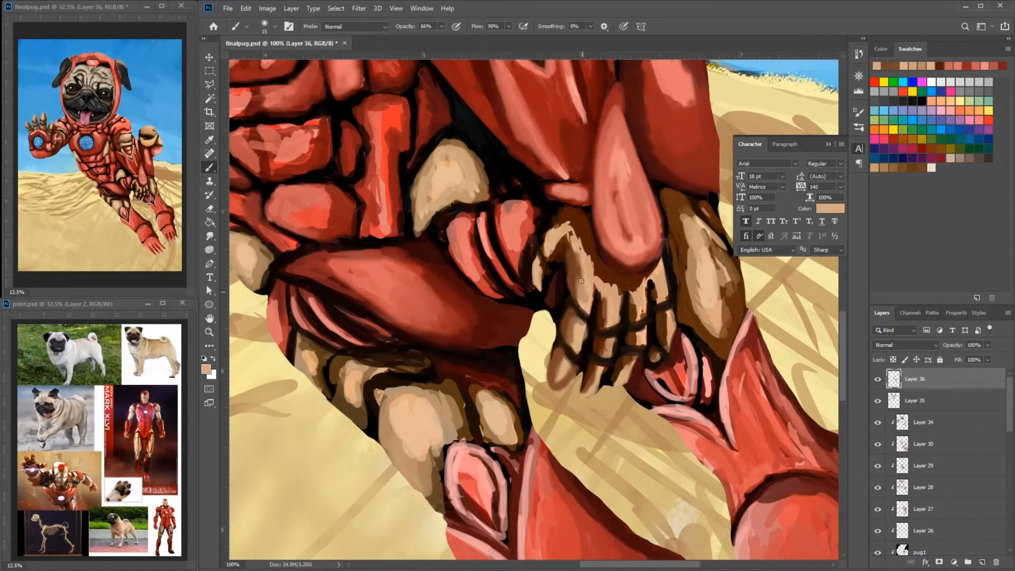
- Refine the middle and outer fingers of the lower paw with tan fills and dark joint outlines
{"action": "left_click_drag", "start_coordinate": [605, 299], "coordinate": [606, 324]}
{"action": "mouse_move", "coordinate": [603, 341]}
{"action": "left_mouse_down"}
{"action": "mouse_move", "coordinate": [611, 353]}
{"action": "mouse_move", "coordinate": [587, 394]}
{"action": "mouse_move", "coordinate": [639, 326]}
{"action": "left_mouse_up"}
{"action": "left_click", "coordinate": [591, 382], "text": "alt"}
{"action": "left_click", "coordinate": [607, 355], "text": "alt"}
{"action": "mouse_move", "coordinate": [653, 315]}
{"action": "left_mouse_down"}
{"action": "mouse_move", "coordinate": [640, 339]}
{"action": "mouse_move", "coordinate": [652, 332]}
{"action": "mouse_move", "coordinate": [633, 341]}
{"action": "left_mouse_up"}
{"action": "left_click", "coordinate": [663, 312], "text": "alt"}
{"action": "left_click", "coordinate": [648, 307], "text": "alt"}
{"action": "left_click_drag", "start_coordinate": [657, 322], "coordinate": [636, 343]}
{"action": "left_click_drag", "start_coordinate": [632, 301], "coordinate": [617, 362]}
{"action": "left_click", "coordinate": [609, 362], "text": "alt"}
- Shape the thumb of the lower paw with dark outline and tan strokes
{"action": "left_click", "coordinate": [607, 263], "text": "alt"}
{"action": "mouse_move", "coordinate": [585, 270]}
{"action": "left_mouse_down"}
{"action": "mouse_move", "coordinate": [588, 311]}
{"action": "mouse_move", "coordinate": [558, 278]}
{"action": "mouse_move", "coordinate": [545, 303]}
{"action": "left_mouse_up"}
{"action": "left_click", "coordinate": [570, 280], "text": "alt"}
{"action": "left_click", "coordinate": [559, 268], "text": "alt"}
{"action": "left_click", "coordinate": [567, 261], "text": "alt"}
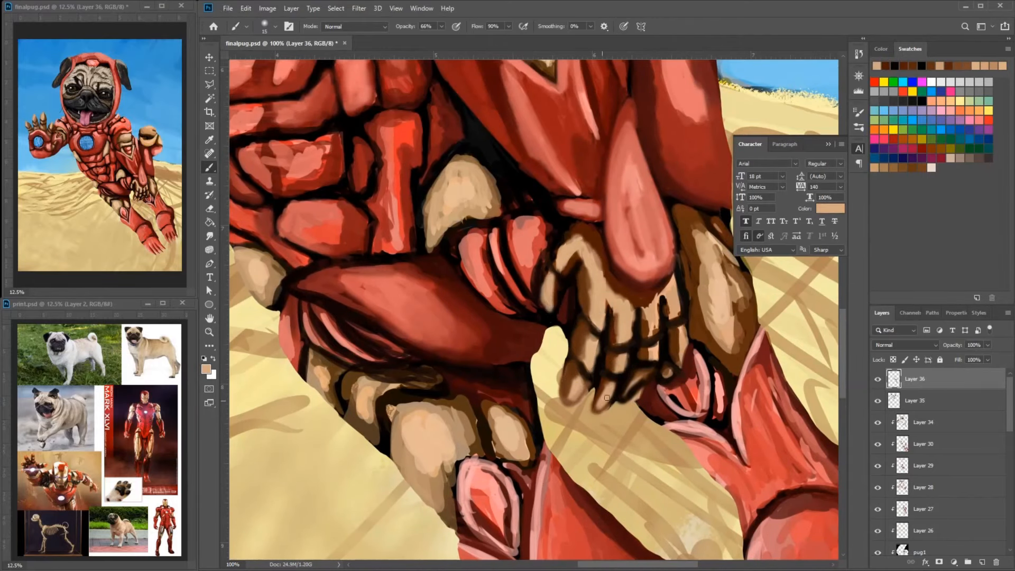
- Refine the rightmost fingertips of the lower paw with dark and tan strokes
{"action": "left_click", "coordinate": [668, 373]}
{"action": "mouse_move", "coordinate": [635, 389]}
{"action": "left_mouse_down"}
{"action": "mouse_move", "coordinate": [646, 373]}
{"action": "mouse_move", "coordinate": [679, 374]}
{"action": "left_mouse_up"}
{"action": "left_click", "coordinate": [690, 343], "text": "alt"}
{"action": "left_click_drag", "start_coordinate": [689, 333], "coordinate": [680, 375]}
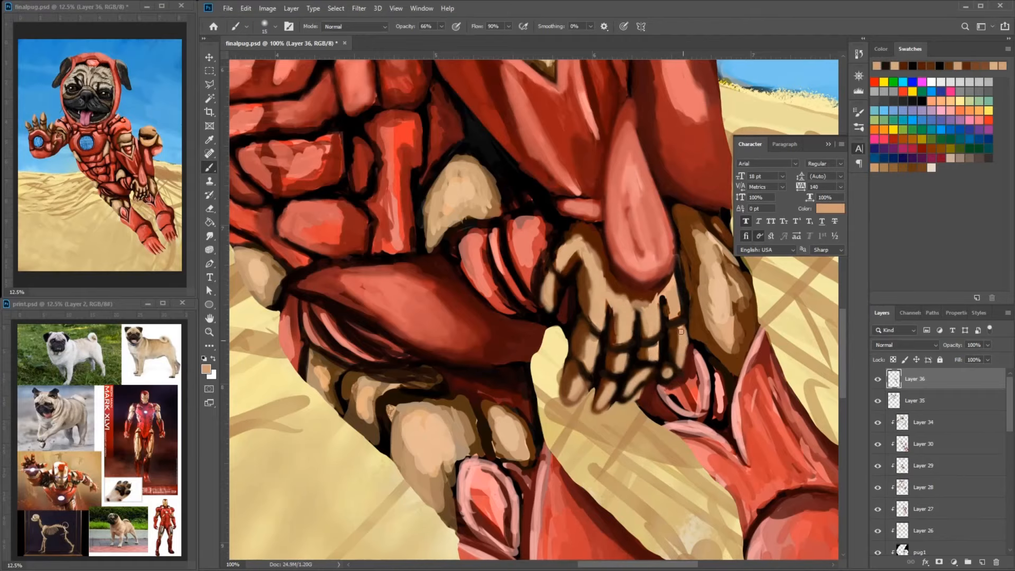
- Refine the finger gaps and outer edge of the lower paw with dark and tan strokes
{"action": "left_click", "coordinate": [664, 302], "text": "alt"}
{"action": "left_click_drag", "start_coordinate": [664, 296], "coordinate": [670, 318]}
{"action": "left_click", "coordinate": [674, 304], "text": "alt"}
{"action": "left_click_drag", "start_coordinate": [579, 245], "coordinate": [607, 289]}
{"action": "mouse_move", "coordinate": [677, 307]}
{"action": "left_mouse_down"}
{"action": "mouse_move", "coordinate": [681, 350]}
{"action": "mouse_move", "coordinate": [683, 306]}
{"action": "mouse_move", "coordinate": [675, 343]}
{"action": "left_mouse_up"}
{"action": "left_click", "coordinate": [681, 316], "text": "alt"}
{"action": "left_click_drag", "start_coordinate": [661, 308], "coordinate": [662, 317]}
{"action": "left_click_drag", "start_coordinate": [613, 262], "coordinate": [599, 302]}
{"action": "left_click", "coordinate": [597, 302], "text": "alt"}
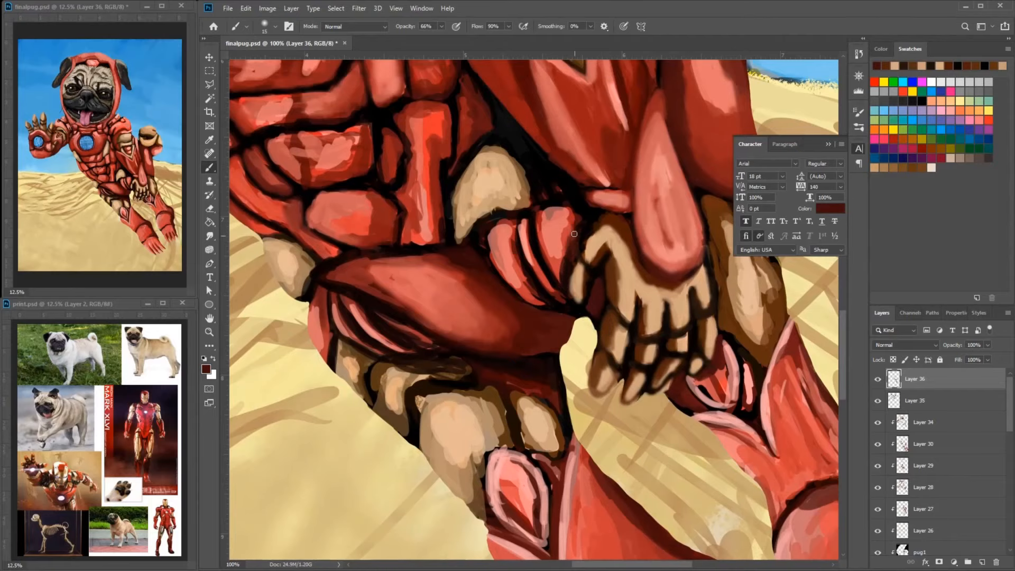
- Shade the rounded red plate next to the lower paw's thumb with dark red strokes
{"action": "left_click_drag", "start_coordinate": [544, 225], "coordinate": [558, 279]}
{"action": "left_click", "coordinate": [563, 253], "text": "alt"}
{"action": "left_click_drag", "start_coordinate": [563, 251], "coordinate": [540, 301]}
{"action": "left_click", "coordinate": [548, 280], "text": "alt"}
{"action": "left_click_drag", "start_coordinate": [521, 248], "coordinate": [550, 288]}
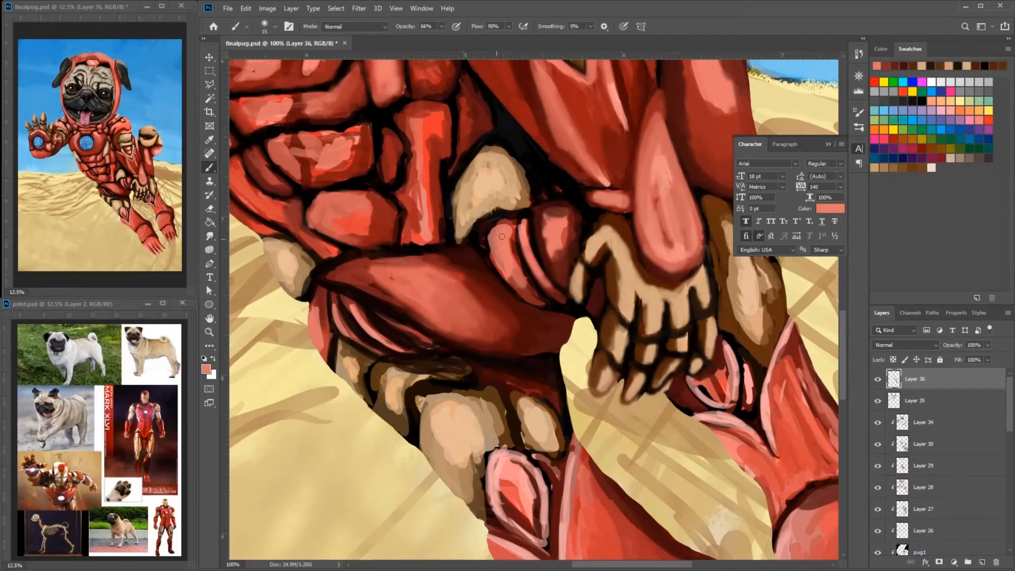
- Blend the curved striped plates beside the rounded plate with salmon and dark red strokes and dark edges
{"action": "left_click", "coordinate": [505, 219], "text": "alt"}
{"action": "mouse_move", "coordinate": [489, 227]}
{"action": "left_mouse_down"}
{"action": "mouse_move", "coordinate": [510, 280]}
{"action": "mouse_move", "coordinate": [519, 275]}
{"action": "left_mouse_up"}
{"action": "left_click", "coordinate": [535, 221], "text": "alt"}
{"action": "left_click_drag", "start_coordinate": [536, 217], "coordinate": [568, 288]}
{"action": "left_click_drag", "start_coordinate": [515, 219], "coordinate": [524, 246]}
- Outline the pointed tip of the large thigh plate in black and darken its lower far end
{"action": "left_click_drag", "start_coordinate": [465, 280], "coordinate": [525, 266]}
{"action": "left_click_drag", "start_coordinate": [420, 295], "coordinate": [492, 332]}
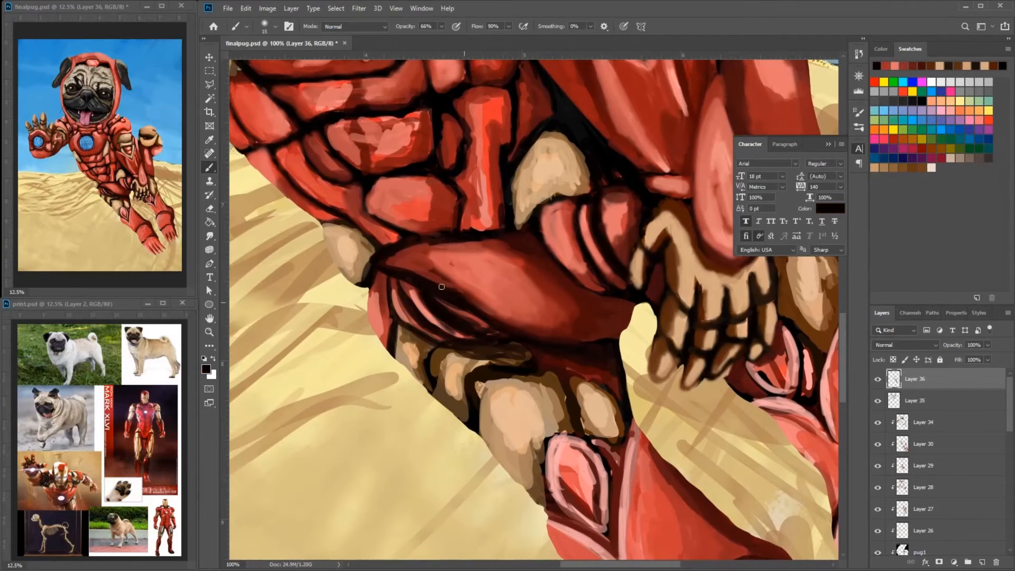
{"action": "left_click", "coordinate": [401, 267], "text": "alt"}
{"action": "left_click_drag", "start_coordinate": [382, 260], "coordinate": [409, 266]}
{"action": "left_click_drag", "start_coordinate": [572, 327], "coordinate": [597, 309]}
{"action": "left_click", "coordinate": [594, 331], "text": "alt"}
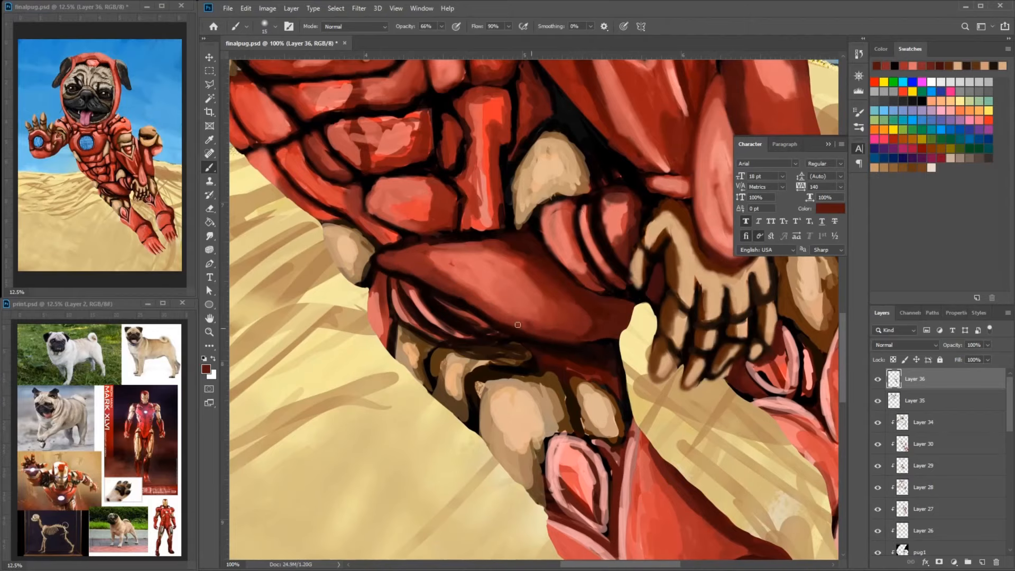
- Blend the large thigh plate's lower edge and the stripes beneath it with dark red strokes
{"action": "left_click", "coordinate": [534, 317], "text": "alt"}
{"action": "mouse_move", "coordinate": [535, 329]}
{"action": "left_mouse_down"}
{"action": "mouse_move", "coordinate": [462, 294]}
{"action": "mouse_move", "coordinate": [480, 296]}
{"action": "left_mouse_up"}
{"action": "mouse_move", "coordinate": [479, 291]}
{"action": "left_mouse_down"}
{"action": "mouse_move", "coordinate": [438, 263]}
{"action": "mouse_move", "coordinate": [424, 267]}
{"action": "mouse_move", "coordinate": [550, 318]}
{"action": "mouse_move", "coordinate": [535, 357]}
{"action": "left_mouse_up"}
{"action": "left_click", "coordinate": [453, 259], "text": "alt"}
{"action": "left_click", "coordinate": [536, 360], "text": "alt"}
{"action": "left_click_drag", "start_coordinate": [537, 356], "coordinate": [481, 313]}
{"action": "left_click_drag", "start_coordinate": [550, 302], "coordinate": [592, 358]}
{"action": "mouse_move", "coordinate": [573, 320]}
{"action": "left_mouse_down"}
{"action": "mouse_move", "coordinate": [605, 352]}
{"action": "mouse_move", "coordinate": [575, 303]}
{"action": "left_mouse_up"}
{"action": "left_click", "coordinate": [593, 334], "text": "alt"}
- Smooth the bright vertical abdomen plate and the small plates beside it with blended red strokes
{"action": "left_click", "coordinate": [584, 315], "text": "alt"}
{"action": "mouse_move", "coordinate": [629, 265]}
{"action": "left_mouse_down"}
{"action": "mouse_move", "coordinate": [612, 241]}
{"action": "mouse_move", "coordinate": [586, 300]}
{"action": "left_mouse_up"}
{"action": "mouse_move", "coordinate": [629, 280]}
{"action": "left_mouse_down"}
{"action": "mouse_move", "coordinate": [661, 300]}
{"action": "mouse_move", "coordinate": [597, 171]}
{"action": "left_mouse_up"}
{"action": "left_click", "coordinate": [637, 275], "text": "alt"}
{"action": "left_click_drag", "start_coordinate": [592, 241], "coordinate": [585, 292]}
{"action": "left_click", "coordinate": [569, 185], "text": "alt"}
{"action": "left_click_drag", "start_coordinate": [507, 285], "coordinate": [555, 271]}
{"action": "left_click_drag", "start_coordinate": [377, 280], "coordinate": [394, 330]}
{"action": "left_click_drag", "start_coordinate": [465, 196], "coordinate": [520, 327]}
{"action": "left_click", "coordinate": [560, 277], "text": "alt"}
{"action": "left_click_drag", "start_coordinate": [553, 247], "coordinate": [558, 307]}
{"action": "left_click", "coordinate": [552, 309], "text": "alt"}
{"action": "left_click_drag", "start_coordinate": [562, 245], "coordinate": [548, 279]}
{"action": "left_click", "coordinate": [541, 270], "text": "alt"}
{"action": "left_click_drag", "start_coordinate": [560, 243], "coordinate": [542, 271]}
{"action": "left_click_drag", "start_coordinate": [547, 366], "coordinate": [515, 277]}
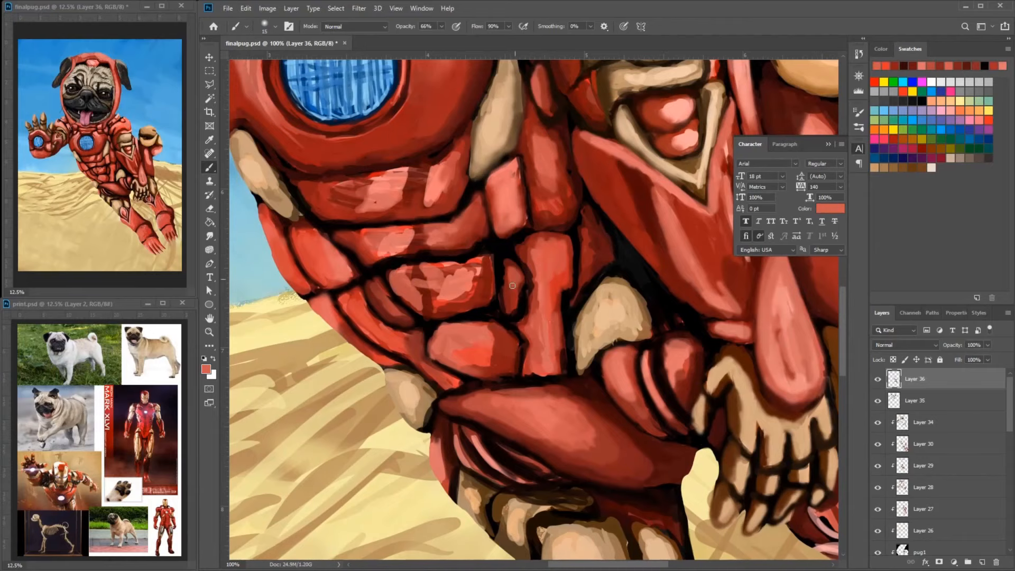
- Shade the outer flank plates of the abdomen with red and dark red strokes
{"action": "left_click_drag", "start_coordinate": [430, 274], "coordinate": [478, 270]}
{"action": "left_click_drag", "start_coordinate": [443, 333], "coordinate": [492, 377]}
{"action": "left_click_drag", "start_coordinate": [403, 297], "coordinate": [433, 350]}
{"action": "left_click", "coordinate": [393, 287], "text": "alt"}
{"action": "left_click_drag", "start_coordinate": [394, 286], "coordinate": [425, 323]}
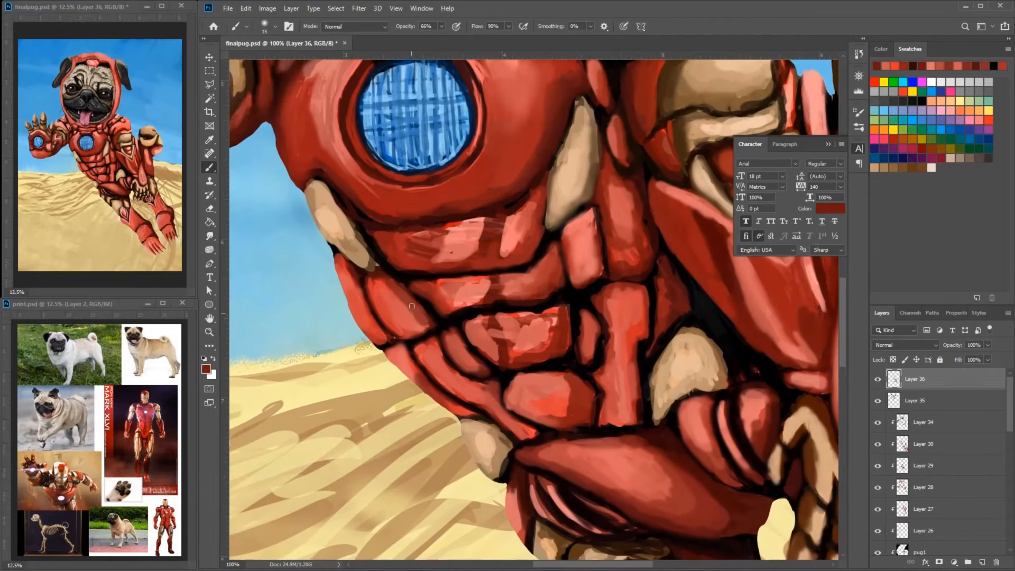
- Reinforce the black seams under the chest plate and around the upper belly and flank plates
{"action": "left_click_drag", "start_coordinate": [384, 246], "coordinate": [455, 262]}
{"action": "left_click", "coordinate": [411, 237], "text": "alt"}
{"action": "mouse_move", "coordinate": [422, 223]}
{"action": "left_mouse_down"}
{"action": "mouse_move", "coordinate": [574, 224]}
{"action": "mouse_move", "coordinate": [519, 286]}
{"action": "left_mouse_up"}
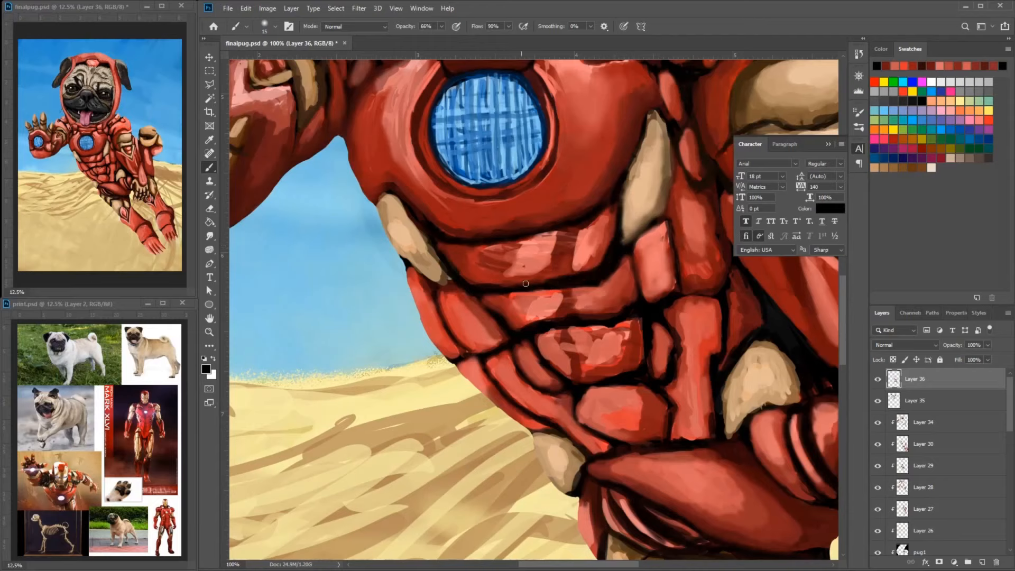
{"action": "left_click", "coordinate": [608, 288], "text": "alt"}
{"action": "left_click_drag", "start_coordinate": [593, 290], "coordinate": [617, 269]}
{"action": "left_click_drag", "start_coordinate": [575, 289], "coordinate": [629, 251]}
{"action": "left_click", "coordinate": [450, 284], "text": "alt"}
{"action": "left_click_drag", "start_coordinate": [449, 283], "coordinate": [494, 322]}
{"action": "mouse_move", "coordinate": [504, 334]}
{"action": "left_mouse_down"}
{"action": "mouse_move", "coordinate": [467, 310]}
{"action": "mouse_move", "coordinate": [503, 323]}
{"action": "left_mouse_up"}
{"action": "left_click", "coordinate": [489, 302], "text": "alt"}
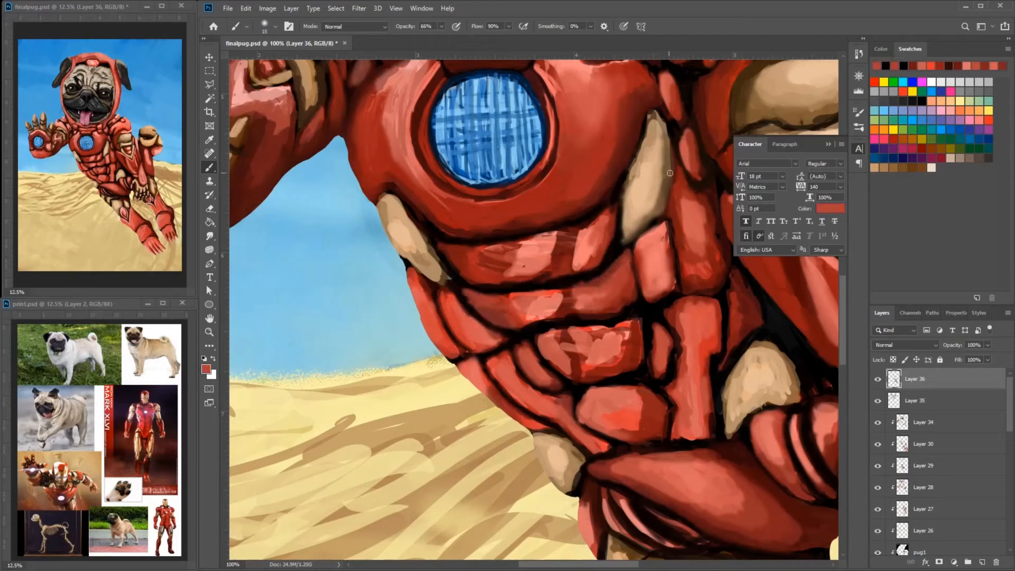
- Reshape the narrow plate beneath the tan chest fin with muted red strokes and black seams
{"action": "left_click", "coordinate": [630, 248], "text": "alt"}
{"action": "mouse_move", "coordinate": [627, 253]}
{"action": "left_mouse_down"}
{"action": "mouse_move", "coordinate": [613, 312]}
{"action": "mouse_move", "coordinate": [663, 231]}
{"action": "mouse_move", "coordinate": [630, 255]}
{"action": "left_mouse_up"}
{"action": "left_click", "coordinate": [642, 261], "text": "alt"}
{"action": "left_click_drag", "start_coordinate": [637, 263], "coordinate": [631, 286]}
{"action": "left_click", "coordinate": [684, 247], "text": "alt"}
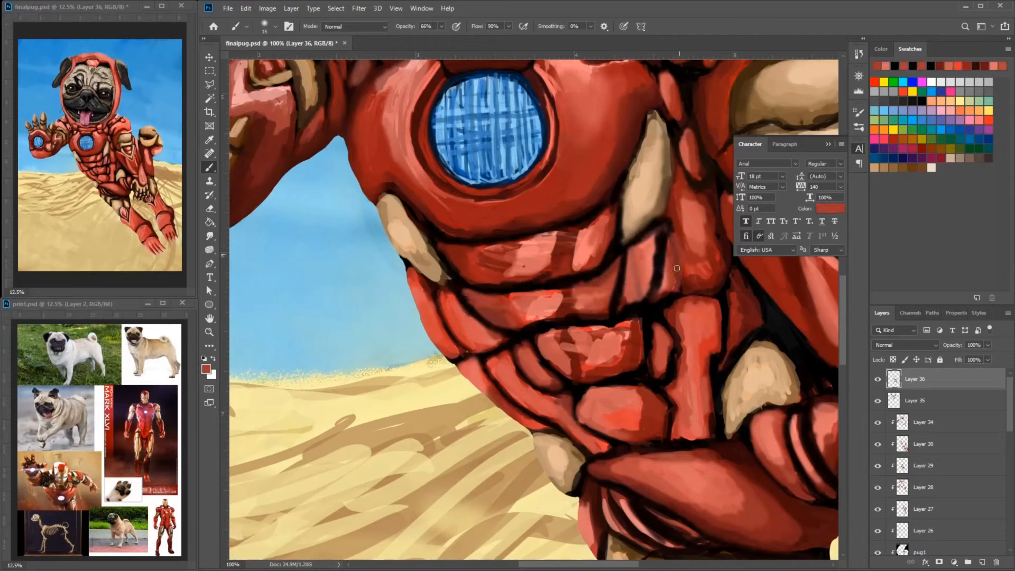
- Darken the side torso plate behind the tan chest fin with dark red and near-black strokes
{"action": "left_click_drag", "start_coordinate": [678, 99], "coordinate": [643, 194]}
{"action": "left_click_drag", "start_coordinate": [663, 308], "coordinate": [651, 394]}
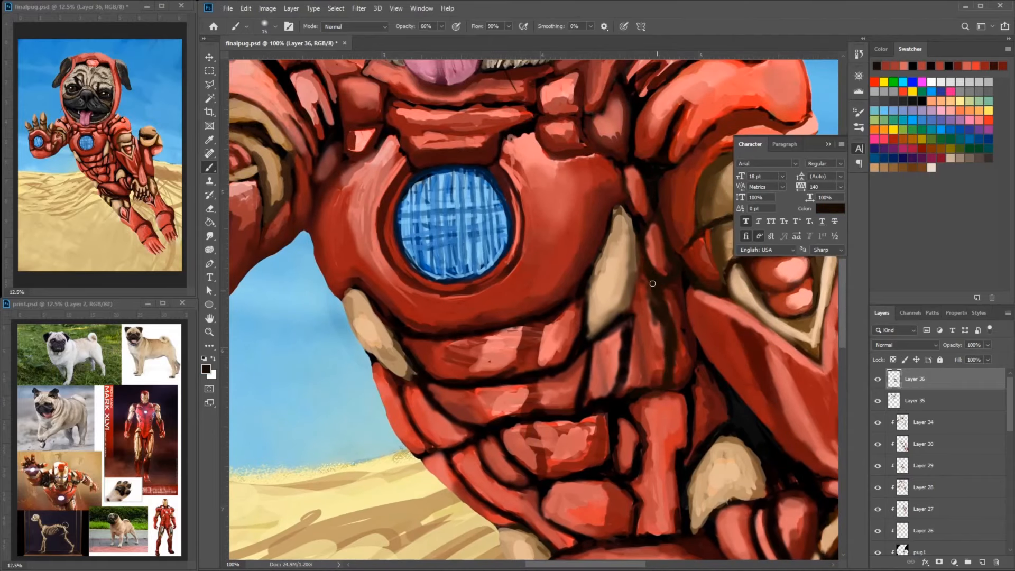
{"action": "left_click", "coordinate": [650, 280], "text": "alt"}
{"action": "mouse_move", "coordinate": [653, 280]}
{"action": "left_mouse_down"}
{"action": "mouse_move", "coordinate": [632, 388]}
{"action": "mouse_move", "coordinate": [648, 275]}
{"action": "mouse_move", "coordinate": [660, 311]}
{"action": "left_mouse_up"}
{"action": "left_click_drag", "start_coordinate": [632, 346], "coordinate": [634, 319]}
{"action": "left_click_drag", "start_coordinate": [666, 314], "coordinate": [659, 286]}
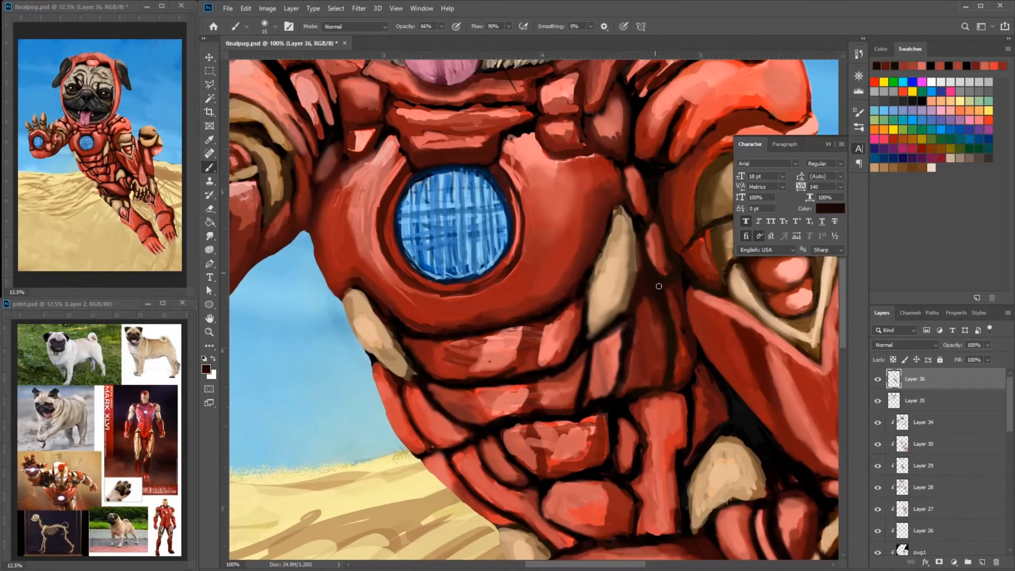
{"action": "mouse_move", "coordinate": [701, 359]}
{"action": "left_mouse_down"}
{"action": "mouse_move", "coordinate": [628, 363]}
{"action": "mouse_move", "coordinate": [688, 324]}
{"action": "left_mouse_up"}
{"action": "left_click", "coordinate": [584, 330], "text": "alt"}
{"action": "mouse_move", "coordinate": [590, 325]}
{"action": "left_mouse_down"}
{"action": "mouse_move", "coordinate": [581, 365]}
{"action": "mouse_move", "coordinate": [572, 274]}
{"action": "mouse_move", "coordinate": [585, 237]}
{"action": "left_mouse_up"}
- Smooth the lower oval belly plate with muted red shading and reinforce the surrounding dark seams
{"action": "left_click", "coordinate": [486, 324], "text": "alt"}
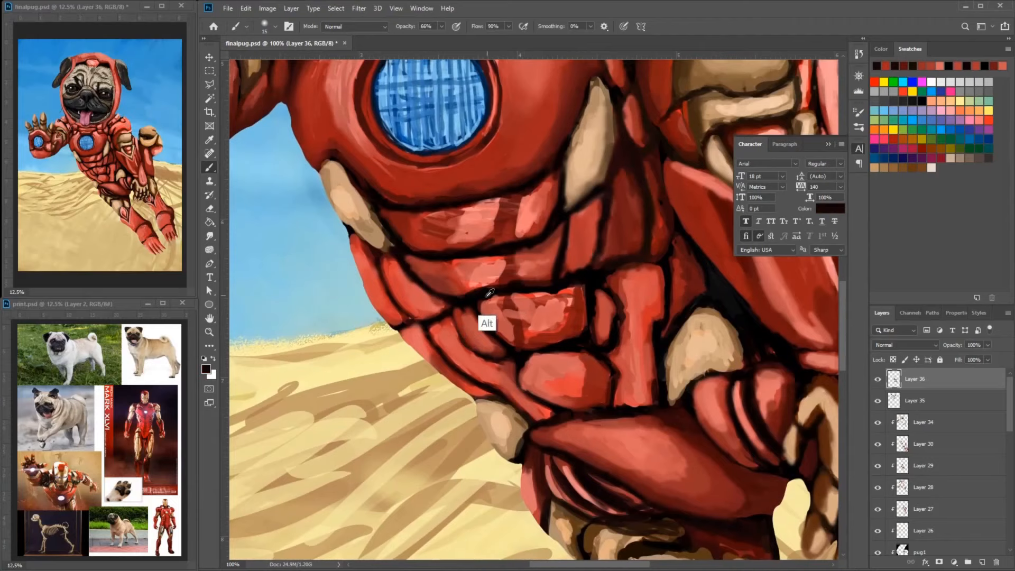
{"action": "left_click_drag", "start_coordinate": [409, 257], "coordinate": [459, 295]}
{"action": "left_click_drag", "start_coordinate": [449, 319], "coordinate": [550, 404]}
{"action": "mouse_move", "coordinate": [598, 362]}
{"action": "left_mouse_down"}
{"action": "mouse_move", "coordinate": [608, 405]}
{"action": "mouse_move", "coordinate": [544, 404]}
{"action": "mouse_move", "coordinate": [607, 368]}
{"action": "left_mouse_up"}
{"action": "left_click", "coordinate": [588, 385], "text": "alt"}
{"action": "mouse_move", "coordinate": [499, 388]}
{"action": "left_mouse_down"}
{"action": "mouse_move", "coordinate": [554, 410]}
{"action": "mouse_move", "coordinate": [541, 422]}
{"action": "left_mouse_up"}
{"action": "left_click", "coordinate": [529, 420], "text": "alt"}
{"action": "left_click_drag", "start_coordinate": [518, 373], "coordinate": [467, 386]}
{"action": "left_click", "coordinate": [534, 402], "text": "alt"}
{"action": "mouse_move", "coordinate": [529, 386]}
{"action": "left_mouse_down"}
{"action": "mouse_move", "coordinate": [521, 412]}
{"action": "mouse_move", "coordinate": [559, 404]}
{"action": "left_mouse_up"}
{"action": "left_click_drag", "start_coordinate": [532, 391], "coordinate": [478, 407]}
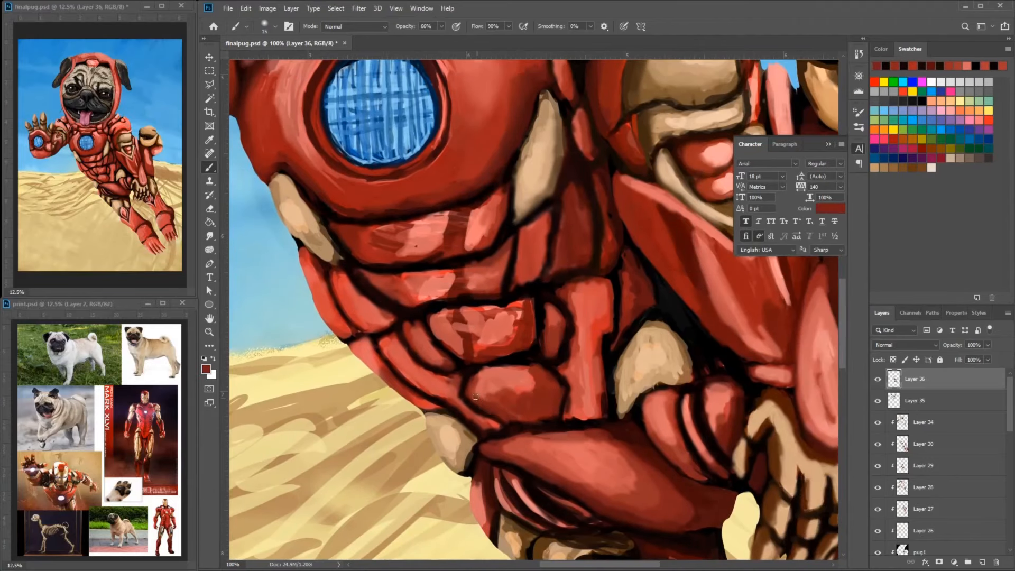
{"action": "mouse_move", "coordinate": [531, 372]}
{"action": "left_mouse_down"}
{"action": "mouse_move", "coordinate": [475, 390]}
{"action": "mouse_move", "coordinate": [489, 375]}
{"action": "mouse_move", "coordinate": [513, 384]}
{"action": "left_mouse_up"}
{"action": "left_click", "coordinate": [508, 376], "text": "alt"}
- Tone down the central belly plate's bright patches with red and round its upper corners with dark strokes
{"action": "left_click", "coordinate": [543, 323], "text": "alt"}
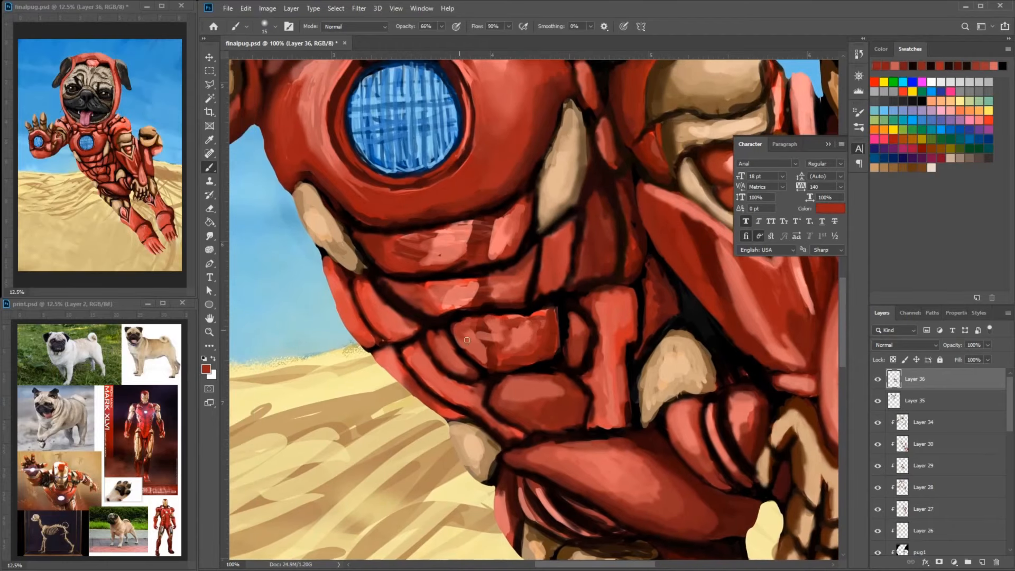
{"action": "left_click_drag", "start_coordinate": [466, 340], "coordinate": [478, 351]}
{"action": "left_click", "coordinate": [538, 302], "text": "alt"}
{"action": "left_click_drag", "start_coordinate": [547, 312], "coordinate": [515, 316]}
{"action": "left_click", "coordinate": [538, 322], "text": "alt"}
{"action": "left_click", "coordinate": [560, 298], "text": "alt"}
{"action": "mouse_move", "coordinate": [440, 333]}
{"action": "left_mouse_down"}
{"action": "mouse_move", "coordinate": [474, 369]}
{"action": "mouse_move", "coordinate": [418, 346]}
{"action": "mouse_move", "coordinate": [454, 355]}
{"action": "left_mouse_up"}
{"action": "left_click", "coordinate": [439, 325], "text": "alt"}
{"action": "left_click", "coordinate": [459, 365], "text": "alt"}
{"action": "left_click", "coordinate": [564, 312], "text": "alt"}
- Shade both ends of the central belly plate and redraw the seams of the adjoining flank plate
{"action": "left_click_drag", "start_coordinate": [553, 308], "coordinate": [558, 349]}
{"action": "mouse_move", "coordinate": [443, 319]}
{"action": "left_mouse_down"}
{"action": "mouse_move", "coordinate": [440, 350]}
{"action": "mouse_move", "coordinate": [475, 373]}
{"action": "mouse_move", "coordinate": [438, 370]}
{"action": "left_mouse_up"}
{"action": "left_click", "coordinate": [455, 338], "text": "alt"}
{"action": "left_click", "coordinate": [436, 239], "text": "alt"}
{"action": "left_click", "coordinate": [439, 347], "text": "alt"}
{"action": "left_click_drag", "start_coordinate": [458, 378], "coordinate": [416, 346]}
{"action": "left_click_drag", "start_coordinate": [448, 337], "coordinate": [477, 363]}
{"action": "left_click_drag", "start_coordinate": [550, 338], "coordinate": [531, 312]}
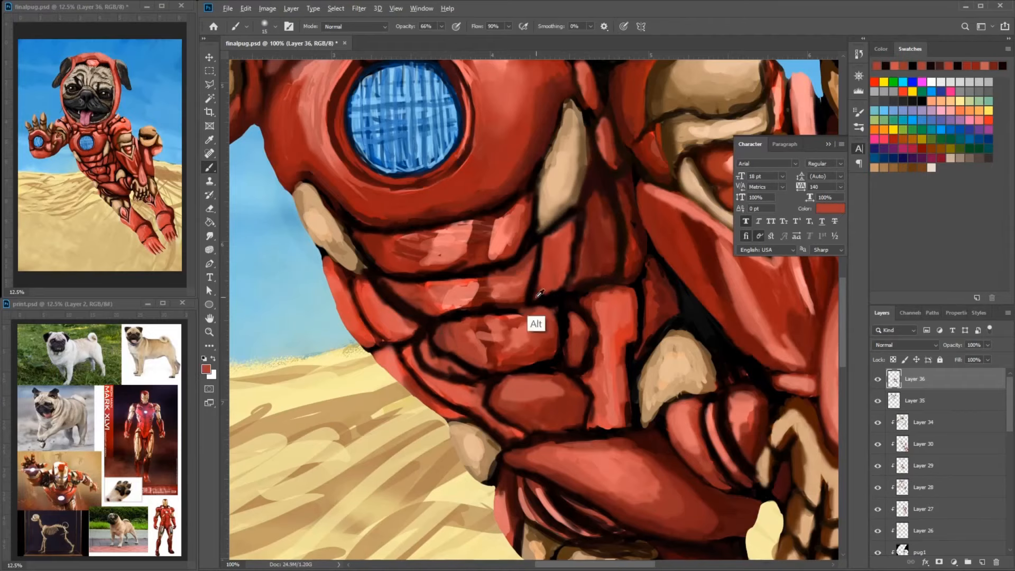
- Clean up the dark seams around the central belly plate and the neighboring flank plates
{"action": "left_click", "coordinate": [535, 297], "text": "alt"}
{"action": "mouse_move", "coordinate": [448, 327]}
{"action": "left_mouse_down"}
{"action": "mouse_move", "coordinate": [438, 351]}
{"action": "mouse_move", "coordinate": [411, 336]}
{"action": "mouse_move", "coordinate": [420, 379]}
{"action": "left_mouse_up"}
{"action": "left_click", "coordinate": [562, 350], "text": "alt"}
{"action": "left_click", "coordinate": [372, 331], "text": "alt"}
{"action": "left_click_drag", "start_coordinate": [596, 325], "coordinate": [560, 312]}
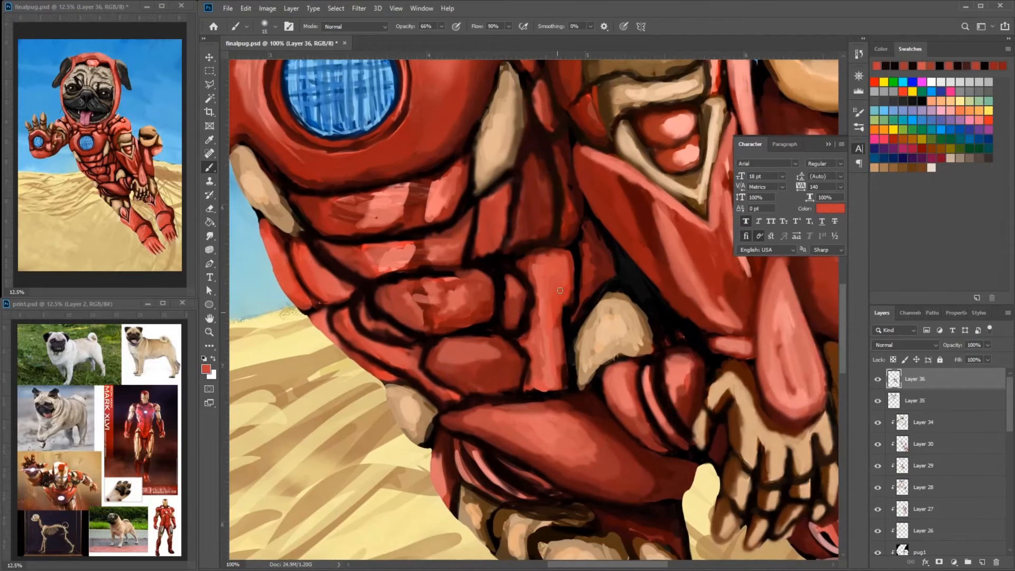
- Blend the vertical abdomen plate's highlight with red strokes and touch up the lower flank plates
{"action": "left_click_drag", "start_coordinate": [573, 252], "coordinate": [570, 307]}
{"action": "left_click", "coordinate": [338, 312], "text": "alt"}
{"action": "left_click_drag", "start_coordinate": [323, 304], "coordinate": [355, 321]}
{"action": "left_click_drag", "start_coordinate": [344, 339], "coordinate": [407, 371]}
{"action": "left_click_drag", "start_coordinate": [573, 319], "coordinate": [576, 300]}
{"action": "left_click", "coordinate": [524, 365], "text": "alt"}
{"action": "left_click_drag", "start_coordinate": [532, 342], "coordinate": [531, 372]}
{"action": "left_click_drag", "start_coordinate": [558, 360], "coordinate": [570, 232]}
{"action": "left_click_drag", "start_coordinate": [535, 232], "coordinate": [527, 333]}
- Blend the flank plates and the edges of the lower oval plate with dark red strokes
{"action": "mouse_move", "coordinate": [409, 353]}
{"action": "left_mouse_down"}
{"action": "mouse_move", "coordinate": [483, 342]}
{"action": "mouse_move", "coordinate": [439, 281]}
{"action": "left_mouse_up"}
{"action": "left_click", "coordinate": [465, 327], "text": "alt"}
{"action": "left_click", "coordinate": [456, 303], "text": "alt"}
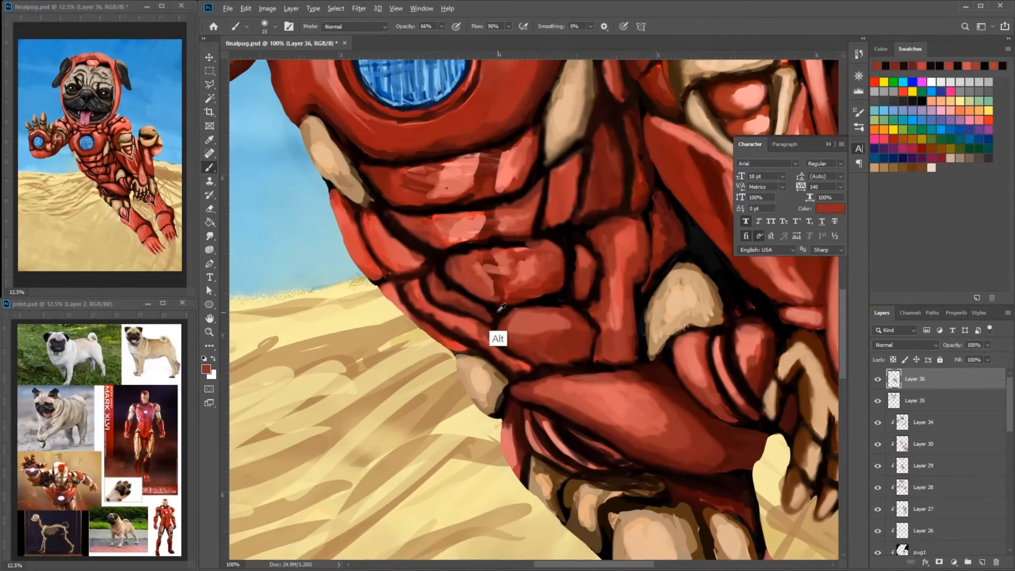
{"action": "left_click", "coordinate": [492, 342], "text": "alt"}
{"action": "left_click_drag", "start_coordinate": [491, 339], "coordinate": [512, 334]}
{"action": "left_click", "coordinate": [457, 319], "text": "alt"}
{"action": "left_click_drag", "start_coordinate": [459, 278], "coordinate": [476, 293]}
- Add red highlights to the narrow plate beside the vertical abdomen plate and refine the seams above the central plate
{"action": "left_click", "coordinate": [606, 313], "text": "alt"}
{"action": "left_click", "coordinate": [606, 264], "text": "alt"}
{"action": "left_click_drag", "start_coordinate": [613, 247], "coordinate": [608, 291]}
{"action": "left_click_drag", "start_coordinate": [588, 230], "coordinate": [605, 251]}
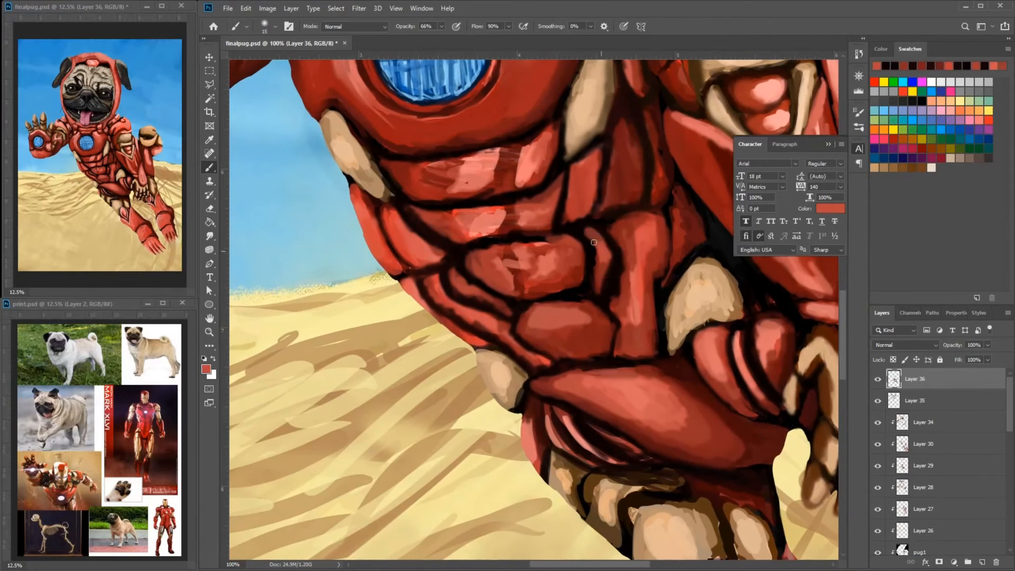
{"action": "left_click", "coordinate": [442, 251], "text": "alt"}
{"action": "left_click_drag", "start_coordinate": [429, 251], "coordinate": [446, 263]}
{"action": "mouse_move", "coordinate": [563, 218]}
{"action": "left_mouse_down"}
{"action": "mouse_move", "coordinate": [581, 219]}
{"action": "mouse_move", "coordinate": [493, 234]}
{"action": "left_mouse_up"}
{"action": "left_click", "coordinate": [573, 210], "text": "alt"}
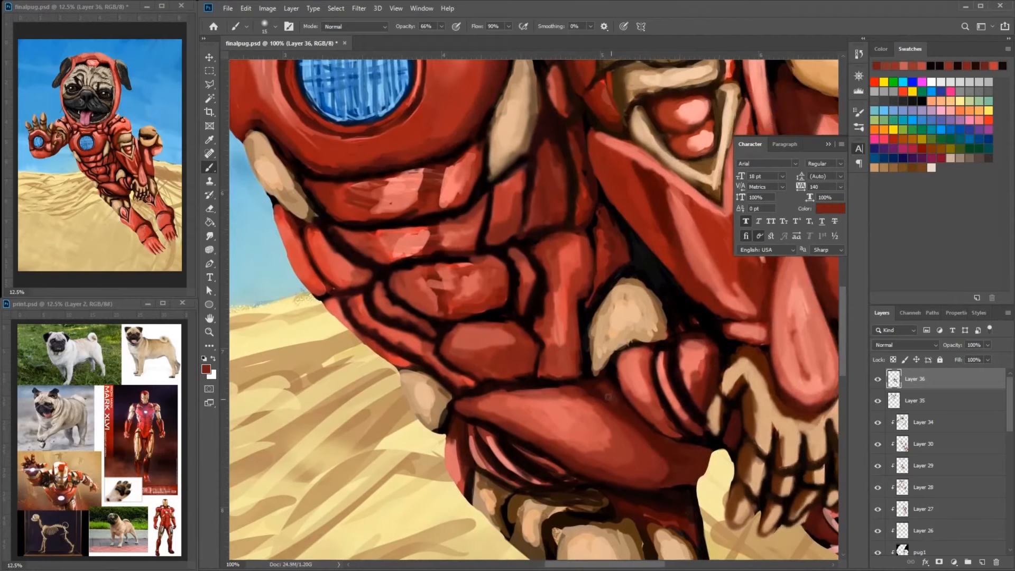
- Shade the large thigh plate's upper edge and the top of the adjacent curved plate with dark red
{"action": "left_click", "coordinate": [611, 391], "text": "alt"}
{"action": "left_click_drag", "start_coordinate": [679, 434], "coordinate": [646, 359]}
{"action": "left_click_drag", "start_coordinate": [651, 370], "coordinate": [622, 355]}
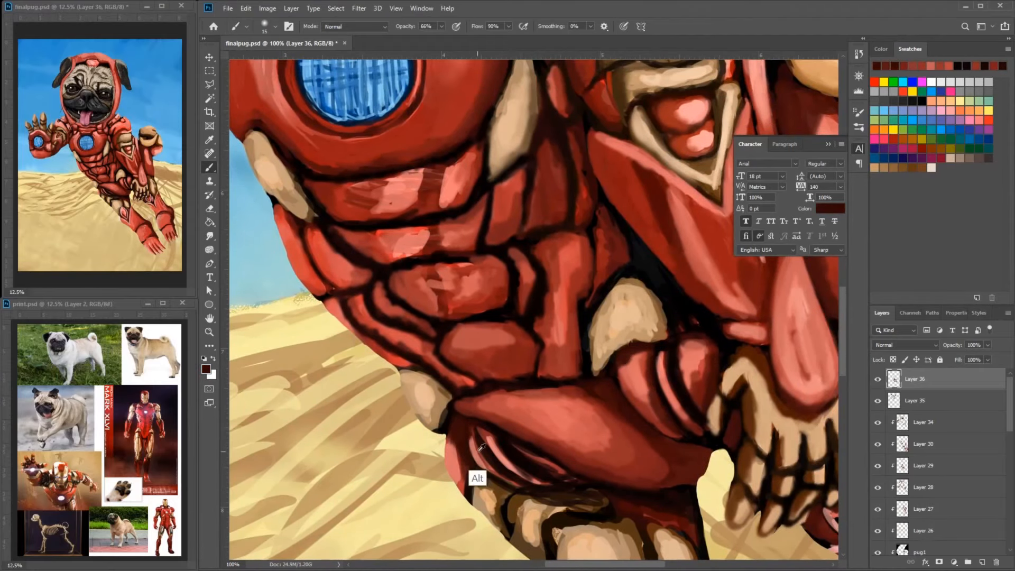
- Cover the outermost light stripes beneath the large thigh plate with dark red and muted red strokes
{"action": "left_click_drag", "start_coordinate": [472, 455], "coordinate": [487, 484]}
{"action": "left_click", "coordinate": [455, 451], "text": "alt"}
{"action": "mouse_move", "coordinate": [458, 426]}
{"action": "left_mouse_down"}
{"action": "mouse_move", "coordinate": [473, 457]}
{"action": "mouse_move", "coordinate": [511, 475]}
{"action": "mouse_move", "coordinate": [479, 466]}
{"action": "mouse_move", "coordinate": [517, 482]}
{"action": "left_mouse_up"}
{"action": "left_click", "coordinate": [468, 429], "text": "alt"}
{"action": "left_click", "coordinate": [483, 432], "text": "alt"}
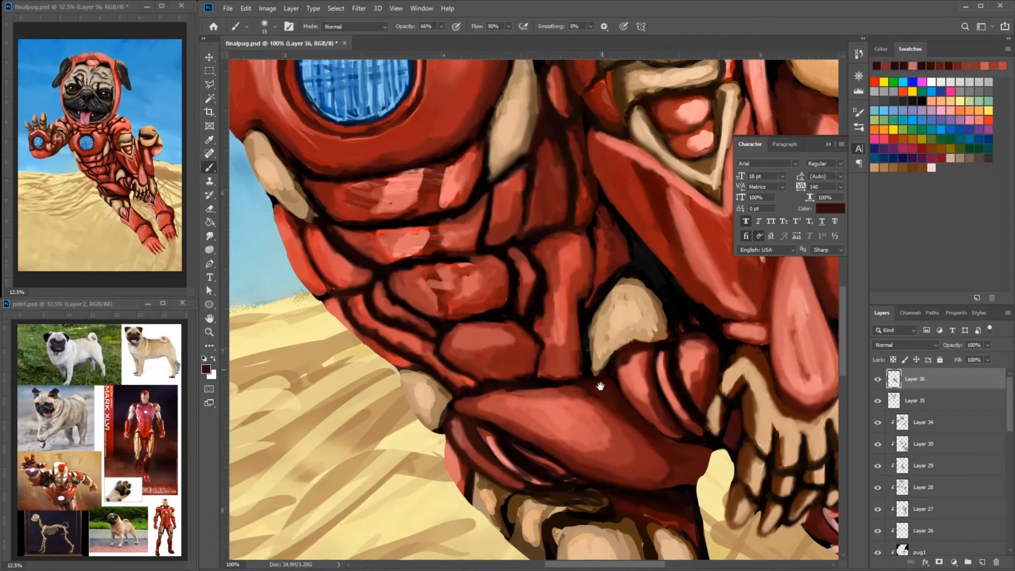
- Outline the outer edge of the striped plates beneath the large thigh plate in black
{"action": "left_click_drag", "start_coordinate": [600, 387], "coordinate": [521, 308]}
{"action": "left_click", "coordinate": [449, 355], "text": "alt"}
{"action": "mouse_move", "coordinate": [426, 361]}
{"action": "left_mouse_down"}
{"action": "mouse_move", "coordinate": [478, 399]}
{"action": "mouse_move", "coordinate": [538, 310]}
{"action": "left_mouse_up"}
{"action": "left_click", "coordinate": [436, 391], "text": "alt"}
{"action": "mouse_move", "coordinate": [440, 264]}
{"action": "left_mouse_down"}
{"action": "mouse_move", "coordinate": [461, 310]}
{"action": "mouse_move", "coordinate": [434, 288]}
{"action": "left_mouse_up"}
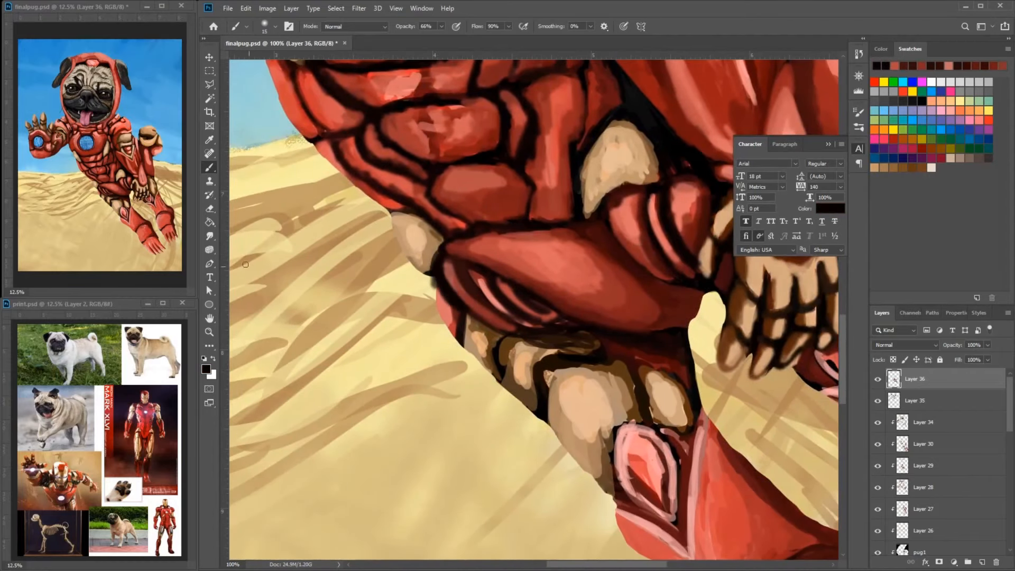
- Erase the stray dark paint outside the hip's outer contour
{"action": "key", "text": "e"}
{"action": "right_click", "coordinate": [429, 290]}
{"action": "left_click_drag", "start_coordinate": [487, 325], "coordinate": [517, 313]}
{"action": "left_click_drag", "start_coordinate": [432, 278], "coordinate": [434, 290]}
- Cover the pale teardrop-shaped forearm plate above the dangling paw with darker red, heaviest along its inner side
{"action": "mouse_move", "coordinate": [662, 256]}
{"action": "left_mouse_down"}
{"action": "mouse_move", "coordinate": [546, 350]}
{"action": "mouse_move", "coordinate": [474, 373]}
{"action": "left_mouse_up"}
{"action": "key", "text": "b"}
{"action": "left_click", "coordinate": [586, 235], "text": "alt"}
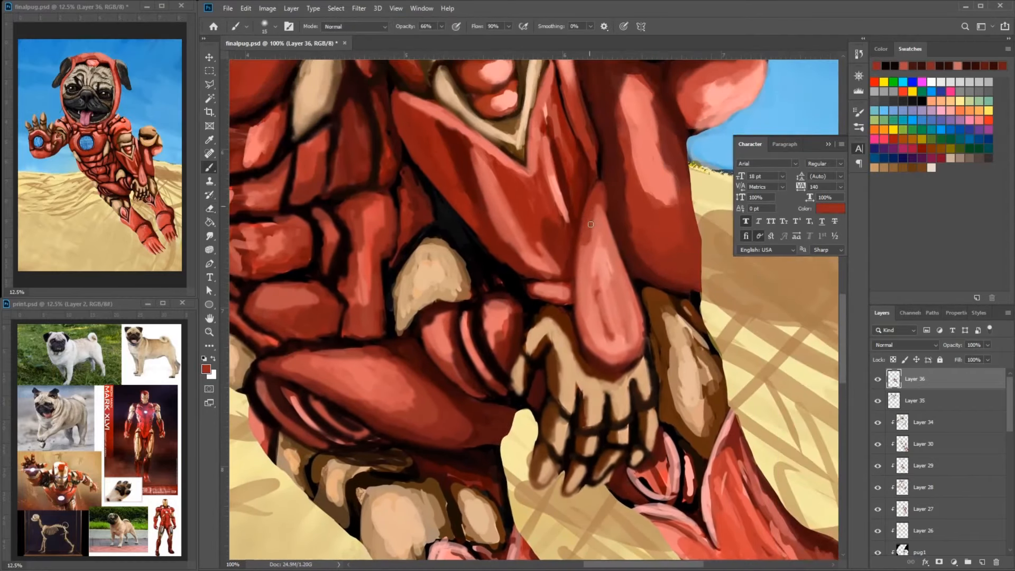
{"action": "left_click_drag", "start_coordinate": [590, 224], "coordinate": [596, 351]}
{"action": "left_click", "coordinate": [206, 369]}
{"action": "left_click", "coordinate": [465, 173]}
{"action": "left_click", "coordinate": [616, 120]}
{"action": "right_click", "coordinate": [619, 294]}
{"action": "left_click_drag", "start_coordinate": [665, 321], "coordinate": [677, 299]}
{"action": "left_click_drag", "start_coordinate": [600, 220], "coordinate": [596, 305]}
{"action": "left_click_drag", "start_coordinate": [597, 262], "coordinate": [596, 302]}
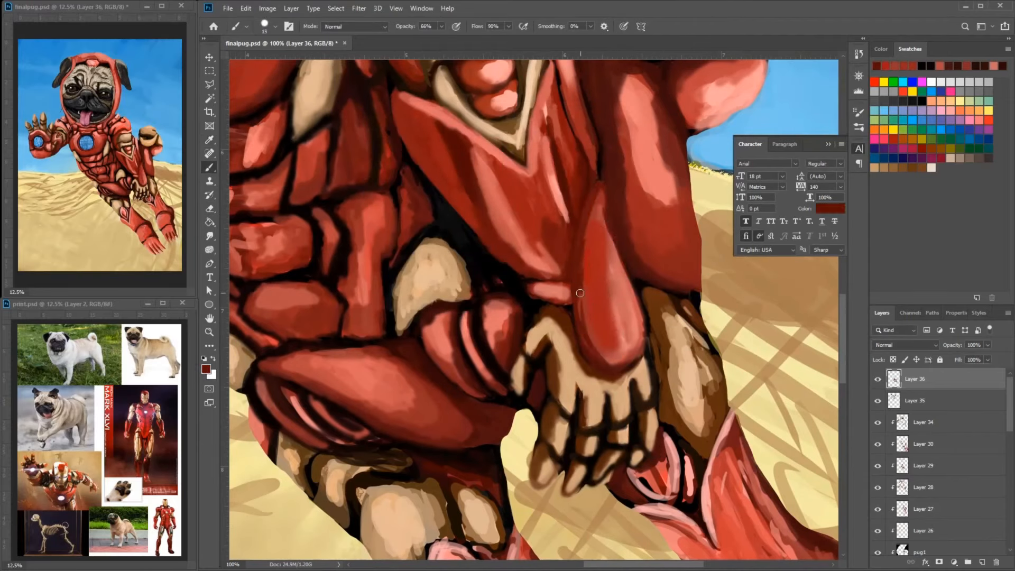
{"action": "left_click_drag", "start_coordinate": [580, 293], "coordinate": [594, 348]}
{"action": "left_click", "coordinate": [588, 311], "text": "alt"}
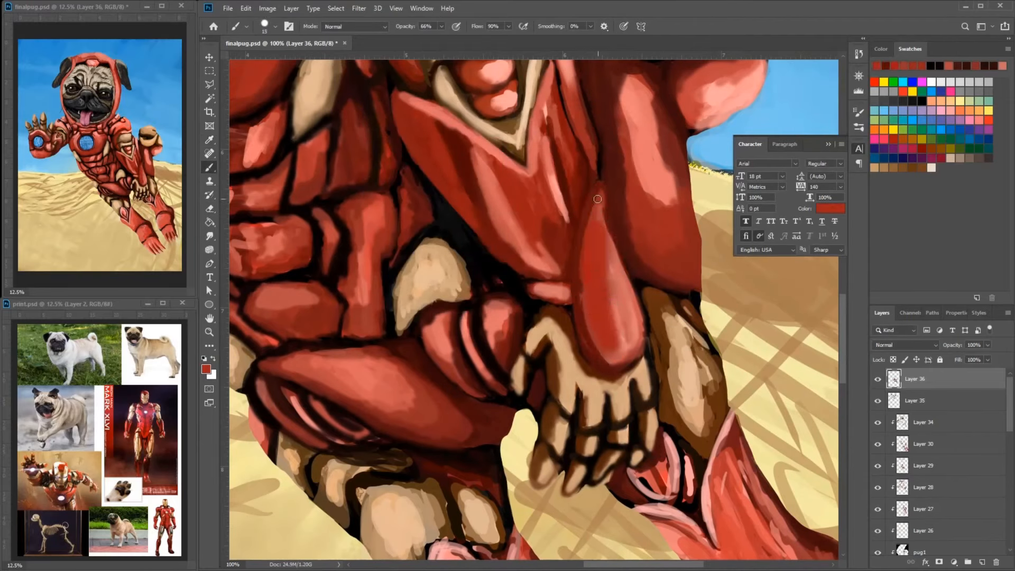
- Paint red and pink streaks down the length of the teardrop-shaped forearm plate
{"action": "left_click_drag", "start_coordinate": [602, 209], "coordinate": [623, 272]}
{"action": "mouse_move", "coordinate": [616, 267]}
{"action": "left_mouse_down"}
{"action": "mouse_move", "coordinate": [626, 333]}
{"action": "mouse_move", "coordinate": [638, 339]}
{"action": "left_mouse_up"}
{"action": "left_click", "coordinate": [628, 346], "text": "alt"}
{"action": "left_click_drag", "start_coordinate": [606, 239], "coordinate": [632, 329]}
{"action": "left_click_drag", "start_coordinate": [600, 257], "coordinate": [610, 356]}
{"action": "left_click", "coordinate": [602, 341], "text": "alt"}
{"action": "left_click_drag", "start_coordinate": [584, 253], "coordinate": [590, 343]}
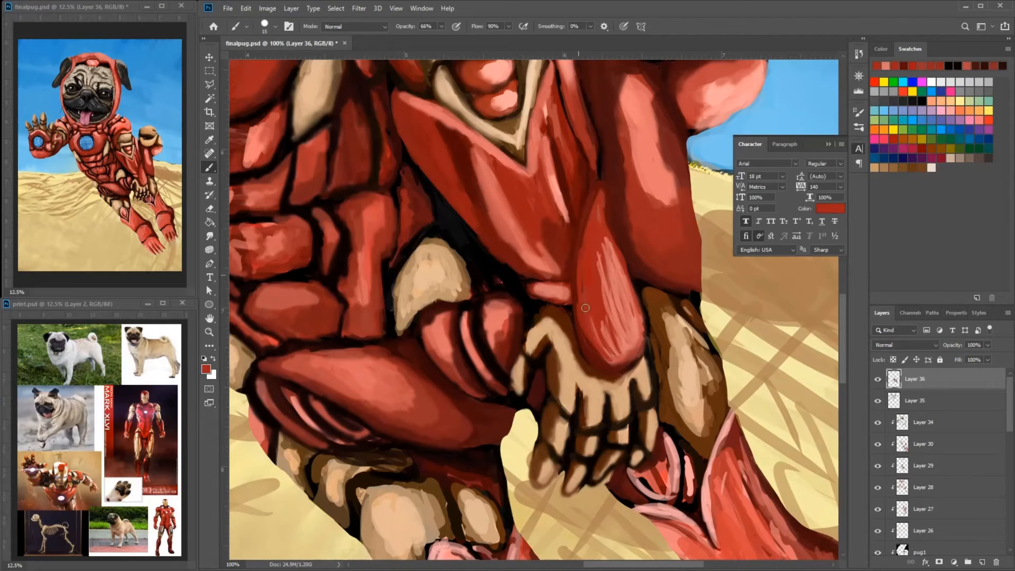
- Darken the inner edge of the teardrop-shaped forearm plate and add light pink streaks to its highlight
{"action": "left_click", "coordinate": [594, 211], "text": "alt"}
{"action": "mouse_move", "coordinate": [603, 192]}
{"action": "left_mouse_down"}
{"action": "mouse_move", "coordinate": [581, 335]}
{"action": "mouse_move", "coordinate": [638, 350]}
{"action": "mouse_move", "coordinate": [638, 334]}
{"action": "left_mouse_up"}
{"action": "left_click", "coordinate": [627, 336], "text": "alt"}
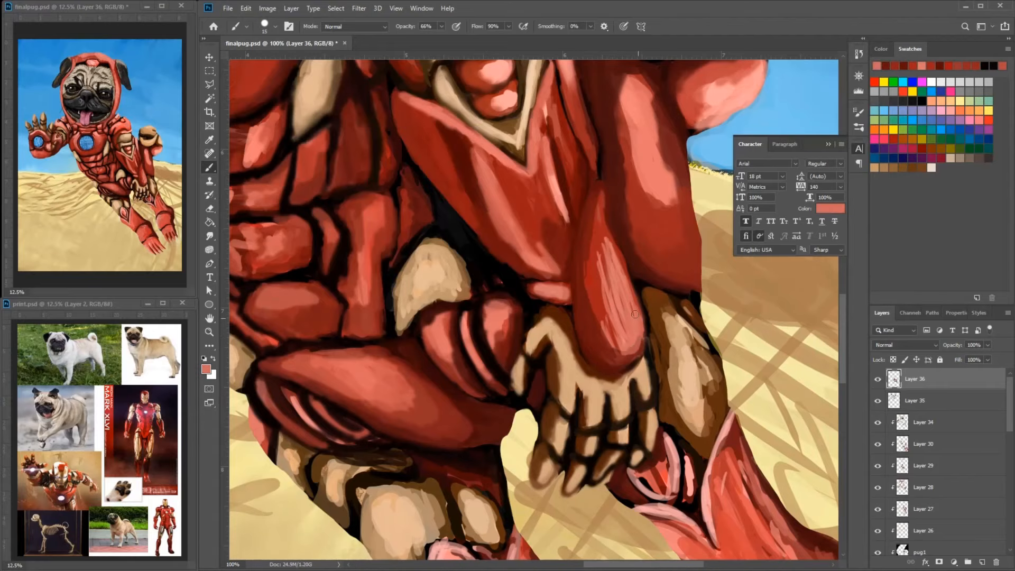
{"action": "left_click", "coordinate": [593, 312], "text": "alt"}
{"action": "left_click_drag", "start_coordinate": [596, 294], "coordinate": [617, 335]}
- Blend the highlight on the large forearm plate behind the teardrop-shaped plate with streaky red strokes
{"action": "left_click_drag", "start_coordinate": [649, 182], "coordinate": [645, 288]}
{"action": "left_click", "coordinate": [653, 294], "text": "alt"}
{"action": "left_click_drag", "start_coordinate": [653, 301], "coordinate": [670, 325]}
{"action": "left_click_drag", "start_coordinate": [656, 238], "coordinate": [674, 305]}
{"action": "mouse_move", "coordinate": [653, 225]}
{"action": "left_mouse_down"}
{"action": "mouse_move", "coordinate": [665, 264]}
{"action": "mouse_move", "coordinate": [641, 272]}
{"action": "left_mouse_up"}
{"action": "left_click", "coordinate": [616, 302], "text": "alt"}
{"action": "left_click_drag", "start_coordinate": [588, 191], "coordinate": [596, 263]}
{"action": "left_click_drag", "start_coordinate": [581, 174], "coordinate": [588, 217]}
{"action": "left_click_drag", "start_coordinate": [612, 264], "coordinate": [630, 316]}
- Soften the pale highlights on the long arm plates above the teardrop-shaped plate with red strokes
{"action": "mouse_move", "coordinate": [629, 254]}
{"action": "left_mouse_down"}
{"action": "mouse_move", "coordinate": [653, 320]}
{"action": "mouse_move", "coordinate": [599, 181]}
{"action": "mouse_move", "coordinate": [629, 207]}
{"action": "left_mouse_up"}
{"action": "left_click", "coordinate": [584, 161], "text": "alt"}
{"action": "left_click_drag", "start_coordinate": [593, 161], "coordinate": [564, 250]}
{"action": "left_click", "coordinate": [535, 212], "text": "alt"}
{"action": "mouse_move", "coordinate": [536, 215]}
{"action": "left_mouse_down"}
{"action": "mouse_move", "coordinate": [587, 246]}
{"action": "mouse_move", "coordinate": [542, 223]}
{"action": "mouse_move", "coordinate": [629, 241]}
{"action": "left_mouse_up"}
{"action": "left_click", "coordinate": [577, 224], "text": "alt"}
{"action": "mouse_move", "coordinate": [602, 240]}
{"action": "left_mouse_down"}
{"action": "mouse_move", "coordinate": [647, 219]}
{"action": "mouse_move", "coordinate": [658, 193]}
{"action": "left_mouse_up"}
{"action": "left_click_drag", "start_coordinate": [542, 199], "coordinate": [599, 243]}
- Tone down the pale highlights on the abdominal plates below the chest light with dark red strokes
{"action": "left_click_drag", "start_coordinate": [497, 265], "coordinate": [719, 280]}
{"action": "left_click", "coordinate": [436, 360], "text": "alt"}
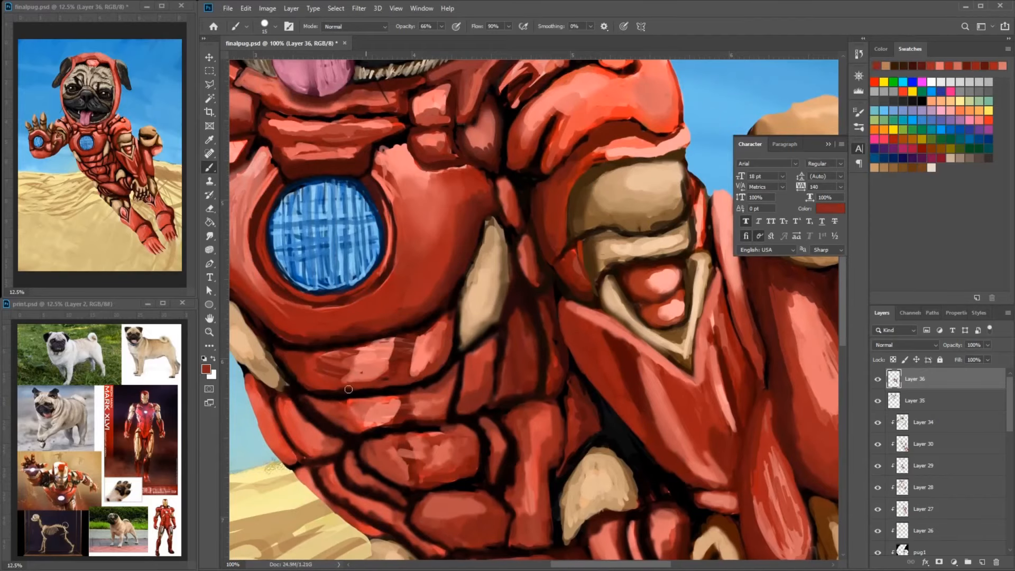
{"action": "mouse_move", "coordinate": [345, 394]}
{"action": "left_mouse_down"}
{"action": "mouse_move", "coordinate": [367, 335]}
{"action": "mouse_move", "coordinate": [363, 385]}
{"action": "mouse_move", "coordinate": [410, 425]}
{"action": "left_mouse_up"}
{"action": "left_click", "coordinate": [364, 383], "text": "alt"}
{"action": "mouse_move", "coordinate": [357, 408]}
{"action": "left_mouse_down"}
{"action": "mouse_move", "coordinate": [364, 429]}
{"action": "mouse_move", "coordinate": [412, 406]}
{"action": "left_mouse_up"}
{"action": "left_click", "coordinate": [362, 427], "text": "alt"}
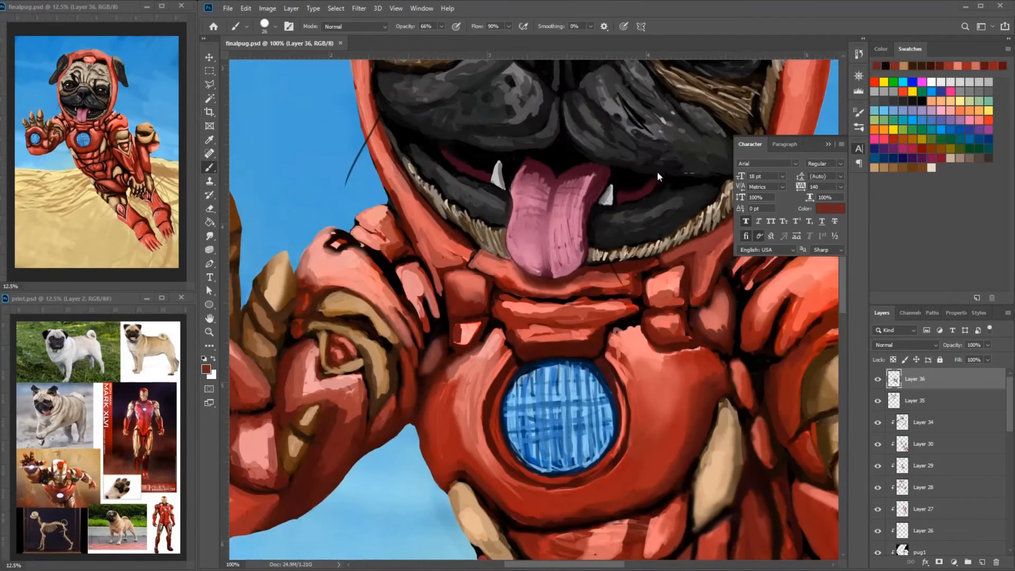
- Paint dark grey strokes over the muzzle half on the shoulder-plate arm's side of the nose
{"action": "left_click", "coordinate": [603, 157], "text": "alt"}
{"action": "left_click_drag", "start_coordinate": [607, 164], "coordinate": [577, 238]}
{"action": "left_click", "coordinate": [659, 206], "text": "alt"}
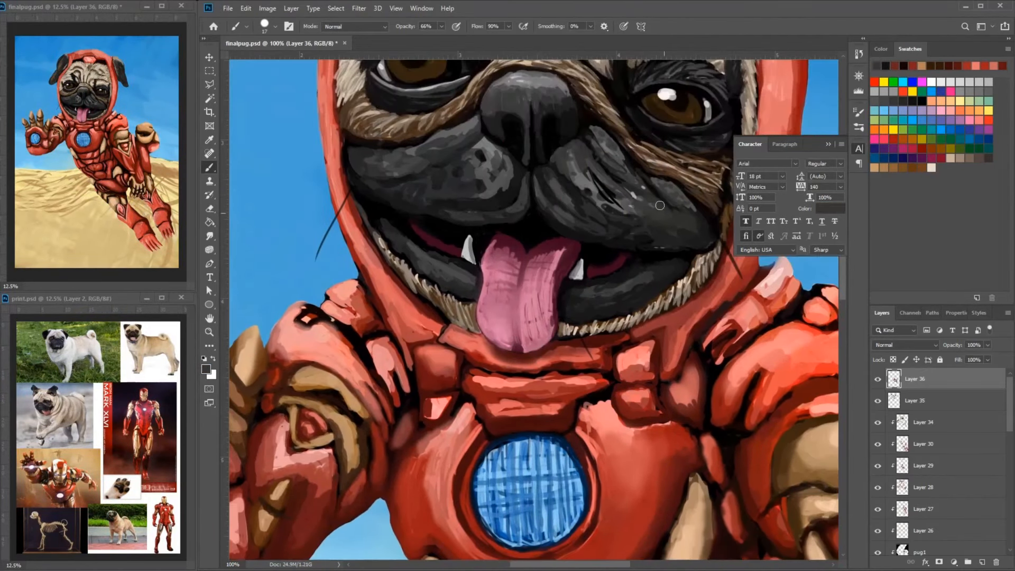
{"action": "left_click", "coordinate": [206, 369]}
{"action": "left_click", "coordinate": [381, 253]}
{"action": "left_click", "coordinate": [613, 132]}
{"action": "left_click_drag", "start_coordinate": [686, 227], "coordinate": [686, 207]}
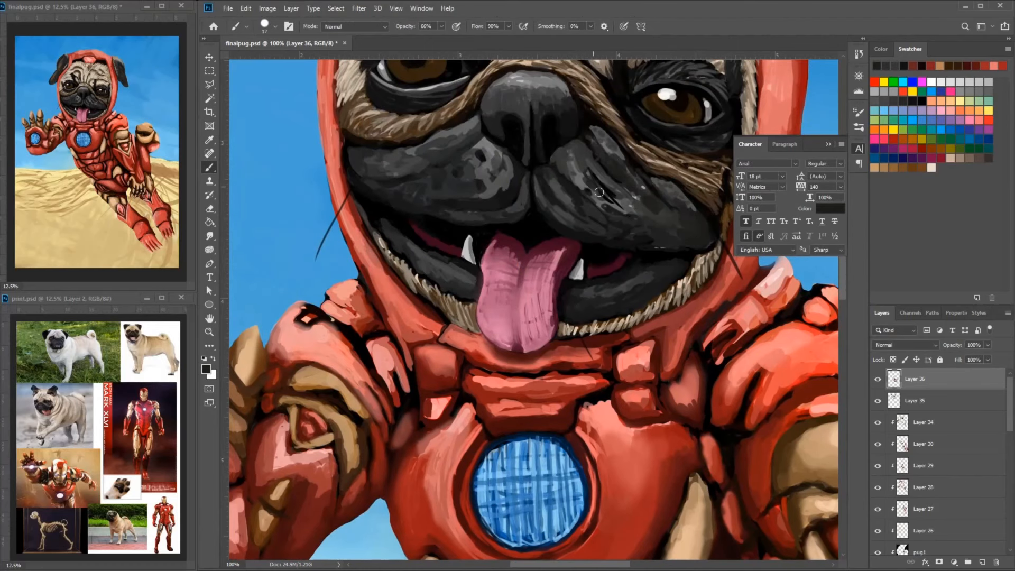
- Dab grey and dark spots over both halves of the muzzle to texture the short fur
{"action": "mouse_move", "coordinate": [575, 172]}
{"action": "left_mouse_down"}
{"action": "mouse_move", "coordinate": [649, 223]}
{"action": "mouse_move", "coordinate": [682, 211]}
{"action": "mouse_move", "coordinate": [542, 186]}
{"action": "left_mouse_up"}
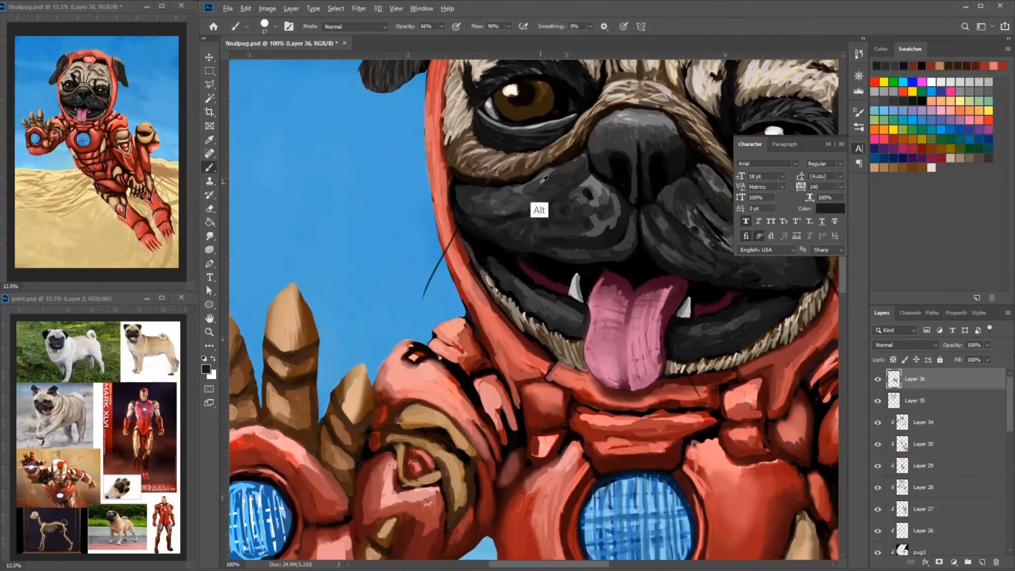
{"action": "left_click", "coordinate": [536, 212], "text": "alt"}
{"action": "left_click", "coordinate": [206, 369]}
{"action": "left_click", "coordinate": [370, 223]}
{"action": "left_click", "coordinate": [607, 130]}
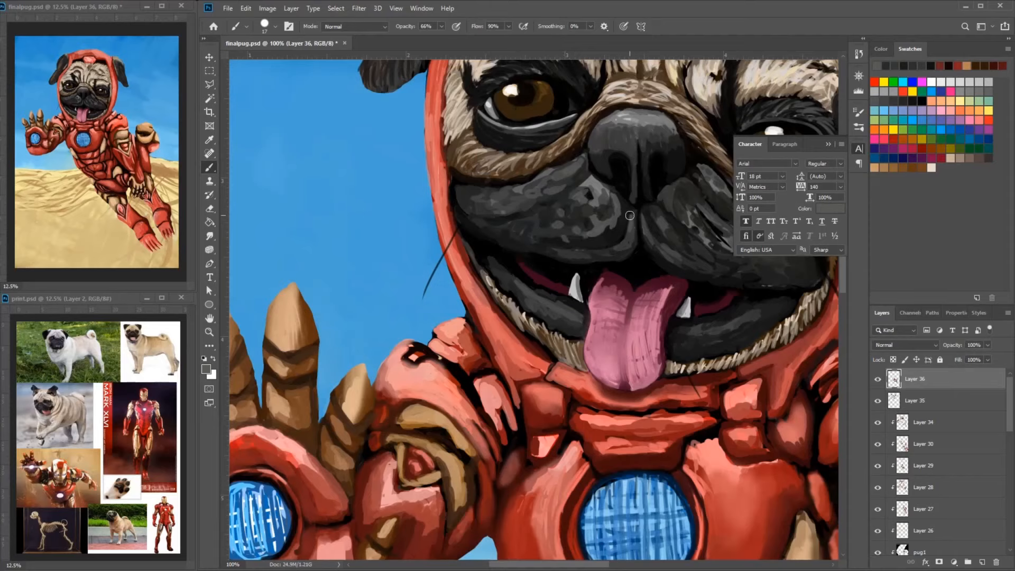
{"action": "left_click", "coordinate": [828, 144]}
{"action": "left_click", "coordinate": [722, 206], "text": "alt"}
{"action": "mouse_move", "coordinate": [729, 214]}
{"action": "left_mouse_down"}
{"action": "mouse_move", "coordinate": [634, 176]}
{"action": "mouse_move", "coordinate": [629, 212]}
{"action": "left_mouse_up"}
{"action": "left_click", "coordinate": [651, 218], "text": "alt"}
{"action": "left_click_drag", "start_coordinate": [698, 214], "coordinate": [793, 258]}
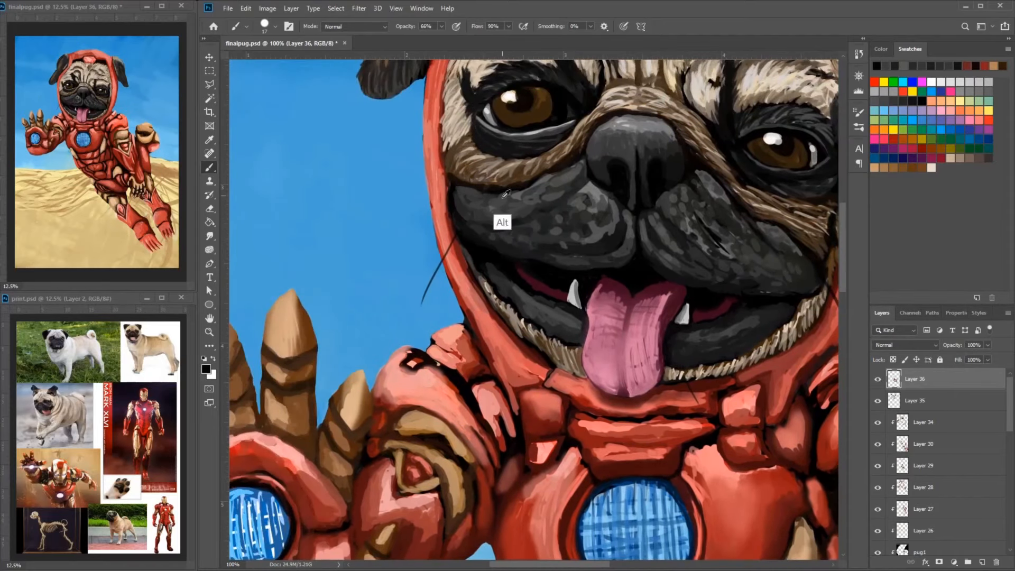
- Refine the border between the brown cheek fur and the muzzle with black and grey-brown strokes
{"action": "left_click", "coordinate": [462, 170], "text": "alt"}
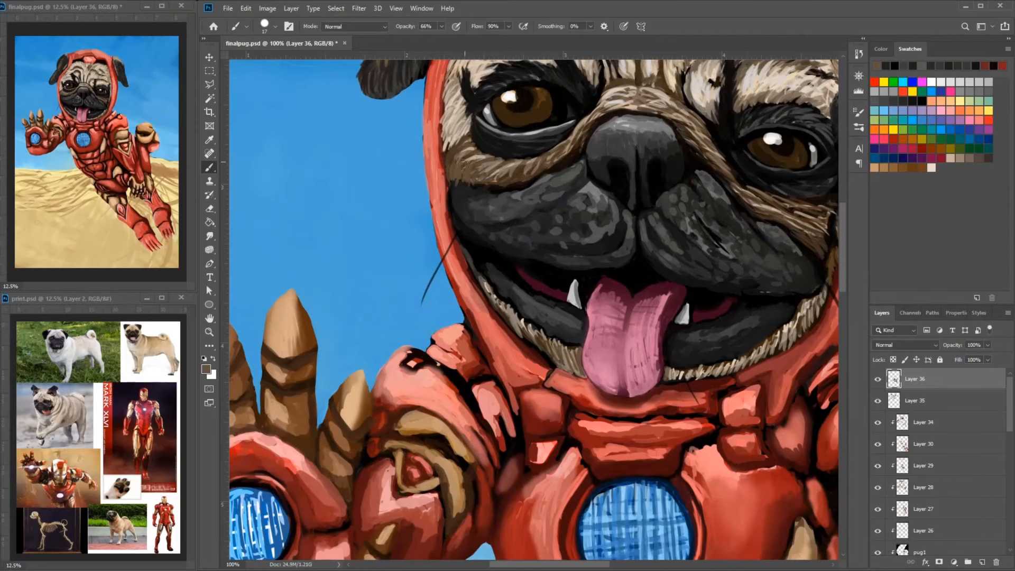
{"action": "left_click_drag", "start_coordinate": [761, 204], "coordinate": [708, 269]}
{"action": "mouse_move", "coordinate": [692, 267]}
{"action": "left_mouse_down"}
{"action": "mouse_move", "coordinate": [726, 270]}
{"action": "mouse_move", "coordinate": [749, 307]}
{"action": "left_mouse_up"}
{"action": "left_click", "coordinate": [471, 235], "text": "alt"}
{"action": "mouse_move", "coordinate": [415, 211]}
{"action": "left_mouse_down"}
{"action": "mouse_move", "coordinate": [471, 234]}
{"action": "mouse_move", "coordinate": [589, 245]}
{"action": "left_mouse_up"}
{"action": "left_click", "coordinate": [470, 225], "text": "alt"}
{"action": "left_click", "coordinate": [588, 246], "text": "alt"}
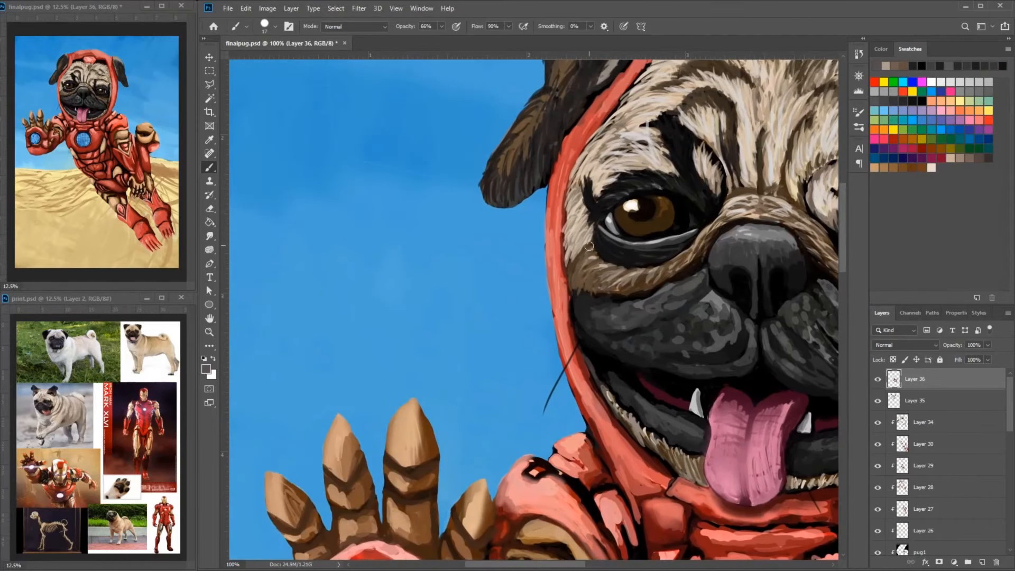
- Touch up the light fur at the sides of the face with beige and grey strokes
{"action": "left_click", "coordinate": [588, 212], "text": "alt"}
{"action": "left_click_drag", "start_coordinate": [766, 296], "coordinate": [510, 258]}
{"action": "left_click", "coordinate": [625, 247], "text": "alt"}
{"action": "left_click_drag", "start_coordinate": [319, 196], "coordinate": [304, 218]}
{"action": "left_click_drag", "start_coordinate": [571, 158], "coordinate": [656, 261]}
{"action": "left_click", "coordinate": [664, 262], "text": "alt"}
{"action": "left_click_drag", "start_coordinate": [528, 158], "coordinate": [603, 227]}
- Touch up the red hood edge beside the raised-paw side's ear with red strokes
{"action": "left_click", "coordinate": [640, 122], "text": "alt"}
{"action": "left_click_drag", "start_coordinate": [641, 107], "coordinate": [620, 120]}
{"action": "left_click", "coordinate": [629, 89], "text": "alt"}
{"action": "left_click", "coordinate": [643, 128], "text": "alt"}
{"action": "mouse_move", "coordinate": [640, 91]}
{"action": "left_mouse_down"}
{"action": "mouse_move", "coordinate": [568, 112]}
{"action": "mouse_move", "coordinate": [567, 135]}
{"action": "left_mouse_up"}
{"action": "left_click_drag", "start_coordinate": [553, 115], "coordinate": [534, 189]}
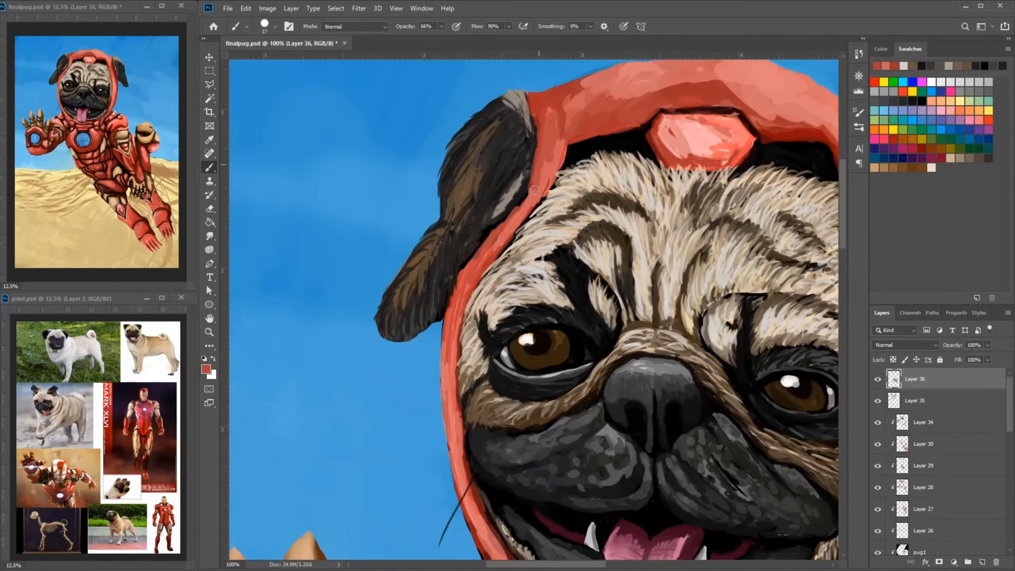
- Darken the fur of the ear on the raised-paw side with black strokes
{"action": "left_click", "coordinate": [459, 238], "text": "alt"}
{"action": "left_click_drag", "start_coordinate": [462, 219], "coordinate": [447, 243]}
{"action": "left_click", "coordinate": [206, 369]}
{"action": "left_click", "coordinate": [616, 124]}
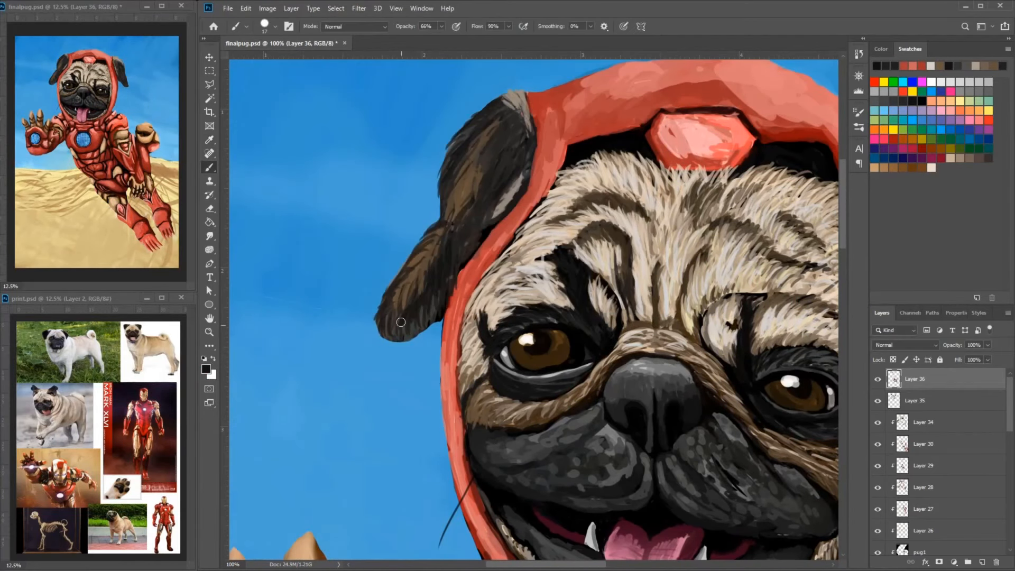
{"action": "left_click_drag", "start_coordinate": [496, 188], "coordinate": [483, 217]}
{"action": "mouse_move", "coordinate": [497, 145]}
{"action": "left_mouse_down"}
{"action": "mouse_move", "coordinate": [482, 191]}
{"action": "mouse_move", "coordinate": [514, 166]}
{"action": "left_mouse_up"}
{"action": "left_click_drag", "start_coordinate": [506, 120], "coordinate": [496, 139]}
- Darken the wrinkle over the bridge of the nose with dark grey-brown strokes
{"action": "left_click", "coordinate": [629, 353], "text": "alt"}
{"action": "left_click_drag", "start_coordinate": [607, 379], "coordinate": [661, 347]}
{"action": "mouse_move", "coordinate": [645, 349]}
{"action": "left_mouse_down"}
{"action": "mouse_move", "coordinate": [697, 358]}
{"action": "mouse_move", "coordinate": [709, 390]}
{"action": "left_mouse_up"}
{"action": "left_click", "coordinate": [206, 369]}
{"action": "left_click", "coordinate": [401, 245]}
{"action": "left_click", "coordinate": [607, 130]}
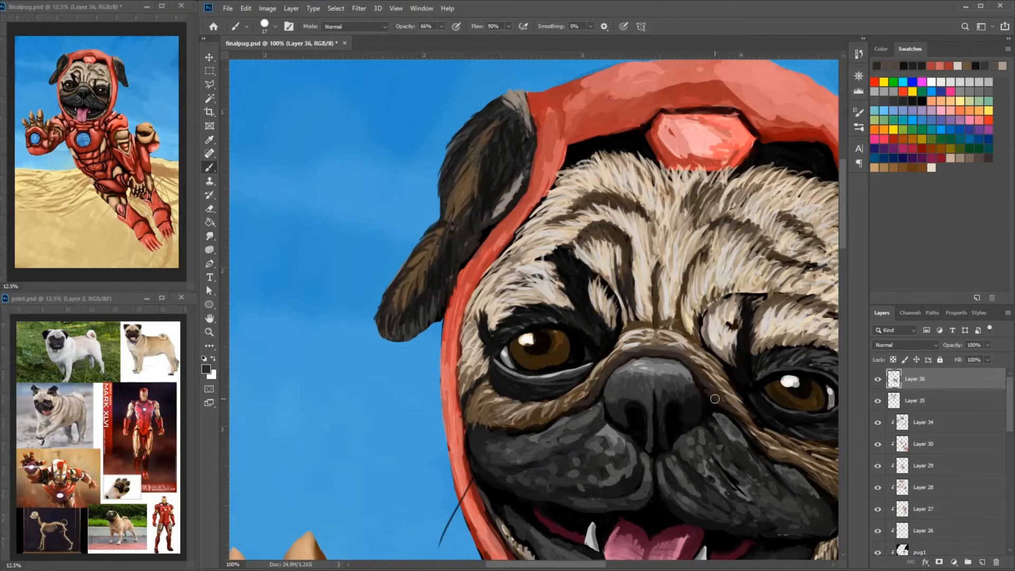
{"action": "left_click_drag", "start_coordinate": [586, 398], "coordinate": [686, 359]}
{"action": "left_click_drag", "start_coordinate": [622, 383], "coordinate": [595, 391]}
{"action": "left_click", "coordinate": [608, 384], "text": "alt"}
- Add brown fur strokes along the nose fold where it runs down beside the nostrils
{"action": "left_click_drag", "start_coordinate": [774, 336], "coordinate": [602, 411]}
{"action": "left_click", "coordinate": [608, 377], "text": "alt"}
{"action": "mouse_move", "coordinate": [592, 368]}
{"action": "left_mouse_down"}
{"action": "mouse_move", "coordinate": [624, 384]}
{"action": "mouse_move", "coordinate": [549, 382]}
{"action": "mouse_move", "coordinate": [621, 376]}
{"action": "left_mouse_up"}
{"action": "left_click", "coordinate": [576, 366], "text": "alt"}
{"action": "left_click", "coordinate": [578, 356], "text": "alt"}
{"action": "left_click", "coordinate": [599, 406], "text": "alt"}
{"action": "mouse_move", "coordinate": [622, 378]}
{"action": "left_mouse_down"}
{"action": "mouse_move", "coordinate": [587, 373]}
{"action": "mouse_move", "coordinate": [657, 415]}
{"action": "left_mouse_up"}
- Paint light beige and brown fur strokes over the wrinkles between the eyes and across the forehead
{"action": "left_click_drag", "start_coordinate": [628, 370], "coordinate": [625, 327]}
{"action": "left_click", "coordinate": [625, 330], "text": "alt"}
{"action": "left_click_drag", "start_coordinate": [633, 339], "coordinate": [648, 318]}
{"action": "left_click", "coordinate": [718, 256], "text": "alt"}
{"action": "mouse_move", "coordinate": [668, 262]}
{"action": "left_mouse_down"}
{"action": "mouse_move", "coordinate": [657, 293]}
{"action": "mouse_move", "coordinate": [673, 262]}
{"action": "left_mouse_up"}
{"action": "left_click", "coordinate": [730, 346], "text": "alt"}
{"action": "left_click_drag", "start_coordinate": [670, 293], "coordinate": [690, 277]}
{"action": "left_click_drag", "start_coordinate": [696, 309], "coordinate": [708, 297]}
{"action": "left_click_drag", "start_coordinate": [638, 320], "coordinate": [641, 299]}
{"action": "left_click_drag", "start_coordinate": [689, 243], "coordinate": [663, 271]}
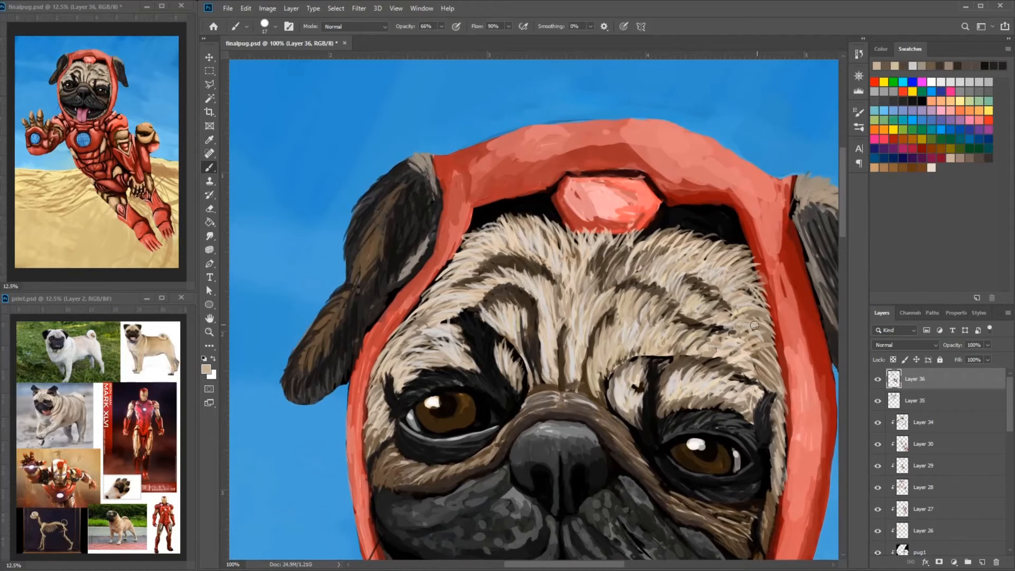
- Touch up the forehead fur along the hood's inner edge near the raised-paw side's ear
{"action": "mouse_move", "coordinate": [456, 274]}
{"action": "left_mouse_down"}
{"action": "mouse_move", "coordinate": [659, 255]}
{"action": "mouse_move", "coordinate": [662, 216]}
{"action": "left_mouse_up"}
{"action": "left_click", "coordinate": [659, 204], "text": "alt"}
{"action": "mouse_move", "coordinate": [670, 200]}
{"action": "left_mouse_down"}
{"action": "mouse_move", "coordinate": [655, 229]}
{"action": "mouse_move", "coordinate": [671, 220]}
{"action": "left_mouse_up"}
{"action": "left_click", "coordinate": [682, 223], "text": "alt"}
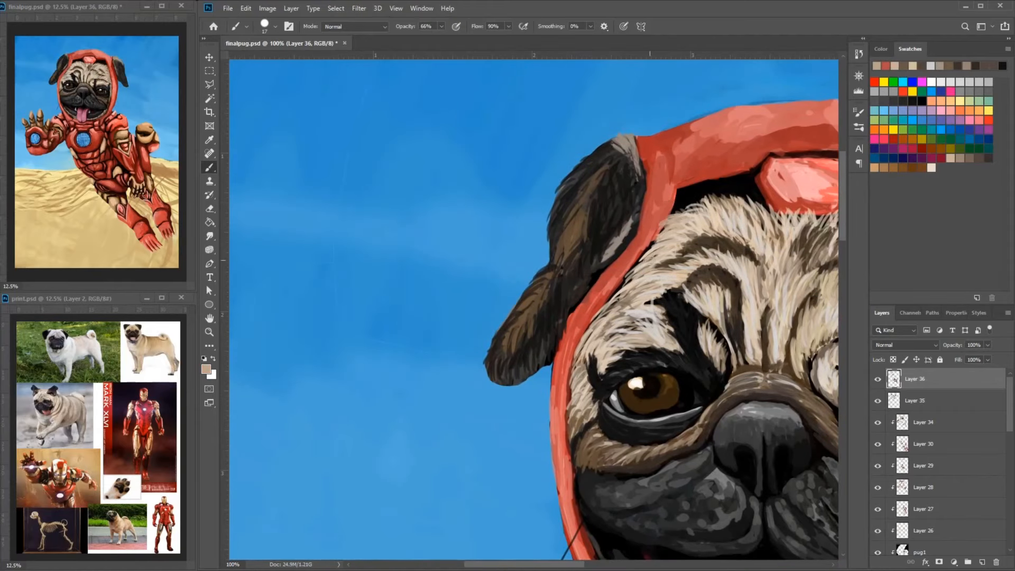
{"action": "left_click", "coordinate": [616, 275], "text": "alt"}
{"action": "left_click_drag", "start_coordinate": [614, 278], "coordinate": [588, 310]}
{"action": "left_click_drag", "start_coordinate": [652, 257], "coordinate": [652, 149]}
- Refine the narrow hood strip between the ear and the cheek with red strokes and black edging
{"action": "left_click_drag", "start_coordinate": [564, 273], "coordinate": [552, 341]}
{"action": "left_click_drag", "start_coordinate": [561, 306], "coordinate": [522, 259]}
{"action": "left_click", "coordinate": [523, 238], "text": "alt"}
{"action": "left_click_drag", "start_coordinate": [524, 228], "coordinate": [522, 300]}
{"action": "mouse_move", "coordinate": [520, 252]}
{"action": "left_mouse_down"}
{"action": "mouse_move", "coordinate": [579, 114]}
{"action": "mouse_move", "coordinate": [551, 167]}
{"action": "left_mouse_up"}
{"action": "left_click", "coordinate": [569, 138], "text": "alt"}
{"action": "left_click_drag", "start_coordinate": [528, 263], "coordinate": [535, 355]}
{"action": "left_click", "coordinate": [542, 330], "text": "alt"}
{"action": "left_click_drag", "start_coordinate": [542, 313], "coordinate": [545, 339]}
{"action": "left_click_drag", "start_coordinate": [587, 407], "coordinate": [521, 303]}
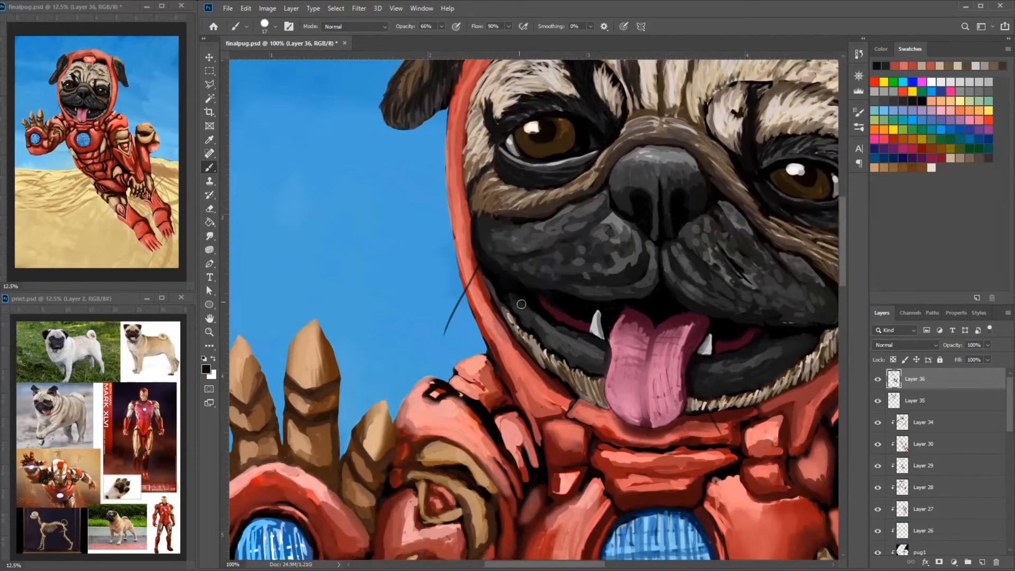
- Smooth the hood strip beside the opposite cheek with red strokes
{"action": "mouse_move", "coordinate": [808, 326]}
{"action": "left_mouse_down"}
{"action": "mouse_move", "coordinate": [690, 267]}
{"action": "mouse_move", "coordinate": [723, 256]}
{"action": "left_mouse_up"}
{"action": "left_click", "coordinate": [772, 280], "text": "alt"}
{"action": "left_click_drag", "start_coordinate": [777, 276], "coordinate": [782, 266]}
{"action": "left_click", "coordinate": [779, 246], "text": "alt"}
{"action": "left_click_drag", "start_coordinate": [784, 239], "coordinate": [756, 293]}
{"action": "left_click", "coordinate": [766, 292], "text": "alt"}
{"action": "left_click", "coordinate": [799, 230], "text": "alt"}
{"action": "mouse_move", "coordinate": [799, 232]}
{"action": "left_mouse_down"}
{"action": "mouse_move", "coordinate": [789, 258]}
{"action": "mouse_move", "coordinate": [805, 236]}
{"action": "left_mouse_up"}
- Set the brush size to 10 px and paint light red strokes on the hood beside the cheek whiskers
{"action": "right_click", "coordinate": [807, 225]}
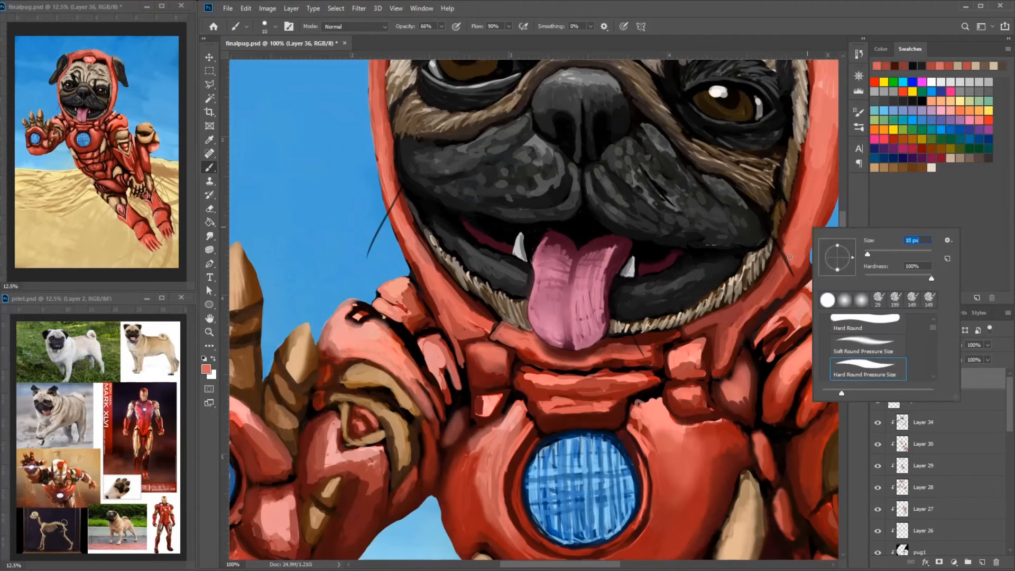
{"action": "left_click_drag", "start_coordinate": [870, 253], "coordinate": [868, 253]}
{"action": "mouse_move", "coordinate": [806, 239]}
{"action": "left_mouse_down"}
{"action": "mouse_move", "coordinate": [793, 267]}
{"action": "mouse_move", "coordinate": [797, 256]}
{"action": "left_mouse_up"}
{"action": "left_click", "coordinate": [788, 274], "text": "alt"}
{"action": "left_click_drag", "start_coordinate": [802, 203], "coordinate": [749, 245]}
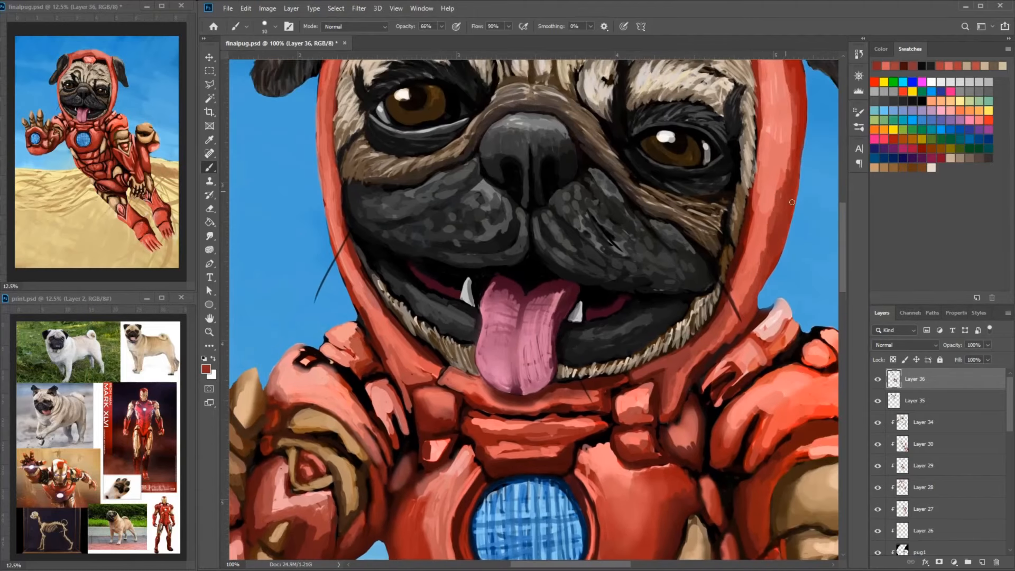
- Shade the outer edge of the wide hood side with dark red and blend it inward with lighter red
{"action": "left_click", "coordinate": [678, 365], "text": "alt"}
{"action": "left_click_drag", "start_coordinate": [784, 138], "coordinate": [779, 204]}
{"action": "left_click", "coordinate": [206, 369]}
{"action": "left_click", "coordinate": [616, 120]}
{"action": "left_click_drag", "start_coordinate": [787, 112], "coordinate": [770, 246]}
{"action": "left_click_drag", "start_coordinate": [761, 239], "coordinate": [744, 309]}
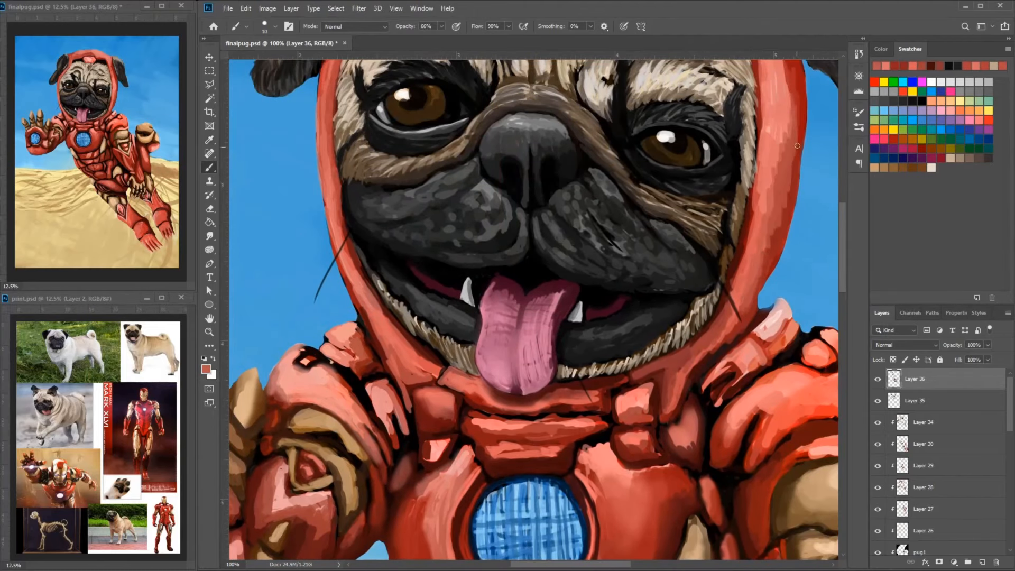
- Paint the wide hood side beside the eye with a brighter red picked as the new foreground color
{"action": "left_click_drag", "start_coordinate": [778, 199], "coordinate": [769, 233]}
{"action": "left_click", "coordinate": [207, 369]}
{"action": "left_click", "coordinate": [616, 120]}
{"action": "left_click_drag", "start_coordinate": [788, 109], "coordinate": [783, 198]}
{"action": "left_click_drag", "start_coordinate": [782, 74], "coordinate": [754, 170]}
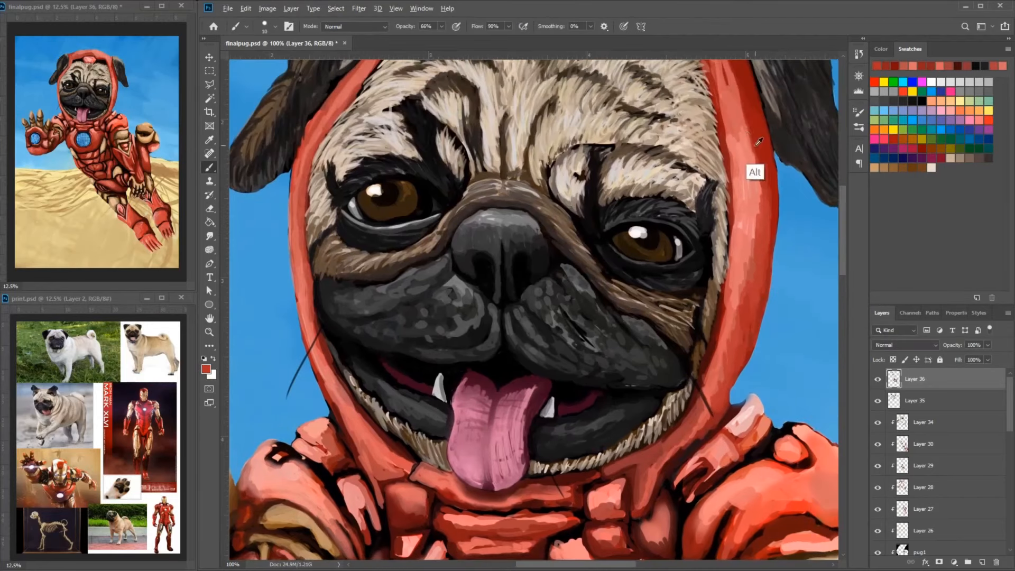
- Set the brush size to 17 px and blend light red strokes down the wide hood side below the ear
{"action": "right_click", "coordinate": [750, 156]}
{"action": "left_click_drag", "start_coordinate": [816, 196], "coordinate": [829, 196]}
{"action": "left_click_drag", "start_coordinate": [747, 175], "coordinate": [747, 204]}
{"action": "right_click", "coordinate": [780, 171]}
{"action": "left_click_drag", "start_coordinate": [860, 211], "coordinate": [847, 210]}
{"action": "left_click_drag", "start_coordinate": [735, 187], "coordinate": [753, 264]}
{"action": "left_click", "coordinate": [748, 238], "text": "alt"}
{"action": "mouse_move", "coordinate": [745, 211]}
{"action": "left_mouse_down"}
{"action": "mouse_move", "coordinate": [748, 140]}
{"action": "mouse_move", "coordinate": [749, 262]}
{"action": "mouse_move", "coordinate": [727, 344]}
{"action": "left_mouse_up"}
{"action": "left_click_drag", "start_coordinate": [735, 296], "coordinate": [742, 365]}
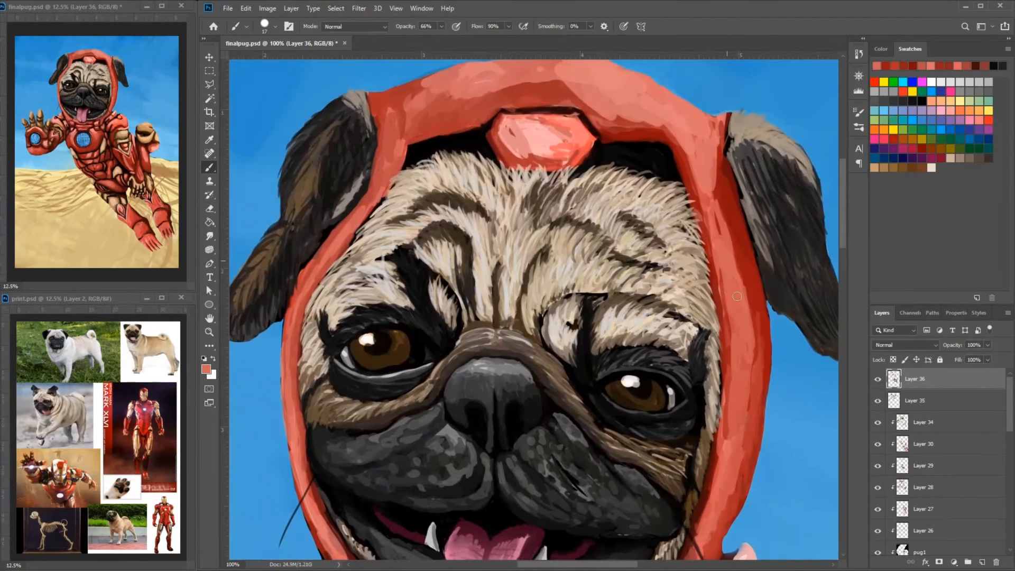
- Reduce the brush size to 10 px and highlight the tip of the strap plate beside the hood with pale pink
{"action": "mouse_move", "coordinate": [697, 550]}
{"action": "left_mouse_down"}
{"action": "mouse_move", "coordinate": [739, 254]}
{"action": "mouse_move", "coordinate": [671, 279]}
{"action": "left_mouse_up"}
{"action": "mouse_move", "coordinate": [724, 248]}
{"action": "left_mouse_down"}
{"action": "mouse_move", "coordinate": [682, 269]}
{"action": "mouse_move", "coordinate": [687, 257]}
{"action": "left_mouse_up"}
{"action": "right_click", "coordinate": [731, 180]}
{"action": "left_click_drag", "start_coordinate": [799, 211], "coordinate": [796, 211]}
{"action": "left_click", "coordinate": [712, 182], "text": "alt"}
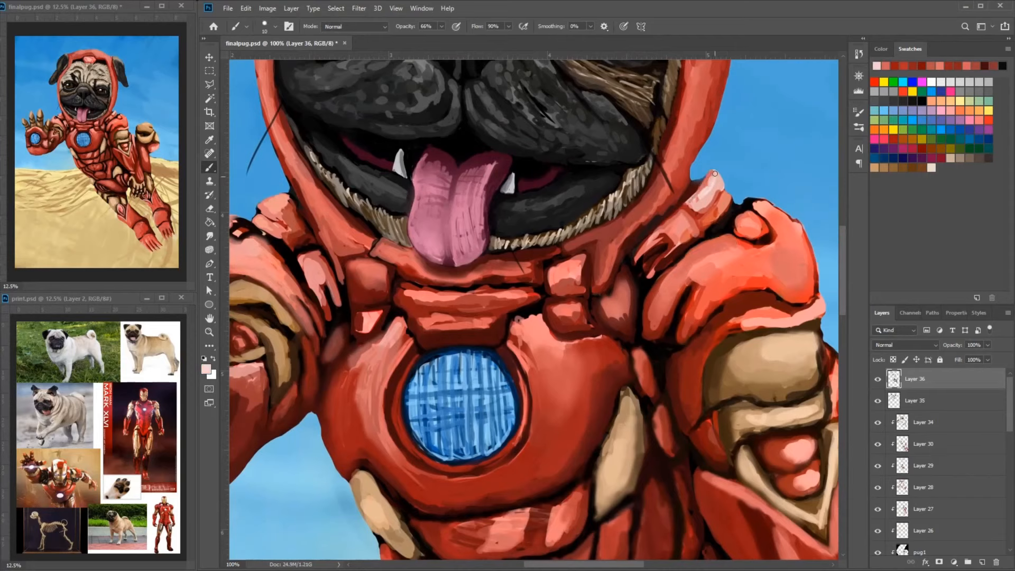
{"action": "left_click", "coordinate": [703, 191], "text": "alt"}
{"action": "left_click_drag", "start_coordinate": [715, 173], "coordinate": [697, 217]}
- Pick a near-black color and sharpen the edges and slots of the strap plate beside the hood
{"action": "left_click", "coordinate": [207, 369]}
{"action": "left_click", "coordinate": [417, 188]}
{"action": "left_click", "coordinate": [607, 131]}
{"action": "left_click", "coordinate": [691, 211], "text": "alt"}
{"action": "left_click", "coordinate": [679, 208], "text": "alt"}
{"action": "mouse_move", "coordinate": [689, 198]}
{"action": "left_mouse_down"}
{"action": "mouse_move", "coordinate": [663, 217]}
{"action": "mouse_move", "coordinate": [637, 259]}
{"action": "mouse_move", "coordinate": [653, 264]}
{"action": "mouse_move", "coordinate": [644, 268]}
{"action": "left_mouse_up"}
{"action": "left_click", "coordinate": [675, 210], "text": "alt"}
{"action": "left_click", "coordinate": [671, 213], "text": "alt"}
{"action": "left_click", "coordinate": [680, 247], "text": "alt"}
{"action": "left_click", "coordinate": [670, 242], "text": "alt"}
{"action": "left_click", "coordinate": [641, 270], "text": "alt"}
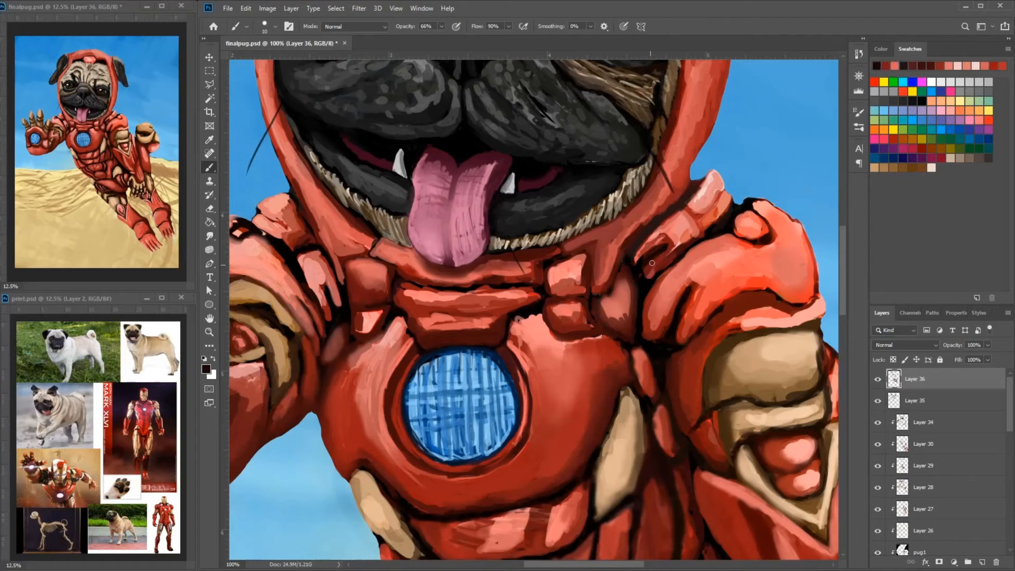
- Clean up the dark gap between the slotted strap plate and the large shoulder plate below it
{"action": "left_click", "coordinate": [661, 255], "text": "alt"}
{"action": "mouse_move", "coordinate": [671, 237]}
{"action": "left_mouse_down"}
{"action": "mouse_move", "coordinate": [646, 248]}
{"action": "mouse_move", "coordinate": [658, 236]}
{"action": "mouse_move", "coordinate": [650, 290]}
{"action": "mouse_move", "coordinate": [702, 274]}
{"action": "left_mouse_up"}
{"action": "left_click", "coordinate": [645, 247], "text": "alt"}
{"action": "left_click", "coordinate": [654, 273], "text": "alt"}
{"action": "left_click", "coordinate": [661, 268], "text": "alt"}
{"action": "left_click", "coordinate": [653, 276], "text": "alt"}
{"action": "left_click", "coordinate": [648, 285], "text": "alt"}
{"action": "left_click", "coordinate": [664, 283], "text": "alt"}
- Shade the lower tip of the large shoulder plate beside the chest with dark red
{"action": "left_click_drag", "start_coordinate": [713, 304], "coordinate": [694, 330]}
{"action": "left_click", "coordinate": [690, 320], "text": "alt"}
{"action": "mouse_move", "coordinate": [706, 282]}
{"action": "left_mouse_down"}
{"action": "mouse_move", "coordinate": [678, 331]}
{"action": "mouse_move", "coordinate": [691, 320]}
{"action": "left_mouse_up"}
{"action": "left_click", "coordinate": [678, 319], "text": "alt"}
{"action": "left_click", "coordinate": [696, 329], "text": "alt"}
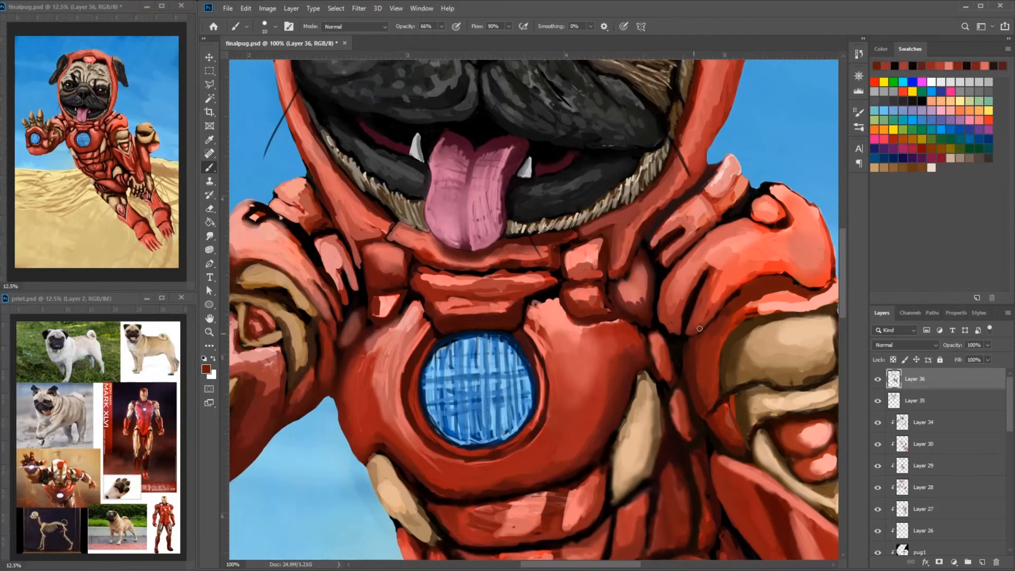
{"action": "left_click_drag", "start_coordinate": [702, 271], "coordinate": [661, 313]}
- Refine the red plates around the raised arm's gold elbow bands with dark red shading
{"action": "mouse_move", "coordinate": [331, 325]}
{"action": "left_mouse_down"}
{"action": "mouse_move", "coordinate": [396, 335]}
{"action": "mouse_move", "coordinate": [573, 216]}
{"action": "left_mouse_up"}
{"action": "left_click", "coordinate": [337, 234], "text": "alt"}
{"action": "left_click", "coordinate": [575, 285], "text": "alt"}
{"action": "mouse_move", "coordinate": [566, 237]}
{"action": "left_mouse_down"}
{"action": "mouse_move", "coordinate": [572, 271]}
{"action": "mouse_move", "coordinate": [569, 259]}
{"action": "mouse_move", "coordinate": [506, 317]}
{"action": "left_mouse_up"}
{"action": "left_click", "coordinate": [567, 257], "text": "alt"}
{"action": "left_click_drag", "start_coordinate": [562, 305], "coordinate": [653, 286]}
{"action": "left_click_drag", "start_coordinate": [506, 366], "coordinate": [511, 373]}
{"action": "left_click", "coordinate": [591, 299], "text": "alt"}
{"action": "mouse_move", "coordinate": [596, 287]}
{"action": "left_mouse_down"}
{"action": "mouse_move", "coordinate": [602, 295]}
{"action": "mouse_move", "coordinate": [586, 325]}
{"action": "left_mouse_up"}
{"action": "left_click", "coordinate": [596, 302], "text": "alt"}
{"action": "left_click", "coordinate": [586, 320], "text": "alt"}
{"action": "left_click_drag", "start_coordinate": [623, 280], "coordinate": [672, 319]}
{"action": "left_click", "coordinate": [610, 222], "text": "alt"}
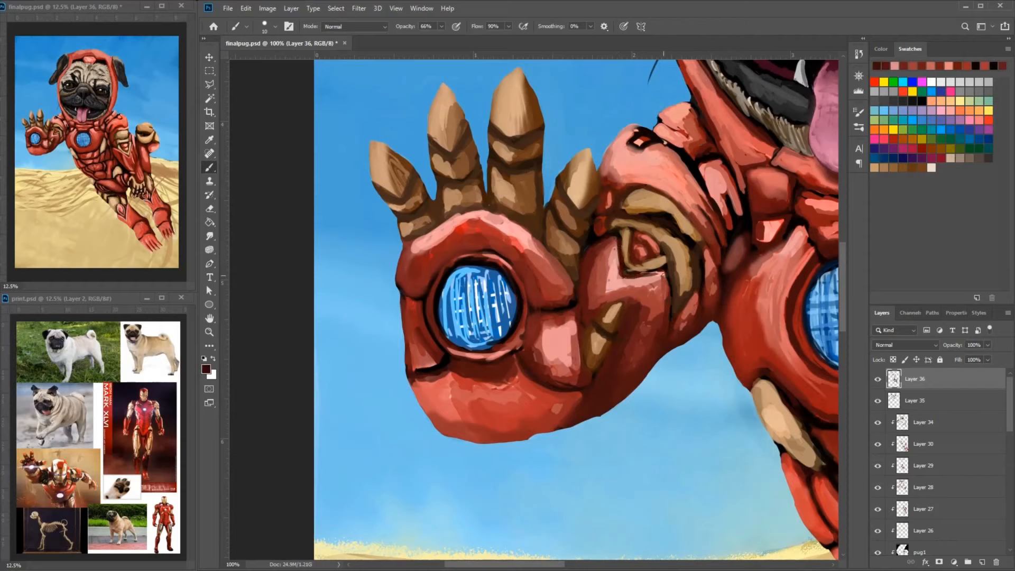
- Define the gold triangular detail on the raised arm with dark brown edging and touch up the plate edge beside the thumb
{"action": "left_click", "coordinate": [635, 266], "text": "alt"}
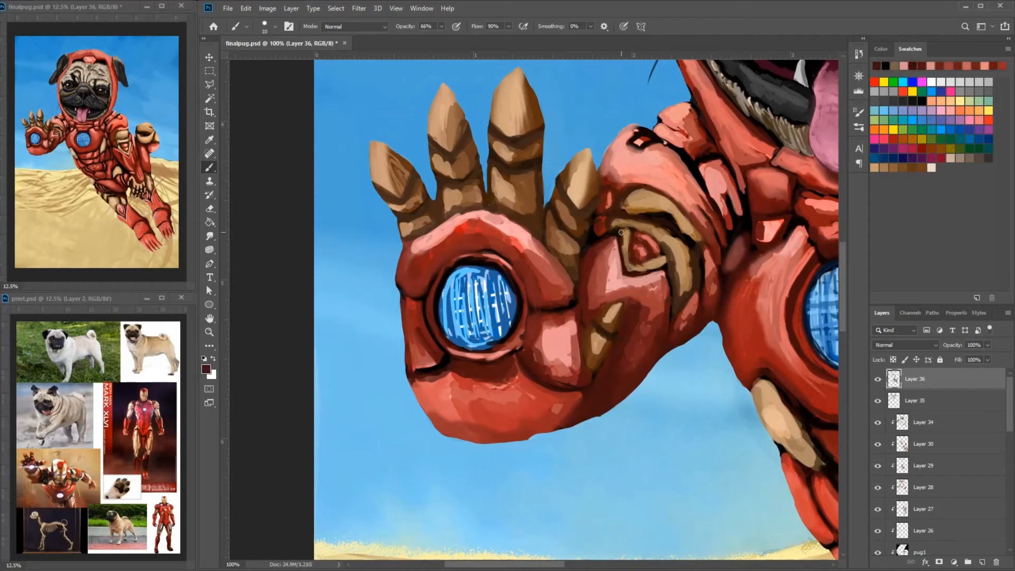
{"action": "left_click", "coordinate": [663, 260], "text": "alt"}
{"action": "left_click_drag", "start_coordinate": [626, 238], "coordinate": [632, 269]}
{"action": "left_click", "coordinate": [648, 256], "text": "alt"}
{"action": "left_click", "coordinate": [665, 253], "text": "alt"}
{"action": "left_click_drag", "start_coordinate": [645, 235], "coordinate": [666, 259]}
{"action": "left_click", "coordinate": [671, 317], "text": "alt"}
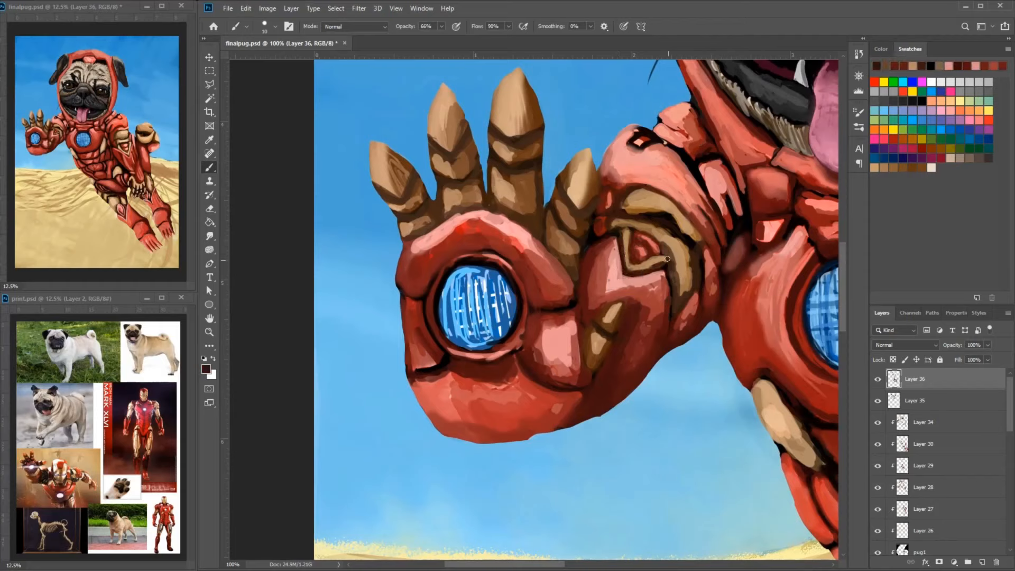
{"action": "left_click", "coordinate": [613, 231], "text": "alt"}
{"action": "mouse_move", "coordinate": [610, 233]}
{"action": "left_mouse_down"}
{"action": "mouse_move", "coordinate": [596, 231]}
{"action": "mouse_move", "coordinate": [614, 233]}
{"action": "left_mouse_up"}
- Blend bright and dark red strokes across the curved palm plate above the blue repulsor
{"action": "left_click", "coordinate": [491, 225], "text": "alt"}
{"action": "left_click_drag", "start_coordinate": [486, 224], "coordinate": [440, 257]}
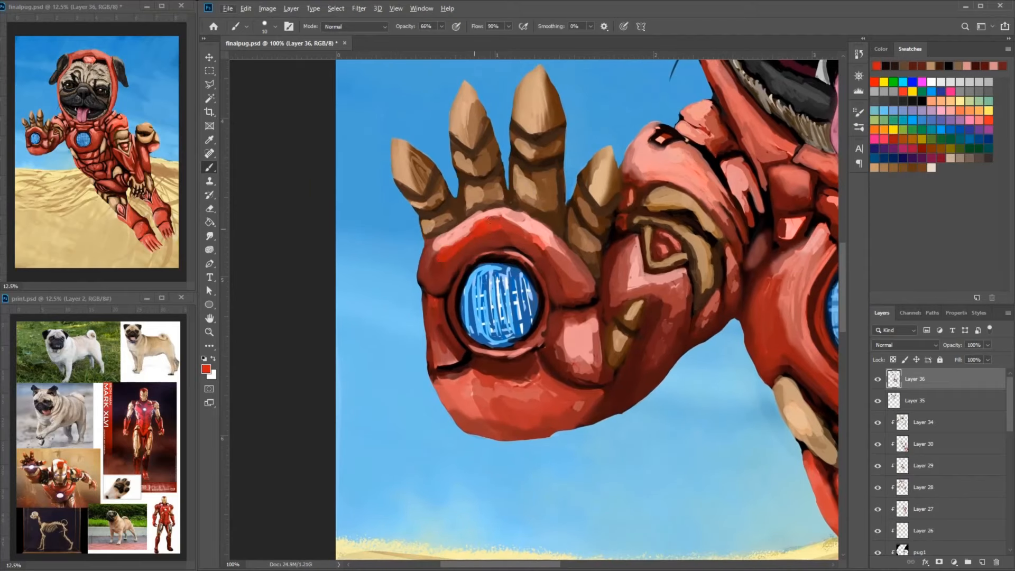
{"action": "mouse_move", "coordinate": [516, 232]}
{"action": "left_mouse_down"}
{"action": "mouse_move", "coordinate": [561, 268]}
{"action": "mouse_move", "coordinate": [495, 221]}
{"action": "mouse_move", "coordinate": [442, 249]}
{"action": "left_mouse_up"}
{"action": "left_click", "coordinate": [576, 275], "text": "alt"}
{"action": "left_click", "coordinate": [470, 246], "text": "alt"}
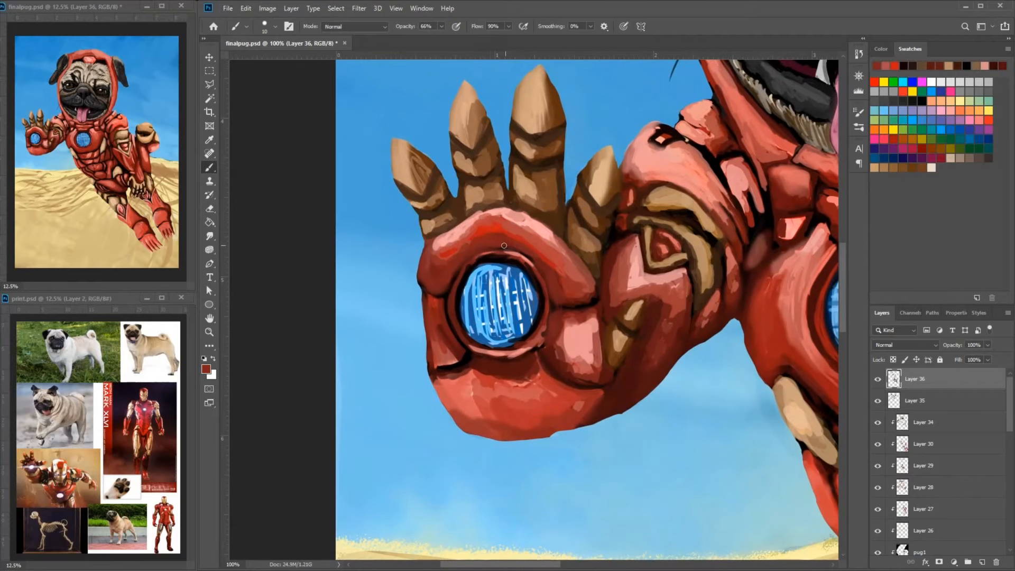
- Redefine the ring around the blue palm repulsor with near-black edging and a muted red rim
{"action": "left_click", "coordinate": [535, 362], "text": "alt"}
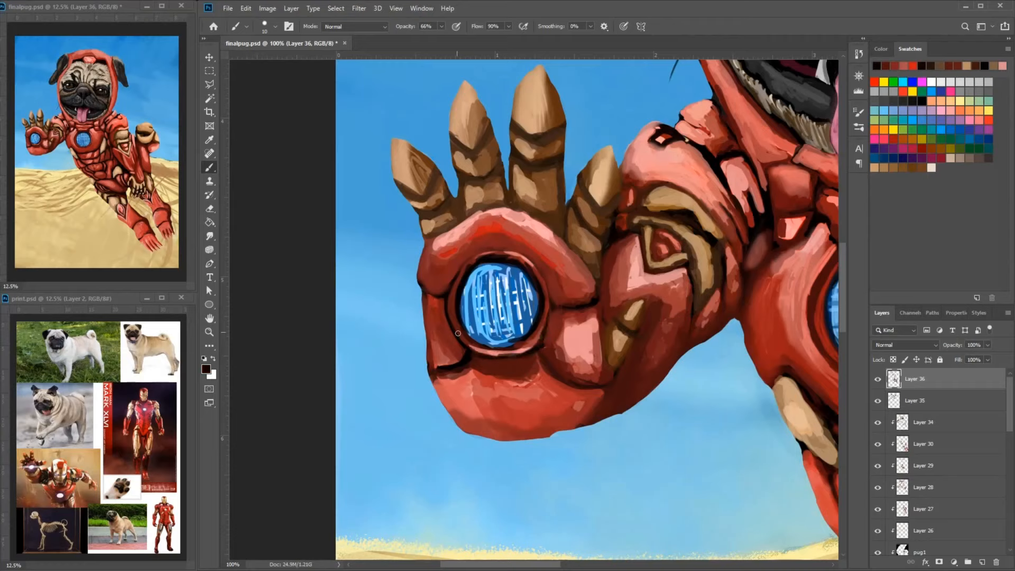
{"action": "left_click", "coordinate": [518, 252], "text": "alt"}
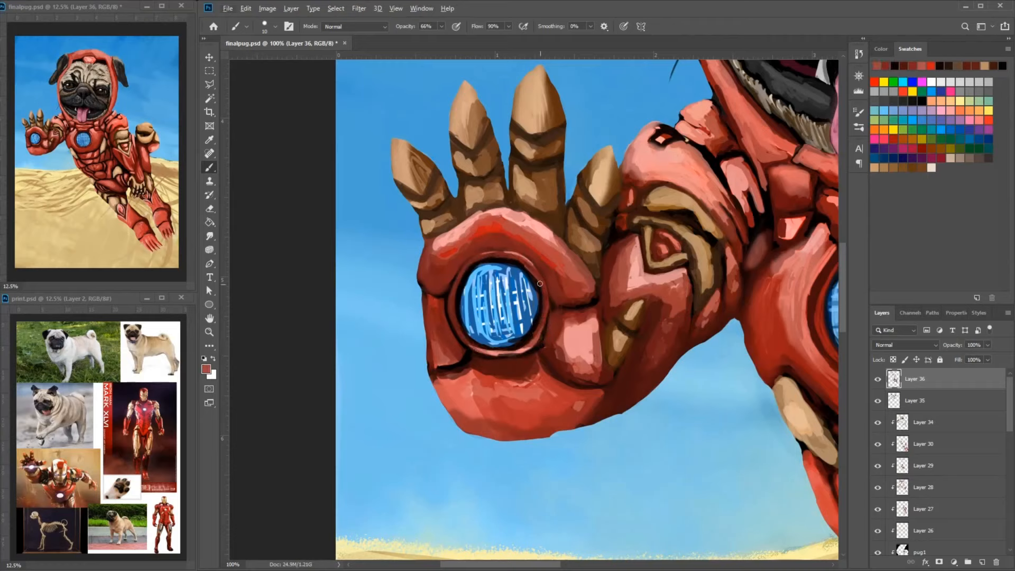
{"action": "left_click", "coordinate": [511, 357], "text": "alt"}
{"action": "mouse_move", "coordinate": [545, 314]}
{"action": "left_mouse_down"}
{"action": "mouse_move", "coordinate": [504, 351]}
{"action": "mouse_move", "coordinate": [539, 343]}
{"action": "left_mouse_up"}
{"action": "left_click", "coordinate": [549, 358], "text": "alt"}
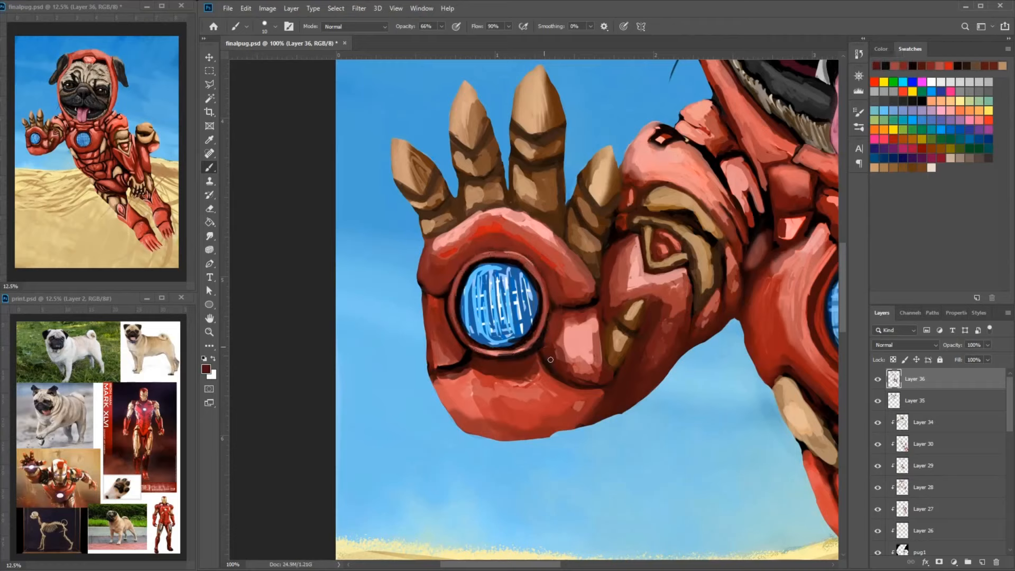
{"action": "left_click_drag", "start_coordinate": [462, 261], "coordinate": [520, 254]}
{"action": "left_click", "coordinate": [462, 260], "text": "alt"}
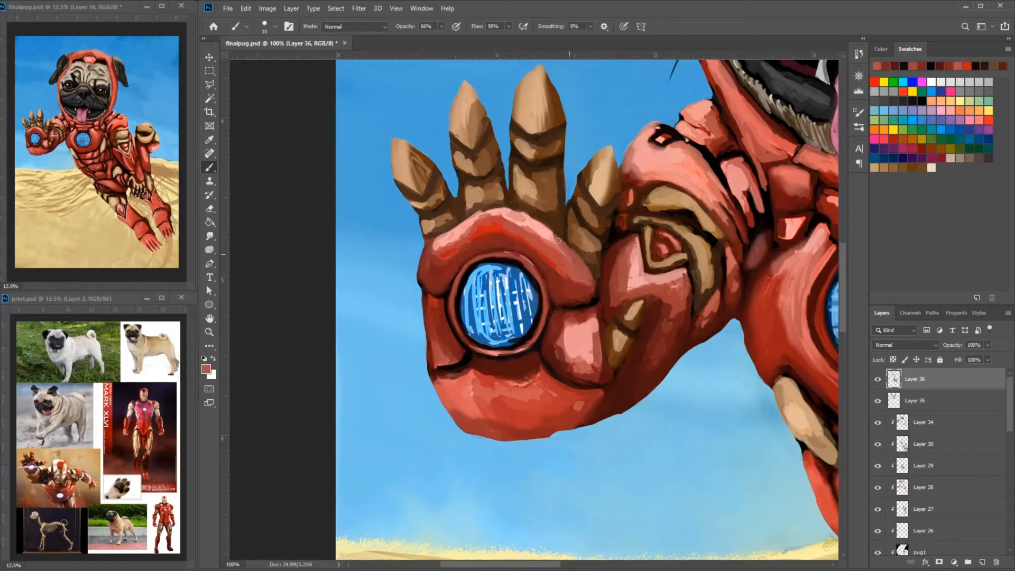
- Darken the edge between the finger bases and the palm plate with dark brown strokes
{"action": "left_click", "coordinate": [566, 231], "text": "alt"}
{"action": "left_click", "coordinate": [547, 159], "text": "alt"}
{"action": "left_click_drag", "start_coordinate": [597, 277], "coordinate": [563, 234]}
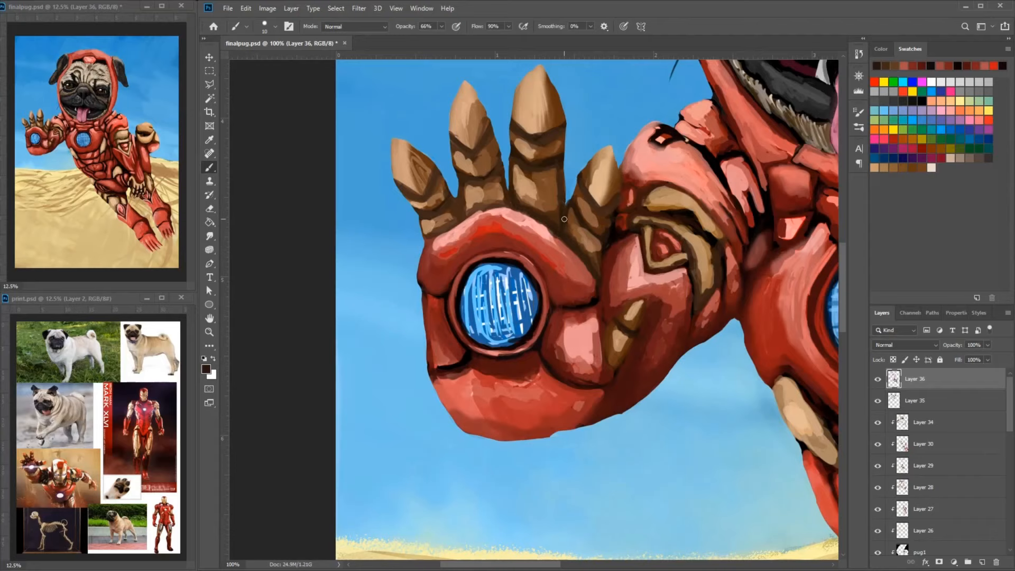
{"action": "left_click", "coordinate": [459, 225], "text": "alt"}
{"action": "left_click_drag", "start_coordinate": [506, 207], "coordinate": [426, 239]}
{"action": "left_click", "coordinate": [458, 212], "text": "alt"}
- Touch up the collar beneath the chin and the strap plate beside the raised arm's shoulder with red
{"action": "mouse_move", "coordinate": [694, 171]}
{"action": "left_mouse_down"}
{"action": "mouse_move", "coordinate": [638, 209]}
{"action": "mouse_move", "coordinate": [599, 265]}
{"action": "mouse_move", "coordinate": [411, 231]}
{"action": "mouse_move", "coordinate": [402, 257]}
{"action": "left_mouse_up"}
{"action": "left_click", "coordinate": [616, 251], "text": "alt"}
{"action": "left_click", "coordinate": [600, 237], "text": "alt"}
{"action": "left_click", "coordinate": [412, 231], "text": "alt"}
{"action": "left_click", "coordinate": [386, 200], "text": "alt"}
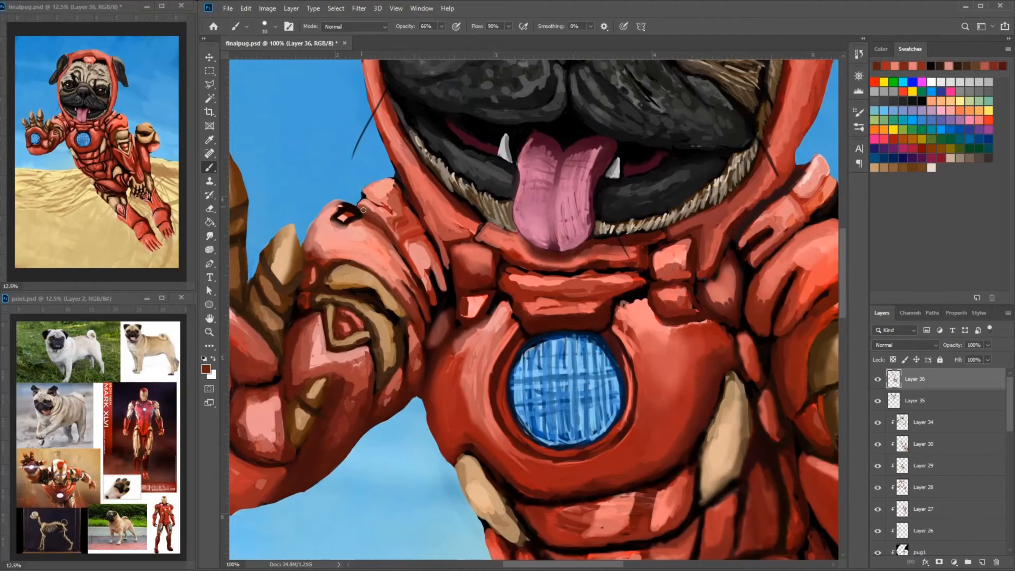
- Repaint the small notch on top of the raised arm's shoulder plate with red and black edging
{"action": "mouse_move", "coordinate": [348, 211]}
{"action": "left_mouse_down"}
{"action": "mouse_move", "coordinate": [365, 224]}
{"action": "mouse_move", "coordinate": [345, 224]}
{"action": "mouse_move", "coordinate": [371, 224]}
{"action": "left_mouse_up"}
{"action": "left_click", "coordinate": [356, 218], "text": "alt"}
{"action": "left_click", "coordinate": [363, 216], "text": "alt"}
{"action": "left_click", "coordinate": [350, 212], "text": "alt"}
{"action": "left_click", "coordinate": [367, 216], "text": "alt"}
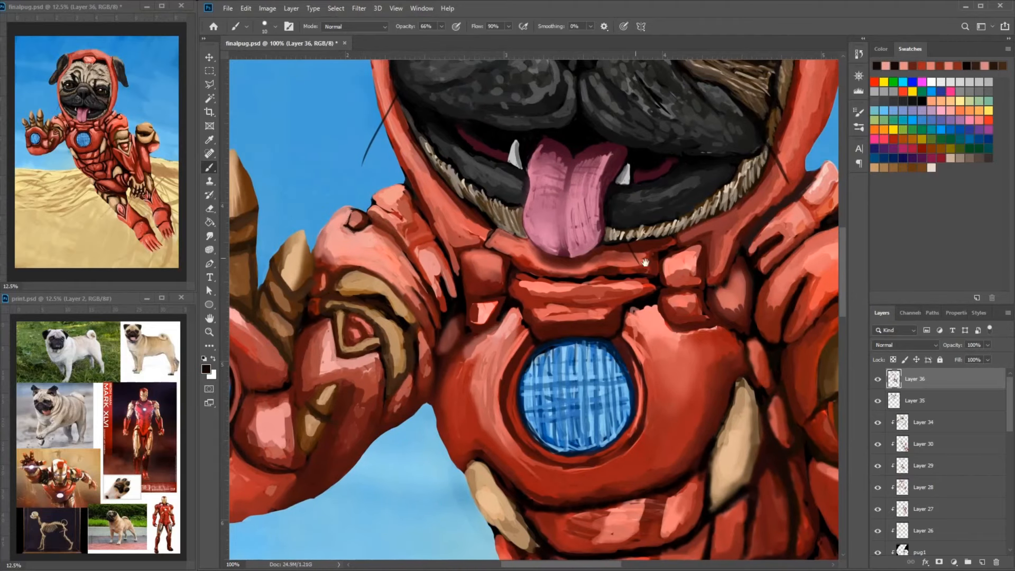
- Refine the round knob on the opposite shoulder plate with dark edging and light red
{"action": "left_click_drag", "start_coordinate": [781, 337], "coordinate": [699, 387]}
{"action": "left_click", "coordinate": [775, 262], "text": "alt"}
{"action": "left_click", "coordinate": [756, 284], "text": "alt"}
{"action": "left_click_drag", "start_coordinate": [758, 276], "coordinate": [724, 295]}
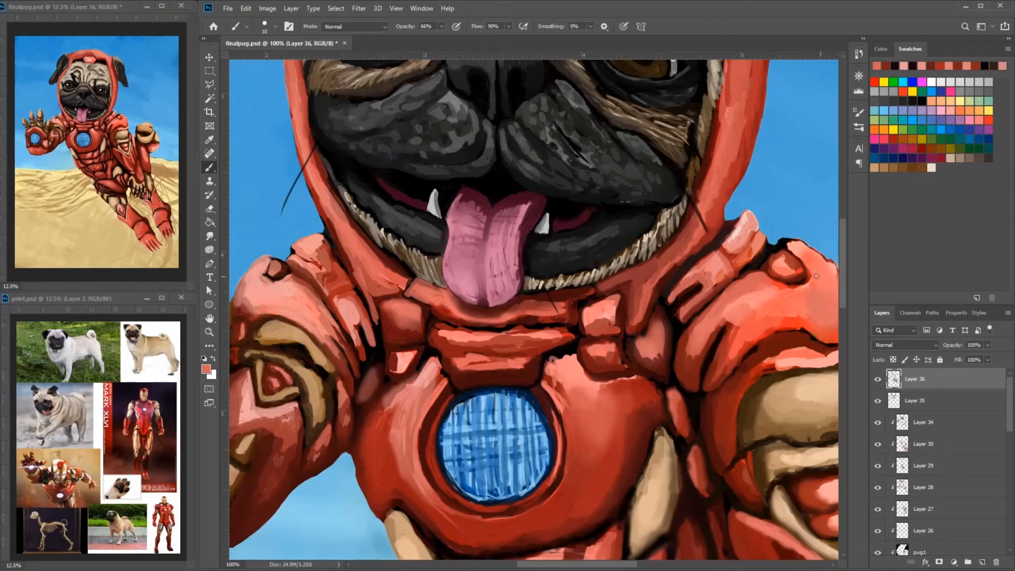
- Smooth the raised arm's shoulder plate around the notch with light red highlights and darker red transitions
{"action": "left_click_drag", "start_coordinate": [283, 307], "coordinate": [419, 306]}
{"action": "left_click", "coordinate": [406, 269], "text": "alt"}
{"action": "left_click", "coordinate": [395, 293], "text": "alt"}
{"action": "mouse_move", "coordinate": [410, 256]}
{"action": "left_mouse_down"}
{"action": "mouse_move", "coordinate": [378, 279]}
{"action": "mouse_move", "coordinate": [422, 314]}
{"action": "left_mouse_up"}
{"action": "left_click", "coordinate": [403, 312], "text": "alt"}
{"action": "mouse_move", "coordinate": [420, 310]}
{"action": "left_mouse_down"}
{"action": "mouse_move", "coordinate": [464, 347]}
{"action": "mouse_move", "coordinate": [440, 312]}
{"action": "left_mouse_up"}
{"action": "left_click", "coordinate": [423, 302], "text": "alt"}
{"action": "left_click", "coordinate": [391, 311], "text": "alt"}
{"action": "left_click", "coordinate": [398, 270], "text": "alt"}
{"action": "mouse_move", "coordinate": [402, 258]}
{"action": "left_mouse_down"}
{"action": "mouse_move", "coordinate": [387, 272]}
{"action": "mouse_move", "coordinate": [419, 260]}
{"action": "left_mouse_up"}
{"action": "mouse_move", "coordinate": [423, 267]}
{"action": "left_mouse_down"}
{"action": "mouse_move", "coordinate": [319, 288]}
{"action": "mouse_move", "coordinate": [345, 303]}
{"action": "left_mouse_up"}
{"action": "left_click", "coordinate": [324, 289], "text": "alt"}
{"action": "left_click", "coordinate": [328, 295], "text": "alt"}
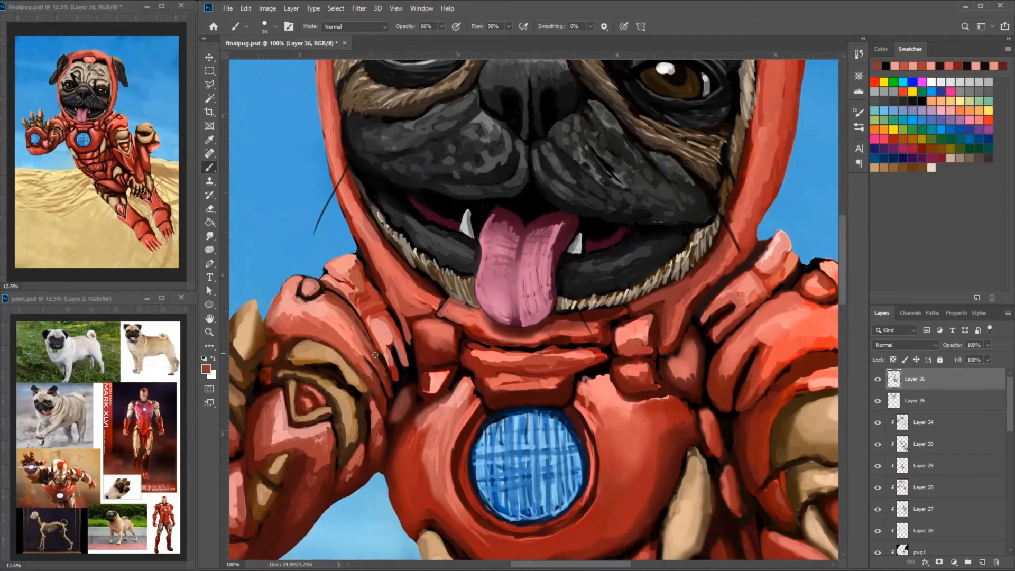
- Refine the slotted strap edge by the raised arm and the hood strip along the jaw with dark strokes
{"action": "left_click_drag", "start_coordinate": [375, 355], "coordinate": [390, 398]}
{"action": "mouse_move", "coordinate": [368, 360]}
{"action": "left_mouse_down"}
{"action": "mouse_move", "coordinate": [509, 355]}
{"action": "mouse_move", "coordinate": [470, 283]}
{"action": "left_mouse_up"}
{"action": "left_click", "coordinate": [518, 360], "text": "alt"}
{"action": "left_click_drag", "start_coordinate": [589, 328], "coordinate": [569, 307]}
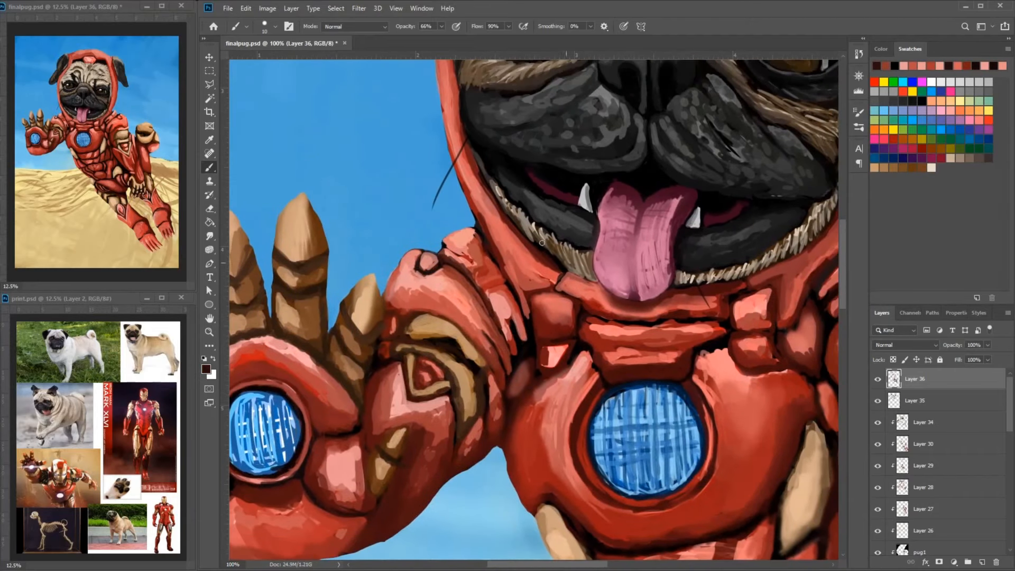
{"action": "left_click", "coordinate": [509, 251], "text": "alt"}
{"action": "mouse_move", "coordinate": [505, 265]}
{"action": "left_mouse_down"}
{"action": "mouse_move", "coordinate": [479, 210]}
{"action": "mouse_move", "coordinate": [493, 238]}
{"action": "left_mouse_up"}
- Shade the outer side of the chest plate and the red rim of the chest reactor
{"action": "left_click_drag", "start_coordinate": [722, 309], "coordinate": [644, 143]}
{"action": "left_click_drag", "start_coordinate": [690, 263], "coordinate": [683, 288]}
{"action": "left_click_drag", "start_coordinate": [699, 246], "coordinate": [695, 270]}
{"action": "left_click", "coordinate": [705, 264], "text": "alt"}
{"action": "left_click_drag", "start_coordinate": [696, 247], "coordinate": [700, 279]}
{"action": "left_click", "coordinate": [501, 266], "text": "alt"}
{"action": "left_click_drag", "start_coordinate": [502, 265], "coordinate": [503, 306]}
- Refine the lower reactor rim and the abdomen plates beneath the chest with short red strokes
{"action": "mouse_move", "coordinate": [534, 370]}
{"action": "left_mouse_down"}
{"action": "mouse_move", "coordinate": [482, 306]}
{"action": "mouse_move", "coordinate": [514, 338]}
{"action": "left_mouse_up"}
{"action": "left_click", "coordinate": [509, 333], "text": "alt"}
{"action": "left_click_drag", "start_coordinate": [665, 356], "coordinate": [659, 377]}
{"action": "left_click", "coordinate": [663, 382], "text": "alt"}
{"action": "mouse_move", "coordinate": [659, 377]}
{"action": "left_mouse_down"}
{"action": "mouse_move", "coordinate": [642, 386]}
{"action": "mouse_move", "coordinate": [686, 383]}
{"action": "mouse_move", "coordinate": [678, 372]}
{"action": "left_mouse_up"}
{"action": "left_click", "coordinate": [687, 366], "text": "alt"}
{"action": "left_click", "coordinate": [687, 370], "text": "alt"}
{"action": "left_click", "coordinate": [687, 367], "text": "alt"}
{"action": "left_click", "coordinate": [691, 358], "text": "alt"}
{"action": "left_click_drag", "start_coordinate": [512, 403], "coordinate": [536, 416]}
{"action": "left_click", "coordinate": [521, 402], "text": "alt"}
- Paint dark red strokes on the side torso panel beside the gold fin
{"action": "left_click_drag", "start_coordinate": [762, 239], "coordinate": [730, 239]}
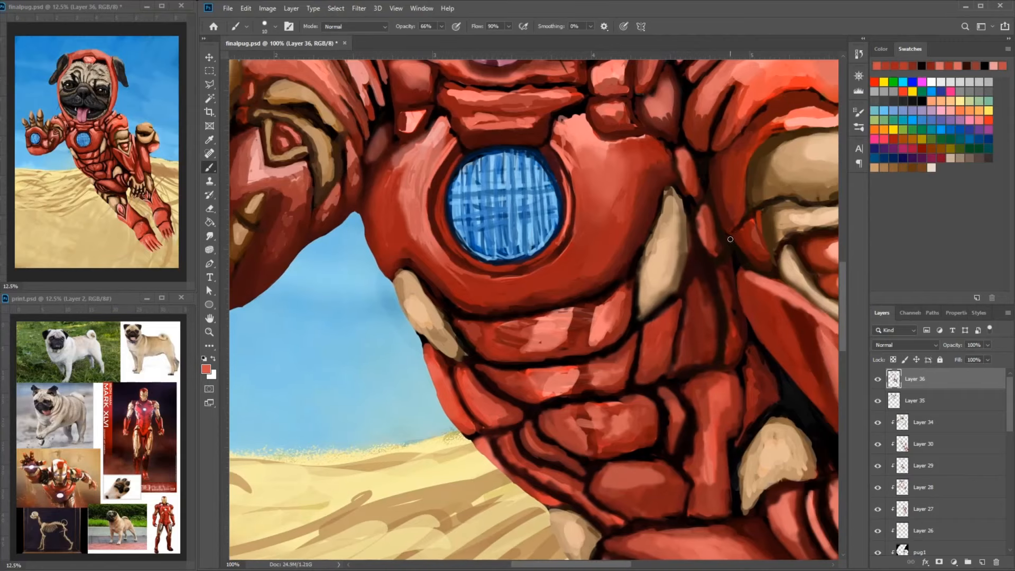
{"action": "left_click", "coordinate": [709, 337], "text": "alt"}
{"action": "left_click_drag", "start_coordinate": [696, 304], "coordinate": [691, 356]}
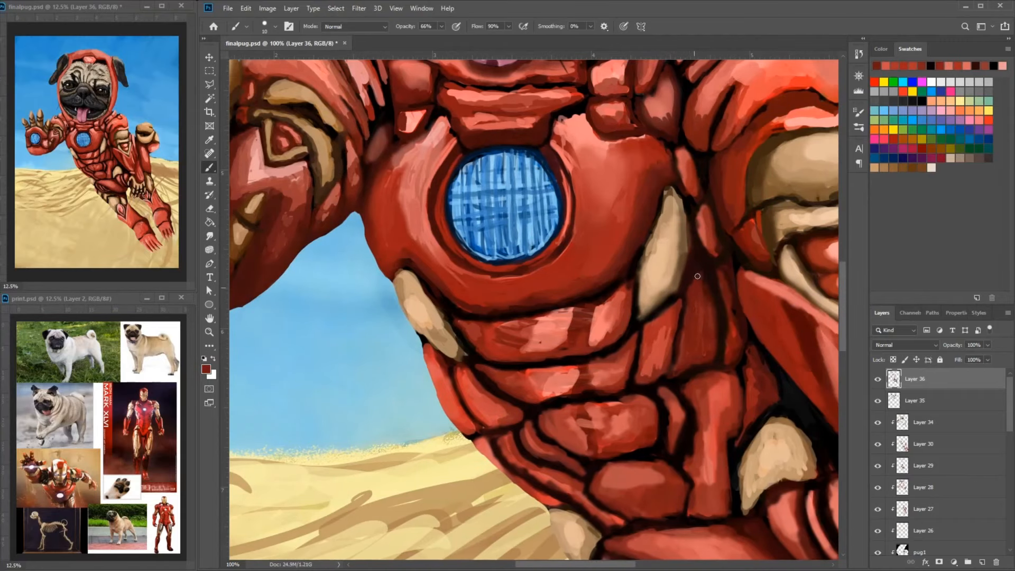
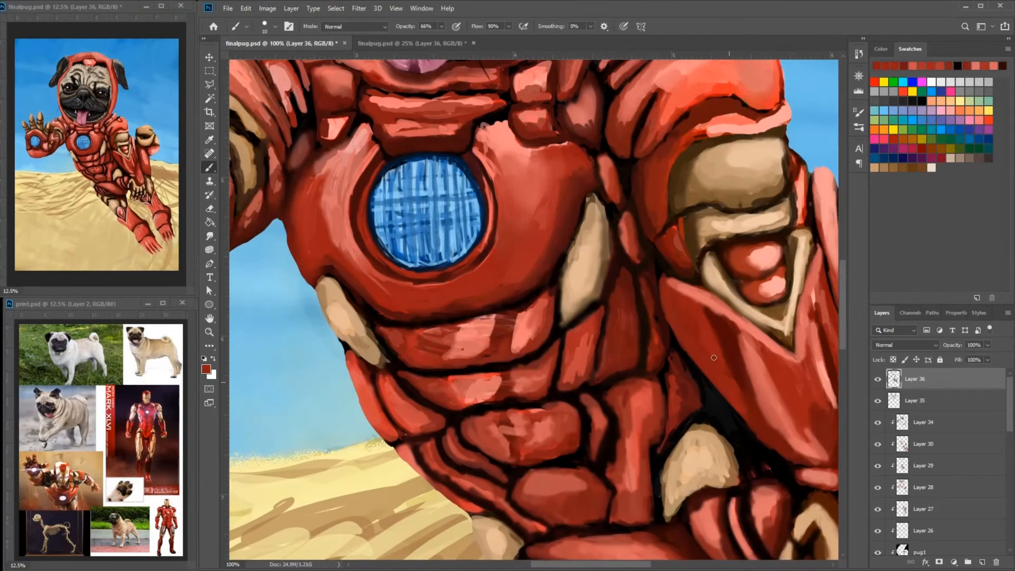
- Blend the long red forearm plate below the gold V-shaped trim with sampled mid and dark reds
{"action": "left_click", "coordinate": [715, 320], "text": "alt"}
{"action": "left_click", "coordinate": [711, 349], "text": "alt"}
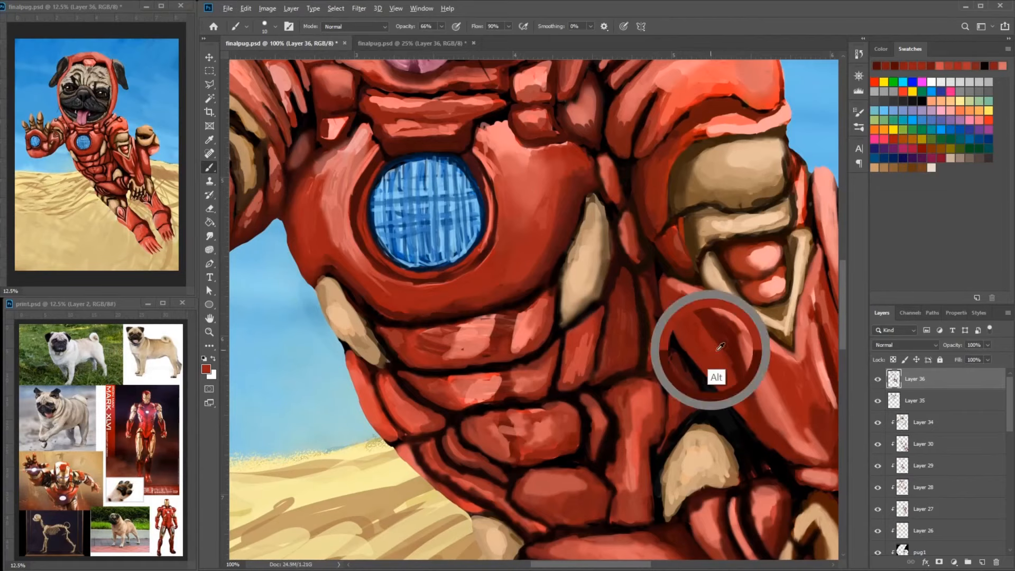
{"action": "left_click", "coordinate": [761, 415], "text": "alt"}
{"action": "left_click_drag", "start_coordinate": [670, 288], "coordinate": [693, 297]}
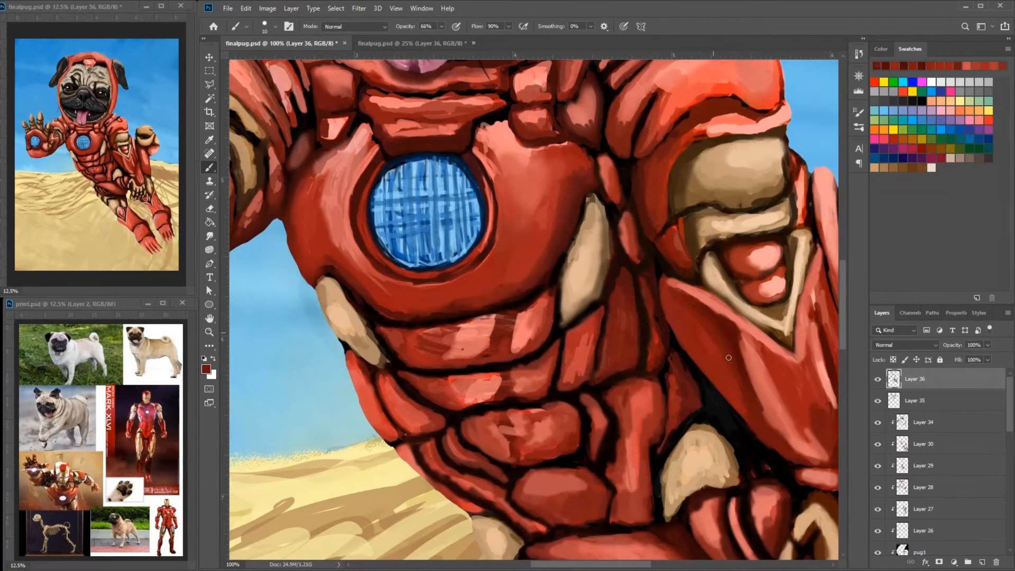
{"action": "mouse_move", "coordinate": [729, 357]}
{"action": "left_mouse_down"}
{"action": "mouse_move", "coordinate": [779, 420]}
{"action": "mouse_move", "coordinate": [757, 369]}
{"action": "left_mouse_up"}
{"action": "left_click", "coordinate": [747, 364], "text": "alt"}
{"action": "left_click", "coordinate": [746, 363], "text": "alt"}
{"action": "left_click_drag", "start_coordinate": [733, 321], "coordinate": [757, 349]}
{"action": "left_click_drag", "start_coordinate": [761, 365], "coordinate": [620, 328]}
{"action": "left_click", "coordinate": [744, 308], "text": "alt"}
{"action": "left_click", "coordinate": [754, 336], "text": "alt"}
- Paint light gold highlights along the lower curled finger of the lowered fist
{"action": "mouse_move", "coordinate": [734, 271]}
{"action": "left_mouse_down"}
{"action": "mouse_move", "coordinate": [746, 324]}
{"action": "mouse_move", "coordinate": [735, 194]}
{"action": "left_mouse_up"}
{"action": "mouse_move", "coordinate": [753, 207]}
{"action": "left_mouse_down"}
{"action": "mouse_move", "coordinate": [776, 227]}
{"action": "mouse_move", "coordinate": [695, 328]}
{"action": "left_mouse_up"}
{"action": "left_click", "coordinate": [762, 256], "text": "alt"}
{"action": "left_click_drag", "start_coordinate": [655, 244], "coordinate": [706, 303]}
{"action": "left_click_drag", "start_coordinate": [686, 272], "coordinate": [731, 274]}
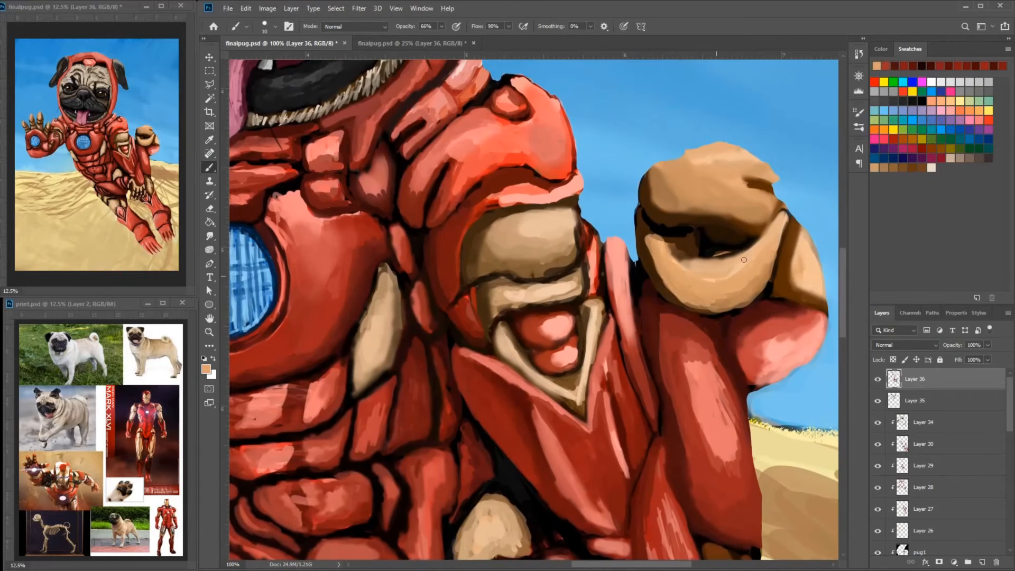
{"action": "left_click", "coordinate": [752, 265], "text": "alt"}
{"action": "mouse_move", "coordinate": [786, 209]}
{"action": "left_mouse_down"}
{"action": "mouse_move", "coordinate": [774, 223]}
{"action": "mouse_move", "coordinate": [781, 232]}
{"action": "mouse_move", "coordinate": [767, 286]}
{"action": "left_mouse_up"}
{"action": "left_click", "coordinate": [773, 239], "text": "alt"}
{"action": "left_click", "coordinate": [768, 280], "text": "alt"}
- Shade the outer underside of the fist's lower gold finger with dark brown strokes
{"action": "left_click", "coordinate": [670, 287], "text": "alt"}
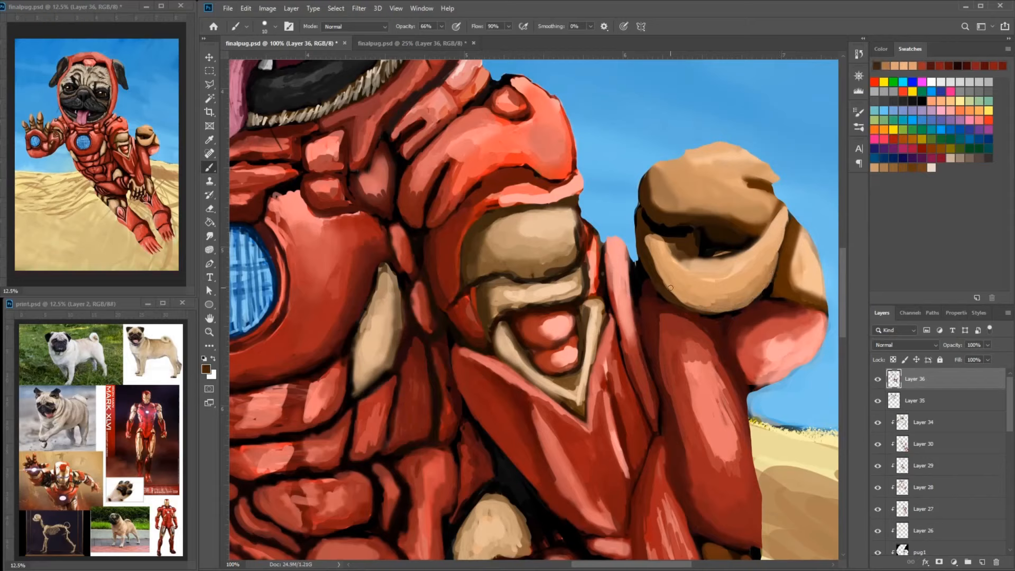
{"action": "left_click", "coordinate": [665, 273], "text": "alt"}
{"action": "left_click_drag", "start_coordinate": [659, 274], "coordinate": [694, 300]}
{"action": "left_click", "coordinate": [675, 259], "text": "alt"}
{"action": "left_click_drag", "start_coordinate": [651, 255], "coordinate": [700, 300]}
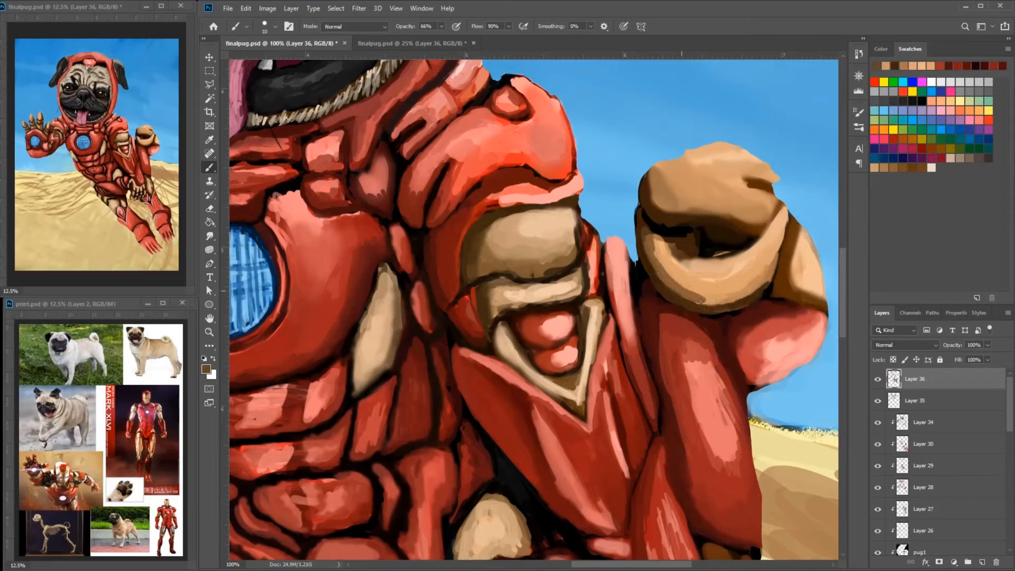
- Shade the gold side piece of the fist and blend the lower finger with mid-brown strokes
{"action": "left_click", "coordinate": [774, 213], "text": "alt"}
{"action": "mouse_move", "coordinate": [777, 210]}
{"action": "left_mouse_down"}
{"action": "mouse_move", "coordinate": [764, 231]}
{"action": "mouse_move", "coordinate": [792, 222]}
{"action": "left_mouse_up"}
{"action": "left_click", "coordinate": [800, 251], "text": "alt"}
{"action": "left_click_drag", "start_coordinate": [794, 236], "coordinate": [807, 287]}
{"action": "left_click", "coordinate": [800, 266], "text": "alt"}
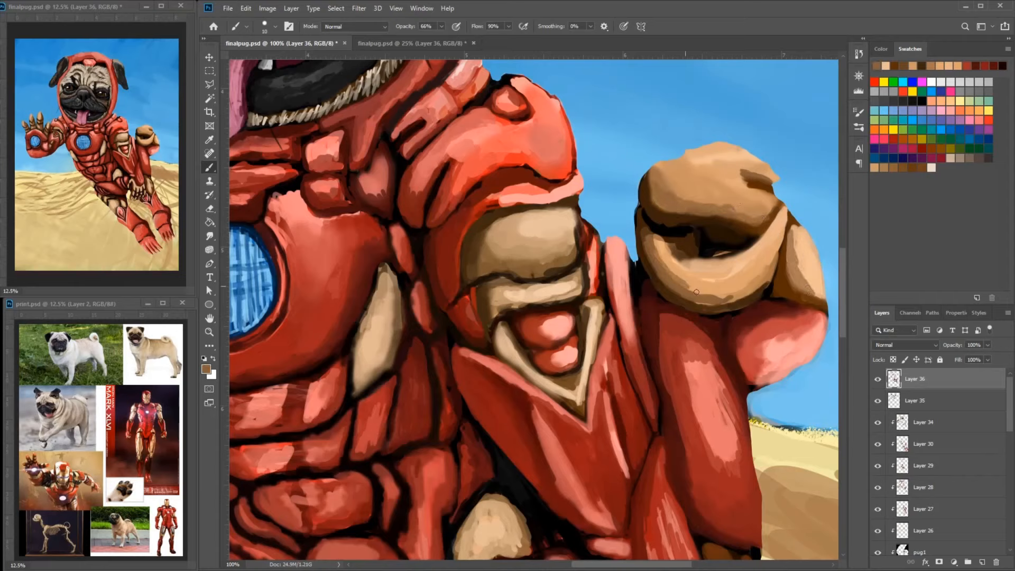
{"action": "left_click_drag", "start_coordinate": [696, 292], "coordinate": [764, 274]}
{"action": "left_click", "coordinate": [732, 276], "text": "alt"}
- Pick a dark brown and refine the shadows around the opening of the gold fist
{"action": "left_click", "coordinate": [206, 368]}
{"action": "left_click", "coordinate": [617, 122]}
{"action": "left_click", "coordinate": [735, 229], "text": "alt"}
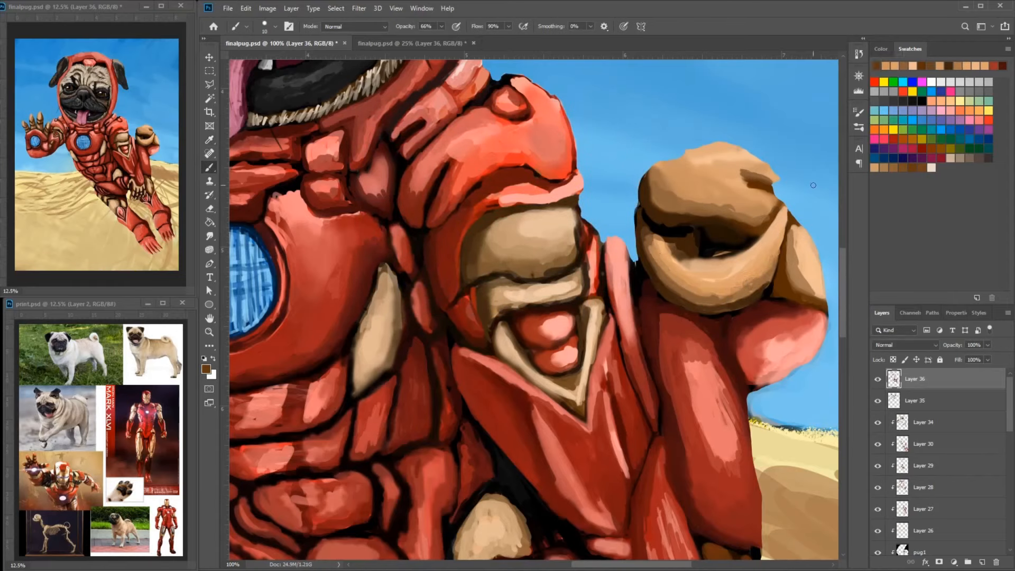
{"action": "left_click", "coordinate": [808, 196], "text": "alt"}
{"action": "mouse_move", "coordinate": [711, 253]}
{"action": "left_mouse_down"}
{"action": "mouse_move", "coordinate": [754, 248]}
{"action": "mouse_move", "coordinate": [774, 296]}
{"action": "left_mouse_up"}
- Paint sky blue inside the gap of the gold fist so the background shows through
{"action": "left_click", "coordinate": [921, 120]}
{"action": "left_click", "coordinate": [802, 367], "text": "alt"}
{"action": "left_click", "coordinate": [724, 245], "text": "alt"}
{"action": "left_click", "coordinate": [688, 253], "text": "alt"}
{"action": "left_click", "coordinate": [764, 302], "text": "alt"}
{"action": "mouse_move", "coordinate": [772, 301]}
{"action": "left_mouse_down"}
{"action": "mouse_move", "coordinate": [728, 322]}
{"action": "mouse_move", "coordinate": [739, 395]}
{"action": "left_mouse_up"}
{"action": "left_click", "coordinate": [693, 317], "text": "alt"}
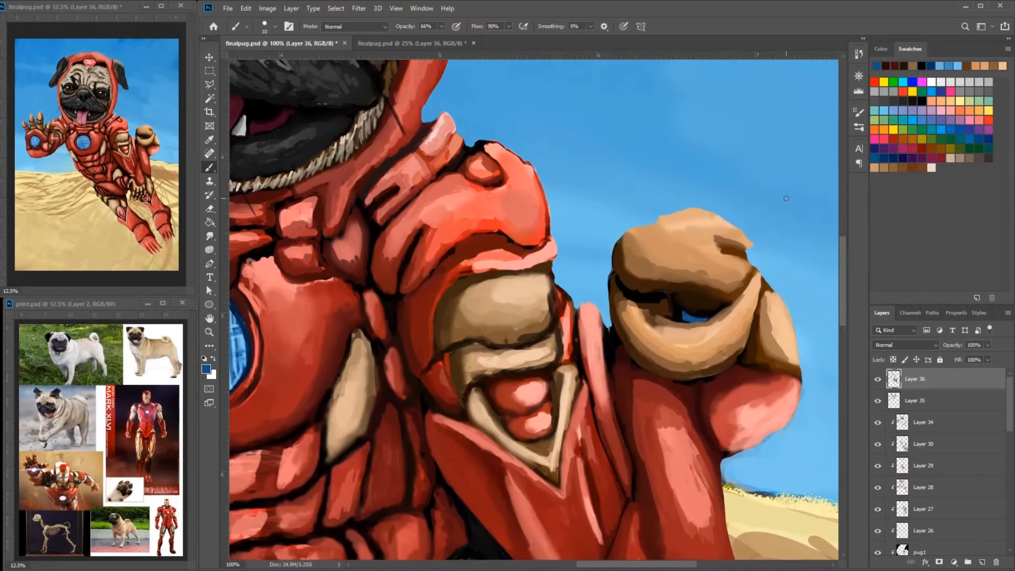
{"action": "left_click", "coordinate": [766, 259], "text": "alt"}
{"action": "right_click", "coordinate": [700, 312]}
{"action": "left_click", "coordinate": [758, 338]}
{"action": "left_click", "coordinate": [764, 257], "text": "alt"}
{"action": "left_click_drag", "start_coordinate": [686, 316], "coordinate": [703, 319]}
- Choose a tan brown and rework the gold side finger where it meets the red wrist
{"action": "left_click", "coordinate": [207, 369]}
{"action": "left_click", "coordinate": [442, 168]}
{"action": "left_click", "coordinate": [607, 130]}
{"action": "left_click", "coordinate": [206, 369]}
{"action": "left_click", "coordinate": [442, 185]}
{"action": "left_click", "coordinate": [607, 130]}
{"action": "left_click_drag", "start_coordinate": [765, 334], "coordinate": [753, 350]}
{"action": "left_click", "coordinate": [758, 355], "text": "alt"}
{"action": "left_click_drag", "start_coordinate": [777, 379], "coordinate": [752, 347]}
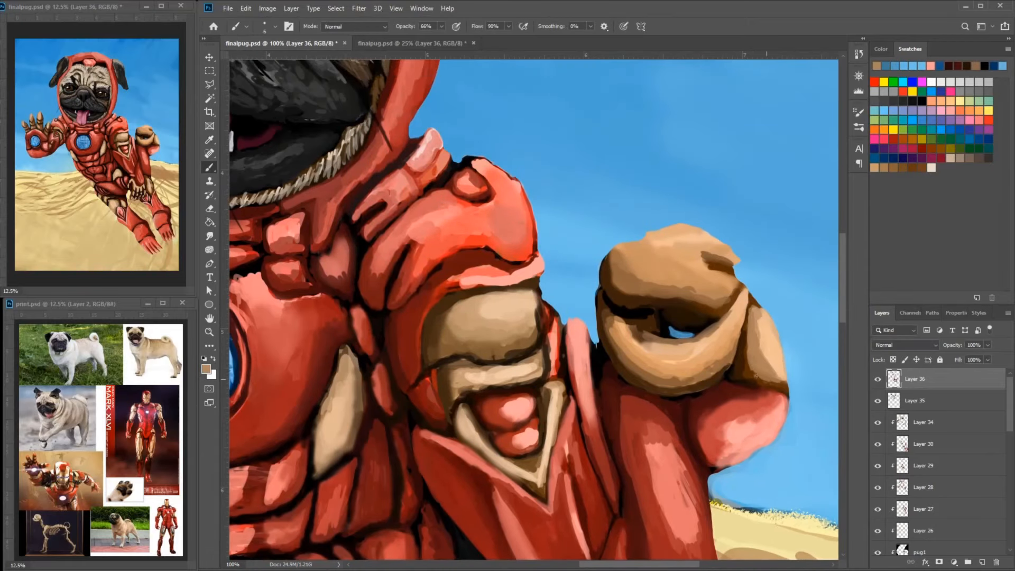
{"action": "left_click", "coordinate": [761, 378], "text": "alt"}
{"action": "left_click_drag", "start_coordinate": [776, 381], "coordinate": [748, 344]}
{"action": "left_click_drag", "start_coordinate": [750, 422], "coordinate": [740, 333]}
- Refine the rim of the fist's lower gold finger beside the blue gap
{"action": "left_click", "coordinate": [713, 342], "text": "alt"}
{"action": "left_click_drag", "start_coordinate": [724, 330], "coordinate": [713, 349]}
{"action": "left_click", "coordinate": [764, 337], "text": "alt"}
{"action": "left_click", "coordinate": [717, 362], "text": "alt"}
{"action": "mouse_move", "coordinate": [776, 307]}
{"action": "left_mouse_down"}
{"action": "mouse_move", "coordinate": [714, 375]}
{"action": "mouse_move", "coordinate": [748, 324]}
{"action": "left_mouse_up"}
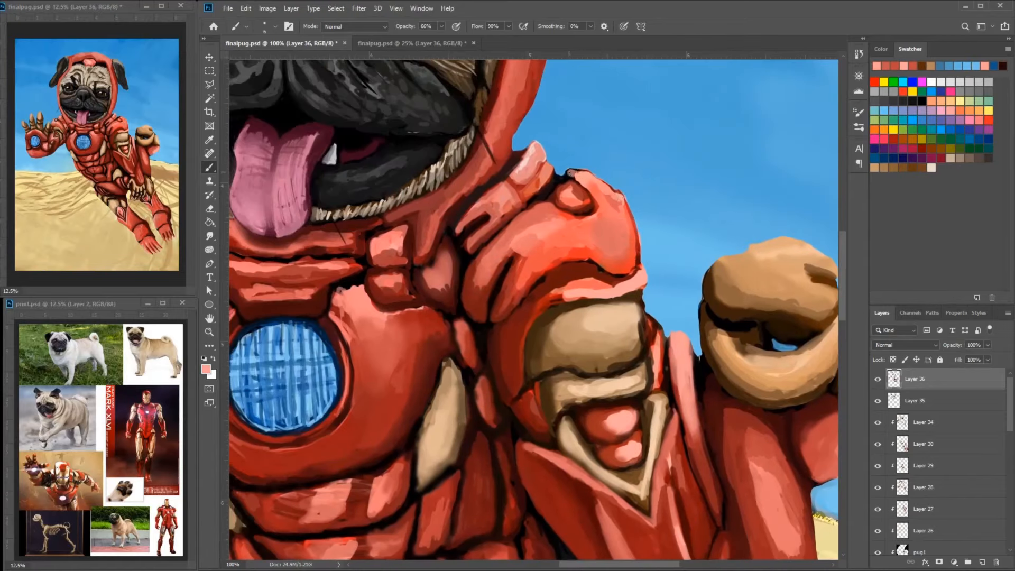
- Add light pink and salmon highlights along the outer edge of the shoulder cap above the gold arm plate
{"action": "left_click", "coordinate": [573, 172], "text": "alt"}
{"action": "left_click_drag", "start_coordinate": [609, 188], "coordinate": [626, 210]}
{"action": "mouse_move", "coordinate": [627, 220]}
{"action": "left_mouse_down"}
{"action": "mouse_move", "coordinate": [638, 256]}
{"action": "mouse_move", "coordinate": [530, 315]}
{"action": "mouse_move", "coordinate": [519, 333]}
{"action": "left_mouse_up"}
{"action": "left_click", "coordinate": [628, 232], "text": "alt"}
{"action": "left_click", "coordinate": [605, 301], "text": "alt"}
{"action": "left_click", "coordinate": [597, 269], "text": "alt"}
{"action": "left_click_drag", "start_coordinate": [538, 300], "coordinate": [515, 357]}
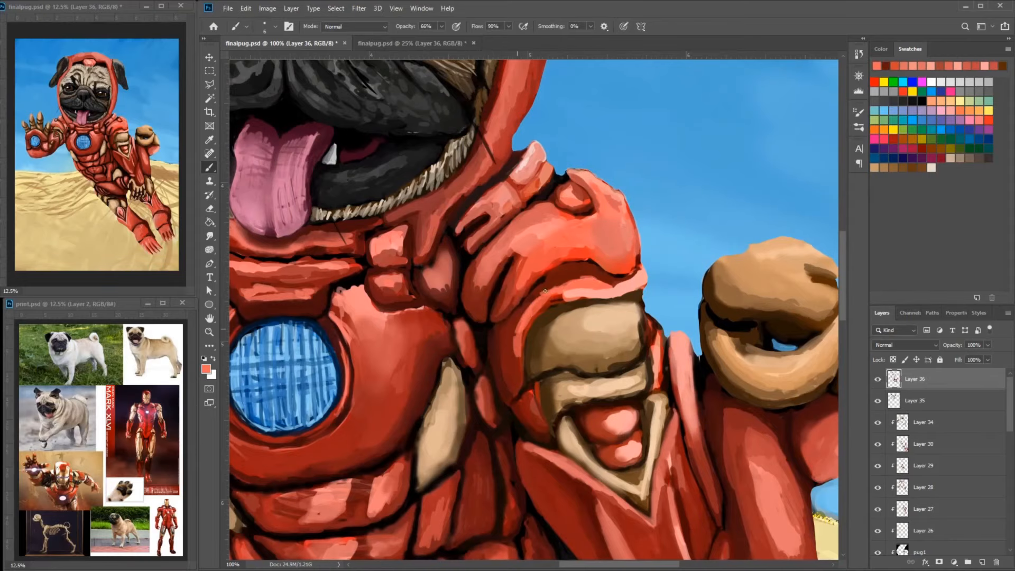
- Paint bright red strokes along the curved rim around the gold upper-arm plate
{"action": "left_click_drag", "start_coordinate": [574, 281], "coordinate": [536, 307]}
{"action": "left_click_drag", "start_coordinate": [537, 333], "coordinate": [570, 292]}
{"action": "left_click_drag", "start_coordinate": [561, 347], "coordinate": [570, 376]}
{"action": "left_click_drag", "start_coordinate": [566, 311], "coordinate": [520, 286]}
{"action": "left_click", "coordinate": [533, 187], "text": "alt"}
{"action": "left_click", "coordinate": [530, 218], "text": "alt"}
{"action": "left_click_drag", "start_coordinate": [540, 222], "coordinate": [503, 315]}
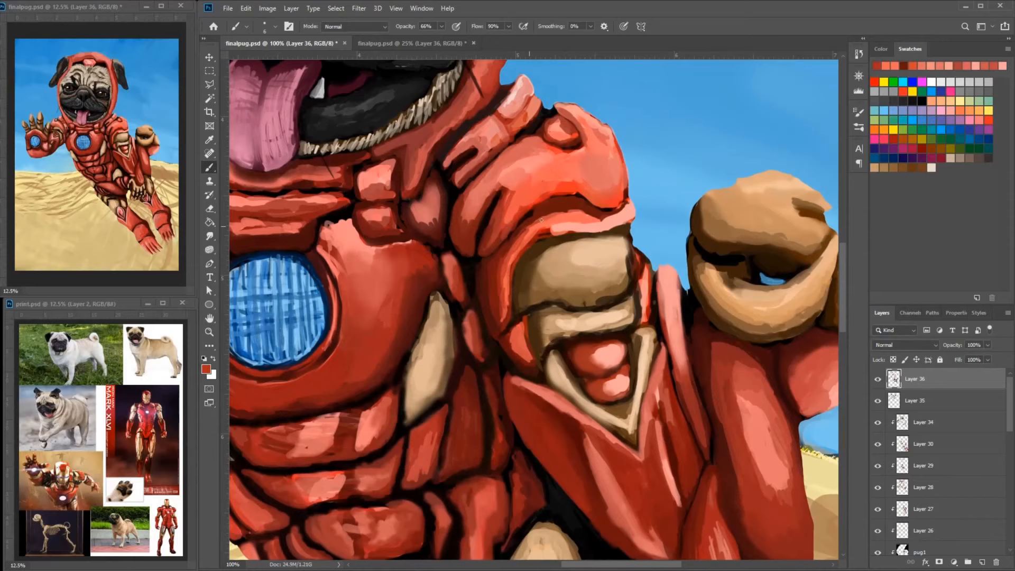
- Deepen the red band between the shoulder cap and the gold upper-arm plate with dark red strokes
{"action": "left_click", "coordinate": [480, 242], "text": "alt"}
{"action": "left_click_drag", "start_coordinate": [552, 237], "coordinate": [483, 237]}
{"action": "left_click", "coordinate": [476, 237], "text": "alt"}
{"action": "left_click_drag", "start_coordinate": [563, 223], "coordinate": [534, 234]}
{"action": "left_click", "coordinate": [468, 222], "text": "alt"}
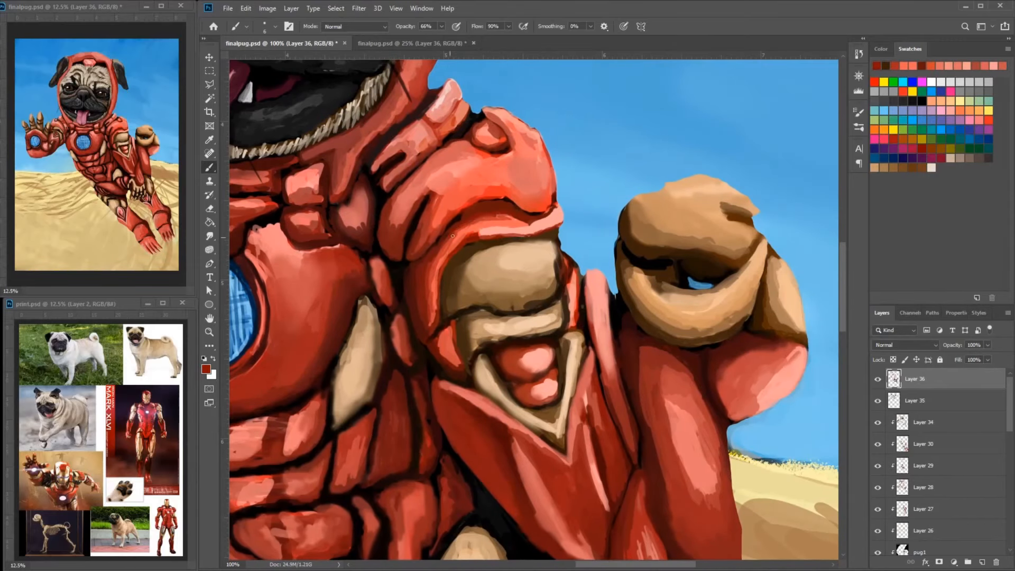
- Darken the crevices beneath the shoulder cap with near-black strokes beside the chest
{"action": "left_click_drag", "start_coordinate": [468, 222], "coordinate": [615, 223]}
{"action": "mouse_move", "coordinate": [614, 214]}
{"action": "left_mouse_down"}
{"action": "mouse_move", "coordinate": [639, 206]}
{"action": "mouse_move", "coordinate": [691, 220]}
{"action": "left_mouse_up"}
{"action": "left_click", "coordinate": [598, 226], "text": "alt"}
{"action": "left_click_drag", "start_coordinate": [595, 228], "coordinate": [577, 247]}
{"action": "left_click_drag", "start_coordinate": [638, 203], "coordinate": [618, 208]}
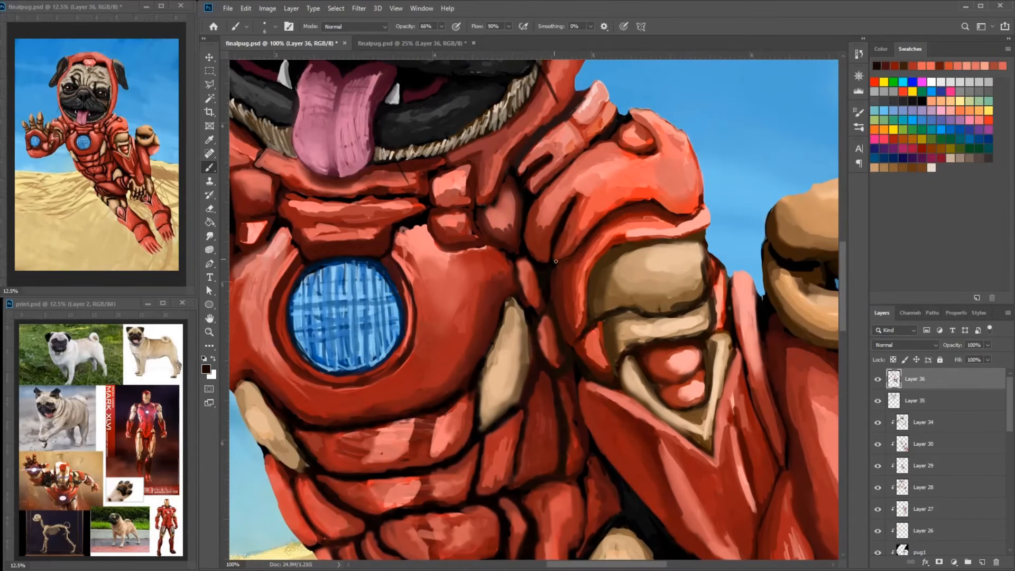
{"action": "left_click", "coordinate": [563, 259], "text": "alt"}
{"action": "mouse_move", "coordinate": [580, 241]}
{"action": "left_mouse_down"}
{"action": "mouse_move", "coordinate": [558, 259]}
{"action": "mouse_move", "coordinate": [544, 222]}
{"action": "mouse_move", "coordinate": [765, 220]}
{"action": "left_mouse_up"}
{"action": "left_click", "coordinate": [544, 225], "text": "alt"}
- Refine the shoulder plates and strap of the raised arm with short red and dark strokes
{"action": "left_click", "coordinate": [372, 163], "text": "alt"}
{"action": "left_click_drag", "start_coordinate": [354, 132], "coordinate": [389, 137]}
{"action": "mouse_move", "coordinate": [425, 168]}
{"action": "left_mouse_down"}
{"action": "mouse_move", "coordinate": [435, 171]}
{"action": "mouse_move", "coordinate": [316, 241]}
{"action": "left_mouse_up"}
{"action": "mouse_move", "coordinate": [300, 216]}
{"action": "left_mouse_down"}
{"action": "mouse_move", "coordinate": [312, 230]}
{"action": "mouse_move", "coordinate": [298, 206]}
{"action": "mouse_move", "coordinate": [364, 194]}
{"action": "mouse_move", "coordinate": [382, 249]}
{"action": "left_mouse_up"}
{"action": "left_click", "coordinate": [306, 228], "text": "alt"}
{"action": "left_click", "coordinate": [393, 271], "text": "alt"}
{"action": "left_click", "coordinate": [358, 232], "text": "alt"}
{"action": "mouse_move", "coordinate": [370, 205]}
{"action": "left_mouse_down"}
{"action": "mouse_move", "coordinate": [387, 229]}
{"action": "mouse_move", "coordinate": [366, 228]}
{"action": "mouse_move", "coordinate": [381, 218]}
{"action": "left_mouse_up"}
{"action": "left_click", "coordinate": [353, 227], "text": "alt"}
{"action": "left_click", "coordinate": [373, 218], "text": "alt"}
{"action": "left_click_drag", "start_coordinate": [354, 185], "coordinate": [372, 206]}
- Add a new layer and start repainting the tongue with sampled pink tones
{"action": "left_click", "coordinate": [981, 562]}
{"action": "left_click", "coordinate": [549, 224], "text": "alt"}
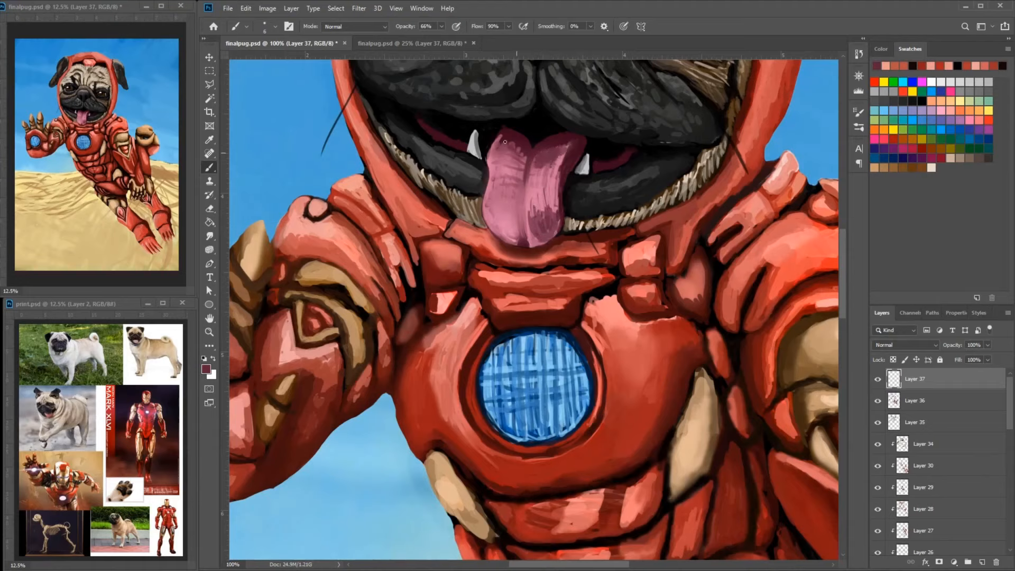
{"action": "left_click", "coordinate": [518, 186], "text": "alt"}
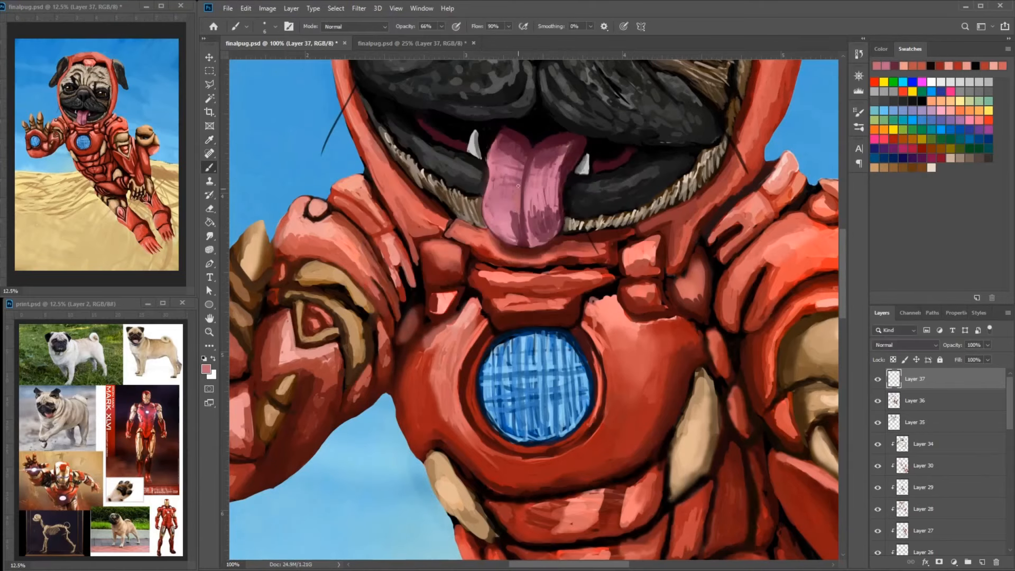
{"action": "left_click_drag", "start_coordinate": [490, 207], "coordinate": [512, 242]}
- Choose a pink and smooth both halves of the tongue around its central groove
{"action": "left_click", "coordinate": [206, 369]}
{"action": "mouse_move", "coordinate": [502, 143]}
{"action": "left_mouse_down"}
{"action": "mouse_move", "coordinate": [492, 166]}
{"action": "mouse_move", "coordinate": [523, 222]}
{"action": "left_mouse_up"}
{"action": "left_click", "coordinate": [449, 204]}
{"action": "left_click", "coordinate": [608, 130]}
{"action": "left_click_drag", "start_coordinate": [524, 179], "coordinate": [522, 214]}
{"action": "left_click", "coordinate": [510, 218], "text": "alt"}
{"action": "mouse_move", "coordinate": [534, 158]}
{"action": "left_mouse_down"}
{"action": "mouse_move", "coordinate": [509, 160]}
{"action": "mouse_move", "coordinate": [526, 210]}
{"action": "left_mouse_up"}
{"action": "left_click_drag", "start_coordinate": [539, 199], "coordinate": [526, 230]}
- Pick a very pale pink and paint glossy highlights on the upper part of the tongue
{"action": "left_click", "coordinate": [206, 369]}
{"action": "left_click", "coordinate": [392, 125]}
{"action": "left_click", "coordinate": [607, 130]}
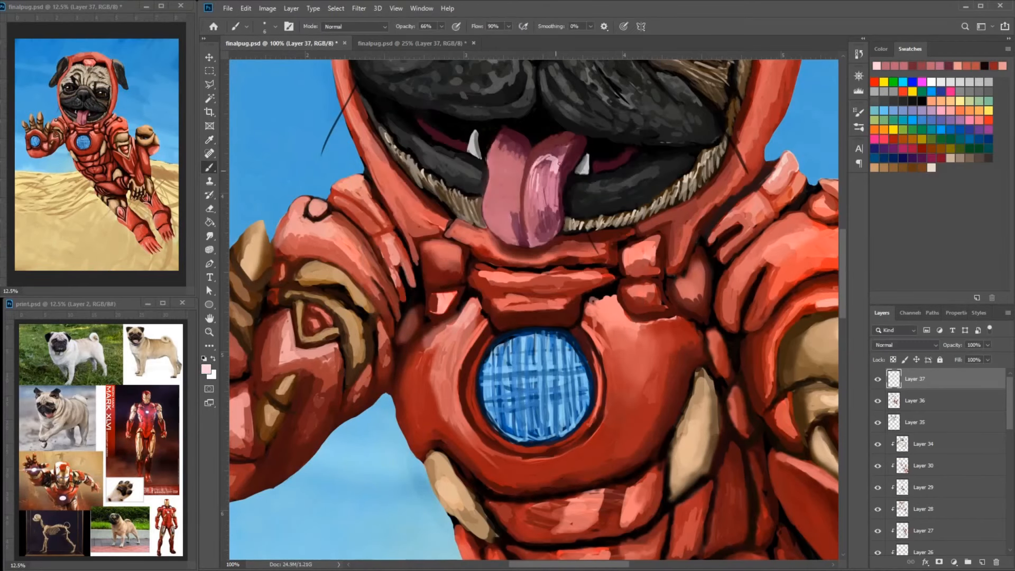
{"action": "mouse_move", "coordinate": [559, 163]}
{"action": "left_mouse_down"}
{"action": "mouse_move", "coordinate": [541, 195]}
{"action": "mouse_move", "coordinate": [507, 158]}
{"action": "mouse_move", "coordinate": [571, 204]}
{"action": "left_mouse_up"}
{"action": "left_click", "coordinate": [570, 151], "text": "alt"}
{"action": "left_click_drag", "start_coordinate": [545, 155], "coordinate": [552, 148]}
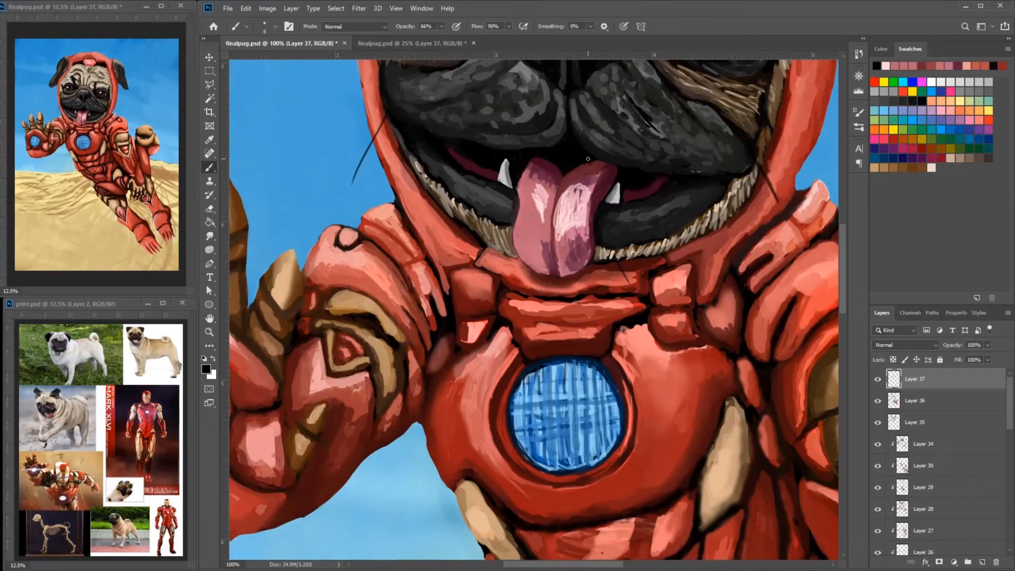
- Clean up the upper and side edges of the tongue with black and muted pink strokes
{"action": "left_click", "coordinate": [598, 178], "text": "alt"}
{"action": "left_click_drag", "start_coordinate": [595, 179], "coordinate": [591, 206]}
{"action": "left_click_drag", "start_coordinate": [523, 182], "coordinate": [518, 206]}
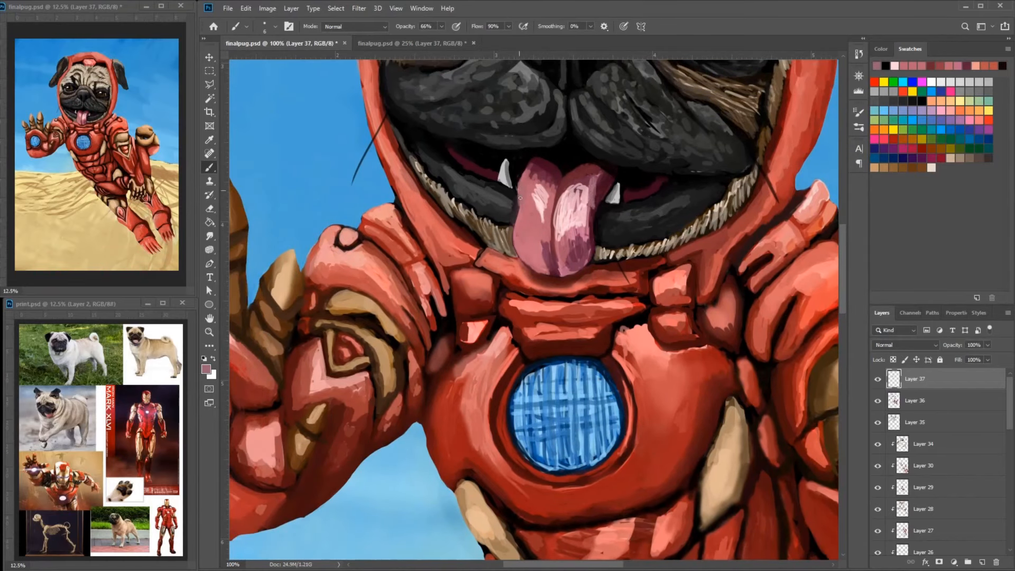
- Blend the tongue's tip and dot small maroon spots across its surface
{"action": "left_click", "coordinate": [581, 246], "text": "alt"}
{"action": "mouse_move", "coordinate": [564, 274]}
{"action": "left_mouse_down"}
{"action": "mouse_move", "coordinate": [588, 242]}
{"action": "mouse_move", "coordinate": [558, 271]}
{"action": "mouse_move", "coordinate": [542, 266]}
{"action": "mouse_move", "coordinate": [516, 232]}
{"action": "mouse_move", "coordinate": [523, 258]}
{"action": "mouse_move", "coordinate": [517, 220]}
{"action": "mouse_move", "coordinate": [539, 251]}
{"action": "left_mouse_up"}
{"action": "left_click_drag", "start_coordinate": [528, 241], "coordinate": [547, 273]}
{"action": "left_click", "coordinate": [533, 255], "text": "alt"}
{"action": "left_click", "coordinate": [545, 182], "text": "alt"}
{"action": "mouse_move", "coordinate": [535, 192]}
{"action": "left_mouse_down"}
{"action": "mouse_move", "coordinate": [548, 222]}
{"action": "mouse_move", "coordinate": [554, 190]}
{"action": "mouse_move", "coordinate": [523, 178]}
{"action": "left_mouse_up"}
{"action": "left_click", "coordinate": [548, 169], "text": "alt"}
{"action": "left_click_drag", "start_coordinate": [576, 178], "coordinate": [591, 180]}
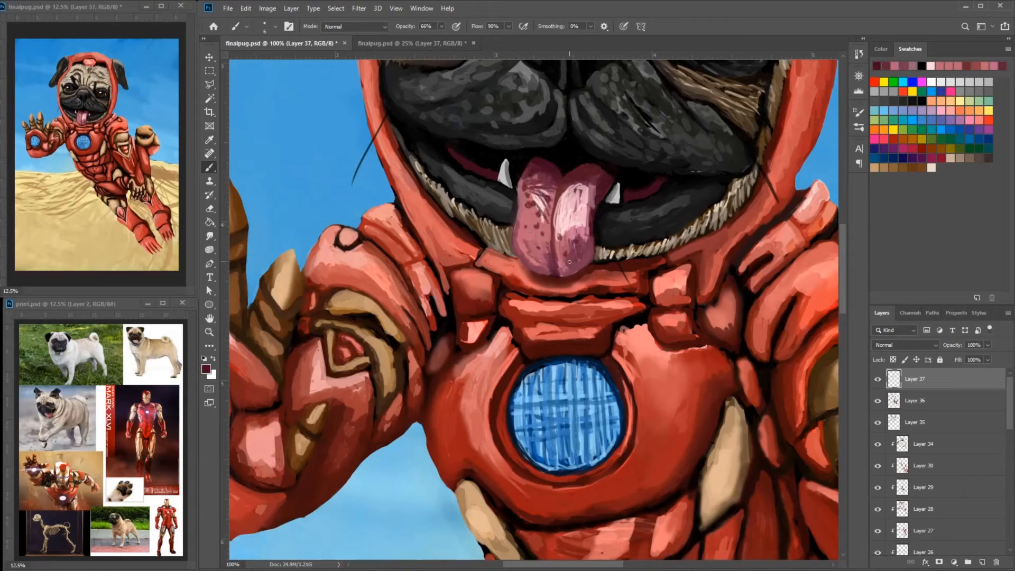
- Add dark maroon spots and fine shading strokes to the tongue half beside the smaller visible fang
{"action": "left_click_drag", "start_coordinate": [569, 262], "coordinate": [565, 215]}
{"action": "mouse_move", "coordinate": [577, 212]}
{"action": "left_mouse_down"}
{"action": "mouse_move", "coordinate": [601, 194]}
{"action": "mouse_move", "coordinate": [592, 237]}
{"action": "left_mouse_up"}
{"action": "left_click", "coordinate": [571, 211], "text": "alt"}
{"action": "left_click", "coordinate": [595, 205], "text": "alt"}
{"action": "left_click_drag", "start_coordinate": [600, 245], "coordinate": [596, 284]}
{"action": "mouse_move", "coordinate": [567, 254]}
{"action": "left_mouse_down"}
{"action": "mouse_move", "coordinate": [566, 277]}
{"action": "mouse_move", "coordinate": [552, 282]}
{"action": "left_mouse_up"}
{"action": "left_click", "coordinate": [567, 259], "text": "alt"}
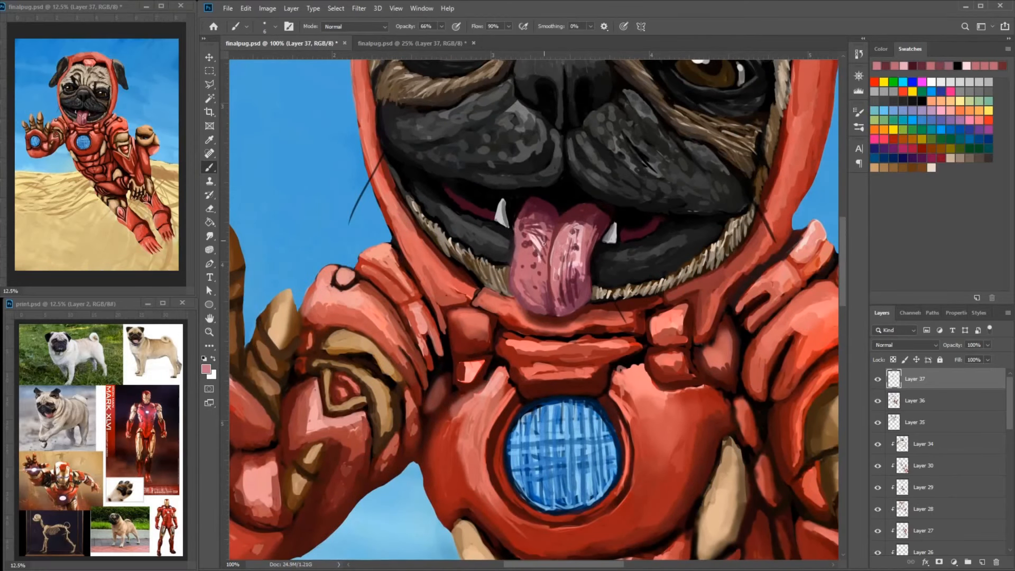
- Soften the tongue's highlights with light pink strokes on both halves
{"action": "left_click_drag", "start_coordinate": [536, 226], "coordinate": [549, 258]}
{"action": "mouse_move", "coordinate": [528, 227]}
{"action": "left_mouse_down"}
{"action": "mouse_move", "coordinate": [544, 264]}
{"action": "mouse_move", "coordinate": [548, 247]}
{"action": "left_mouse_up"}
{"action": "left_click", "coordinate": [536, 236], "text": "alt"}
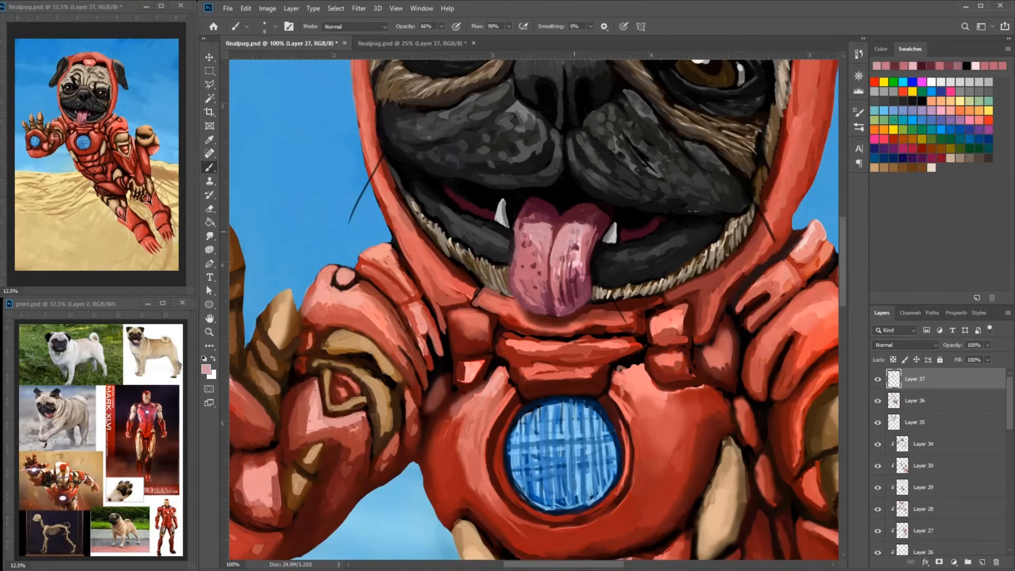
{"action": "left_click", "coordinate": [571, 273], "text": "alt"}
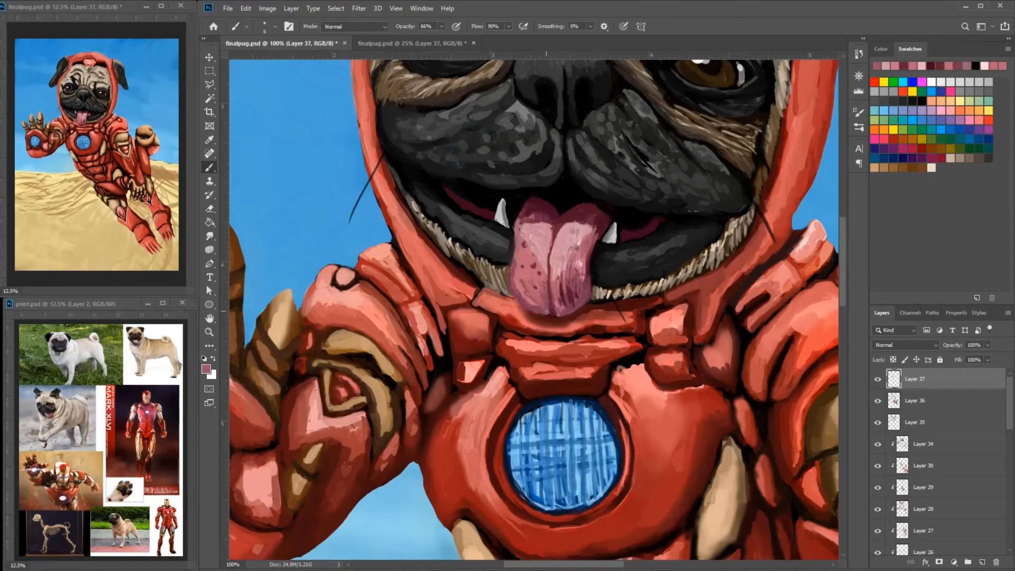
- Refine the tongue's tip and side edge and the dark lip beside it
{"action": "left_click_drag", "start_coordinate": [543, 310], "coordinate": [519, 279]}
{"action": "left_click_drag", "start_coordinate": [608, 275], "coordinate": [584, 284]}
{"action": "left_click", "coordinate": [655, 276], "text": "alt"}
{"action": "left_click", "coordinate": [661, 269], "text": "alt"}
{"action": "mouse_move", "coordinate": [667, 241]}
{"action": "left_mouse_down"}
{"action": "mouse_move", "coordinate": [640, 243]}
{"action": "mouse_move", "coordinate": [613, 275]}
{"action": "left_mouse_up"}
{"action": "mouse_move", "coordinate": [631, 250]}
{"action": "left_mouse_down"}
{"action": "mouse_move", "coordinate": [619, 254]}
{"action": "mouse_move", "coordinate": [642, 255]}
{"action": "left_mouse_up"}
{"action": "left_click", "coordinate": [602, 264], "text": "alt"}
{"action": "left_click", "coordinate": [635, 258], "text": "alt"}
- Refine the bases and edges of both fangs with light grey strokes
{"action": "left_click_drag", "start_coordinate": [625, 215], "coordinate": [644, 244]}
{"action": "mouse_move", "coordinate": [377, 144]}
{"action": "left_mouse_down"}
{"action": "mouse_move", "coordinate": [336, 162]}
{"action": "mouse_move", "coordinate": [369, 164]}
{"action": "left_mouse_up"}
{"action": "left_click", "coordinate": [482, 276], "text": "alt"}
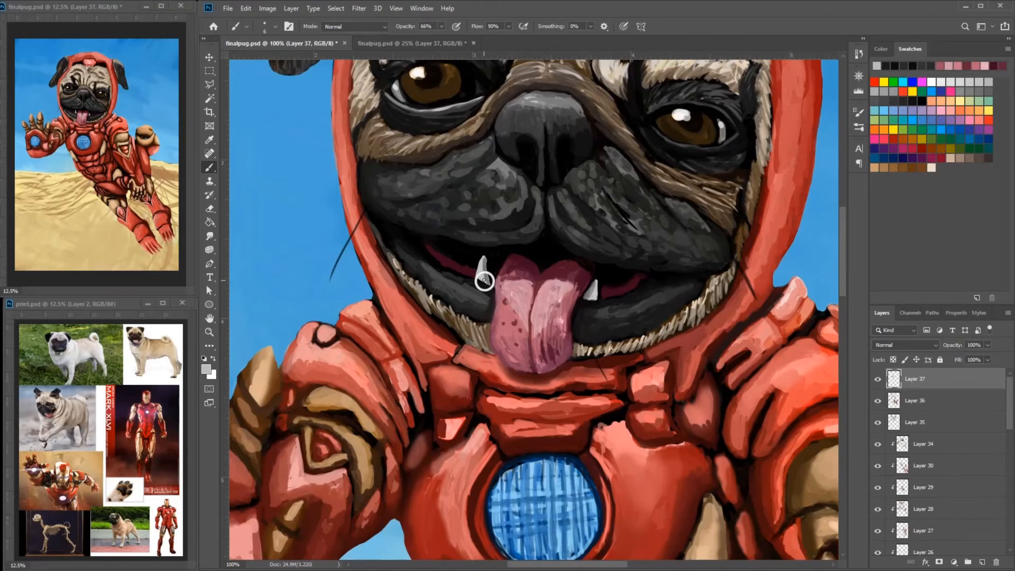
{"action": "left_click", "coordinate": [483, 279], "text": "alt"}
{"action": "left_click_drag", "start_coordinate": [478, 278], "coordinate": [490, 284]}
{"action": "left_click", "coordinate": [482, 268], "text": "alt"}
{"action": "left_click_drag", "start_coordinate": [585, 300], "coordinate": [594, 292]}
- Shade and clean up the edges of the small square collar plates on the smaller fang's side with dark red
{"action": "mouse_move", "coordinate": [568, 129]}
{"action": "left_mouse_down"}
{"action": "mouse_move", "coordinate": [608, 286]}
{"action": "mouse_move", "coordinate": [568, 204]}
{"action": "left_mouse_up"}
{"action": "left_click", "coordinate": [589, 216], "text": "alt"}
{"action": "left_click", "coordinate": [607, 286], "text": "alt"}
{"action": "left_click", "coordinate": [595, 405], "text": "alt"}
{"action": "mouse_move", "coordinate": [659, 475]}
{"action": "left_mouse_down"}
{"action": "mouse_move", "coordinate": [601, 413]}
{"action": "mouse_move", "coordinate": [613, 425]}
{"action": "mouse_move", "coordinate": [584, 422]}
{"action": "mouse_move", "coordinate": [603, 429]}
{"action": "mouse_move", "coordinate": [579, 408]}
{"action": "left_mouse_up"}
{"action": "left_click", "coordinate": [611, 419], "text": "alt"}
{"action": "left_click", "coordinate": [597, 413], "text": "alt"}
{"action": "left_click", "coordinate": [587, 427], "text": "alt"}
{"action": "left_click", "coordinate": [616, 421], "text": "alt"}
{"action": "left_click", "coordinate": [614, 416], "text": "alt"}
{"action": "left_click_drag", "start_coordinate": [577, 403], "coordinate": [587, 424]}
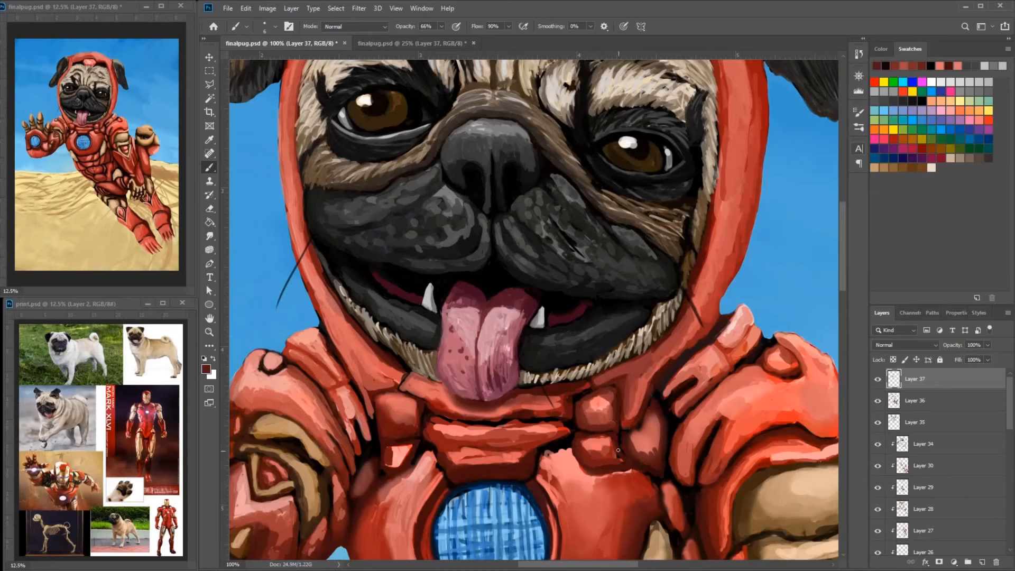
- Blend the harsh highlight and tidy the edges of the lower square collar plate on the larger fang's side
{"action": "left_click_drag", "start_coordinate": [412, 450], "coordinate": [471, 408]}
{"action": "left_click", "coordinate": [467, 409], "text": "alt"}
{"action": "mouse_move", "coordinate": [472, 402]}
{"action": "left_mouse_down"}
{"action": "mouse_move", "coordinate": [474, 423]}
{"action": "mouse_move", "coordinate": [461, 425]}
{"action": "mouse_move", "coordinate": [470, 406]}
{"action": "left_mouse_up"}
{"action": "left_click", "coordinate": [447, 385], "text": "alt"}
{"action": "left_click", "coordinate": [459, 421], "text": "alt"}
{"action": "left_click", "coordinate": [659, 360], "text": "alt"}
{"action": "mouse_move", "coordinate": [468, 418]}
{"action": "left_mouse_down"}
{"action": "mouse_move", "coordinate": [507, 321]}
{"action": "mouse_move", "coordinate": [465, 337]}
{"action": "mouse_move", "coordinate": [470, 323]}
{"action": "left_mouse_up"}
{"action": "left_click", "coordinate": [476, 371], "text": "alt"}
{"action": "left_click", "coordinate": [465, 326], "text": "alt"}
{"action": "left_click", "coordinate": [455, 350], "text": "alt"}
{"action": "mouse_move", "coordinate": [470, 326]}
{"action": "left_mouse_down"}
{"action": "mouse_move", "coordinate": [453, 364]}
{"action": "mouse_move", "coordinate": [452, 336]}
{"action": "mouse_move", "coordinate": [468, 370]}
{"action": "left_mouse_up"}
{"action": "left_click", "coordinate": [456, 329], "text": "alt"}
{"action": "left_click_drag", "start_coordinate": [465, 364], "coordinate": [403, 333]}
{"action": "left_click", "coordinate": [418, 302], "text": "alt"}
- Outline and shade the narrow plate between the chest plate and the raised arm with black and dark maroon
{"action": "left_click", "coordinate": [393, 309], "text": "alt"}
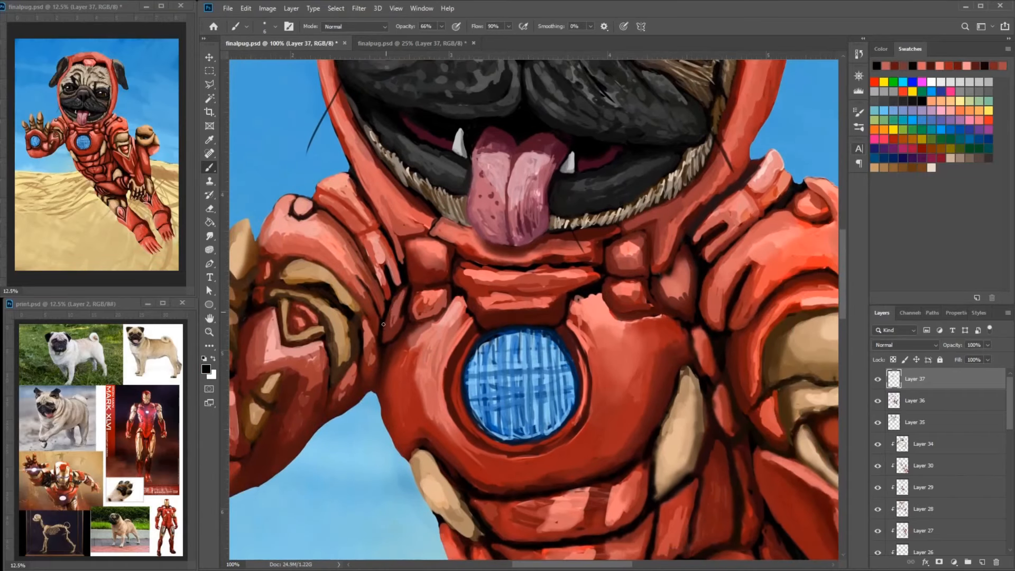
{"action": "left_click_drag", "start_coordinate": [396, 297], "coordinate": [384, 328]}
{"action": "left_click", "coordinate": [393, 326], "text": "alt"}
{"action": "left_click", "coordinate": [384, 332], "text": "alt"}
{"action": "left_click", "coordinate": [207, 369]}
{"action": "left_click", "coordinate": [482, 224]}
{"action": "left_click", "coordinate": [608, 130]}
{"action": "left_click_drag", "start_coordinate": [403, 291], "coordinate": [395, 306]}
- Shade the rounded red plate beside the collar on the gold-fist side and the dark gap beneath it
{"action": "left_click_drag", "start_coordinate": [680, 306], "coordinate": [695, 265]}
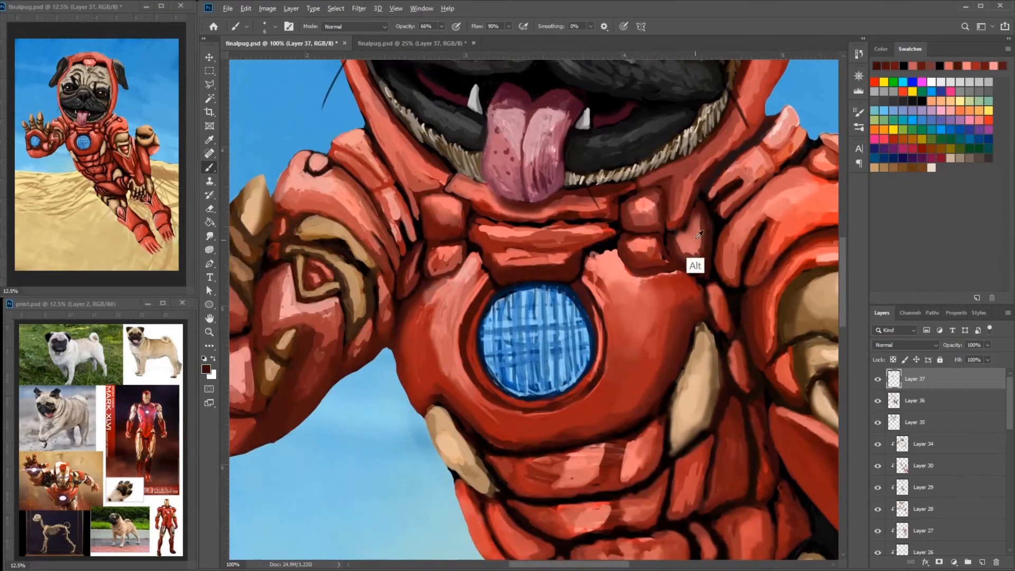
{"action": "left_click", "coordinate": [696, 259], "text": "alt"}
{"action": "left_click_drag", "start_coordinate": [703, 212], "coordinate": [697, 260]}
{"action": "left_click", "coordinate": [632, 199], "text": "alt"}
{"action": "mouse_move", "coordinate": [690, 301]}
{"action": "left_mouse_down"}
{"action": "mouse_move", "coordinate": [631, 198]}
{"action": "mouse_move", "coordinate": [639, 189]}
{"action": "left_mouse_up"}
{"action": "left_click", "coordinate": [648, 235], "text": "alt"}
{"action": "left_click_drag", "start_coordinate": [646, 226], "coordinate": [658, 291]}
{"action": "left_click_drag", "start_coordinate": [651, 237], "coordinate": [618, 340]}
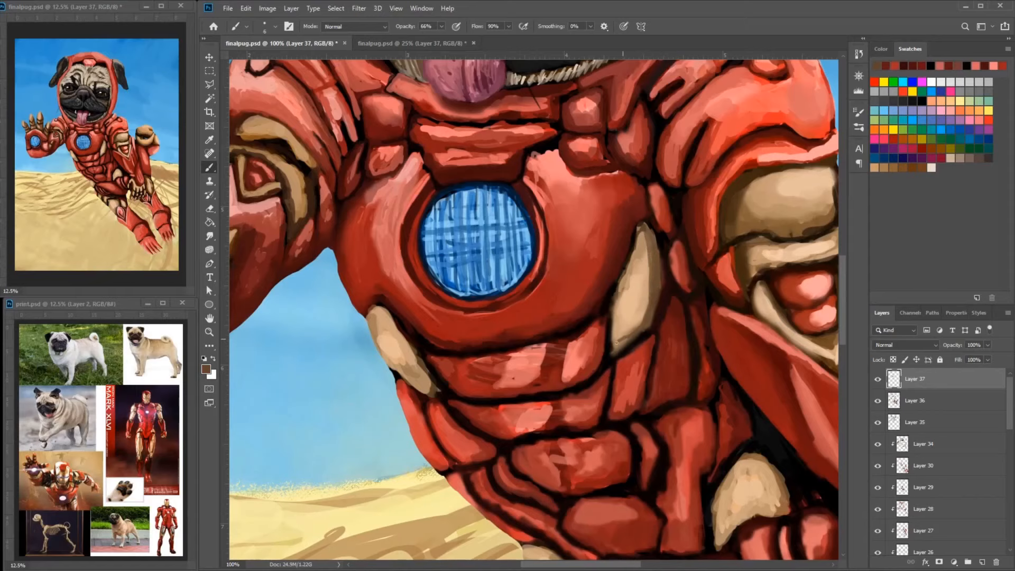
- Choose a gold-brown color and shade the gold rib plate on the chest's gold-fist side
{"action": "left_click", "coordinate": [206, 369]}
{"action": "left_click", "coordinate": [448, 185]}
{"action": "left_click", "coordinate": [608, 130]}
{"action": "mouse_move", "coordinate": [650, 242]}
{"action": "left_mouse_down"}
{"action": "mouse_move", "coordinate": [623, 334]}
{"action": "mouse_move", "coordinate": [616, 319]}
{"action": "left_mouse_up"}
{"action": "left_click", "coordinate": [629, 333], "text": "alt"}
{"action": "left_click_drag", "start_coordinate": [655, 260], "coordinate": [643, 307]}
- Refine the opposite gold rib plate and add pale gold highlights to both rib plates
{"action": "mouse_move", "coordinate": [401, 365]}
{"action": "left_mouse_down"}
{"action": "mouse_move", "coordinate": [448, 258]}
{"action": "mouse_move", "coordinate": [425, 202]}
{"action": "mouse_move", "coordinate": [424, 229]}
{"action": "mouse_move", "coordinate": [455, 255]}
{"action": "left_mouse_up"}
{"action": "left_click", "coordinate": [465, 279], "text": "alt"}
{"action": "left_click", "coordinate": [429, 226], "text": "alt"}
{"action": "left_click_drag", "start_coordinate": [425, 208], "coordinate": [434, 233]}
{"action": "left_click_drag", "start_coordinate": [682, 182], "coordinate": [617, 225]}
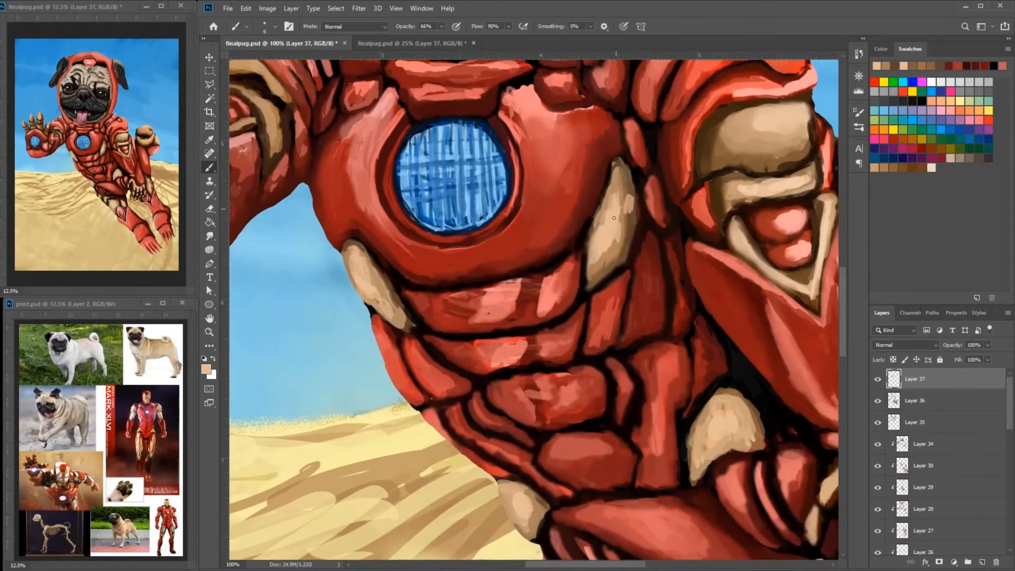
{"action": "left_click_drag", "start_coordinate": [614, 169], "coordinate": [610, 209]}
- Close the duplicate 25% view of finalpug.psd and touch up the red arm plates beside the gold fist
{"action": "left_click", "coordinate": [473, 43]}
{"action": "left_click_drag", "start_coordinate": [682, 174], "coordinate": [706, 275]}
{"action": "left_click", "coordinate": [718, 234], "text": "alt"}
{"action": "left_click", "coordinate": [707, 212], "text": "alt"}
{"action": "mouse_move", "coordinate": [699, 218]}
{"action": "left_mouse_down"}
{"action": "mouse_move", "coordinate": [724, 190]}
{"action": "mouse_move", "coordinate": [773, 167]}
{"action": "mouse_move", "coordinate": [703, 214]}
{"action": "mouse_move", "coordinate": [708, 174]}
{"action": "left_mouse_up"}
{"action": "left_click", "coordinate": [773, 157], "text": "alt"}
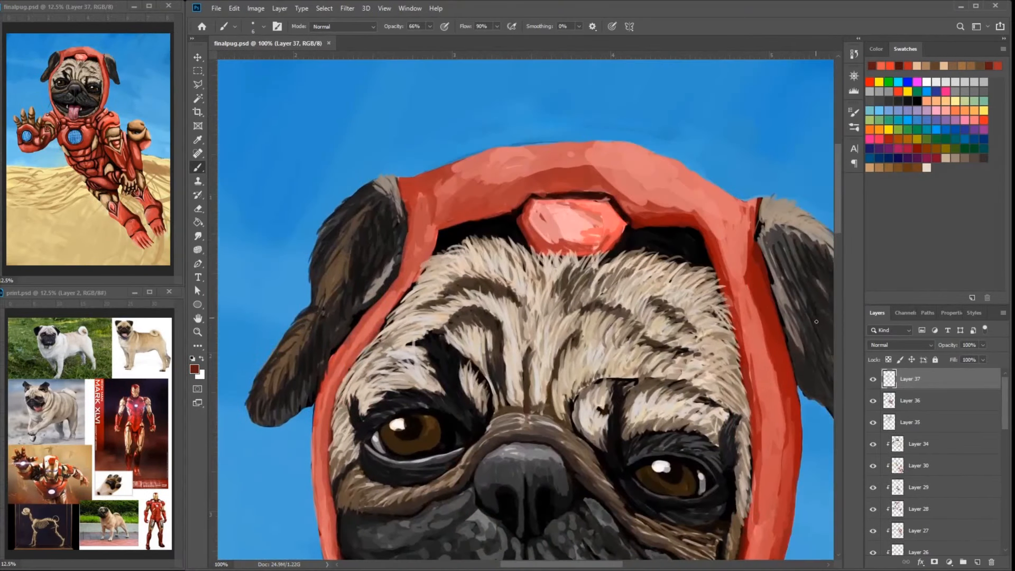
{"action": "left_click", "coordinate": [743, 267], "text": "alt"}
{"action": "left_click_drag", "start_coordinate": [749, 264], "coordinate": [767, 329]}
{"action": "left_click", "coordinate": [746, 259], "text": "alt"}
{"action": "left_click_drag", "start_coordinate": [748, 212], "coordinate": [737, 258]}
{"action": "left_click_drag", "start_coordinate": [723, 253], "coordinate": [753, 406]}
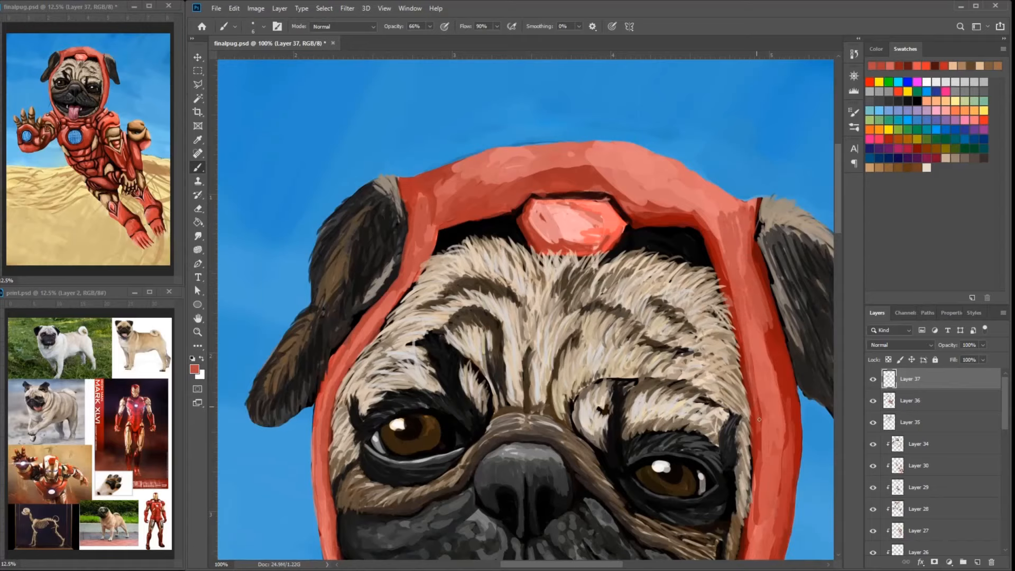
- Smooth the red shading along the hood's side and across its top with a larger brush
{"action": "left_click_drag", "start_coordinate": [755, 326], "coordinate": [778, 429]}
{"action": "key", "text": "bracketright"}
{"action": "left_click_drag", "start_coordinate": [653, 195], "coordinate": [735, 275]}
{"action": "left_click", "coordinate": [570, 165], "text": "alt"}
{"action": "left_click_drag", "start_coordinate": [531, 184], "coordinate": [605, 167]}
{"action": "mouse_move", "coordinate": [412, 212]}
{"action": "left_mouse_down"}
{"action": "mouse_move", "coordinate": [604, 194]}
{"action": "mouse_move", "coordinate": [608, 235]}
{"action": "left_mouse_up"}
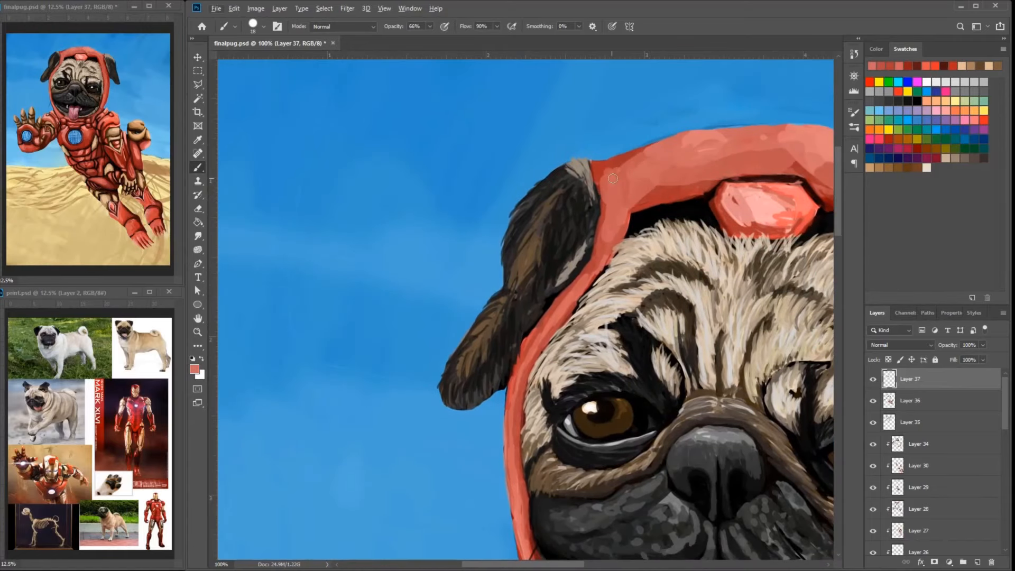
{"action": "left_click", "coordinate": [597, 179], "text": "alt"}
- Reduce the brush size and refine the folded ear on the raised-hand side with dark fur strokes
{"action": "right_click", "coordinate": [597, 182]}
{"action": "left_click_drag", "start_coordinate": [663, 211], "coordinate": [658, 210]}
{"action": "left_click", "coordinate": [577, 170], "text": "alt"}
{"action": "left_click_drag", "start_coordinate": [569, 170], "coordinate": [584, 191]}
{"action": "left_click", "coordinate": [560, 199], "text": "alt"}
{"action": "left_click_drag", "start_coordinate": [539, 193], "coordinate": [526, 209]}
{"action": "left_click_drag", "start_coordinate": [534, 221], "coordinate": [519, 241]}
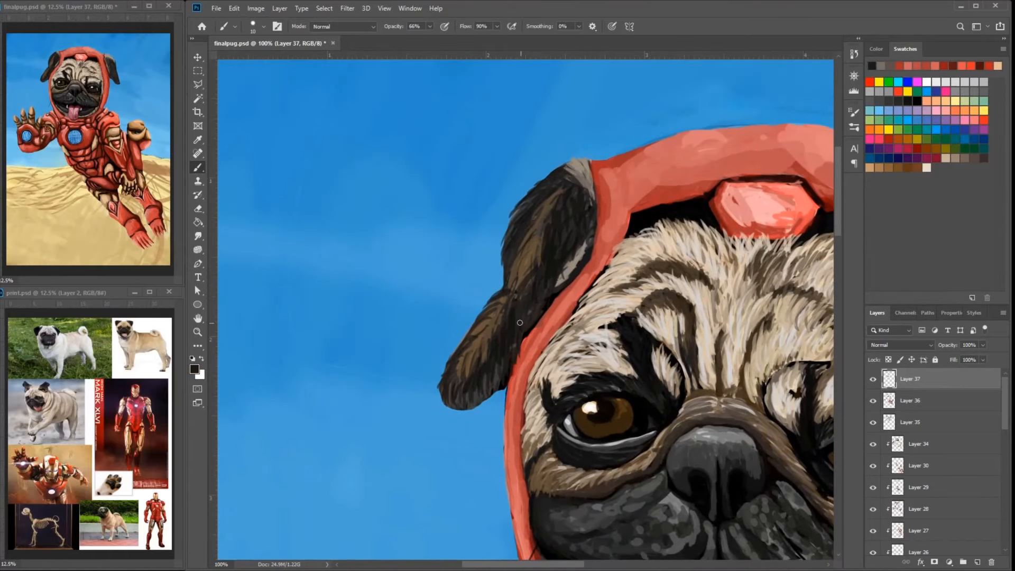
{"action": "left_click_drag", "start_coordinate": [486, 373], "coordinate": [482, 394]}
{"action": "left_click_drag", "start_coordinate": [467, 383], "coordinate": [459, 402]}
- Add light fur strokes along the forehead's edge where it meets the hood
{"action": "left_click_drag", "start_coordinate": [813, 412], "coordinate": [559, 370]}
{"action": "left_click", "coordinate": [575, 394], "text": "alt"}
{"action": "left_click_drag", "start_coordinate": [611, 314], "coordinate": [652, 326]}
{"action": "left_click_drag", "start_coordinate": [676, 318], "coordinate": [687, 365]}
{"action": "left_click", "coordinate": [665, 298], "text": "alt"}
{"action": "left_click_drag", "start_coordinate": [672, 285], "coordinate": [655, 254]}
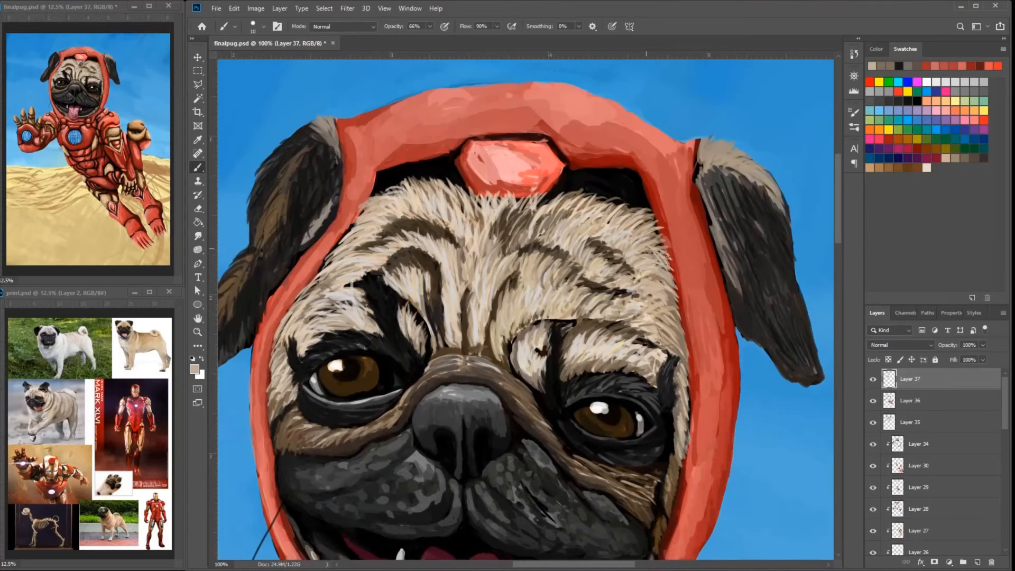
- Touch up the red tones of the hood's front and the edges around the forehead gem
{"action": "left_click_drag", "start_coordinate": [454, 295], "coordinate": [586, 323]}
{"action": "left_click", "coordinate": [395, 355], "text": "alt"}
{"action": "mouse_move", "coordinate": [402, 321]}
{"action": "left_mouse_down"}
{"action": "mouse_move", "coordinate": [385, 379]}
{"action": "mouse_move", "coordinate": [448, 171]}
{"action": "left_mouse_up"}
{"action": "left_click", "coordinate": [448, 150], "text": "alt"}
{"action": "left_click_drag", "start_coordinate": [450, 139], "coordinate": [428, 204]}
{"action": "left_click_drag", "start_coordinate": [464, 120], "coordinate": [445, 160]}
{"action": "mouse_move", "coordinate": [465, 142]}
{"action": "left_mouse_down"}
{"action": "mouse_move", "coordinate": [443, 219]}
{"action": "mouse_move", "coordinate": [450, 197]}
{"action": "left_mouse_up"}
{"action": "left_click", "coordinate": [474, 186], "text": "alt"}
{"action": "left_click_drag", "start_coordinate": [489, 144], "coordinate": [441, 210]}
{"action": "left_click_drag", "start_coordinate": [529, 111], "coordinate": [436, 175]}
{"action": "left_click", "coordinate": [459, 146], "text": "alt"}
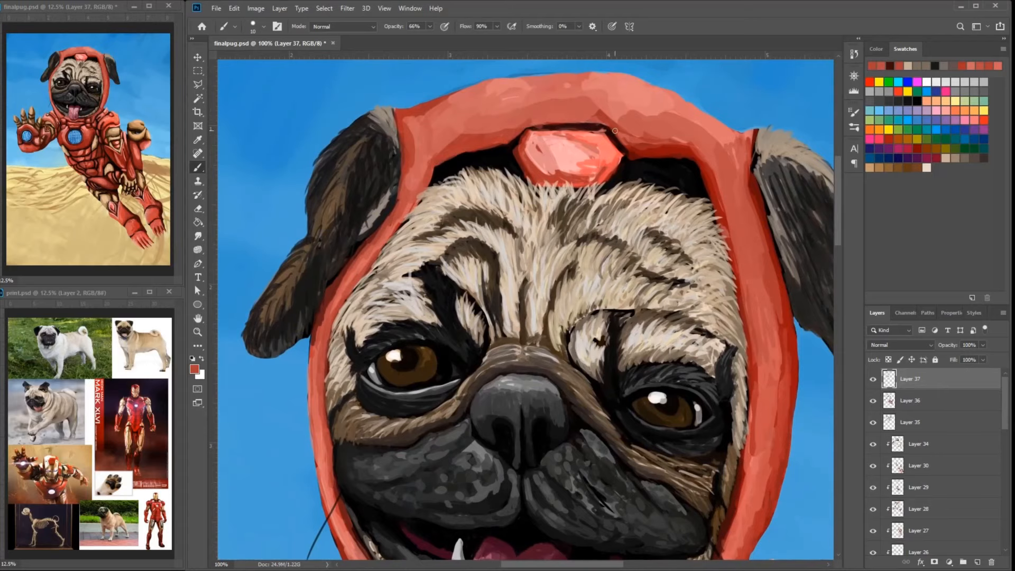
- Blend the reds and add pink highlights on the forehead gem and the hood above it
{"action": "left_click", "coordinate": [641, 150], "text": "alt"}
{"action": "mouse_move", "coordinate": [615, 130]}
{"action": "left_mouse_down"}
{"action": "mouse_move", "coordinate": [647, 157]}
{"action": "mouse_move", "coordinate": [567, 182]}
{"action": "left_mouse_up"}
{"action": "left_click", "coordinate": [576, 154], "text": "alt"}
{"action": "mouse_move", "coordinate": [583, 143]}
{"action": "left_mouse_down"}
{"action": "mouse_move", "coordinate": [548, 165]}
{"action": "mouse_move", "coordinate": [520, 246]}
{"action": "left_mouse_up"}
{"action": "left_click", "coordinate": [511, 239], "text": "alt"}
{"action": "left_click_drag", "start_coordinate": [514, 238], "coordinate": [535, 251]}
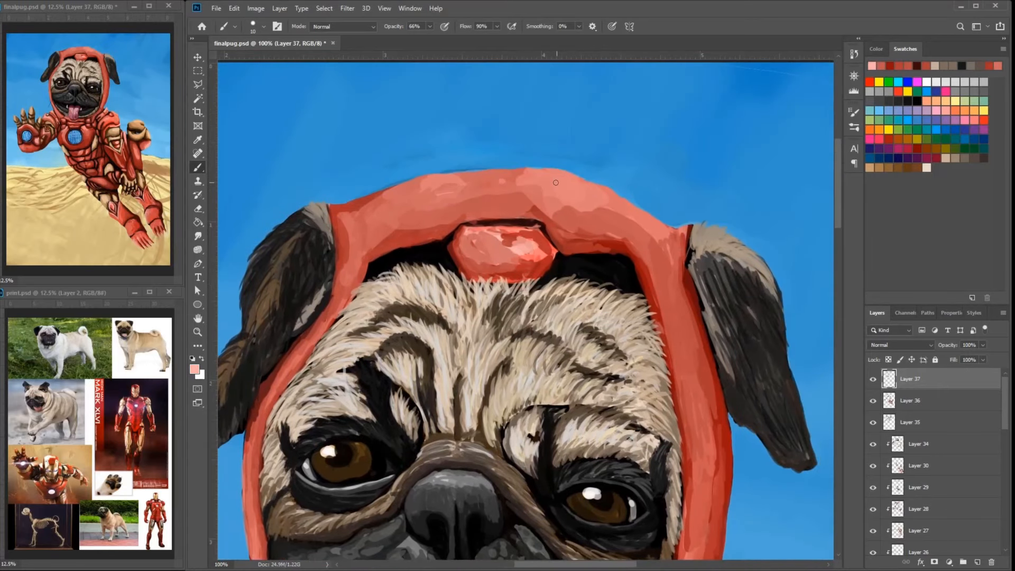
{"action": "left_click_drag", "start_coordinate": [556, 183], "coordinate": [524, 208]}
- Blend salmon and red strokes down the hood's side beside the cheek on the gold-fist side
{"action": "left_click_drag", "start_coordinate": [571, 338], "coordinate": [622, 248]}
{"action": "mouse_move", "coordinate": [783, 502]}
{"action": "left_mouse_down"}
{"action": "mouse_move", "coordinate": [729, 259]}
{"action": "mouse_move", "coordinate": [711, 242]}
{"action": "left_mouse_up"}
{"action": "left_click", "coordinate": [698, 380], "text": "alt"}
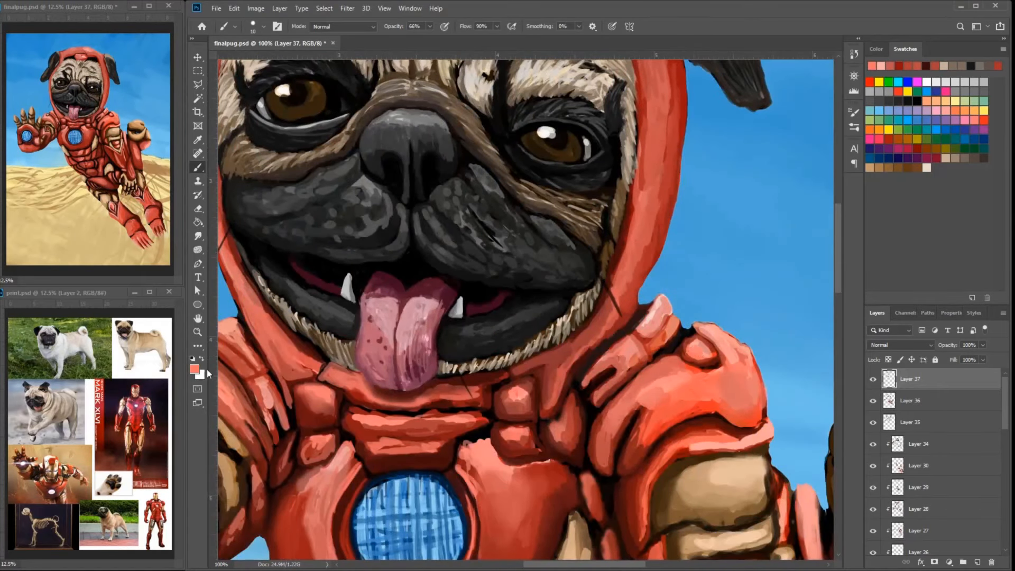
{"action": "left_click", "coordinate": [646, 212], "text": "alt"}
{"action": "left_click", "coordinate": [629, 234], "text": "alt"}
{"action": "left_click_drag", "start_coordinate": [637, 151], "coordinate": [638, 208]}
{"action": "mouse_move", "coordinate": [638, 159]}
{"action": "left_mouse_down"}
{"action": "mouse_move", "coordinate": [640, 264]}
{"action": "mouse_move", "coordinate": [643, 231]}
{"action": "left_mouse_up"}
{"action": "left_click", "coordinate": [629, 174], "text": "alt"}
{"action": "left_click_drag", "start_coordinate": [633, 142], "coordinate": [638, 231]}
{"action": "left_click_drag", "start_coordinate": [636, 256], "coordinate": [631, 286]}
- Even out the red shading along the hood's inner edge with short vertical strokes
{"action": "mouse_move", "coordinate": [584, 214]}
{"action": "left_mouse_down"}
{"action": "mouse_move", "coordinate": [658, 274]}
{"action": "mouse_move", "coordinate": [649, 286]}
{"action": "mouse_move", "coordinate": [596, 247]}
{"action": "left_mouse_up"}
{"action": "left_click", "coordinate": [602, 227], "text": "alt"}
{"action": "mouse_move", "coordinate": [451, 217]}
{"action": "left_mouse_down"}
{"action": "mouse_move", "coordinate": [561, 238]}
{"action": "mouse_move", "coordinate": [573, 259]}
{"action": "left_mouse_up"}
{"action": "left_click_drag", "start_coordinate": [557, 183], "coordinate": [572, 246]}
{"action": "left_click", "coordinate": [567, 182], "text": "alt"}
{"action": "left_click_drag", "start_coordinate": [572, 184], "coordinate": [578, 235]}
{"action": "left_click", "coordinate": [570, 183], "text": "alt"}
- Paint light tan fur strokes along the forehead and face edge overlapping the hood
{"action": "left_click_drag", "start_coordinate": [667, 164], "coordinate": [642, 182]}
{"action": "left_click_drag", "start_coordinate": [658, 141], "coordinate": [633, 184]}
{"action": "left_click_drag", "start_coordinate": [623, 130], "coordinate": [616, 159]}
{"action": "left_click_drag", "start_coordinate": [551, 97], "coordinate": [567, 132]}
{"action": "left_click", "coordinate": [561, 112], "text": "alt"}
{"action": "left_click_drag", "start_coordinate": [691, 121], "coordinate": [674, 145]}
{"action": "left_click_drag", "start_coordinate": [716, 111], "coordinate": [683, 145]}
{"action": "left_click", "coordinate": [725, 172], "text": "alt"}
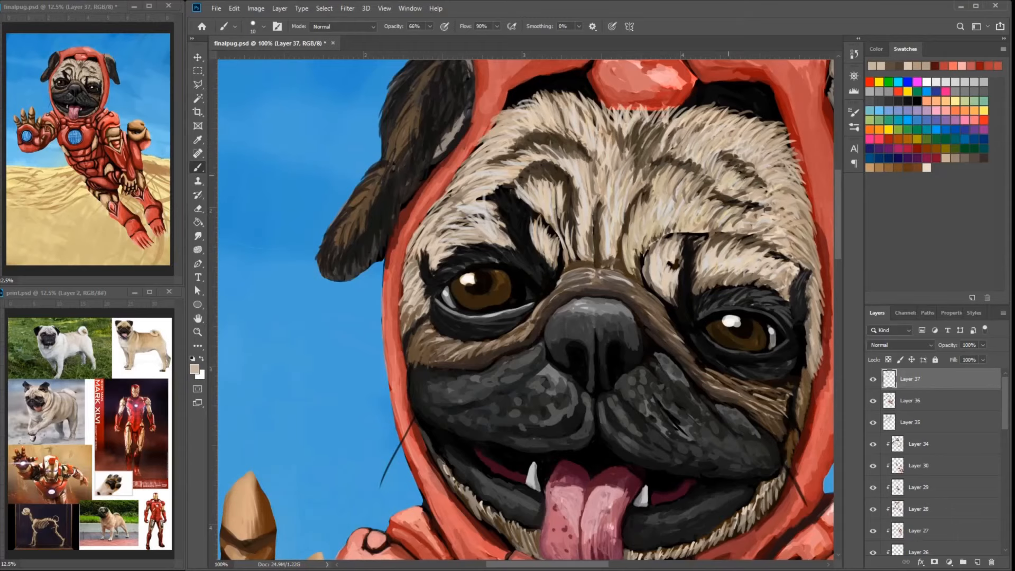
{"action": "left_click_drag", "start_coordinate": [739, 180], "coordinate": [761, 194]}
{"action": "mouse_move", "coordinate": [776, 167]}
{"action": "left_mouse_down"}
{"action": "mouse_move", "coordinate": [803, 142]}
{"action": "mouse_move", "coordinate": [785, 121]}
{"action": "left_mouse_up"}
{"action": "left_click", "coordinate": [802, 142], "text": "alt"}
- Retouch the hood's narrow red band beside the folded ear on the raised-hand side
{"action": "left_click_drag", "start_coordinate": [496, 185], "coordinate": [555, 136]}
{"action": "left_click", "coordinate": [529, 124], "text": "alt"}
{"action": "left_click_drag", "start_coordinate": [531, 102], "coordinate": [510, 127]}
{"action": "left_click", "coordinate": [512, 119], "text": "alt"}
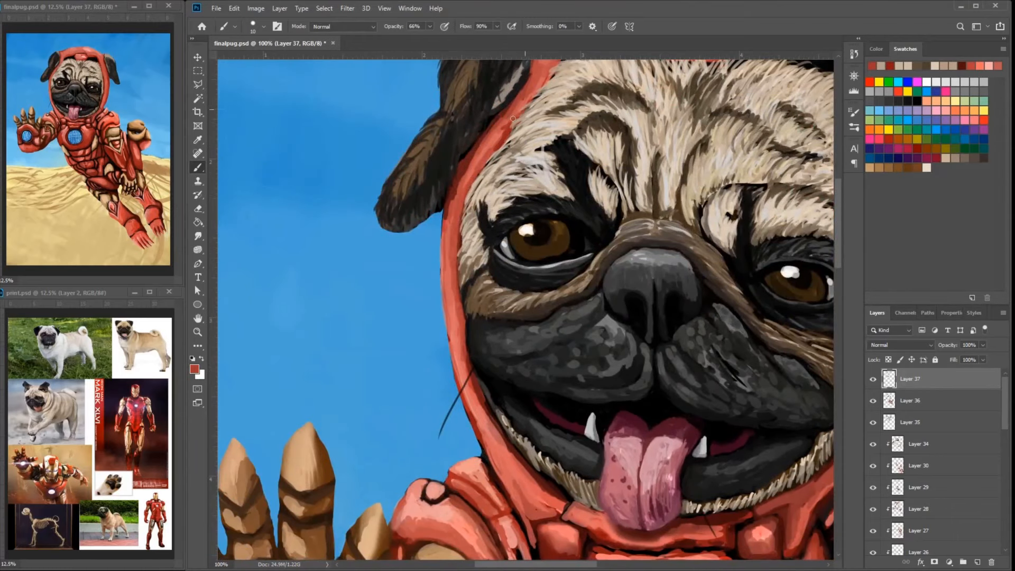
{"action": "left_click", "coordinate": [480, 141], "text": "alt"}
- Paint light fur strokes along the forehead and face edge beside the hood on the raised-hand side
{"action": "mouse_move", "coordinate": [454, 200]}
{"action": "left_mouse_down"}
{"action": "mouse_move", "coordinate": [553, 371]}
{"action": "mouse_move", "coordinate": [557, 403]}
{"action": "left_mouse_up"}
{"action": "left_click", "coordinate": [570, 350], "text": "alt"}
{"action": "left_click_drag", "start_coordinate": [608, 312], "coordinate": [638, 262]}
{"action": "left_click", "coordinate": [667, 232], "text": "alt"}
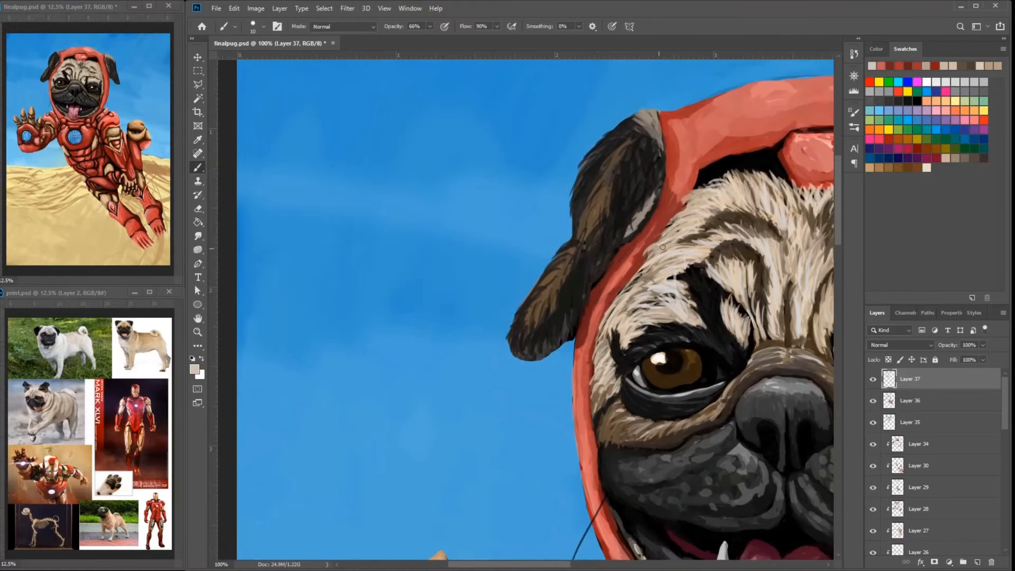
{"action": "left_click_drag", "start_coordinate": [677, 220], "coordinate": [646, 254]}
{"action": "left_click_drag", "start_coordinate": [692, 198], "coordinate": [668, 222]}
{"action": "mouse_move", "coordinate": [696, 318]}
{"action": "left_mouse_down"}
{"action": "mouse_move", "coordinate": [731, 253]}
{"action": "mouse_move", "coordinate": [701, 193]}
{"action": "left_mouse_up"}
- Add light tan highlights to the gold fingertips of the raised hand
{"action": "left_click_drag", "start_coordinate": [491, 531], "coordinate": [528, 303]}
{"action": "left_click", "coordinate": [530, 303], "text": "alt"}
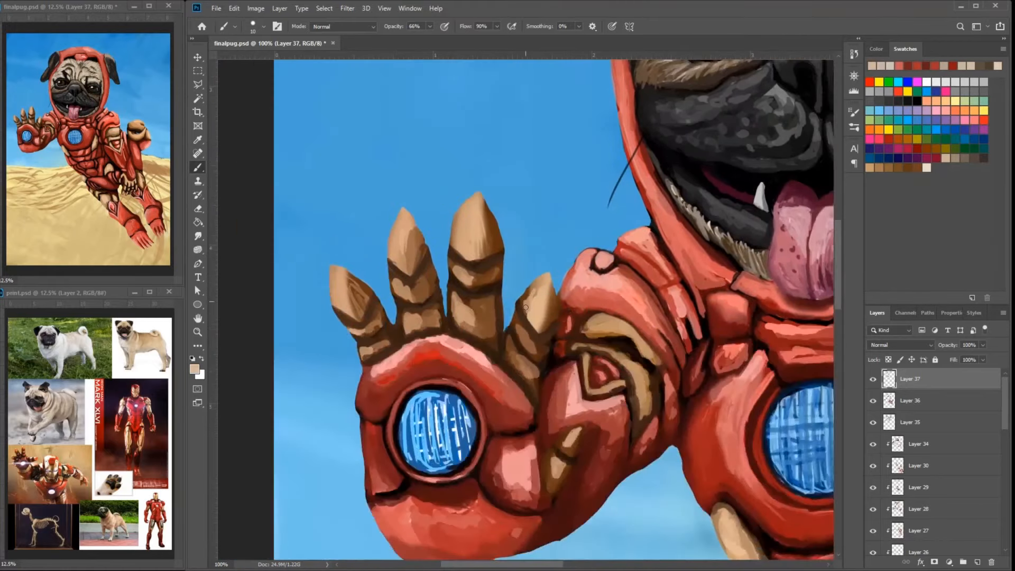
{"action": "left_click_drag", "start_coordinate": [463, 269], "coordinate": [456, 275]}
{"action": "left_click_drag", "start_coordinate": [398, 285], "coordinate": [407, 291]}
{"action": "left_click_drag", "start_coordinate": [337, 279], "coordinate": [346, 303]}
{"action": "left_click_drag", "start_coordinate": [469, 313], "coordinate": [497, 266]}
- Blend dark red shading into the raised hand's palm plate between the thumb and the round blue light
{"action": "left_click", "coordinate": [551, 380], "text": "alt"}
{"action": "left_click", "coordinate": [539, 396], "text": "alt"}
{"action": "mouse_move", "coordinate": [554, 382]}
{"action": "left_mouse_down"}
{"action": "mouse_move", "coordinate": [545, 386]}
{"action": "mouse_move", "coordinate": [564, 393]}
{"action": "mouse_move", "coordinate": [565, 423]}
{"action": "mouse_move", "coordinate": [550, 393]}
{"action": "left_mouse_up"}
{"action": "left_click", "coordinate": [546, 417], "text": "alt"}
{"action": "left_click", "coordinate": [530, 363], "text": "alt"}
{"action": "left_click_drag", "start_coordinate": [527, 340], "coordinate": [487, 308]}
{"action": "mouse_move", "coordinate": [523, 350]}
{"action": "left_mouse_down"}
{"action": "mouse_move", "coordinate": [476, 317]}
{"action": "mouse_move", "coordinate": [518, 351]}
{"action": "left_mouse_up"}
{"action": "left_click", "coordinate": [479, 316], "text": "alt"}
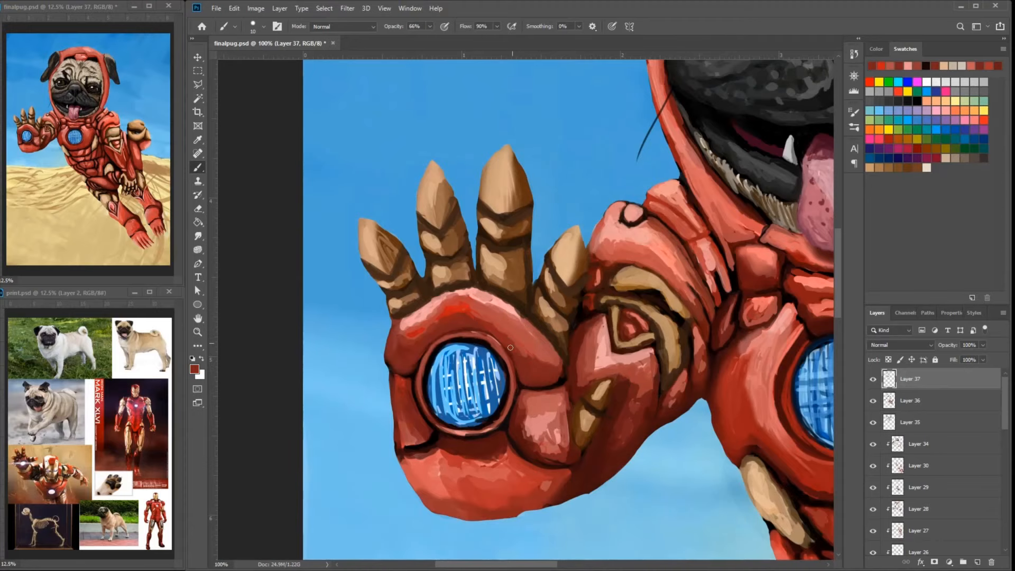
- Refine the ring around the palm's blue light with dark red and salmon strokes
{"action": "left_click", "coordinate": [457, 326], "text": "alt"}
{"action": "mouse_move", "coordinate": [529, 412]}
{"action": "left_mouse_down"}
{"action": "mouse_move", "coordinate": [455, 334]}
{"action": "mouse_move", "coordinate": [485, 320]}
{"action": "mouse_move", "coordinate": [482, 358]}
{"action": "left_mouse_up"}
{"action": "left_click", "coordinate": [461, 345], "text": "alt"}
{"action": "left_click_drag", "start_coordinate": [354, 279], "coordinate": [469, 252]}
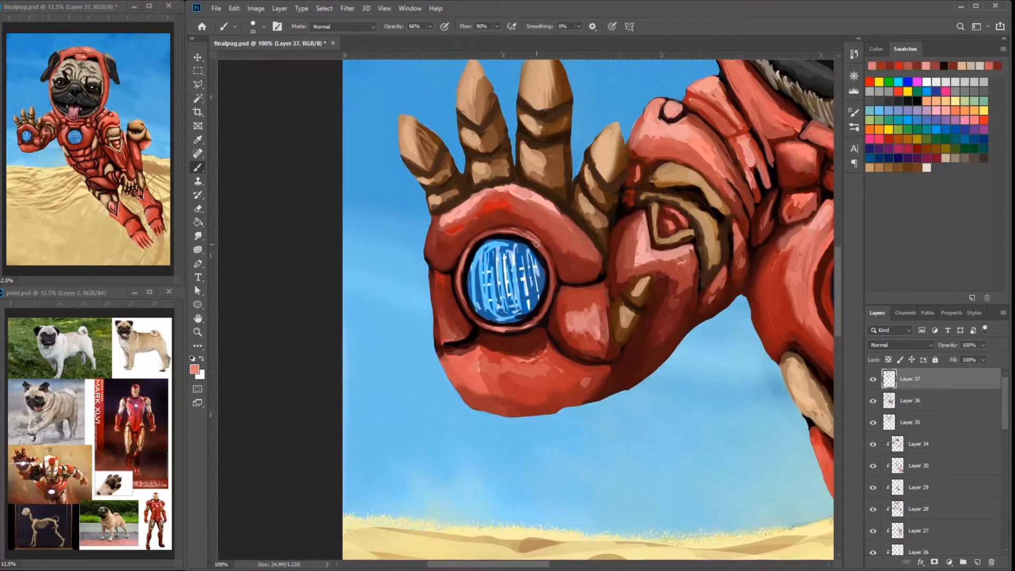
- Deepen the chest plate's outer edge beside the raised arm with dark red strokes
{"action": "left_click", "coordinate": [761, 273], "text": "alt"}
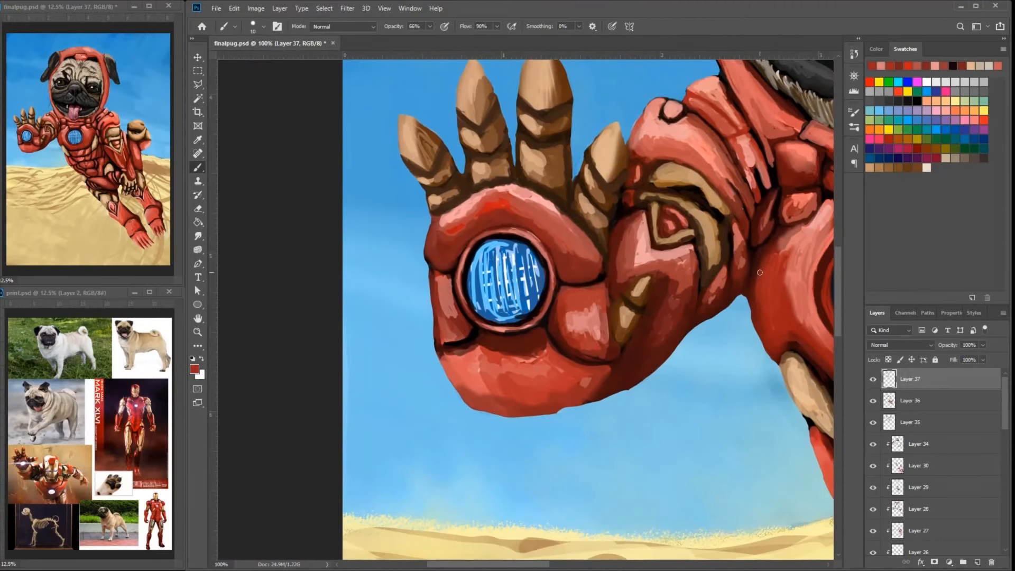
{"action": "left_click", "coordinate": [759, 272], "text": "alt"}
{"action": "left_click_drag", "start_coordinate": [759, 337], "coordinate": [779, 360]}
{"action": "left_click", "coordinate": [777, 342], "text": "alt"}
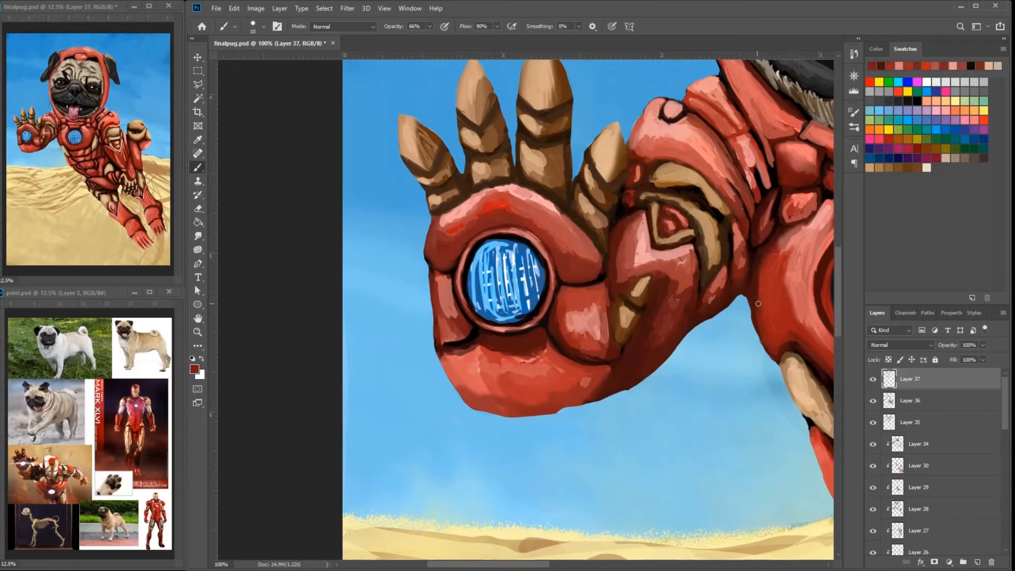
{"action": "left_click_drag", "start_coordinate": [758, 281], "coordinate": [750, 297]}
{"action": "left_click", "coordinate": [788, 236], "text": "alt"}
{"action": "mouse_move", "coordinate": [788, 236]}
{"action": "left_mouse_down"}
{"action": "mouse_move", "coordinate": [778, 257]}
{"action": "mouse_move", "coordinate": [736, 278]}
{"action": "mouse_move", "coordinate": [546, 245]}
{"action": "mouse_move", "coordinate": [736, 233]}
{"action": "mouse_move", "coordinate": [708, 204]}
{"action": "left_mouse_up"}
{"action": "left_click", "coordinate": [757, 267], "text": "alt"}
{"action": "left_click", "coordinate": [741, 294], "text": "alt"}
{"action": "left_click", "coordinate": [752, 276], "text": "alt"}
{"action": "left_click", "coordinate": [800, 285], "text": "alt"}
- Smooth the red shading on the small collar plates above the chest light on the raised-hand side
{"action": "left_click", "coordinate": [579, 211], "text": "alt"}
{"action": "left_click", "coordinate": [574, 207], "text": "alt"}
{"action": "left_click", "coordinate": [563, 230], "text": "alt"}
{"action": "mouse_move", "coordinate": [574, 205]}
{"action": "left_mouse_down"}
{"action": "mouse_move", "coordinate": [555, 234]}
{"action": "mouse_move", "coordinate": [560, 206]}
{"action": "left_mouse_up"}
{"action": "left_click", "coordinate": [538, 240], "text": "alt"}
{"action": "mouse_move", "coordinate": [561, 210]}
{"action": "left_mouse_down"}
{"action": "mouse_move", "coordinate": [518, 255]}
{"action": "mouse_move", "coordinate": [544, 235]}
{"action": "mouse_move", "coordinate": [533, 253]}
{"action": "mouse_move", "coordinate": [520, 257]}
{"action": "left_mouse_up"}
{"action": "left_click", "coordinate": [520, 254], "text": "alt"}
{"action": "left_click", "coordinate": [538, 241], "text": "alt"}
{"action": "left_click_drag", "start_coordinate": [754, 89], "coordinate": [680, 146]}
{"action": "left_click", "coordinate": [455, 253], "text": "alt"}
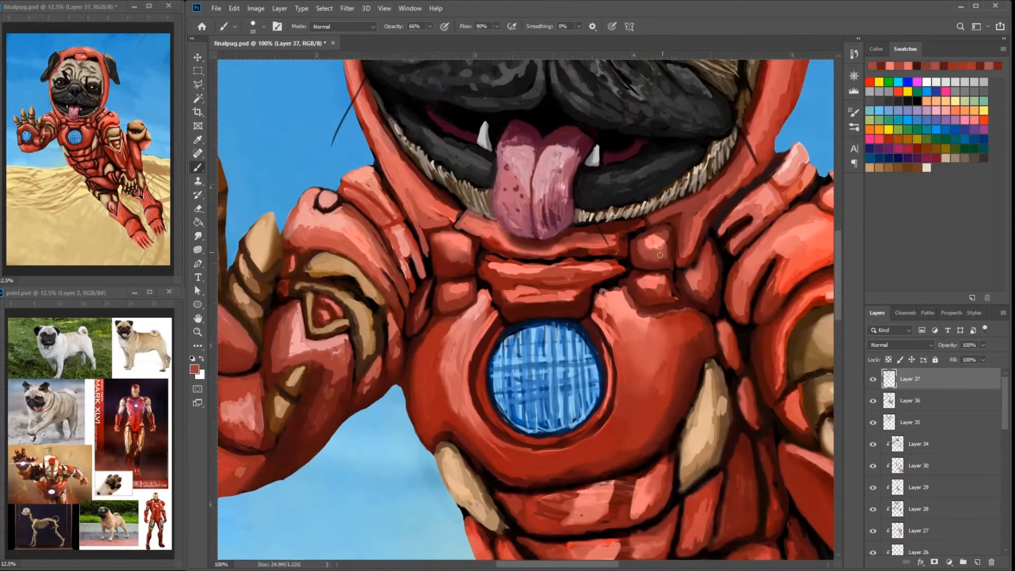
{"action": "left_click_drag", "start_coordinate": [460, 250], "coordinate": [443, 261]}
- Add salmon strokes to the hood's lower edge and the collar block below it on the raised-hand side
{"action": "mouse_move", "coordinate": [718, 255]}
{"action": "left_mouse_down"}
{"action": "mouse_move", "coordinate": [612, 227]}
{"action": "mouse_move", "coordinate": [544, 224]}
{"action": "left_mouse_up"}
{"action": "left_click", "coordinate": [550, 217], "text": "alt"}
{"action": "left_click", "coordinate": [398, 197], "text": "alt"}
{"action": "left_click_drag", "start_coordinate": [346, 200], "coordinate": [409, 212]}
{"action": "left_click_drag", "start_coordinate": [603, 215], "coordinate": [622, 203]}
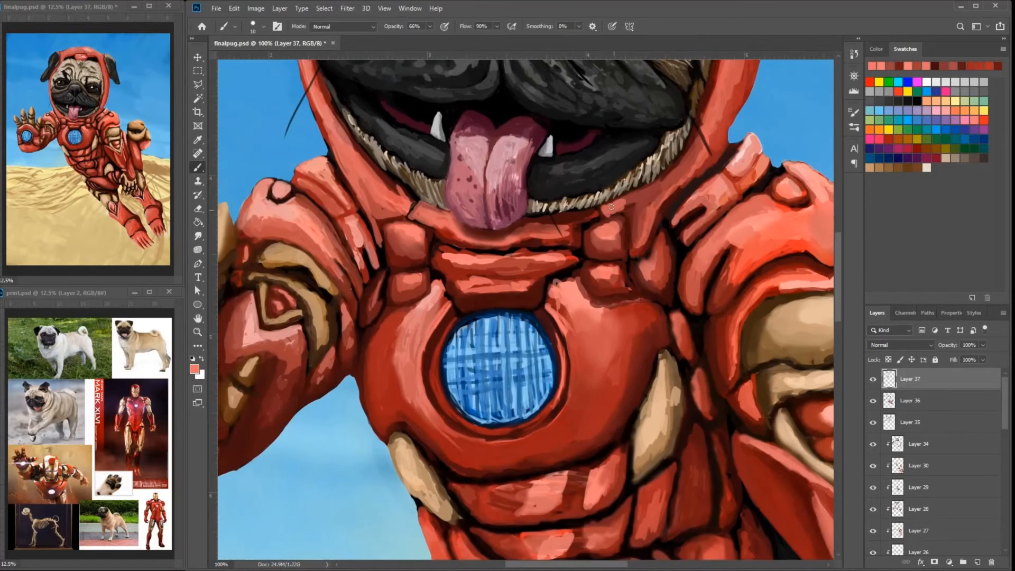
{"action": "left_click", "coordinate": [401, 213], "text": "alt"}
{"action": "mouse_move", "coordinate": [405, 216]}
{"action": "left_mouse_down"}
{"action": "mouse_move", "coordinate": [391, 203]}
{"action": "mouse_move", "coordinate": [369, 213]}
{"action": "left_mouse_up"}
{"action": "left_click_drag", "start_coordinate": [417, 191], "coordinate": [387, 205]}
- Blend salmon and dark red strokes over the collar block and hood edge below the chin on the gold-fist side
{"action": "left_click", "coordinate": [586, 235], "text": "alt"}
{"action": "left_click_drag", "start_coordinate": [575, 253], "coordinate": [591, 240]}
{"action": "left_click", "coordinate": [605, 209], "text": "alt"}
{"action": "mouse_move", "coordinate": [582, 218]}
{"action": "left_mouse_down"}
{"action": "mouse_move", "coordinate": [629, 194]}
{"action": "mouse_move", "coordinate": [661, 159]}
{"action": "mouse_move", "coordinate": [632, 197]}
{"action": "left_mouse_up"}
{"action": "mouse_move", "coordinate": [629, 202]}
{"action": "left_mouse_down"}
{"action": "mouse_move", "coordinate": [637, 187]}
{"action": "mouse_move", "coordinate": [622, 211]}
{"action": "left_mouse_up"}
{"action": "mouse_move", "coordinate": [626, 204]}
{"action": "left_mouse_down"}
{"action": "mouse_move", "coordinate": [639, 179]}
{"action": "mouse_move", "coordinate": [642, 201]}
{"action": "left_mouse_up"}
{"action": "left_click", "coordinate": [648, 191], "text": "alt"}
{"action": "mouse_move", "coordinate": [641, 203]}
{"action": "left_mouse_down"}
{"action": "mouse_move", "coordinate": [657, 155]}
{"action": "mouse_move", "coordinate": [644, 230]}
{"action": "left_mouse_up"}
{"action": "left_click_drag", "start_coordinate": [660, 199], "coordinate": [654, 227]}
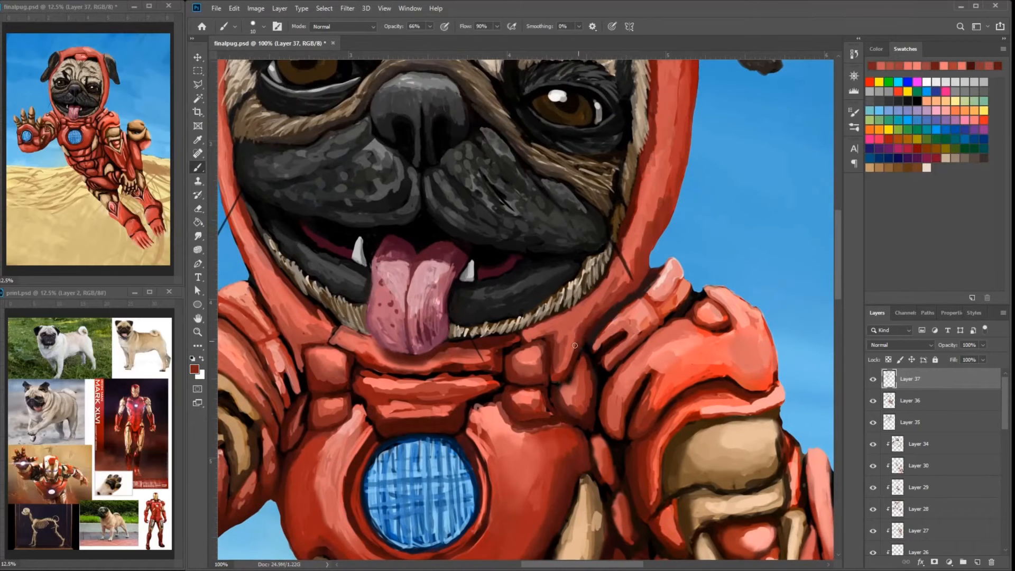
{"action": "left_click_drag", "start_coordinate": [575, 345], "coordinate": [565, 369]}
{"action": "left_click", "coordinate": [563, 343], "text": "alt"}
{"action": "left_click_drag", "start_coordinate": [563, 340], "coordinate": [563, 368]}
- Retouch the hood's lower edge beside the chin on the raised-hand side with red strokes
{"action": "mouse_move", "coordinate": [296, 346]}
{"action": "left_mouse_down"}
{"action": "mouse_move", "coordinate": [437, 357]}
{"action": "mouse_move", "coordinate": [467, 349]}
{"action": "mouse_move", "coordinate": [465, 376]}
{"action": "left_mouse_up"}
{"action": "left_click", "coordinate": [472, 363], "text": "alt"}
{"action": "left_click", "coordinate": [467, 355], "text": "alt"}
{"action": "left_click", "coordinate": [450, 346], "text": "alt"}
{"action": "left_click", "coordinate": [429, 318], "text": "alt"}
{"action": "left_click_drag", "start_coordinate": [396, 295], "coordinate": [427, 319]}
{"action": "left_click", "coordinate": [417, 304], "text": "alt"}
- Even out the red shading on the inner side of the gold-fist arm's shoulder plate
{"action": "left_click_drag", "start_coordinate": [714, 285], "coordinate": [613, 268]}
{"action": "mouse_move", "coordinate": [745, 269]}
{"action": "left_mouse_down"}
{"action": "mouse_move", "coordinate": [697, 266]}
{"action": "mouse_move", "coordinate": [676, 309]}
{"action": "left_mouse_up"}
{"action": "left_click", "coordinate": [693, 292], "text": "alt"}
{"action": "left_click", "coordinate": [691, 318], "text": "alt"}
{"action": "left_click_drag", "start_coordinate": [688, 318], "coordinate": [639, 383]}
- Blend bright red and salmon strokes over the outer curve of the gold-fist arm's shoulder plate
{"action": "mouse_move", "coordinate": [690, 340]}
{"action": "left_mouse_down"}
{"action": "mouse_move", "coordinate": [674, 375]}
{"action": "mouse_move", "coordinate": [709, 324]}
{"action": "mouse_move", "coordinate": [774, 311]}
{"action": "left_mouse_up"}
{"action": "left_click", "coordinate": [752, 345], "text": "alt"}
{"action": "left_click_drag", "start_coordinate": [756, 344], "coordinate": [791, 320]}
{"action": "left_click_drag", "start_coordinate": [787, 307], "coordinate": [775, 340]}
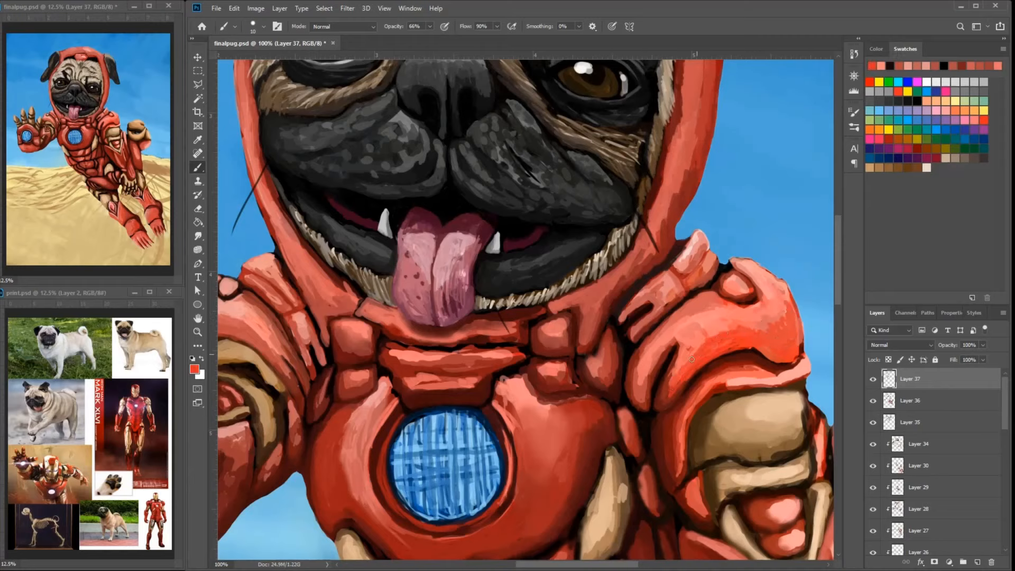
{"action": "left_click", "coordinate": [781, 288], "text": "alt"}
{"action": "left_click_drag", "start_coordinate": [784, 295], "coordinate": [763, 320]}
{"action": "left_click_drag", "start_coordinate": [781, 327], "coordinate": [753, 333]}
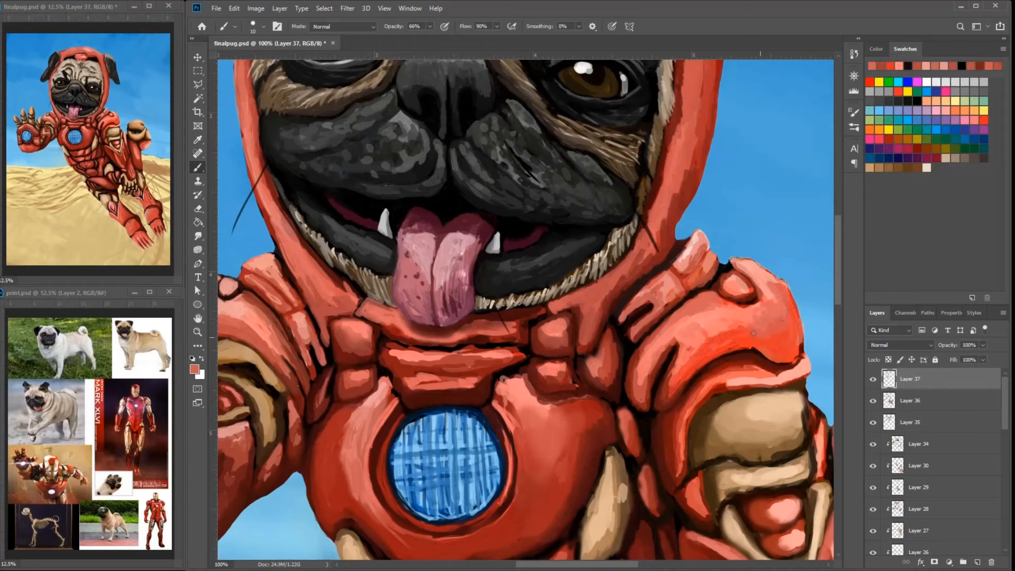
- Paint light salmon highlights along the shoulder plate's curved ridges toward the collar on the gold-fist side
{"action": "left_click_drag", "start_coordinate": [687, 334], "coordinate": [648, 359]}
{"action": "left_click", "coordinate": [649, 355], "text": "alt"}
{"action": "left_click_drag", "start_coordinate": [649, 356], "coordinate": [633, 385]}
{"action": "left_click_drag", "start_coordinate": [677, 322], "coordinate": [634, 390]}
{"action": "mouse_move", "coordinate": [682, 366]}
{"action": "left_mouse_down"}
{"action": "mouse_move", "coordinate": [666, 394]}
{"action": "mouse_move", "coordinate": [738, 333]}
{"action": "left_mouse_up"}
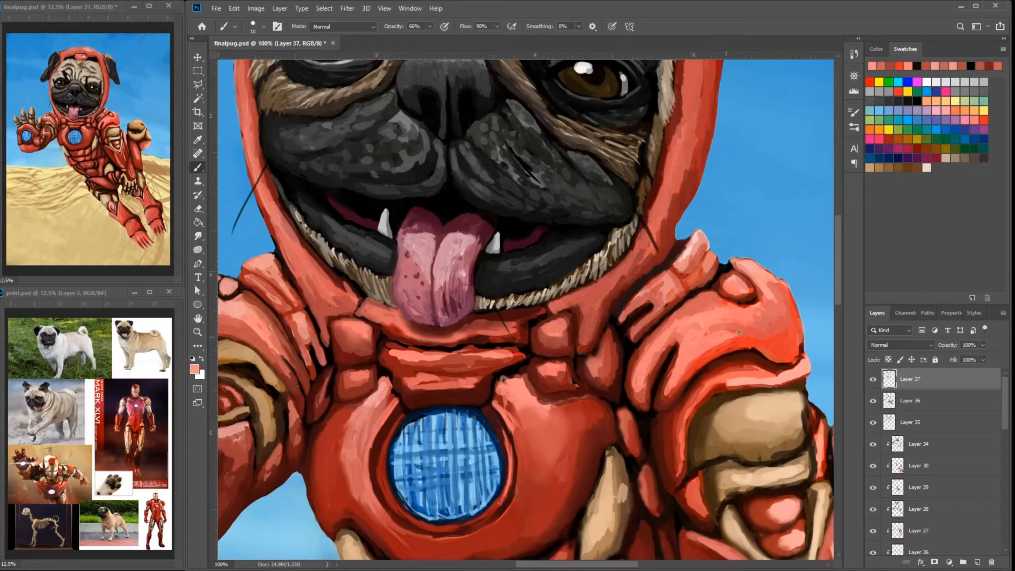
{"action": "left_click", "coordinate": [725, 327], "text": "alt"}
{"action": "mouse_move", "coordinate": [671, 315]}
{"action": "left_mouse_down"}
{"action": "mouse_move", "coordinate": [633, 399]}
{"action": "mouse_move", "coordinate": [645, 382]}
{"action": "left_mouse_up"}
{"action": "mouse_move", "coordinate": [687, 355]}
{"action": "left_mouse_down"}
{"action": "mouse_move", "coordinate": [663, 400]}
{"action": "mouse_move", "coordinate": [711, 348]}
{"action": "left_mouse_up"}
- Refine the upper edge and outer rim of the shoulder plate on the gold-fist side
{"action": "mouse_move", "coordinate": [756, 343]}
{"action": "left_mouse_down"}
{"action": "mouse_move", "coordinate": [790, 330]}
{"action": "mouse_move", "coordinate": [792, 300]}
{"action": "mouse_move", "coordinate": [791, 311]}
{"action": "left_mouse_up"}
{"action": "left_click", "coordinate": [774, 284], "text": "alt"}
{"action": "left_click_drag", "start_coordinate": [794, 290], "coordinate": [753, 254]}
{"action": "left_click", "coordinate": [709, 268], "text": "alt"}
{"action": "left_click_drag", "start_coordinate": [695, 267], "coordinate": [741, 274]}
{"action": "left_click_drag", "start_coordinate": [785, 323], "coordinate": [703, 252]}
{"action": "left_click", "coordinate": [667, 338], "text": "alt"}
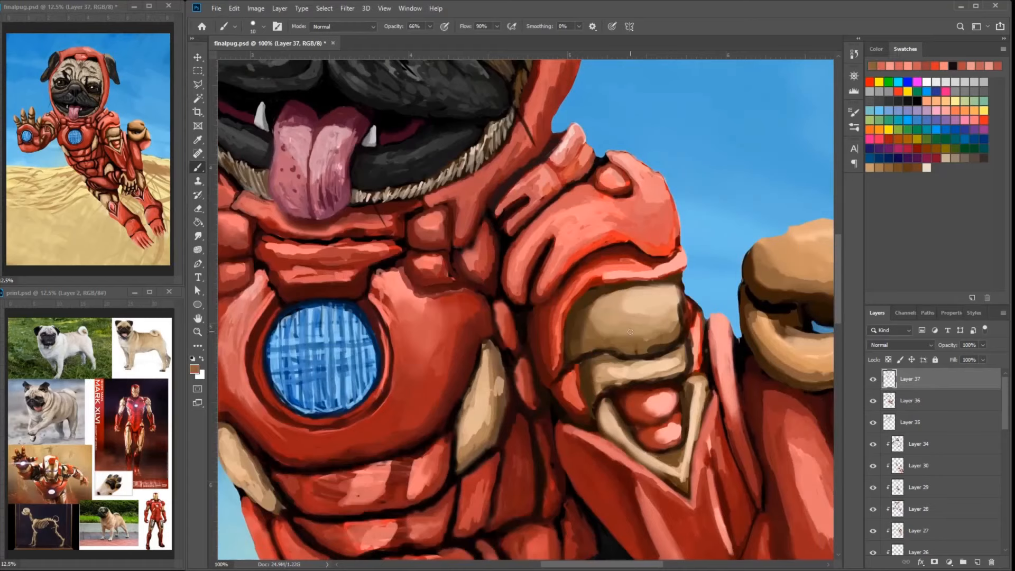
- Shade the narrow gold band below the upper-arm gold plate with dark brown and tan strokes
{"action": "left_click", "coordinate": [649, 380], "text": "alt"}
{"action": "left_click_drag", "start_coordinate": [646, 352], "coordinate": [607, 344]}
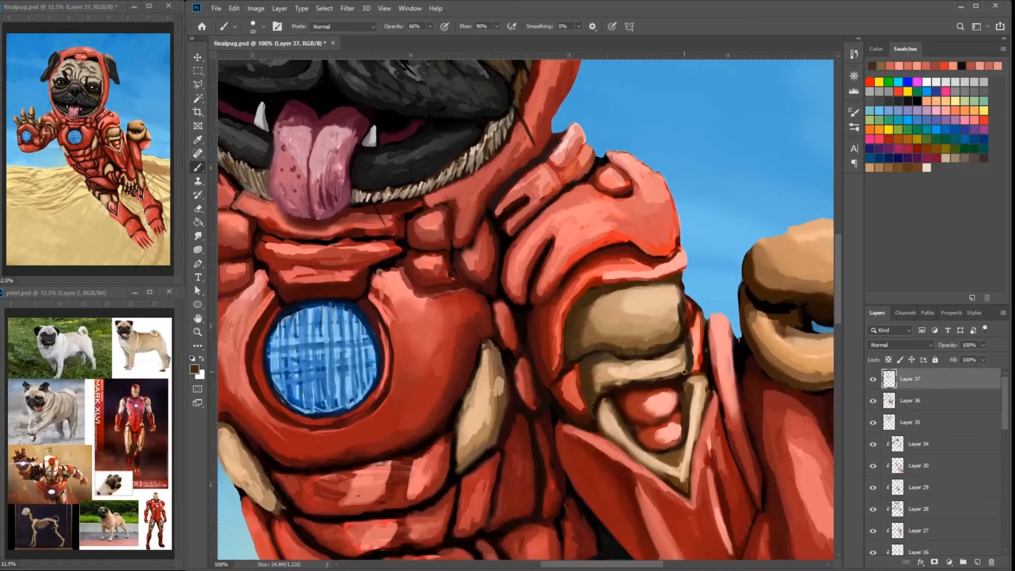
{"action": "left_click_drag", "start_coordinate": [617, 382], "coordinate": [646, 378]}
{"action": "left_click", "coordinate": [679, 364], "text": "alt"}
{"action": "mouse_move", "coordinate": [688, 352]}
{"action": "left_mouse_down"}
{"action": "mouse_move", "coordinate": [682, 367]}
{"action": "mouse_move", "coordinate": [647, 375]}
{"action": "mouse_move", "coordinate": [637, 361]}
{"action": "left_mouse_up"}
{"action": "left_click", "coordinate": [608, 376], "text": "alt"}
{"action": "left_click", "coordinate": [638, 353], "text": "alt"}
{"action": "left_click_drag", "start_coordinate": [660, 365], "coordinate": [604, 364]}
{"action": "left_click", "coordinate": [643, 312], "text": "alt"}
{"action": "left_click_drag", "start_coordinate": [686, 354], "coordinate": [591, 368]}
{"action": "left_click_drag", "start_coordinate": [684, 390], "coordinate": [668, 306]}
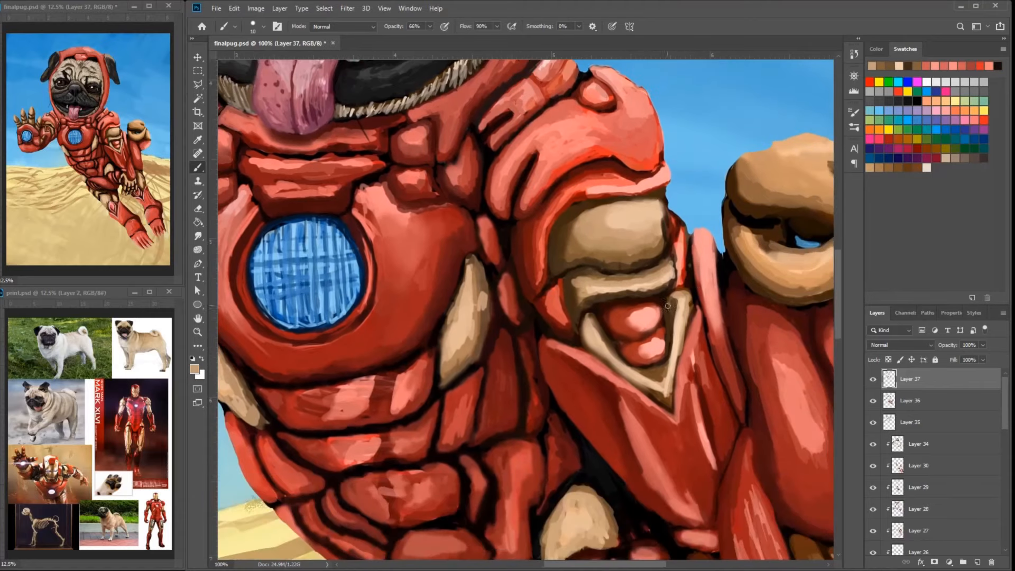
- Smooth both arms of the V-shaped gold trim on the upper arm with tan and brown strokes
{"action": "left_click_drag", "start_coordinate": [665, 394], "coordinate": [640, 381]}
{"action": "left_click", "coordinate": [586, 343], "text": "alt"}
{"action": "left_click", "coordinate": [623, 364], "text": "alt"}
{"action": "mouse_move", "coordinate": [583, 330]}
{"action": "left_mouse_down"}
{"action": "mouse_move", "coordinate": [634, 378]}
{"action": "mouse_move", "coordinate": [649, 378]}
{"action": "left_mouse_up"}
{"action": "left_click", "coordinate": [684, 337], "text": "alt"}
{"action": "mouse_move", "coordinate": [667, 378]}
{"action": "left_mouse_down"}
{"action": "mouse_move", "coordinate": [676, 304]}
{"action": "mouse_move", "coordinate": [669, 397]}
{"action": "mouse_move", "coordinate": [584, 331]}
{"action": "left_mouse_up"}
{"action": "left_click", "coordinate": [678, 307], "text": "alt"}
{"action": "left_click_drag", "start_coordinate": [676, 304], "coordinate": [682, 297]}
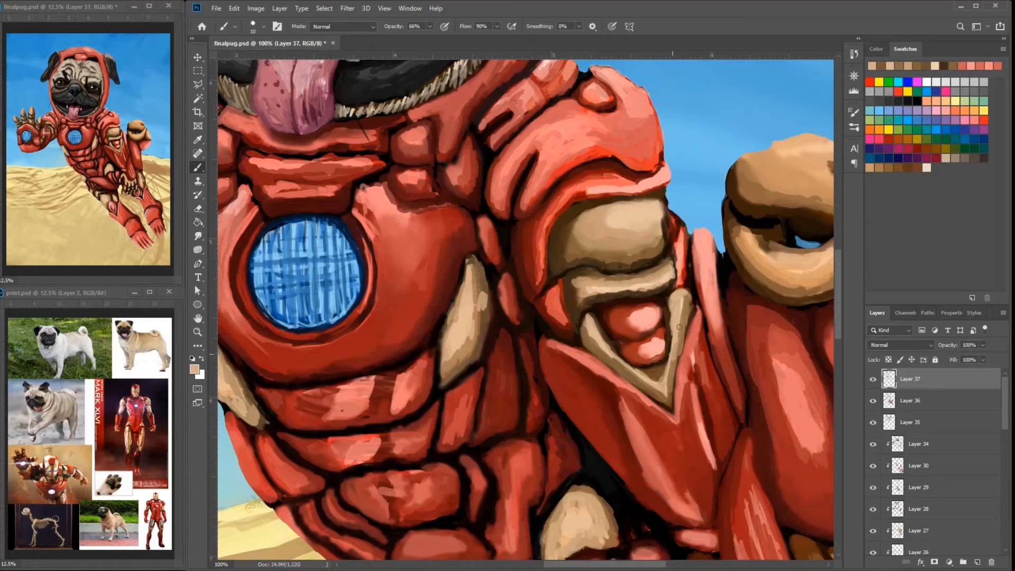
- Touch up the upper ends of the V-shaped trim and the gold band's lower edge with dark brown
{"action": "left_click_drag", "start_coordinate": [590, 318], "coordinate": [595, 333]}
{"action": "left_click", "coordinate": [594, 297], "text": "alt"}
{"action": "left_click_drag", "start_coordinate": [671, 312], "coordinate": [652, 300]}
{"action": "left_click_drag", "start_coordinate": [650, 283], "coordinate": [670, 284]}
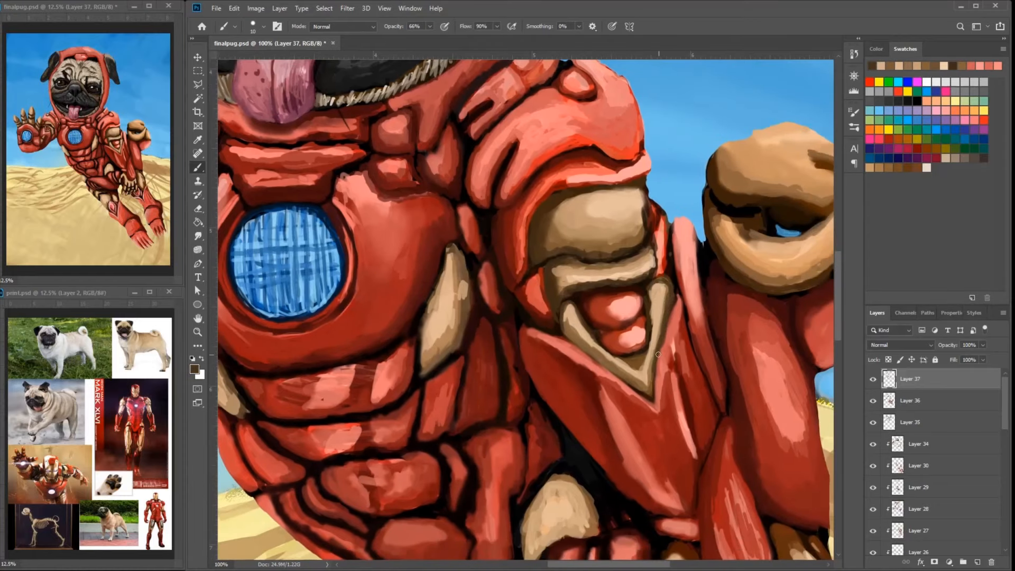
{"action": "left_click", "coordinate": [634, 238], "text": "alt"}
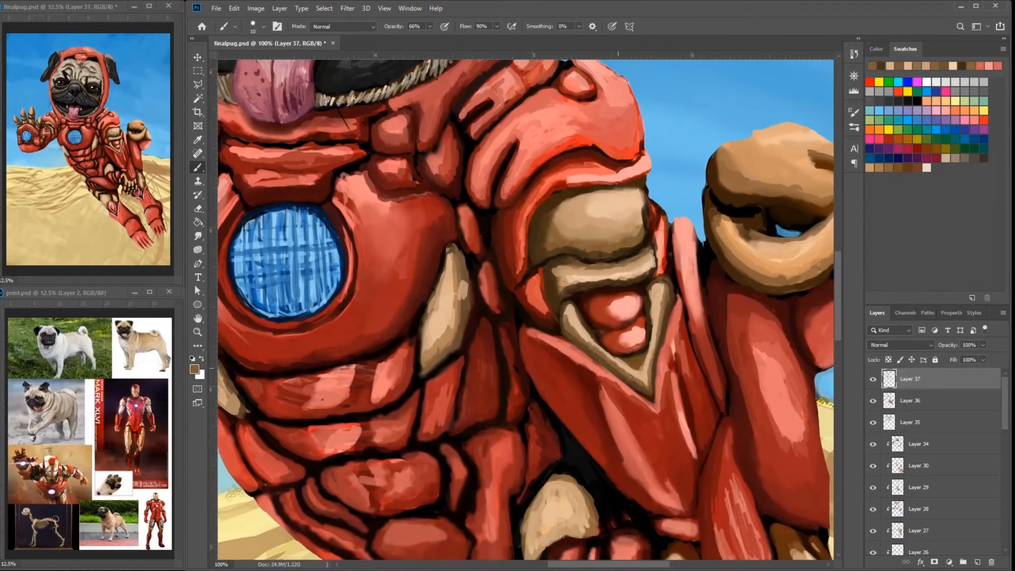
- Shade the tip and outer arm of the V-shaped gold trim with brown strokes
{"action": "left_click_drag", "start_coordinate": [646, 385], "coordinate": [654, 357]}
{"action": "mouse_move", "coordinate": [646, 348]}
{"action": "left_mouse_down"}
{"action": "mouse_move", "coordinate": [650, 323]}
{"action": "mouse_move", "coordinate": [712, 309]}
{"action": "left_mouse_up"}
{"action": "left_click", "coordinate": [648, 318], "text": "alt"}
{"action": "left_click", "coordinate": [685, 348], "text": "alt"}
{"action": "left_click", "coordinate": [686, 348], "text": "alt"}
{"action": "mouse_move", "coordinate": [674, 336]}
{"action": "left_mouse_down"}
{"action": "mouse_move", "coordinate": [648, 336]}
{"action": "mouse_move", "coordinate": [694, 313]}
{"action": "left_mouse_up"}
{"action": "left_click", "coordinate": [638, 346], "text": "alt"}
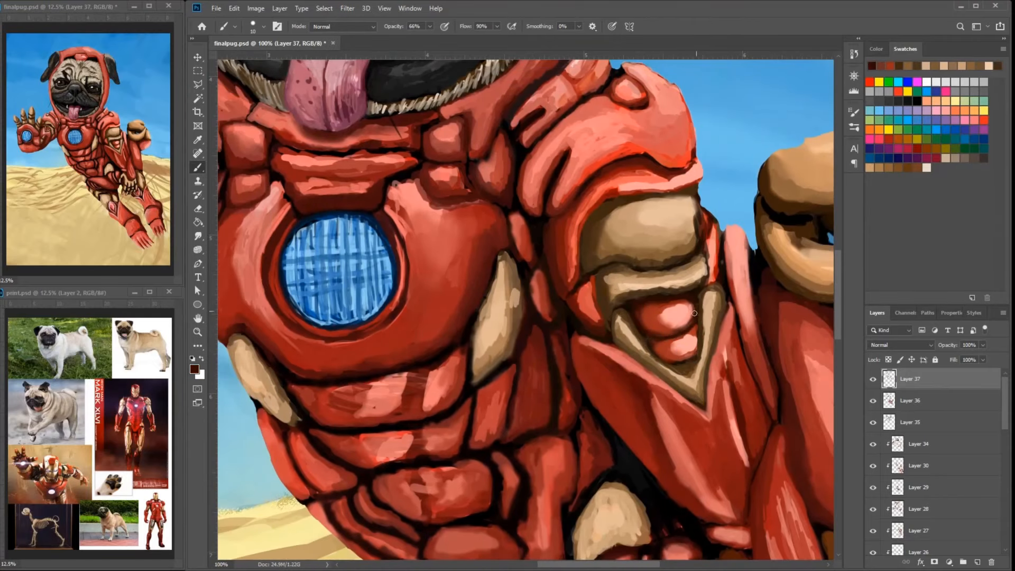
- Darken the recess around the two red nodules inside the V-shaped gold trim
{"action": "left_click_drag", "start_coordinate": [655, 350], "coordinate": [682, 361]}
{"action": "left_click_drag", "start_coordinate": [698, 327], "coordinate": [683, 355]}
{"action": "left_click", "coordinate": [662, 348], "text": "alt"}
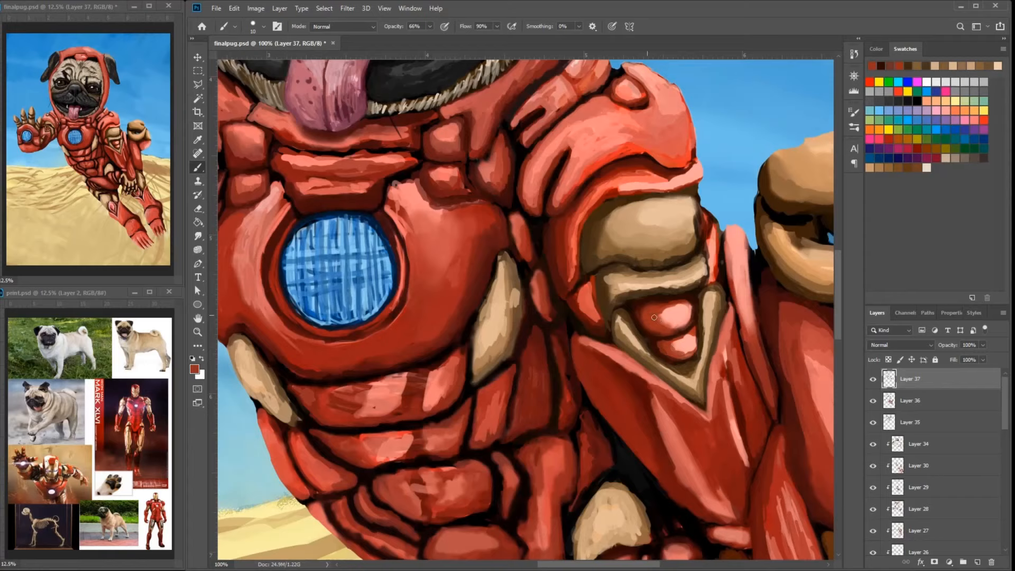
- Smooth the red shading around the highlights on the two nodules inside the V-shaped gold trim
{"action": "left_click", "coordinate": [638, 318], "text": "alt"}
{"action": "mouse_move", "coordinate": [653, 318]}
{"action": "left_mouse_down"}
{"action": "mouse_move", "coordinate": [655, 307]}
{"action": "mouse_move", "coordinate": [640, 321]}
{"action": "left_mouse_up"}
{"action": "mouse_move", "coordinate": [641, 312]}
{"action": "left_mouse_down"}
{"action": "mouse_move", "coordinate": [660, 332]}
{"action": "mouse_move", "coordinate": [676, 324]}
{"action": "mouse_move", "coordinate": [686, 352]}
{"action": "mouse_move", "coordinate": [695, 335]}
{"action": "mouse_move", "coordinate": [688, 349]}
{"action": "left_mouse_up"}
{"action": "left_click", "coordinate": [650, 315], "text": "alt"}
{"action": "left_click", "coordinate": [663, 313], "text": "alt"}
{"action": "left_click", "coordinate": [675, 318], "text": "alt"}
{"action": "left_click", "coordinate": [667, 349], "text": "alt"}
{"action": "left_click", "coordinate": [690, 342], "text": "alt"}
{"action": "mouse_move", "coordinate": [741, 322]}
{"action": "left_mouse_down"}
{"action": "mouse_move", "coordinate": [695, 283]}
{"action": "mouse_move", "coordinate": [693, 340]}
{"action": "mouse_move", "coordinate": [688, 306]}
{"action": "left_mouse_up"}
{"action": "left_click", "coordinate": [691, 336], "text": "alt"}
- Blend dark red shading into the arm plates below the gold fist, down to the long plate's lower end
{"action": "mouse_move", "coordinate": [692, 259]}
{"action": "left_mouse_down"}
{"action": "mouse_move", "coordinate": [660, 246]}
{"action": "mouse_move", "coordinate": [620, 274]}
{"action": "mouse_move", "coordinate": [627, 296]}
{"action": "left_mouse_up"}
{"action": "left_click_drag", "start_coordinate": [646, 255], "coordinate": [690, 416]}
{"action": "left_click_drag", "start_coordinate": [664, 313], "coordinate": [680, 363]}
{"action": "mouse_move", "coordinate": [643, 222]}
{"action": "left_mouse_down"}
{"action": "mouse_move", "coordinate": [648, 283]}
{"action": "mouse_move", "coordinate": [672, 263]}
{"action": "mouse_move", "coordinate": [709, 295]}
{"action": "mouse_move", "coordinate": [722, 325]}
{"action": "left_mouse_up"}
{"action": "left_click", "coordinate": [656, 243], "text": "alt"}
{"action": "mouse_move", "coordinate": [649, 250]}
{"action": "left_mouse_down"}
{"action": "mouse_move", "coordinate": [698, 309]}
{"action": "mouse_move", "coordinate": [678, 268]}
{"action": "left_mouse_up"}
{"action": "left_click", "coordinate": [681, 270], "text": "alt"}
{"action": "left_click", "coordinate": [704, 439], "text": "alt"}
{"action": "mouse_move", "coordinate": [713, 451]}
{"action": "left_mouse_down"}
{"action": "mouse_move", "coordinate": [743, 443]}
{"action": "mouse_move", "coordinate": [738, 421]}
{"action": "left_mouse_up"}
{"action": "left_click", "coordinate": [740, 437], "text": "alt"}
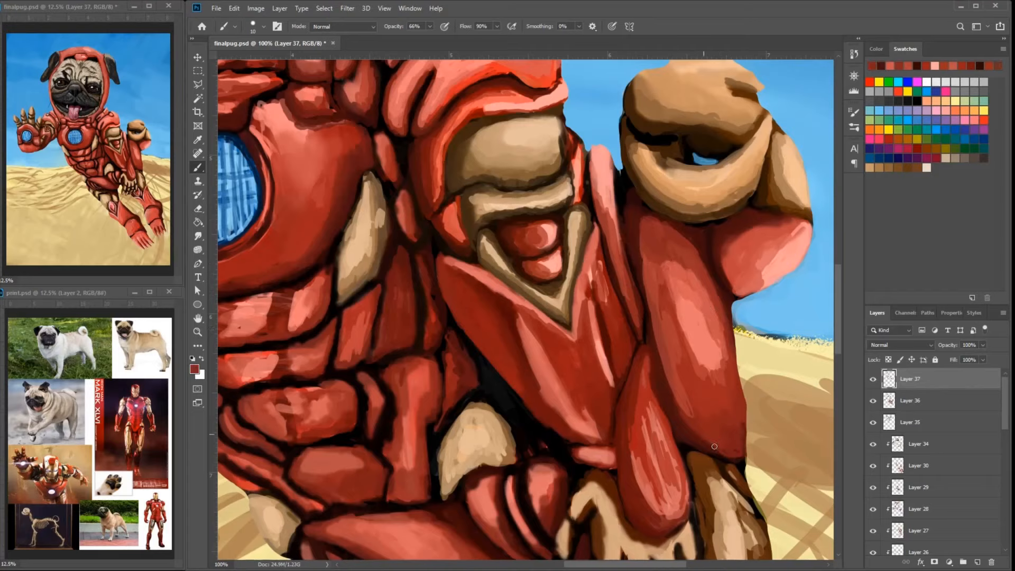
- Smooth the dark red shading along the outer edge and lower end of the long plate below the gold fist
{"action": "left_click", "coordinate": [715, 449], "text": "alt"}
{"action": "left_click", "coordinate": [710, 307], "text": "alt"}
{"action": "mouse_move", "coordinate": [731, 339]}
{"action": "left_mouse_down"}
{"action": "mouse_move", "coordinate": [712, 289]}
{"action": "mouse_move", "coordinate": [732, 346]}
{"action": "left_mouse_up"}
{"action": "mouse_move", "coordinate": [732, 341]}
{"action": "left_mouse_down"}
{"action": "mouse_move", "coordinate": [741, 410]}
{"action": "mouse_move", "coordinate": [732, 384]}
{"action": "left_mouse_up"}
{"action": "mouse_move", "coordinate": [732, 399]}
{"action": "left_mouse_down"}
{"action": "mouse_move", "coordinate": [733, 386]}
{"action": "mouse_move", "coordinate": [702, 422]}
{"action": "left_mouse_up"}
{"action": "left_click", "coordinate": [726, 419], "text": "alt"}
- Blend the red shading where the long arm plate meets the teardrop-shaped plate above the lowered hand
{"action": "left_click_drag", "start_coordinate": [638, 228], "coordinate": [719, 297]}
{"action": "left_click", "coordinate": [701, 423], "text": "alt"}
{"action": "mouse_move", "coordinate": [682, 477]}
{"action": "left_mouse_down"}
{"action": "mouse_move", "coordinate": [656, 343]}
{"action": "mouse_move", "coordinate": [619, 366]}
{"action": "left_mouse_up"}
{"action": "left_click", "coordinate": [646, 381], "text": "alt"}
{"action": "left_click", "coordinate": [687, 350], "text": "alt"}
{"action": "mouse_move", "coordinate": [682, 338]}
{"action": "left_mouse_down"}
{"action": "mouse_move", "coordinate": [673, 212]}
{"action": "mouse_move", "coordinate": [667, 307]}
{"action": "left_mouse_up"}
{"action": "left_click", "coordinate": [675, 246], "text": "alt"}
{"action": "left_click_drag", "start_coordinate": [679, 237], "coordinate": [693, 318]}
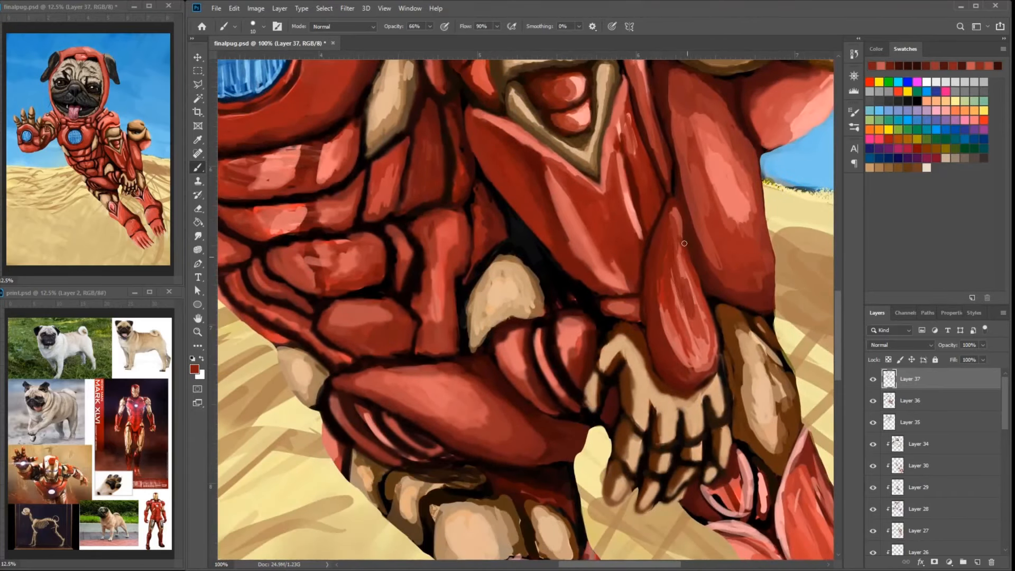
- Smooth the streaks on the teardrop-shaped plate and deepen the red along its inner edge
{"action": "left_click", "coordinate": [688, 350], "text": "alt"}
{"action": "mouse_move", "coordinate": [690, 267]}
{"action": "left_mouse_down"}
{"action": "mouse_move", "coordinate": [711, 347]}
{"action": "mouse_move", "coordinate": [683, 371]}
{"action": "left_mouse_up"}
{"action": "left_click_drag", "start_coordinate": [705, 346], "coordinate": [690, 294]}
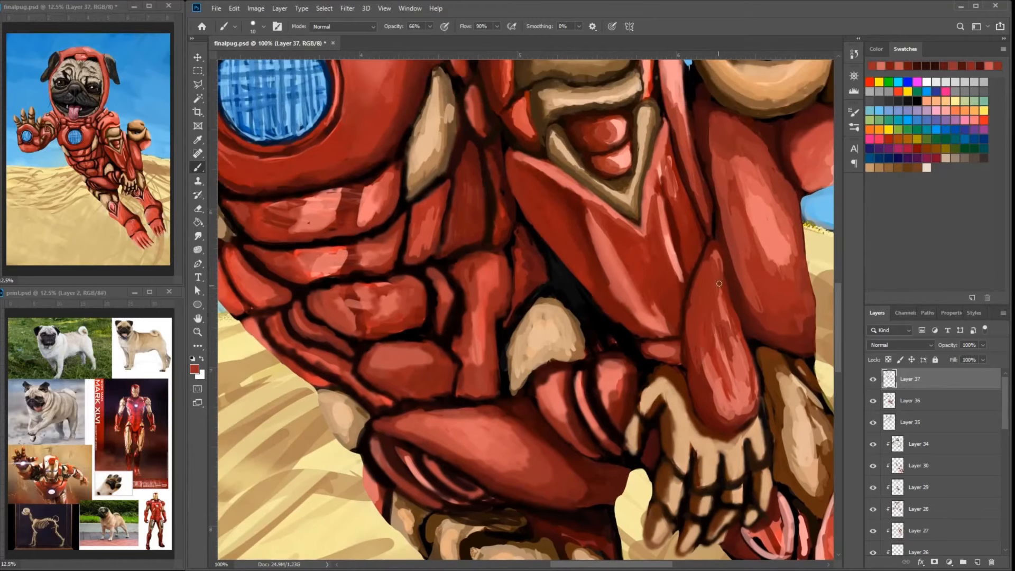
{"action": "left_click_drag", "start_coordinate": [693, 356], "coordinate": [705, 380]}
{"action": "left_click_drag", "start_coordinate": [716, 267], "coordinate": [704, 282]}
{"action": "left_click_drag", "start_coordinate": [642, 339], "coordinate": [712, 364]}
{"action": "left_click_drag", "start_coordinate": [712, 369], "coordinate": [674, 336]}
- Even out the red across the top of the hood and shade its side edge beside the black ear with dark red
{"action": "left_click_drag", "start_coordinate": [529, 233], "coordinate": [603, 273]}
{"action": "left_click_drag", "start_coordinate": [605, 246], "coordinate": [600, 294]}
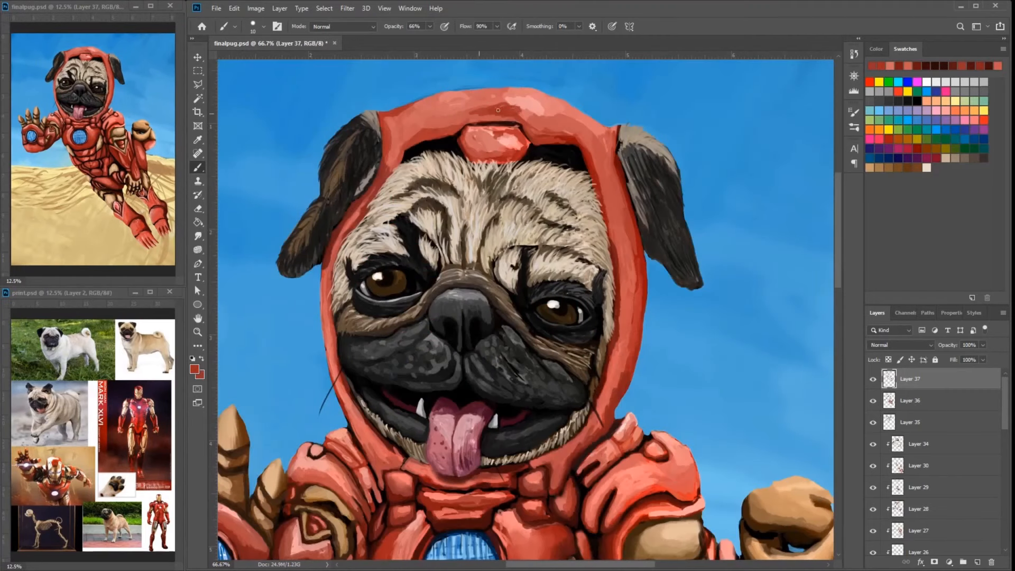
{"action": "left_click_drag", "start_coordinate": [460, 114], "coordinate": [500, 122]}
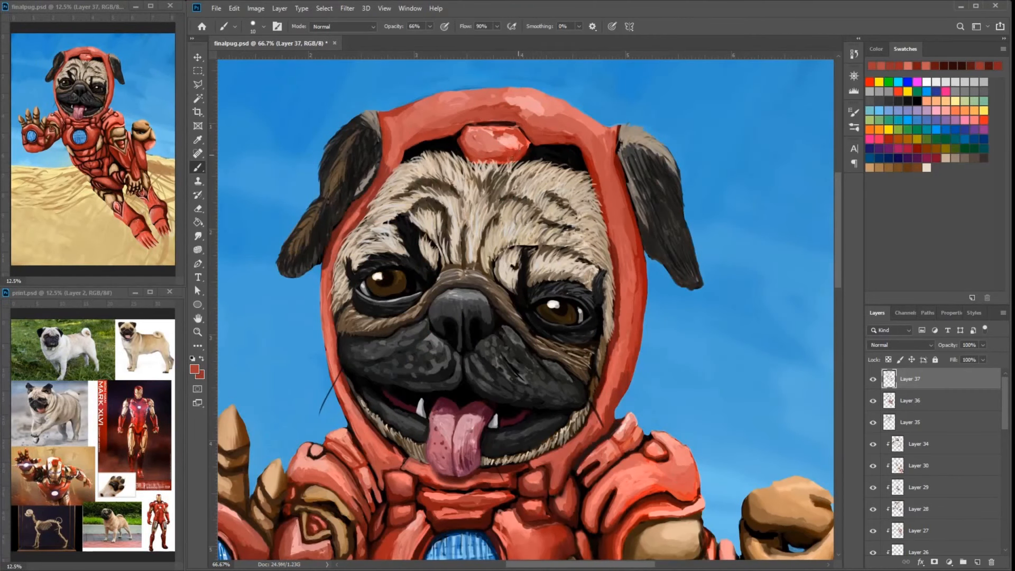
{"action": "left_click", "coordinate": [624, 181], "text": "alt"}
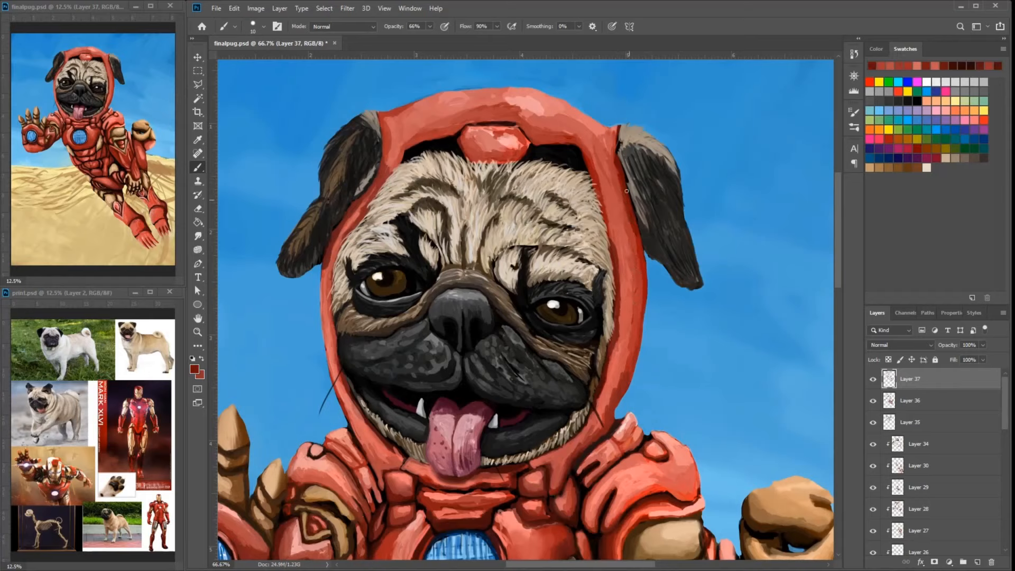
{"action": "left_click_drag", "start_coordinate": [638, 267], "coordinate": [641, 288]}
{"action": "left_click", "coordinate": [648, 242], "text": "alt"}
{"action": "left_click", "coordinate": [647, 232], "text": "alt"}
{"action": "left_click", "coordinate": [645, 228], "text": "alt"}
{"action": "left_click_drag", "start_coordinate": [640, 221], "coordinate": [649, 246]}
- Touch up the pug's dark fur with black and grey sampled from the ear and muzzle, and save the painting
{"action": "left_click", "coordinate": [666, 227], "text": "alt"}
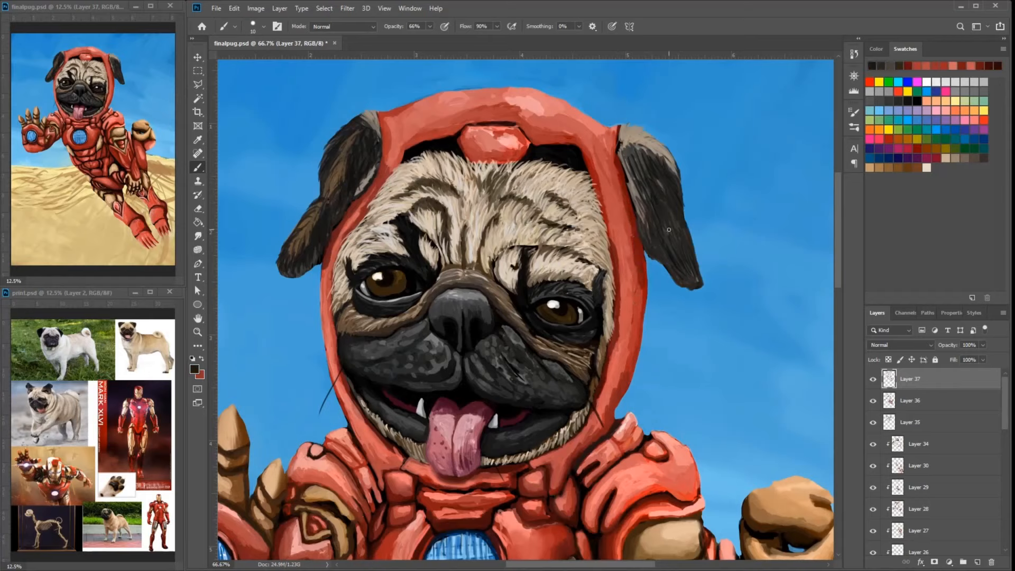
{"action": "left_click_drag", "start_coordinate": [418, 328], "coordinate": [638, 235]}
{"action": "left_click", "coordinate": [637, 235], "text": "alt"}
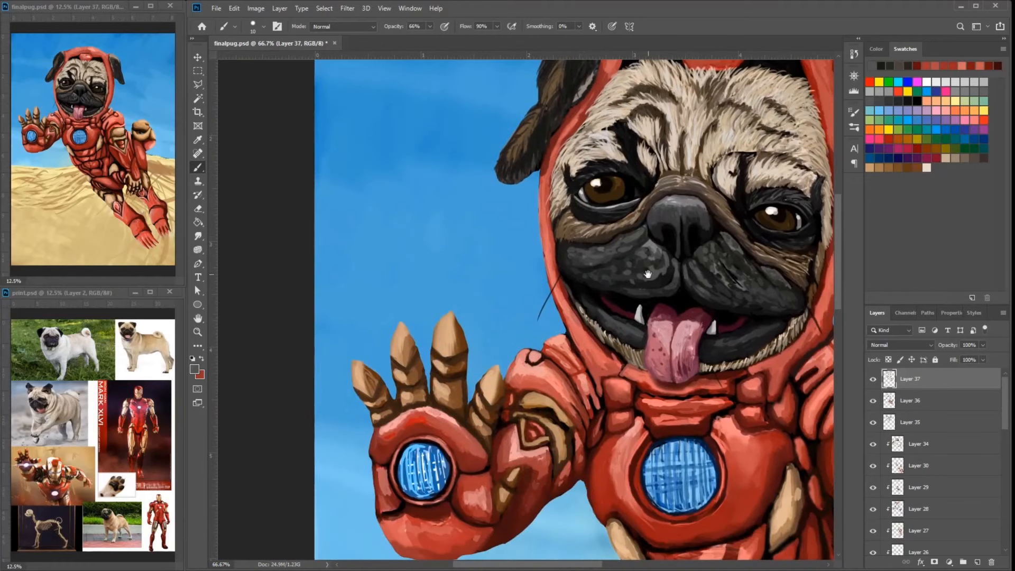
{"action": "mouse_move", "coordinate": [648, 275]}
{"action": "left_mouse_down"}
{"action": "mouse_move", "coordinate": [639, 273]}
{"action": "mouse_move", "coordinate": [672, 241]}
{"action": "left_mouse_up"}
{"action": "left_click", "coordinate": [655, 318], "text": "alt"}
{"action": "left_click", "coordinate": [669, 316], "text": "alt"}
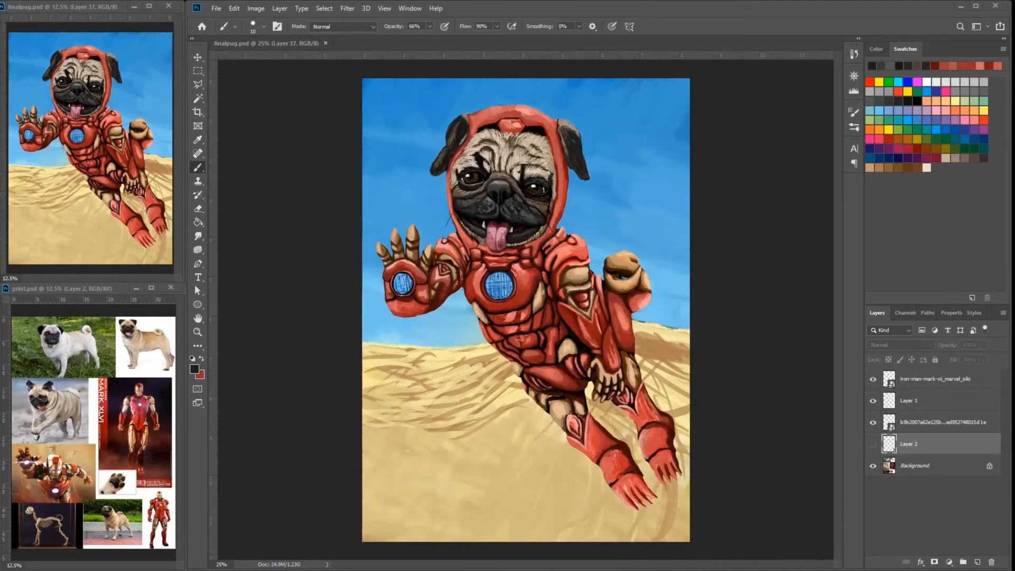
{"action": "scroll", "coordinate": [936, 444], "scroll_direction": "up", "scroll_amount": 10}
{"action": "left_click", "coordinate": [910, 379]}
{"action": "key", "text": "ctrl+plus"}
{"action": "key", "text": "ctrl+plus"}
{"action": "key", "text": "ctrl+plus"}
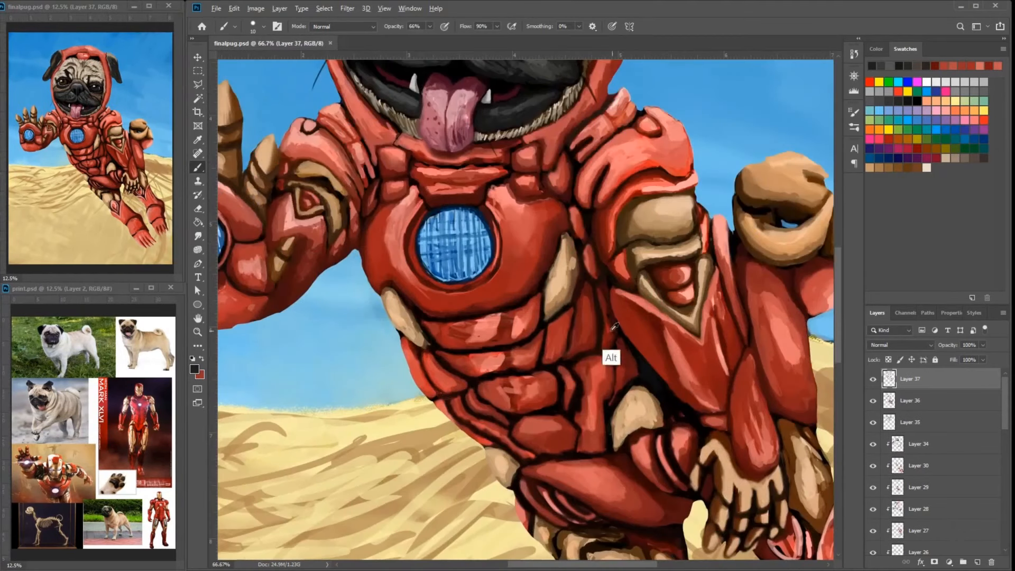
- Retouch the dark gap between torso and arm, and smooth the gold hip plate with tan and light beige
{"action": "left_click", "coordinate": [608, 351], "text": "alt"}
{"action": "left_click_drag", "start_coordinate": [628, 363], "coordinate": [629, 356]}
{"action": "left_click_drag", "start_coordinate": [605, 298], "coordinate": [645, 246]}
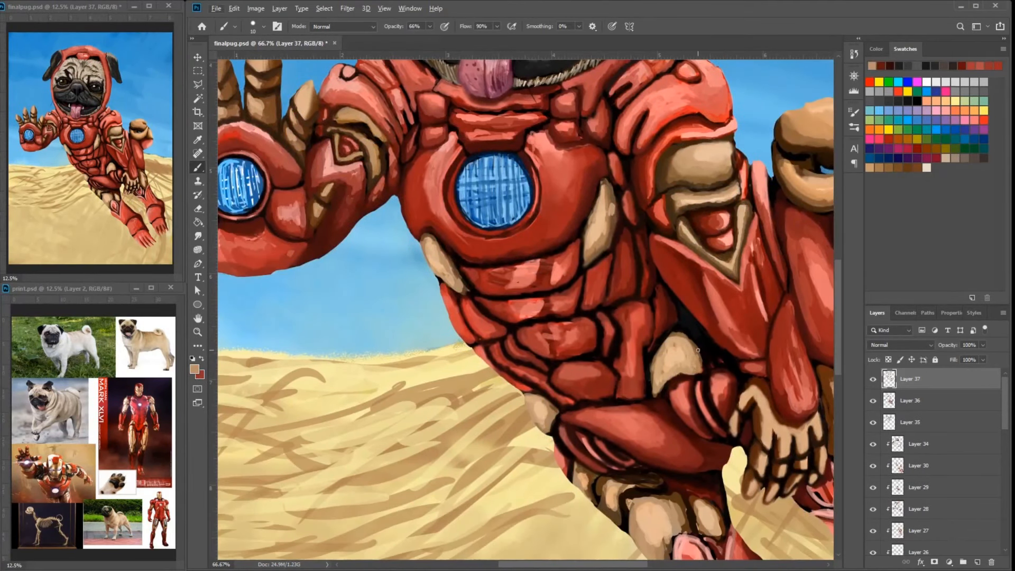
{"action": "left_click", "coordinate": [696, 371], "text": "alt"}
{"action": "left_click", "coordinate": [680, 357], "text": "alt"}
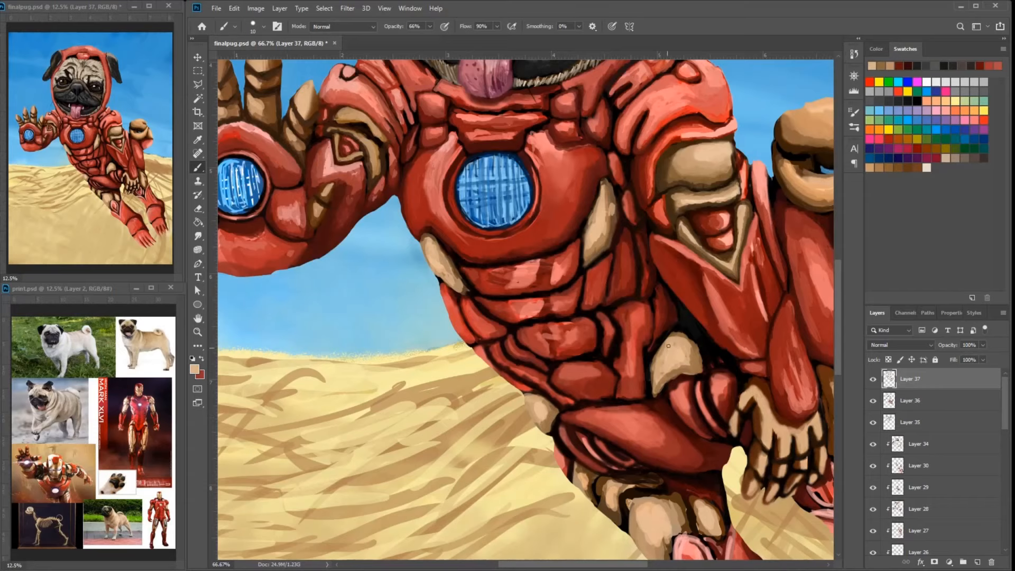
{"action": "left_click_drag", "start_coordinate": [676, 364], "coordinate": [633, 402]}
- Retouch the narrow red plates between the torso and the upper arm with short red strokes
{"action": "left_click", "coordinate": [616, 305], "text": "alt"}
{"action": "left_click", "coordinate": [613, 302], "text": "alt"}
{"action": "left_click_drag", "start_coordinate": [614, 290], "coordinate": [615, 304]}
{"action": "left_click_drag", "start_coordinate": [613, 238], "coordinate": [613, 307]}
{"action": "left_click", "coordinate": [609, 258], "text": "alt"}
{"action": "left_click_drag", "start_coordinate": [608, 264], "coordinate": [606, 298]}
- Smooth the red on the raised palm's lower plate beside the forearm
{"action": "mouse_move", "coordinate": [245, 306]}
{"action": "left_mouse_down"}
{"action": "mouse_move", "coordinate": [361, 286]}
{"action": "mouse_move", "coordinate": [349, 298]}
{"action": "mouse_move", "coordinate": [356, 307]}
{"action": "left_mouse_up"}
{"action": "left_click", "coordinate": [364, 320], "text": "alt"}
{"action": "left_click", "coordinate": [390, 258], "text": "alt"}
{"action": "left_click", "coordinate": [354, 306], "text": "alt"}
{"action": "left_click", "coordinate": [351, 297], "text": "alt"}
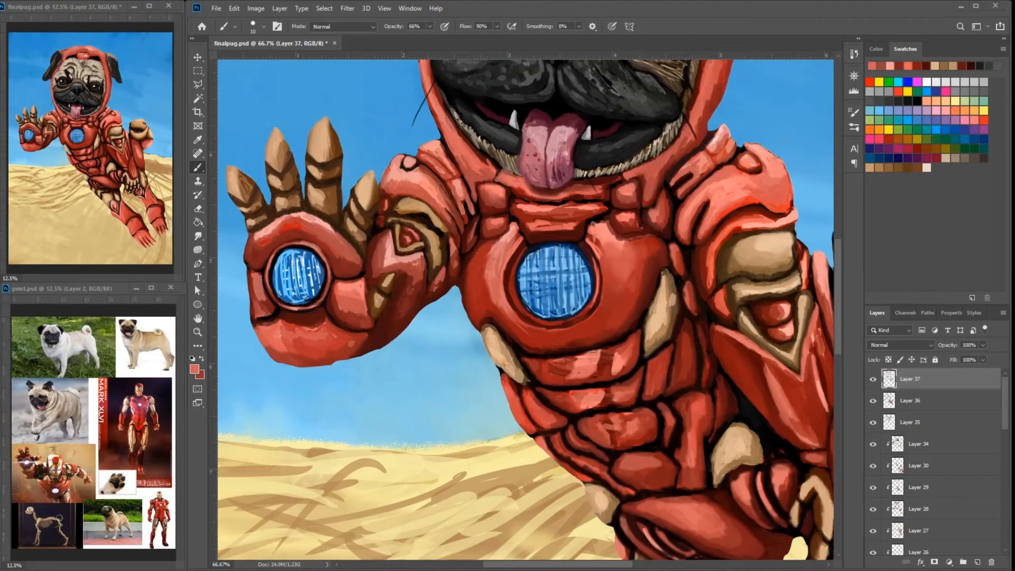
- Blend salmon highlights and red shading over the shoulder plate above the gold upper-arm plate
{"action": "left_click", "coordinate": [735, 209], "text": "alt"}
{"action": "left_click", "coordinate": [696, 209], "text": "alt"}
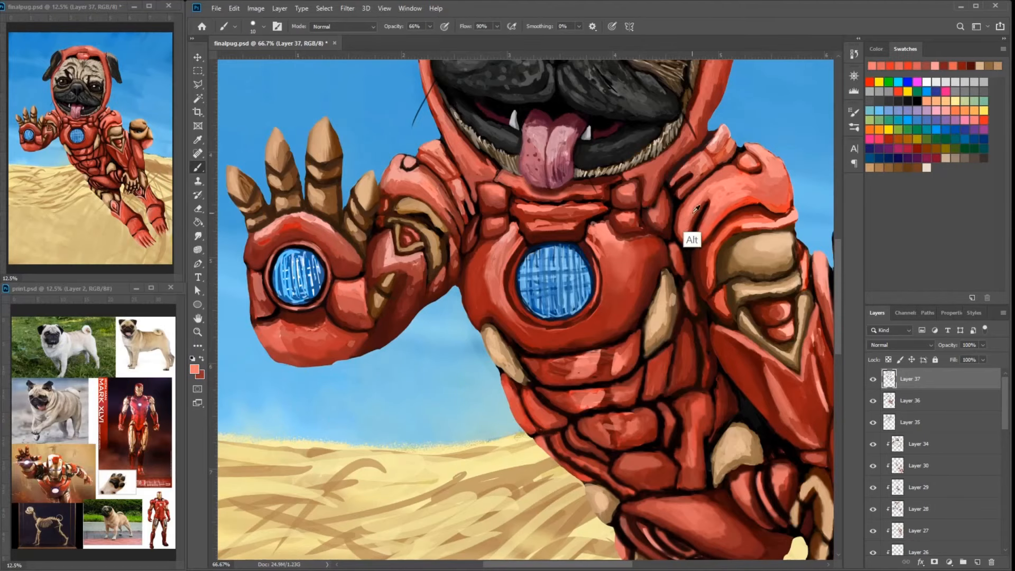
{"action": "left_click", "coordinate": [725, 224], "text": "alt"}
{"action": "mouse_move", "coordinate": [723, 232]}
{"action": "left_mouse_down"}
{"action": "mouse_move", "coordinate": [740, 218]}
{"action": "mouse_move", "coordinate": [670, 222]}
{"action": "left_mouse_up"}
{"action": "left_click", "coordinate": [668, 215], "text": "alt"}
{"action": "left_click", "coordinate": [668, 223], "text": "alt"}
{"action": "left_click_drag", "start_coordinate": [714, 127], "coordinate": [673, 228]}
{"action": "left_click_drag", "start_coordinate": [673, 189], "coordinate": [691, 272]}
- Deepen the dark red shading on the shoulder plates of the raised arm
{"action": "left_click", "coordinate": [503, 417], "text": "alt"}
{"action": "left_click_drag", "start_coordinate": [499, 417], "coordinate": [464, 270]}
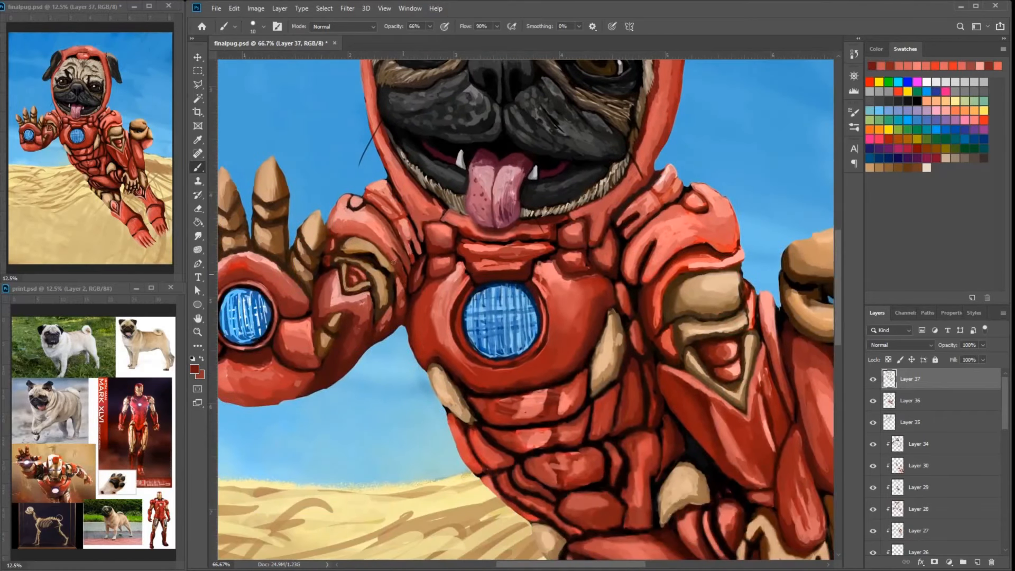
{"action": "left_click", "coordinate": [390, 233], "text": "alt"}
{"action": "left_click_drag", "start_coordinate": [365, 206], "coordinate": [382, 220]}
- Smooth the red below the raised palm's blue disc and shade the forearm beside the gold trim with dark red
{"action": "left_click_drag", "start_coordinate": [289, 384], "coordinate": [464, 317]}
{"action": "left_click", "coordinate": [457, 323], "text": "alt"}
{"action": "left_click", "coordinate": [404, 334], "text": "alt"}
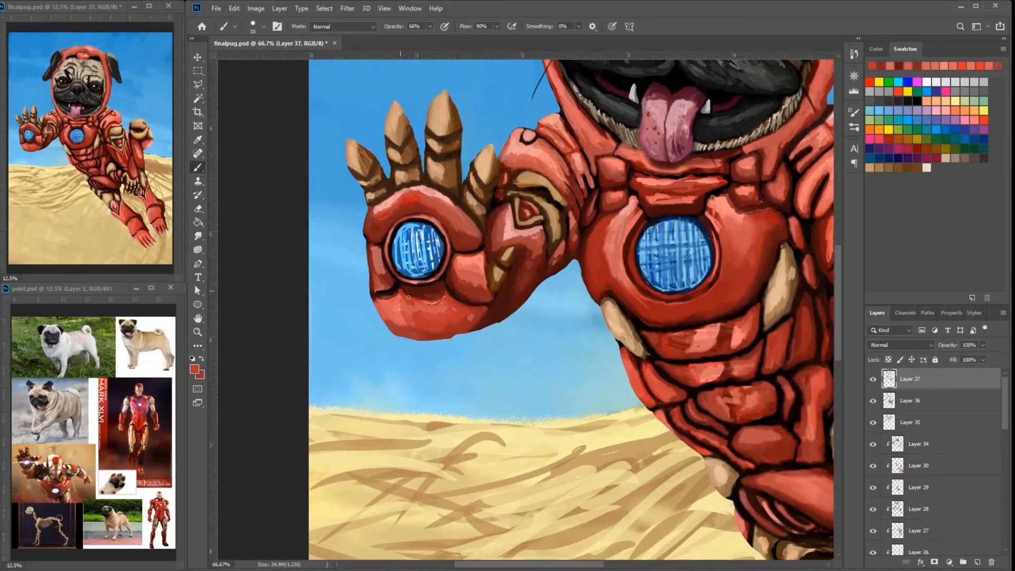
{"action": "left_click_drag", "start_coordinate": [412, 296], "coordinate": [440, 286]}
{"action": "left_click", "coordinate": [496, 302], "text": "alt"}
{"action": "left_click", "coordinate": [512, 296], "text": "alt"}
{"action": "left_click_drag", "start_coordinate": [512, 319], "coordinate": [474, 348]}
{"action": "left_click", "coordinate": [491, 307], "text": "alt"}
{"action": "left_click_drag", "start_coordinate": [499, 296], "coordinate": [504, 269]}
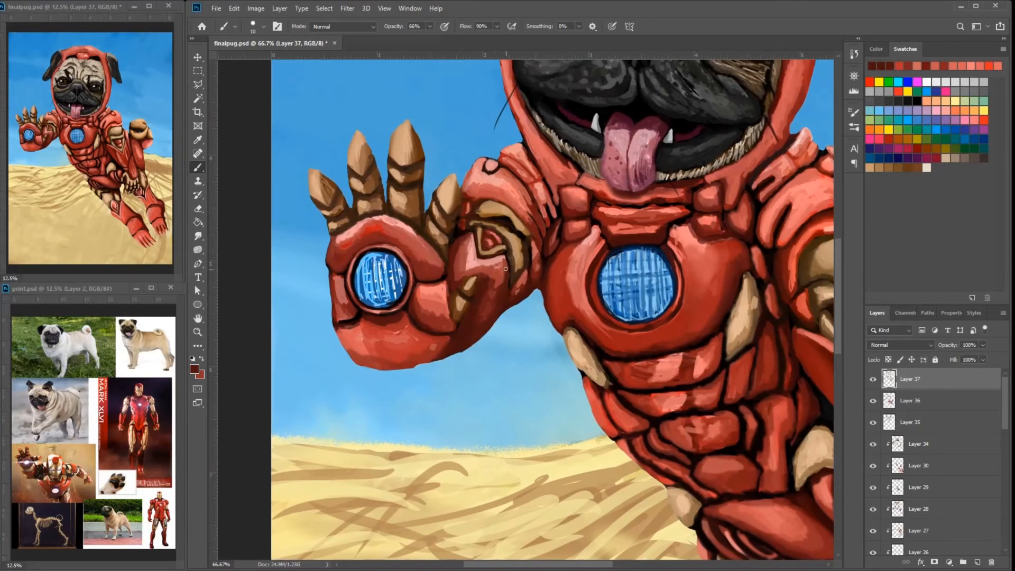
- Blend the red tones and soften the pink highlights on the two upper abdominal plates below the chest reactor
{"action": "left_click_drag", "start_coordinate": [614, 369], "coordinate": [557, 329]}
{"action": "left_click", "coordinate": [566, 327], "text": "alt"}
{"action": "left_click", "coordinate": [602, 319], "text": "alt"}
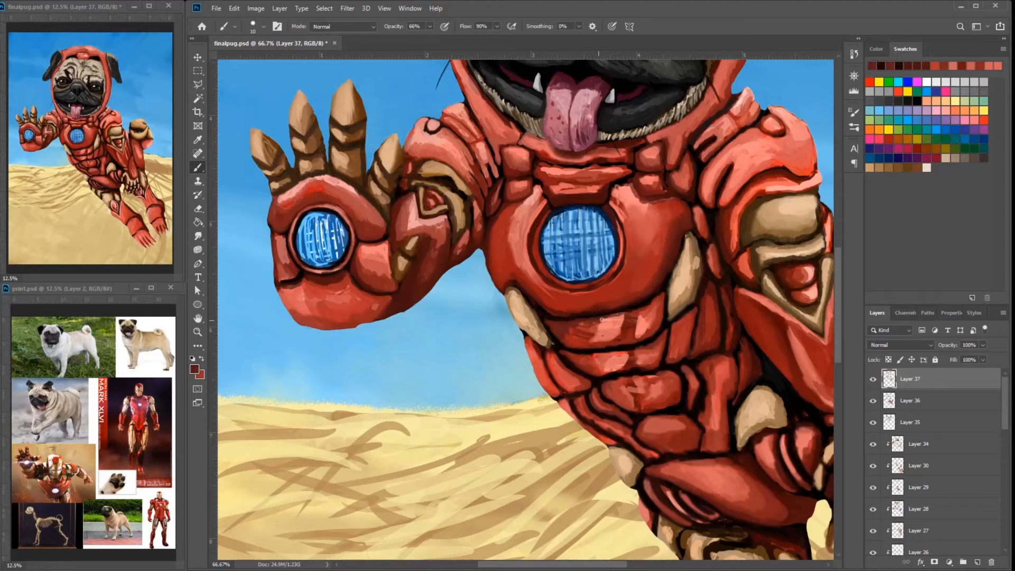
{"action": "left_click", "coordinate": [632, 312], "text": "alt"}
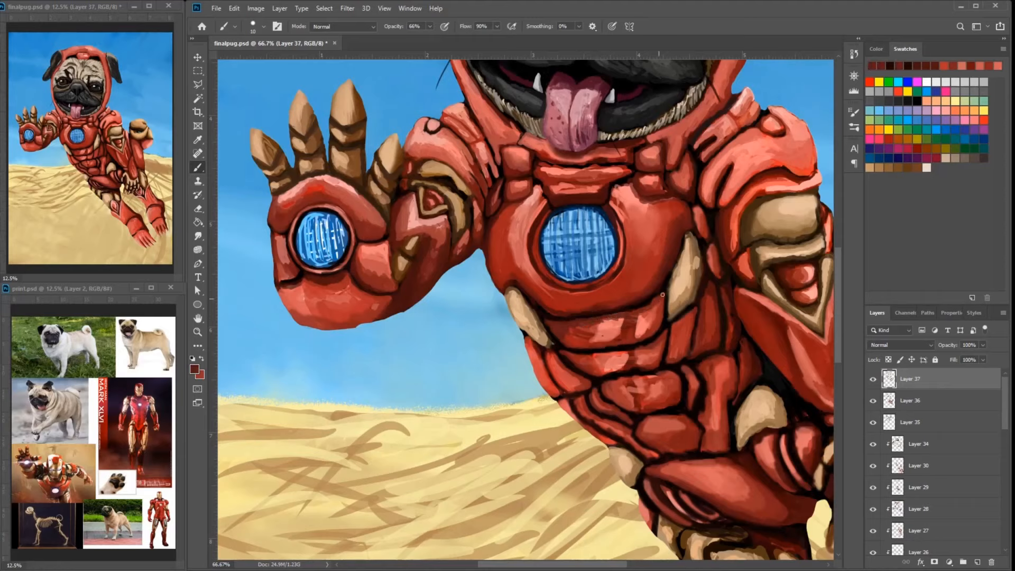
{"action": "left_click", "coordinate": [582, 335], "text": "alt"}
{"action": "left_click", "coordinate": [613, 316], "text": "alt"}
{"action": "mouse_move", "coordinate": [630, 315]}
{"action": "left_mouse_down"}
{"action": "mouse_move", "coordinate": [607, 319]}
{"action": "mouse_move", "coordinate": [651, 326]}
{"action": "left_mouse_up"}
{"action": "left_click", "coordinate": [646, 318], "text": "alt"}
{"action": "left_click", "coordinate": [622, 394], "text": "alt"}
{"action": "left_click_drag", "start_coordinate": [624, 363], "coordinate": [606, 370]}
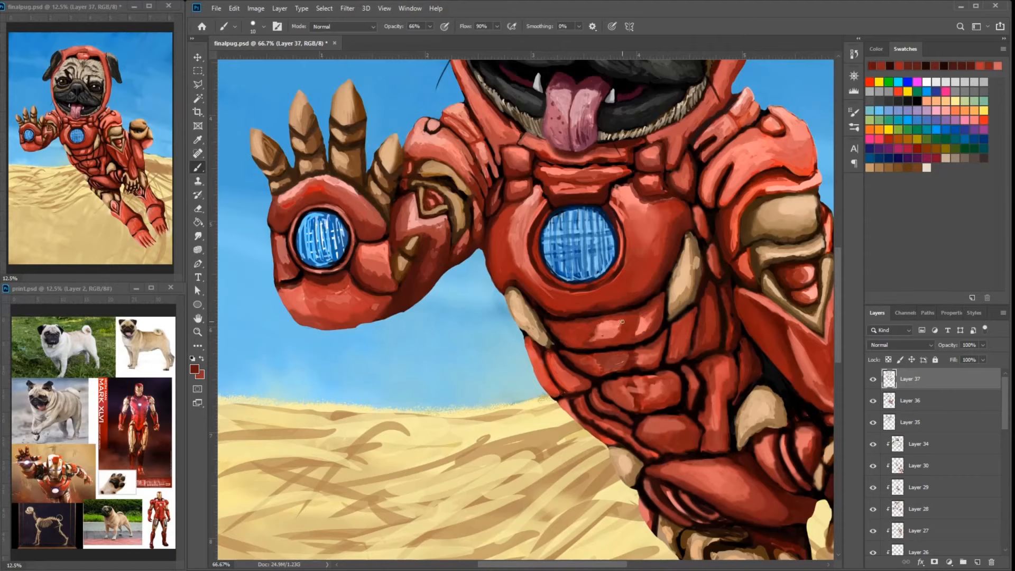
- Deepen the dark red shadows on the far lower leg around the rounded ankle plate
{"action": "key", "text": "ctrl+minus"}
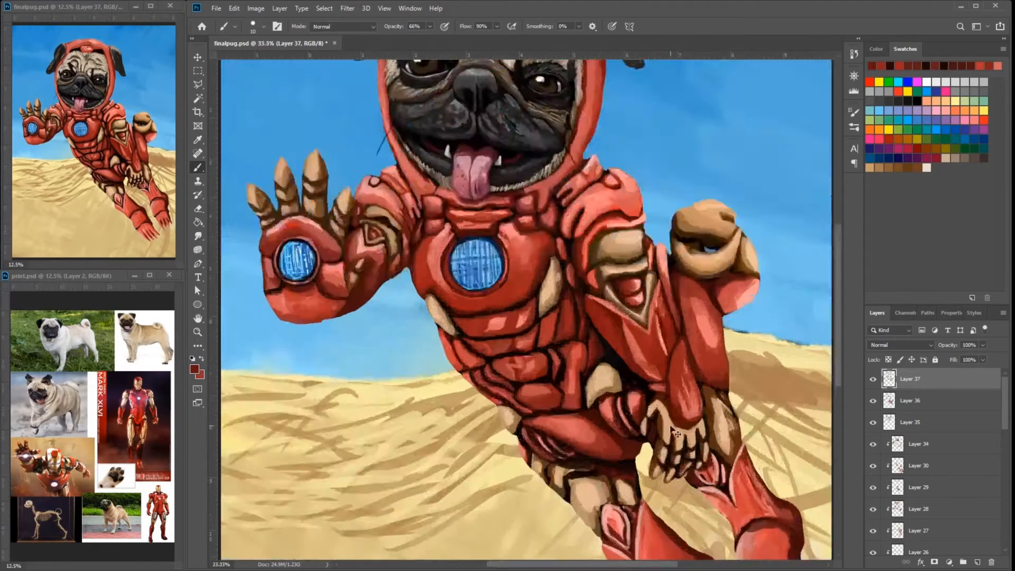
{"action": "key", "text": "ctrl+plus"}
{"action": "key", "text": "ctrl+plus"}
{"action": "left_click_drag", "start_coordinate": [767, 528], "coordinate": [470, 227]}
{"action": "left_click", "coordinate": [702, 332], "text": "alt"}
{"action": "left_click_drag", "start_coordinate": [697, 316], "coordinate": [770, 404]}
{"action": "left_click", "coordinate": [774, 415], "text": "alt"}
{"action": "mouse_move", "coordinate": [741, 408]}
{"action": "left_mouse_down"}
{"action": "mouse_move", "coordinate": [766, 421]}
{"action": "mouse_move", "coordinate": [698, 316]}
{"action": "left_mouse_up"}
{"action": "left_click", "coordinate": [692, 369], "text": "alt"}
{"action": "left_click_drag", "start_coordinate": [682, 379], "coordinate": [628, 401]}
{"action": "left_click", "coordinate": [668, 339], "text": "alt"}
{"action": "left_click_drag", "start_coordinate": [664, 306], "coordinate": [680, 347]}
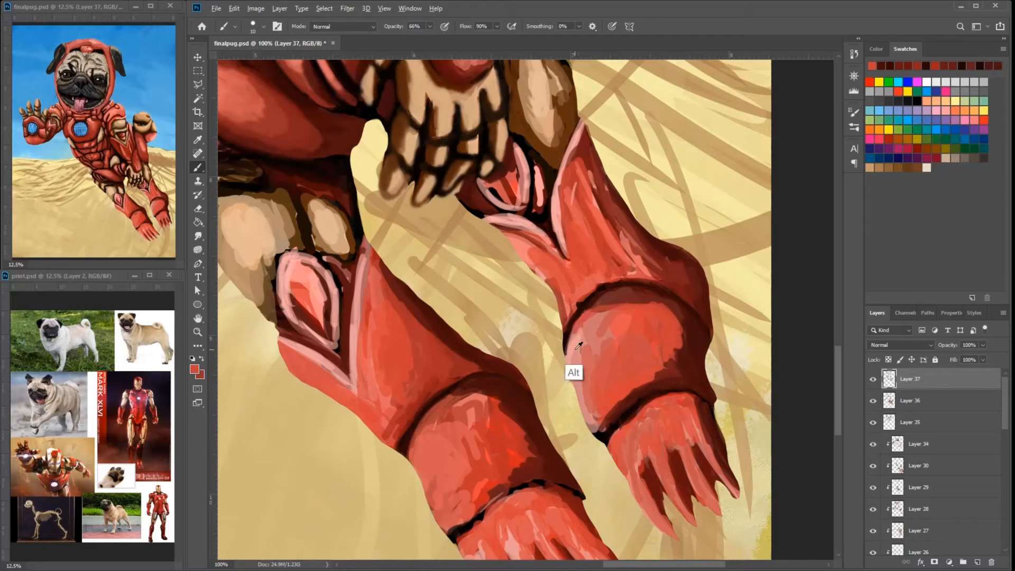
- Smooth the far leg's rounded ankle plate with salmon red, keeping a pink highlight along its inner edge
{"action": "left_click", "coordinate": [579, 344], "text": "alt"}
{"action": "mouse_move", "coordinate": [577, 355]}
{"action": "left_mouse_down"}
{"action": "mouse_move", "coordinate": [598, 308]}
{"action": "mouse_move", "coordinate": [621, 294]}
{"action": "left_mouse_up"}
{"action": "left_click_drag", "start_coordinate": [591, 345], "coordinate": [585, 389]}
{"action": "left_click", "coordinate": [608, 338], "text": "alt"}
{"action": "mouse_move", "coordinate": [618, 304]}
{"action": "left_mouse_down"}
{"action": "mouse_move", "coordinate": [680, 327]}
{"action": "mouse_move", "coordinate": [680, 365]}
{"action": "left_mouse_up"}
{"action": "mouse_move", "coordinate": [674, 313]}
{"action": "left_mouse_down"}
{"action": "mouse_move", "coordinate": [686, 336]}
{"action": "mouse_move", "coordinate": [638, 381]}
{"action": "left_mouse_up"}
{"action": "left_click_drag", "start_coordinate": [644, 368], "coordinate": [600, 426]}
{"action": "left_click", "coordinate": [617, 410], "text": "alt"}
{"action": "left_click", "coordinate": [613, 380], "text": "alt"}
{"action": "left_click_drag", "start_coordinate": [664, 338], "coordinate": [641, 259]}
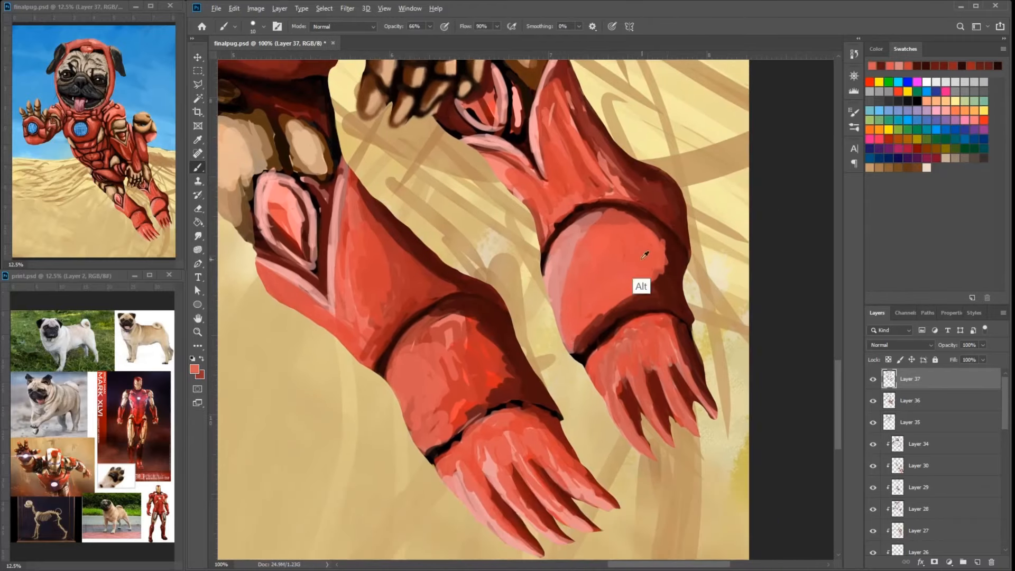
{"action": "left_click", "coordinate": [641, 259], "text": "alt"}
- Repaint the pink rim and red center of the oval inset plate on the near leg
{"action": "left_click_drag", "start_coordinate": [410, 244], "coordinate": [582, 294]}
{"action": "left_click", "coordinate": [494, 232], "text": "alt"}
{"action": "mouse_move", "coordinate": [449, 230]}
{"action": "left_mouse_down"}
{"action": "mouse_move", "coordinate": [479, 264]}
{"action": "mouse_move", "coordinate": [429, 310]}
{"action": "left_mouse_up"}
{"action": "mouse_move", "coordinate": [448, 308]}
{"action": "left_mouse_down"}
{"action": "mouse_move", "coordinate": [491, 264]}
{"action": "mouse_move", "coordinate": [474, 309]}
{"action": "left_mouse_up"}
{"action": "left_click", "coordinate": [525, 276], "text": "alt"}
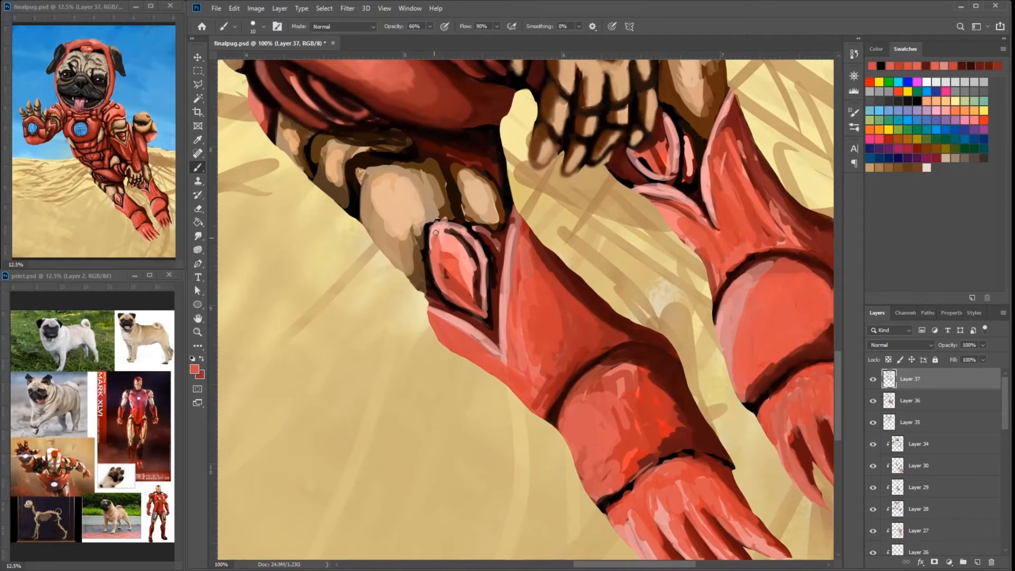
{"action": "mouse_move", "coordinate": [435, 232]}
{"action": "left_mouse_down"}
{"action": "mouse_move", "coordinate": [484, 269]}
{"action": "mouse_move", "coordinate": [486, 317]}
{"action": "mouse_move", "coordinate": [477, 297]}
{"action": "left_mouse_up"}
{"action": "left_click", "coordinate": [469, 271], "text": "alt"}
{"action": "left_click", "coordinate": [506, 269], "text": "alt"}
{"action": "mouse_move", "coordinate": [498, 247]}
{"action": "left_mouse_down"}
{"action": "mouse_move", "coordinate": [607, 226]}
{"action": "mouse_move", "coordinate": [604, 267]}
{"action": "left_mouse_up"}
- Refine the outline of the near leg's oval inset and the beige knee plates above it with dark brown strokes
{"action": "left_click", "coordinate": [607, 226], "text": "alt"}
{"action": "left_click_drag", "start_coordinate": [539, 236], "coordinate": [597, 302]}
{"action": "left_click", "coordinate": [530, 260], "text": "alt"}
{"action": "left_click_drag", "start_coordinate": [533, 258], "coordinate": [538, 265]}
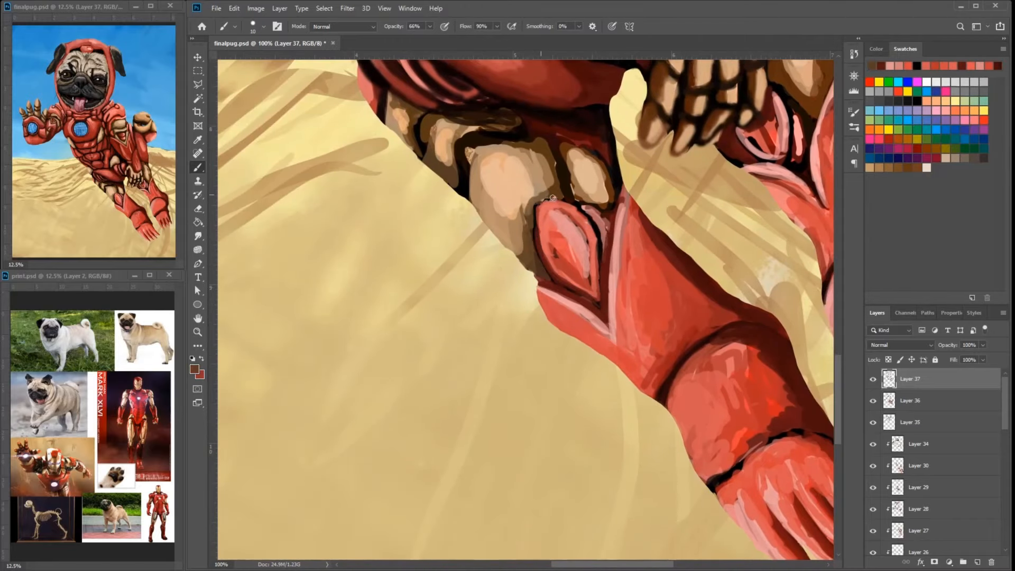
{"action": "left_click_drag", "start_coordinate": [534, 146], "coordinate": [609, 245]}
{"action": "left_click", "coordinate": [540, 242], "text": "alt"}
{"action": "left_click_drag", "start_coordinate": [546, 265], "coordinate": [543, 247]}
{"action": "left_click", "coordinate": [593, 218], "text": "alt"}
{"action": "mouse_move", "coordinate": [588, 217]}
{"action": "left_mouse_down"}
{"action": "mouse_move", "coordinate": [529, 228]}
{"action": "mouse_move", "coordinate": [623, 272]}
{"action": "left_mouse_up"}
{"action": "left_click", "coordinate": [591, 196], "text": "alt"}
- Darken the shadow lines between the gold knee plates and the large red thigh plate with black
{"action": "left_click_drag", "start_coordinate": [651, 209], "coordinate": [656, 257]}
{"action": "mouse_move", "coordinate": [632, 275]}
{"action": "left_mouse_down"}
{"action": "mouse_move", "coordinate": [690, 295]}
{"action": "mouse_move", "coordinate": [607, 265]}
{"action": "left_mouse_up"}
{"action": "left_click", "coordinate": [681, 311], "text": "alt"}
{"action": "left_click", "coordinate": [667, 264], "text": "alt"}
{"action": "left_click_drag", "start_coordinate": [673, 276], "coordinate": [609, 262]}
{"action": "left_click_drag", "start_coordinate": [712, 180], "coordinate": [717, 264]}
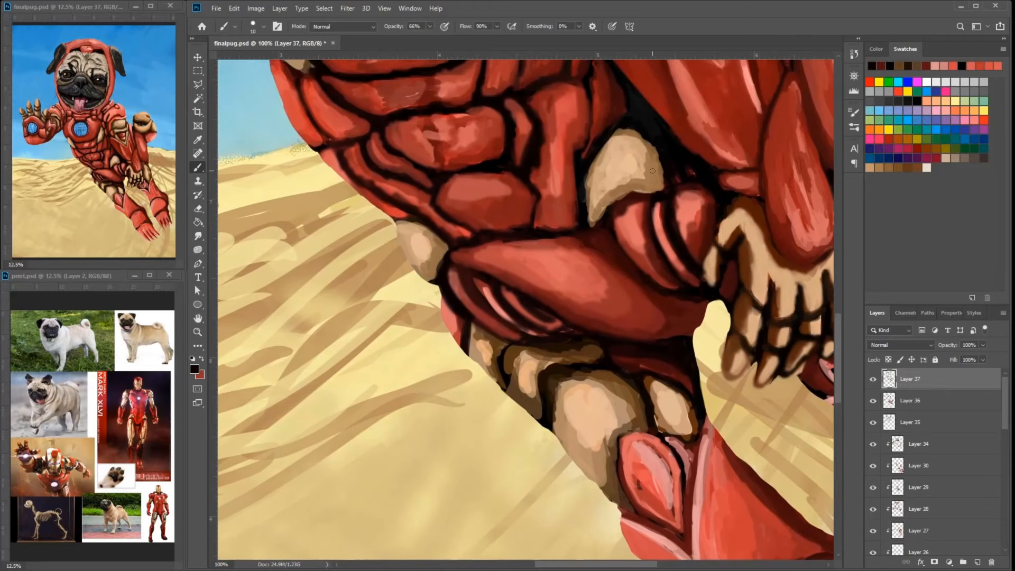
- Retouch the curved thigh stripes and the banded hip plates beside the lowered hand with pink and dark red
{"action": "left_click", "coordinate": [668, 296], "text": "alt"}
{"action": "mouse_move", "coordinate": [602, 253]}
{"action": "left_mouse_down"}
{"action": "mouse_move", "coordinate": [483, 285]}
{"action": "mouse_move", "coordinate": [570, 381]}
{"action": "mouse_move", "coordinate": [686, 376]}
{"action": "left_mouse_up"}
{"action": "left_click_drag", "start_coordinate": [520, 397], "coordinate": [546, 433]}
{"action": "left_click", "coordinate": [541, 429], "text": "alt"}
{"action": "left_click", "coordinate": [536, 424], "text": "alt"}
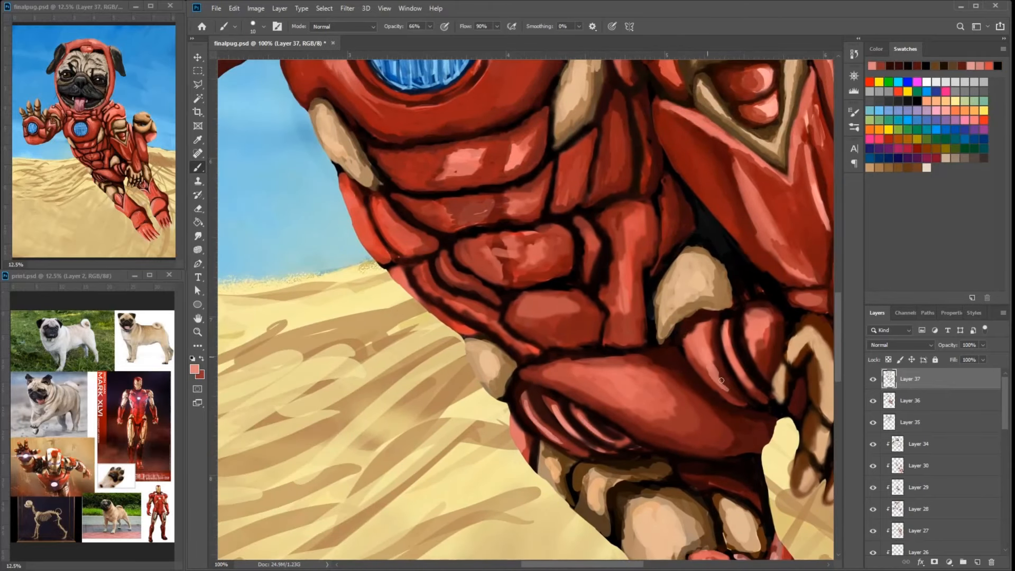
{"action": "left_click", "coordinate": [769, 365], "text": "alt"}
{"action": "mouse_move", "coordinate": [814, 359]}
{"action": "left_mouse_down"}
{"action": "mouse_move", "coordinate": [746, 324]}
{"action": "mouse_move", "coordinate": [705, 366]}
{"action": "left_mouse_up"}
{"action": "left_click", "coordinate": [752, 324], "text": "alt"}
{"action": "left_click", "coordinate": [753, 324], "text": "alt"}
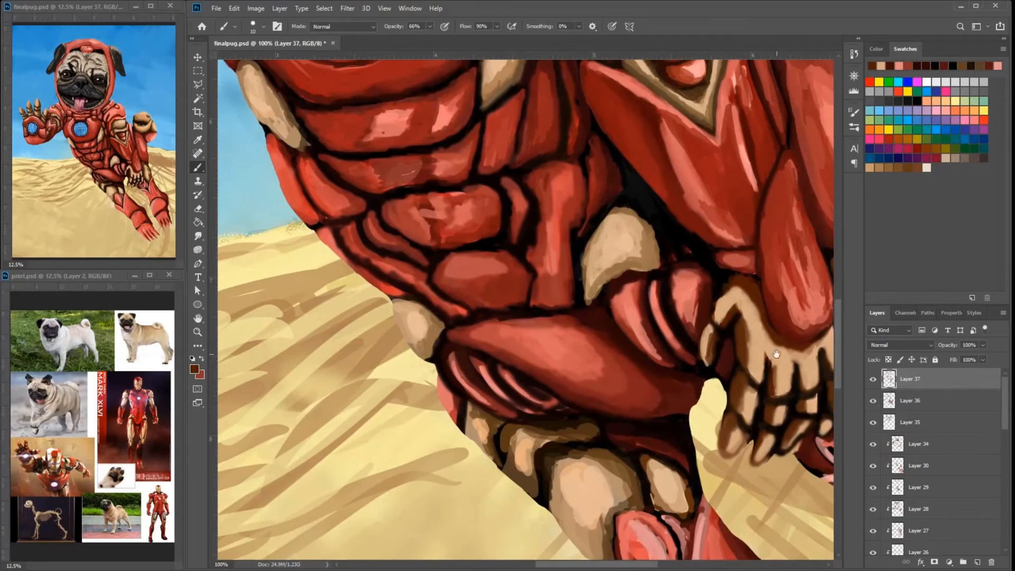
- Choose a tan paint color and lighten the fingertips of the lowered hand
{"action": "left_click_drag", "start_coordinate": [777, 354], "coordinate": [719, 307]}
{"action": "left_click", "coordinate": [726, 301], "text": "alt"}
{"action": "left_click", "coordinate": [198, 368]}
{"action": "left_click", "coordinate": [429, 170]}
{"action": "left_click", "coordinate": [614, 125]}
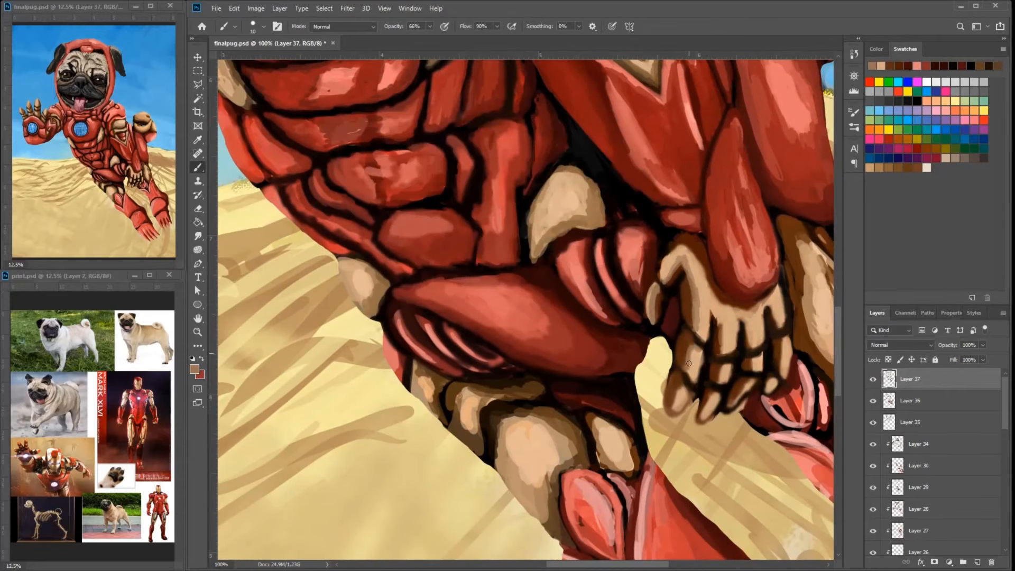
{"action": "left_click", "coordinate": [675, 410], "text": "alt"}
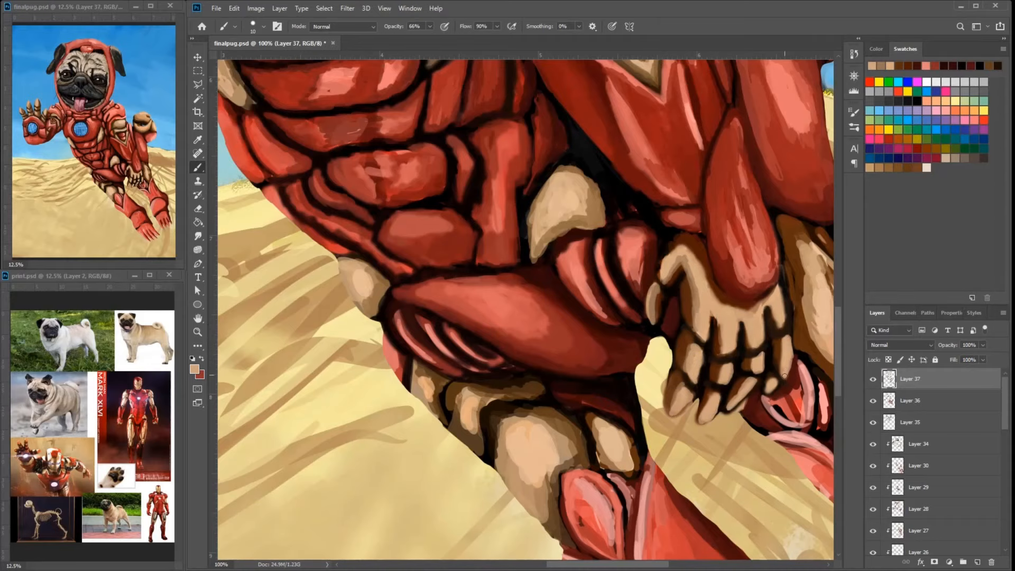
- Select the puglayer layer and clean up the armor's edge beside the lowered hand's fingertips with the Eraser
{"action": "left_click", "coordinate": [757, 406], "text": "alt"}
{"action": "left_click_drag", "start_coordinate": [755, 406], "coordinate": [670, 290]}
{"action": "left_click_drag", "start_coordinate": [830, 269], "coordinate": [720, 317]}
{"action": "left_click", "coordinate": [546, 346], "text": "ctrl"}
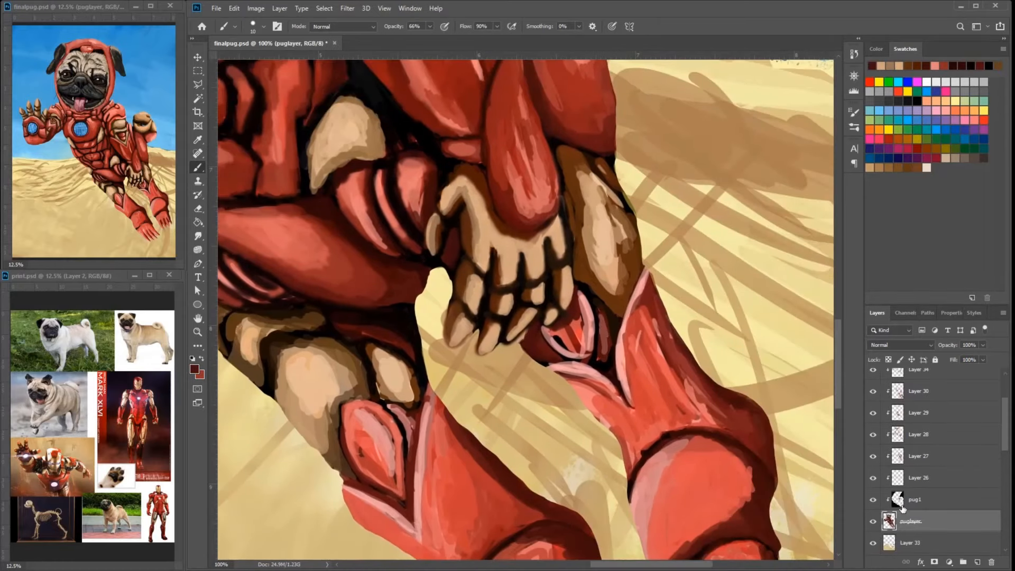
{"action": "key", "text": "e"}
{"action": "left_click_drag", "start_coordinate": [542, 364], "coordinate": [527, 343]}
{"action": "left_click", "coordinate": [532, 363], "text": "ctrl"}
{"action": "left_click", "coordinate": [523, 336], "text": "ctrl"}
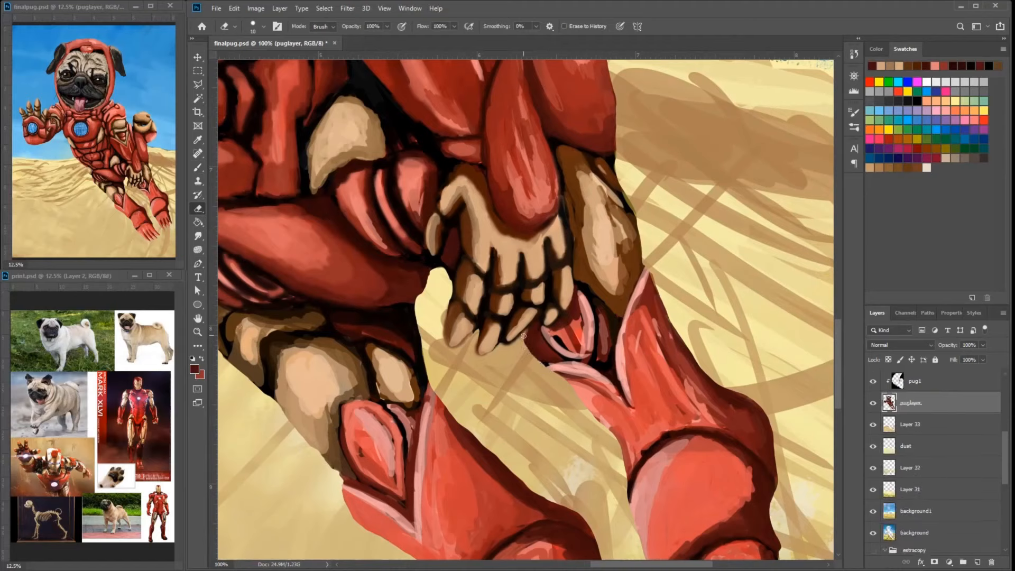
- On Layer 37, repaint the small pointed plate below the lowered hand's fingertips with muted pink
{"action": "left_click", "coordinate": [538, 355], "text": "ctrl"}
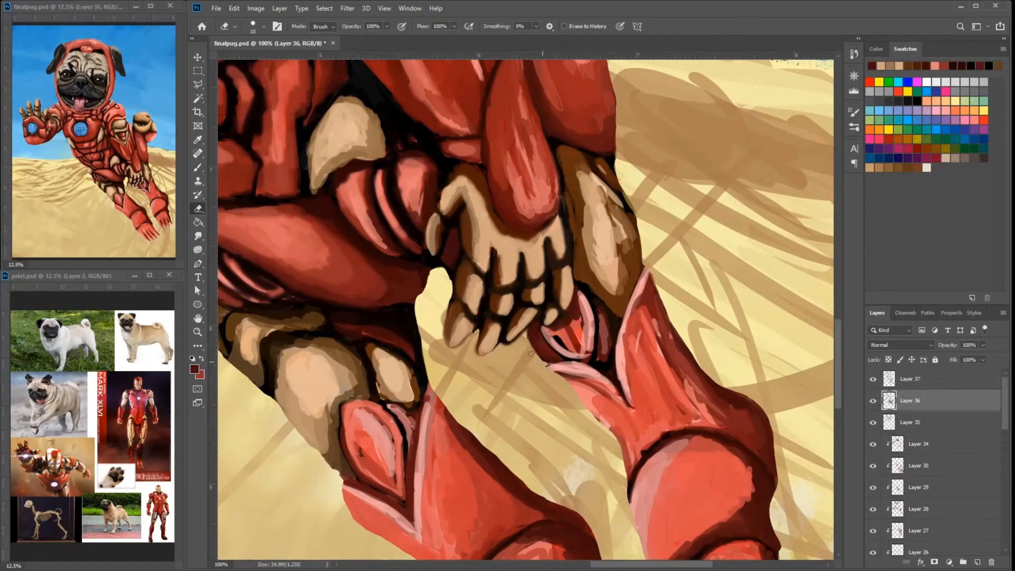
{"action": "key", "text": "b"}
{"action": "left_click_drag", "start_coordinate": [528, 332], "coordinate": [532, 345]}
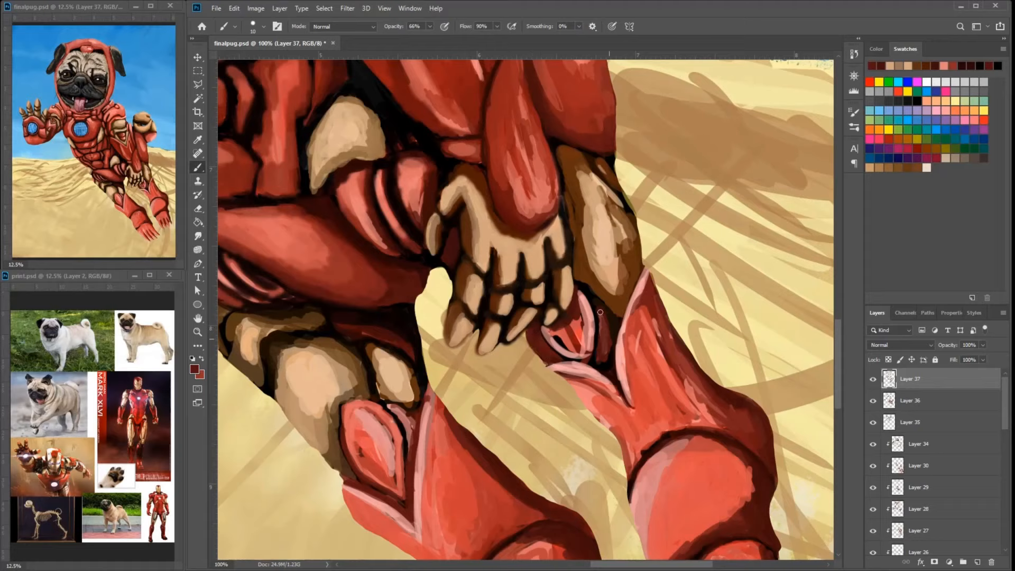
{"action": "left_click_drag", "start_coordinate": [600, 312], "coordinate": [588, 291]}
{"action": "left_click", "coordinate": [597, 333], "text": "alt"}
{"action": "left_click_drag", "start_coordinate": [583, 291], "coordinate": [597, 322]}
{"action": "left_click_drag", "start_coordinate": [548, 341], "coordinate": [583, 360]}
{"action": "left_click", "coordinate": [586, 313], "text": "alt"}
{"action": "mouse_move", "coordinate": [577, 300]}
{"action": "left_mouse_down"}
{"action": "mouse_move", "coordinate": [581, 333]}
{"action": "mouse_move", "coordinate": [550, 334]}
{"action": "mouse_move", "coordinate": [586, 353]}
{"action": "left_mouse_up"}
- Refine the small pointed plate's rim with pink and deepen the gaps around it with black
{"action": "left_click", "coordinate": [567, 320], "text": "alt"}
{"action": "left_click", "coordinate": [582, 330], "text": "alt"}
{"action": "left_click", "coordinate": [567, 338], "text": "alt"}
{"action": "left_click_drag", "start_coordinate": [600, 312], "coordinate": [608, 343]}
{"action": "left_click", "coordinate": [587, 318], "text": "alt"}
{"action": "left_click_drag", "start_coordinate": [605, 357], "coordinate": [600, 307]}
{"action": "left_click", "coordinate": [615, 328], "text": "alt"}
{"action": "left_click_drag", "start_coordinate": [548, 359], "coordinate": [566, 362]}
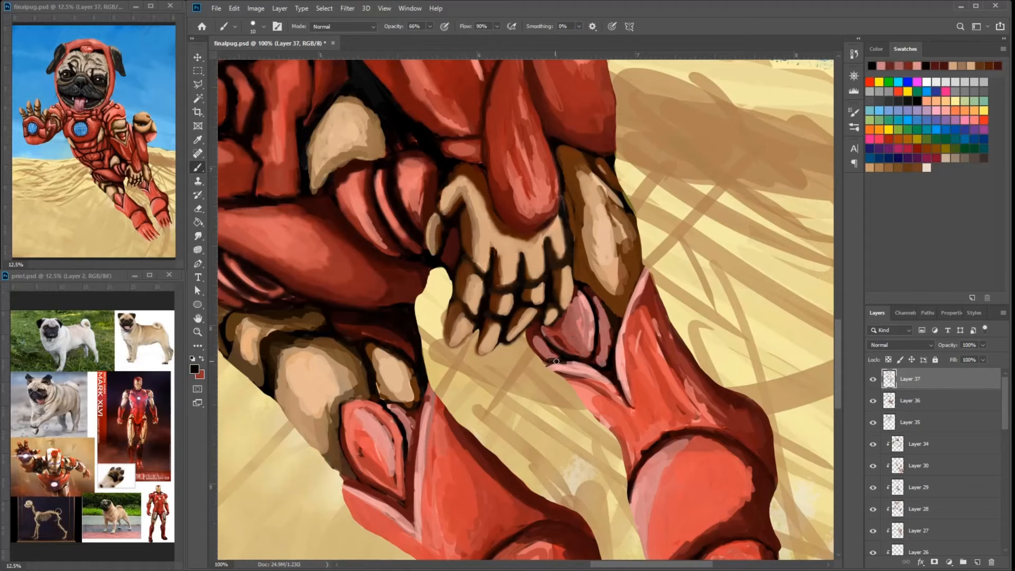
- Shade the far leg's shin guard with red and dark red streaks
{"action": "left_click", "coordinate": [642, 338], "text": "alt"}
{"action": "left_click", "coordinate": [650, 326], "text": "alt"}
{"action": "mouse_move", "coordinate": [644, 296]}
{"action": "left_mouse_down"}
{"action": "mouse_move", "coordinate": [631, 370]}
{"action": "mouse_move", "coordinate": [663, 354]}
{"action": "mouse_move", "coordinate": [681, 418]}
{"action": "left_mouse_up"}
{"action": "left_click_drag", "start_coordinate": [699, 323], "coordinate": [626, 206]}
{"action": "left_click", "coordinate": [674, 330], "text": "alt"}
{"action": "mouse_move", "coordinate": [629, 322]}
{"action": "left_mouse_down"}
{"action": "mouse_move", "coordinate": [681, 385]}
{"action": "mouse_move", "coordinate": [659, 394]}
{"action": "left_mouse_up"}
{"action": "mouse_move", "coordinate": [669, 394]}
{"action": "left_mouse_down"}
{"action": "mouse_move", "coordinate": [647, 337]}
{"action": "mouse_move", "coordinate": [691, 439]}
{"action": "left_mouse_up"}
{"action": "mouse_move", "coordinate": [662, 426]}
{"action": "left_mouse_down"}
{"action": "mouse_move", "coordinate": [687, 476]}
{"action": "mouse_move", "coordinate": [654, 474]}
{"action": "left_mouse_up"}
{"action": "left_click_drag", "start_coordinate": [613, 438], "coordinate": [637, 496]}
- Add salmon highlights to the red toes of both feet
{"action": "mouse_move", "coordinate": [643, 435]}
{"action": "left_mouse_down"}
{"action": "mouse_move", "coordinate": [619, 382]}
{"action": "mouse_move", "coordinate": [587, 427]}
{"action": "left_mouse_up"}
{"action": "left_click", "coordinate": [555, 326], "text": "alt"}
{"action": "left_click_drag", "start_coordinate": [587, 420], "coordinate": [638, 501]}
{"action": "mouse_move", "coordinate": [605, 449]}
{"action": "left_mouse_down"}
{"action": "mouse_move", "coordinate": [618, 413]}
{"action": "mouse_move", "coordinate": [658, 491]}
{"action": "left_mouse_up"}
{"action": "left_click_drag", "start_coordinate": [626, 389], "coordinate": [686, 479]}
{"action": "left_click_drag", "start_coordinate": [620, 386], "coordinate": [669, 412]}
{"action": "left_click_drag", "start_coordinate": [682, 431], "coordinate": [703, 458]}
{"action": "mouse_move", "coordinate": [543, 528]}
{"action": "left_mouse_down"}
{"action": "mouse_move", "coordinate": [559, 380]}
{"action": "mouse_move", "coordinate": [622, 411]}
{"action": "left_mouse_up"}
{"action": "left_click", "coordinate": [559, 380], "text": "alt"}
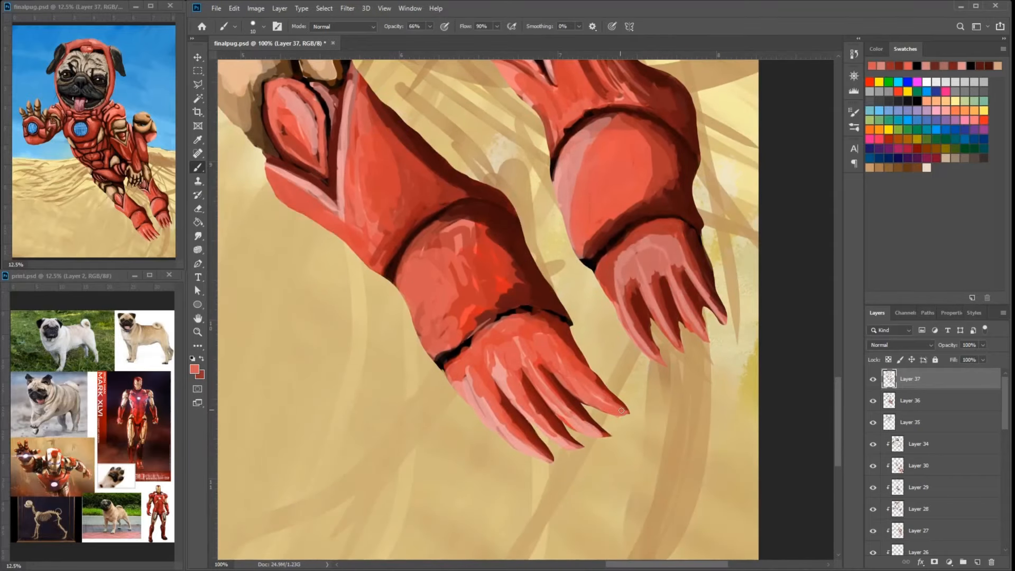
- Brighten the near foot and its long toes with light pink strokes
{"action": "left_click_drag", "start_coordinate": [497, 359], "coordinate": [513, 397]}
{"action": "left_click_drag", "start_coordinate": [457, 370], "coordinate": [510, 438]}
{"action": "left_click", "coordinate": [659, 282], "text": "alt"}
{"action": "left_click_drag", "start_coordinate": [532, 363], "coordinate": [566, 406]}
{"action": "left_click", "coordinate": [558, 401], "text": "alt"}
{"action": "mouse_move", "coordinate": [552, 347]}
{"action": "left_mouse_down"}
{"action": "mouse_move", "coordinate": [622, 410]}
{"action": "mouse_move", "coordinate": [580, 391]}
{"action": "left_mouse_up"}
{"action": "mouse_move", "coordinate": [509, 350]}
{"action": "left_mouse_down"}
{"action": "mouse_move", "coordinate": [529, 399]}
{"action": "mouse_move", "coordinate": [572, 446]}
{"action": "left_mouse_up"}
{"action": "left_click_drag", "start_coordinate": [470, 365], "coordinate": [544, 455]}
{"action": "mouse_move", "coordinate": [529, 349]}
{"action": "left_mouse_down"}
{"action": "mouse_move", "coordinate": [575, 465]}
{"action": "mouse_move", "coordinate": [607, 440]}
{"action": "left_mouse_up"}
{"action": "left_click_drag", "start_coordinate": [744, 464], "coordinate": [691, 317]}
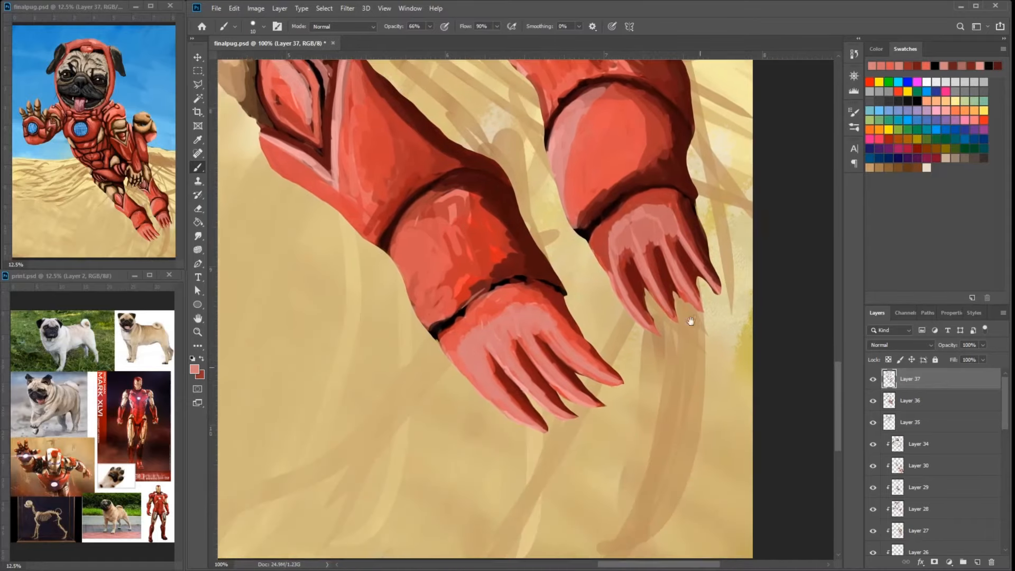
- Blend a pink highlight and red shading into the near leg's rounded ankle plate and clean up its lower edge
{"action": "left_click_drag", "start_coordinate": [423, 212], "coordinate": [445, 274]}
{"action": "mouse_move", "coordinate": [459, 202]}
{"action": "left_mouse_down"}
{"action": "mouse_move", "coordinate": [472, 256]}
{"action": "mouse_move", "coordinate": [457, 277]}
{"action": "left_mouse_up"}
{"action": "left_click", "coordinate": [476, 216], "text": "alt"}
{"action": "left_click_drag", "start_coordinate": [468, 218], "coordinate": [456, 194]}
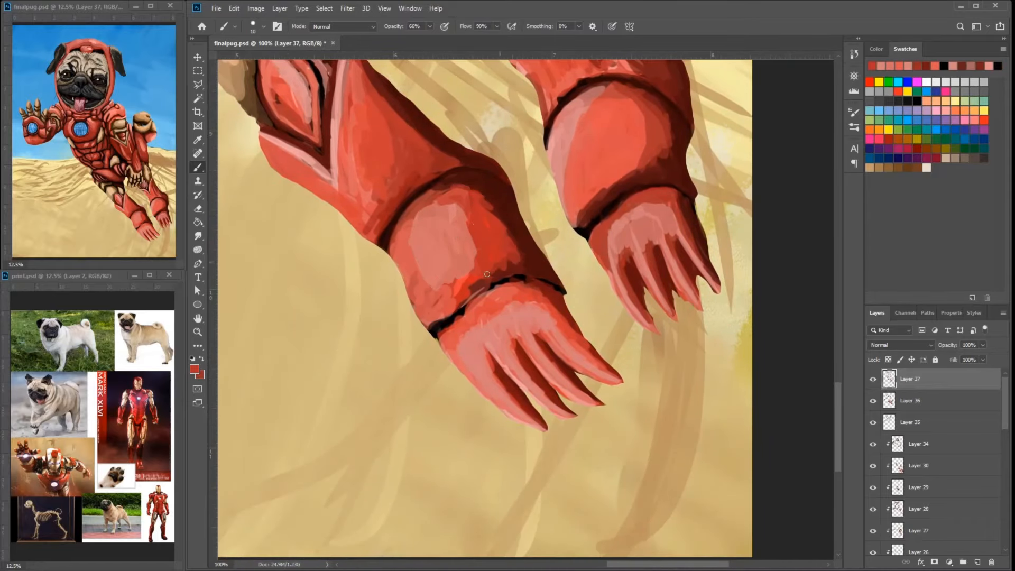
{"action": "left_click_drag", "start_coordinate": [472, 267], "coordinate": [449, 291]}
{"action": "left_click", "coordinate": [522, 277], "text": "alt"}
{"action": "mouse_move", "coordinate": [507, 267]}
{"action": "left_mouse_down"}
{"action": "mouse_move", "coordinate": [467, 309]}
{"action": "mouse_move", "coordinate": [508, 274]}
{"action": "left_mouse_up"}
{"action": "left_click", "coordinate": [540, 270], "text": "alt"}
{"action": "left_click_drag", "start_coordinate": [448, 165], "coordinate": [584, 310]}
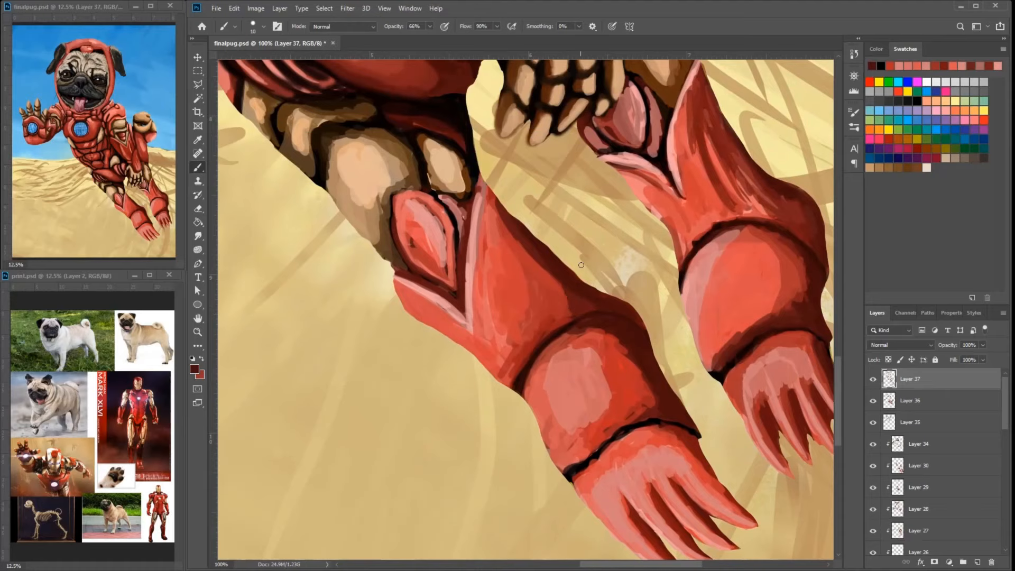
- Retouch the near leg's shin guard edges and its pale pointed rim with dark red and pink
{"action": "left_click_drag", "start_coordinate": [581, 264], "coordinate": [524, 313]}
{"action": "left_click", "coordinate": [544, 434], "text": "alt"}
{"action": "left_click", "coordinate": [569, 449], "text": "alt"}
{"action": "left_click_drag", "start_coordinate": [424, 252], "coordinate": [467, 328]}
{"action": "left_click", "coordinate": [422, 258], "text": "alt"}
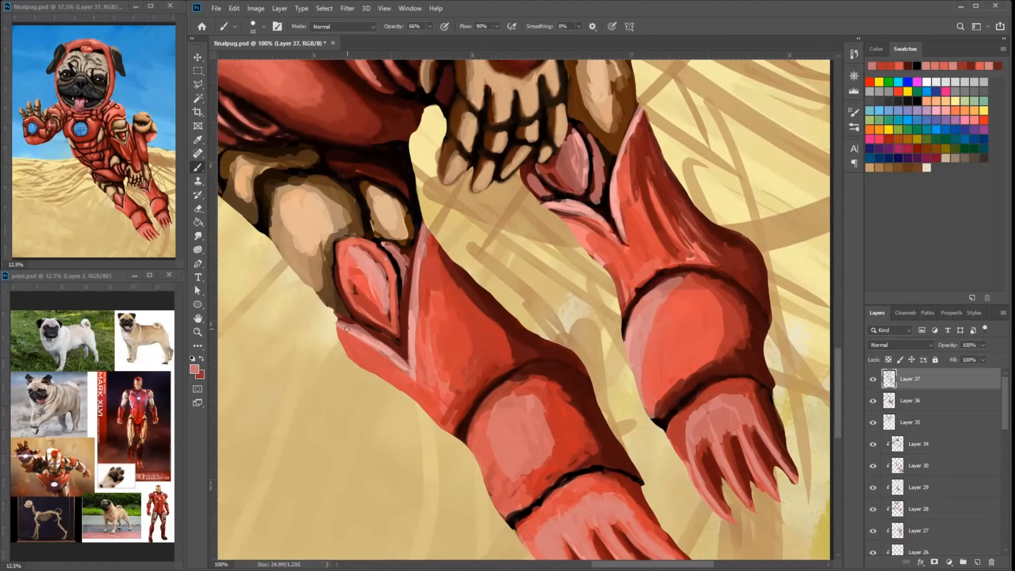
{"action": "left_click_drag", "start_coordinate": [347, 328], "coordinate": [398, 361]}
{"action": "left_click", "coordinate": [494, 308], "text": "alt"}
{"action": "left_click_drag", "start_coordinate": [341, 331], "coordinate": [441, 416]}
{"action": "left_click", "coordinate": [447, 337], "text": "alt"}
{"action": "left_click_drag", "start_coordinate": [432, 322], "coordinate": [452, 407]}
- Sample a red from the far ankle plate and blend it over the near leg's shin guard
{"action": "left_click", "coordinate": [690, 300], "text": "alt"}
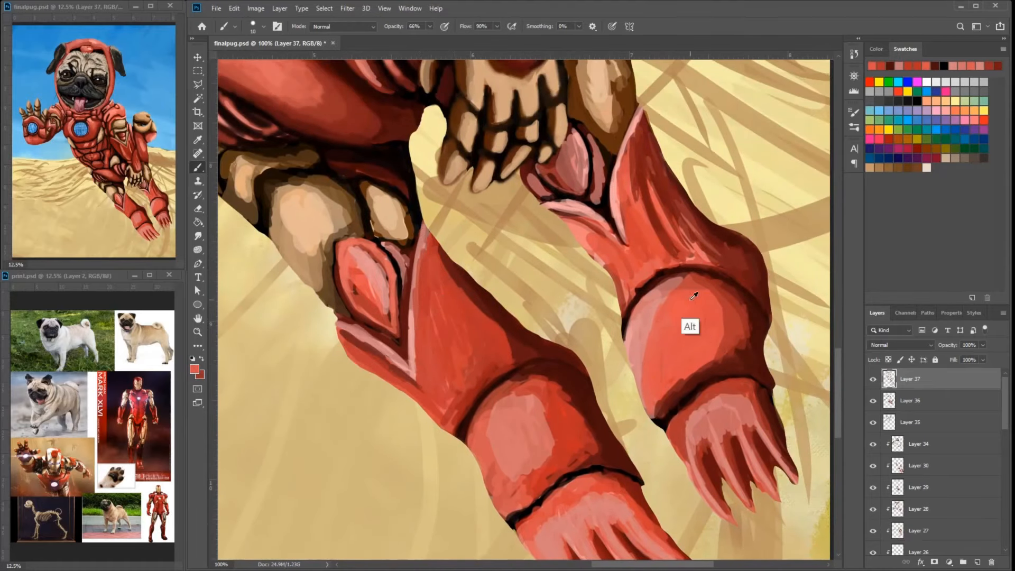
{"action": "left_click_drag", "start_coordinate": [434, 267], "coordinate": [452, 353]}
{"action": "left_click_drag", "start_coordinate": [429, 291], "coordinate": [467, 389]}
{"action": "left_click_drag", "start_coordinate": [443, 271], "coordinate": [463, 355]}
{"action": "mouse_move", "coordinate": [366, 290]}
{"action": "left_mouse_down"}
{"action": "mouse_move", "coordinate": [473, 287]}
{"action": "mouse_move", "coordinate": [485, 311]}
{"action": "left_mouse_up"}
{"action": "mouse_move", "coordinate": [455, 246]}
{"action": "left_mouse_down"}
{"action": "mouse_move", "coordinate": [494, 320]}
{"action": "mouse_move", "coordinate": [489, 297]}
{"action": "mouse_move", "coordinate": [468, 281]}
{"action": "left_mouse_up"}
{"action": "left_click", "coordinate": [487, 271], "text": "alt"}
{"action": "left_click", "coordinate": [510, 271], "text": "alt"}
{"action": "left_click_drag", "start_coordinate": [495, 244], "coordinate": [513, 296]}
- Repaint the small pointed knee plates on both legs with red and dark red shading
{"action": "left_click_drag", "start_coordinate": [661, 212], "coordinate": [539, 248]}
{"action": "left_click", "coordinate": [578, 189], "text": "alt"}
{"action": "mouse_move", "coordinate": [577, 176]}
{"action": "left_mouse_down"}
{"action": "mouse_move", "coordinate": [585, 233]}
{"action": "mouse_move", "coordinate": [535, 211]}
{"action": "mouse_move", "coordinate": [578, 200]}
{"action": "left_mouse_up"}
{"action": "left_click", "coordinate": [574, 211], "text": "alt"}
{"action": "left_click_drag", "start_coordinate": [572, 199], "coordinate": [587, 237]}
{"action": "left_click", "coordinate": [590, 241], "text": "alt"}
{"action": "left_click", "coordinate": [331, 322], "text": "alt"}
{"action": "left_click_drag", "start_coordinate": [322, 327], "coordinate": [353, 369]}
{"action": "left_click", "coordinate": [333, 339], "text": "alt"}
{"action": "left_click_drag", "start_coordinate": [325, 329], "coordinate": [351, 358]}
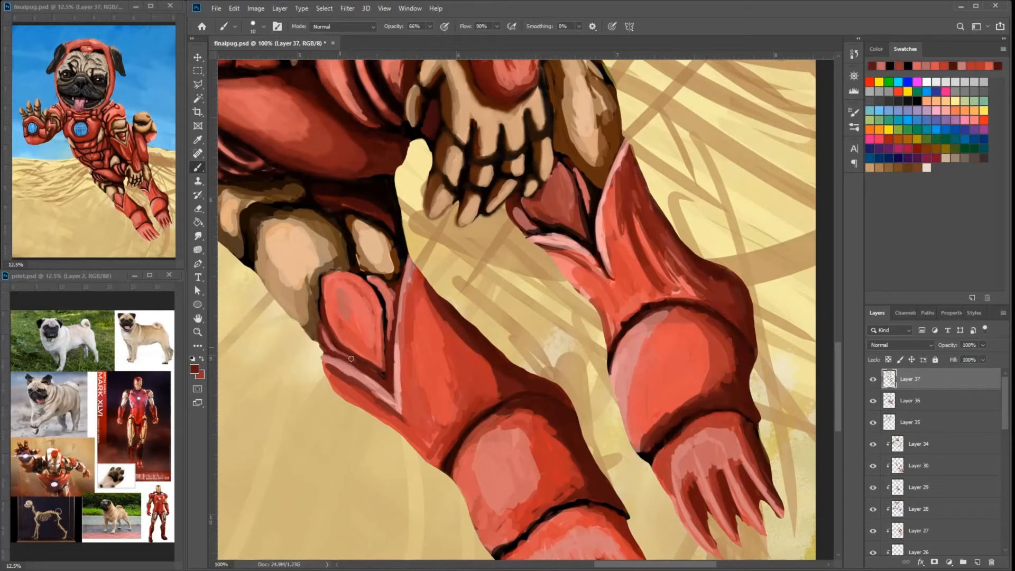
- Add soft pink highlights to the centers of both small pointed knee plates and retouch their dark edges
{"action": "left_click_drag", "start_coordinate": [390, 313], "coordinate": [390, 339]}
{"action": "left_click_drag", "start_coordinate": [585, 204], "coordinate": [575, 277]}
{"action": "left_click_drag", "start_coordinate": [514, 295], "coordinate": [532, 308]}
{"action": "left_click_drag", "start_coordinate": [580, 282], "coordinate": [577, 308]}
{"action": "left_click_drag", "start_coordinate": [356, 390], "coordinate": [371, 458]}
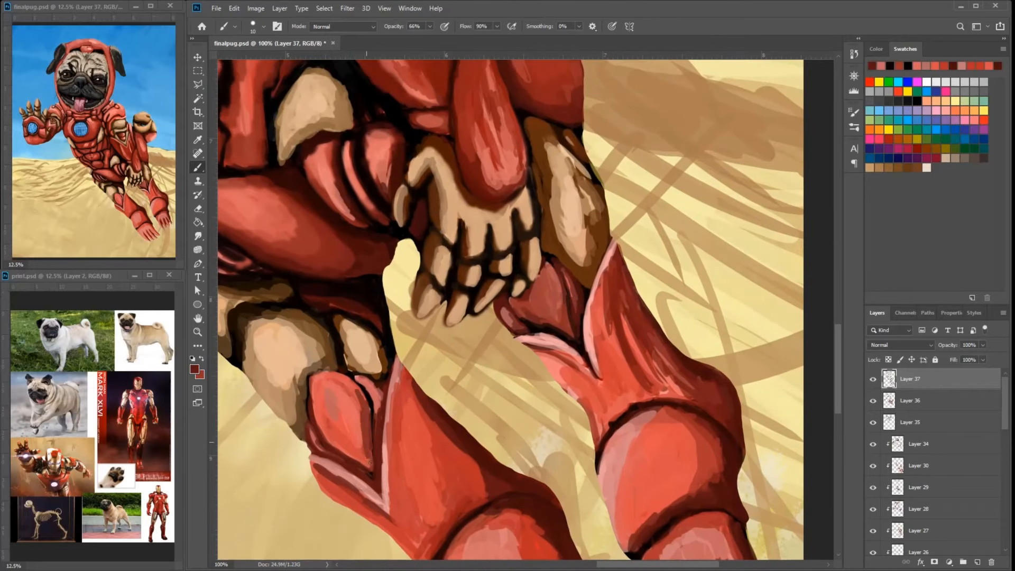
{"action": "left_click", "coordinate": [343, 405], "text": "alt"}
{"action": "left_click", "coordinate": [549, 344], "text": "alt"}
{"action": "left_click_drag", "start_coordinate": [549, 280], "coordinate": [535, 315]}
{"action": "left_click_drag", "start_coordinate": [555, 298], "coordinate": [548, 320]}
{"action": "left_click_drag", "start_coordinate": [570, 283], "coordinate": [577, 311]}
{"action": "left_click_drag", "start_coordinate": [507, 311], "coordinate": [519, 328]}
{"action": "mouse_move", "coordinate": [341, 390]}
{"action": "left_mouse_down"}
{"action": "mouse_move", "coordinate": [349, 422]}
{"action": "mouse_move", "coordinate": [377, 402]}
{"action": "left_mouse_up"}
{"action": "left_click_drag", "start_coordinate": [310, 430], "coordinate": [322, 449]}
- Sample a light tan and smooth the gold plates above the near leg's knee
{"action": "left_click", "coordinate": [362, 344], "text": "alt"}
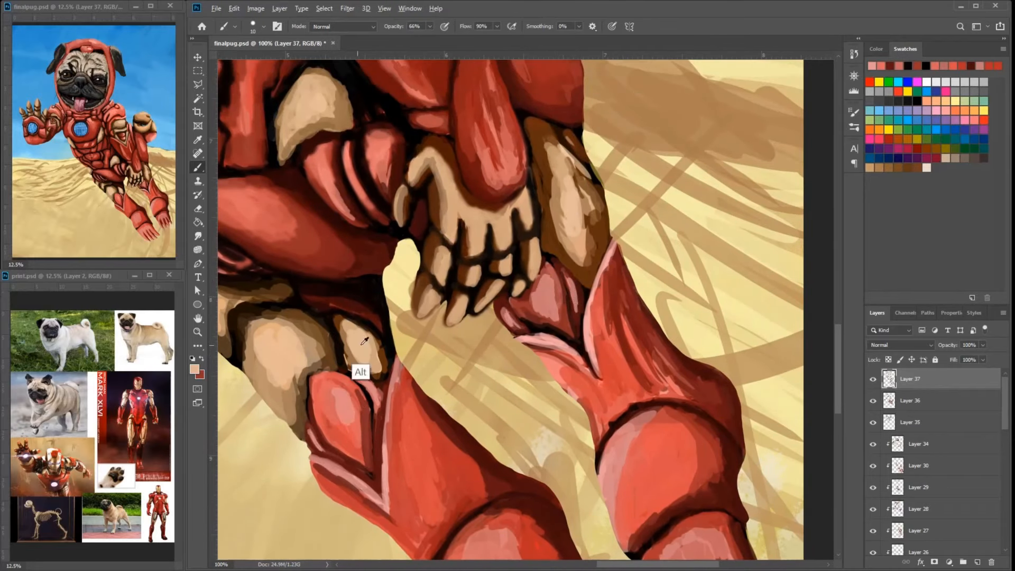
{"action": "left_click", "coordinate": [280, 354], "text": "alt"}
{"action": "left_click_drag", "start_coordinate": [307, 372], "coordinate": [281, 406]}
{"action": "left_click_drag", "start_coordinate": [308, 365], "coordinate": [328, 333]}
{"action": "mouse_move", "coordinate": [335, 389]}
{"action": "left_mouse_down"}
{"action": "mouse_move", "coordinate": [398, 385]}
{"action": "mouse_move", "coordinate": [367, 387]}
{"action": "left_mouse_up"}
{"action": "left_click", "coordinate": [402, 353], "text": "alt"}
{"action": "left_click_drag", "start_coordinate": [368, 370], "coordinate": [366, 430]}
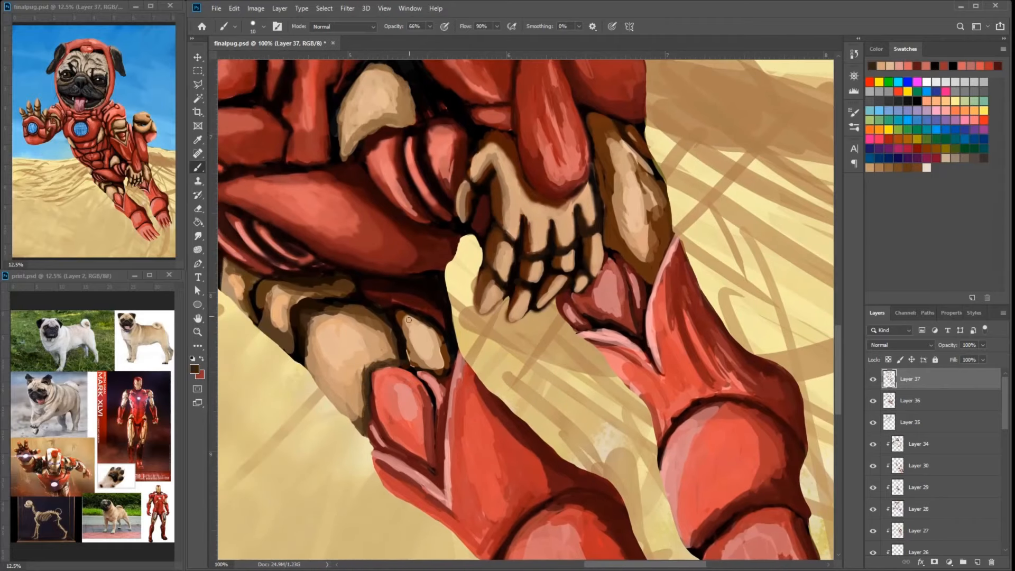
- Reinforce the outlines of the near leg's gold plates with dark brown
{"action": "left_click_drag", "start_coordinate": [343, 302], "coordinate": [403, 356]}
{"action": "left_click_drag", "start_coordinate": [349, 309], "coordinate": [307, 360]}
{"action": "left_click_drag", "start_coordinate": [415, 316], "coordinate": [423, 324]}
{"action": "left_click_drag", "start_coordinate": [445, 374], "coordinate": [455, 352]}
{"action": "left_click_drag", "start_coordinate": [648, 275], "coordinate": [574, 233]}
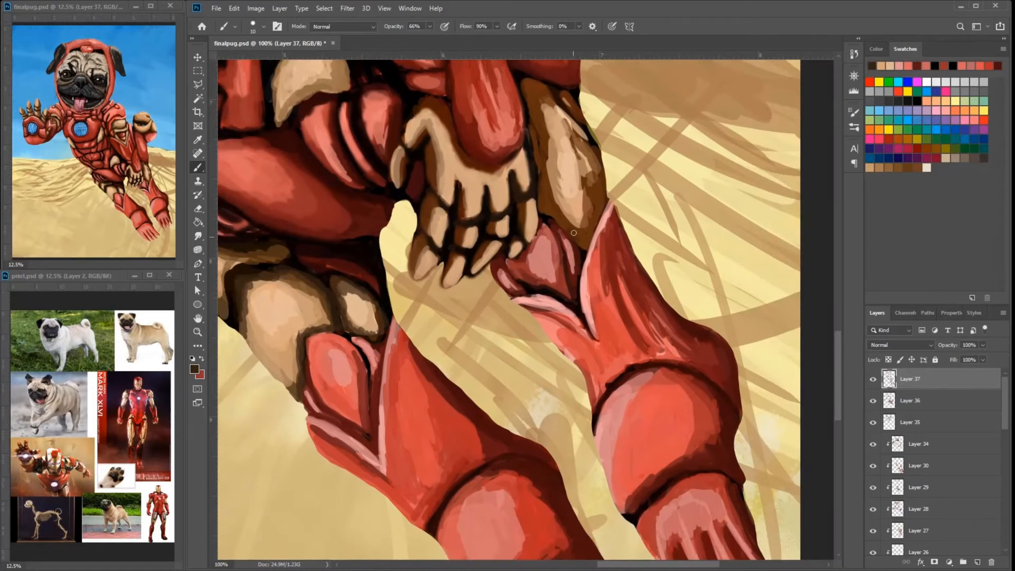
- Shade the edges of the gold plate beside the lowered hand with dark brown
{"action": "left_click_drag", "start_coordinate": [529, 107], "coordinate": [516, 157]}
{"action": "left_click_drag", "start_coordinate": [514, 133], "coordinate": [534, 151]}
{"action": "left_click", "coordinate": [558, 154], "text": "alt"}
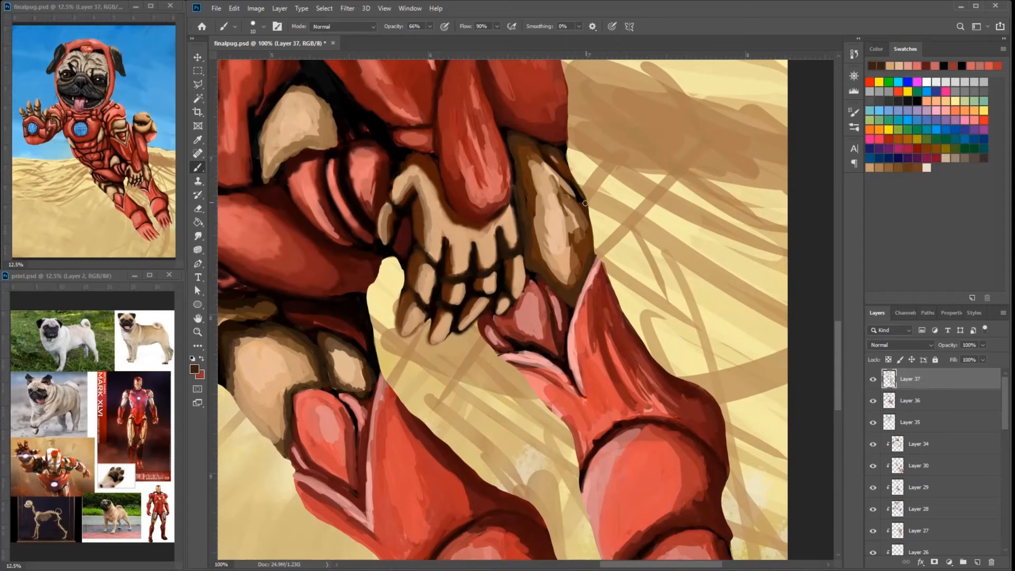
{"action": "left_click_drag", "start_coordinate": [540, 87], "coordinate": [608, 248]}
{"action": "left_click", "coordinate": [608, 254], "text": "alt"}
{"action": "left_click_drag", "start_coordinate": [606, 252], "coordinate": [619, 265]}
{"action": "left_click", "coordinate": [574, 210], "text": "alt"}
{"action": "mouse_move", "coordinate": [600, 202]}
{"action": "left_mouse_down"}
{"action": "mouse_move", "coordinate": [613, 237]}
{"action": "mouse_move", "coordinate": [555, 125]}
{"action": "left_mouse_up"}
- Touch up the long red arm plate below the gold fist with salmon pink
{"action": "left_click_drag", "start_coordinate": [651, 220], "coordinate": [769, 388]}
{"action": "left_click", "coordinate": [701, 303], "text": "alt"}
{"action": "left_click_drag", "start_coordinate": [671, 259], "coordinate": [705, 312]}
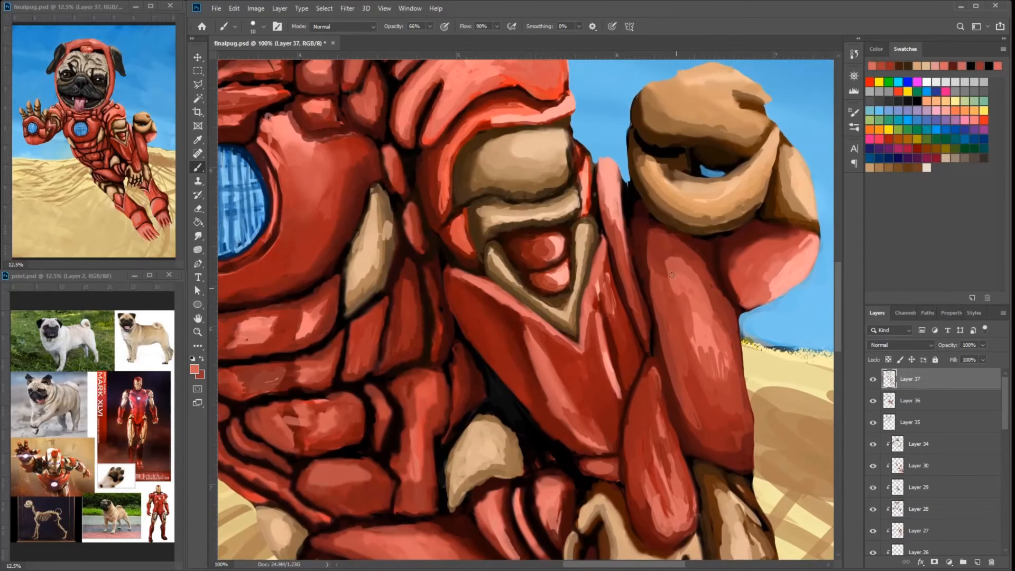
{"action": "mouse_move", "coordinate": [714, 158]}
{"action": "left_mouse_down"}
{"action": "mouse_move", "coordinate": [687, 216]}
{"action": "mouse_move", "coordinate": [748, 183]}
{"action": "mouse_move", "coordinate": [774, 260]}
{"action": "left_mouse_up"}
- Retouch the gold fist and the plate behind it with tan and brown tones
{"action": "left_click", "coordinate": [692, 125], "text": "alt"}
{"action": "left_click", "coordinate": [751, 191], "text": "alt"}
{"action": "left_click", "coordinate": [759, 221], "text": "alt"}
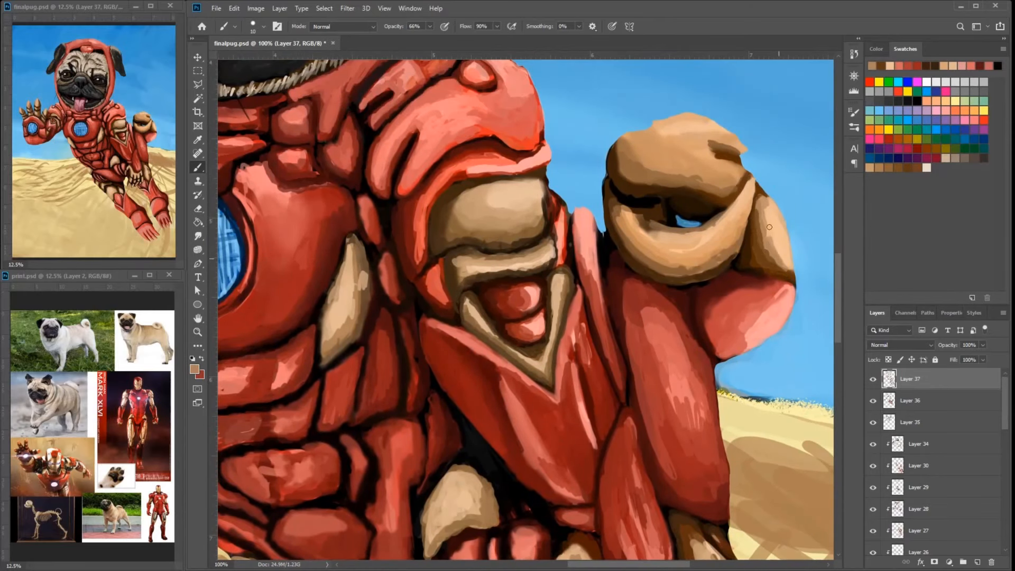
{"action": "left_click_drag", "start_coordinate": [651, 172], "coordinate": [619, 149]}
{"action": "left_click", "coordinate": [624, 176], "text": "alt"}
{"action": "mouse_move", "coordinate": [618, 158]}
{"action": "left_mouse_down"}
{"action": "mouse_move", "coordinate": [637, 181]}
{"action": "mouse_move", "coordinate": [626, 195]}
{"action": "left_mouse_up"}
{"action": "left_click", "coordinate": [614, 184], "text": "alt"}
{"action": "mouse_move", "coordinate": [629, 204]}
{"action": "left_mouse_down"}
{"action": "mouse_move", "coordinate": [645, 213]}
{"action": "mouse_move", "coordinate": [588, 195]}
{"action": "left_mouse_up"}
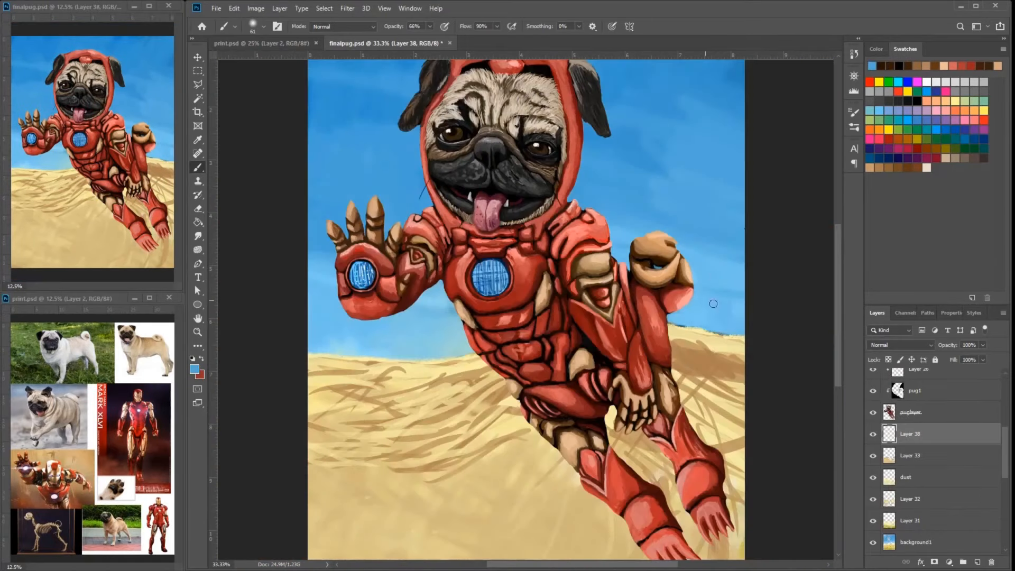
- On Layer 38, paint sky blue along the horizon on both sides of the pug
{"action": "left_click_drag", "start_coordinate": [670, 320], "coordinate": [740, 333]}
{"action": "left_click", "coordinate": [708, 317], "text": "alt"}
{"action": "left_click", "coordinate": [382, 217], "text": "alt"}
{"action": "left_click_drag", "start_coordinate": [339, 352], "coordinate": [384, 357]}
- Choose a blue foreground color and repaint the sky around the raised hand
{"action": "left_click", "coordinate": [195, 369]}
{"action": "left_click", "coordinate": [438, 140]}
{"action": "left_click", "coordinate": [600, 130]}
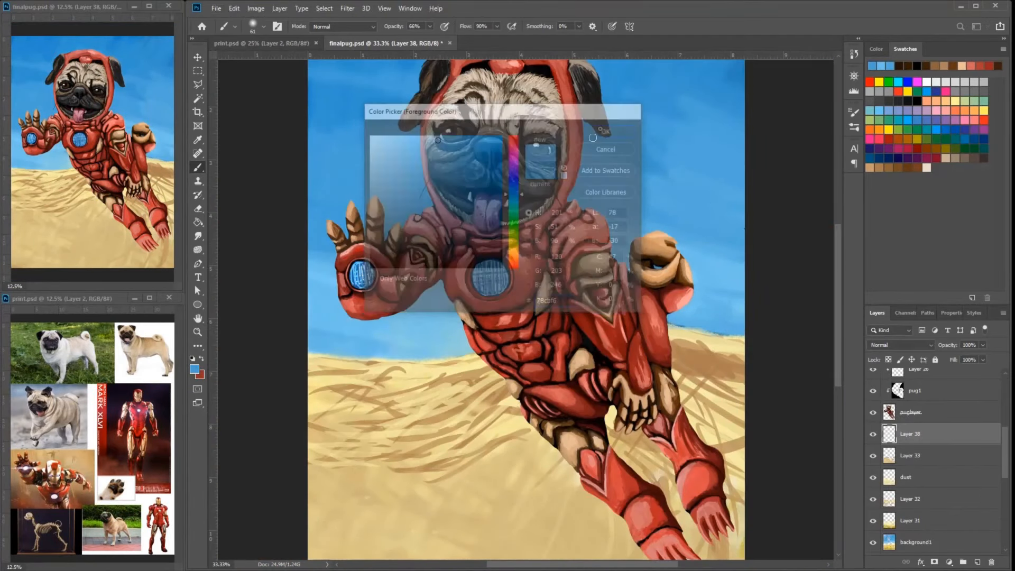
{"action": "left_click_drag", "start_coordinate": [334, 254], "coordinate": [311, 248]}
{"action": "left_click_drag", "start_coordinate": [390, 203], "coordinate": [427, 229]}
- Paint light sand color over the brown streaks on the dune behind the pug's lowered arm and legs
{"action": "left_click", "coordinate": [711, 320], "text": "alt"}
{"action": "mouse_move", "coordinate": [740, 326]}
{"action": "left_mouse_down"}
{"action": "mouse_move", "coordinate": [723, 322]}
{"action": "mouse_move", "coordinate": [739, 357]}
{"action": "left_mouse_up"}
{"action": "left_click", "coordinate": [698, 358], "text": "alt"}
{"action": "left_click", "coordinate": [739, 385], "text": "alt"}
{"action": "left_click_drag", "start_coordinate": [736, 407], "coordinate": [687, 388]}
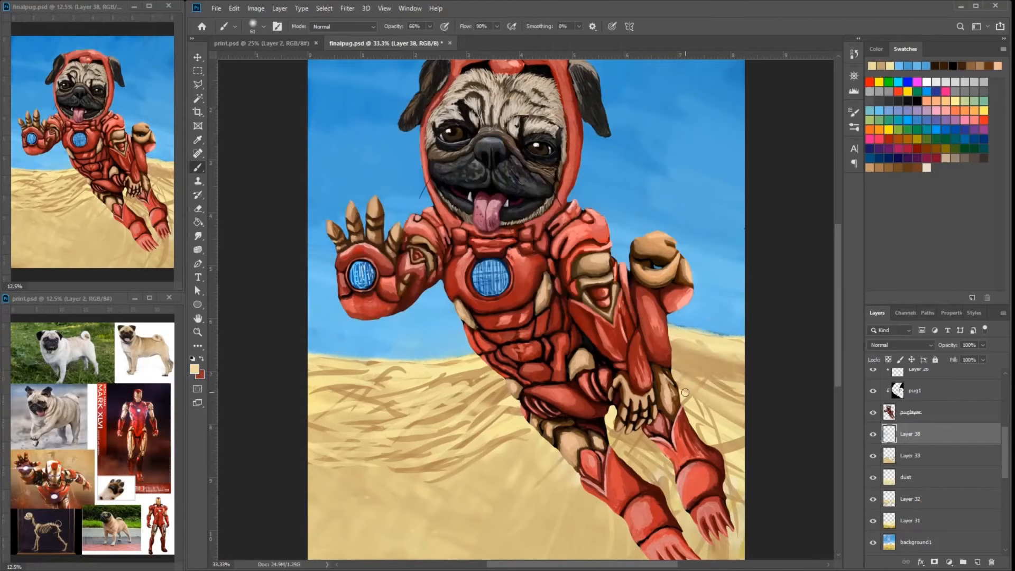
{"action": "left_click_drag", "start_coordinate": [713, 455], "coordinate": [743, 440]}
{"action": "left_click_drag", "start_coordinate": [674, 346], "coordinate": [740, 399]}
{"action": "left_click_drag", "start_coordinate": [742, 337], "coordinate": [706, 333]}
{"action": "left_click_drag", "start_coordinate": [675, 349], "coordinate": [742, 374]}
- Cover the brown streaks in the sand beside the pug's waist with light sand strokes
{"action": "left_click_drag", "start_coordinate": [489, 367], "coordinate": [435, 380]}
{"action": "mouse_move", "coordinate": [394, 367]}
{"action": "left_mouse_down"}
{"action": "mouse_move", "coordinate": [312, 371]}
{"action": "mouse_move", "coordinate": [396, 405]}
{"action": "left_mouse_up"}
{"action": "mouse_move", "coordinate": [507, 379]}
{"action": "left_mouse_down"}
{"action": "mouse_move", "coordinate": [457, 412]}
{"action": "mouse_move", "coordinate": [324, 417]}
{"action": "left_mouse_up"}
{"action": "left_click_drag", "start_coordinate": [494, 406], "coordinate": [406, 427]}
{"action": "left_click_drag", "start_coordinate": [393, 415], "coordinate": [311, 432]}
{"action": "left_click_drag", "start_coordinate": [500, 438], "coordinate": [420, 465]}
{"action": "left_click", "coordinate": [495, 390], "text": "alt"}
{"action": "left_click_drag", "start_coordinate": [497, 363], "coordinate": [432, 379]}
- Blend the remaining brown streaks on the open sand away from the legs, down toward the canvas edge
{"action": "left_click", "coordinate": [491, 396], "text": "alt"}
{"action": "left_click_drag", "start_coordinate": [552, 430], "coordinate": [450, 456]}
{"action": "left_click_drag", "start_coordinate": [489, 361], "coordinate": [385, 396]}
{"action": "left_click_drag", "start_coordinate": [385, 418], "coordinate": [310, 451]}
{"action": "left_click_drag", "start_coordinate": [510, 454], "coordinate": [354, 483]}
{"action": "left_click", "coordinate": [474, 385], "text": "alt"}
{"action": "left_click_drag", "start_coordinate": [466, 382], "coordinate": [377, 397]}
{"action": "left_click", "coordinate": [358, 376], "text": "alt"}
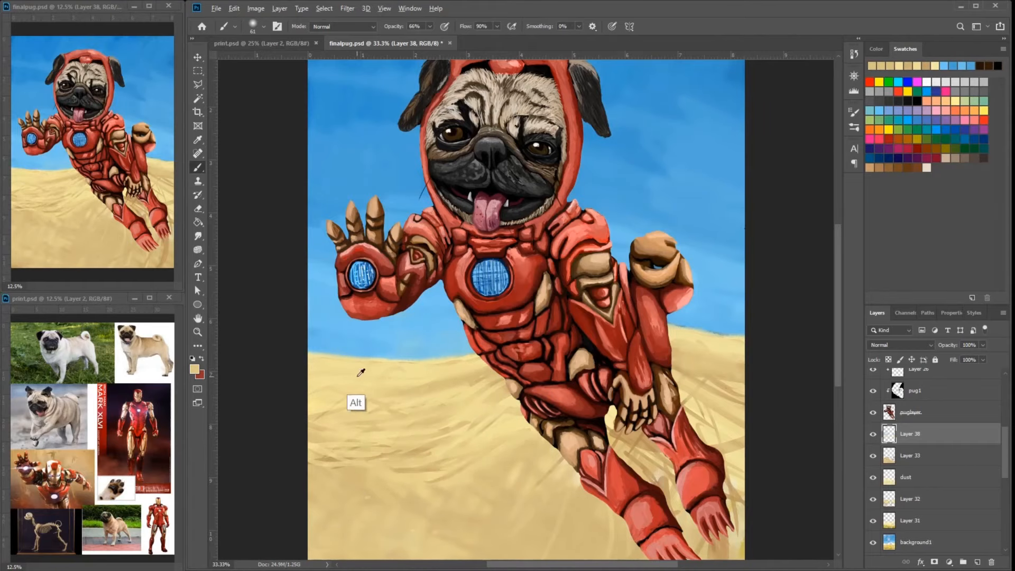
{"action": "left_click_drag", "start_coordinate": [382, 496], "coordinate": [346, 498]}
{"action": "left_click_drag", "start_coordinate": [365, 456], "coordinate": [311, 478]}
{"action": "left_click", "coordinate": [369, 520], "text": "alt"}
{"action": "left_click_drag", "start_coordinate": [352, 501], "coordinate": [330, 511]}
- Paint sand over the brown streaks below and around the pug's feet
{"action": "left_click_drag", "start_coordinate": [479, 307], "coordinate": [408, 183]}
{"action": "left_click", "coordinate": [498, 394], "text": "alt"}
{"action": "left_click_drag", "start_coordinate": [499, 393], "coordinate": [543, 418]}
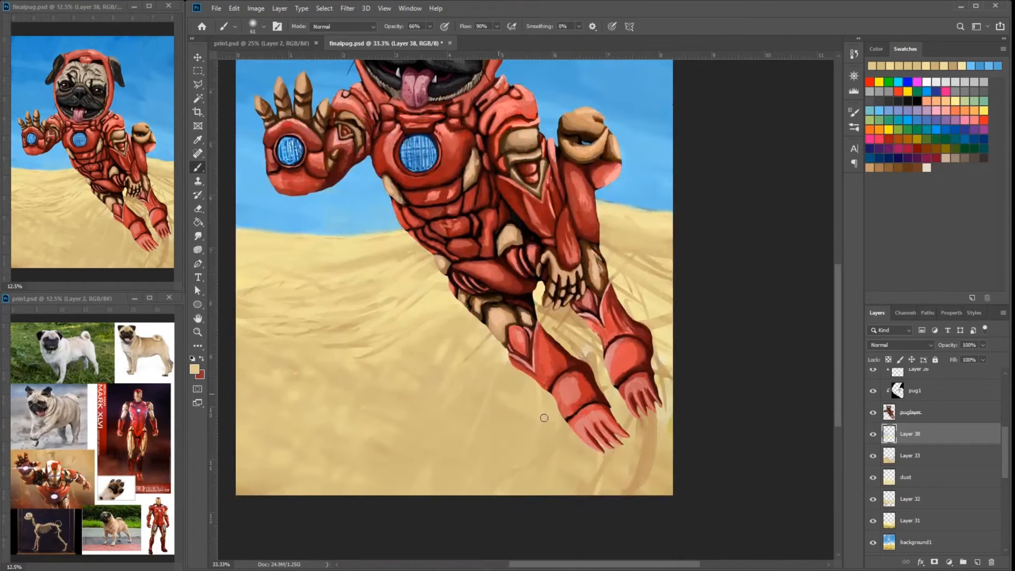
{"action": "mouse_move", "coordinate": [597, 476]}
{"action": "left_mouse_down"}
{"action": "mouse_move", "coordinate": [660, 465]}
{"action": "mouse_move", "coordinate": [666, 449]}
{"action": "left_mouse_up"}
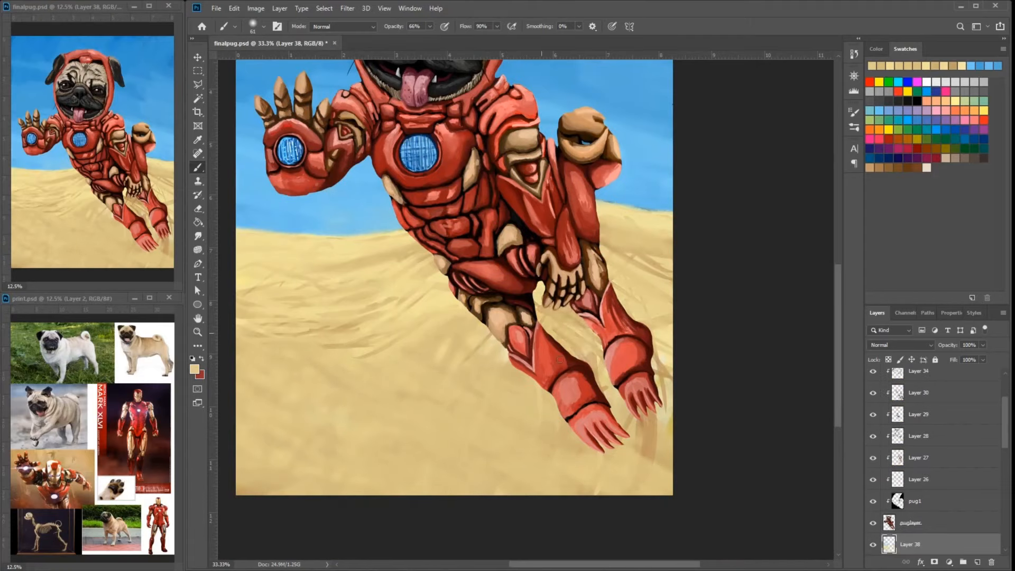
{"action": "left_click_drag", "start_coordinate": [539, 364], "coordinate": [634, 275]}
{"action": "left_click_drag", "start_coordinate": [640, 465], "coordinate": [668, 412]}
{"action": "left_click_drag", "start_coordinate": [608, 478], "coordinate": [666, 454]}
- Choose a tan foreground color, repaint the sand beneath the feet, and enlarge the brush to 100 px
{"action": "left_click", "coordinate": [194, 369]}
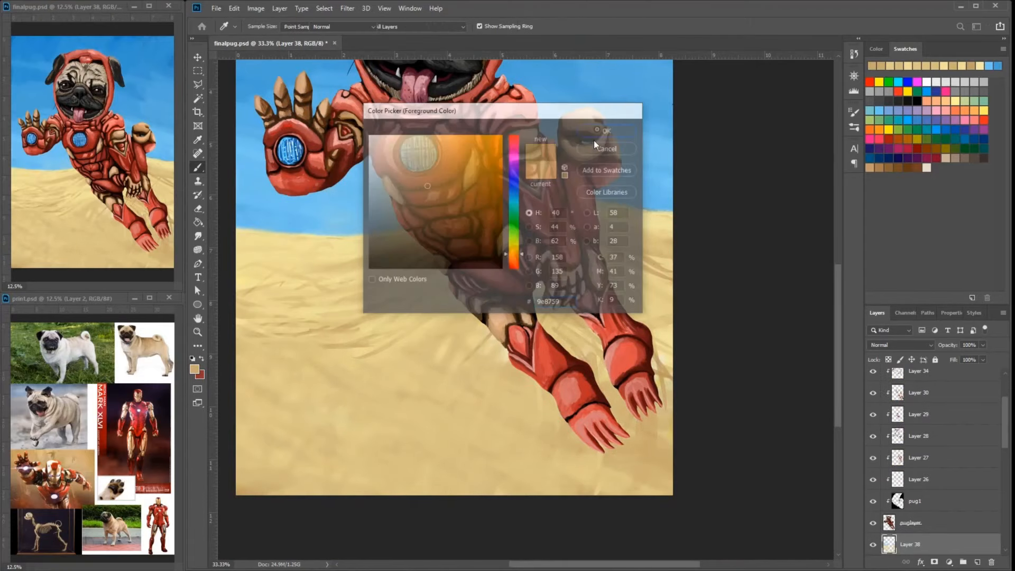
{"action": "left_click", "coordinate": [594, 141]}
{"action": "left_click_drag", "start_coordinate": [545, 475], "coordinate": [660, 444]}
{"action": "left_click", "coordinate": [535, 401], "text": "alt"}
{"action": "left_click_drag", "start_coordinate": [528, 417], "coordinate": [613, 475]}
{"action": "left_click_drag", "start_coordinate": [550, 481], "coordinate": [655, 455]}
{"action": "right_click", "coordinate": [576, 358]}
{"action": "left_click_drag", "start_coordinate": [470, 389], "coordinate": [548, 429]}
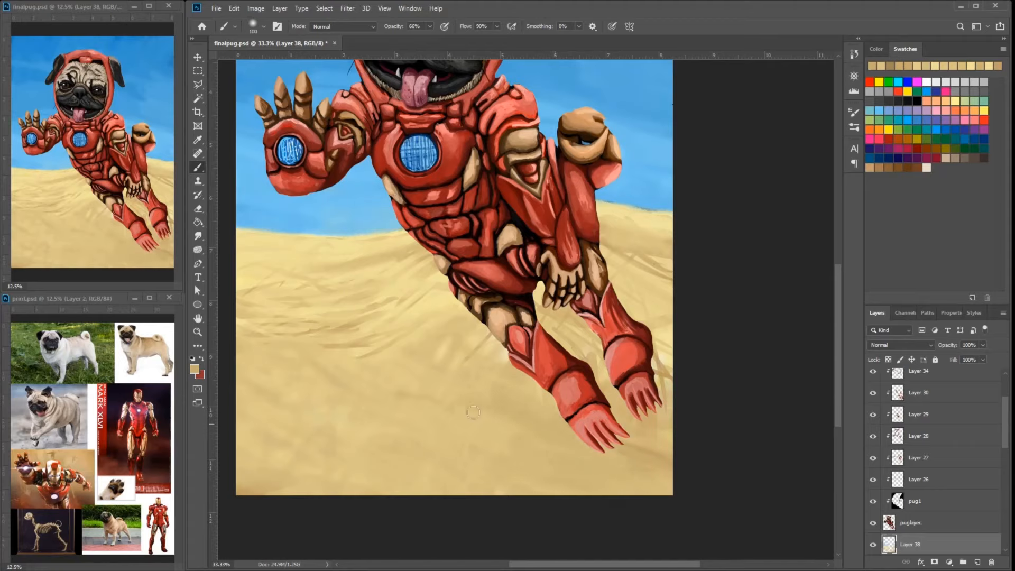
- Smooth the foreground sand away from the legs with broad diagonal strokes in sampled sand tones
{"action": "left_click_drag", "start_coordinate": [373, 353], "coordinate": [453, 406]}
{"action": "left_click_drag", "start_coordinate": [296, 359], "coordinate": [390, 400]}
{"action": "left_click", "coordinate": [338, 389], "text": "alt"}
{"action": "left_click_drag", "start_coordinate": [320, 388], "coordinate": [423, 439]}
{"action": "left_click", "coordinate": [349, 410], "text": "alt"}
{"action": "left_click", "coordinate": [358, 432], "text": "alt"}
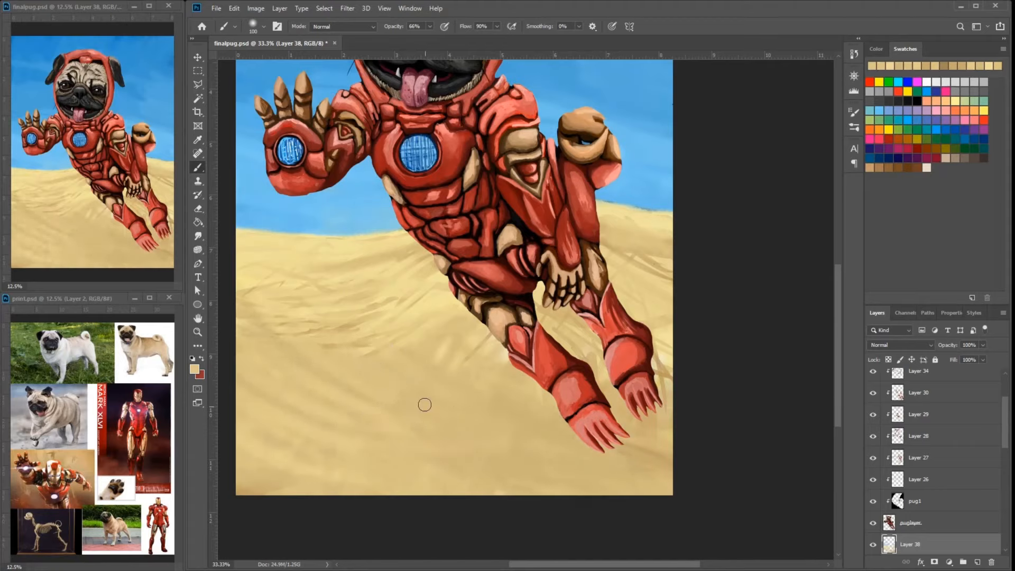
- Choose a darker sand color and paint curved shadow ripples across the foreground sand
{"action": "left_click", "coordinate": [423, 406], "text": "alt"}
{"action": "left_click", "coordinate": [195, 369]}
{"action": "left_click", "coordinate": [427, 193]}
{"action": "left_click", "coordinate": [607, 130]}
{"action": "left_click_drag", "start_coordinate": [335, 414], "coordinate": [431, 456]}
{"action": "left_click_drag", "start_coordinate": [285, 423], "coordinate": [389, 469]}
{"action": "left_click_drag", "start_coordinate": [437, 364], "coordinate": [528, 449]}
{"action": "left_click_drag", "start_coordinate": [351, 431], "coordinate": [524, 478]}
{"action": "left_click", "coordinate": [364, 338], "text": "alt"}
{"action": "left_click_drag", "start_coordinate": [373, 386], "coordinate": [449, 437]}
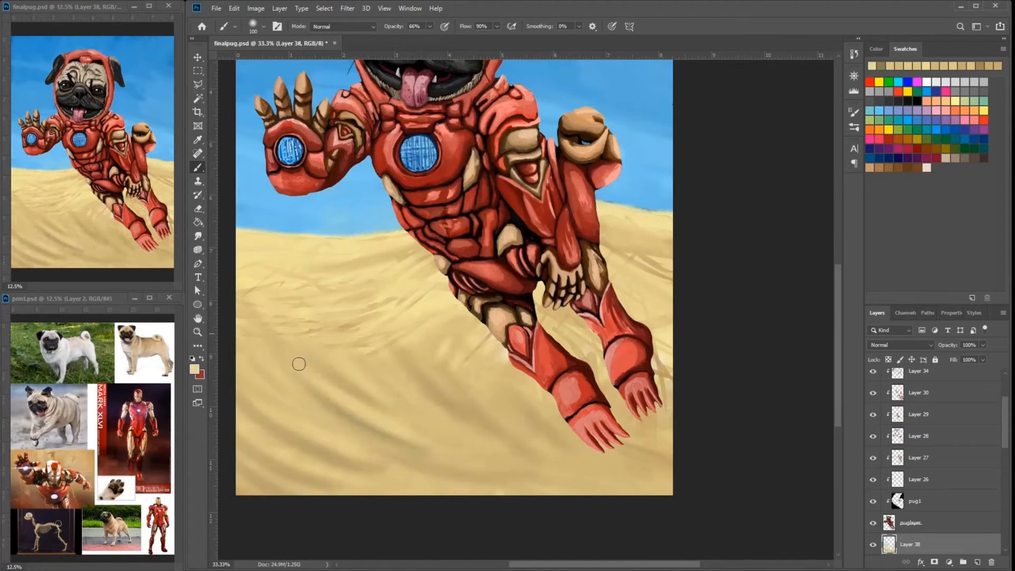
- Soften the dark ripples by painting light sand strokes between them
{"action": "left_click_drag", "start_coordinate": [286, 365], "coordinate": [365, 428]}
{"action": "left_click_drag", "start_coordinate": [413, 376], "coordinate": [557, 455]}
{"action": "left_click_drag", "start_coordinate": [634, 455], "coordinate": [668, 415]}
{"action": "left_click_drag", "start_coordinate": [313, 392], "coordinate": [415, 441]}
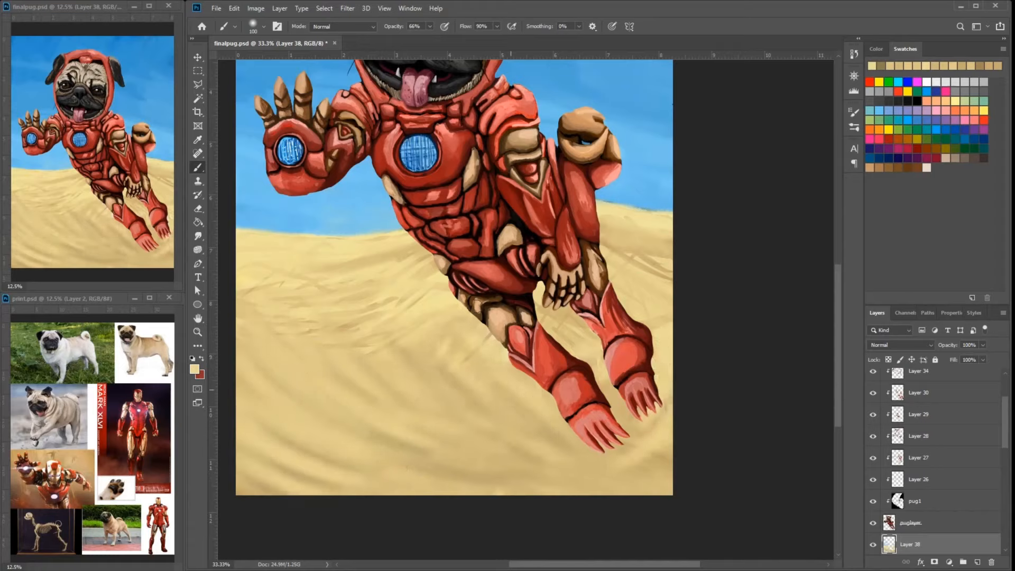
- Add Layer 39 below Layer 38, then erase parts of the Layer 38 sand on both sides of the pug
{"action": "left_click", "coordinate": [978, 562], "text": "ctrl"}
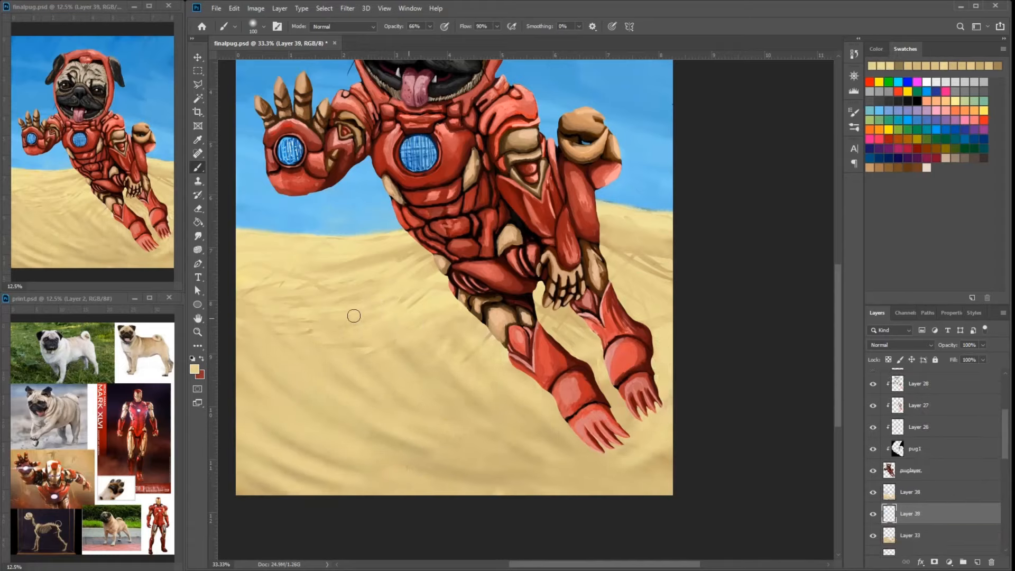
{"action": "left_click", "coordinate": [934, 66]}
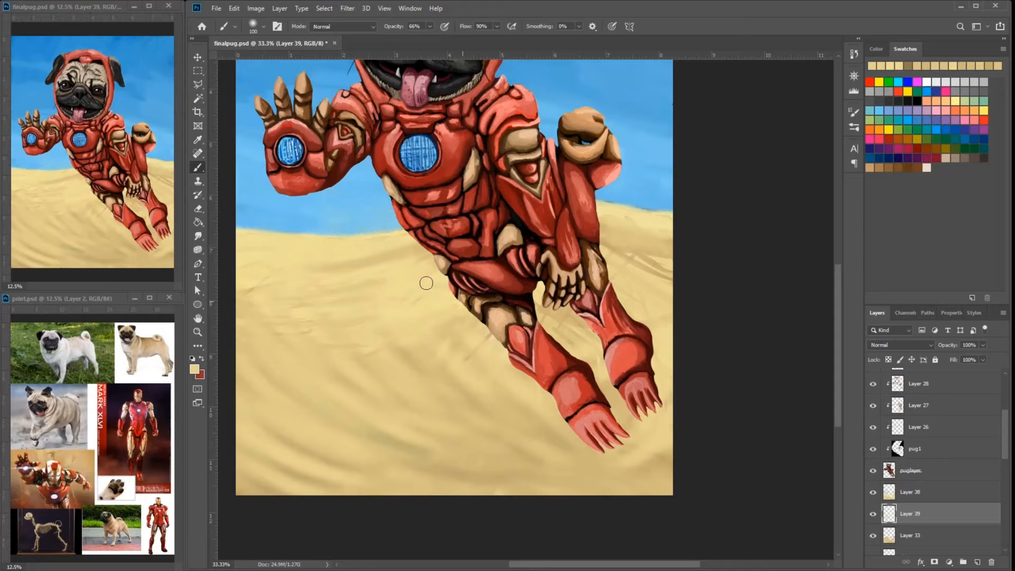
{"action": "left_click", "coordinate": [910, 492]}
{"action": "key", "text": "e"}
{"action": "right_click", "coordinate": [334, 318]}
{"action": "left_click_drag", "start_coordinate": [239, 297], "coordinate": [280, 302]}
{"action": "left_click_drag", "start_coordinate": [278, 304], "coordinate": [334, 290]}
{"action": "left_click_drag", "start_coordinate": [334, 347], "coordinate": [379, 350]}
{"action": "left_click_drag", "start_coordinate": [367, 307], "coordinate": [412, 285]}
{"action": "left_click_drag", "start_coordinate": [421, 319], "coordinate": [459, 305]}
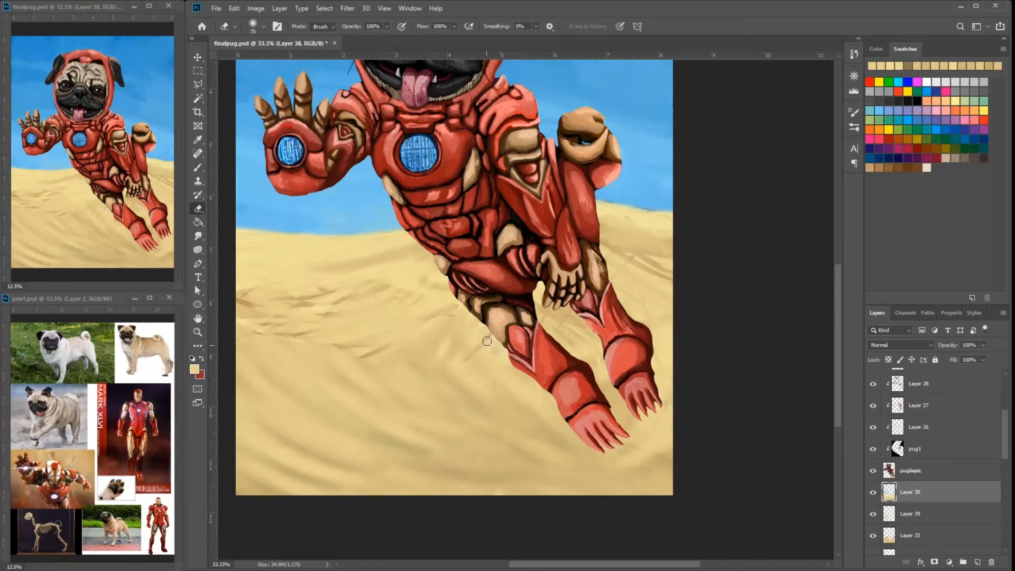
{"action": "left_click_drag", "start_coordinate": [540, 311], "coordinate": [576, 338]}
{"action": "left_click_drag", "start_coordinate": [615, 275], "coordinate": [670, 322]}
{"action": "left_click_drag", "start_coordinate": [603, 225], "coordinate": [670, 248]}
{"action": "left_click_drag", "start_coordinate": [305, 265], "coordinate": [248, 274]}
{"action": "left_click_drag", "start_coordinate": [238, 243], "coordinate": [293, 248]}
- On Layer 39, paint sampled sand tones over the exposed streaks on both sides of the pug
{"action": "left_click", "coordinate": [923, 518]}
{"action": "key", "text": "b"}
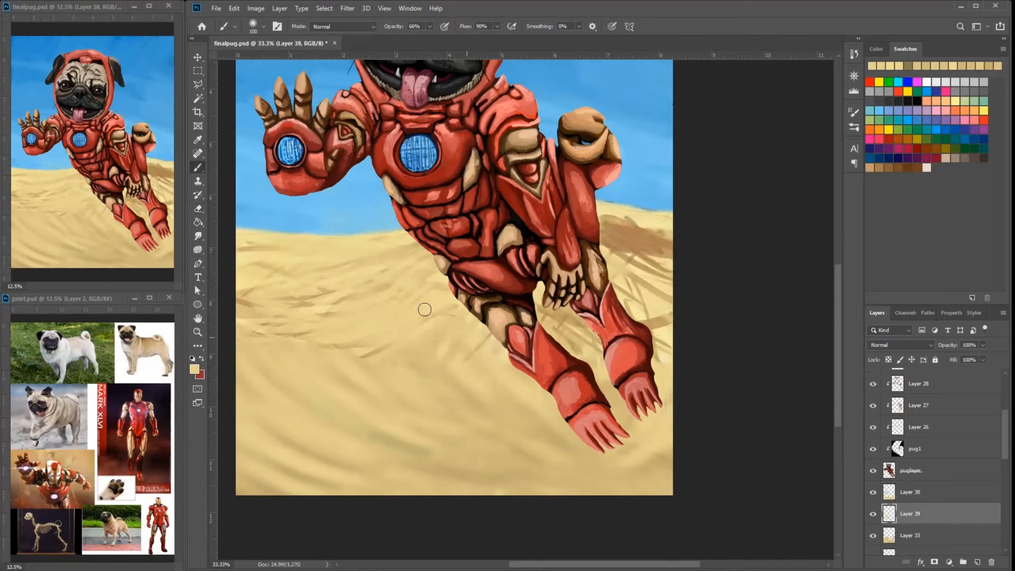
{"action": "left_click", "coordinate": [423, 310], "text": "alt"}
{"action": "left_click_drag", "start_coordinate": [605, 224], "coordinate": [664, 219]}
{"action": "left_click_drag", "start_coordinate": [607, 245], "coordinate": [667, 256]}
{"action": "left_click_drag", "start_coordinate": [629, 291], "coordinate": [667, 338]}
{"action": "left_click_drag", "start_coordinate": [544, 312], "coordinate": [594, 347]}
{"action": "left_click_drag", "start_coordinate": [241, 254], "coordinate": [272, 251]}
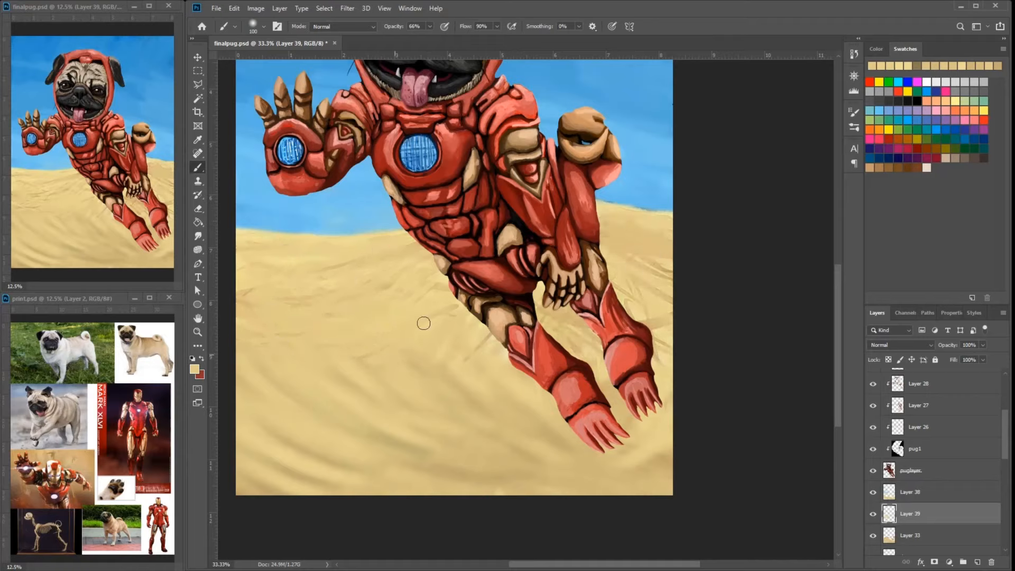
- Switch to a hard round brush at 42 px and paint fine sand ripples below the horizon
{"action": "left_click", "coordinate": [263, 26]}
{"action": "left_click", "coordinate": [227, 106]}
{"action": "left_click_drag", "start_coordinate": [281, 61], "coordinate": [269, 61]}
{"action": "left_click", "coordinate": [382, 214]}
{"action": "left_click", "coordinate": [413, 308], "text": "alt"}
{"action": "left_click_drag", "start_coordinate": [349, 242], "coordinate": [371, 237]}
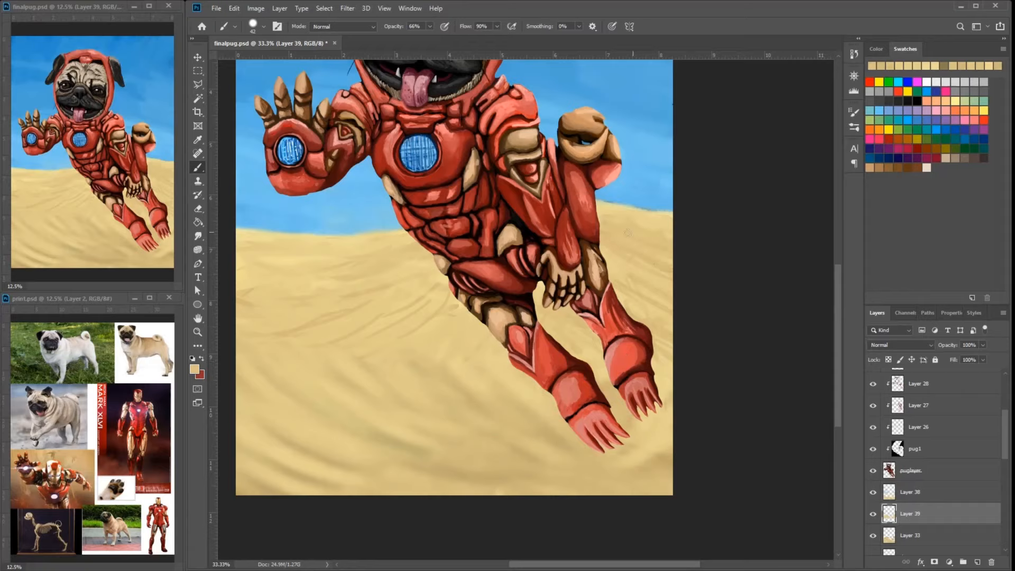
{"action": "left_click", "coordinate": [286, 254], "text": "alt"}
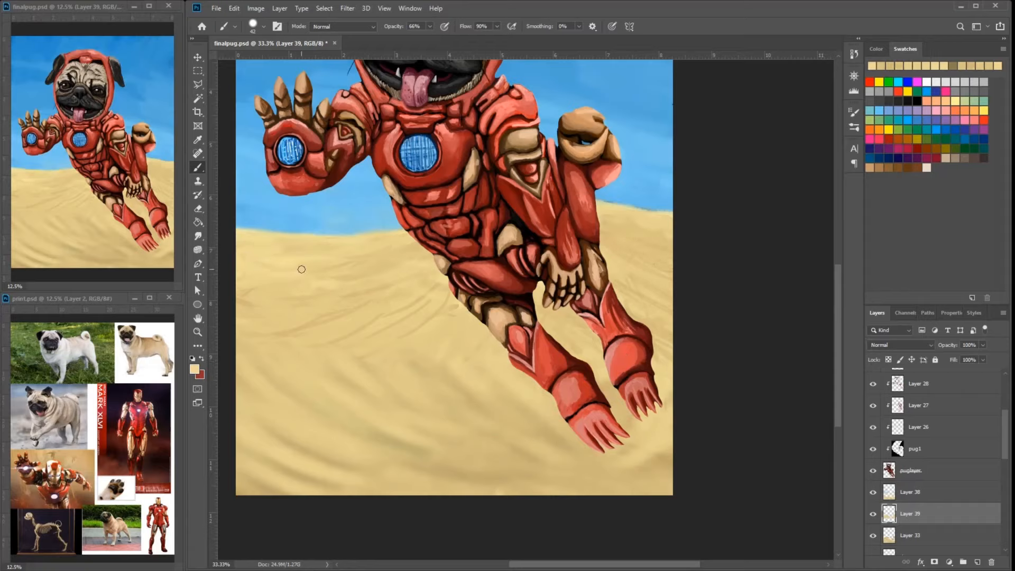
{"action": "left_click", "coordinate": [400, 276], "text": "alt"}
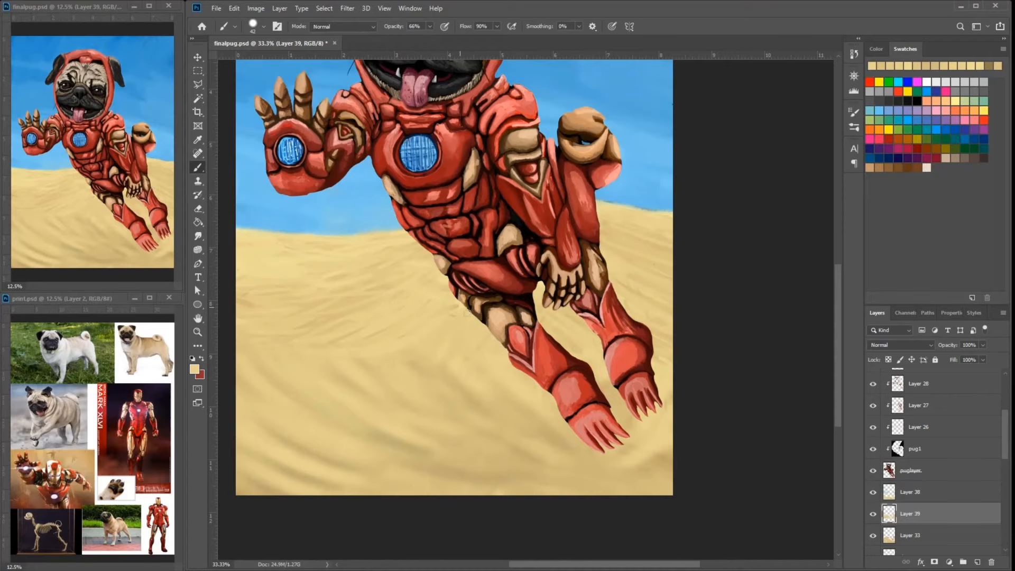
- On Layer 38, switch to a soft brush with a recent dark sand color and try a curved ripple stroke
{"action": "mouse_move", "coordinate": [700, 266]}
{"action": "left_mouse_down"}
{"action": "mouse_move", "coordinate": [582, 259]}
{"action": "mouse_move", "coordinate": [738, 229]}
{"action": "mouse_move", "coordinate": [767, 266]}
{"action": "left_mouse_up"}
{"action": "left_click", "coordinate": [917, 492]}
{"action": "left_click", "coordinate": [988, 66]}
{"action": "left_click", "coordinate": [263, 27]}
{"action": "left_click", "coordinate": [264, 134]}
{"action": "left_click_drag", "start_coordinate": [396, 339], "coordinate": [474, 410]}
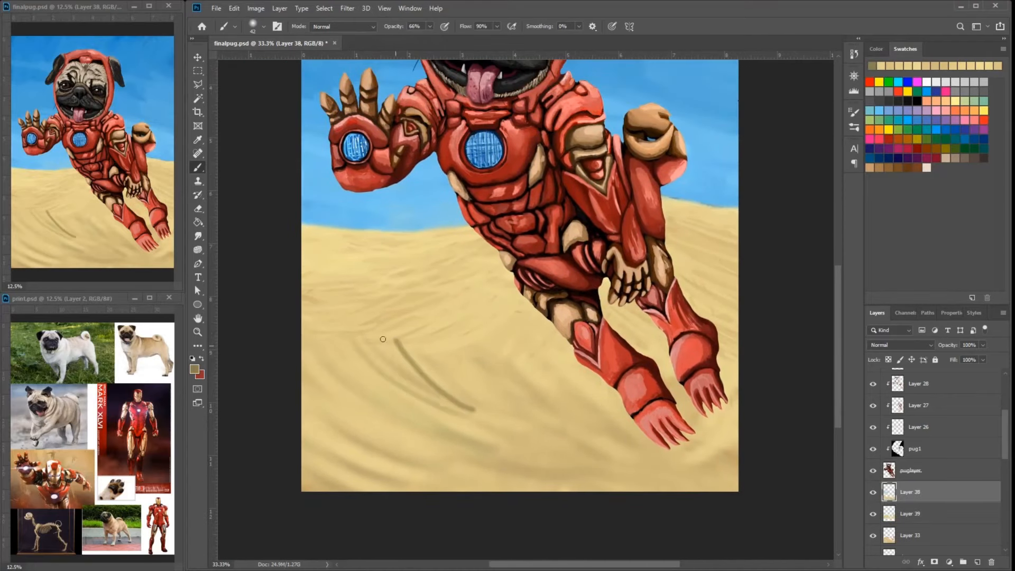
{"action": "key", "text": "ctrl+z"}
- Blend the foreground ripples on Layer 38 with light sand strokes
{"action": "key", "text": "alt+bracketleft"}
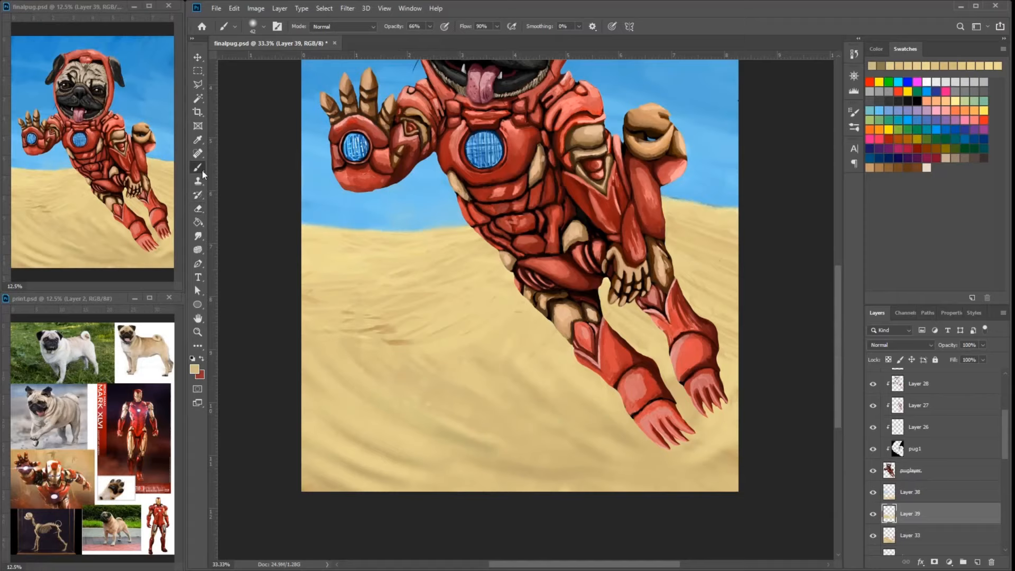
{"action": "key", "text": "alt+bracketright"}
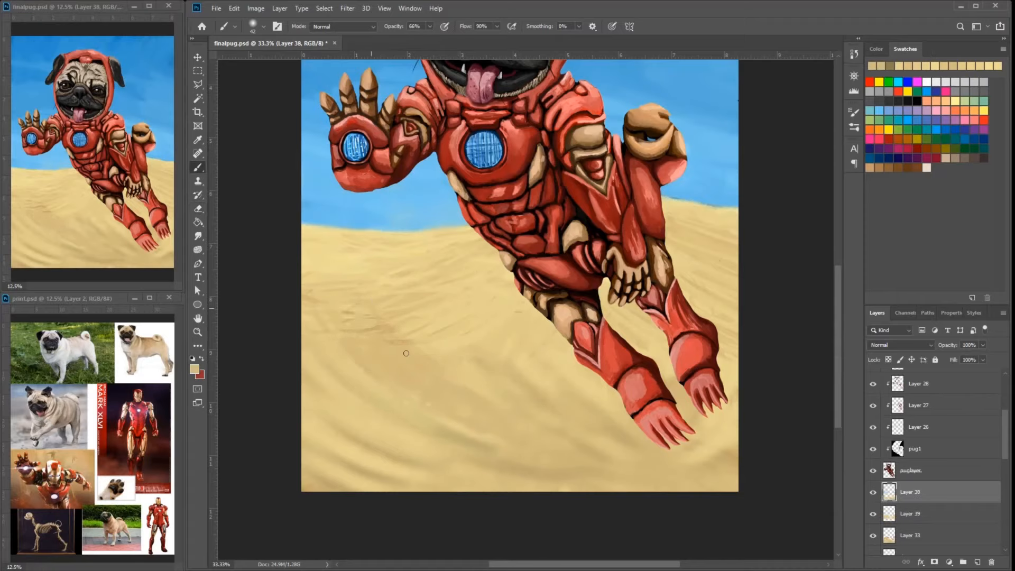
{"action": "left_click_drag", "start_coordinate": [576, 370], "coordinate": [576, 370]}
{"action": "left_click", "coordinate": [414, 410], "text": "alt"}
{"action": "left_click_drag", "start_coordinate": [418, 459], "coordinate": [359, 420]}
{"action": "left_click_drag", "start_coordinate": [318, 415], "coordinate": [378, 453]}
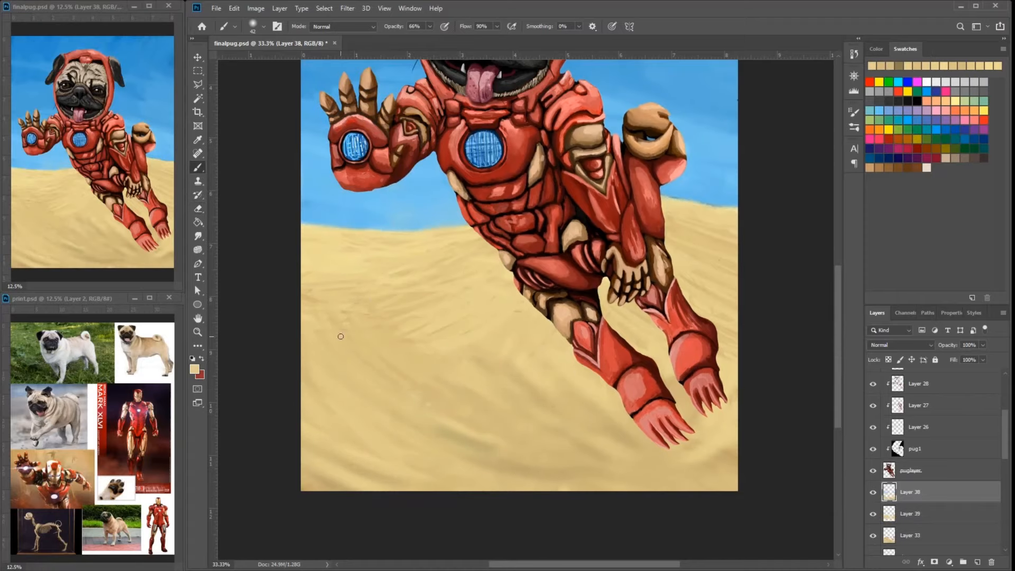
- Repaint the sand beside the legs and along the canvas's lower edge, enlarging the brush to 70 px
{"action": "left_click_drag", "start_coordinate": [584, 402], "coordinate": [600, 410]}
{"action": "left_click", "coordinate": [604, 437], "text": "alt"}
{"action": "left_click_drag", "start_coordinate": [505, 391], "coordinate": [476, 378]}
{"action": "right_click", "coordinate": [458, 389]}
{"action": "left_click_drag", "start_coordinate": [523, 415], "coordinate": [529, 415]}
{"action": "left_click_drag", "start_coordinate": [395, 446], "coordinate": [431, 478]}
{"action": "left_click", "coordinate": [582, 379], "text": "alt"}
{"action": "left_click_drag", "start_coordinate": [571, 373], "coordinate": [517, 337]}
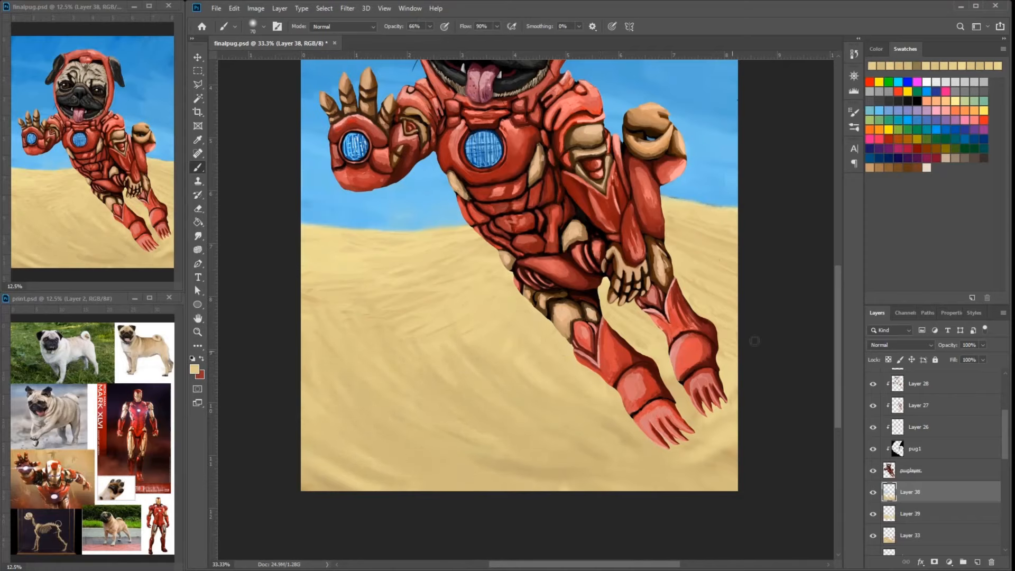
- On Layer 39, select the Hard Round Pressure Size brush at 70 px and touch up the dune behind the legs
{"action": "left_click", "coordinate": [910, 513]}
{"action": "left_click", "coordinate": [264, 26]}
{"action": "left_click", "coordinate": [261, 154]}
{"action": "left_click", "coordinate": [757, 308]}
{"action": "left_click", "coordinate": [264, 26]}
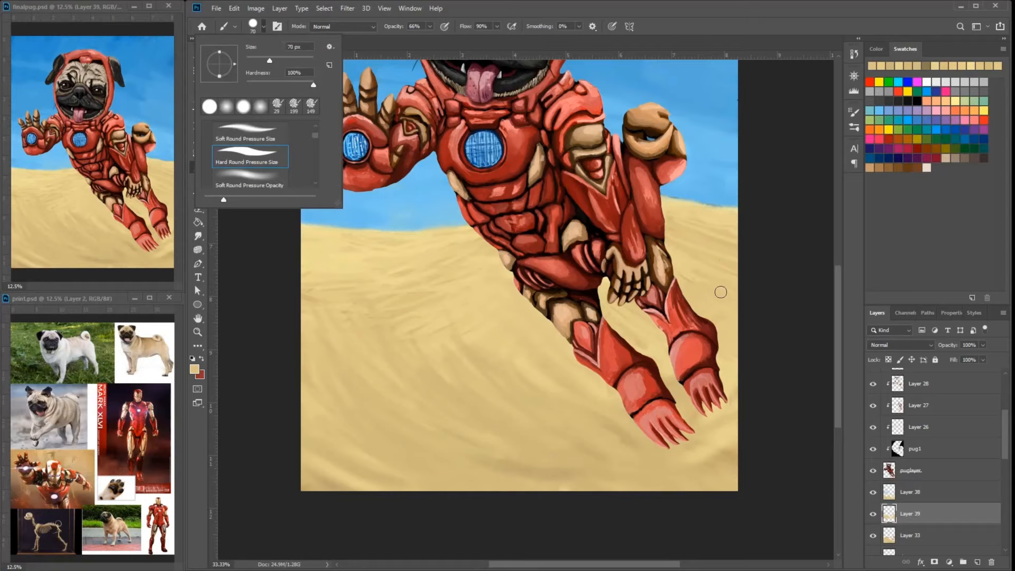
{"action": "left_click", "coordinate": [720, 291]}
- Return to the brush on Layer 39 and paint thin sand ripples below the raised hand, up to the horizon
{"action": "key", "text": "alt+bracketright"}
{"action": "key", "text": "e"}
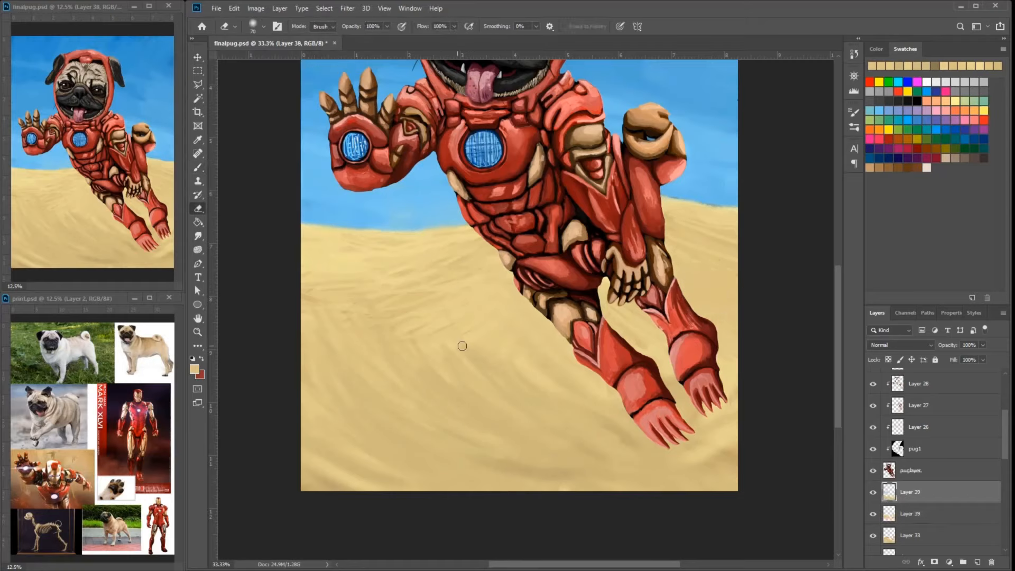
{"action": "key", "text": "alt+bracketleft"}
{"action": "left_click", "coordinate": [198, 168]}
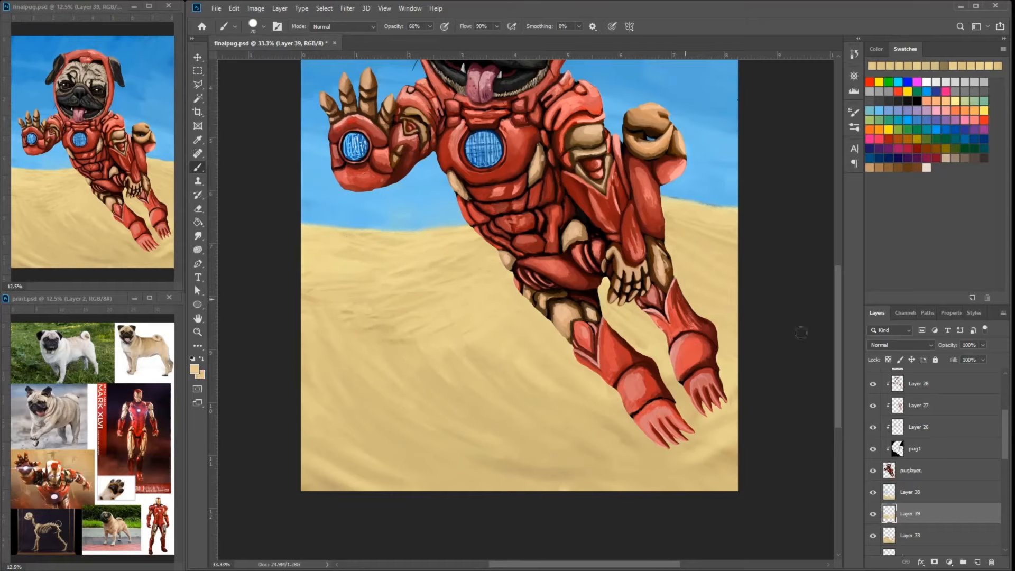
{"action": "left_click", "coordinate": [467, 300], "text": "alt"}
{"action": "left_click", "coordinate": [336, 285], "text": "alt"}
{"action": "left_click_drag", "start_coordinate": [319, 229], "coordinate": [367, 232]}
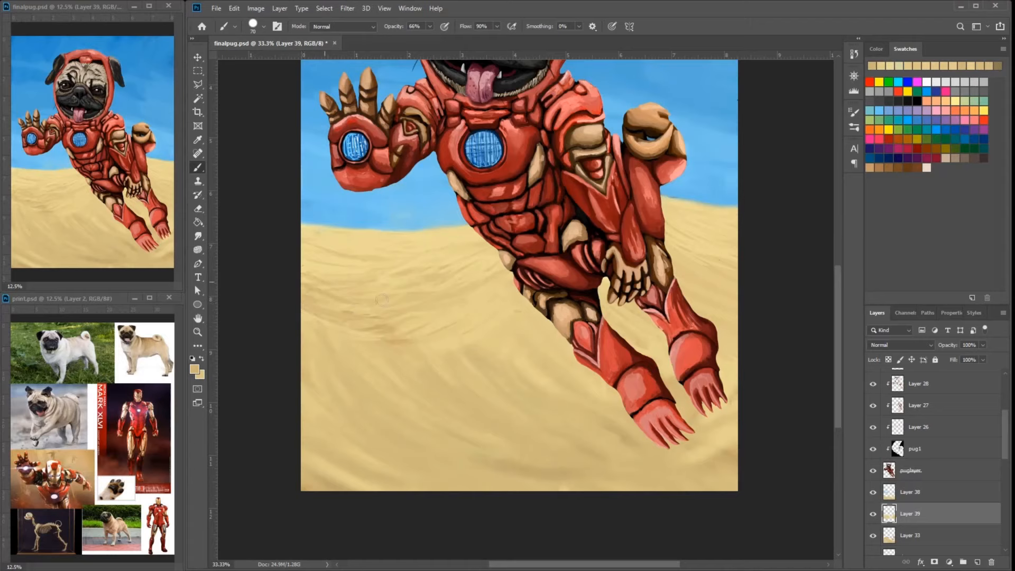
- Sample sky blue and repaint the sky beside the gold fist and below the raised hand
{"action": "scroll", "coordinate": [419, 254], "scroll_direction": "up", "scroll_amount": 5}
{"action": "left_click", "coordinate": [618, 215], "text": "alt"}
{"action": "left_click", "coordinate": [618, 215], "text": "alt"}
{"action": "mouse_move", "coordinate": [534, 138]}
{"action": "left_mouse_down"}
{"action": "mouse_move", "coordinate": [394, 138]}
{"action": "mouse_move", "coordinate": [434, 142]}
{"action": "left_mouse_up"}
{"action": "left_click_drag", "start_coordinate": [620, 231], "coordinate": [666, 253]}
{"action": "left_click", "coordinate": [641, 274], "text": "alt"}
{"action": "left_click_drag", "start_coordinate": [648, 350], "coordinate": [698, 384]}
{"action": "left_click", "coordinate": [364, 418], "text": "alt"}
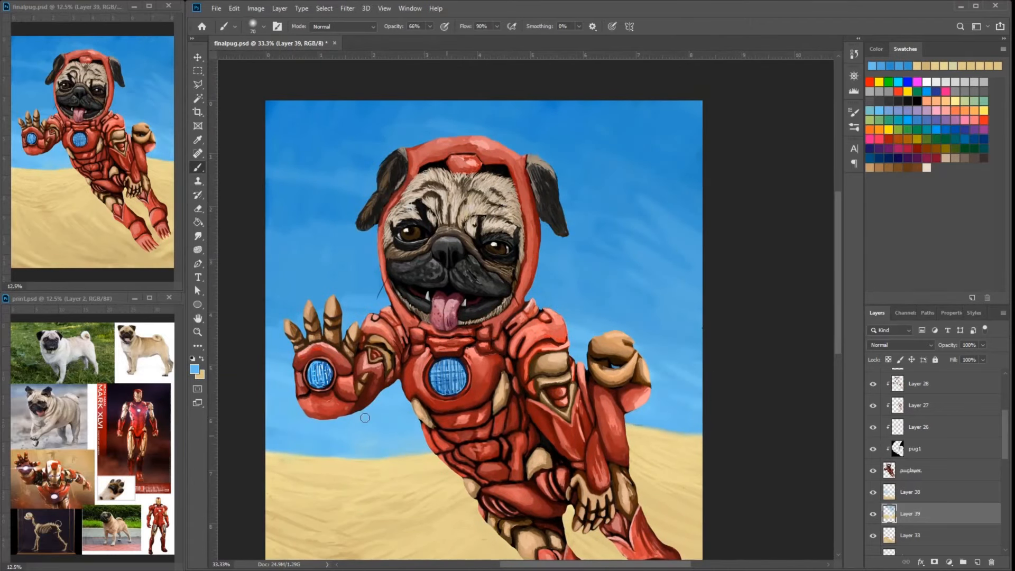
- Blend the sky on both sides of the pug's head with sampled blues on Layer 39
{"action": "left_click_drag", "start_coordinate": [326, 216], "coordinate": [375, 241]}
{"action": "left_click_drag", "start_coordinate": [291, 130], "coordinate": [377, 164]}
{"action": "left_click", "coordinate": [316, 205], "text": "alt"}
{"action": "left_click", "coordinate": [568, 221], "text": "alt"}
{"action": "left_click_drag", "start_coordinate": [576, 222], "coordinate": [659, 254]}
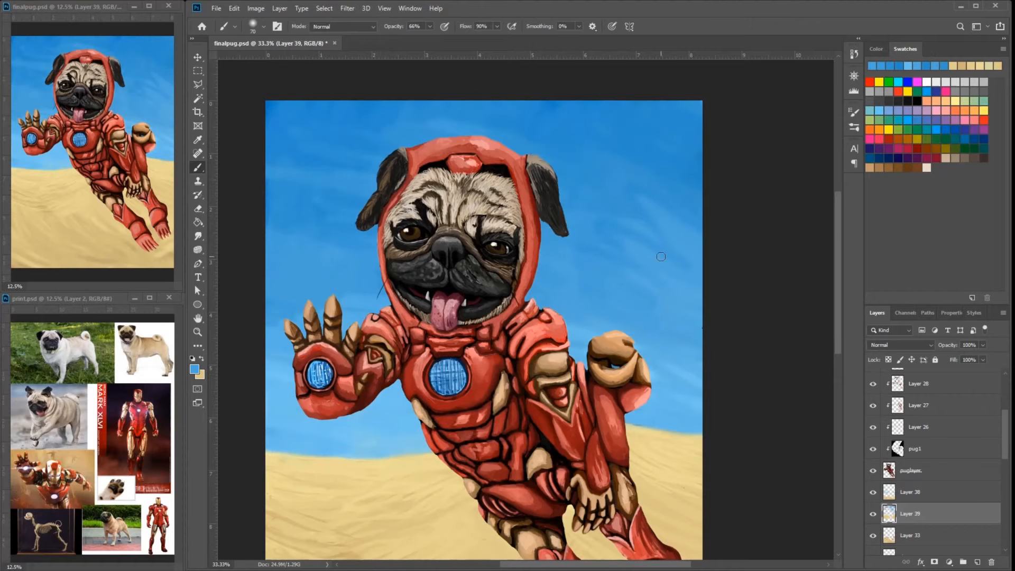
{"action": "mouse_move", "coordinate": [532, 280]}
{"action": "left_mouse_down"}
{"action": "mouse_move", "coordinate": [624, 180]}
{"action": "mouse_move", "coordinate": [608, 260]}
{"action": "left_mouse_up"}
{"action": "left_click", "coordinate": [624, 180], "text": "alt"}
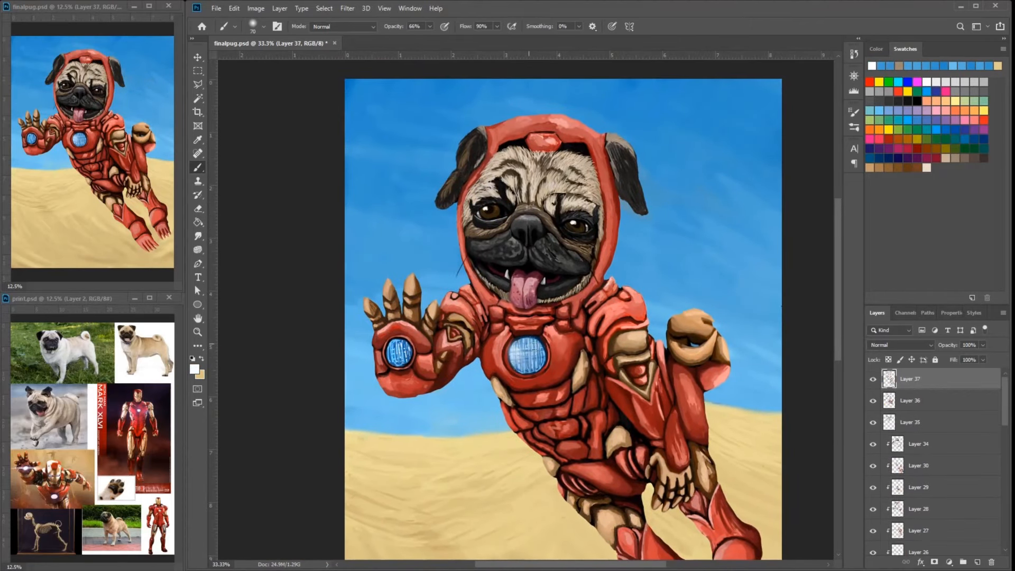
- Brush a soft white glow over the chest reactor and the palm repulsor on Layer 37
{"action": "left_click_drag", "start_coordinate": [521, 344], "coordinate": [537, 368]}
{"action": "left_click_drag", "start_coordinate": [391, 344], "coordinate": [409, 364]}
{"action": "left_click_drag", "start_coordinate": [502, 351], "coordinate": [534, 378]}
{"action": "left_click", "coordinate": [562, 357], "text": "alt"}
- Repaint the dark red rim around the chest reactor on Layer 37 with a small brush and sampled armor reds
{"action": "key", "text": "ctrl+plus"}
{"action": "key", "text": "ctrl+plus"}
{"action": "key", "text": "ctrl+plus"}
{"action": "right_click", "coordinate": [651, 250]}
{"action": "mouse_move", "coordinate": [634, 423]}
{"action": "left_mouse_down"}
{"action": "mouse_move", "coordinate": [648, 250]}
{"action": "mouse_move", "coordinate": [596, 317]}
{"action": "mouse_move", "coordinate": [615, 254]}
{"action": "mouse_move", "coordinate": [591, 213]}
{"action": "left_mouse_up"}
{"action": "left_click", "coordinate": [593, 312], "text": "alt"}
{"action": "left_click", "coordinate": [607, 287], "text": "alt"}
{"action": "left_click", "coordinate": [595, 323], "text": "alt"}
{"action": "left_click", "coordinate": [595, 324], "text": "alt"}
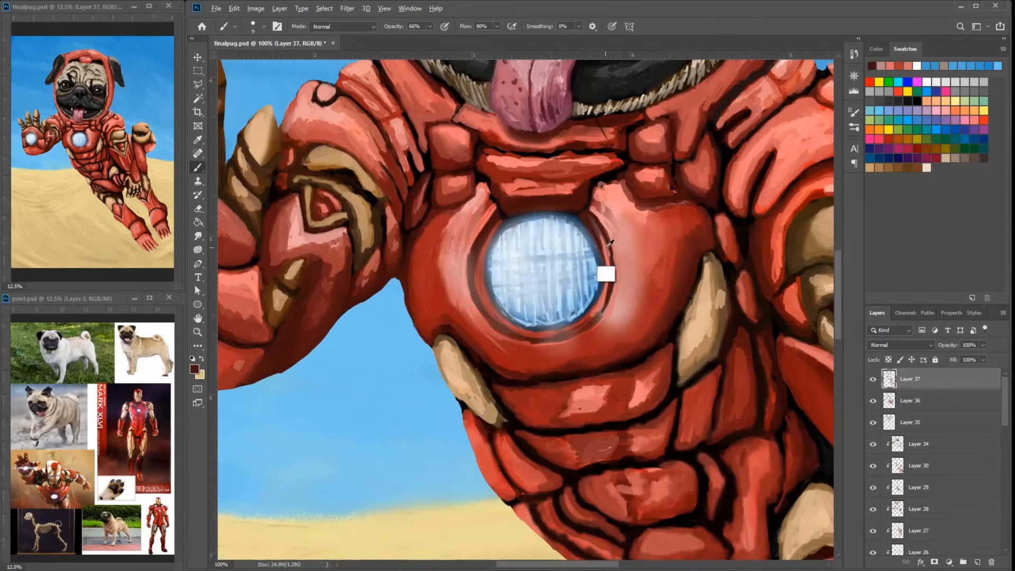
{"action": "left_click", "coordinate": [606, 248], "text": "alt"}
{"action": "mouse_move", "coordinate": [610, 252]}
{"action": "left_mouse_down"}
{"action": "mouse_move", "coordinate": [613, 292]}
{"action": "mouse_move", "coordinate": [598, 319]}
{"action": "mouse_move", "coordinate": [613, 275]}
{"action": "left_mouse_up"}
{"action": "left_click", "coordinate": [601, 317], "text": "alt"}
{"action": "left_click", "coordinate": [608, 310], "text": "alt"}
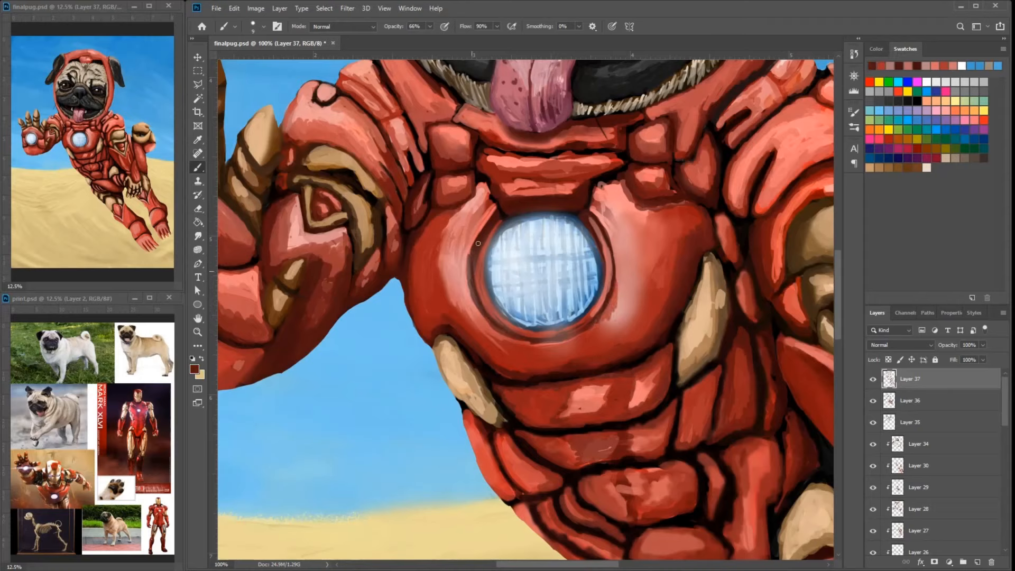
- Blend sampled salmon and red tones into the chest plate highlight beside the reactor
{"action": "left_click", "coordinate": [565, 337], "text": "alt"}
{"action": "left_click", "coordinate": [609, 320], "text": "alt"}
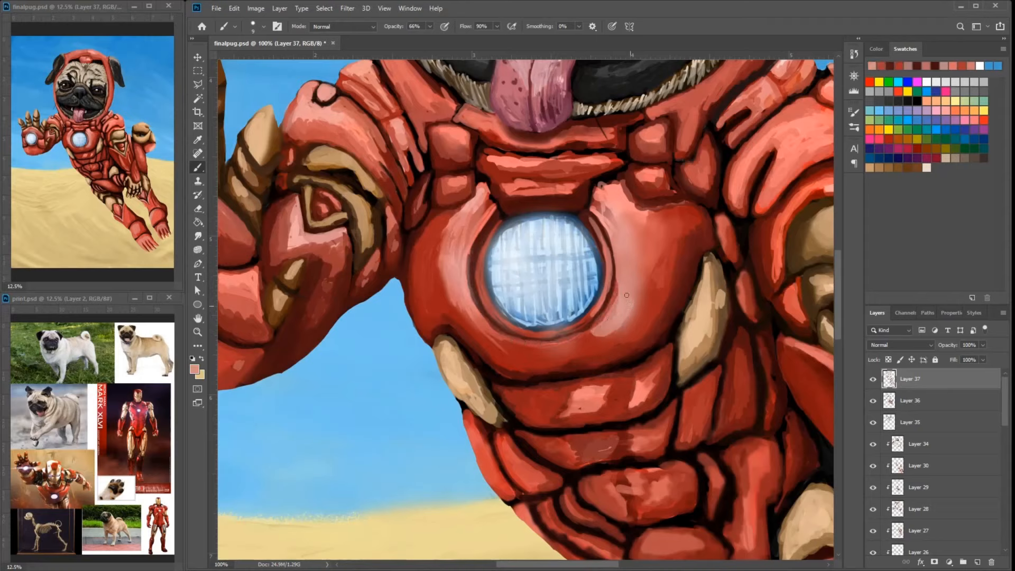
{"action": "left_click_drag", "start_coordinate": [622, 293], "coordinate": [600, 327]}
{"action": "right_click", "coordinate": [635, 228]}
{"action": "left_click_drag", "start_coordinate": [681, 251], "coordinate": [687, 252]}
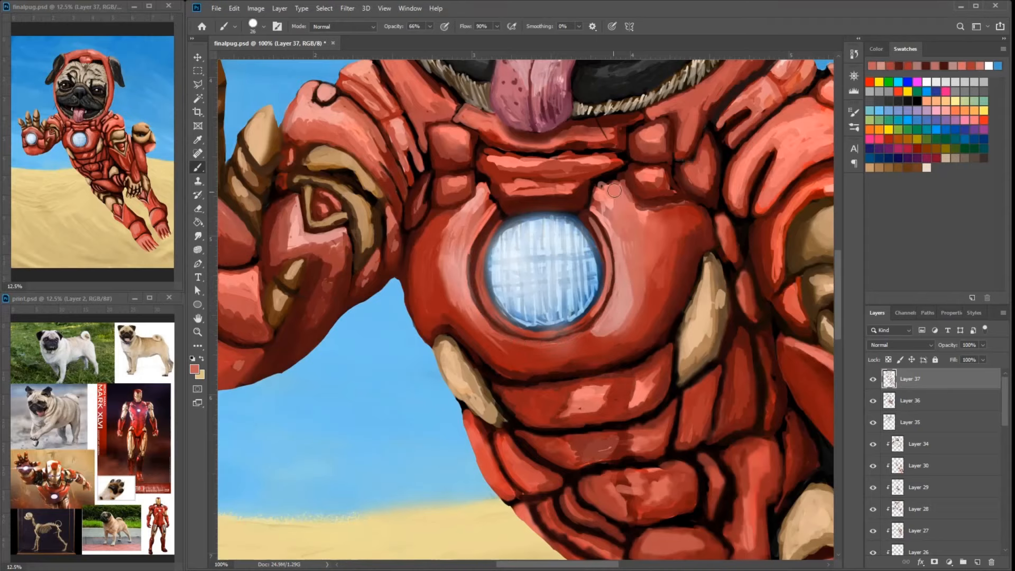
{"action": "left_click_drag", "start_coordinate": [618, 222], "coordinate": [597, 185]}
{"action": "right_click", "coordinate": [688, 229]}
{"action": "left_click", "coordinate": [741, 252]}
{"action": "left_click", "coordinate": [615, 217], "text": "alt"}
{"action": "left_click", "coordinate": [665, 272], "text": "alt"}
{"action": "mouse_move", "coordinate": [655, 222]}
{"action": "left_mouse_down"}
{"action": "mouse_move", "coordinate": [612, 268]}
{"action": "mouse_move", "coordinate": [648, 317]}
{"action": "mouse_move", "coordinate": [637, 383]}
{"action": "left_mouse_up"}
- Smooth the red shading on the outer chest plate and the armor between the collar and shoulder
{"action": "left_click", "coordinate": [668, 300], "text": "alt"}
{"action": "left_click", "coordinate": [761, 262], "text": "alt"}
{"action": "left_click_drag", "start_coordinate": [732, 285], "coordinate": [747, 328]}
{"action": "left_click", "coordinate": [669, 206], "text": "alt"}
{"action": "left_click_drag", "start_coordinate": [665, 217], "coordinate": [666, 223]}
{"action": "left_click", "coordinate": [712, 155], "text": "alt"}
{"action": "left_click_drag", "start_coordinate": [705, 169], "coordinate": [676, 204]}
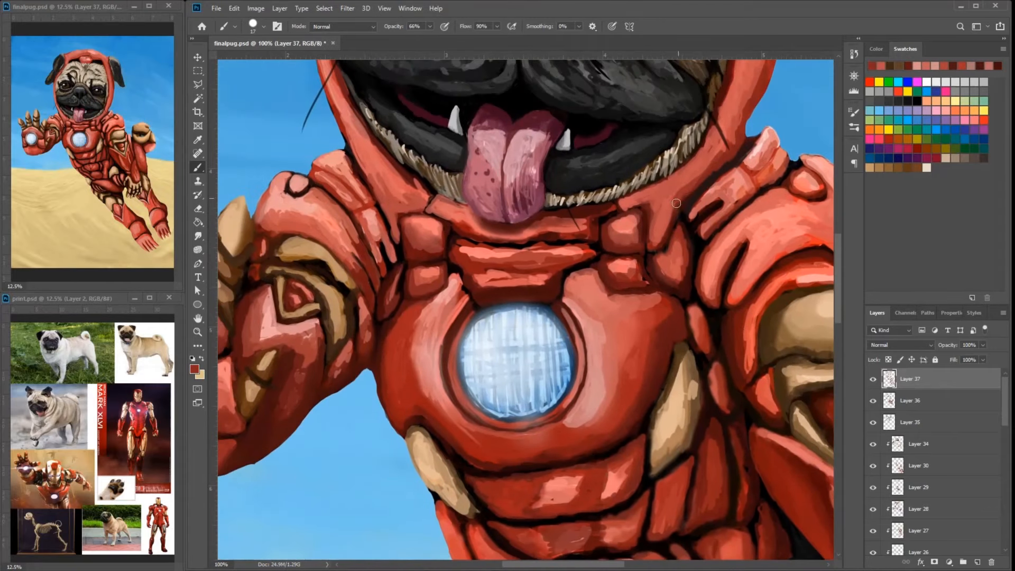
- Paint dark seams and deeper red shading along the collar armor beneath the pug's chin and tongue
{"action": "left_click_drag", "start_coordinate": [721, 142], "coordinate": [738, 115]}
{"action": "mouse_move", "coordinate": [603, 237]}
{"action": "left_mouse_down"}
{"action": "mouse_move", "coordinate": [600, 271]}
{"action": "mouse_move", "coordinate": [582, 260]}
{"action": "mouse_move", "coordinate": [609, 252]}
{"action": "mouse_move", "coordinate": [581, 265]}
{"action": "left_mouse_up"}
{"action": "left_click", "coordinate": [568, 294], "text": "alt"}
{"action": "left_click", "coordinate": [593, 241], "text": "alt"}
{"action": "right_click", "coordinate": [586, 248]}
{"action": "left_click", "coordinate": [457, 287], "text": "alt"}
{"action": "left_click_drag", "start_coordinate": [426, 243], "coordinate": [487, 261]}
{"action": "left_click", "coordinate": [480, 264], "text": "alt"}
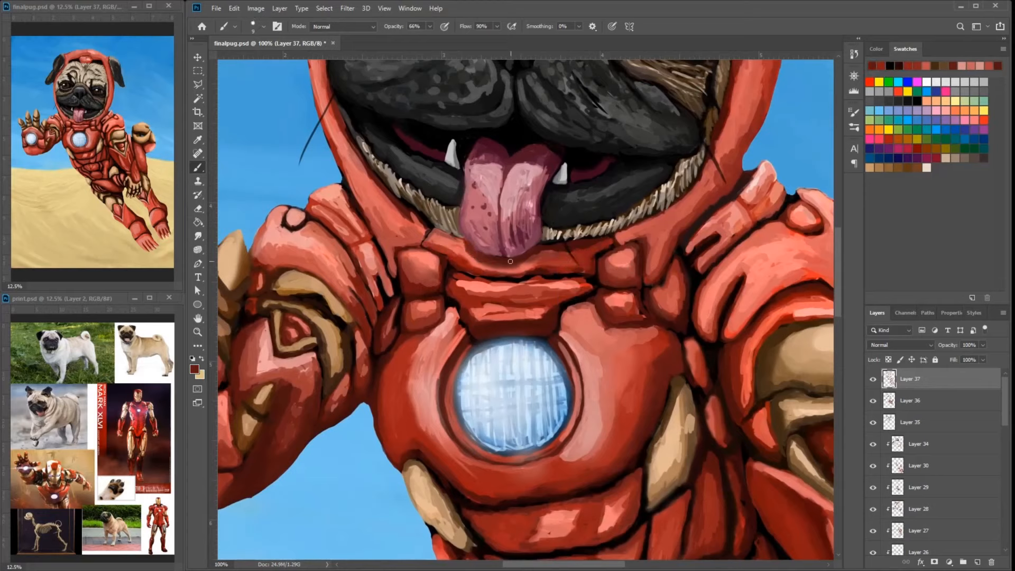
{"action": "left_click_drag", "start_coordinate": [424, 243], "coordinate": [455, 230]}
{"action": "left_click", "coordinate": [455, 237], "text": "alt"}
{"action": "left_click", "coordinate": [403, 239], "text": "alt"}
{"action": "mouse_move", "coordinate": [408, 200]}
{"action": "left_mouse_down"}
{"action": "mouse_move", "coordinate": [396, 236]}
{"action": "mouse_move", "coordinate": [396, 207]}
{"action": "left_mouse_up"}
{"action": "left_click", "coordinate": [407, 228], "text": "alt"}
- Touch up the red ring around the palm repulsor on the raised hand with sampled armor tones
{"action": "left_click_drag", "start_coordinate": [296, 338], "coordinate": [435, 251]}
{"action": "left_click_drag", "start_coordinate": [394, 236], "coordinate": [399, 276]}
{"action": "left_click", "coordinate": [370, 290], "text": "alt"}
{"action": "mouse_move", "coordinate": [311, 249]}
{"action": "left_mouse_down"}
{"action": "mouse_move", "coordinate": [408, 296]}
{"action": "mouse_move", "coordinate": [343, 288]}
{"action": "left_mouse_up"}
{"action": "left_click", "coordinate": [359, 397], "text": "alt"}
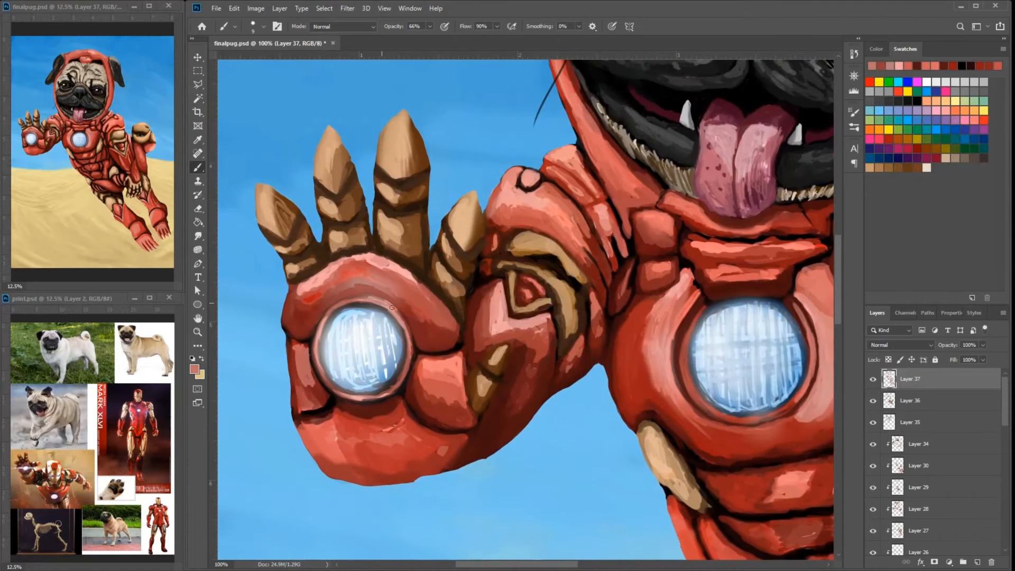
- Set the foreground color to light pink and paint sharp highlights on the upper armor and abdominal plates
{"action": "mouse_move", "coordinate": [791, 323]}
{"action": "left_mouse_down"}
{"action": "mouse_move", "coordinate": [593, 215]}
{"action": "mouse_move", "coordinate": [576, 148]}
{"action": "left_mouse_up"}
{"action": "left_click", "coordinate": [632, 347], "text": "alt"}
{"action": "left_click", "coordinate": [194, 369]}
{"action": "mouse_move", "coordinate": [587, 350]}
{"action": "left_mouse_down"}
{"action": "mouse_move", "coordinate": [565, 303]}
{"action": "mouse_move", "coordinate": [629, 347]}
{"action": "left_mouse_up"}
{"action": "left_click", "coordinate": [416, 137]}
{"action": "left_click", "coordinate": [607, 131]}
{"action": "left_click_drag", "start_coordinate": [606, 307], "coordinate": [655, 137]}
{"action": "left_click_drag", "start_coordinate": [680, 184], "coordinate": [683, 199]}
{"action": "left_click_drag", "start_coordinate": [649, 264], "coordinate": [666, 257]}
{"action": "mouse_move", "coordinate": [711, 188]}
{"action": "left_mouse_down"}
{"action": "mouse_move", "coordinate": [725, 163]}
{"action": "mouse_move", "coordinate": [695, 196]}
{"action": "left_mouse_up"}
{"action": "left_click_drag", "start_coordinate": [689, 173], "coordinate": [693, 144]}
{"action": "mouse_move", "coordinate": [649, 199]}
{"action": "left_mouse_down"}
{"action": "mouse_move", "coordinate": [653, 172]}
{"action": "mouse_move", "coordinate": [659, 213]}
{"action": "left_mouse_up"}
{"action": "left_click", "coordinate": [661, 194], "text": "alt"}
{"action": "mouse_move", "coordinate": [485, 241]}
{"action": "left_mouse_down"}
{"action": "mouse_move", "coordinate": [591, 250]}
{"action": "mouse_move", "coordinate": [572, 253]}
{"action": "left_mouse_up"}
{"action": "left_click", "coordinate": [697, 269], "text": "alt"}
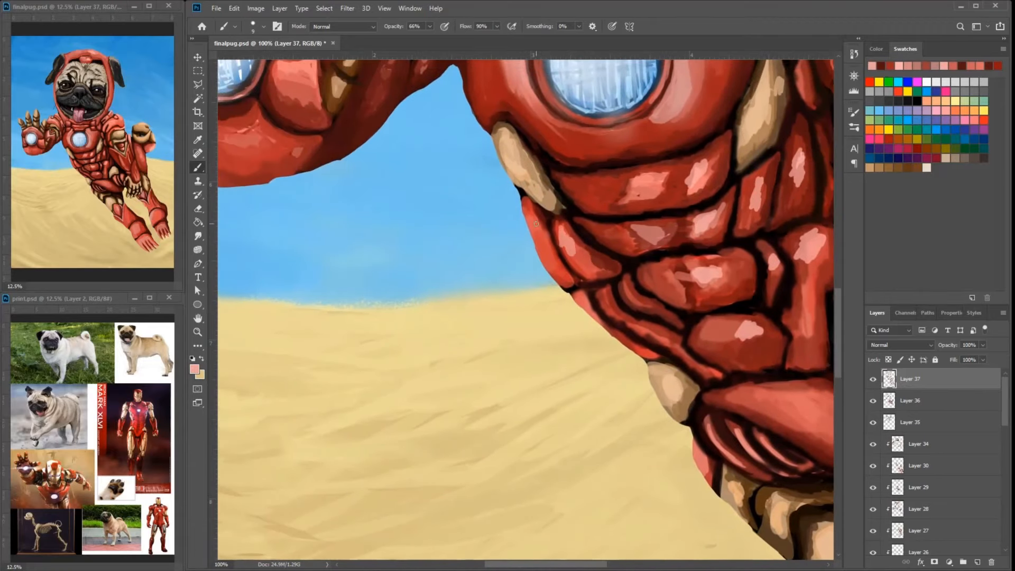
- Add light pink highlights to the lower abdominal plates, hip armor and hanging forearm
{"action": "left_click_drag", "start_coordinate": [629, 295], "coordinate": [552, 240]}
{"action": "left_click_drag", "start_coordinate": [750, 340], "coordinate": [756, 365]}
{"action": "left_click_drag", "start_coordinate": [740, 317], "coordinate": [549, 455]}
{"action": "left_click_drag", "start_coordinate": [677, 306], "coordinate": [669, 339]}
{"action": "left_click_drag", "start_coordinate": [720, 295], "coordinate": [720, 311]}
{"action": "left_click_drag", "start_coordinate": [724, 449], "coordinate": [587, 233]}
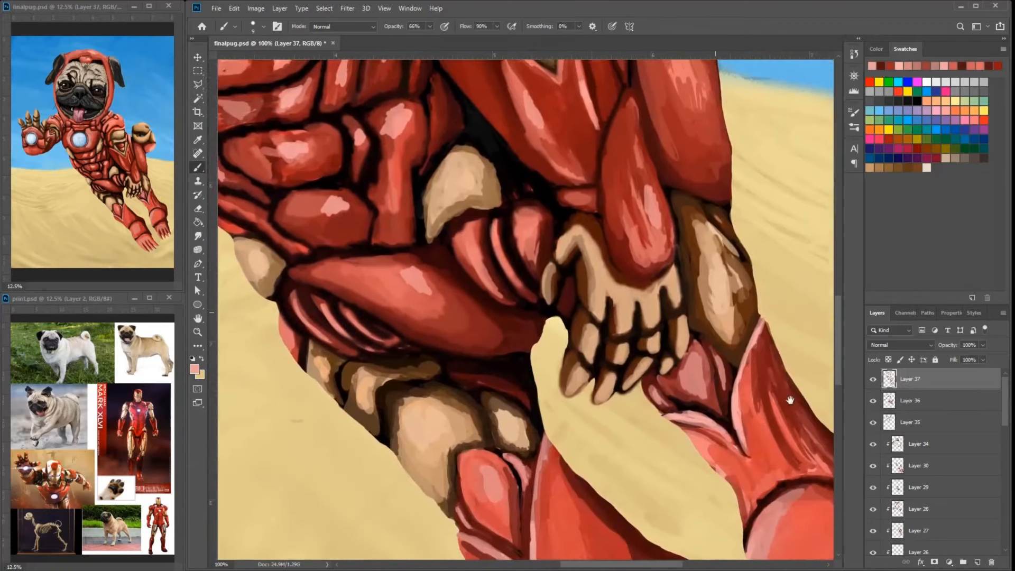
- Paint light pink highlights on the red thigh and upper leg armor of both hind legs
{"action": "left_click_drag", "start_coordinate": [790, 401], "coordinate": [690, 176]}
{"action": "left_click_drag", "start_coordinate": [467, 314], "coordinate": [469, 347]}
{"action": "left_click_drag", "start_coordinate": [473, 294], "coordinate": [481, 327]}
{"action": "left_click_drag", "start_coordinate": [549, 291], "coordinate": [618, 320]}
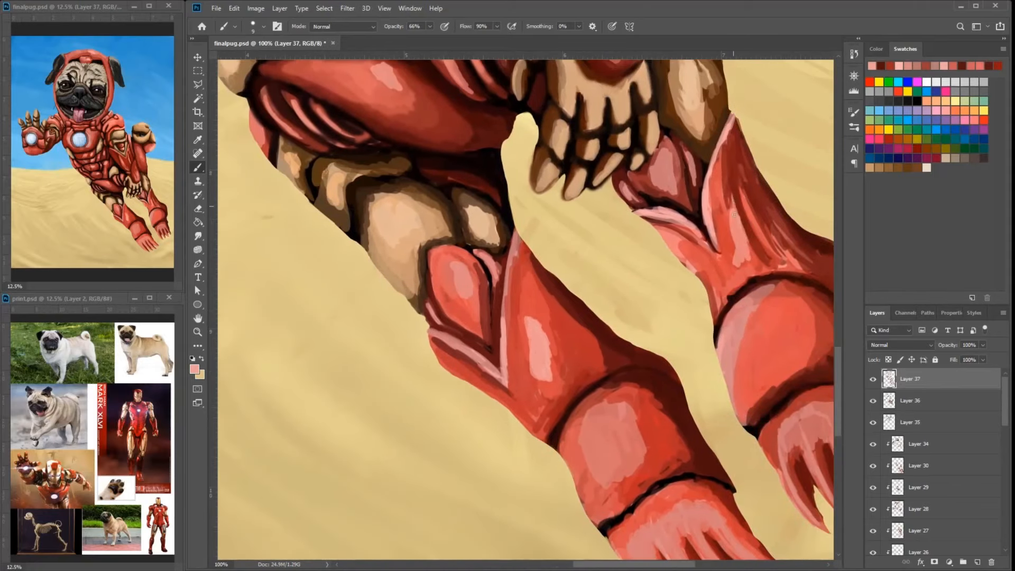
{"action": "left_click_drag", "start_coordinate": [737, 196], "coordinate": [746, 259]}
{"action": "left_click_drag", "start_coordinate": [593, 407], "coordinate": [585, 441]}
- Brush light pink highlights onto the lower leg cuffs and toes of both hind paws
{"action": "left_click_drag", "start_coordinate": [676, 423], "coordinate": [622, 277]}
{"action": "left_click_drag", "start_coordinate": [622, 394], "coordinate": [672, 460]}
{"action": "left_click_drag", "start_coordinate": [603, 428], "coordinate": [652, 475]}
{"action": "mouse_move", "coordinate": [680, 399]}
{"action": "left_mouse_down"}
{"action": "mouse_move", "coordinate": [714, 426]}
{"action": "mouse_move", "coordinate": [573, 373]}
{"action": "left_mouse_up"}
{"action": "left_click_drag", "start_coordinate": [596, 270], "coordinate": [614, 322]}
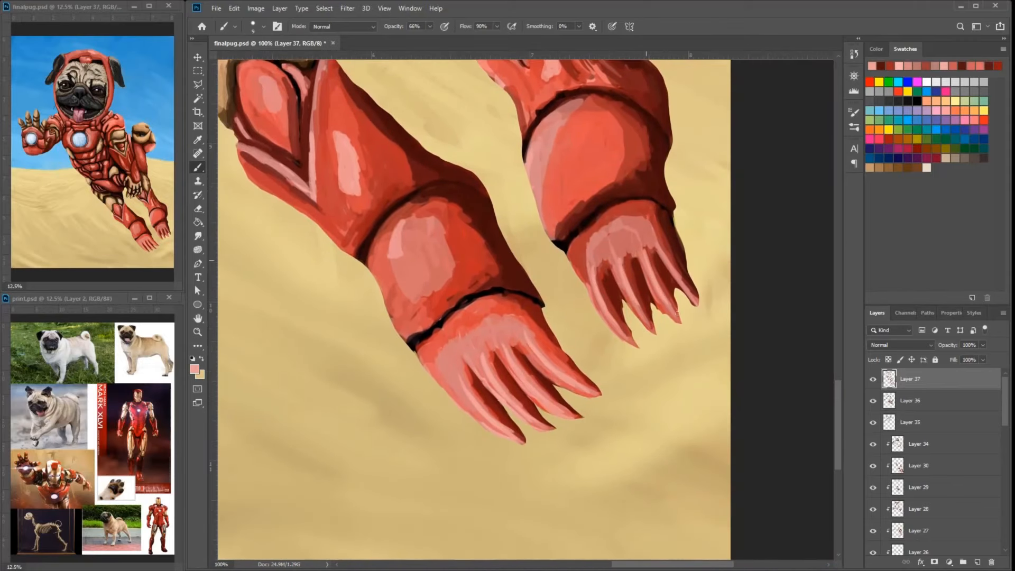
{"action": "left_click_drag", "start_coordinate": [592, 200], "coordinate": [645, 330]}
{"action": "left_click_drag", "start_coordinate": [622, 247], "coordinate": [613, 271]}
{"action": "left_click_drag", "start_coordinate": [518, 195], "coordinate": [741, 447]}
- Set the foreground color to pale cream and highlight the gold armor pieces on the body and lowered arm
{"action": "left_click", "coordinate": [194, 369]}
{"action": "left_click", "coordinate": [607, 130]}
{"action": "left_click_drag", "start_coordinate": [658, 254], "coordinate": [663, 265]}
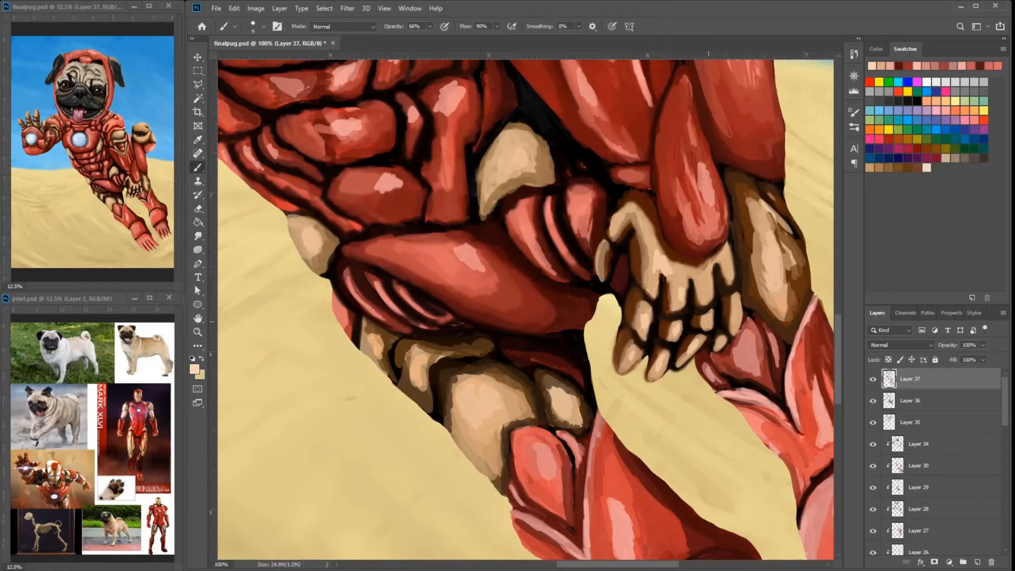
{"action": "left_click_drag", "start_coordinate": [778, 273], "coordinate": [769, 232]}
{"action": "mouse_move", "coordinate": [675, 226]}
{"action": "left_mouse_down"}
{"action": "mouse_move", "coordinate": [708, 312]}
{"action": "mouse_move", "coordinate": [749, 496]}
{"action": "left_mouse_up"}
{"action": "left_click_drag", "start_coordinate": [631, 127], "coordinate": [643, 134]}
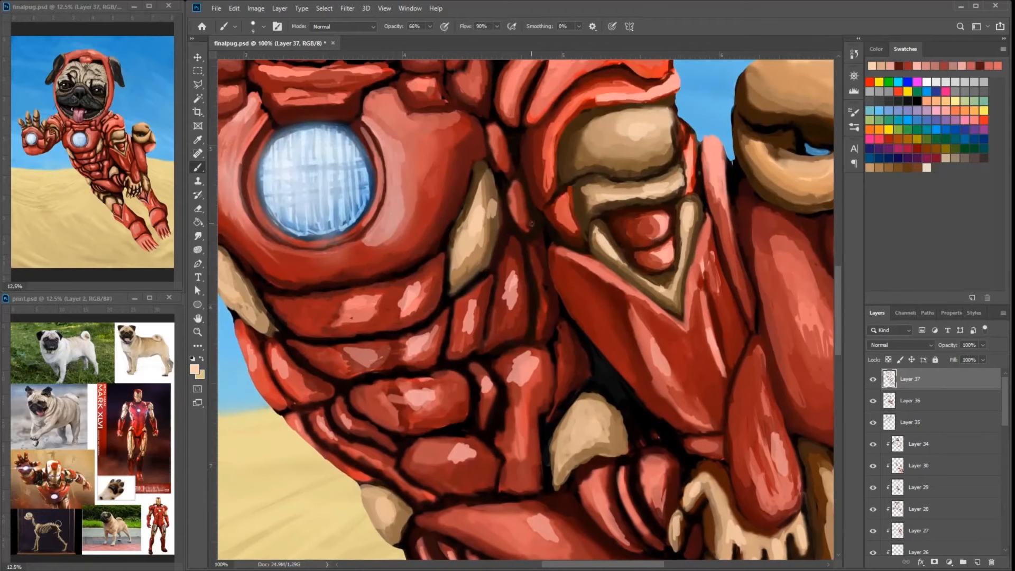
- Paint pale cream highlights on the gold fingers and forearm pieces of the raised hand
{"action": "left_click_drag", "start_coordinate": [328, 206], "coordinate": [808, 274]}
{"action": "left_click_drag", "start_coordinate": [518, 159], "coordinate": [579, 254]}
{"action": "left_click_drag", "start_coordinate": [565, 260], "coordinate": [571, 276]}
{"action": "left_click_drag", "start_coordinate": [518, 140], "coordinate": [591, 199]}
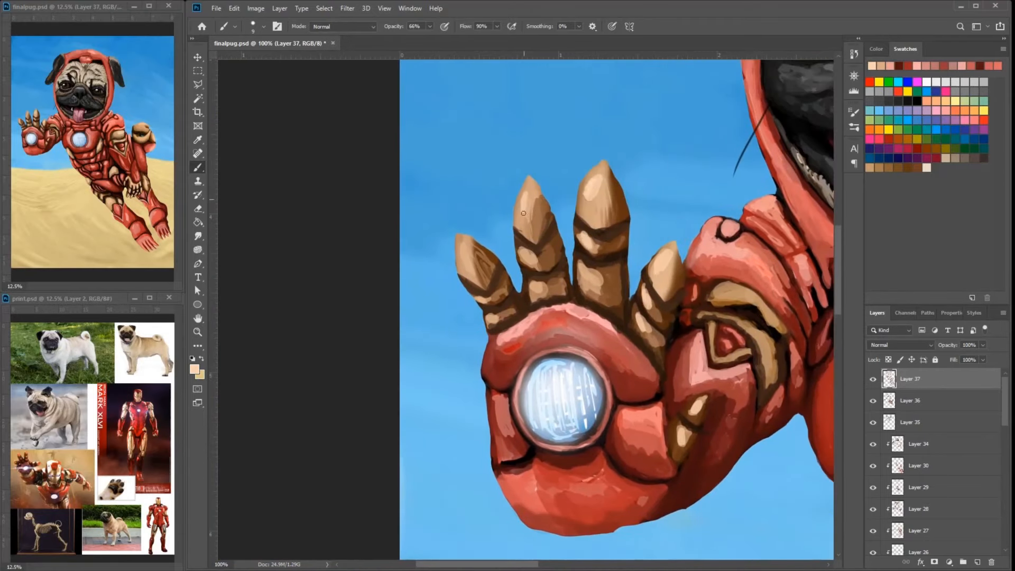
{"action": "left_click", "coordinate": [490, 285], "text": "alt"}
{"action": "left_click_drag", "start_coordinate": [487, 257], "coordinate": [492, 274]}
- Sample an armor red and set the foreground color to a saturated bright red, ff1f26
{"action": "left_click_drag", "start_coordinate": [687, 370], "coordinate": [501, 228]}
{"action": "left_click", "coordinate": [194, 369]}
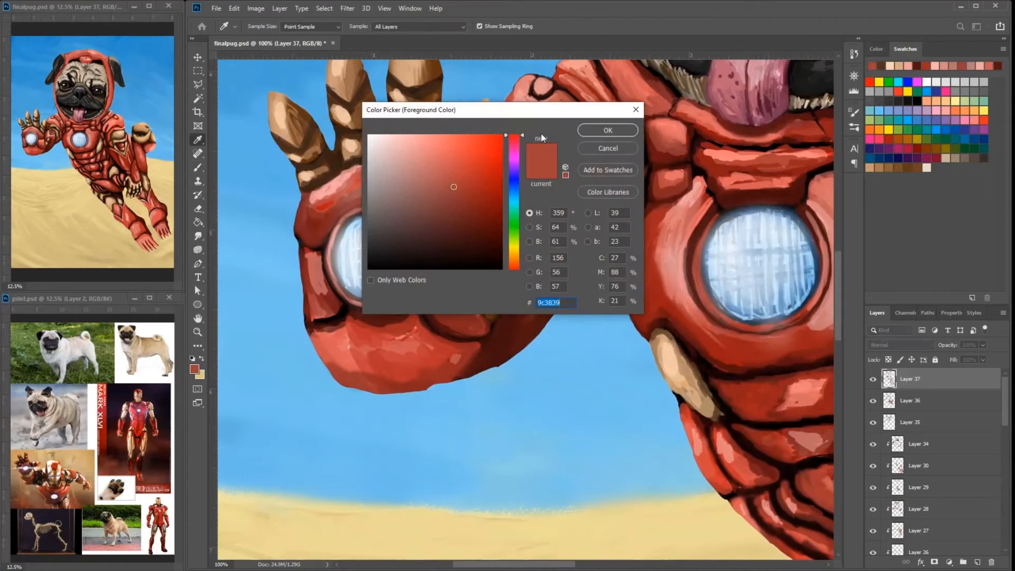
{"action": "left_click", "coordinate": [461, 159]}
{"action": "left_click", "coordinate": [608, 130]}
{"action": "left_click_drag", "start_coordinate": [669, 306], "coordinate": [678, 311]}
{"action": "left_click", "coordinate": [650, 246], "text": "alt"}
{"action": "left_click", "coordinate": [195, 369]}
{"action": "left_click", "coordinate": [479, 136]}
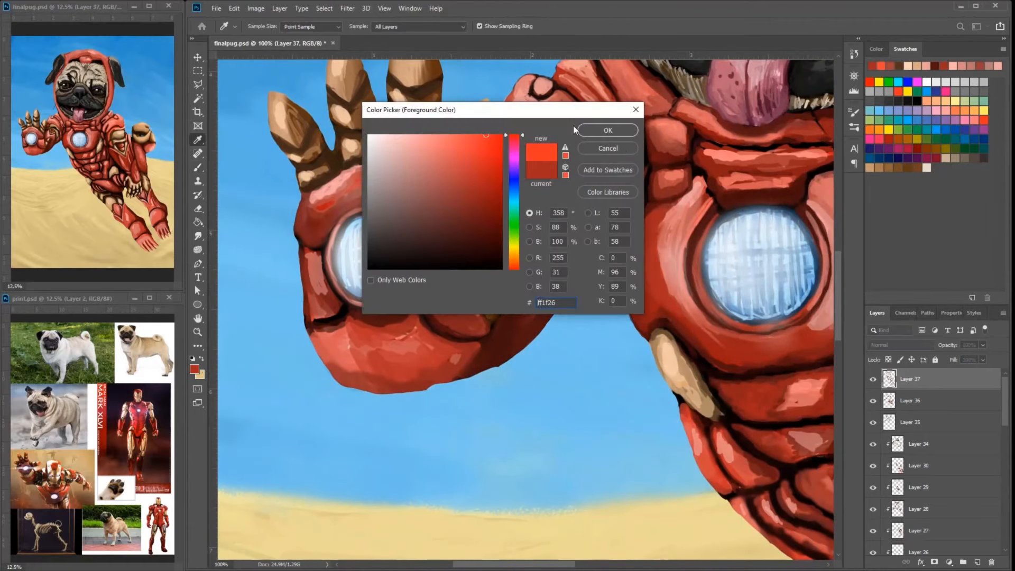
{"action": "left_click", "coordinate": [607, 130]}
- On a new top layer, brush bright red over the abdominal and hip plates with a soft brush
{"action": "left_click", "coordinate": [263, 26]}
{"action": "left_click", "coordinate": [249, 176]}
{"action": "right_click", "coordinate": [669, 257]}
{"action": "left_click", "coordinate": [977, 562]}
{"action": "left_click_drag", "start_coordinate": [787, 259], "coordinate": [628, 247]}
{"action": "mouse_move", "coordinate": [710, 277]}
{"action": "left_mouse_down"}
{"action": "mouse_move", "coordinate": [739, 208]}
{"action": "mouse_move", "coordinate": [668, 324]}
{"action": "left_mouse_up"}
{"action": "mouse_move", "coordinate": [700, 351]}
{"action": "left_mouse_down"}
{"action": "mouse_move", "coordinate": [661, 391]}
{"action": "mouse_move", "coordinate": [664, 343]}
{"action": "left_mouse_up"}
{"action": "left_click_drag", "start_coordinate": [690, 341], "coordinate": [648, 376]}
{"action": "left_click_drag", "start_coordinate": [702, 428], "coordinate": [653, 300]}
{"action": "left_click_drag", "start_coordinate": [668, 267], "coordinate": [634, 296]}
{"action": "left_click_drag", "start_coordinate": [666, 367], "coordinate": [695, 334]}
{"action": "left_click_drag", "start_coordinate": [756, 423], "coordinate": [629, 317]}
{"action": "left_click_drag", "start_coordinate": [660, 330], "coordinate": [716, 397]}
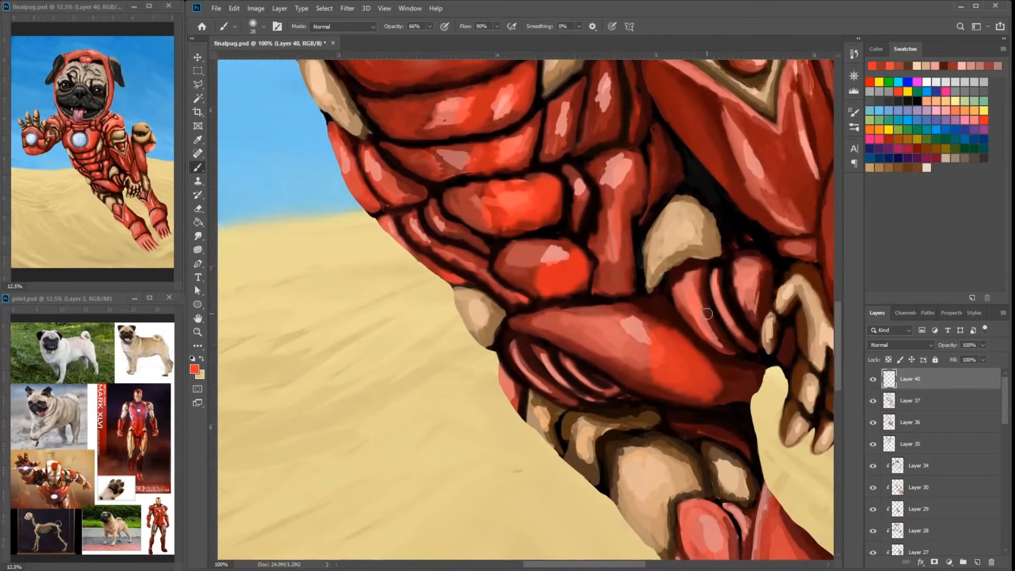
- Brush bright red over the thigh, lower leg and paw armor of both hind legs on Layer 40
{"action": "left_click_drag", "start_coordinate": [742, 270], "coordinate": [705, 320]}
{"action": "left_click_drag", "start_coordinate": [703, 391], "coordinate": [671, 322]}
{"action": "left_click_drag", "start_coordinate": [734, 518], "coordinate": [634, 317]}
{"action": "left_click_drag", "start_coordinate": [751, 444], "coordinate": [637, 318]}
{"action": "left_click_drag", "start_coordinate": [649, 344], "coordinate": [661, 379]}
{"action": "left_click_drag", "start_coordinate": [735, 296], "coordinate": [614, 364]}
{"action": "left_click_drag", "start_coordinate": [653, 203], "coordinate": [667, 236]}
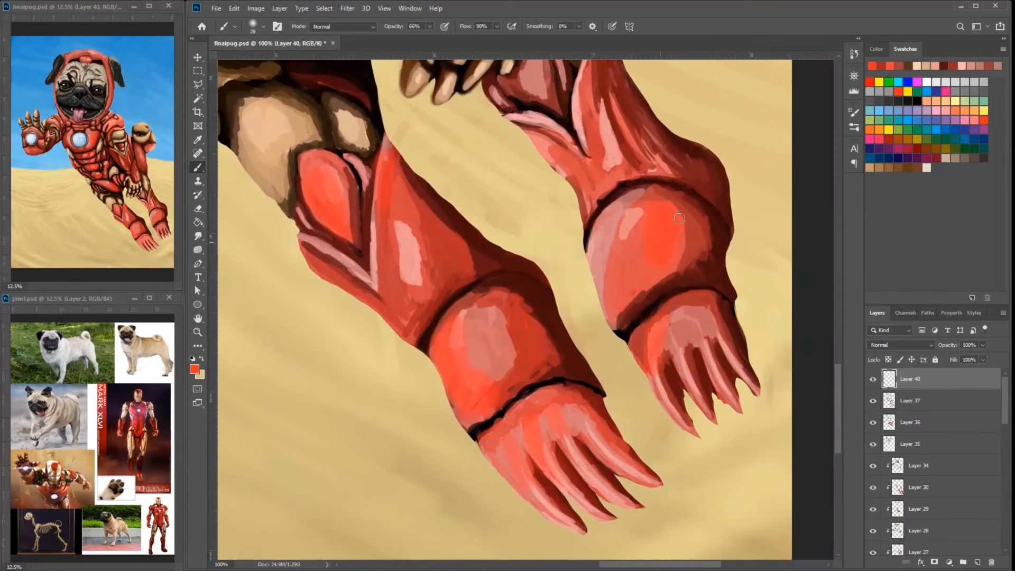
- Intensify the red of the torso, lowered arm and shoulder armor with soft bright red strokes
{"action": "left_click_drag", "start_coordinate": [642, 185], "coordinate": [634, 370]}
{"action": "left_click_drag", "start_coordinate": [602, 254], "coordinate": [699, 377]}
{"action": "left_click_drag", "start_coordinate": [586, 201], "coordinate": [643, 337]}
{"action": "left_click_drag", "start_coordinate": [616, 132], "coordinate": [619, 360]}
{"action": "left_click_drag", "start_coordinate": [550, 315], "coordinate": [606, 404]}
{"action": "left_click_drag", "start_coordinate": [628, 229], "coordinate": [652, 246]}
{"action": "mouse_move", "coordinate": [380, 325]}
{"action": "left_mouse_down"}
{"action": "mouse_move", "coordinate": [559, 394]}
{"action": "mouse_move", "coordinate": [597, 444]}
{"action": "left_mouse_up"}
{"action": "left_click_drag", "start_coordinate": [571, 265], "coordinate": [646, 369]}
{"action": "mouse_move", "coordinate": [537, 127]}
{"action": "left_mouse_down"}
{"action": "mouse_move", "coordinate": [644, 204]}
{"action": "mouse_move", "coordinate": [660, 417]}
{"action": "left_mouse_up"}
- Brush bright red along the side and inner top edge of the helmet around the pug's head
{"action": "left_click_drag", "start_coordinate": [711, 291], "coordinate": [704, 158]}
{"action": "left_click_drag", "start_coordinate": [653, 159], "coordinate": [682, 371]}
{"action": "left_click_drag", "start_coordinate": [709, 225], "coordinate": [711, 278]}
{"action": "left_click_drag", "start_coordinate": [687, 197], "coordinate": [629, 185]}
{"action": "left_click_drag", "start_coordinate": [615, 161], "coordinate": [483, 190]}
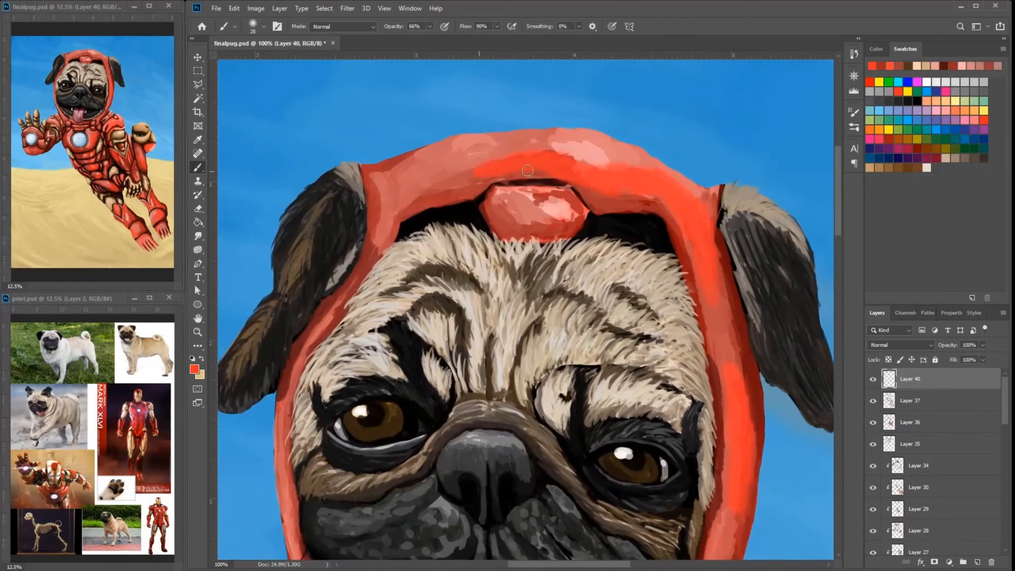
- Brush bright red over the raised arm, shoulder and palm armor around the repulsor
{"action": "left_click_drag", "start_coordinate": [465, 491], "coordinate": [639, 153]}
{"action": "left_click_drag", "start_coordinate": [370, 455], "coordinate": [552, 206]}
{"action": "left_click_drag", "start_coordinate": [489, 346], "coordinate": [529, 319]}
{"action": "left_click_drag", "start_coordinate": [596, 332], "coordinate": [624, 300]}
{"action": "left_click_drag", "start_coordinate": [444, 328], "coordinate": [520, 360]}
{"action": "left_click_drag", "start_coordinate": [499, 205], "coordinate": [535, 236]}
{"action": "left_click_drag", "start_coordinate": [530, 298], "coordinate": [545, 310]}
{"action": "left_click_drag", "start_coordinate": [399, 269], "coordinate": [413, 299]}
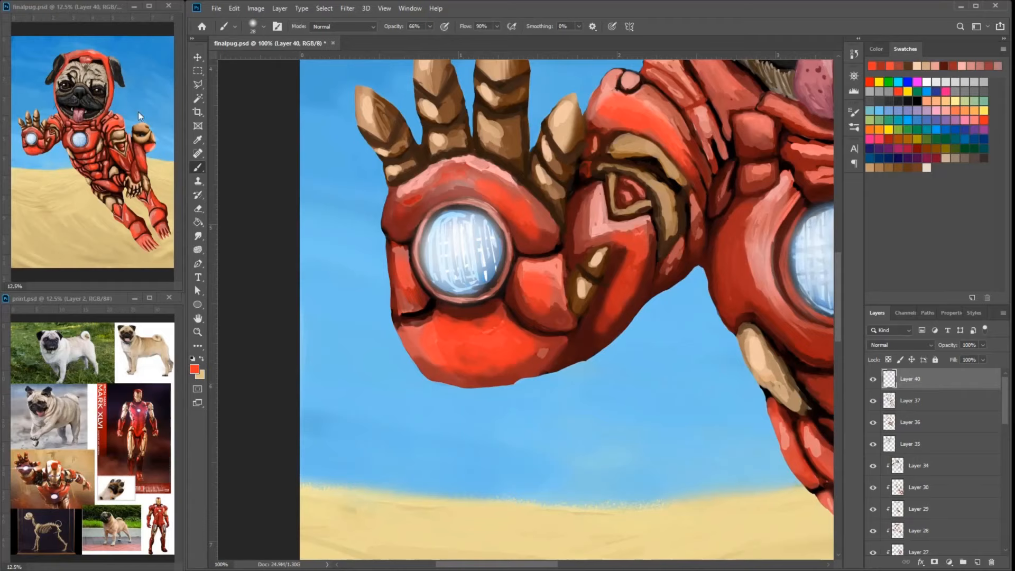
- Add a new layer at the top and, with a smaller brush, retouch the red plate below the lowered paw's fingers
{"action": "left_click_drag", "start_coordinate": [635, 263], "coordinate": [608, 323]}
{"action": "key", "text": "ctrl+minus"}
{"action": "key", "text": "ctrl+minus"}
{"action": "key", "text": "ctrl+minus"}
{"action": "key", "text": "ctrl+plus"}
{"action": "key", "text": "ctrl+plus"}
{"action": "key", "text": "ctrl+plus"}
{"action": "key", "text": "ctrl+plus"}
{"action": "left_click", "coordinate": [977, 562]}
{"action": "mouse_move", "coordinate": [725, 313]}
{"action": "left_mouse_down"}
{"action": "mouse_move", "coordinate": [751, 302]}
{"action": "mouse_move", "coordinate": [497, 371]}
{"action": "left_mouse_up"}
{"action": "left_click", "coordinate": [657, 309], "text": "alt"}
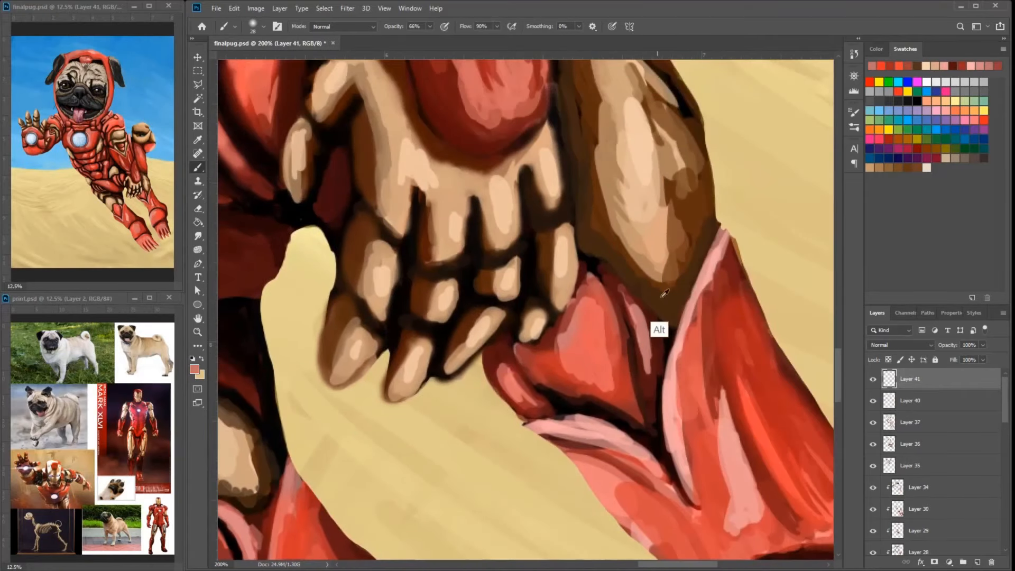
{"action": "key", "text": "bracketleft"}
{"action": "key", "text": "bracketleft"}
{"action": "key", "text": "bracketleft"}
{"action": "key", "text": "bracketleft"}
{"action": "key", "text": "bracketleft"}
{"action": "left_click", "coordinate": [730, 443], "text": "alt"}
{"action": "left_click_drag", "start_coordinate": [587, 309], "coordinate": [597, 357]}
{"action": "left_click_drag", "start_coordinate": [618, 308], "coordinate": [626, 371]}
- Adjust the brush and paint sampled reds and dark red along the upper edges of the plate below the paw
{"action": "left_click", "coordinate": [264, 26]}
{"action": "left_click", "coordinate": [264, 148]}
{"action": "left_click", "coordinate": [573, 312], "text": "alt"}
{"action": "left_click_drag", "start_coordinate": [561, 325], "coordinate": [589, 276]}
{"action": "left_click_drag", "start_coordinate": [592, 284], "coordinate": [608, 309]}
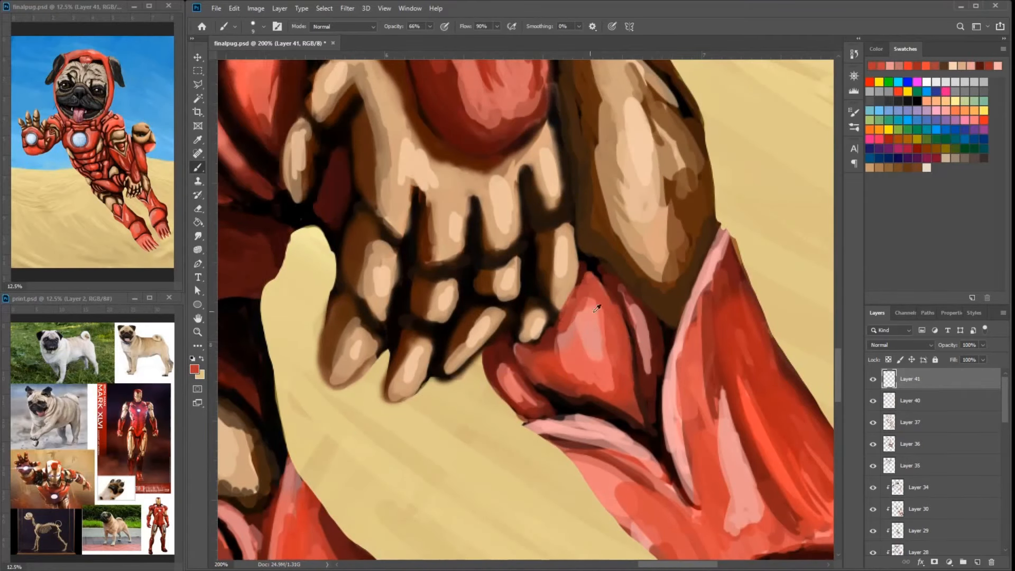
{"action": "left_click", "coordinate": [608, 280], "text": "alt"}
{"action": "mouse_move", "coordinate": [535, 346]}
{"action": "left_mouse_down"}
{"action": "mouse_move", "coordinate": [584, 278]}
{"action": "mouse_move", "coordinate": [603, 293]}
{"action": "left_mouse_up"}
{"action": "left_click_drag", "start_coordinate": [580, 303], "coordinate": [521, 342]}
- Clean up the lower edges of the gold wrist plate with dark brown where it meets the red armor
{"action": "left_click", "coordinate": [700, 218], "text": "alt"}
{"action": "right_click", "coordinate": [707, 241]}
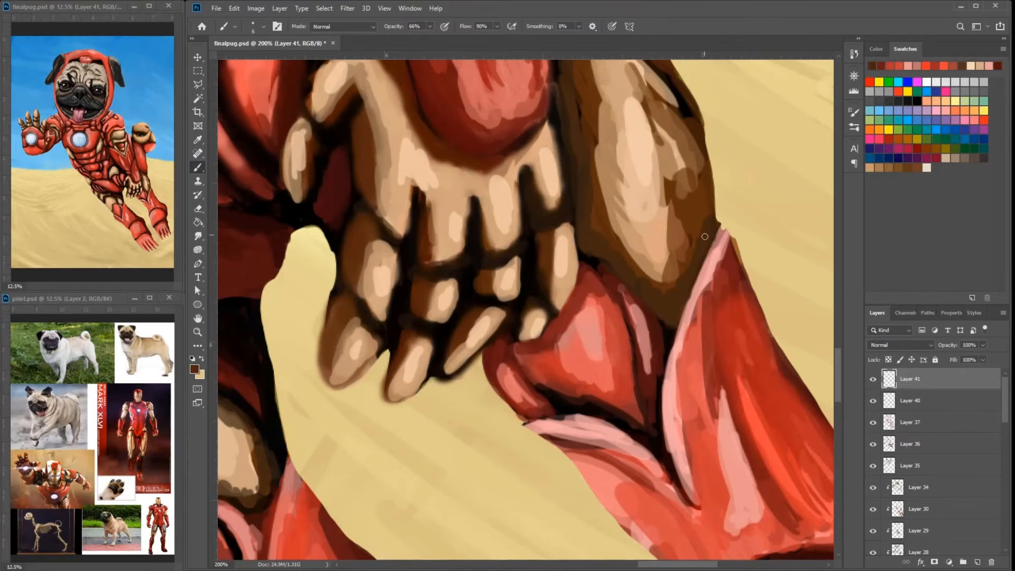
{"action": "left_click", "coordinate": [701, 239], "text": "alt"}
{"action": "left_click_drag", "start_coordinate": [713, 217], "coordinate": [708, 259]}
{"action": "left_click", "coordinate": [608, 248], "text": "alt"}
{"action": "left_click_drag", "start_coordinate": [613, 257], "coordinate": [629, 277]}
- With a finer brush, blend sampled tan and brown tones over the middle of the gold wrist plate
{"action": "key", "text": "bracketleft"}
{"action": "key", "text": "bracketleft"}
{"action": "key", "text": "bracketleft"}
{"action": "left_click", "coordinate": [608, 198], "text": "alt"}
{"action": "left_click_drag", "start_coordinate": [619, 189], "coordinate": [624, 149]}
{"action": "left_click", "coordinate": [629, 159], "text": "alt"}
{"action": "left_click_drag", "start_coordinate": [617, 104], "coordinate": [627, 210]}
{"action": "left_click_drag", "start_coordinate": [634, 174], "coordinate": [639, 257]}
{"action": "left_click_drag", "start_coordinate": [647, 200], "coordinate": [633, 224]}
{"action": "left_click", "coordinate": [616, 158], "text": "alt"}
{"action": "left_click_drag", "start_coordinate": [608, 155], "coordinate": [644, 207]}
{"action": "left_click", "coordinate": [608, 153], "text": "alt"}
- Paint a lighter tan streak along the outer side of the gold wrist plate
{"action": "left_click_drag", "start_coordinate": [604, 130], "coordinate": [674, 223]}
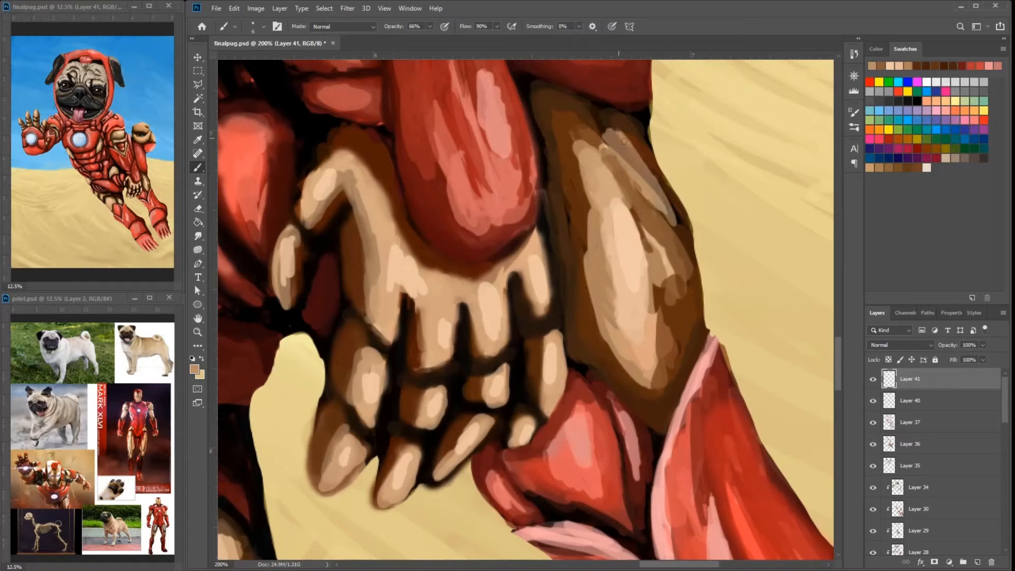
{"action": "left_click_drag", "start_coordinate": [616, 158], "coordinate": [683, 241]}
{"action": "left_click_drag", "start_coordinate": [597, 118], "coordinate": [657, 196]}
{"action": "left_click", "coordinate": [663, 245], "text": "alt"}
{"action": "mouse_move", "coordinate": [651, 235]}
{"action": "left_mouse_down"}
{"action": "mouse_move", "coordinate": [677, 266]}
{"action": "mouse_move", "coordinate": [682, 318]}
{"action": "left_mouse_up"}
- Shade the borders of the gold wrist plate's light areas with sampled brown strokes
{"action": "left_click", "coordinate": [661, 299], "text": "alt"}
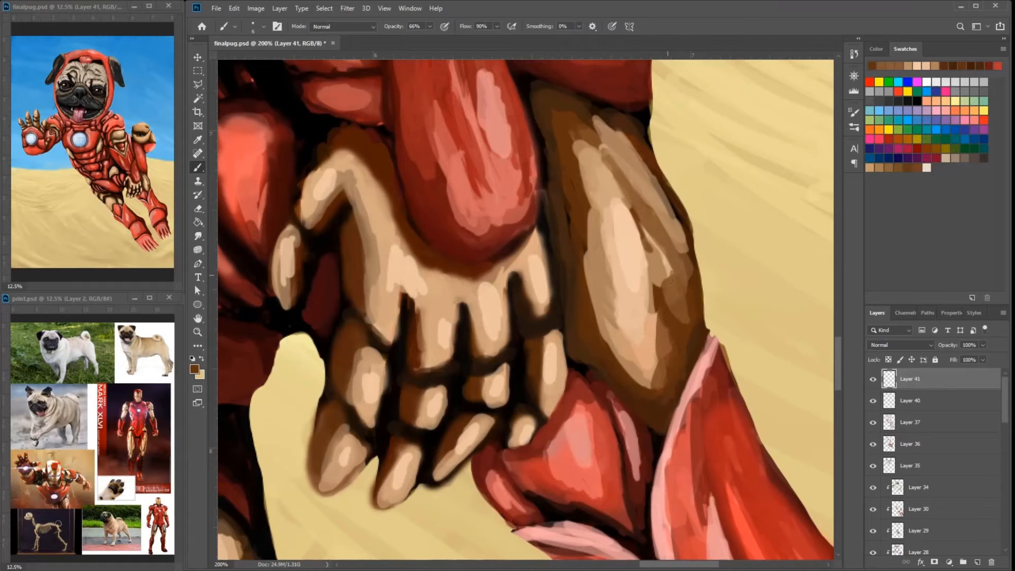
{"action": "left_click_drag", "start_coordinate": [607, 211], "coordinate": [641, 249]}
{"action": "left_click", "coordinate": [586, 227], "text": "alt"}
{"action": "left_click_drag", "start_coordinate": [575, 161], "coordinate": [579, 233]}
{"action": "left_click_drag", "start_coordinate": [558, 117], "coordinate": [579, 169]}
{"action": "left_click_drag", "start_coordinate": [621, 144], "coordinate": [536, 179]}
{"action": "left_click_drag", "start_coordinate": [609, 250], "coordinate": [640, 338]}
{"action": "left_click_drag", "start_coordinate": [615, 276], "coordinate": [642, 366]}
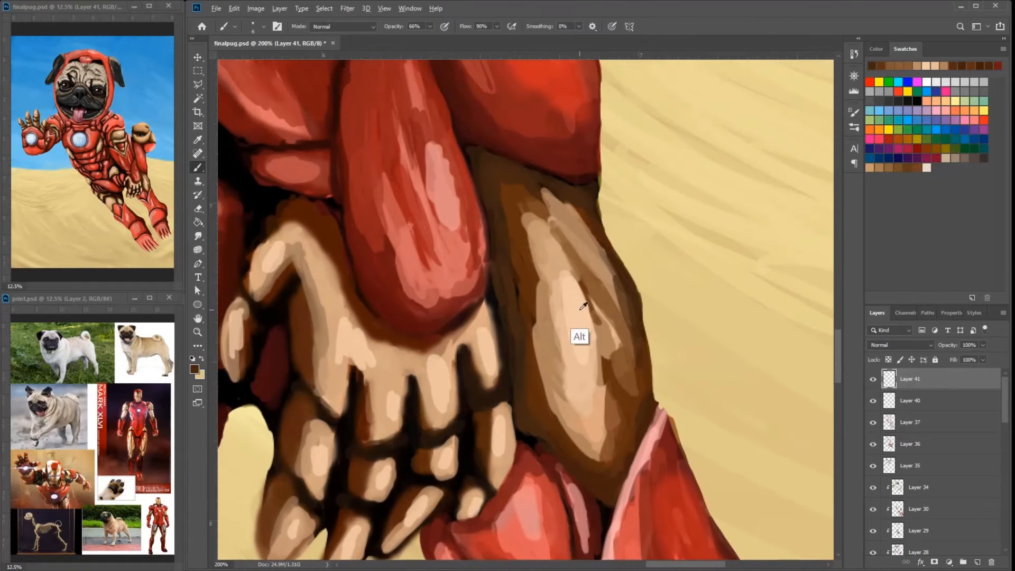
{"action": "left_click", "coordinate": [580, 306], "text": "alt"}
{"action": "mouse_move", "coordinate": [593, 300]}
{"action": "left_mouse_down"}
{"action": "mouse_move", "coordinate": [619, 354]}
{"action": "mouse_move", "coordinate": [603, 410]}
{"action": "left_mouse_up"}
{"action": "left_click_drag", "start_coordinate": [621, 362], "coordinate": [603, 431]}
- Blend sampled reds over the lower end of the red forearm armor above the gold wrist plate
{"action": "left_click_drag", "start_coordinate": [487, 278], "coordinate": [646, 338]}
{"action": "key", "text": "ctrl+minus"}
{"action": "left_click", "coordinate": [633, 329], "text": "alt"}
{"action": "left_click_drag", "start_coordinate": [613, 227], "coordinate": [619, 311]}
{"action": "left_click", "coordinate": [604, 295], "text": "alt"}
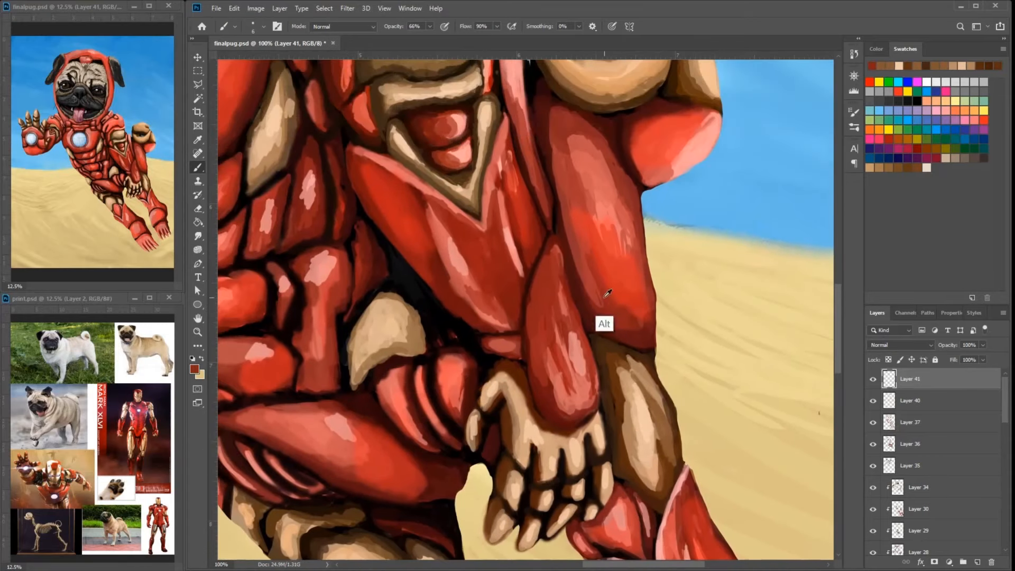
{"action": "mouse_move", "coordinate": [592, 268]}
{"action": "left_mouse_down"}
{"action": "mouse_move", "coordinate": [598, 305]}
{"action": "mouse_move", "coordinate": [659, 322]}
{"action": "left_mouse_up"}
{"action": "left_click_drag", "start_coordinate": [642, 249], "coordinate": [636, 279]}
{"action": "left_click", "coordinate": [636, 276], "text": "alt"}
{"action": "mouse_move", "coordinate": [628, 291]}
{"action": "left_mouse_down"}
{"action": "mouse_move", "coordinate": [621, 263]}
{"action": "mouse_move", "coordinate": [627, 281]}
{"action": "left_mouse_up"}
- Soften the light red highlight in the middle of the red forearm armor with sampled tones
{"action": "left_click", "coordinate": [607, 228], "text": "alt"}
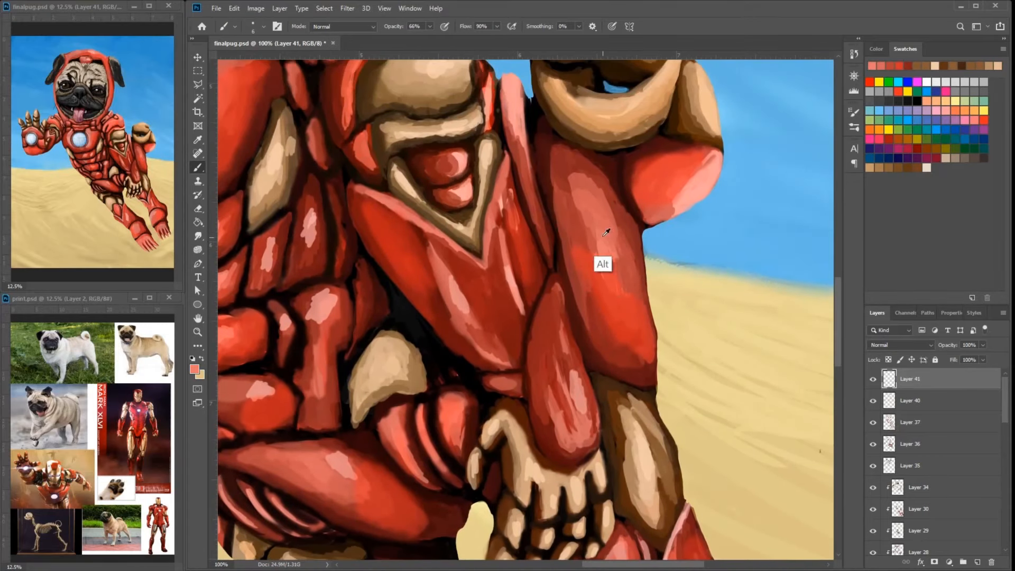
{"action": "left_click_drag", "start_coordinate": [595, 220], "coordinate": [600, 243]}
{"action": "mouse_move", "coordinate": [604, 182]}
{"action": "left_mouse_down"}
{"action": "mouse_move", "coordinate": [602, 238]}
{"action": "mouse_move", "coordinate": [602, 228]}
{"action": "mouse_move", "coordinate": [581, 252]}
{"action": "mouse_move", "coordinate": [642, 237]}
{"action": "mouse_move", "coordinate": [681, 241]}
{"action": "left_mouse_up"}
{"action": "left_click", "coordinate": [598, 218], "text": "alt"}
{"action": "left_click", "coordinate": [651, 244], "text": "alt"}
{"action": "left_click", "coordinate": [655, 239], "text": "alt"}
- Refine the pink highlight and dark upper edge of the rounded red armor below the gold fist
{"action": "mouse_move", "coordinate": [641, 243]}
{"action": "left_mouse_down"}
{"action": "mouse_move", "coordinate": [626, 249]}
{"action": "mouse_move", "coordinate": [743, 251]}
{"action": "mouse_move", "coordinate": [703, 279]}
{"action": "left_mouse_up"}
{"action": "left_click", "coordinate": [627, 241], "text": "alt"}
{"action": "left_click", "coordinate": [649, 256], "text": "alt"}
{"action": "left_click", "coordinate": [674, 244], "text": "alt"}
{"action": "left_click", "coordinate": [749, 257], "text": "alt"}
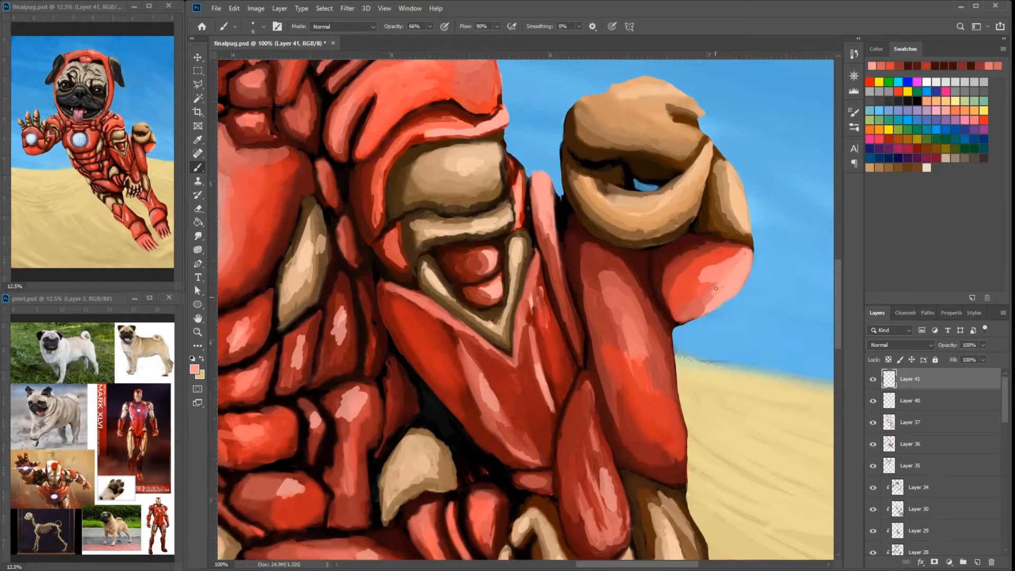
{"action": "left_click", "coordinate": [697, 301], "text": "alt"}
{"action": "left_click", "coordinate": [728, 238], "text": "alt"}
{"action": "left_click_drag", "start_coordinate": [728, 239], "coordinate": [694, 294]}
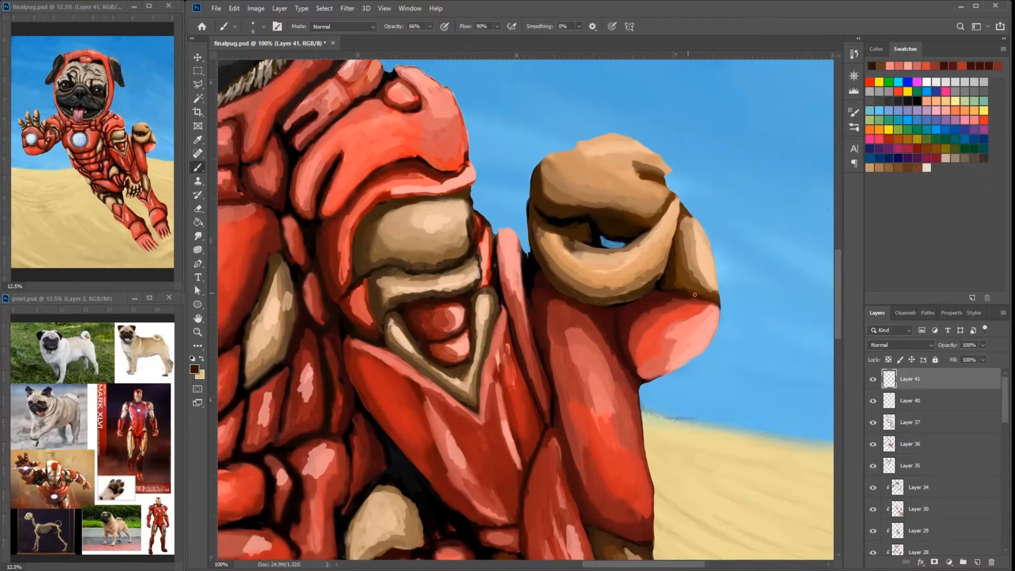
- Refine the gold fist's curled finger and outer edges with sampled light tan and brown tones
{"action": "left_click", "coordinate": [670, 262], "text": "alt"}
{"action": "left_click", "coordinate": [657, 227], "text": "alt"}
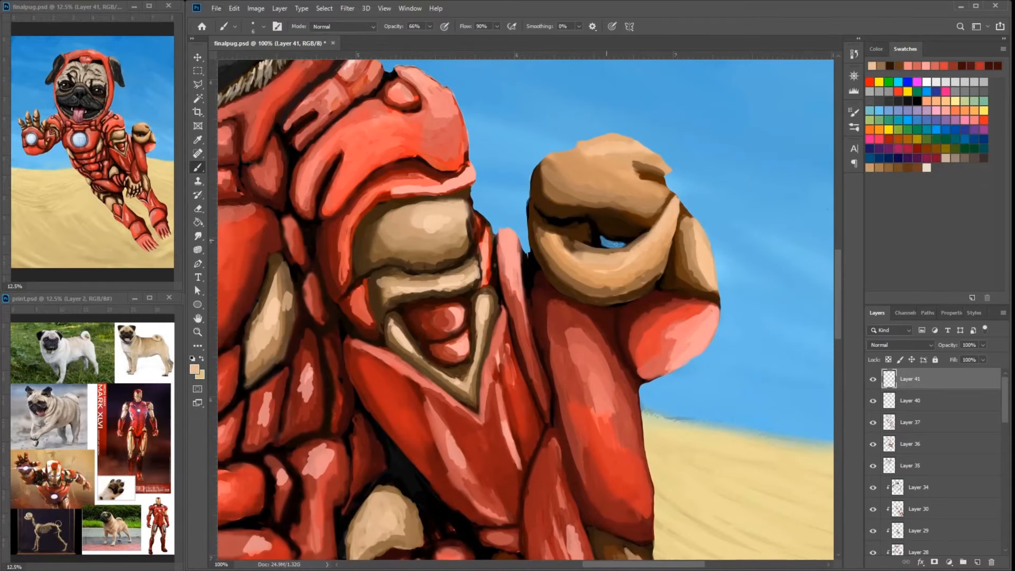
{"action": "left_click", "coordinate": [583, 262], "text": "alt"}
{"action": "left_click", "coordinate": [665, 260], "text": "alt"}
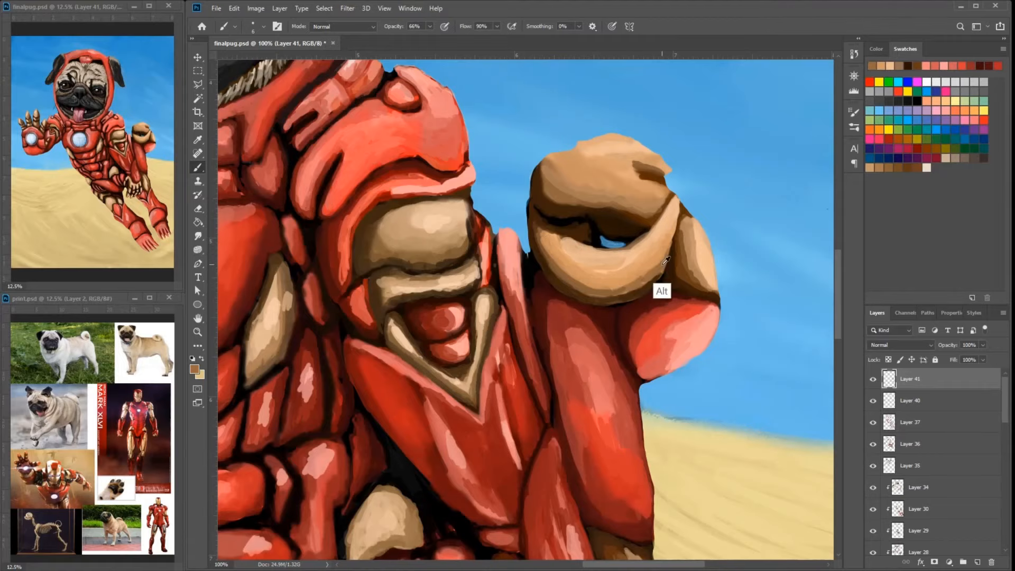
{"action": "left_click", "coordinate": [538, 238], "text": "alt"}
{"action": "left_click", "coordinate": [535, 258], "text": "alt"}
{"action": "left_click_drag", "start_coordinate": [533, 256], "coordinate": [530, 224]}
{"action": "left_click", "coordinate": [531, 259], "text": "alt"}
{"action": "left_click_drag", "start_coordinate": [618, 272], "coordinate": [664, 276]}
{"action": "left_click", "coordinate": [586, 307], "text": "alt"}
{"action": "left_click", "coordinate": [595, 331], "text": "alt"}
- Touch up the red forearm plates and their dark gaps above the lowered paw with sampled reds and black
{"action": "left_click_drag", "start_coordinate": [606, 487], "coordinate": [601, 229]}
{"action": "left_click", "coordinate": [601, 296], "text": "alt"}
{"action": "mouse_move", "coordinate": [594, 286]}
{"action": "left_mouse_down"}
{"action": "mouse_move", "coordinate": [611, 301]}
{"action": "mouse_move", "coordinate": [592, 346]}
{"action": "left_mouse_up"}
{"action": "left_click", "coordinate": [579, 323], "text": "alt"}
{"action": "left_click", "coordinate": [591, 232], "text": "alt"}
{"action": "mouse_move", "coordinate": [592, 234]}
{"action": "left_mouse_down"}
{"action": "mouse_move", "coordinate": [592, 196]}
{"action": "mouse_move", "coordinate": [599, 210]}
{"action": "left_mouse_up"}
{"action": "left_click", "coordinate": [592, 231], "text": "alt"}
{"action": "left_click", "coordinate": [598, 212], "text": "alt"}
{"action": "left_click", "coordinate": [604, 212], "text": "alt"}
{"action": "left_click", "coordinate": [635, 251], "text": "alt"}
{"action": "left_click", "coordinate": [421, 353], "text": "alt"}
{"action": "left_click", "coordinate": [414, 347], "text": "alt"}
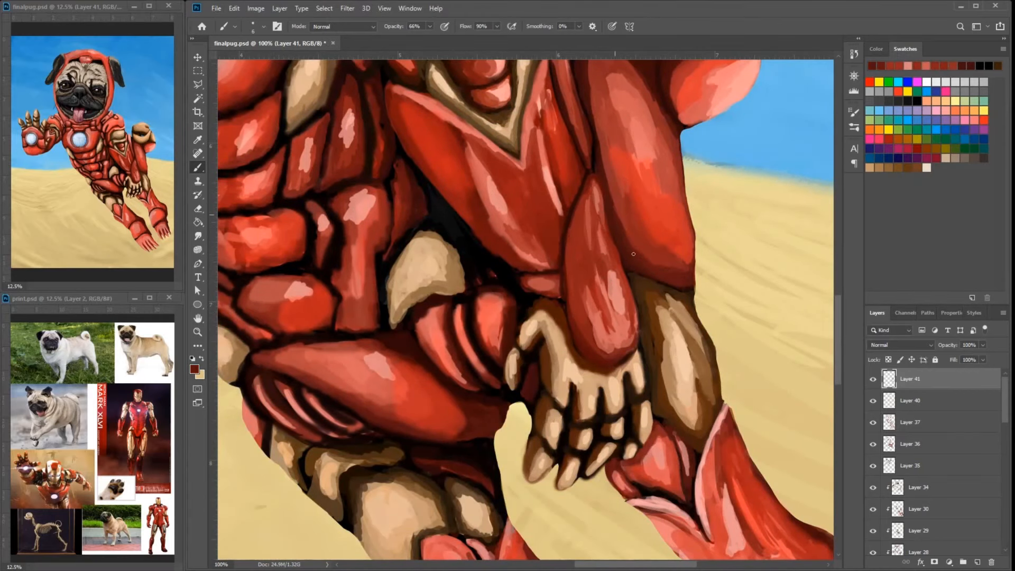
- Retouch the red hip and lower abdomen plates with sampled reds and dark red
{"action": "mouse_move", "coordinate": [416, 365]}
{"action": "left_mouse_down"}
{"action": "mouse_move", "coordinate": [570, 377]}
{"action": "mouse_move", "coordinate": [609, 419]}
{"action": "left_mouse_up"}
{"action": "left_click", "coordinate": [569, 365], "text": "alt"}
{"action": "left_click", "coordinate": [575, 386], "text": "alt"}
{"action": "left_click", "coordinate": [560, 393], "text": "alt"}
{"action": "left_click", "coordinate": [540, 427], "text": "alt"}
{"action": "mouse_move", "coordinate": [533, 363]}
{"action": "left_mouse_down"}
{"action": "mouse_move", "coordinate": [553, 394]}
{"action": "mouse_move", "coordinate": [545, 372]}
{"action": "left_mouse_up"}
{"action": "mouse_move", "coordinate": [492, 310]}
{"action": "left_mouse_down"}
{"action": "mouse_move", "coordinate": [552, 275]}
{"action": "mouse_move", "coordinate": [510, 299]}
{"action": "left_mouse_up"}
{"action": "left_click_drag", "start_coordinate": [480, 222], "coordinate": [540, 241]}
{"action": "left_click", "coordinate": [508, 261], "text": "alt"}
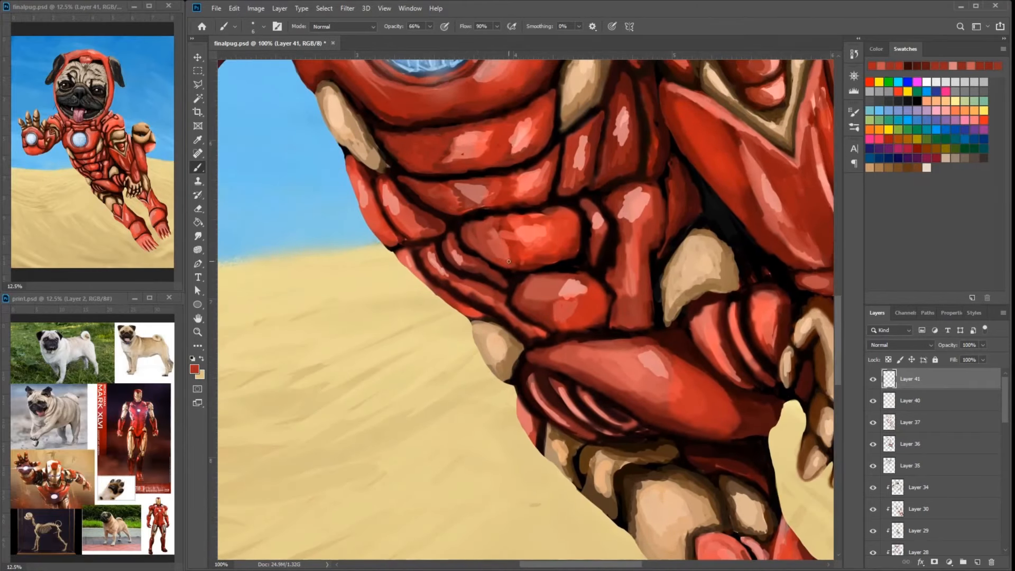
- Blend sampled reds over the abdomen plates below the chest reactor
{"action": "left_click", "coordinate": [513, 155], "text": "alt"}
{"action": "left_click_drag", "start_coordinate": [473, 312], "coordinate": [566, 318]}
{"action": "left_click_drag", "start_coordinate": [556, 260], "coordinate": [597, 297]}
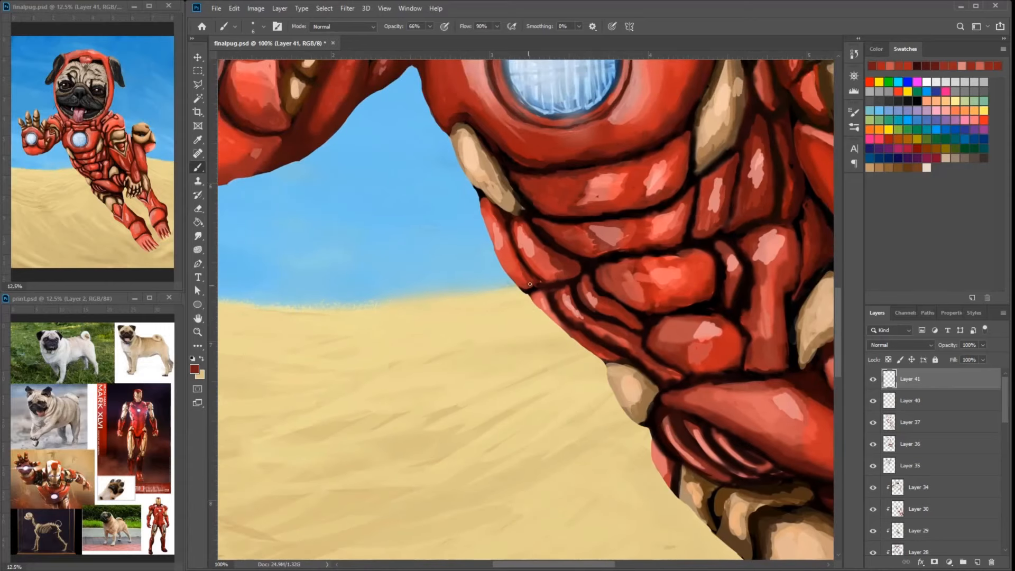
{"action": "left_click_drag", "start_coordinate": [683, 221], "coordinate": [620, 230]}
{"action": "mouse_move", "coordinate": [623, 216]}
{"action": "left_mouse_down"}
{"action": "mouse_move", "coordinate": [616, 244]}
{"action": "mouse_move", "coordinate": [639, 216]}
{"action": "left_mouse_up"}
{"action": "mouse_move", "coordinate": [654, 209]}
{"action": "left_mouse_down"}
{"action": "mouse_move", "coordinate": [652, 227]}
{"action": "mouse_move", "coordinate": [633, 214]}
{"action": "left_mouse_up"}
{"action": "left_click", "coordinate": [688, 213], "text": "alt"}
- Brush a light red highlight onto the lower palm armor beneath the repulsor
{"action": "left_click_drag", "start_coordinate": [465, 179], "coordinate": [546, 217]}
{"action": "left_click_drag", "start_coordinate": [343, 158], "coordinate": [496, 297]}
{"action": "left_click", "coordinate": [436, 264], "text": "alt"}
{"action": "left_click_drag", "start_coordinate": [372, 315], "coordinate": [341, 319]}
{"action": "left_click_drag", "start_coordinate": [374, 324], "coordinate": [340, 321]}
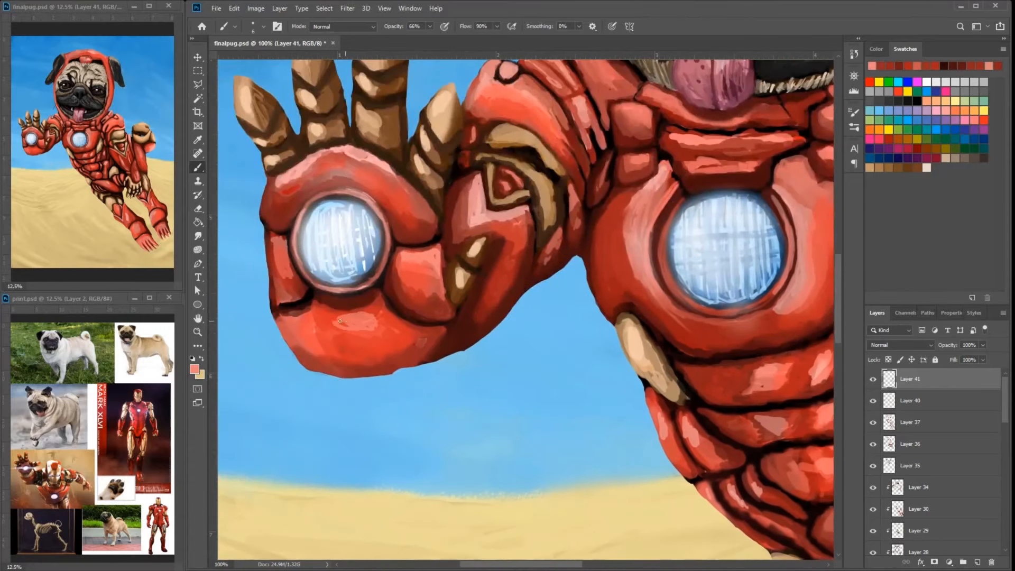
- Retouch the palm's small side plate in red and sharpen the dark seam beside the repulsor
{"action": "left_click_drag", "start_coordinate": [287, 276], "coordinate": [281, 258]}
{"action": "left_click", "coordinate": [294, 288], "text": "alt"}
{"action": "mouse_move", "coordinate": [301, 294]}
{"action": "left_mouse_down"}
{"action": "mouse_move", "coordinate": [273, 319]}
{"action": "mouse_move", "coordinate": [305, 295]}
{"action": "left_mouse_up"}
{"action": "left_click", "coordinate": [280, 312], "text": "alt"}
{"action": "left_click", "coordinate": [311, 293], "text": "alt"}
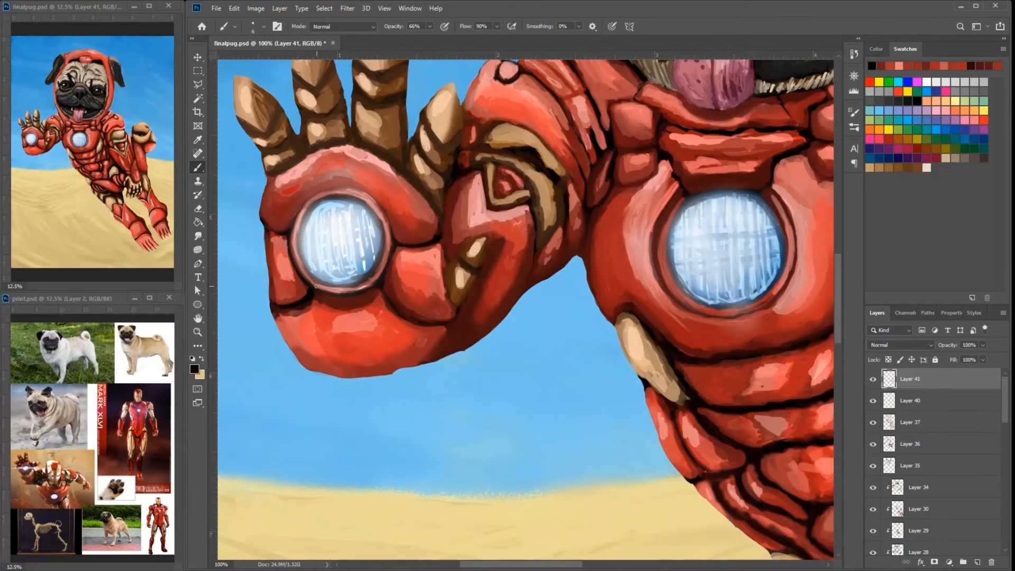
{"action": "left_click_drag", "start_coordinate": [383, 299], "coordinate": [383, 292]}
- Blend the red tones on the palm's upper plate above the repulsor
{"action": "left_click_drag", "start_coordinate": [474, 240], "coordinate": [495, 288]}
{"action": "left_click", "coordinate": [343, 219], "text": "alt"}
{"action": "left_click", "coordinate": [332, 230], "text": "alt"}
{"action": "mouse_move", "coordinate": [343, 217]}
{"action": "left_mouse_down"}
{"action": "mouse_move", "coordinate": [320, 235]}
{"action": "mouse_move", "coordinate": [337, 228]}
{"action": "left_mouse_up"}
{"action": "left_click", "coordinate": [393, 227], "text": "alt"}
{"action": "left_click_drag", "start_coordinate": [419, 236], "coordinate": [405, 263]}
- Smooth the pug's tongue with sampled pinks, covering the dark spots and deepening the shaded upper part
{"action": "mouse_move", "coordinate": [719, 96]}
{"action": "left_mouse_down"}
{"action": "mouse_move", "coordinate": [709, 175]}
{"action": "mouse_move", "coordinate": [614, 218]}
{"action": "mouse_move", "coordinate": [611, 229]}
{"action": "mouse_move", "coordinate": [647, 238]}
{"action": "mouse_move", "coordinate": [646, 269]}
{"action": "mouse_move", "coordinate": [640, 254]}
{"action": "left_mouse_up"}
{"action": "left_click", "coordinate": [616, 210], "text": "alt"}
{"action": "left_click", "coordinate": [612, 217], "text": "alt"}
{"action": "left_click", "coordinate": [658, 256], "text": "alt"}
{"action": "left_click", "coordinate": [602, 265], "text": "alt"}
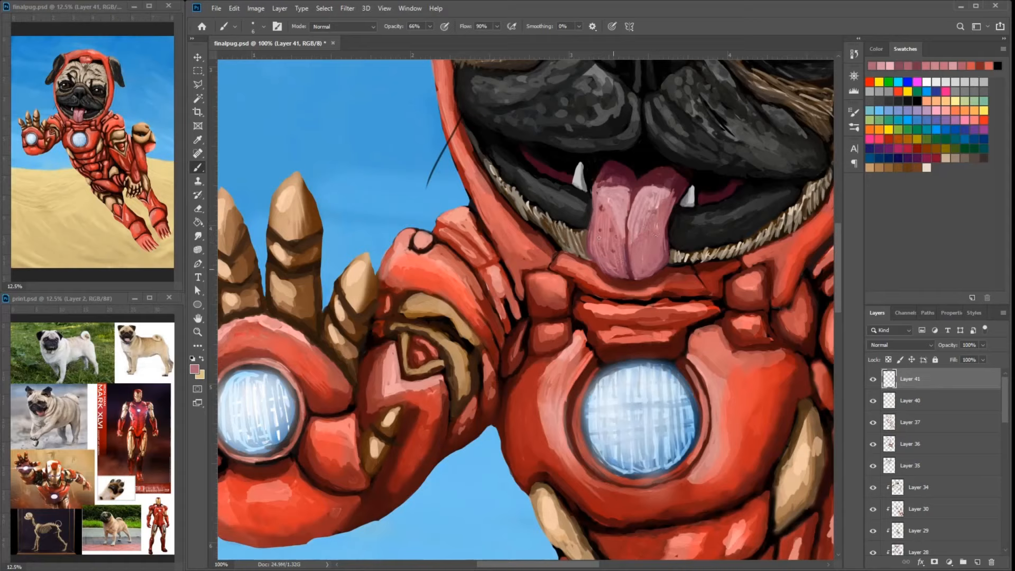
{"action": "left_click", "coordinate": [634, 270], "text": "alt"}
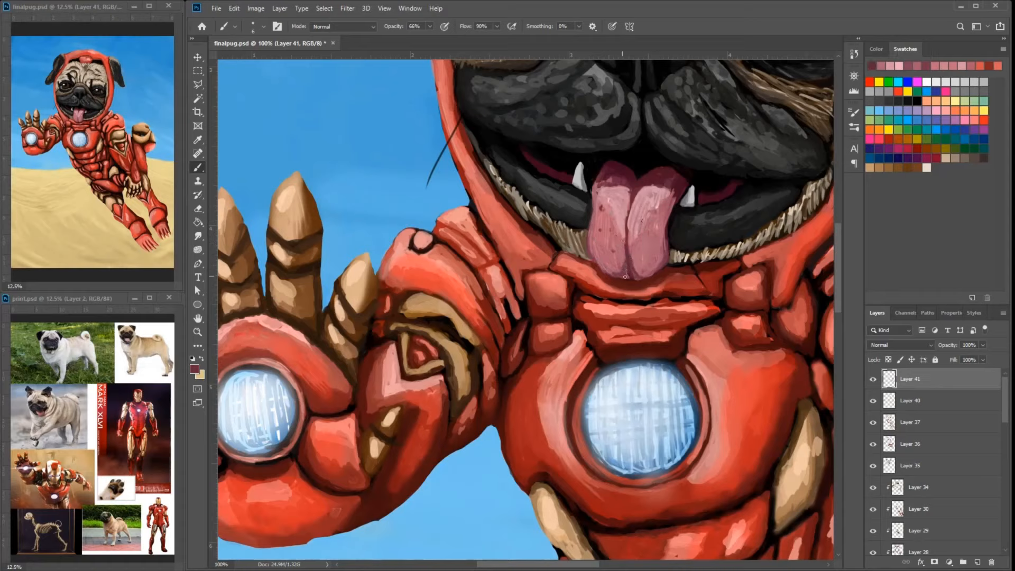
{"action": "mouse_move", "coordinate": [625, 277]}
{"action": "left_mouse_down"}
{"action": "mouse_move", "coordinate": [609, 271]}
{"action": "mouse_move", "coordinate": [636, 271]}
{"action": "left_mouse_up"}
{"action": "left_click", "coordinate": [600, 200], "text": "alt"}
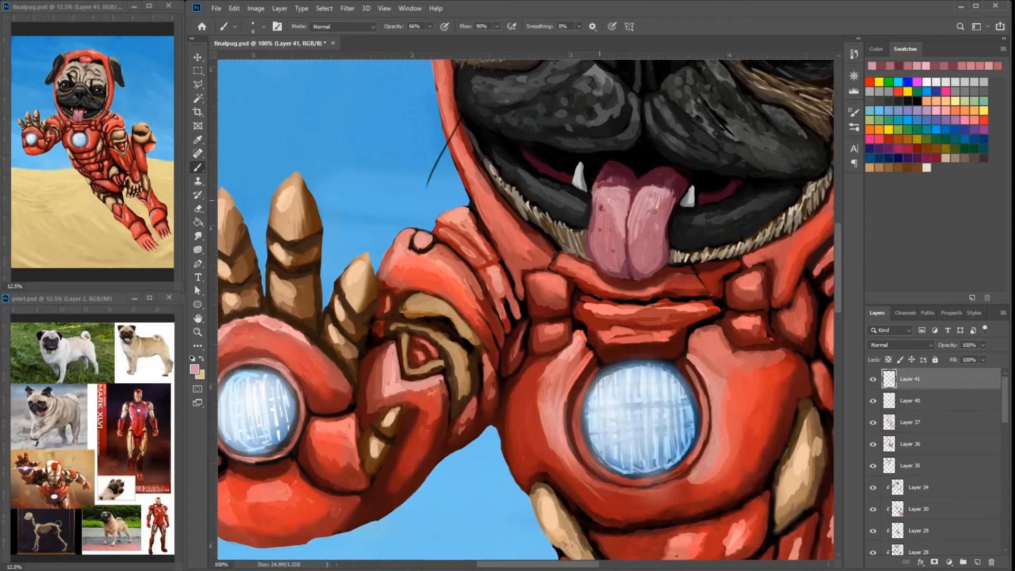
{"action": "left_click", "coordinate": [610, 197], "text": "alt"}
{"action": "mouse_move", "coordinate": [603, 205]}
{"action": "left_mouse_down"}
{"action": "mouse_move", "coordinate": [608, 215]}
{"action": "mouse_move", "coordinate": [648, 210]}
{"action": "mouse_move", "coordinate": [663, 190]}
{"action": "left_mouse_up"}
{"action": "left_click", "coordinate": [694, 166], "text": "alt"}
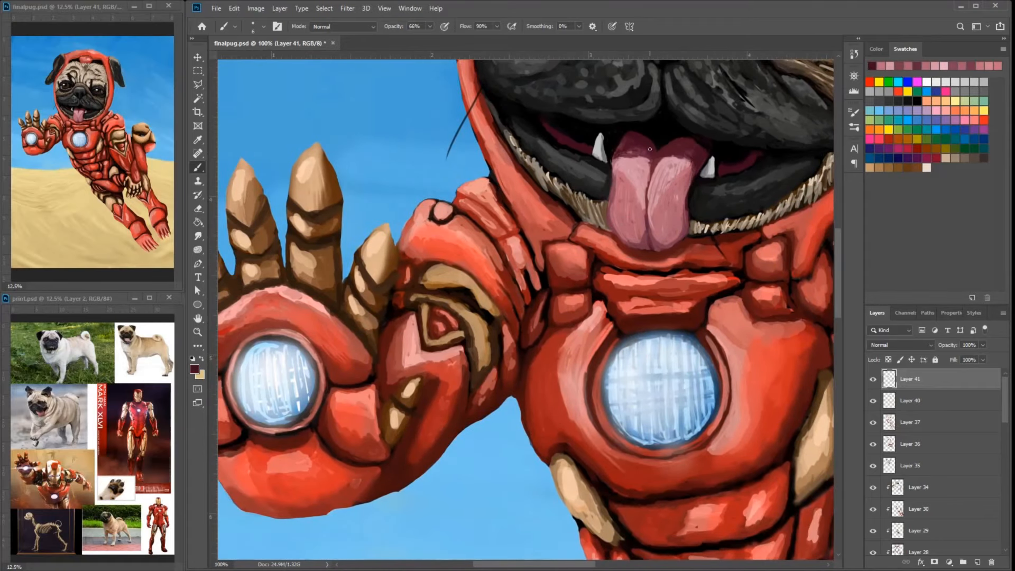
- Smooth the pug's black lower lip on both sides of the tongue with sampled dark grays
{"action": "left_click", "coordinate": [531, 187], "text": "alt"}
{"action": "left_click", "coordinate": [591, 220], "text": "alt"}
{"action": "left_click_drag", "start_coordinate": [570, 217], "coordinate": [524, 178]}
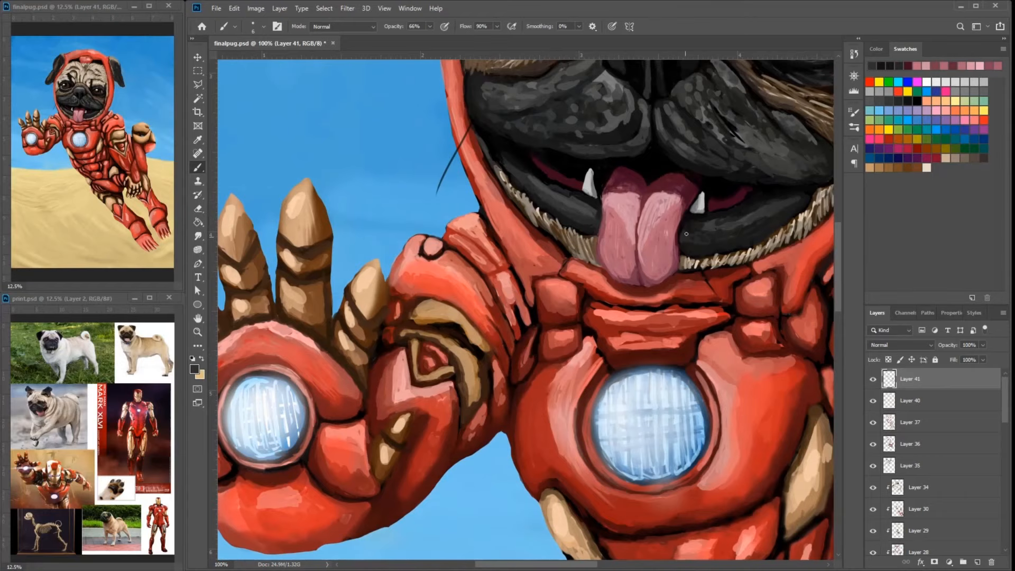
{"action": "left_click_drag", "start_coordinate": [688, 225], "coordinate": [714, 225]}
{"action": "left_click_drag", "start_coordinate": [729, 229], "coordinate": [657, 259]}
{"action": "left_click", "coordinate": [680, 187], "text": "alt"}
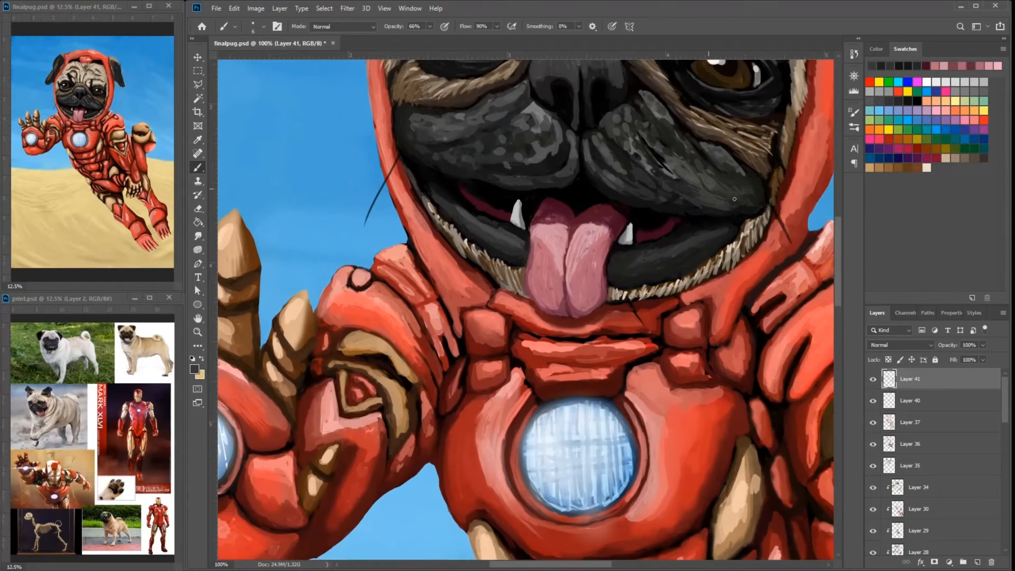
- Blend dark gray and black over the pug's muzzle beside the nose and at the mouth's corner
{"action": "left_click", "coordinate": [701, 206], "text": "alt"}
{"action": "left_click_drag", "start_coordinate": [670, 184], "coordinate": [738, 243]}
{"action": "left_click_drag", "start_coordinate": [724, 196], "coordinate": [707, 210]}
{"action": "left_click", "coordinate": [777, 251], "text": "alt"}
{"action": "left_click_drag", "start_coordinate": [788, 256], "coordinate": [772, 270]}
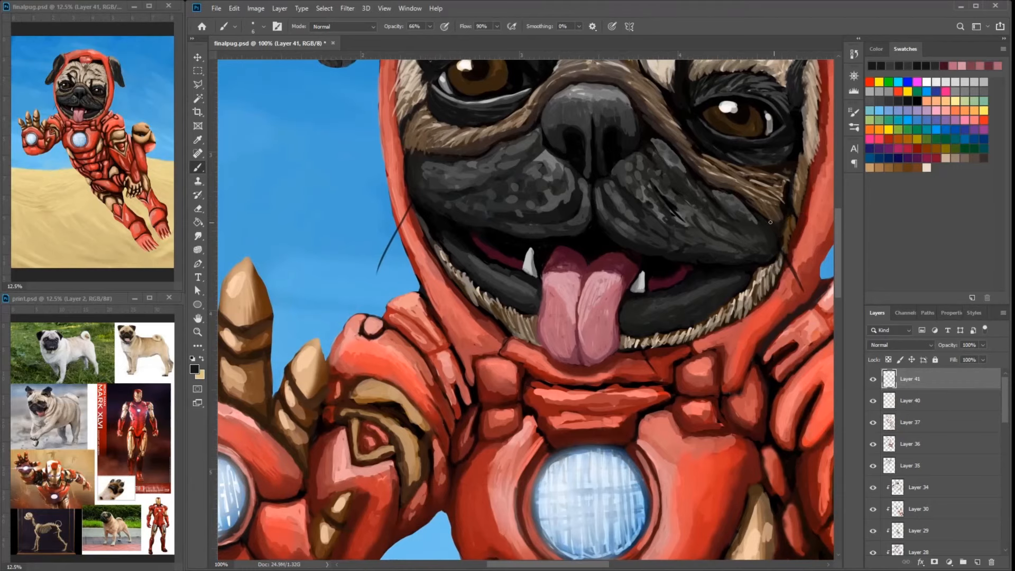
- Touch up the wrinkled fur fold just above the pug's nose with a sampled light gray-beige
{"action": "mouse_move", "coordinate": [805, 114]}
{"action": "left_mouse_down"}
{"action": "mouse_move", "coordinate": [786, 195]}
{"action": "mouse_move", "coordinate": [830, 312]}
{"action": "left_mouse_up"}
{"action": "left_click", "coordinate": [637, 232], "text": "alt"}
{"action": "mouse_move", "coordinate": [627, 257]}
{"action": "left_mouse_down"}
{"action": "mouse_move", "coordinate": [592, 275]}
{"action": "mouse_move", "coordinate": [667, 274]}
{"action": "left_mouse_up"}
{"action": "left_click", "coordinate": [651, 267], "text": "alt"}
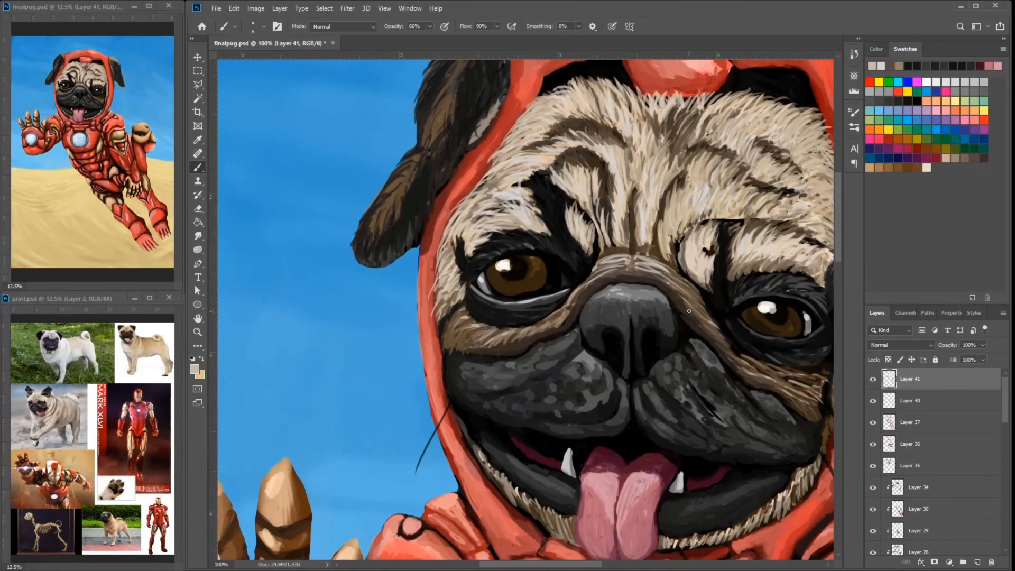
- Blend sampled dark browns into the irises of both of the pug's eyes
{"action": "left_click", "coordinate": [555, 291], "text": "alt"}
{"action": "left_click", "coordinate": [535, 279], "text": "alt"}
{"action": "left_click", "coordinate": [529, 283], "text": "alt"}
{"action": "left_click", "coordinate": [531, 281], "text": "alt"}
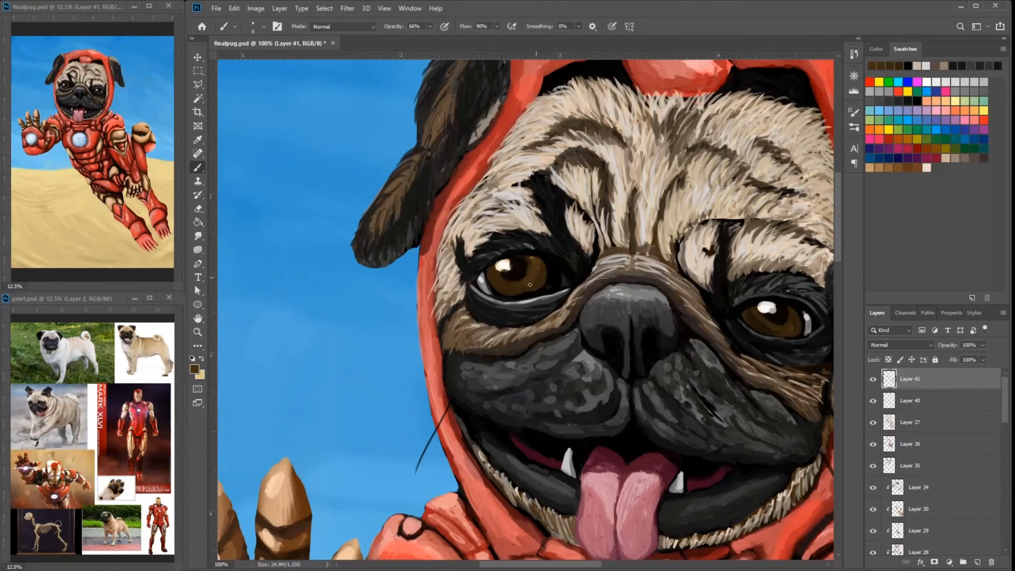
{"action": "left_click", "coordinate": [781, 328]}
{"action": "left_click_drag", "start_coordinate": [795, 332], "coordinate": [735, 307]}
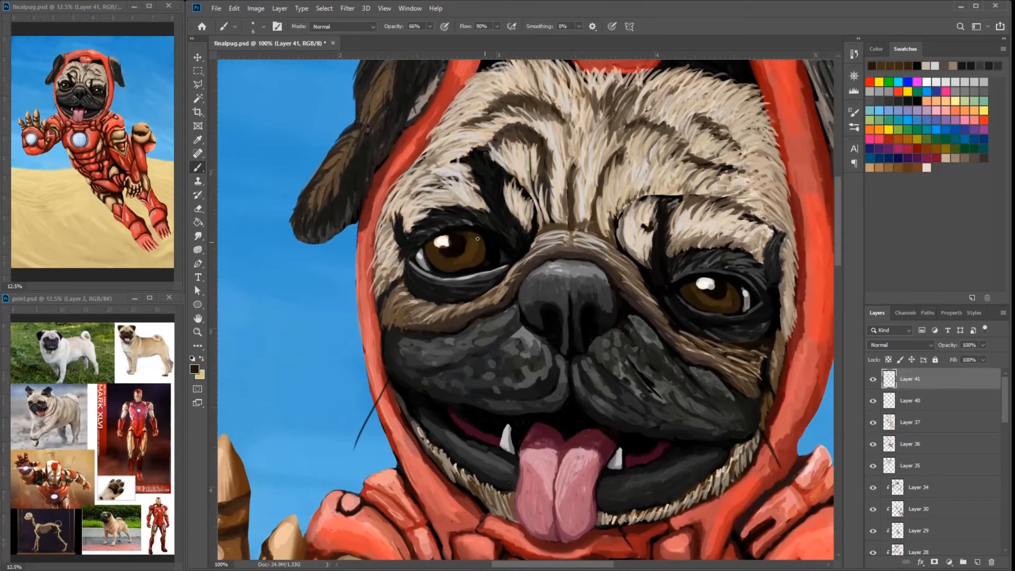
{"action": "left_click_drag", "start_coordinate": [478, 262], "coordinate": [391, 242]}
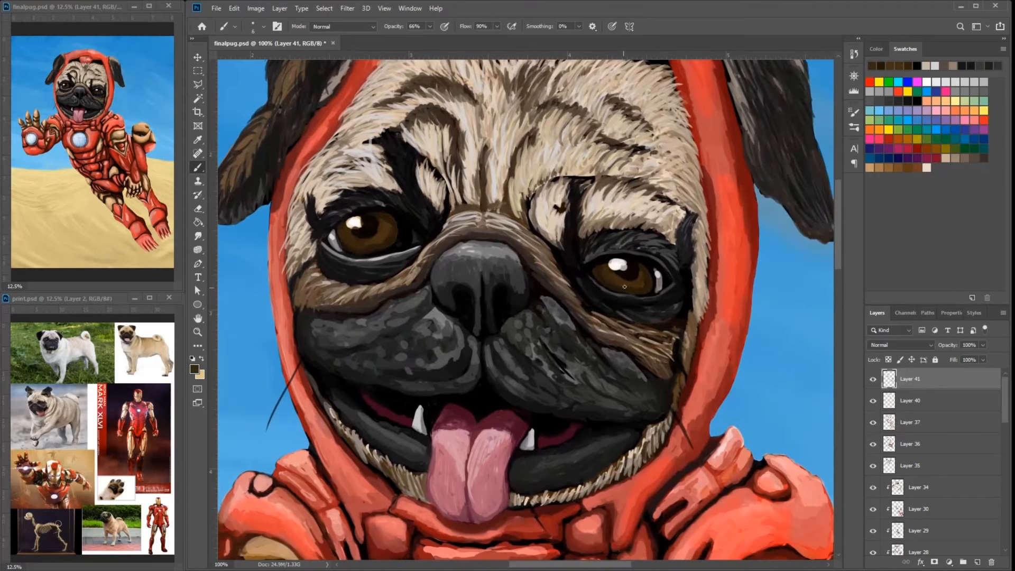
- Retouch the dark fur around the outer corner and lower lid of the pug's left eye with dark brown and black
{"action": "left_click", "coordinate": [691, 282], "text": "alt"}
{"action": "left_click_drag", "start_coordinate": [691, 282], "coordinate": [740, 319]}
{"action": "left_click", "coordinate": [690, 286], "text": "alt"}
{"action": "left_click_drag", "start_coordinate": [684, 345], "coordinate": [664, 343]}
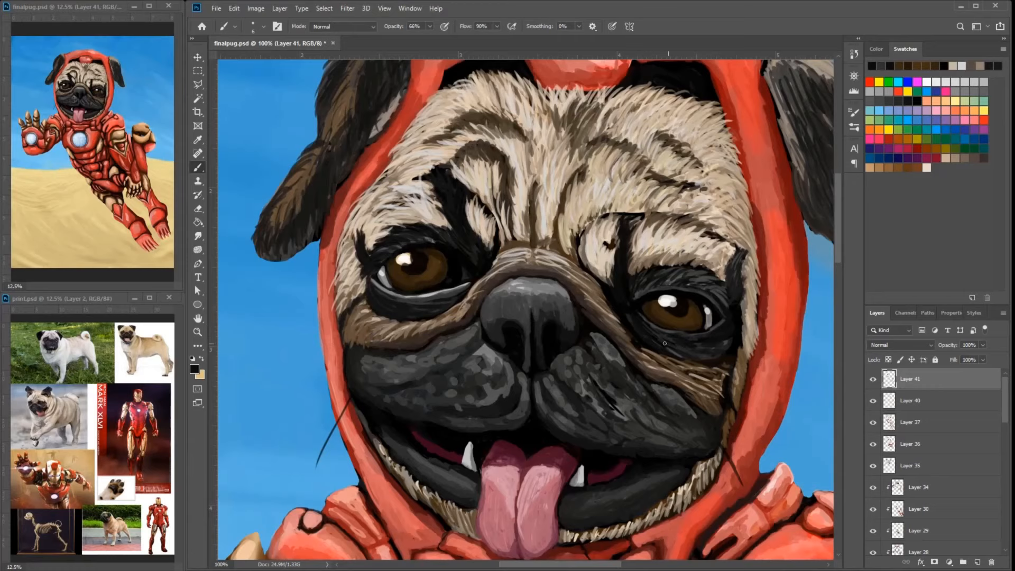
{"action": "left_click", "coordinate": [748, 288], "text": "alt"}
- Repaint the forehead plate of the red hood with sampled reds, covering most of its rough pink highlights
{"action": "left_click_drag", "start_coordinate": [337, 167], "coordinate": [458, 259]}
{"action": "left_click", "coordinate": [458, 259], "text": "alt"}
{"action": "left_click_drag", "start_coordinate": [422, 331], "coordinate": [264, 309]}
{"action": "left_click", "coordinate": [581, 123], "text": "alt"}
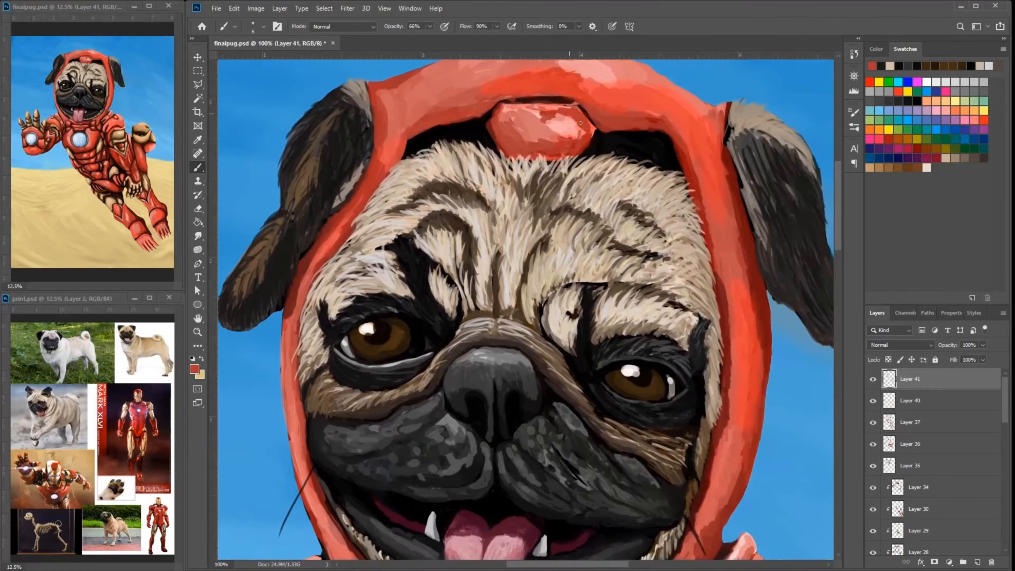
{"action": "left_click", "coordinate": [542, 144], "text": "alt"}
{"action": "mouse_move", "coordinate": [543, 124]}
{"action": "left_mouse_down"}
{"action": "mouse_move", "coordinate": [550, 152]}
{"action": "mouse_move", "coordinate": [558, 138]}
{"action": "mouse_move", "coordinate": [504, 115]}
{"action": "mouse_move", "coordinate": [507, 204]}
{"action": "mouse_move", "coordinate": [492, 200]}
{"action": "left_mouse_up"}
{"action": "left_click", "coordinate": [550, 148], "text": "alt"}
{"action": "left_click", "coordinate": [567, 73], "text": "alt"}
{"action": "left_click", "coordinate": [445, 102], "text": "alt"}
{"action": "left_click", "coordinate": [524, 101], "text": "alt"}
{"action": "left_click", "coordinate": [543, 130], "text": "alt"}
{"action": "left_click", "coordinate": [685, 207], "text": "alt"}
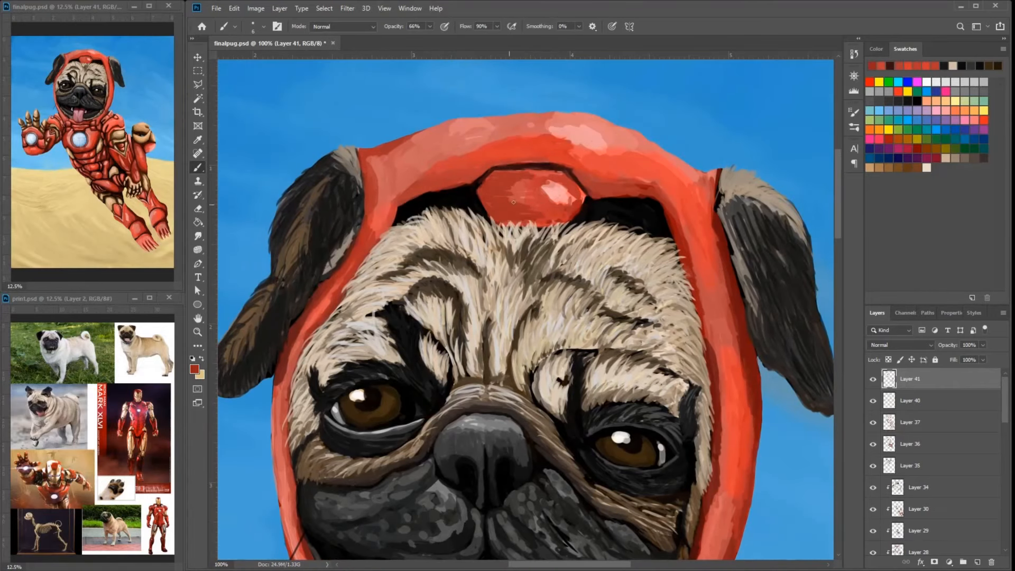
- Blend the remaining bright highlight on the hood's forehead plate into the surrounding red
{"action": "left_click", "coordinate": [555, 189], "text": "alt"}
{"action": "left_click_drag", "start_coordinate": [553, 183], "coordinate": [571, 199]}
{"action": "left_click", "coordinate": [537, 178], "text": "alt"}
{"action": "left_click_drag", "start_coordinate": [534, 176], "coordinate": [518, 189]}
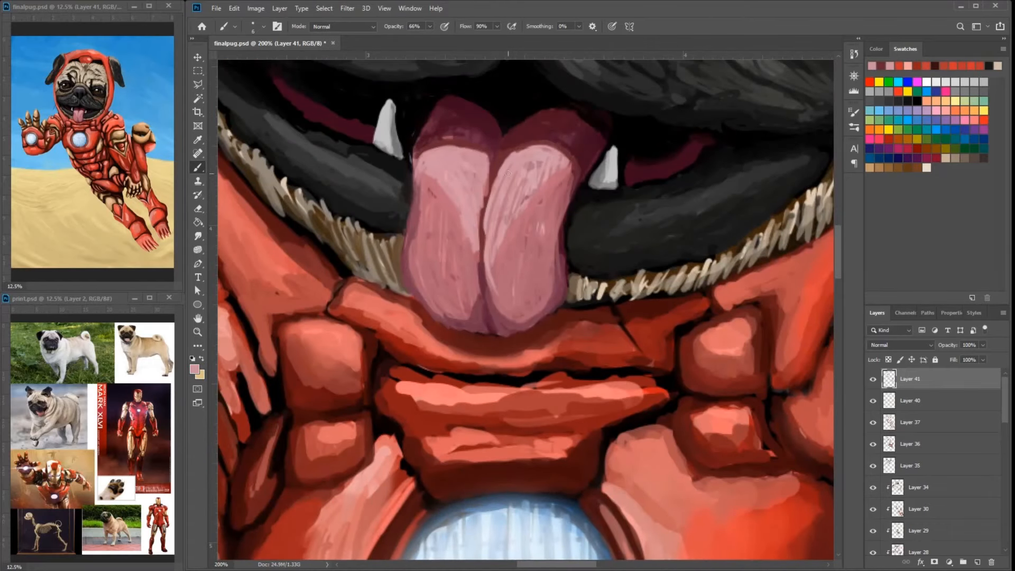
- Blend sampled pinks across the upper part of the tongue where it meets the dark shaded area
{"action": "left_click", "coordinate": [536, 130], "text": "alt"}
{"action": "left_click_drag", "start_coordinate": [443, 145], "coordinate": [486, 145]}
{"action": "key", "text": "ctrl+minus"}
{"action": "key", "text": "ctrl+minus"}
{"action": "key", "text": "ctrl+minus"}
{"action": "key", "text": "ctrl+minus"}
{"action": "key", "text": "ctrl+plus"}
{"action": "key", "text": "ctrl+plus"}
{"action": "left_click_drag", "start_coordinate": [620, 238], "coordinate": [655, 347]}
{"action": "left_click", "coordinate": [663, 339], "text": "alt"}
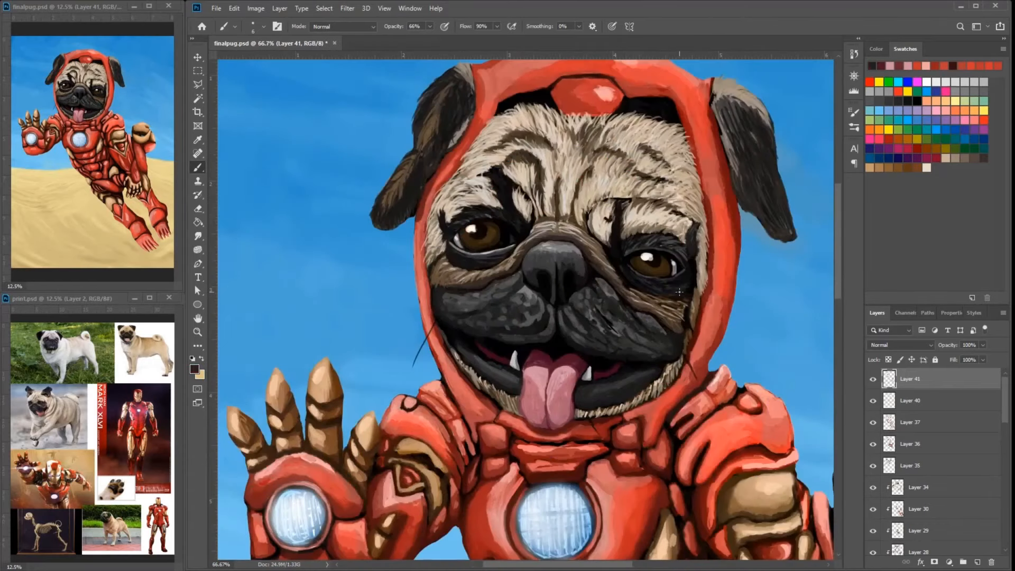
- Darken the outer edge of the muzzle below the pug's left eye with sampled black and dark gray
{"action": "key", "text": "ctrl+plus"}
{"action": "left_click", "coordinate": [745, 361], "text": "alt"}
{"action": "left_click", "coordinate": [740, 355], "text": "alt"}
{"action": "left_click_drag", "start_coordinate": [732, 350], "coordinate": [764, 362]}
{"action": "left_click", "coordinate": [756, 365], "text": "alt"}
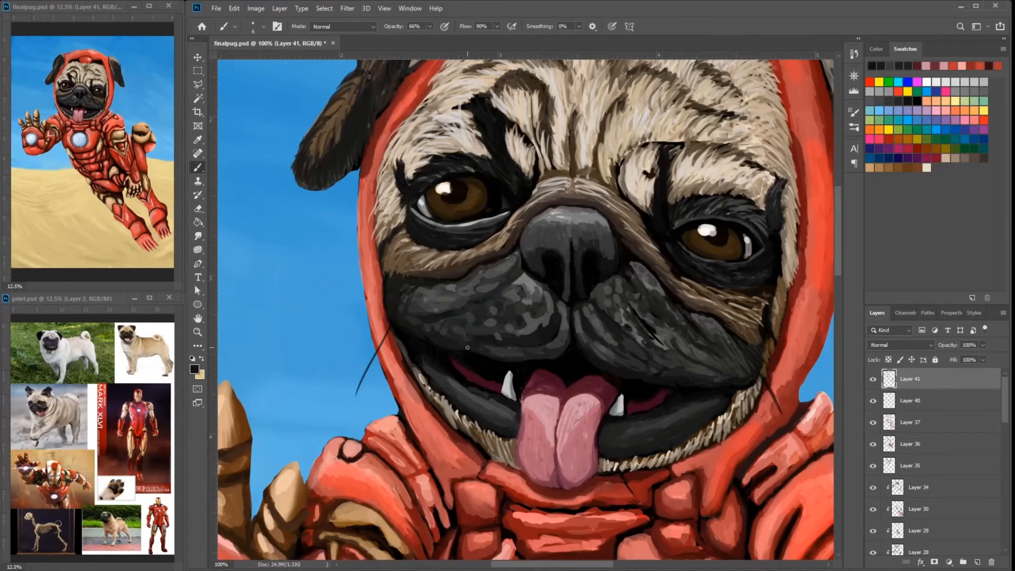
- Blend dark grays over the outer cheek and lower edge of the muzzle below the pug's right eye
{"action": "left_click", "coordinate": [423, 299], "text": "alt"}
{"action": "mouse_move", "coordinate": [394, 286]}
{"action": "left_mouse_down"}
{"action": "mouse_move", "coordinate": [415, 312]}
{"action": "mouse_move", "coordinate": [399, 306]}
{"action": "mouse_move", "coordinate": [428, 301]}
{"action": "left_mouse_up"}
{"action": "left_click", "coordinate": [415, 296], "text": "alt"}
{"action": "left_click_drag", "start_coordinate": [434, 314], "coordinate": [491, 309]}
{"action": "left_click", "coordinate": [537, 337], "text": "alt"}
{"action": "left_click", "coordinate": [501, 294], "text": "alt"}
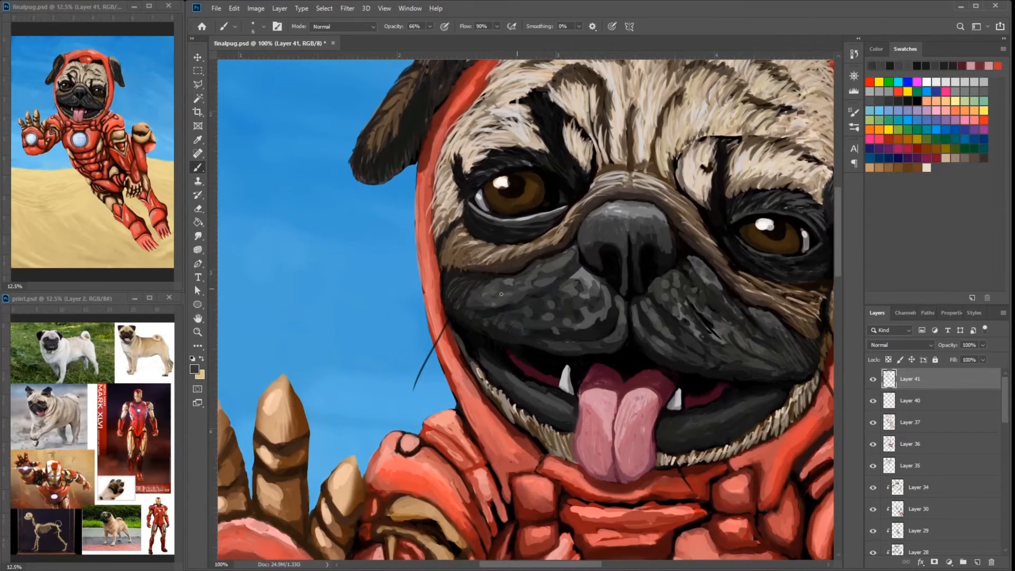
- Soften the light streaks on the muzzle pad below the pug's left eye with sampled dark grays
{"action": "left_click", "coordinate": [667, 302], "text": "alt"}
{"action": "mouse_move", "coordinate": [671, 308]}
{"action": "left_mouse_down"}
{"action": "mouse_move", "coordinate": [696, 330]}
{"action": "mouse_move", "coordinate": [714, 315]}
{"action": "mouse_move", "coordinate": [729, 333]}
{"action": "mouse_move", "coordinate": [704, 309]}
{"action": "left_mouse_up"}
{"action": "left_click", "coordinate": [699, 299], "text": "alt"}
{"action": "left_click", "coordinate": [692, 290], "text": "alt"}
{"action": "left_click", "coordinate": [711, 312], "text": "alt"}
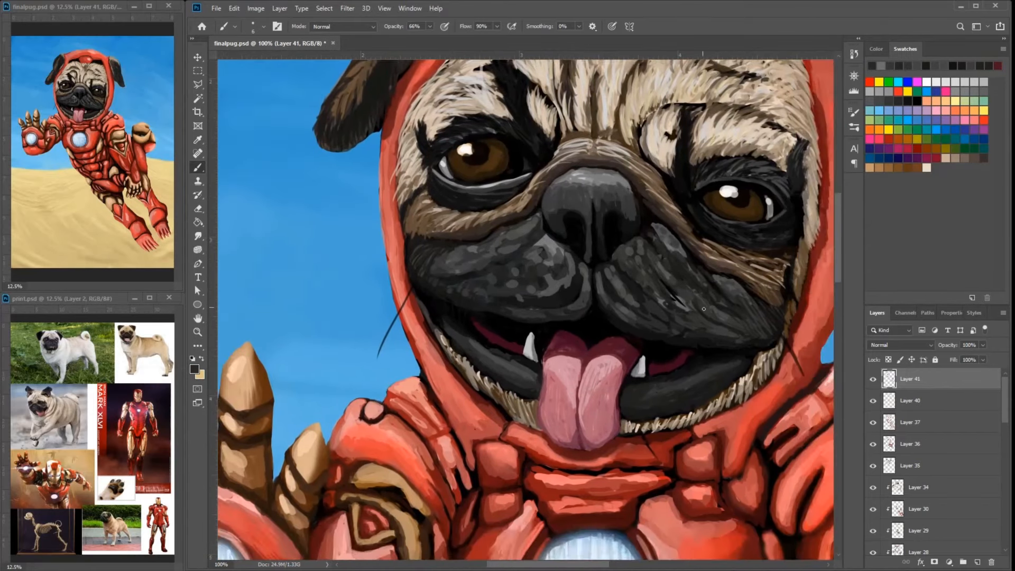
{"action": "left_click", "coordinate": [699, 290], "text": "alt"}
{"action": "mouse_move", "coordinate": [677, 258]}
{"action": "left_mouse_down"}
{"action": "mouse_move", "coordinate": [703, 282]}
{"action": "mouse_move", "coordinate": [689, 275]}
{"action": "left_mouse_up"}
- Cover the light gray spots on the muzzle pad below the pug's right eye with sampled dark grays
{"action": "left_click", "coordinate": [512, 268], "text": "alt"}
{"action": "left_click_drag", "start_coordinate": [507, 286], "coordinate": [522, 274]}
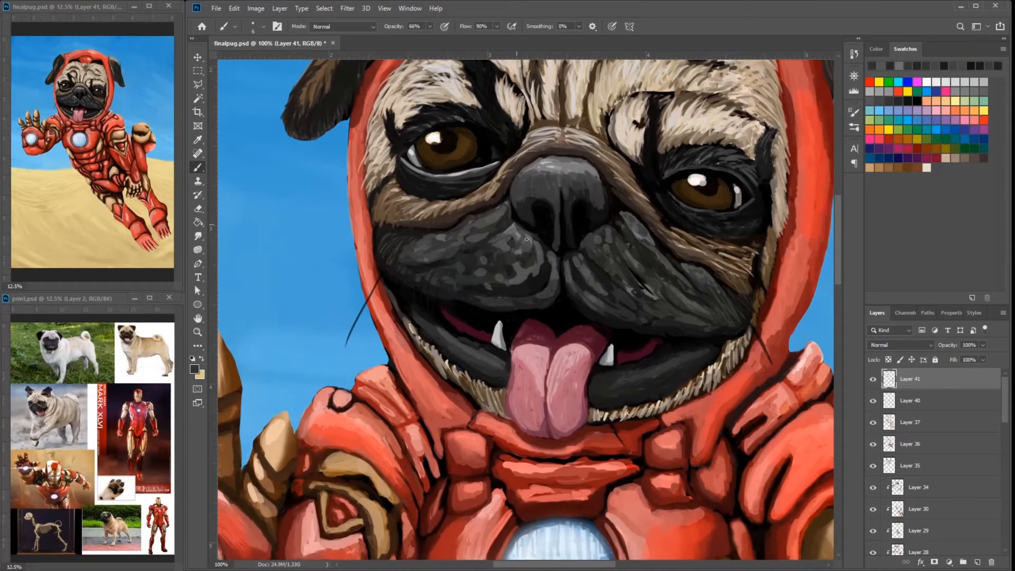
{"action": "left_click", "coordinate": [546, 257], "text": "alt"}
{"action": "left_click", "coordinate": [530, 238], "text": "alt"}
{"action": "left_click_drag", "start_coordinate": [488, 257], "coordinate": [472, 254]}
{"action": "left_click_drag", "start_coordinate": [648, 226], "coordinate": [745, 217]}
{"action": "left_click", "coordinate": [577, 267], "text": "alt"}
{"action": "left_click_drag", "start_coordinate": [601, 275], "coordinate": [634, 270]}
{"action": "left_click", "coordinate": [656, 297], "text": "alt"}
{"action": "left_click", "coordinate": [622, 265], "text": "alt"}
{"action": "left_click", "coordinate": [635, 252], "text": "alt"}
{"action": "left_click_drag", "start_coordinate": [663, 256], "coordinate": [599, 252]}
- Smooth the top and side edges of the pug's nose with sampled dark grays
{"action": "left_click", "coordinate": [618, 161], "text": "alt"}
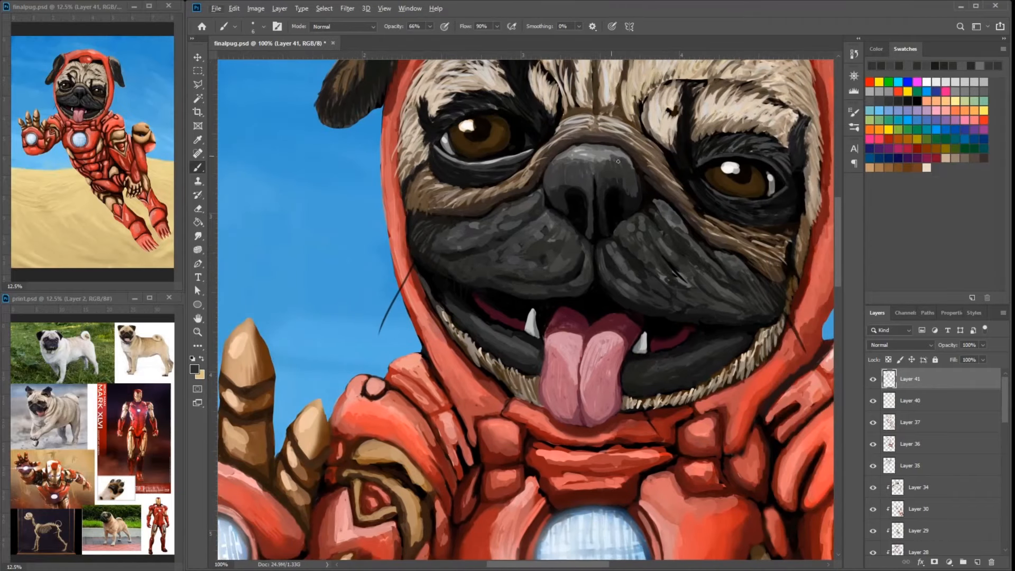
{"action": "left_click", "coordinate": [559, 159], "text": "alt"}
{"action": "left_click", "coordinate": [602, 185], "text": "alt"}
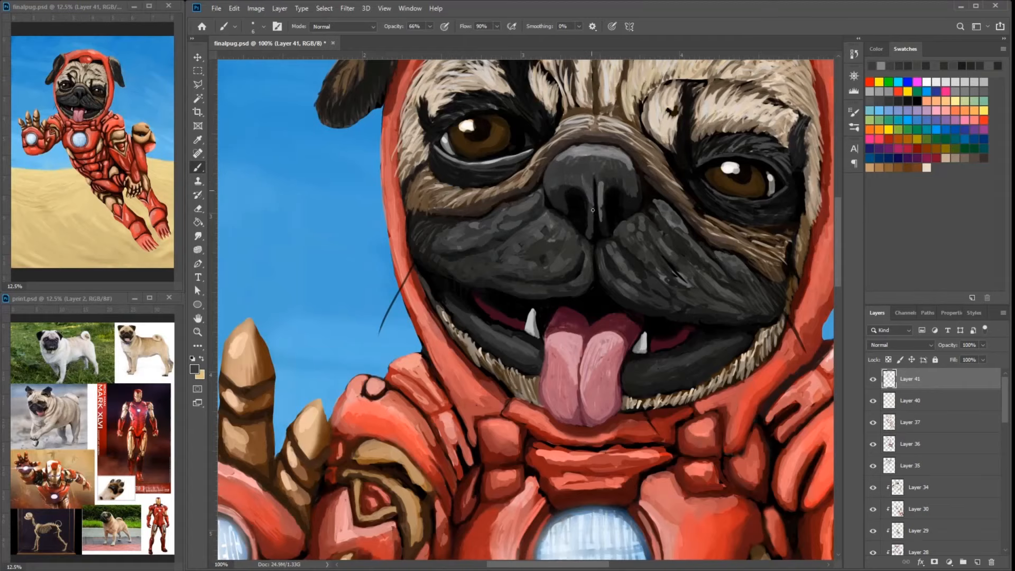
{"action": "left_click", "coordinate": [624, 183], "text": "alt"}
{"action": "left_click", "coordinate": [630, 204], "text": "alt"}
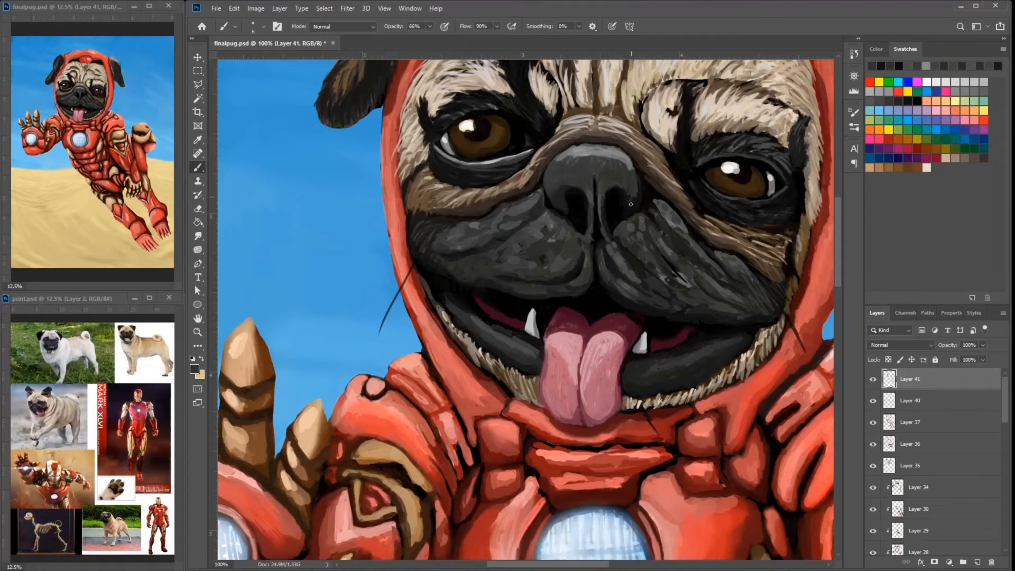
{"action": "left_click_drag", "start_coordinate": [654, 221], "coordinate": [729, 327]}
{"action": "left_click", "coordinate": [680, 264], "text": "alt"}
{"action": "left_click", "coordinate": [663, 284], "text": "alt"}
{"action": "left_click_drag", "start_coordinate": [690, 260], "coordinate": [634, 269]}
{"action": "left_click", "coordinate": [663, 280], "text": "alt"}
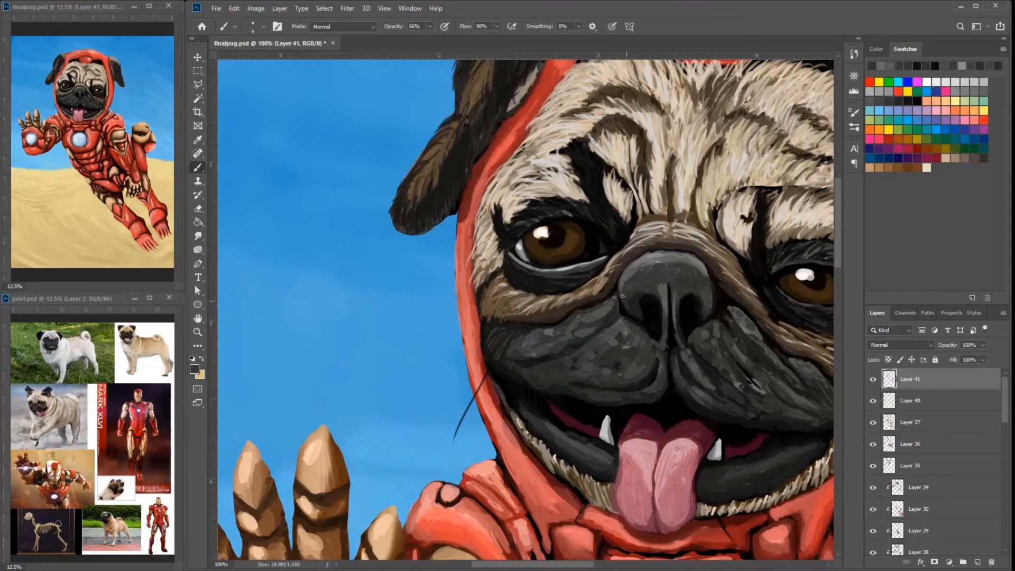
- Blend black and dark gray over the front of the nose and its wing nearest the pug's left eye
{"action": "scroll", "coordinate": [622, 296], "scroll_direction": "down", "scroll_amount": 1}
{"action": "scroll", "coordinate": [625, 296], "scroll_direction": "up", "scroll_amount": 2}
{"action": "left_click", "coordinate": [557, 336], "text": "alt"}
{"action": "left_click_drag", "start_coordinate": [637, 323], "coordinate": [652, 309]}
{"action": "left_click_drag", "start_coordinate": [679, 288], "coordinate": [700, 323]}
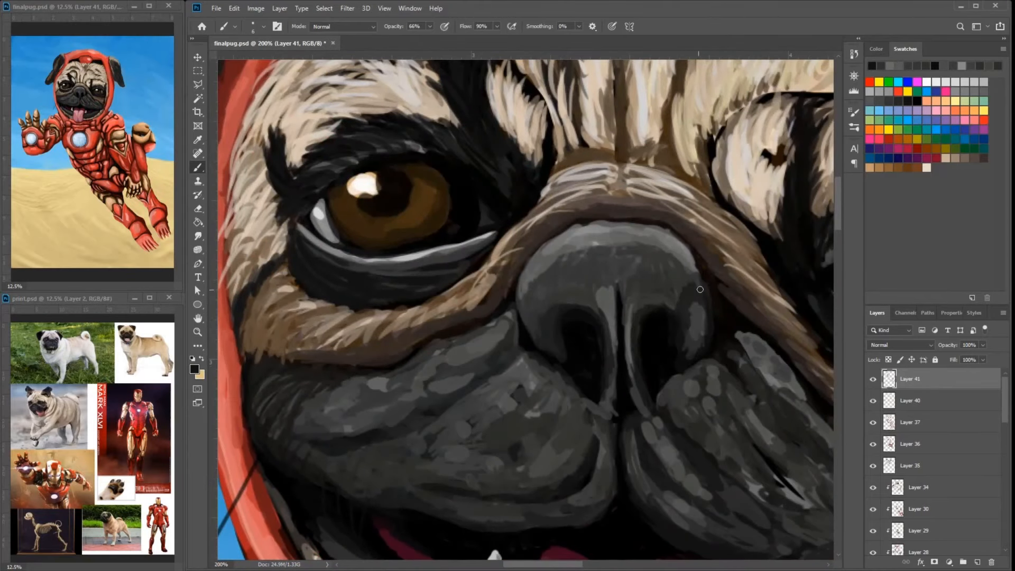
{"action": "left_click_drag", "start_coordinate": [686, 271], "coordinate": [696, 295]}
{"action": "left_click", "coordinate": [687, 328], "text": "alt"}
{"action": "left_click_drag", "start_coordinate": [685, 321], "coordinate": [686, 352]}
{"action": "left_click", "coordinate": [681, 304], "text": "alt"}
{"action": "left_click", "coordinate": [653, 258], "text": "alt"}
{"action": "left_click_drag", "start_coordinate": [628, 267], "coordinate": [663, 281]}
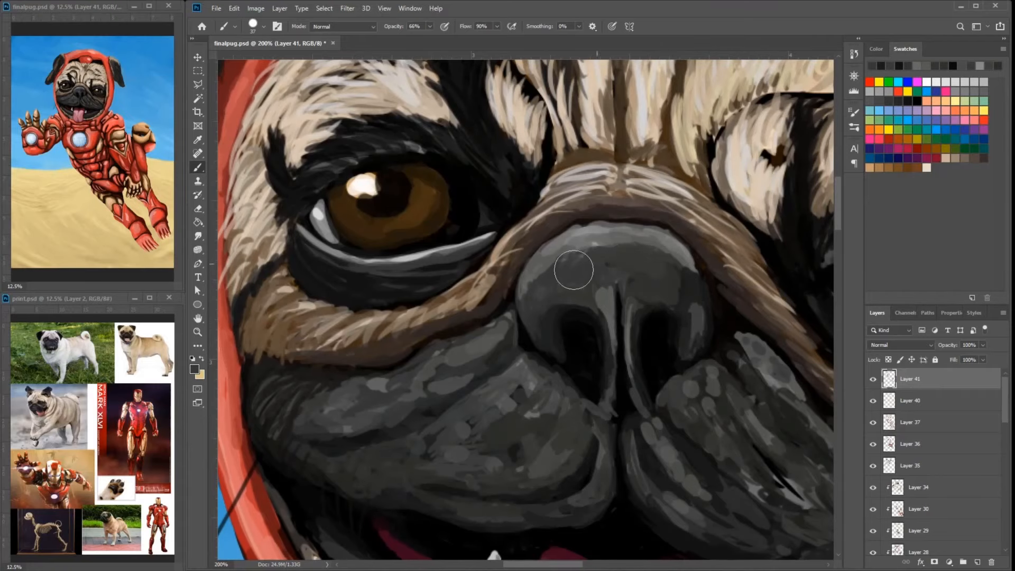
- Reduce the brush size and blend dark grays over the nose wing nearest the pug's right eye and the nose's upper rim
{"action": "key", "text": "bracketleft"}
{"action": "key", "text": "bracketleft"}
{"action": "key", "text": "bracketleft"}
{"action": "key", "text": "bracketleft"}
{"action": "left_click_drag", "start_coordinate": [535, 318], "coordinate": [543, 347]}
{"action": "mouse_move", "coordinate": [540, 294]}
{"action": "left_mouse_down"}
{"action": "mouse_move", "coordinate": [529, 328]}
{"action": "mouse_move", "coordinate": [550, 333]}
{"action": "left_mouse_up"}
{"action": "left_click", "coordinate": [548, 316], "text": "alt"}
{"action": "mouse_move", "coordinate": [610, 293]}
{"action": "left_mouse_down"}
{"action": "mouse_move", "coordinate": [559, 263]}
{"action": "mouse_move", "coordinate": [560, 294]}
{"action": "left_mouse_up"}
{"action": "left_click", "coordinate": [618, 251], "text": "alt"}
{"action": "left_click_drag", "start_coordinate": [633, 239], "coordinate": [639, 263]}
{"action": "key", "text": "ctrl+minus"}
{"action": "key", "text": "ctrl+minus"}
{"action": "mouse_move", "coordinate": [563, 308]}
{"action": "left_mouse_down"}
{"action": "mouse_move", "coordinate": [470, 294]}
{"action": "mouse_move", "coordinate": [459, 262]}
{"action": "left_mouse_up"}
{"action": "left_click", "coordinate": [470, 291], "text": "alt"}
- Reshade the nose around both nostrils, the central groove and the upper rim with sampled dark grays
{"action": "key", "text": "ctrl+0"}
{"action": "key", "text": "ctrl+plus"}
{"action": "key", "text": "ctrl+plus"}
{"action": "key", "text": "ctrl+plus"}
{"action": "key", "text": "ctrl+plus"}
{"action": "left_click_drag", "start_coordinate": [465, 117], "coordinate": [522, 352]}
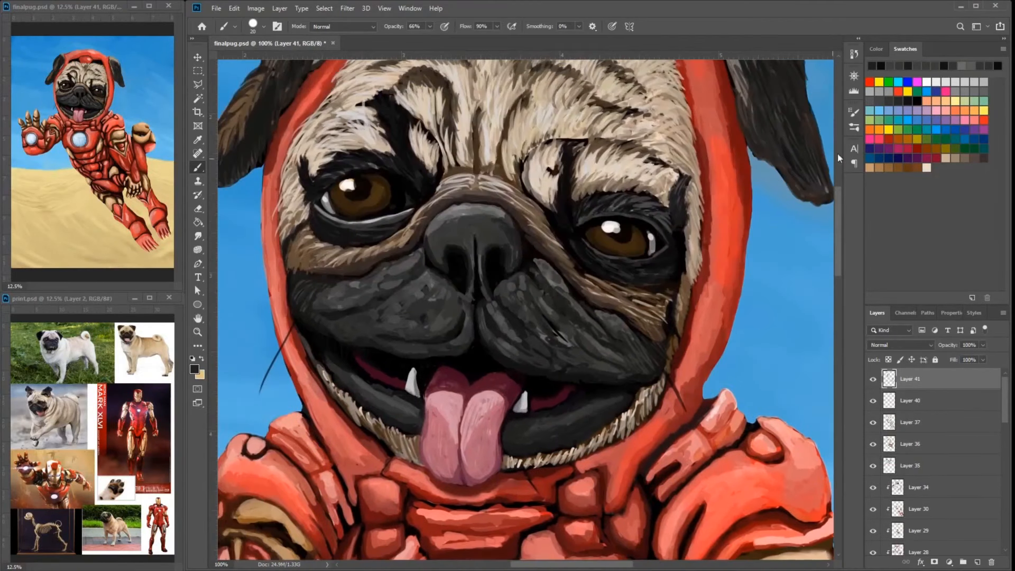
{"action": "left_click", "coordinate": [491, 222], "text": "alt"}
{"action": "mouse_move", "coordinate": [486, 215]}
{"action": "left_mouse_down"}
{"action": "mouse_move", "coordinate": [510, 220]}
{"action": "mouse_move", "coordinate": [500, 237]}
{"action": "mouse_move", "coordinate": [485, 214]}
{"action": "mouse_move", "coordinate": [470, 215]}
{"action": "mouse_move", "coordinate": [501, 216]}
{"action": "left_mouse_up"}
{"action": "mouse_move", "coordinate": [499, 213]}
{"action": "left_mouse_down"}
{"action": "mouse_move", "coordinate": [457, 212]}
{"action": "mouse_move", "coordinate": [434, 234]}
{"action": "mouse_move", "coordinate": [444, 247]}
{"action": "left_mouse_up"}
{"action": "left_click_drag", "start_coordinate": [511, 256], "coordinate": [523, 258]}
{"action": "left_click", "coordinate": [456, 246], "text": "alt"}
{"action": "mouse_move", "coordinate": [468, 224]}
{"action": "left_mouse_down"}
{"action": "mouse_move", "coordinate": [472, 233]}
{"action": "mouse_move", "coordinate": [478, 211]}
{"action": "mouse_move", "coordinate": [451, 215]}
{"action": "left_mouse_up"}
{"action": "left_click", "coordinate": [490, 240], "text": "alt"}
{"action": "mouse_move", "coordinate": [491, 209]}
{"action": "left_mouse_down"}
{"action": "mouse_move", "coordinate": [454, 207]}
{"action": "mouse_move", "coordinate": [477, 201]}
{"action": "left_mouse_up"}
{"action": "left_click", "coordinate": [507, 252], "text": "alt"}
{"action": "left_click", "coordinate": [496, 205], "text": "alt"}
- Set the brush size to 17 and add lighter gray strokes along the nose's upper rim and central groove
{"action": "right_click", "coordinate": [514, 203]}
{"action": "left_click_drag", "start_coordinate": [565, 220], "coordinate": [562, 220]}
{"action": "key", "text": "Return"}
{"action": "left_click", "coordinate": [490, 249], "text": "alt"}
{"action": "mouse_move", "coordinate": [483, 211]}
{"action": "left_mouse_down"}
{"action": "mouse_move", "coordinate": [449, 210]}
{"action": "mouse_move", "coordinate": [432, 231]}
{"action": "mouse_move", "coordinate": [452, 211]}
{"action": "left_mouse_up"}
{"action": "left_click", "coordinate": [468, 212], "text": "alt"}
{"action": "left_click", "coordinate": [505, 261], "text": "alt"}
{"action": "left_click_drag", "start_coordinate": [487, 210], "coordinate": [470, 209]}
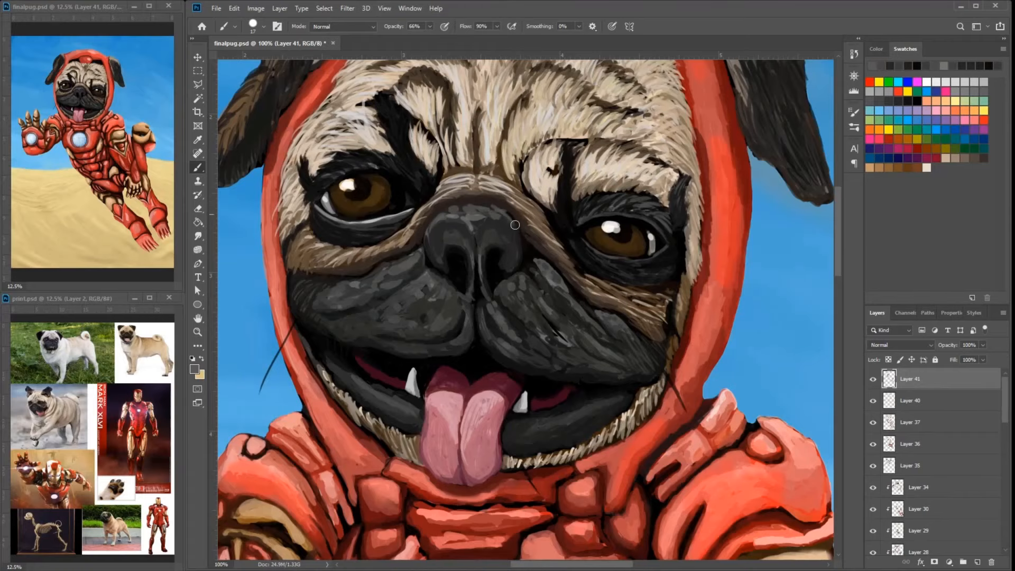
{"action": "left_click", "coordinate": [478, 252], "text": "alt"}
- Paint dark gray over the light highlight on the nose wing nearest the pug's left eye
{"action": "key", "text": "ctrl+minus"}
{"action": "key", "text": "ctrl+plus"}
{"action": "key", "text": "ctrl+plus"}
{"action": "left_click_drag", "start_coordinate": [529, 97], "coordinate": [591, 226]}
{"action": "left_click", "coordinate": [548, 333], "text": "alt"}
{"action": "left_click", "coordinate": [548, 333], "text": "alt"}
{"action": "left_click", "coordinate": [560, 309], "text": "alt"}
{"action": "left_click", "coordinate": [560, 309], "text": "alt"}
{"action": "mouse_move", "coordinate": [557, 324]}
{"action": "left_mouse_down"}
{"action": "mouse_move", "coordinate": [550, 348]}
{"action": "mouse_move", "coordinate": [569, 334]}
{"action": "left_mouse_up"}
{"action": "left_click", "coordinate": [566, 307], "text": "alt"}
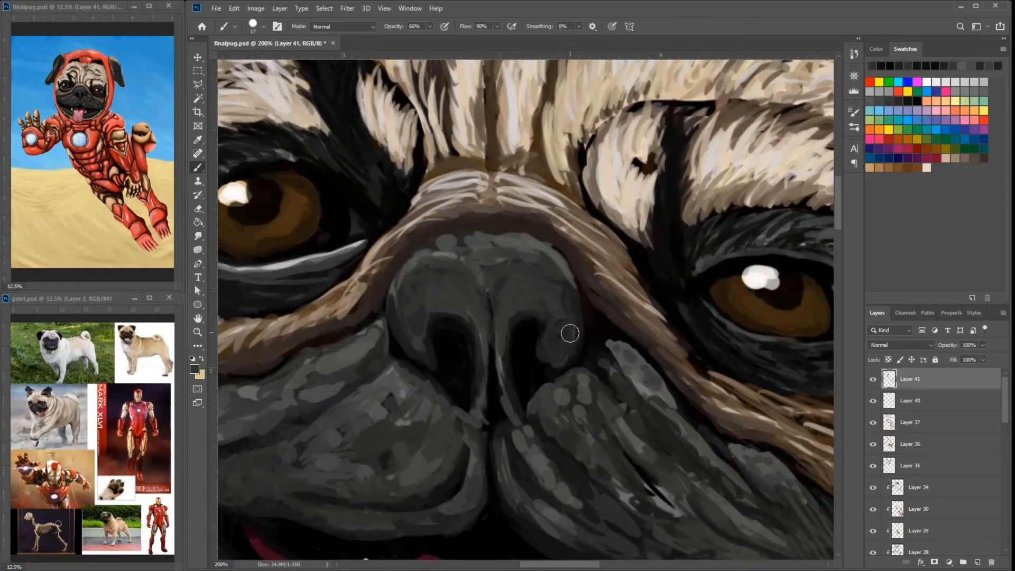
- Deepen the shading around the inside edges of both nostrils with black and dark gray
{"action": "left_click", "coordinate": [564, 336], "text": "alt"}
{"action": "left_click_drag", "start_coordinate": [514, 264], "coordinate": [518, 288]}
{"action": "left_click", "coordinate": [553, 339], "text": "alt"}
{"action": "left_click_drag", "start_coordinate": [552, 333], "coordinate": [547, 355]}
{"action": "left_click_drag", "start_coordinate": [434, 355], "coordinate": [427, 305]}
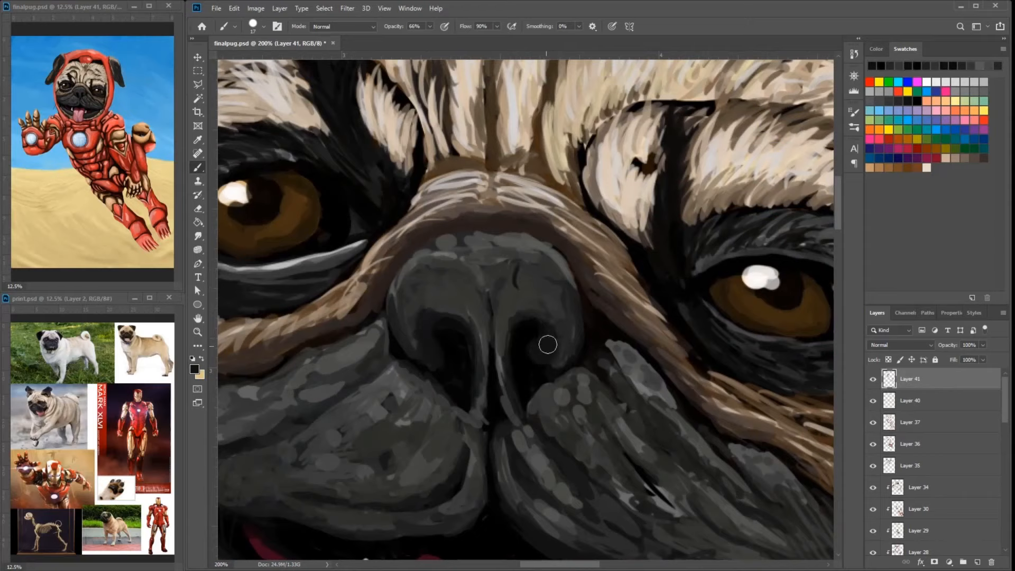
- Reduce the brush size to 4 and darken the nose's outer contour where it meets the fur and muzzle
{"action": "mouse_move", "coordinate": [566, 266]}
{"action": "left_mouse_down"}
{"action": "mouse_move", "coordinate": [579, 343]}
{"action": "mouse_move", "coordinate": [567, 270]}
{"action": "left_mouse_up"}
{"action": "right_click", "coordinate": [506, 243]}
{"action": "key", "text": "Return"}
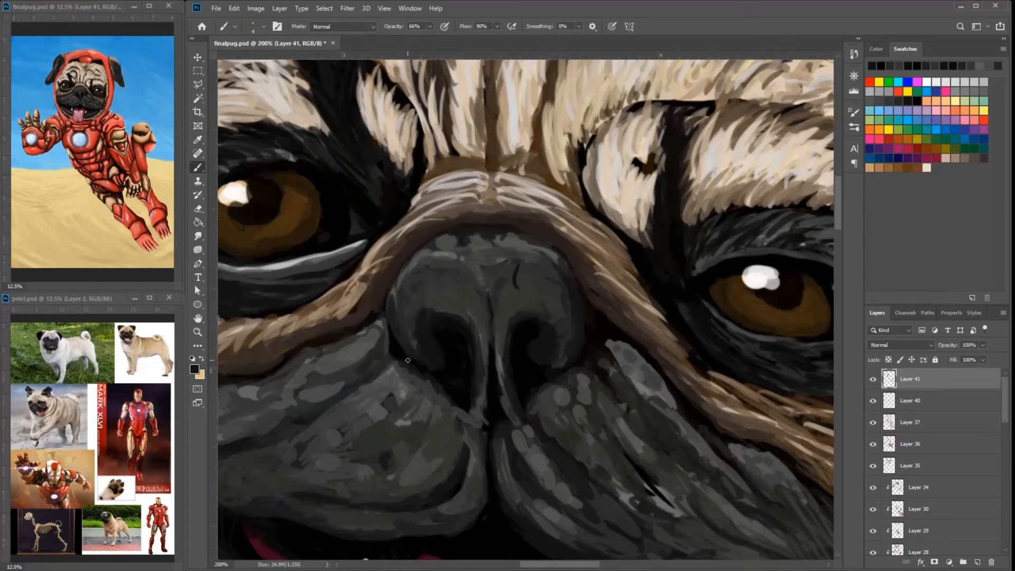
{"action": "left_click_drag", "start_coordinate": [395, 354], "coordinate": [344, 315]}
{"action": "left_click_drag", "start_coordinate": [635, 314], "coordinate": [680, 317]}
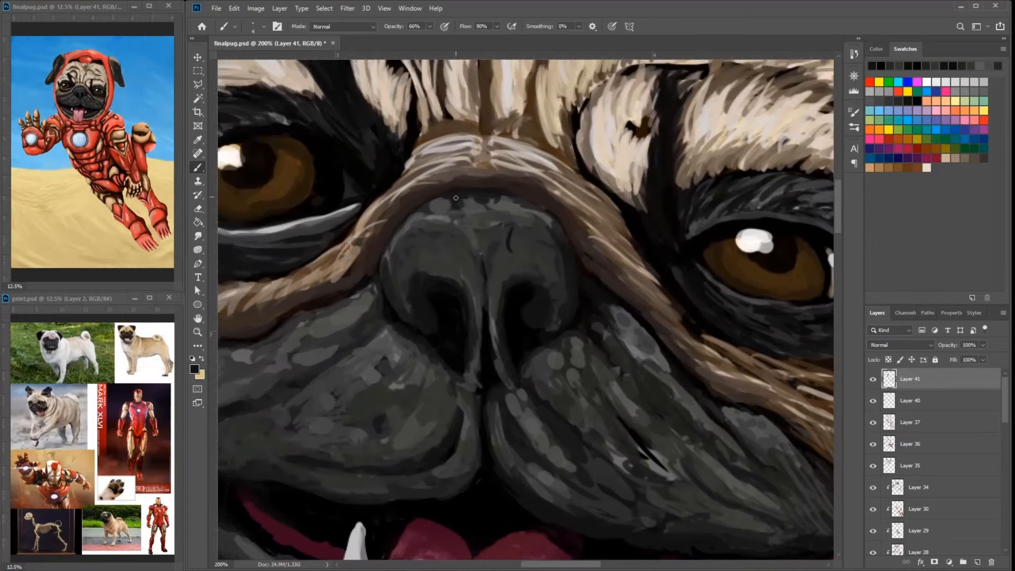
- Set the brush size to 15 and smooth the nose's top and front with sampled dark grays
{"action": "key", "text": "ctrl+minus"}
{"action": "key", "text": "ctrl+minus"}
{"action": "right_click", "coordinate": [563, 289]}
{"action": "left_click_drag", "start_coordinate": [574, 316], "coordinate": [580, 316]}
{"action": "key", "text": "Return"}
{"action": "left_click", "coordinate": [504, 279], "text": "alt"}
{"action": "mouse_move", "coordinate": [504, 279]}
{"action": "left_mouse_down"}
{"action": "mouse_move", "coordinate": [491, 285]}
{"action": "mouse_move", "coordinate": [571, 272]}
{"action": "left_mouse_up"}
{"action": "left_click", "coordinate": [574, 312], "text": "alt"}
{"action": "left_click_drag", "start_coordinate": [574, 311], "coordinate": [591, 321]}
{"action": "left_click", "coordinate": [560, 288], "text": "alt"}
{"action": "left_click_drag", "start_coordinate": [560, 288], "coordinate": [678, 280]}
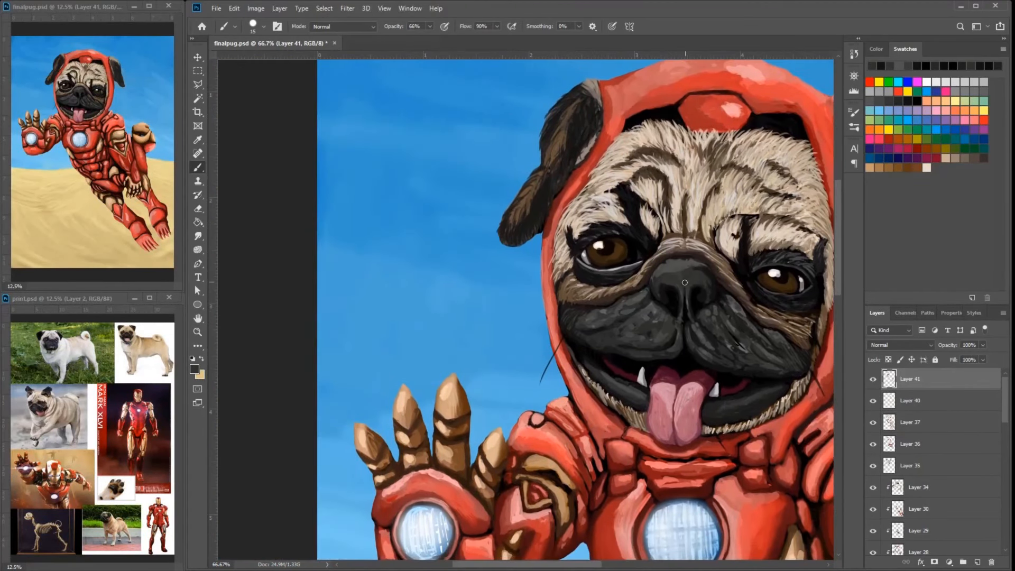
- Paint sampled dark gray over the nostril rims to blend them into the nose
{"action": "left_click", "coordinate": [657, 288], "text": "alt"}
{"action": "left_click_drag", "start_coordinate": [732, 314], "coordinate": [693, 315]}
{"action": "left_click", "coordinate": [650, 282], "text": "alt"}
{"action": "left_click", "coordinate": [653, 256], "text": "alt"}
{"action": "left_click_drag", "start_coordinate": [650, 282], "coordinate": [664, 264]}
{"action": "left_click", "coordinate": [660, 303], "text": "alt"}
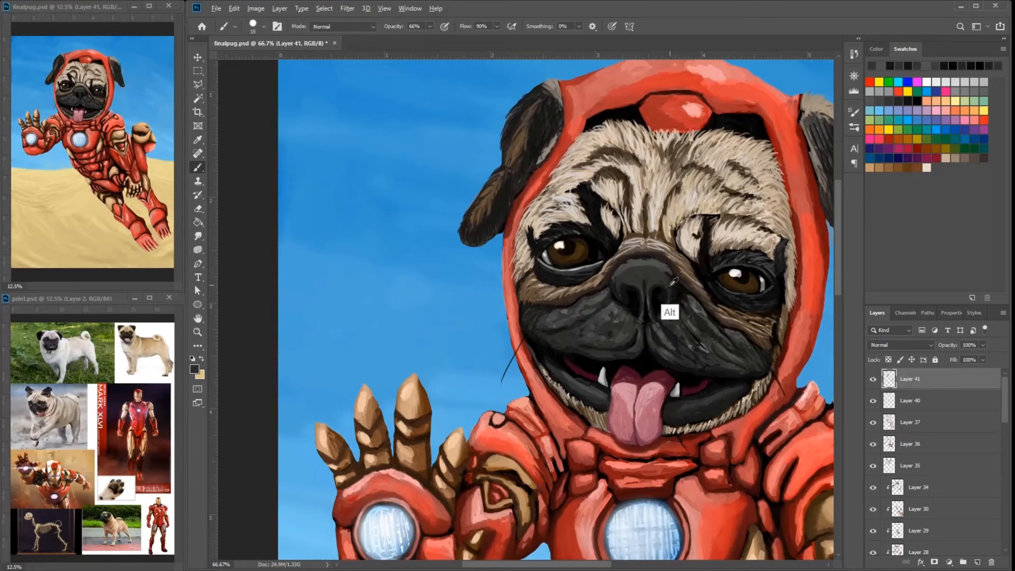
{"action": "left_click_drag", "start_coordinate": [659, 303], "coordinate": [655, 294]}
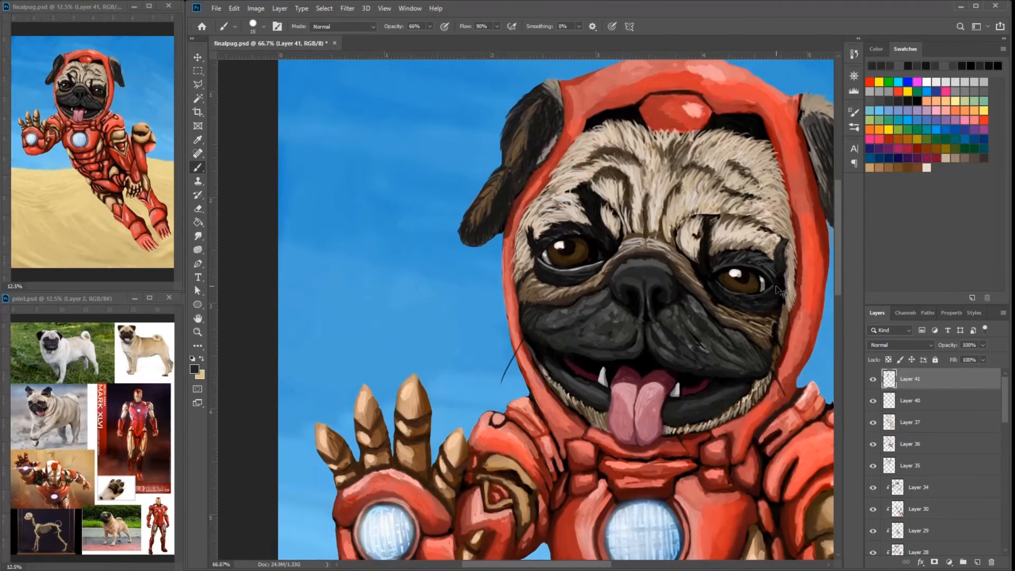
- Refine the shading between the nostrils and along the nose's upper edge with dark gray
{"action": "key", "text": "ctrl+plus"}
{"action": "left_click_drag", "start_coordinate": [776, 290], "coordinate": [708, 321]}
{"action": "left_click", "coordinate": [660, 278], "text": "alt"}
{"action": "left_click_drag", "start_coordinate": [661, 278], "coordinate": [610, 280]}
{"action": "left_click_drag", "start_coordinate": [675, 285], "coordinate": [686, 301]}
{"action": "left_click_drag", "start_coordinate": [682, 297], "coordinate": [723, 284]}
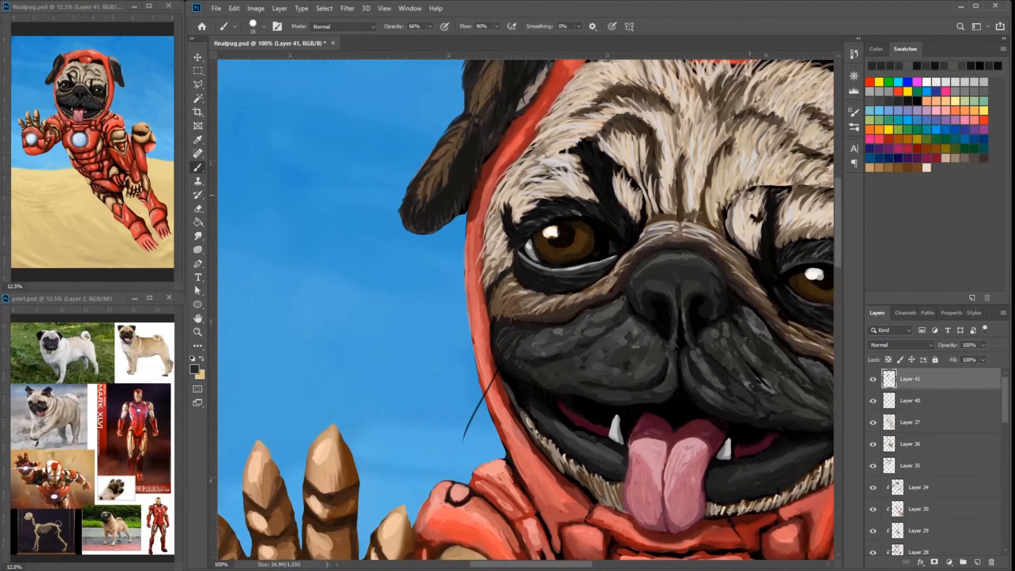
{"action": "left_click", "coordinate": [707, 241], "text": "alt"}
{"action": "left_click_drag", "start_coordinate": [708, 241], "coordinate": [689, 233]}
- Touch up the red hood rim from the pug's right cheek up to the right ear with sampled colors
{"action": "left_click_drag", "start_coordinate": [628, 265], "coordinate": [544, 276]}
{"action": "left_click", "coordinate": [494, 328], "text": "alt"}
{"action": "mouse_move", "coordinate": [405, 335]}
{"action": "left_mouse_down"}
{"action": "mouse_move", "coordinate": [494, 328]}
{"action": "mouse_move", "coordinate": [498, 373]}
{"action": "left_mouse_up"}
{"action": "left_click", "coordinate": [493, 328], "text": "alt"}
{"action": "mouse_move", "coordinate": [490, 311]}
{"action": "left_mouse_down"}
{"action": "mouse_move", "coordinate": [503, 191]}
{"action": "mouse_move", "coordinate": [478, 218]}
{"action": "left_mouse_up"}
{"action": "mouse_move", "coordinate": [527, 146]}
{"action": "left_mouse_down"}
{"action": "mouse_move", "coordinate": [545, 114]}
{"action": "mouse_move", "coordinate": [499, 182]}
{"action": "left_mouse_up"}
{"action": "left_click", "coordinate": [545, 114], "text": "alt"}
- Darken the fur along the inner side of the pug's right ear with near-black shades chosen as the foreground color
{"action": "left_click", "coordinate": [446, 220], "text": "alt"}
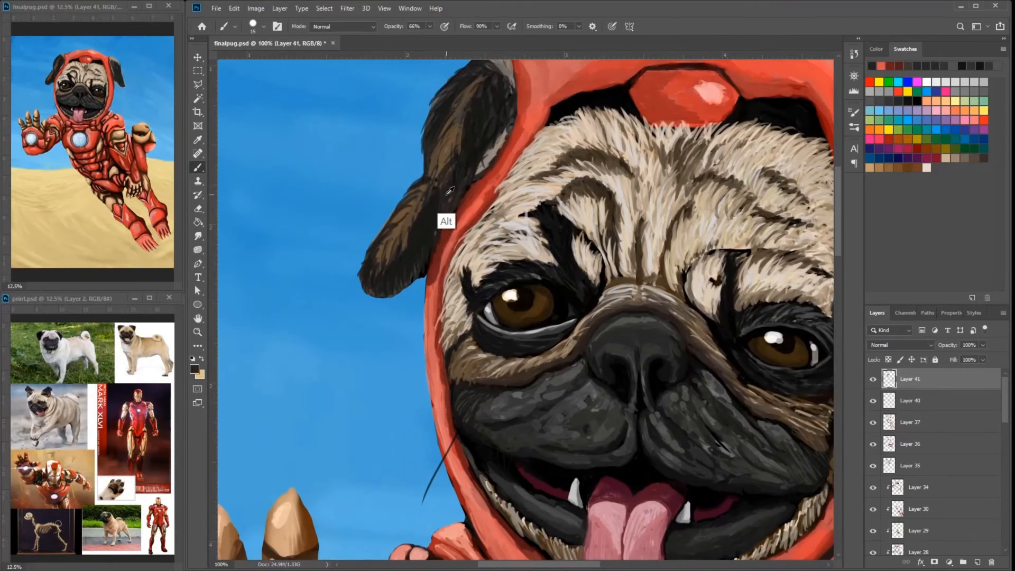
{"action": "left_click", "coordinate": [194, 369]}
{"action": "left_click", "coordinate": [385, 261]}
{"action": "left_click_drag", "start_coordinate": [452, 215], "coordinate": [414, 281]}
{"action": "left_click", "coordinate": [608, 130]}
{"action": "left_click_drag", "start_coordinate": [497, 112], "coordinate": [485, 133]}
{"action": "left_click", "coordinate": [449, 198], "text": "alt"}
{"action": "left_click_drag", "start_coordinate": [448, 198], "coordinate": [444, 203]}
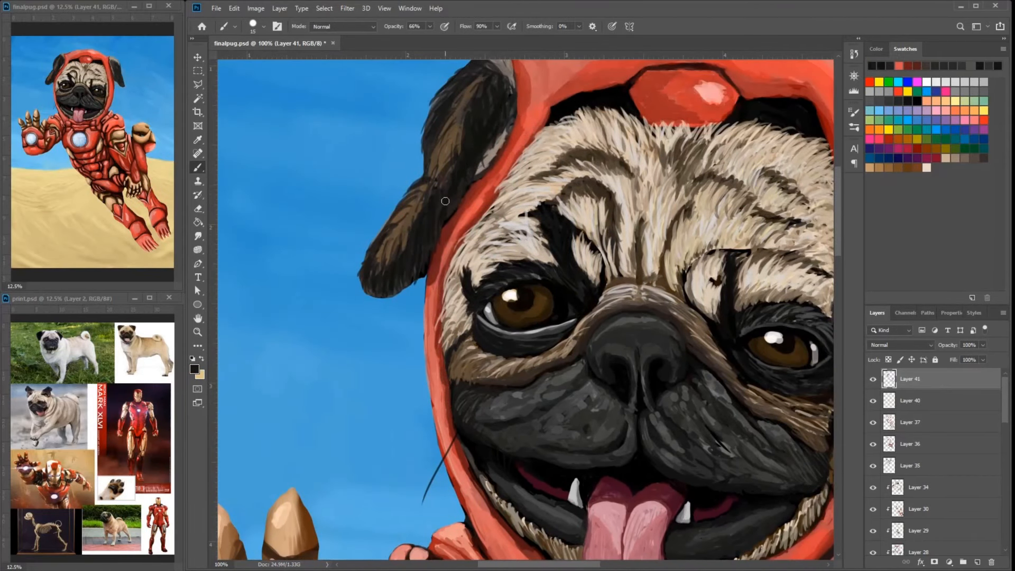
{"action": "left_click", "coordinate": [195, 369]}
{"action": "left_click", "coordinate": [385, 261]}
{"action": "left_click", "coordinate": [607, 130]}
{"action": "left_click_drag", "start_coordinate": [502, 119], "coordinate": [465, 172]}
{"action": "left_click_drag", "start_coordinate": [442, 214], "coordinate": [423, 265]}
- Paint dark fur strokes down the inner edge and middle of the pug's left ear
{"action": "left_click_drag", "start_coordinate": [681, 196], "coordinate": [451, 250]}
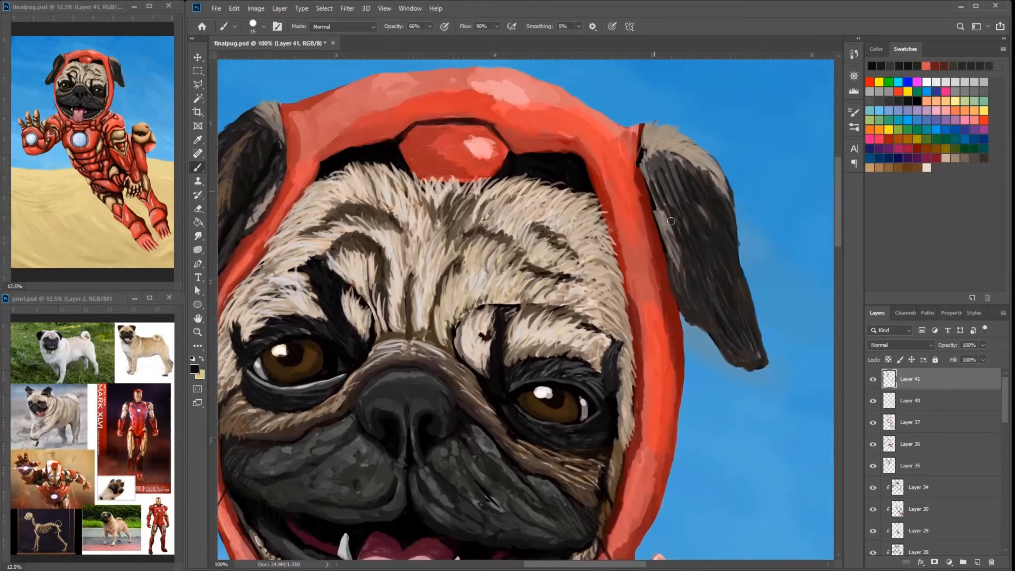
{"action": "left_click_drag", "start_coordinate": [653, 176], "coordinate": [682, 312]}
{"action": "left_click_drag", "start_coordinate": [668, 261], "coordinate": [692, 324]}
{"action": "left_click", "coordinate": [697, 245], "text": "alt"}
{"action": "left_click_drag", "start_coordinate": [661, 217], "coordinate": [701, 319]}
{"action": "left_click", "coordinate": [668, 174], "text": "alt"}
{"action": "left_click", "coordinate": [688, 226], "text": "alt"}
{"action": "left_click_drag", "start_coordinate": [705, 205], "coordinate": [691, 233]}
- Sample brown from the pug's right ear and add brown and black fur strokes to the outer half of the left ear
{"action": "left_click_drag", "start_coordinate": [555, 227], "coordinate": [687, 206]}
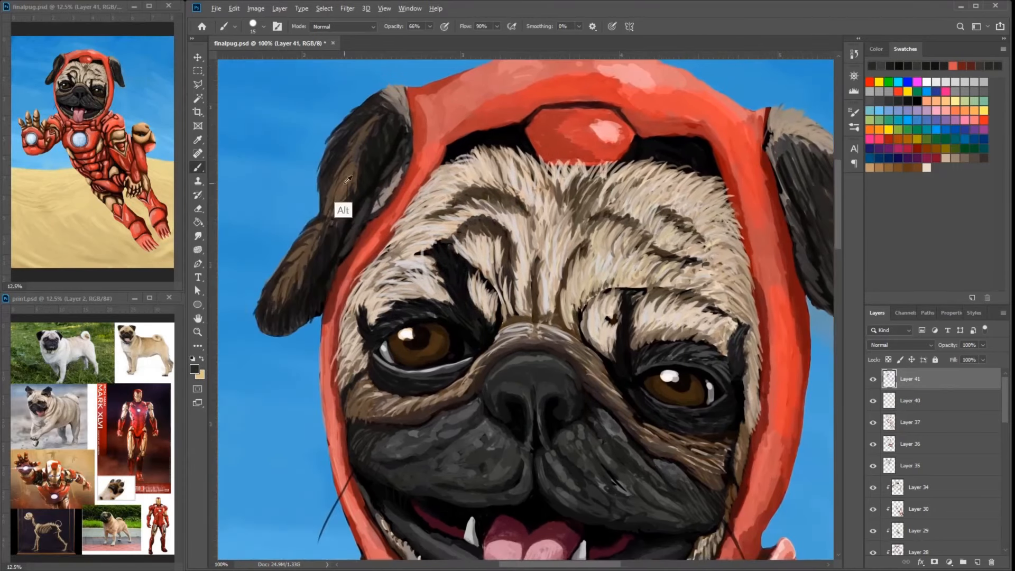
{"action": "left_click", "coordinate": [343, 188], "text": "alt"}
{"action": "left_click_drag", "start_coordinate": [518, 201], "coordinate": [355, 214]}
{"action": "left_click_drag", "start_coordinate": [674, 183], "coordinate": [701, 259]}
{"action": "left_click_drag", "start_coordinate": [634, 222], "coordinate": [696, 225]}
{"action": "left_click_drag", "start_coordinate": [737, 296], "coordinate": [772, 339]}
{"action": "left_click_drag", "start_coordinate": [733, 202], "coordinate": [749, 274]}
{"action": "left_click_drag", "start_coordinate": [723, 176], "coordinate": [747, 216]}
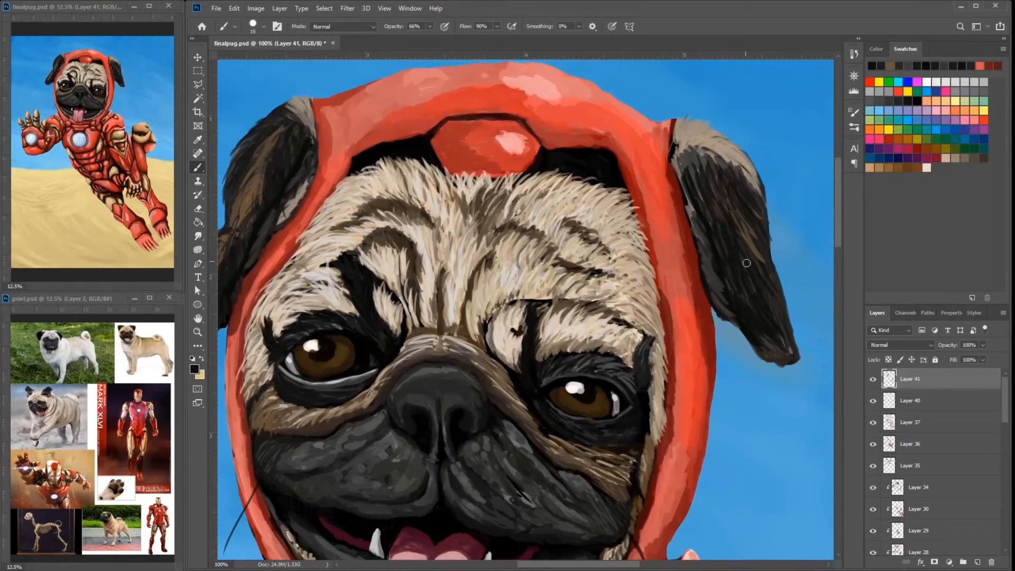
- Add fur strokes down the middle of the pug's right ear
{"action": "left_click_drag", "start_coordinate": [533, 233], "coordinate": [690, 202]}
{"action": "mouse_move", "coordinate": [426, 123]}
{"action": "left_mouse_down"}
{"action": "mouse_move", "coordinate": [409, 209]}
{"action": "mouse_move", "coordinate": [414, 199]}
{"action": "left_mouse_up"}
{"action": "left_click", "coordinate": [415, 196], "text": "alt"}
- Smooth the red shading on the pug's left shoulder plate and neighboring strap with sampled reds
{"action": "left_click_drag", "start_coordinate": [687, 254], "coordinate": [468, 243]}
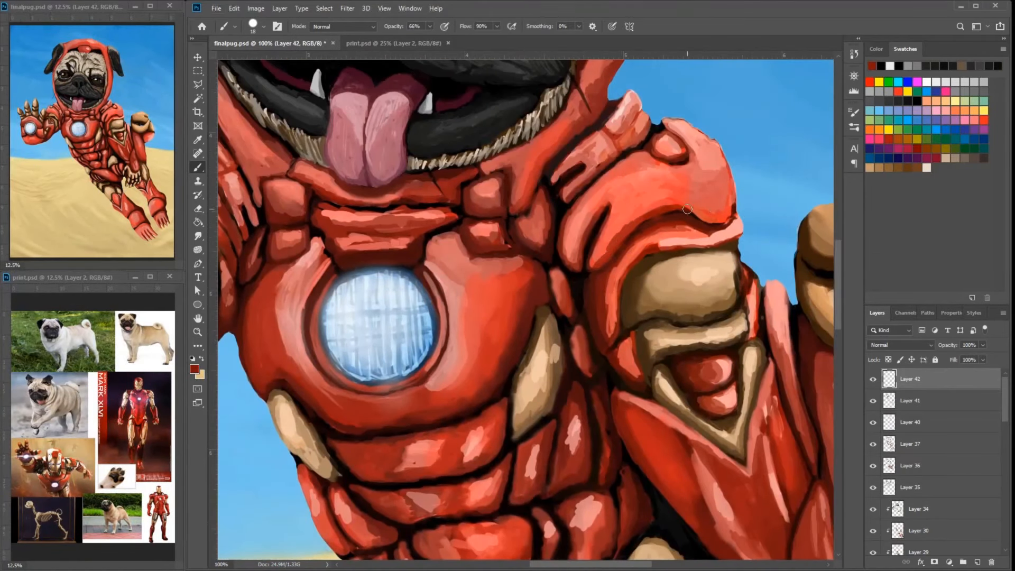
{"action": "mouse_move", "coordinate": [687, 209]}
{"action": "left_mouse_down"}
{"action": "mouse_move", "coordinate": [731, 205]}
{"action": "mouse_move", "coordinate": [667, 210]}
{"action": "mouse_move", "coordinate": [597, 262]}
{"action": "mouse_move", "coordinate": [720, 270]}
{"action": "left_mouse_up"}
{"action": "left_click", "coordinate": [720, 205], "text": "alt"}
{"action": "left_click", "coordinate": [728, 273], "text": "alt"}
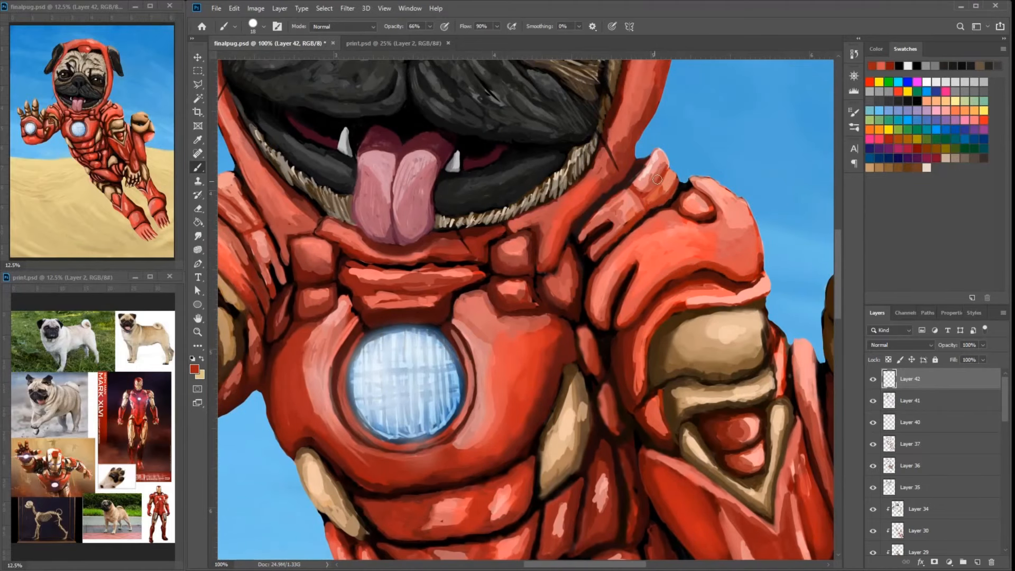
{"action": "left_click_drag", "start_coordinate": [657, 180], "coordinate": [648, 188]}
- Blend the reds on the pug's right shoulder plate around the black circular joint
{"action": "left_click_drag", "start_coordinate": [476, 203], "coordinate": [591, 193]}
{"action": "mouse_move", "coordinate": [407, 260]}
{"action": "left_mouse_down"}
{"action": "mouse_move", "coordinate": [480, 239]}
{"action": "mouse_move", "coordinate": [424, 208]}
{"action": "left_mouse_up"}
{"action": "left_click", "coordinate": [437, 250], "text": "alt"}
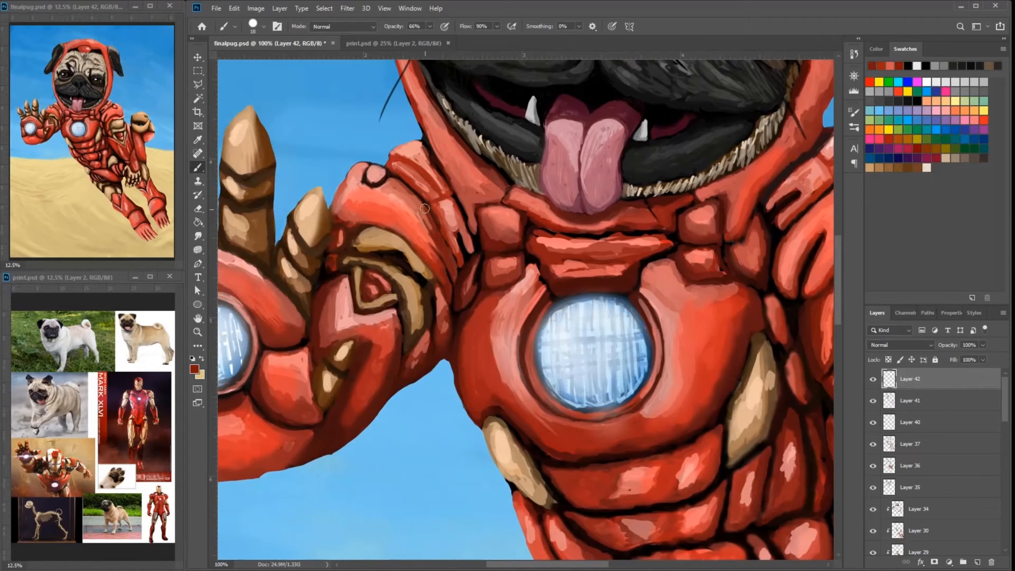
{"action": "left_click", "coordinate": [347, 201], "text": "alt"}
{"action": "mouse_move", "coordinate": [345, 190]}
{"action": "left_mouse_down"}
{"action": "mouse_move", "coordinate": [338, 207]}
{"action": "mouse_move", "coordinate": [348, 214]}
{"action": "mouse_move", "coordinate": [374, 175]}
{"action": "left_mouse_up"}
{"action": "left_click", "coordinate": [365, 213], "text": "alt"}
{"action": "left_click_drag", "start_coordinate": [745, 136], "coordinate": [654, 159]}
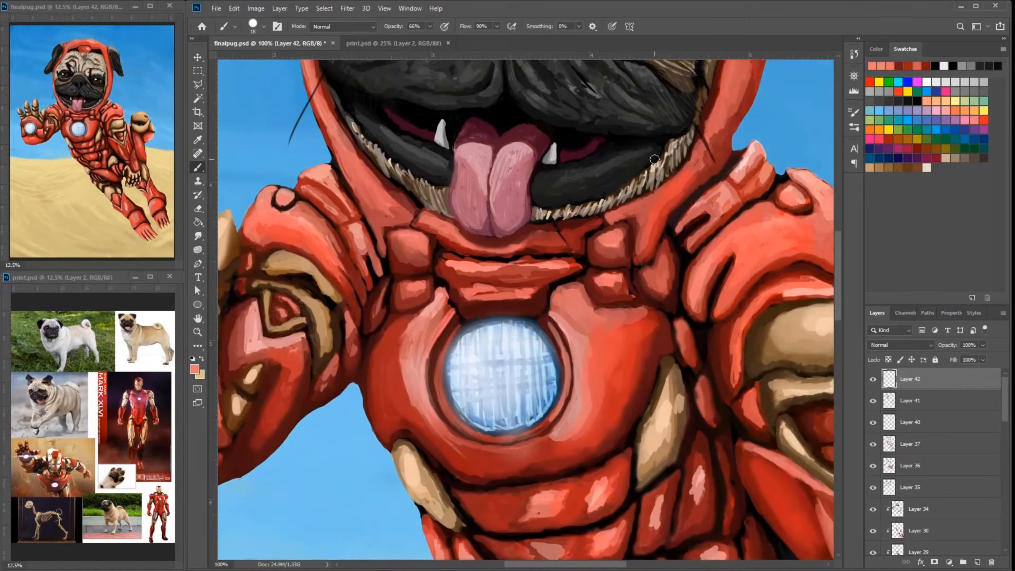
- Set the brush size to 9 and repaint the round joint on the pug's right shoulder in red
{"action": "left_click", "coordinate": [271, 207], "text": "alt"}
{"action": "right_click", "coordinate": [370, 203]}
{"action": "left_click", "coordinate": [429, 231]}
{"action": "left_click", "coordinate": [273, 202], "text": "alt"}
{"action": "mouse_move", "coordinate": [276, 205]}
{"action": "left_mouse_down"}
{"action": "mouse_move", "coordinate": [278, 193]}
{"action": "mouse_move", "coordinate": [280, 205]}
{"action": "left_mouse_up"}
{"action": "left_click_drag", "start_coordinate": [284, 207], "coordinate": [294, 195]}
- Clean up the red edges and seams of the armor collar beneath the pug's chin
{"action": "left_click_drag", "start_coordinate": [403, 201], "coordinate": [416, 218]}
{"action": "left_click", "coordinate": [418, 219], "text": "alt"}
{"action": "left_click_drag", "start_coordinate": [416, 218], "coordinate": [450, 233]}
{"action": "left_click", "coordinate": [443, 230], "text": "alt"}
{"action": "left_click", "coordinate": [448, 245], "text": "alt"}
{"action": "left_click_drag", "start_coordinate": [444, 244], "coordinate": [456, 253]}
{"action": "left_click", "coordinate": [526, 266], "text": "alt"}
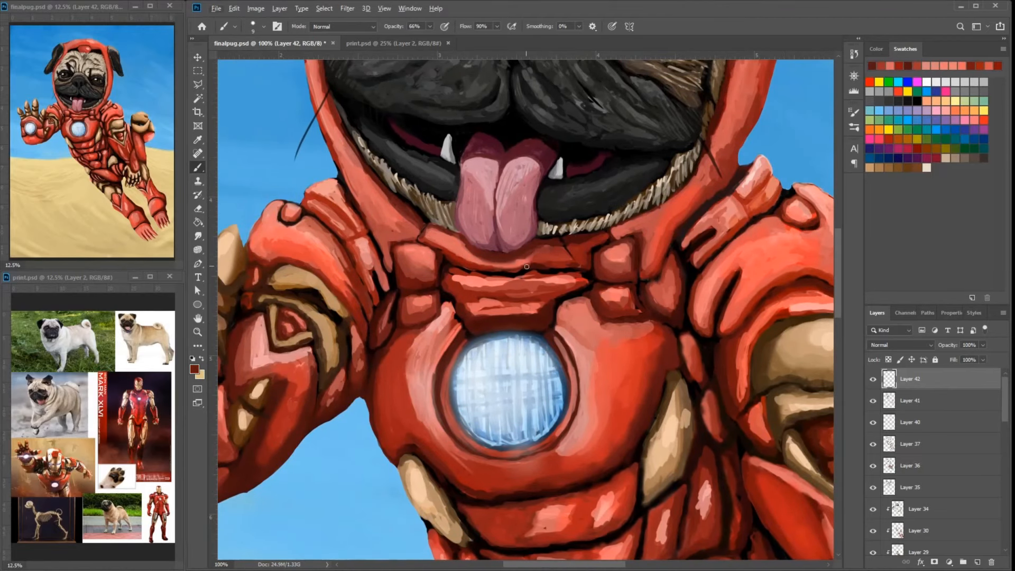
- Retouch the small square collar plates on both sides of the neck with sampled reds
{"action": "left_click_drag", "start_coordinate": [598, 243], "coordinate": [610, 273]}
{"action": "left_click", "coordinate": [417, 288], "text": "alt"}
{"action": "left_click_drag", "start_coordinate": [415, 290], "coordinate": [403, 278]}
{"action": "left_click", "coordinate": [405, 263], "text": "alt"}
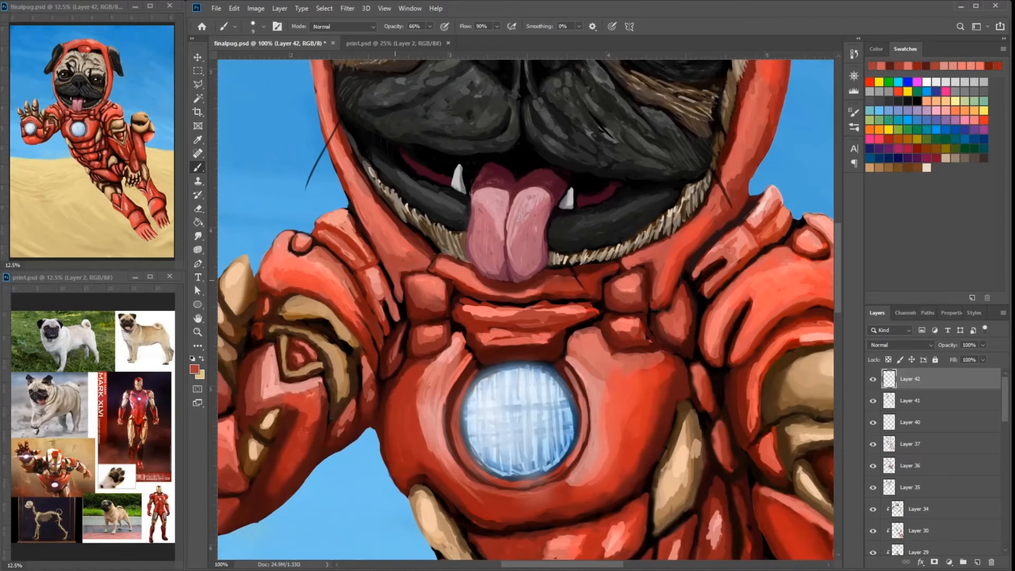
- Blend the light red highlights on the hood's side and top with sampled reds
{"action": "left_click_drag", "start_coordinate": [519, 214], "coordinate": [450, 203]}
{"action": "left_click_drag", "start_coordinate": [598, 265], "coordinate": [589, 286]}
{"action": "left_click", "coordinate": [597, 264], "text": "alt"}
{"action": "left_click", "coordinate": [661, 182], "text": "alt"}
{"action": "mouse_move", "coordinate": [663, 211]}
{"action": "left_mouse_down"}
{"action": "mouse_move", "coordinate": [680, 199]}
{"action": "mouse_move", "coordinate": [650, 206]}
{"action": "mouse_move", "coordinate": [585, 380]}
{"action": "left_mouse_up"}
{"action": "left_click", "coordinate": [663, 215], "text": "alt"}
{"action": "mouse_move", "coordinate": [476, 153]}
{"action": "left_mouse_down"}
{"action": "mouse_move", "coordinate": [546, 382]}
{"action": "mouse_move", "coordinate": [528, 132]}
{"action": "left_mouse_up"}
{"action": "left_click", "coordinate": [474, 181], "text": "alt"}
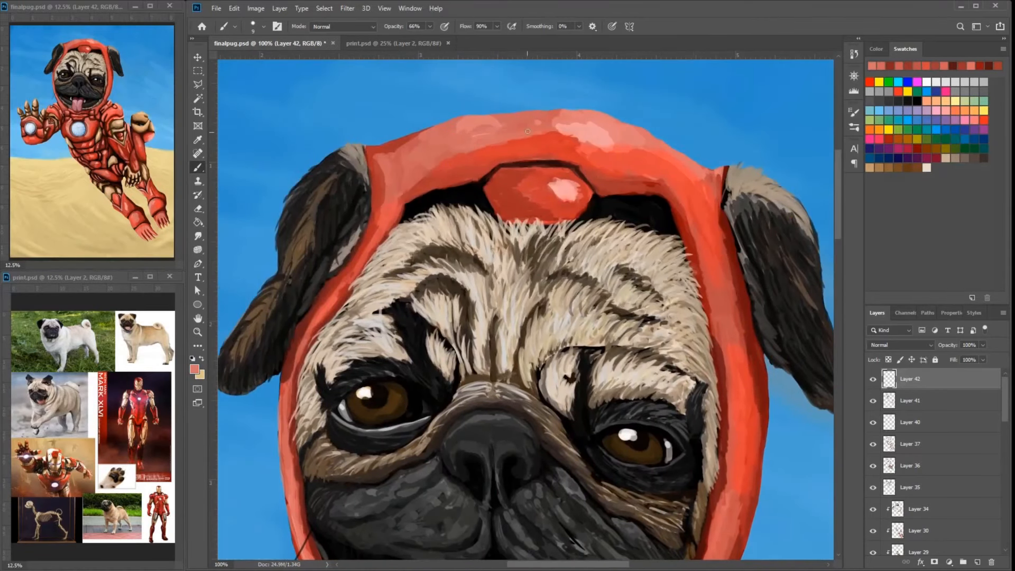
- Refine the hood's inner edge around the forehead opening with sampled darker reds
{"action": "left_click", "coordinate": [397, 190], "text": "alt"}
{"action": "left_click_drag", "start_coordinate": [386, 205], "coordinate": [377, 186]}
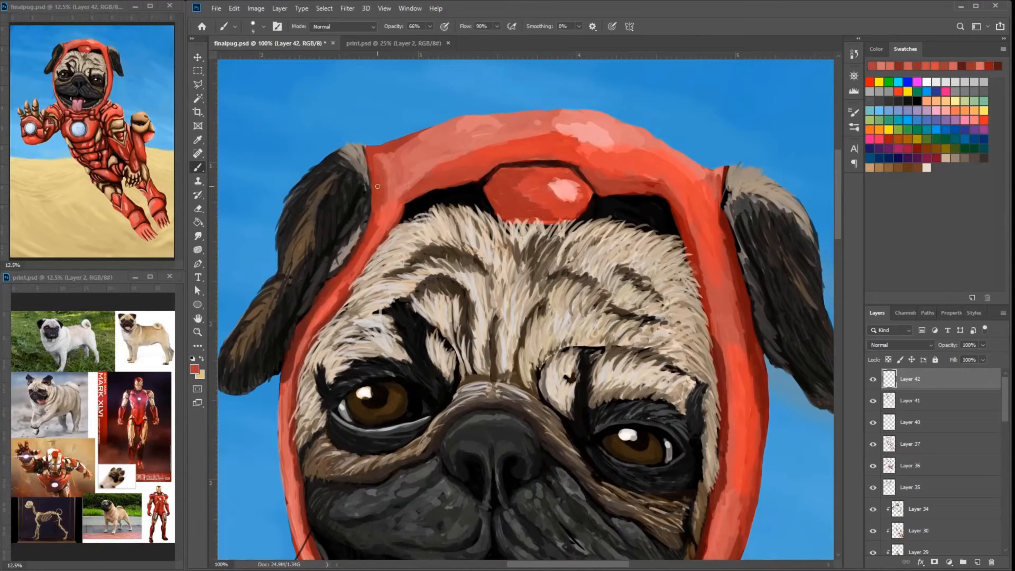
{"action": "left_click", "coordinate": [549, 155], "text": "alt"}
{"action": "left_click", "coordinate": [602, 186], "text": "alt"}
{"action": "left_click", "coordinate": [653, 188], "text": "alt"}
{"action": "left_click_drag", "start_coordinate": [655, 189], "coordinate": [670, 199]}
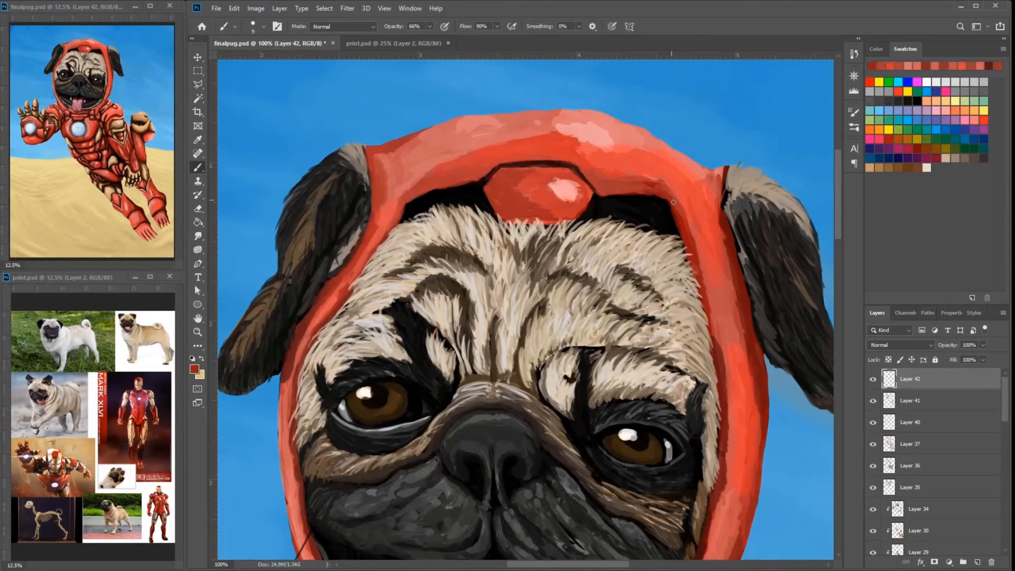
- Smooth the red shading where the hood meets the pug's left ear
{"action": "left_click", "coordinate": [708, 185], "text": "alt"}
{"action": "mouse_move", "coordinate": [719, 173]}
{"action": "left_mouse_down"}
{"action": "mouse_move", "coordinate": [701, 208]}
{"action": "mouse_move", "coordinate": [716, 185]}
{"action": "left_mouse_up"}
{"action": "left_click", "coordinate": [705, 201], "text": "alt"}
{"action": "left_click", "coordinate": [687, 175], "text": "alt"}
- Soften the edges of the pale highlight on top of the hood with sampled light and medium reds
{"action": "left_click", "coordinate": [576, 141], "text": "alt"}
{"action": "left_click", "coordinate": [575, 142], "text": "alt"}
{"action": "left_click_drag", "start_coordinate": [574, 140], "coordinate": [601, 152]}
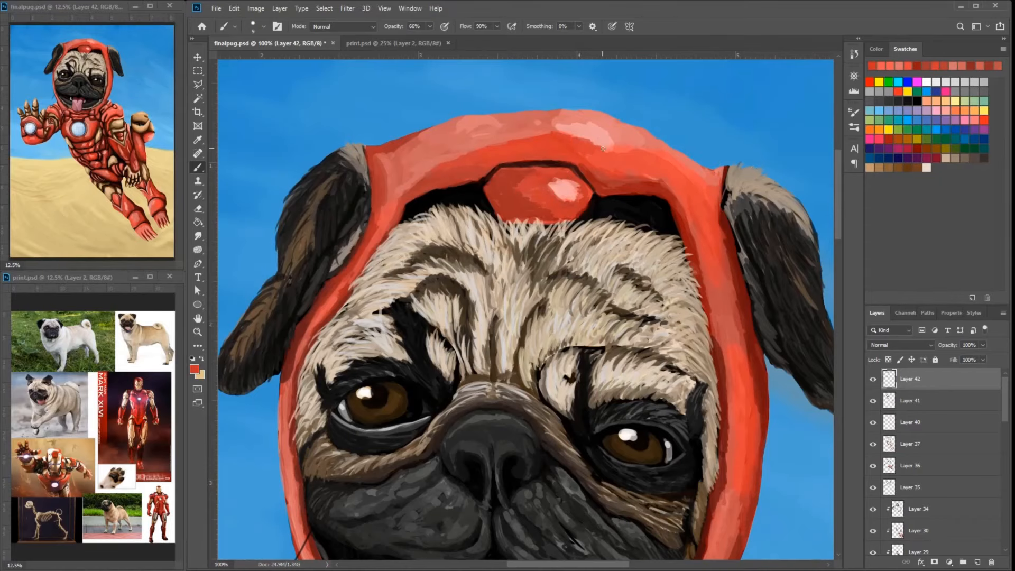
{"action": "left_click", "coordinate": [574, 142], "text": "alt"}
{"action": "left_click_drag", "start_coordinate": [546, 132], "coordinate": [622, 146]}
{"action": "left_click", "coordinate": [565, 127], "text": "alt"}
{"action": "left_click_drag", "start_coordinate": [711, 157], "coordinate": [668, 171]}
- Blend the red shading on the forehead plate and the hood's inner edge beside it
{"action": "left_click", "coordinate": [470, 203], "text": "alt"}
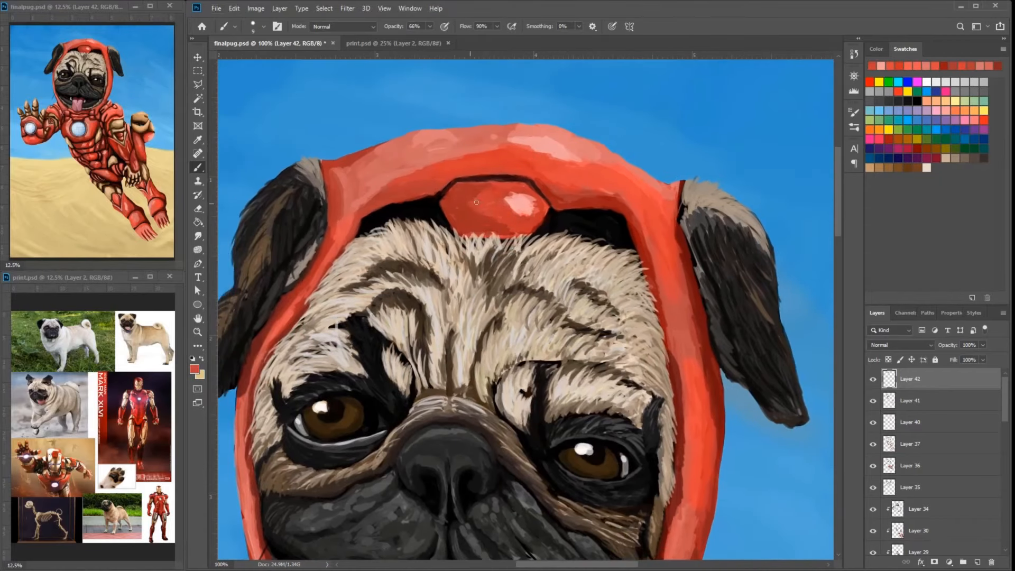
{"action": "left_click", "coordinate": [645, 249], "text": "alt"}
{"action": "mouse_move", "coordinate": [645, 249]}
{"action": "left_mouse_down"}
{"action": "mouse_move", "coordinate": [639, 236]}
{"action": "mouse_move", "coordinate": [553, 239]}
{"action": "left_mouse_up"}
{"action": "left_click", "coordinate": [544, 222], "text": "alt"}
{"action": "left_click_drag", "start_coordinate": [544, 222], "coordinate": [466, 191]}
{"action": "left_click", "coordinate": [499, 195], "text": "alt"}
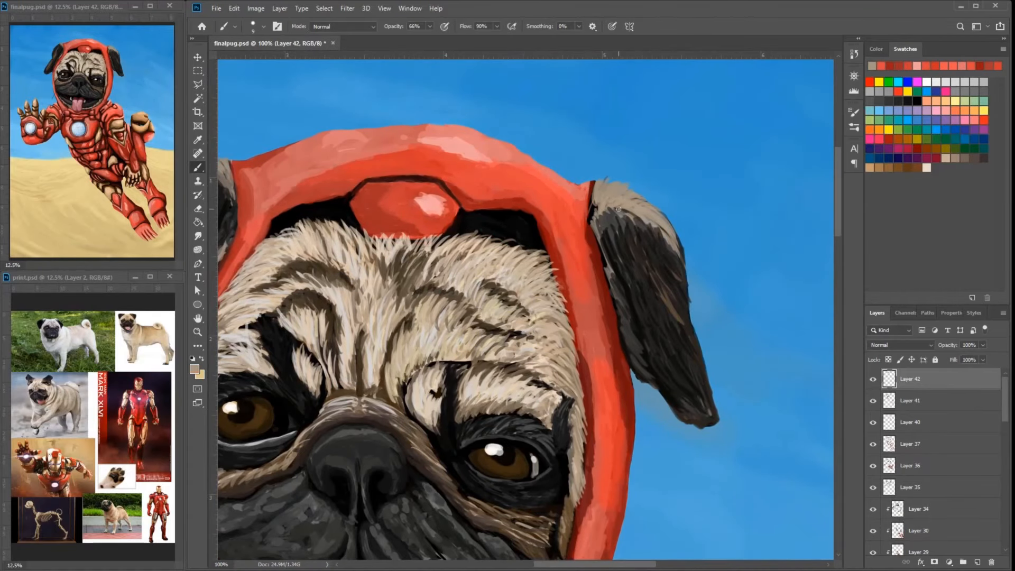
- Paint sampled dark gray and black fur strokes over the lower half of the pug's left ear
{"action": "left_click", "coordinate": [646, 270], "text": "alt"}
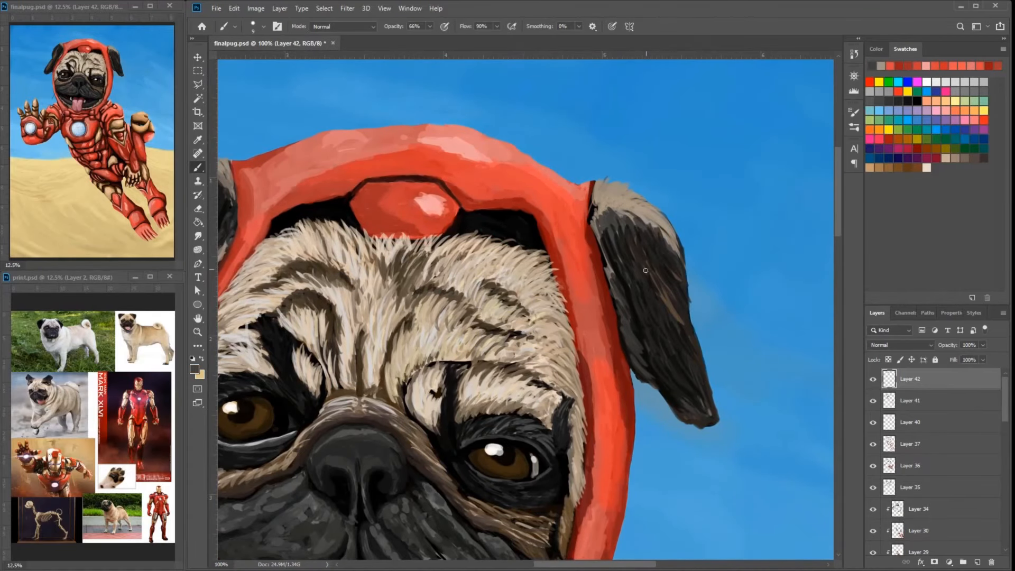
{"action": "left_click", "coordinate": [640, 316], "text": "alt"}
{"action": "left_click_drag", "start_coordinate": [639, 315], "coordinate": [681, 395]}
{"action": "left_click", "coordinate": [679, 365], "text": "alt"}
{"action": "left_click_drag", "start_coordinate": [681, 349], "coordinate": [702, 379]}
{"action": "left_click_drag", "start_coordinate": [644, 328], "coordinate": [667, 377]}
{"action": "mouse_move", "coordinate": [618, 261]}
{"action": "left_mouse_down"}
{"action": "mouse_move", "coordinate": [640, 301]}
{"action": "mouse_move", "coordinate": [745, 284]}
{"action": "left_mouse_up"}
- Add fine black fur strokes from the top to the tip of the pug's right ear
{"action": "left_click_drag", "start_coordinate": [345, 259], "coordinate": [321, 310]}
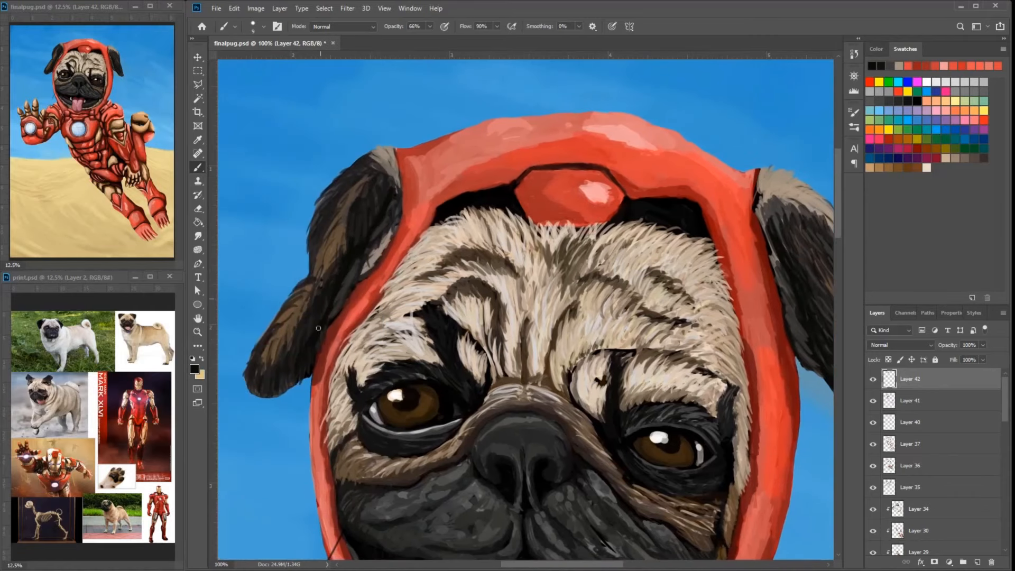
{"action": "left_click_drag", "start_coordinate": [370, 206], "coordinate": [357, 242]}
{"action": "left_click_drag", "start_coordinate": [311, 316], "coordinate": [307, 338]}
{"action": "left_click_drag", "start_coordinate": [264, 362], "coordinate": [254, 380]}
{"action": "left_click", "coordinate": [367, 207], "text": "alt"}
{"action": "left_click_drag", "start_coordinate": [373, 195], "coordinate": [362, 234]}
{"action": "left_click_drag", "start_coordinate": [304, 319], "coordinate": [282, 369]}
- Paint brown fur strokes down the middle of the pug's left ear and darken its tip with black
{"action": "left_click", "coordinate": [485, 251], "text": "alt"}
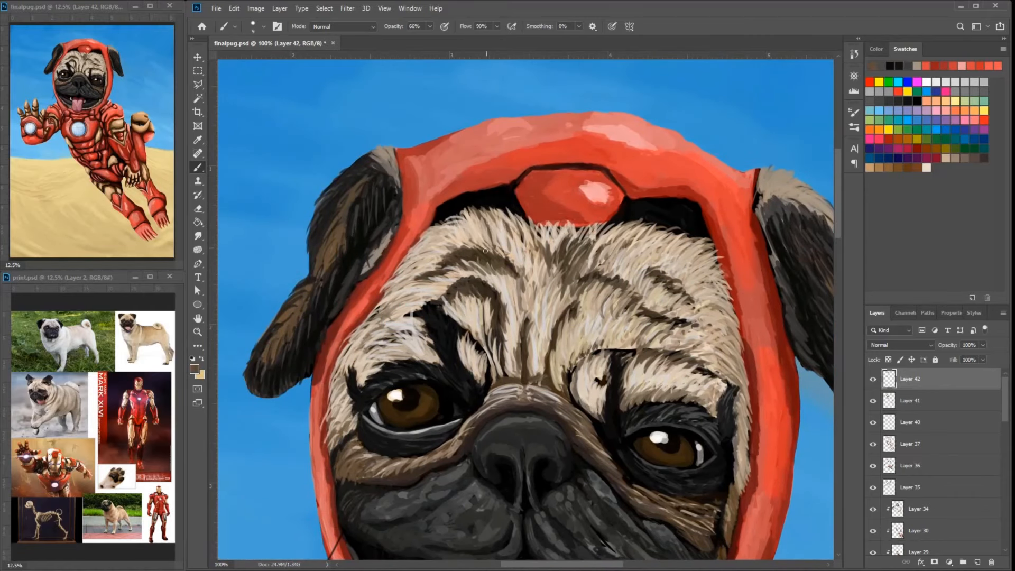
{"action": "left_click_drag", "start_coordinate": [756, 280], "coordinate": [579, 257]}
{"action": "left_click_drag", "start_coordinate": [628, 203], "coordinate": [639, 249]}
{"action": "left_click_drag", "start_coordinate": [655, 309], "coordinate": [682, 355]}
{"action": "left_click_drag", "start_coordinate": [645, 283], "coordinate": [672, 321]}
{"action": "left_click_drag", "start_coordinate": [667, 324], "coordinate": [685, 360]}
{"action": "left_click_drag", "start_coordinate": [655, 307], "coordinate": [774, 399]}
{"action": "left_click", "coordinate": [781, 405], "text": "alt"}
{"action": "left_click_drag", "start_coordinate": [771, 373], "coordinate": [793, 426]}
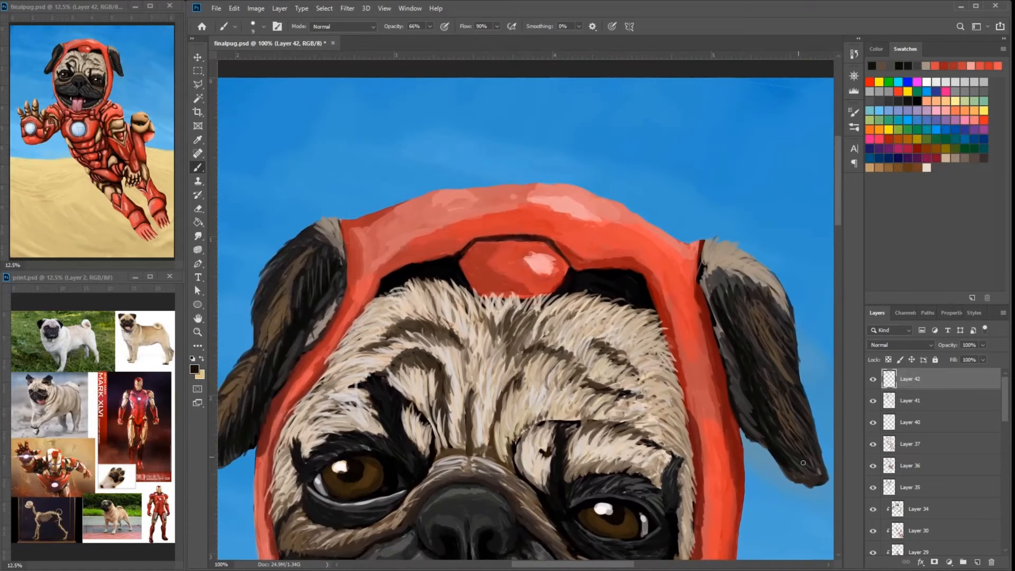
- Add fine brown and gray strokes to the lighter fur at the tops of both ears
{"action": "left_click_drag", "start_coordinate": [729, 246], "coordinate": [736, 255]}
{"action": "left_click", "coordinate": [722, 329], "text": "alt"}
{"action": "left_click_drag", "start_coordinate": [725, 328], "coordinate": [767, 310]}
{"action": "left_click", "coordinate": [624, 355], "text": "alt"}
{"action": "mouse_move", "coordinate": [762, 244]}
{"action": "left_mouse_down"}
{"action": "mouse_move", "coordinate": [788, 255]}
{"action": "mouse_move", "coordinate": [773, 258]}
{"action": "left_mouse_up"}
{"action": "left_click", "coordinate": [766, 250], "text": "alt"}
{"action": "left_click", "coordinate": [771, 252], "text": "alt"}
{"action": "mouse_move", "coordinate": [773, 244]}
{"action": "left_mouse_down"}
{"action": "mouse_move", "coordinate": [780, 248]}
{"action": "mouse_move", "coordinate": [747, 256]}
{"action": "left_mouse_up"}
{"action": "mouse_move", "coordinate": [793, 275]}
{"action": "left_mouse_down"}
{"action": "mouse_move", "coordinate": [731, 233]}
{"action": "mouse_move", "coordinate": [709, 283]}
{"action": "left_mouse_up"}
{"action": "left_click", "coordinate": [700, 249], "text": "alt"}
{"action": "left_click_drag", "start_coordinate": [319, 219], "coordinate": [296, 276]}
{"action": "left_click", "coordinate": [309, 262], "text": "alt"}
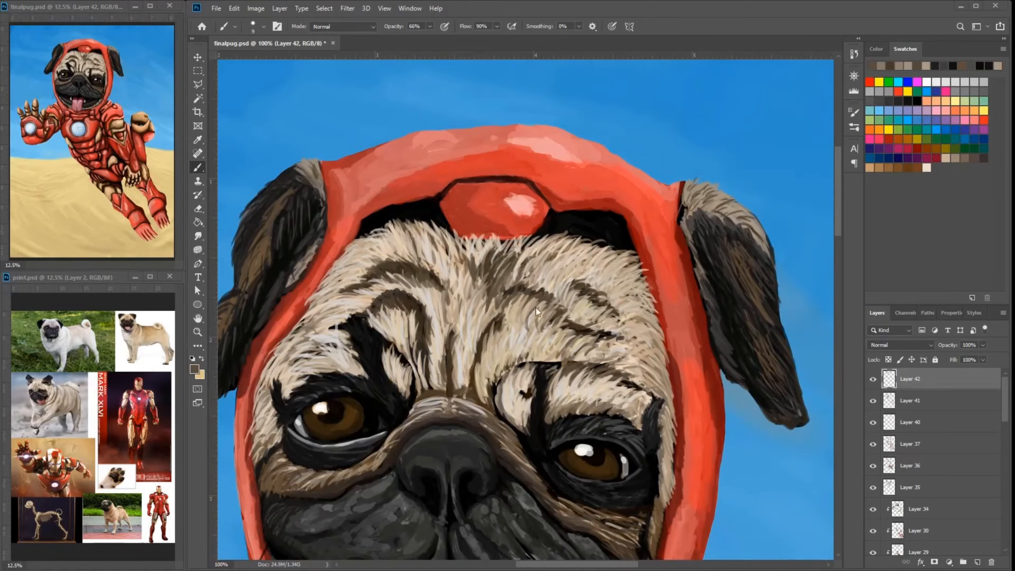
- Adjust the brush and paint fine grayish-brown fur strokes along the forehead wrinkles and above the eyes
{"action": "left_click", "coordinate": [573, 365], "text": "alt"}
{"action": "right_click", "coordinate": [567, 356]}
{"action": "left_click", "coordinate": [541, 353]}
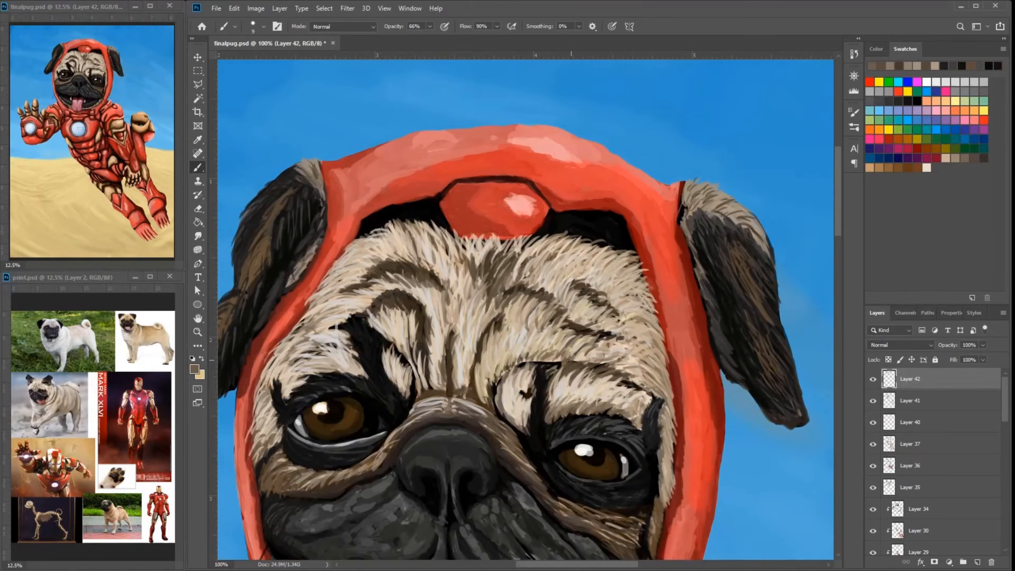
{"action": "left_click_drag", "start_coordinate": [539, 353], "coordinate": [515, 424]}
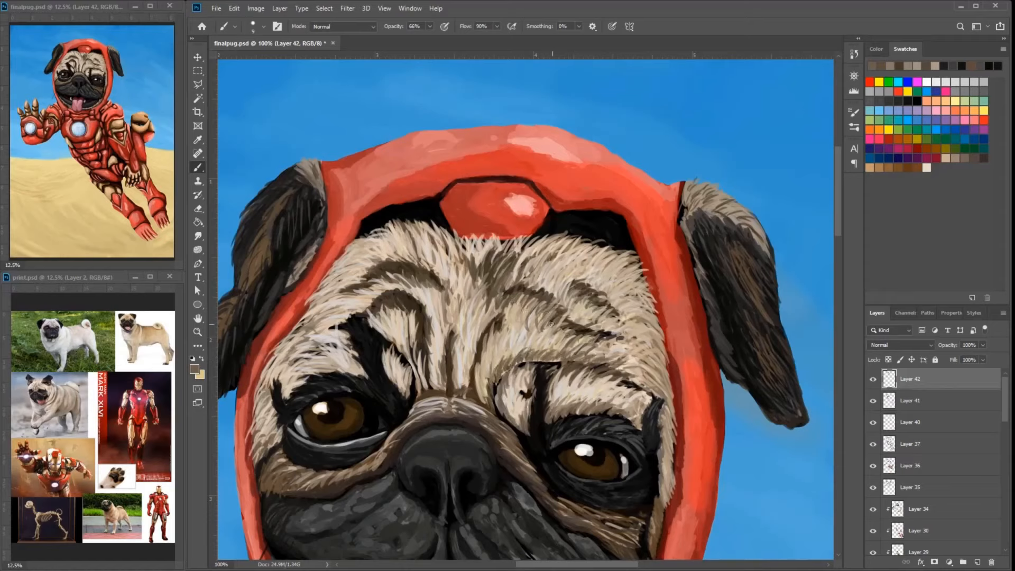
{"action": "left_click_drag", "start_coordinate": [450, 320], "coordinate": [442, 354]}
{"action": "left_click_drag", "start_coordinate": [434, 208], "coordinate": [473, 199]}
{"action": "left_click_drag", "start_coordinate": [370, 295], "coordinate": [356, 297]}
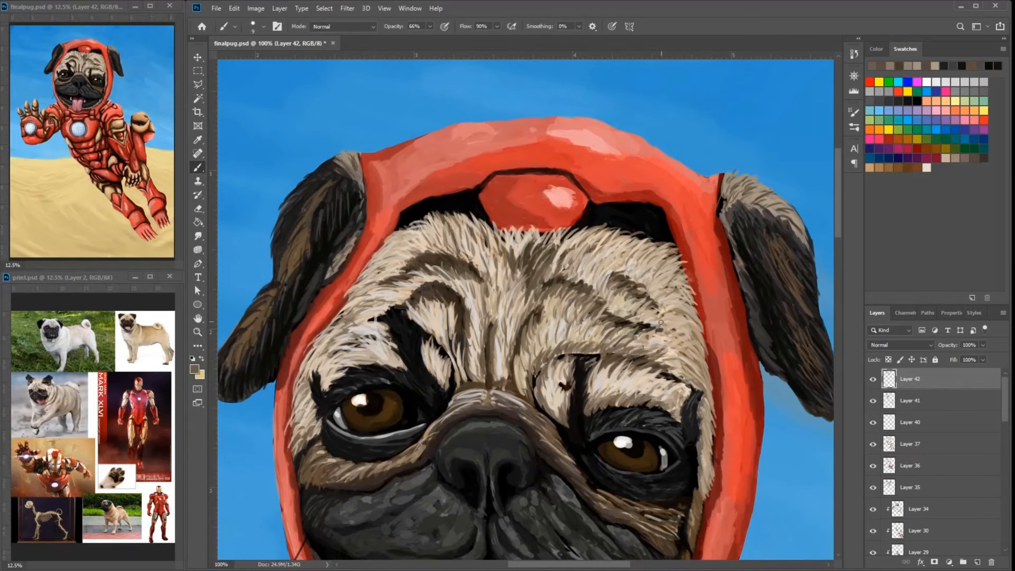
- Add grayish-brown fur strokes to the cheek below the pug's left eye and the chin fur beside the mouth
{"action": "left_click_drag", "start_coordinate": [304, 414], "coordinate": [245, 311]}
{"action": "left_click_drag", "start_coordinate": [608, 413], "coordinate": [622, 433]}
{"action": "left_click_drag", "start_coordinate": [616, 423], "coordinate": [591, 328]}
{"action": "left_click_drag", "start_coordinate": [551, 434], "coordinate": [544, 450]}
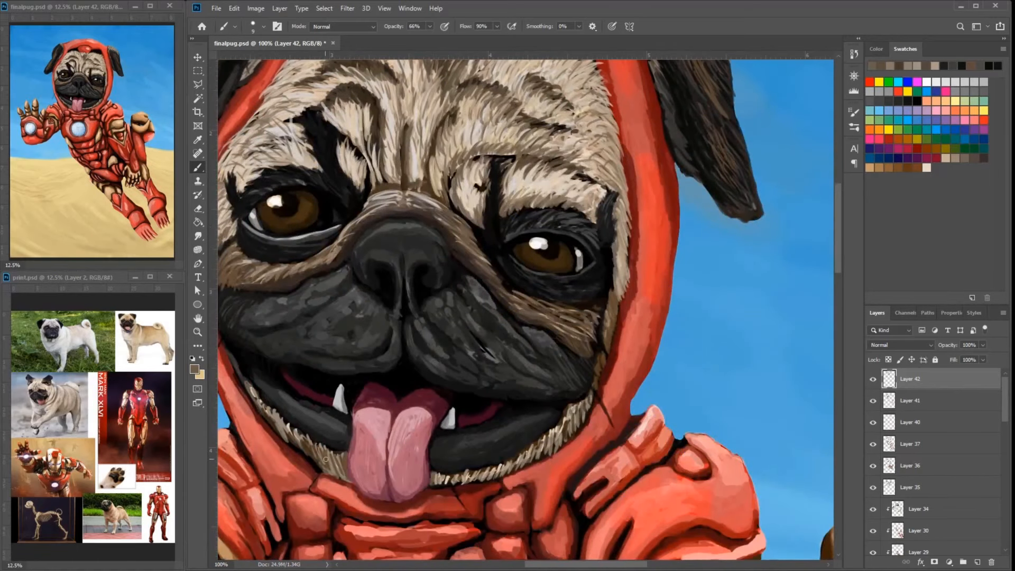
- Add fine strokes to the chin, muzzle and brow fur, and light gray strokes to the inner fur of the pug's right ear
{"action": "left_click_drag", "start_coordinate": [273, 414], "coordinate": [287, 436]}
{"action": "mouse_move", "coordinate": [339, 344]}
{"action": "left_mouse_down"}
{"action": "mouse_move", "coordinate": [373, 353]}
{"action": "mouse_move", "coordinate": [345, 386]}
{"action": "left_mouse_up"}
{"action": "mouse_move", "coordinate": [438, 228]}
{"action": "left_mouse_down"}
{"action": "mouse_move", "coordinate": [444, 203]}
{"action": "mouse_move", "coordinate": [436, 227]}
{"action": "left_mouse_up"}
{"action": "left_click_drag", "start_coordinate": [567, 203], "coordinate": [584, 222]}
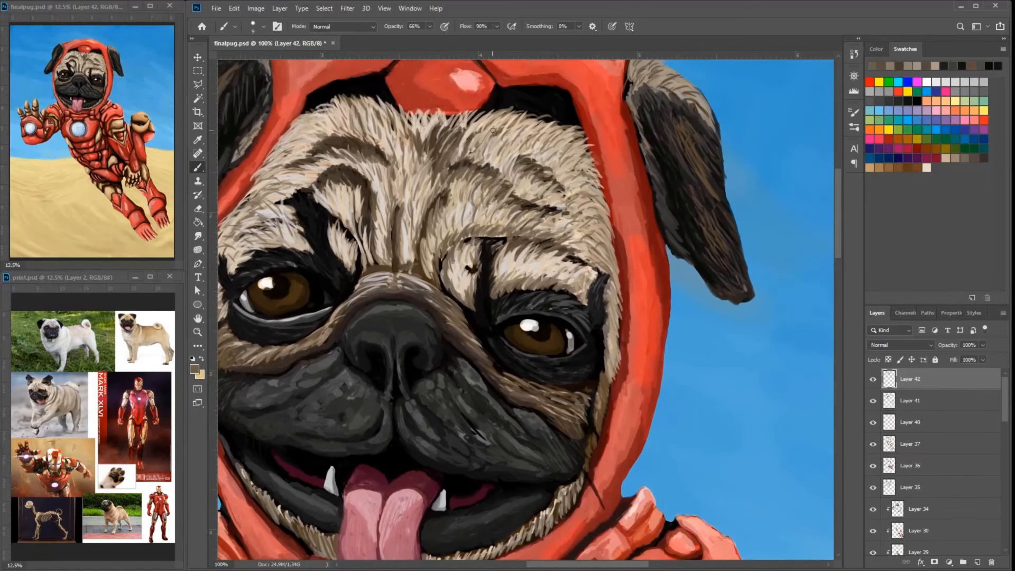
{"action": "left_click_drag", "start_coordinate": [492, 130], "coordinate": [570, 122]}
{"action": "left_click_drag", "start_coordinate": [405, 98], "coordinate": [368, 126]}
{"action": "left_click_drag", "start_coordinate": [379, 131], "coordinate": [363, 134]}
{"action": "mouse_move", "coordinate": [347, 130]}
{"action": "left_mouse_down"}
{"action": "mouse_move", "coordinate": [346, 204]}
{"action": "mouse_move", "coordinate": [400, 213]}
{"action": "left_mouse_up"}
{"action": "left_click", "coordinate": [388, 211], "text": "alt"}
{"action": "left_click", "coordinate": [392, 209], "text": "alt"}
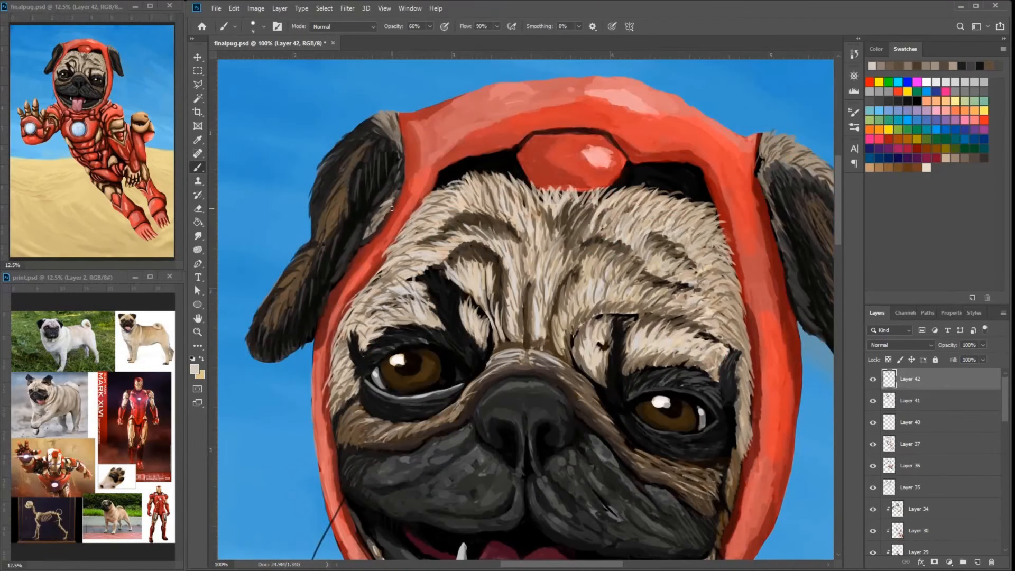
- Add thin light strokes to the fur at the top of the pug's left ear and the adjacent forehead
{"action": "left_click_drag", "start_coordinate": [779, 156], "coordinate": [729, 116]}
{"action": "left_click_drag", "start_coordinate": [768, 133], "coordinate": [784, 137]}
{"action": "left_click_drag", "start_coordinate": [713, 144], "coordinate": [725, 153]}
{"action": "left_click_drag", "start_coordinate": [717, 155], "coordinate": [731, 178]}
{"action": "left_click", "coordinate": [751, 155], "text": "alt"}
{"action": "left_click", "coordinate": [764, 159], "text": "alt"}
{"action": "left_click", "coordinate": [649, 196], "text": "alt"}
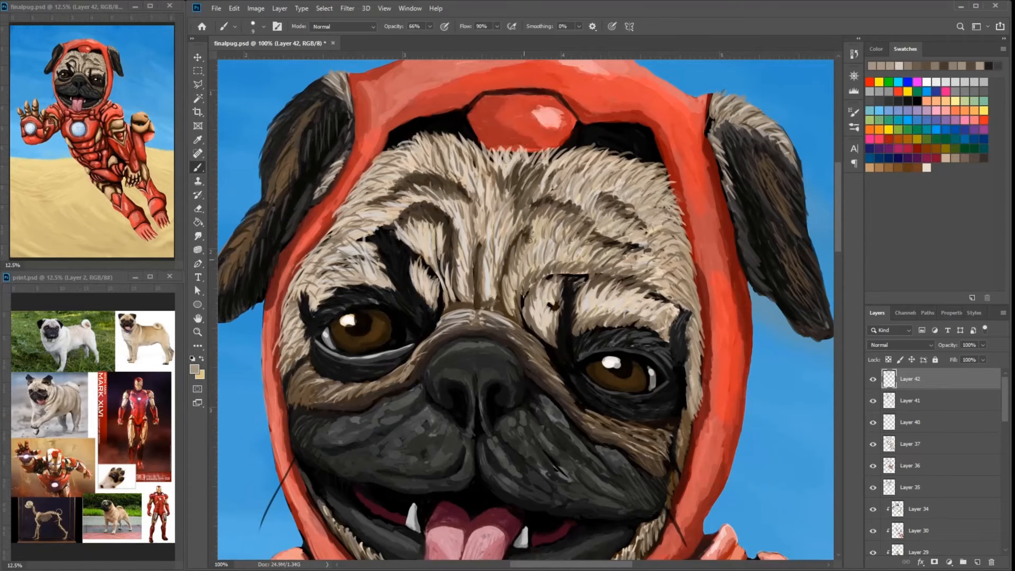
- Paint fine grayish and dark brown fur strokes along the forehead wrinkles and between the brows
{"action": "left_click_drag", "start_coordinate": [529, 241], "coordinate": [569, 221]}
{"action": "left_click_drag", "start_coordinate": [415, 223], "coordinate": [397, 238]}
{"action": "mouse_move", "coordinate": [397, 228]}
{"action": "left_mouse_down"}
{"action": "mouse_move", "coordinate": [380, 237]}
{"action": "mouse_move", "coordinate": [428, 229]}
{"action": "left_mouse_up"}
{"action": "left_click", "coordinate": [502, 226], "text": "alt"}
{"action": "left_click_drag", "start_coordinate": [525, 233], "coordinate": [509, 218]}
{"action": "left_click_drag", "start_coordinate": [438, 229], "coordinate": [390, 260]}
{"action": "left_click_drag", "start_coordinate": [719, 248], "coordinate": [656, 235]}
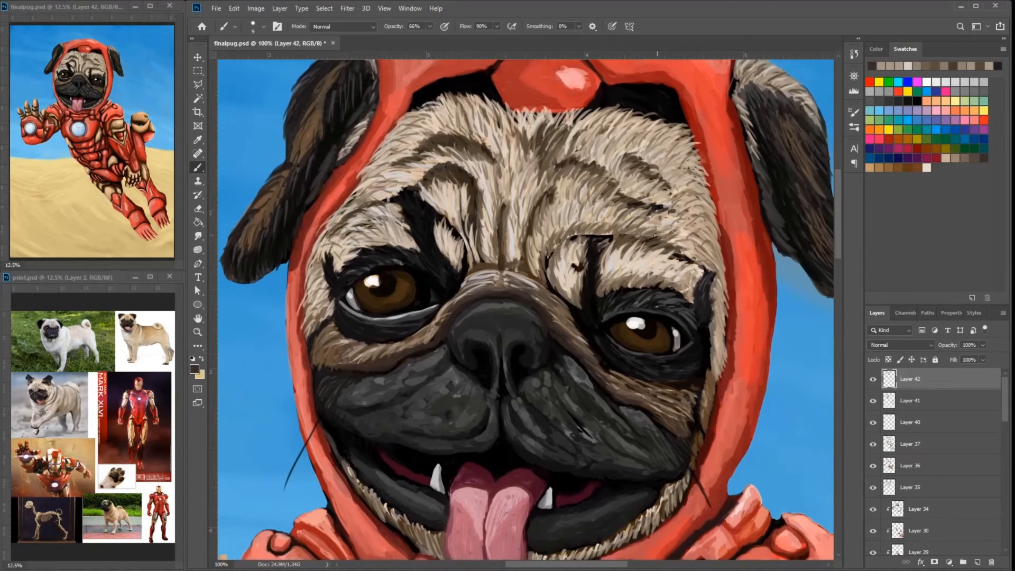
{"action": "left_click", "coordinate": [362, 226], "text": "alt"}
{"action": "left_click_drag", "start_coordinate": [698, 172], "coordinate": [648, 196]}
{"action": "left_click", "coordinate": [650, 197], "text": "alt"}
{"action": "left_click", "coordinate": [741, 128], "text": "alt"}
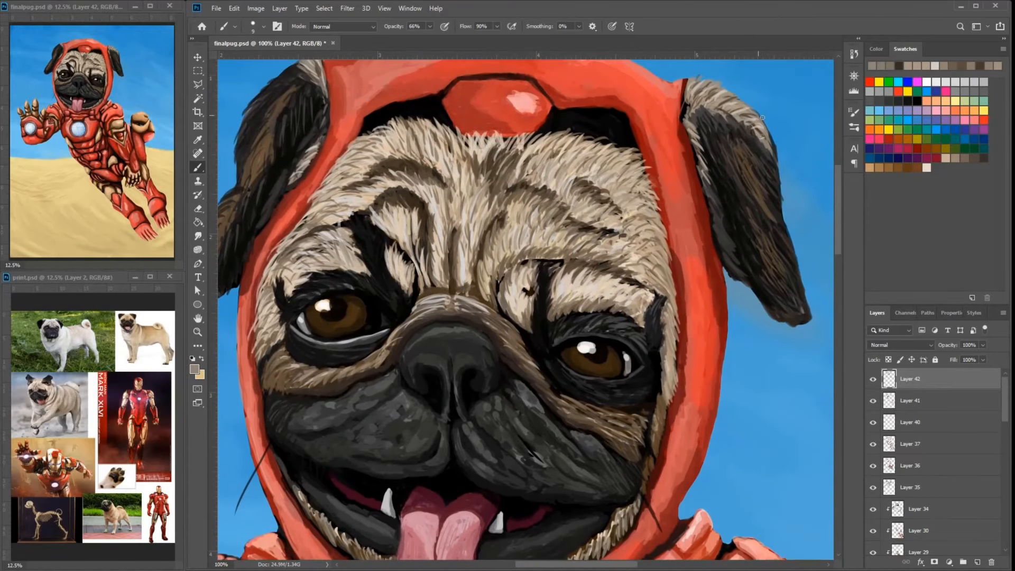
- Add cream highlight strokes to the fur in the middle of the forehead and above the pug's left eye
{"action": "left_click_drag", "start_coordinate": [573, 281], "coordinate": [561, 295]}
{"action": "mouse_move", "coordinate": [475, 259]}
{"action": "left_mouse_down"}
{"action": "mouse_move", "coordinate": [517, 235]}
{"action": "mouse_move", "coordinate": [575, 236]}
{"action": "left_mouse_up"}
{"action": "mouse_move", "coordinate": [566, 225]}
{"action": "left_mouse_down"}
{"action": "mouse_move", "coordinate": [559, 260]}
{"action": "mouse_move", "coordinate": [584, 271]}
{"action": "left_mouse_up"}
{"action": "left_click", "coordinate": [564, 238], "text": "alt"}
{"action": "left_click_drag", "start_coordinate": [599, 222], "coordinate": [588, 254]}
{"action": "left_click_drag", "start_coordinate": [662, 202], "coordinate": [645, 215]}
{"action": "left_click_drag", "start_coordinate": [650, 194], "coordinate": [639, 209]}
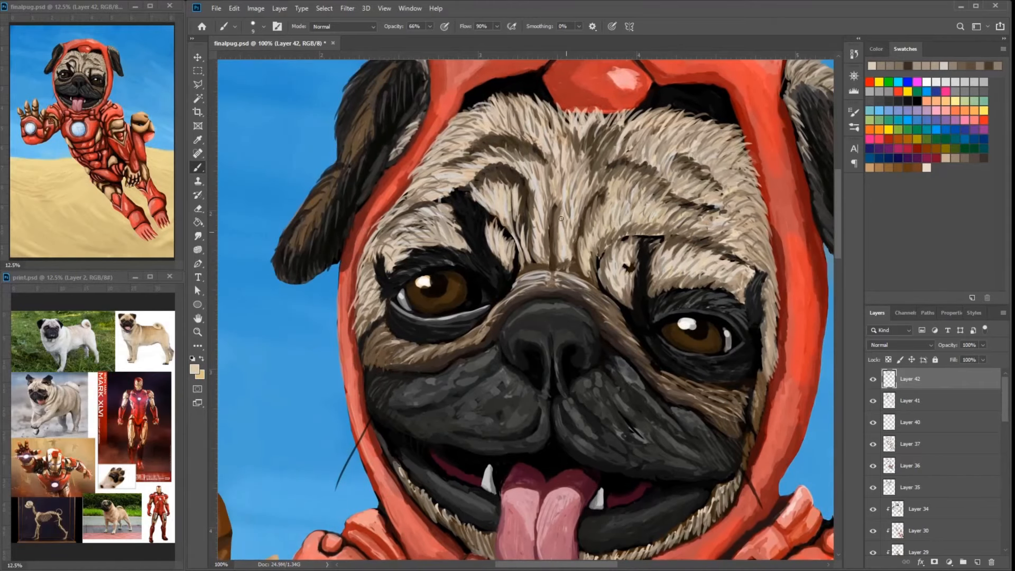
- Paint thin black strokes along the forehead creases and the dark fur below the pug's left eye
{"action": "left_click_drag", "start_coordinate": [624, 265], "coordinate": [645, 245]}
{"action": "left_click", "coordinate": [664, 259], "text": "alt"}
{"action": "left_click_drag", "start_coordinate": [682, 223], "coordinate": [673, 264]}
{"action": "left_click_drag", "start_coordinate": [728, 218], "coordinate": [721, 208]}
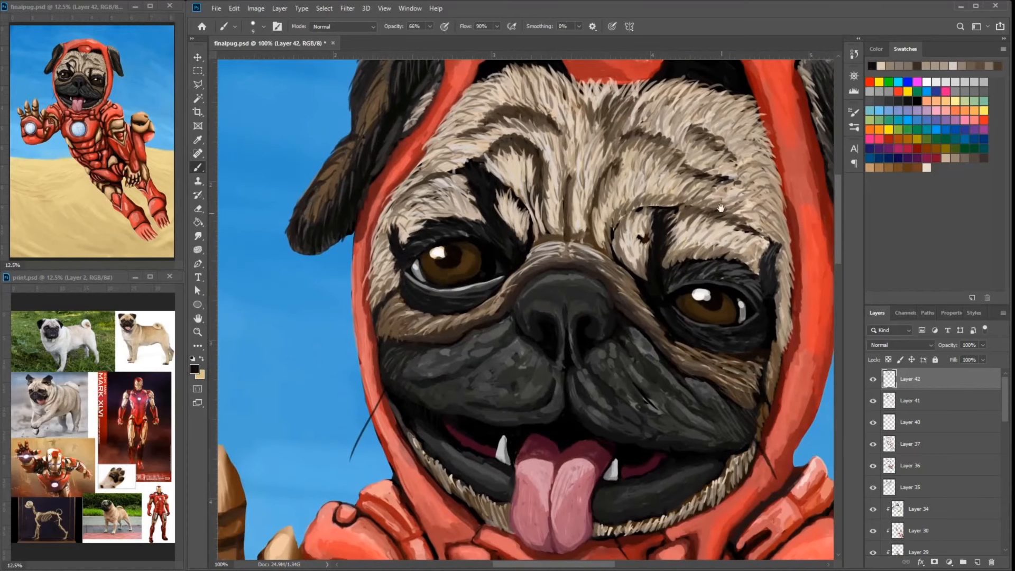
{"action": "mouse_move", "coordinate": [731, 401]}
{"action": "left_mouse_down"}
{"action": "mouse_move", "coordinate": [687, 366]}
{"action": "mouse_move", "coordinate": [695, 376]}
{"action": "left_mouse_up"}
{"action": "left_click", "coordinate": [688, 370], "text": "alt"}
{"action": "left_click_drag", "start_coordinate": [685, 364], "coordinate": [699, 374]}
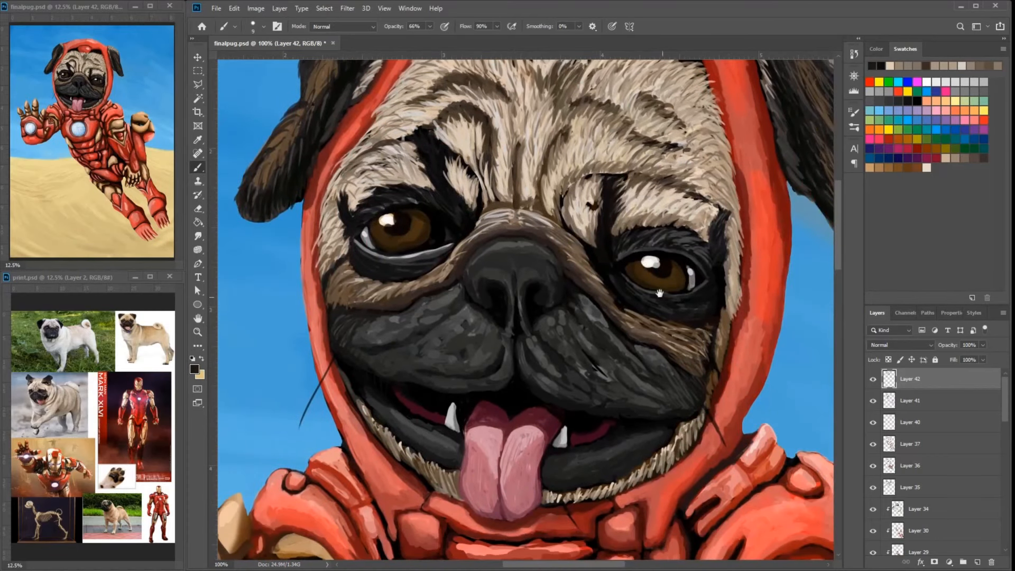
- Sample gray and light fur tones and touch up the fur around the eyes, muzzle and ears with fine strokes
{"action": "left_click_drag", "start_coordinate": [660, 293], "coordinate": [705, 313]}
{"action": "left_click_drag", "start_coordinate": [400, 270], "coordinate": [375, 293]}
{"action": "left_click_drag", "start_coordinate": [736, 416], "coordinate": [648, 391]}
{"action": "left_click_drag", "start_coordinate": [314, 301], "coordinate": [255, 372]}
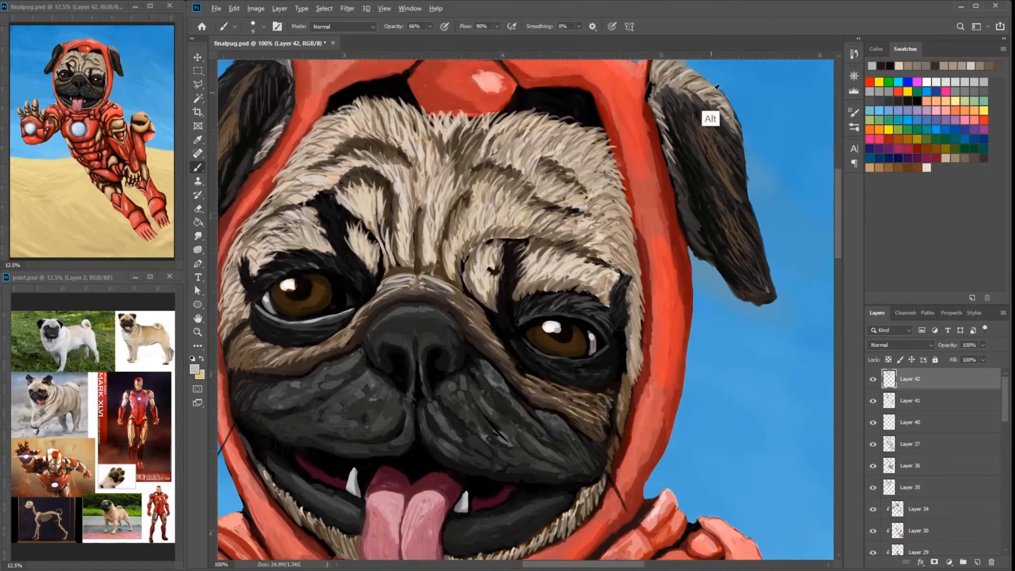
{"action": "left_click", "coordinate": [556, 284], "text": "alt"}
{"action": "left_click_drag", "start_coordinate": [340, 163], "coordinate": [324, 168]}
{"action": "mouse_move", "coordinate": [311, 323]}
{"action": "left_mouse_down"}
{"action": "mouse_move", "coordinate": [370, 257]}
{"action": "mouse_move", "coordinate": [359, 244]}
{"action": "mouse_move", "coordinate": [385, 227]}
{"action": "left_mouse_up"}
{"action": "left_click", "coordinate": [373, 239], "text": "alt"}
{"action": "left_click", "coordinate": [367, 227], "text": "alt"}
{"action": "mouse_move", "coordinate": [608, 260]}
{"action": "left_mouse_down"}
{"action": "mouse_move", "coordinate": [592, 258]}
{"action": "mouse_move", "coordinate": [612, 288]}
{"action": "mouse_move", "coordinate": [576, 320]}
{"action": "left_mouse_up"}
{"action": "left_click", "coordinate": [632, 210], "text": "alt"}
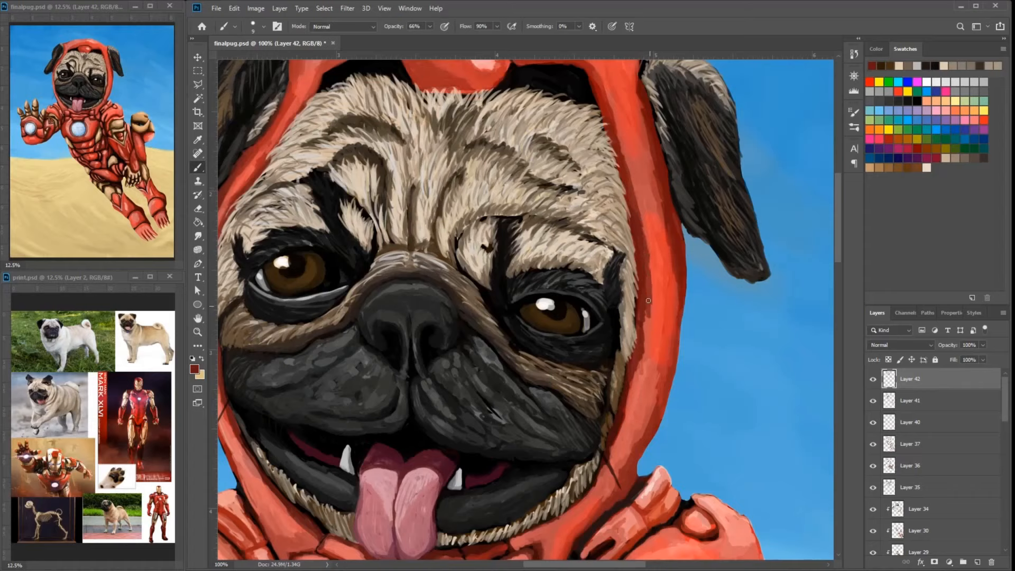
- Blend dark red and bright red strokes down the hood beside the pug's left cheek
{"action": "left_click_drag", "start_coordinate": [648, 304], "coordinate": [637, 377]}
{"action": "left_click", "coordinate": [628, 158], "text": "alt"}
{"action": "left_click_drag", "start_coordinate": [626, 153], "coordinate": [651, 310]}
{"action": "left_click", "coordinate": [624, 145], "text": "alt"}
{"action": "left_click_drag", "start_coordinate": [653, 320], "coordinate": [632, 408]}
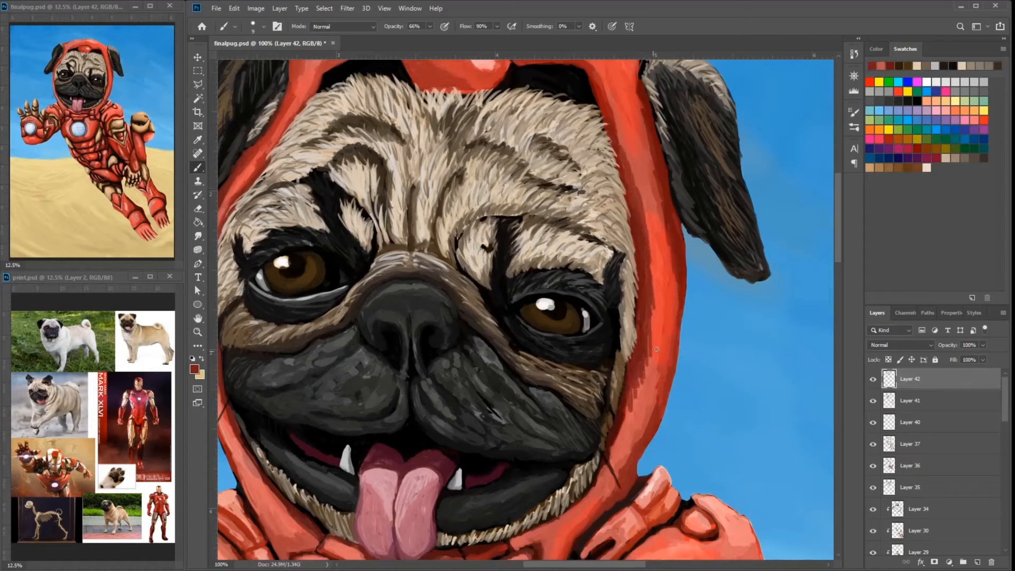
{"action": "left_click", "coordinate": [657, 237], "text": "alt"}
{"action": "left_click_drag", "start_coordinate": [644, 218], "coordinate": [647, 235]}
{"action": "left_click", "coordinate": [626, 162], "text": "alt"}
{"action": "mouse_move", "coordinate": [630, 177]}
{"action": "left_mouse_down"}
{"action": "mouse_move", "coordinate": [648, 251]}
{"action": "mouse_move", "coordinate": [642, 383]}
{"action": "left_mouse_up"}
{"action": "left_click_drag", "start_coordinate": [643, 342], "coordinate": [630, 415]}
{"action": "left_click_drag", "start_coordinate": [646, 310], "coordinate": [643, 341]}
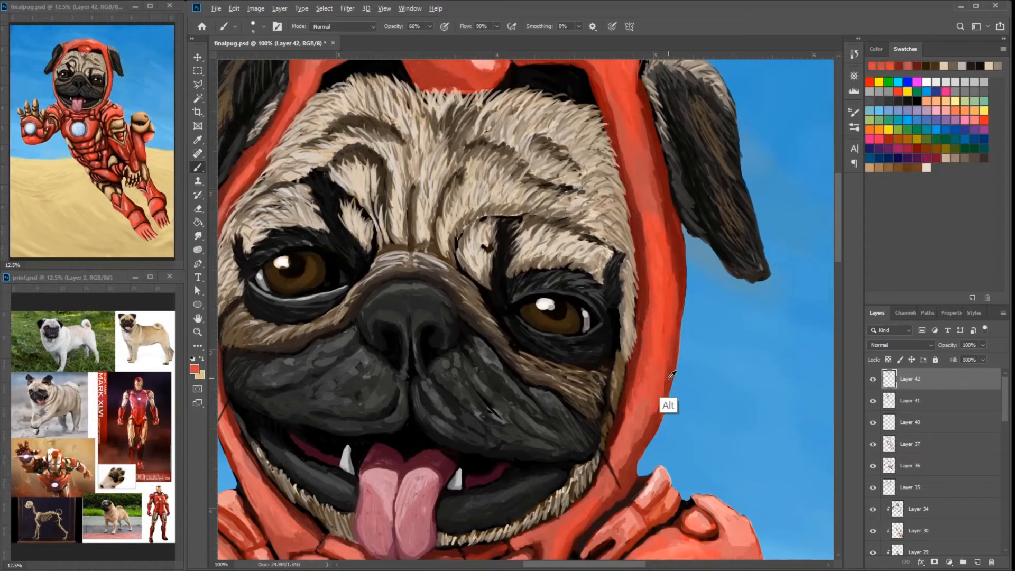
- Sample the hood's red and smooth its outer band below the pug's left ear with long strokes
{"action": "left_click", "coordinate": [669, 378], "text": "alt"}
{"action": "left_click", "coordinate": [734, 324], "text": "alt"}
{"action": "mouse_move", "coordinate": [668, 209]}
{"action": "left_mouse_down"}
{"action": "mouse_move", "coordinate": [730, 325]}
{"action": "mouse_move", "coordinate": [711, 297]}
{"action": "mouse_move", "coordinate": [715, 368]}
{"action": "left_mouse_up"}
{"action": "left_click", "coordinate": [711, 298], "text": "alt"}
{"action": "left_click", "coordinate": [702, 286], "text": "alt"}
{"action": "left_click_drag", "start_coordinate": [700, 264], "coordinate": [712, 341]}
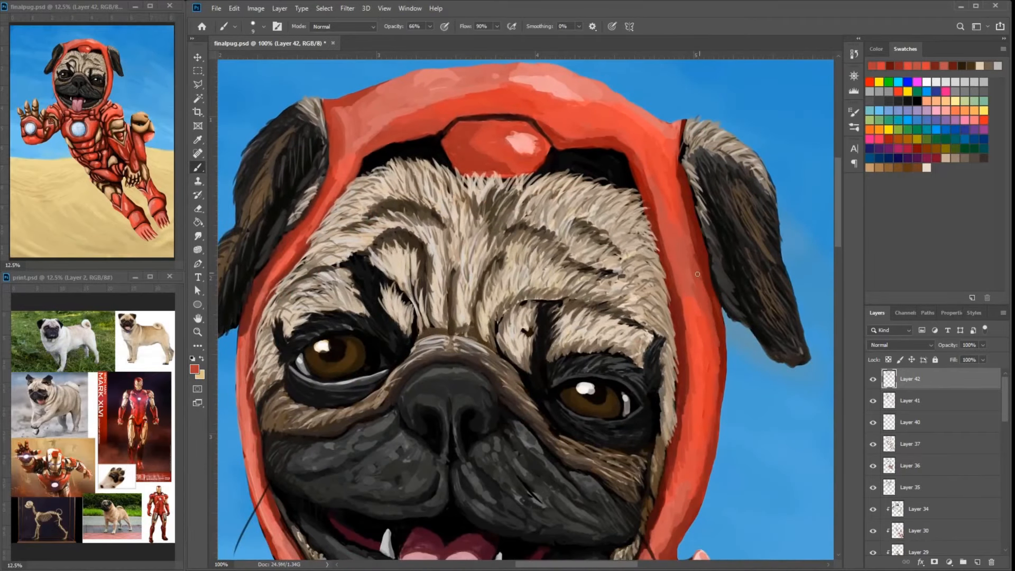
- Refine the red shading at the top of the hood around the forehead gem
{"action": "left_click_drag", "start_coordinate": [451, 114], "coordinate": [534, 145]}
{"action": "left_click", "coordinate": [538, 113], "text": "alt"}
{"action": "left_click_drag", "start_coordinate": [540, 113], "coordinate": [526, 107]}
{"action": "left_click", "coordinate": [420, 137], "text": "alt"}
{"action": "left_click_drag", "start_coordinate": [427, 134], "coordinate": [448, 124]}
{"action": "left_click", "coordinate": [346, 312], "text": "alt"}
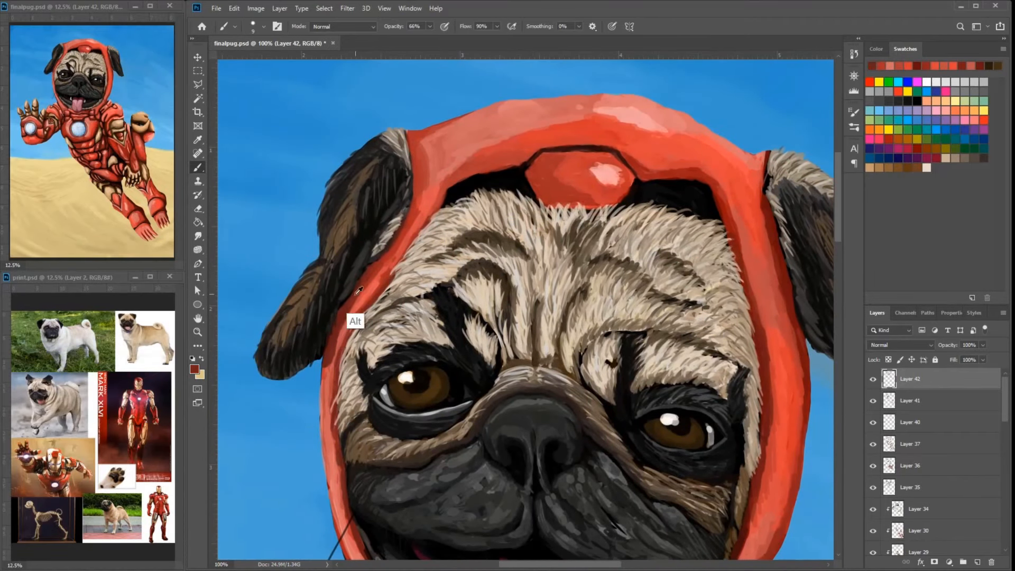
- Paint dark red shading along both sides of the hood beside the ears
{"action": "left_click", "coordinate": [761, 222], "text": "alt"}
{"action": "left_click_drag", "start_coordinate": [765, 211], "coordinate": [803, 378]}
{"action": "left_click_drag", "start_coordinate": [772, 287], "coordinate": [742, 292]}
{"action": "left_click_drag", "start_coordinate": [376, 222], "coordinate": [433, 200]}
{"action": "left_click", "coordinate": [440, 182], "text": "alt"}
{"action": "left_click_drag", "start_coordinate": [439, 189], "coordinate": [427, 219]}
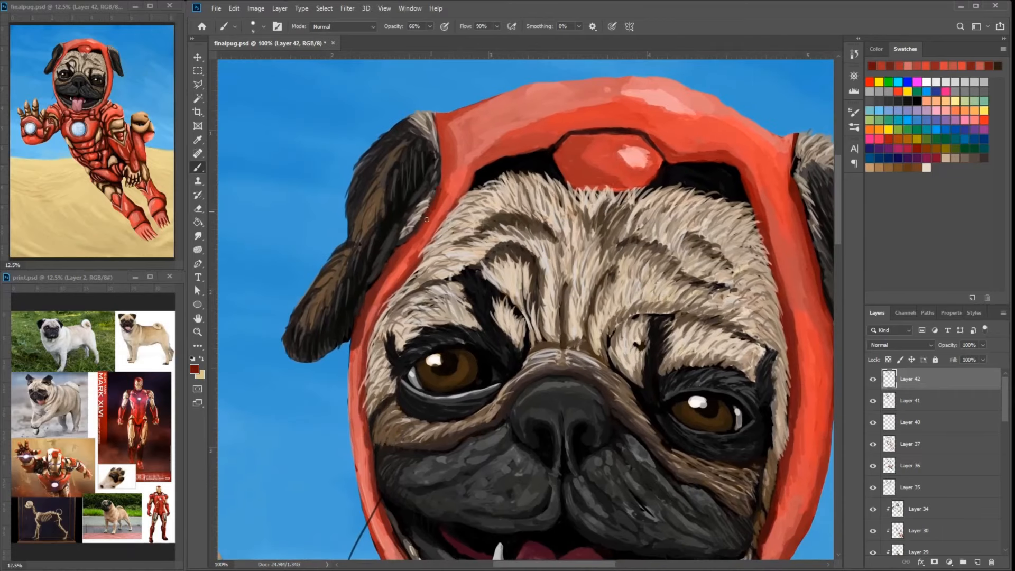
{"action": "left_click_drag", "start_coordinate": [370, 290], "coordinate": [413, 103]}
{"action": "left_click_drag", "start_coordinate": [425, 211], "coordinate": [470, 336]}
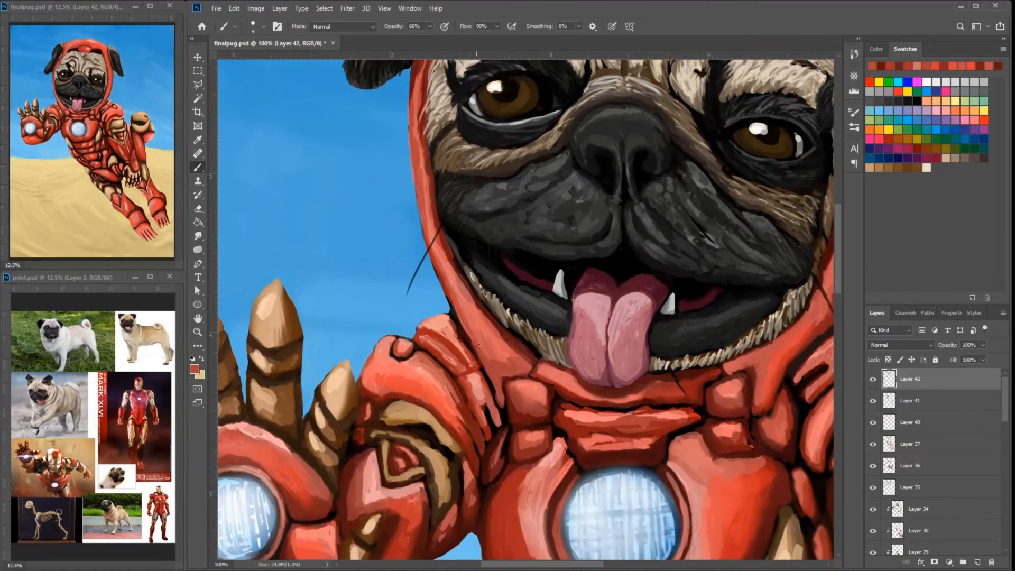
- Add red and light pink highlight strokes to the shoulder armor on the pug's raised arm
{"action": "mouse_move", "coordinate": [468, 302]}
{"action": "left_mouse_down"}
{"action": "mouse_move", "coordinate": [370, 534]}
{"action": "mouse_move", "coordinate": [354, 305]}
{"action": "left_mouse_up"}
{"action": "left_click", "coordinate": [446, 449], "text": "alt"}
{"action": "left_click_drag", "start_coordinate": [411, 400], "coordinate": [423, 412]}
{"action": "mouse_move", "coordinate": [414, 439]}
{"action": "left_mouse_down"}
{"action": "mouse_move", "coordinate": [401, 414]}
{"action": "mouse_move", "coordinate": [415, 412]}
{"action": "left_mouse_up"}
{"action": "left_click_drag", "start_coordinate": [317, 364], "coordinate": [407, 320]}
{"action": "left_click_drag", "start_coordinate": [343, 289], "coordinate": [332, 307]}
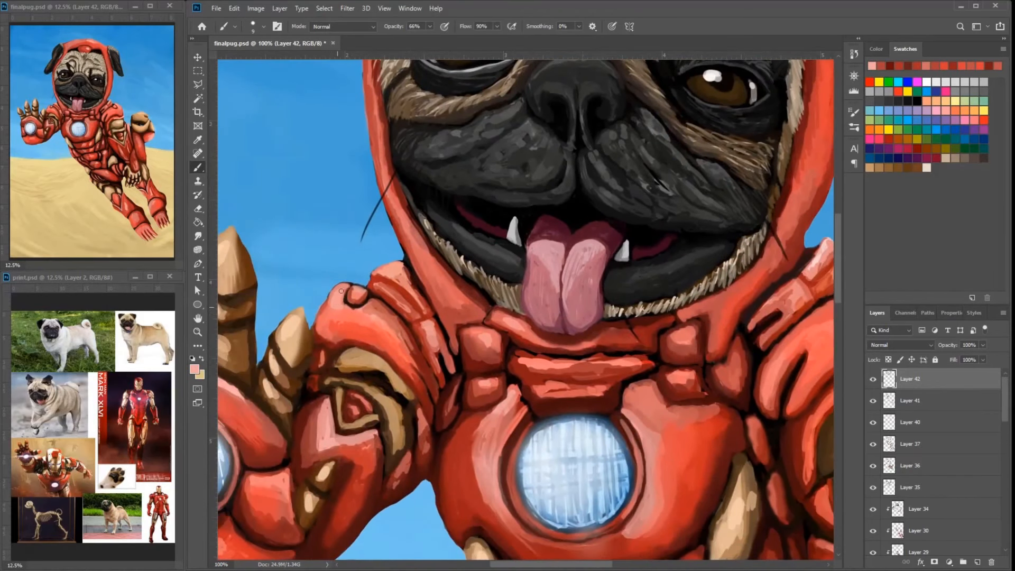
- Add light pink highlights to the collar blocks and chest armor around the arc reactor
{"action": "left_click_drag", "start_coordinate": [396, 274], "coordinate": [464, 248]}
{"action": "left_click_drag", "start_coordinate": [392, 368], "coordinate": [381, 388]}
{"action": "mouse_move", "coordinate": [518, 391]}
{"action": "left_mouse_down"}
{"action": "mouse_move", "coordinate": [483, 248]}
{"action": "mouse_move", "coordinate": [458, 260]}
{"action": "left_mouse_up"}
{"action": "left_click_drag", "start_coordinate": [519, 243], "coordinate": [508, 263]}
{"action": "left_click_drag", "start_coordinate": [690, 244], "coordinate": [696, 249]}
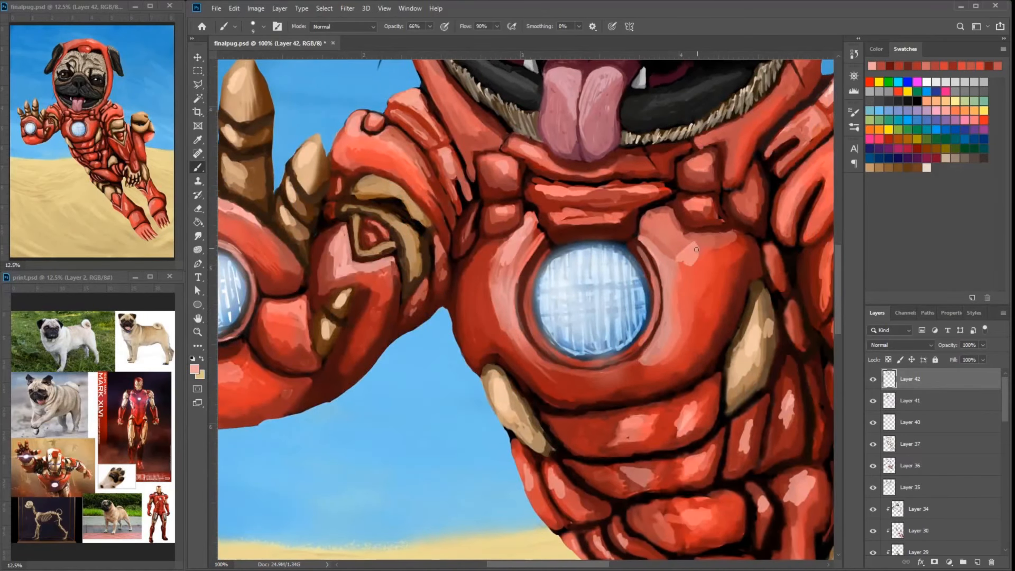
{"action": "mouse_move", "coordinate": [712, 152]}
{"action": "left_mouse_down"}
{"action": "mouse_move", "coordinate": [699, 164]}
{"action": "mouse_move", "coordinate": [723, 190]}
{"action": "mouse_move", "coordinate": [704, 177]}
{"action": "left_mouse_up"}
{"action": "left_click", "coordinate": [719, 180], "text": "alt"}
{"action": "left_click", "coordinate": [700, 164], "text": "alt"}
{"action": "left_click_drag", "start_coordinate": [715, 152], "coordinate": [702, 171]}
{"action": "left_click_drag", "start_coordinate": [722, 303], "coordinate": [709, 198]}
{"action": "key", "text": "ctrl+minus"}
{"action": "left_click", "coordinate": [764, 355], "text": "alt"}
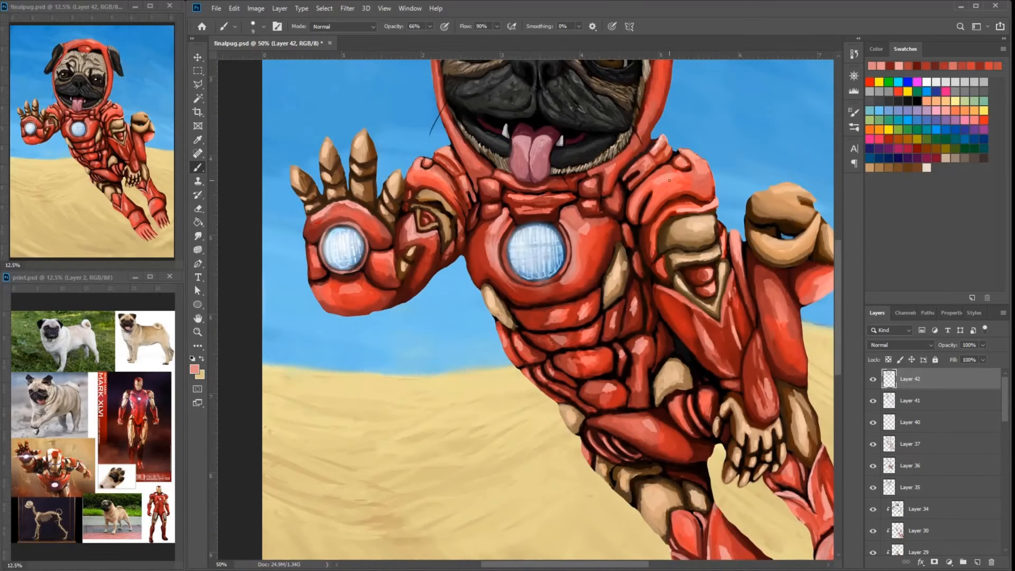
- Sample reds from the leg armor and brush highlights onto the rounded ankle plates of both legs
{"action": "mouse_move", "coordinate": [809, 502]}
{"action": "left_mouse_down"}
{"action": "mouse_move", "coordinate": [718, 479]}
{"action": "mouse_move", "coordinate": [705, 358]}
{"action": "left_mouse_up"}
{"action": "left_click", "coordinate": [774, 406], "text": "alt"}
{"action": "left_click", "coordinate": [750, 421], "text": "alt"}
{"action": "left_click_drag", "start_coordinate": [743, 434], "coordinate": [731, 451]}
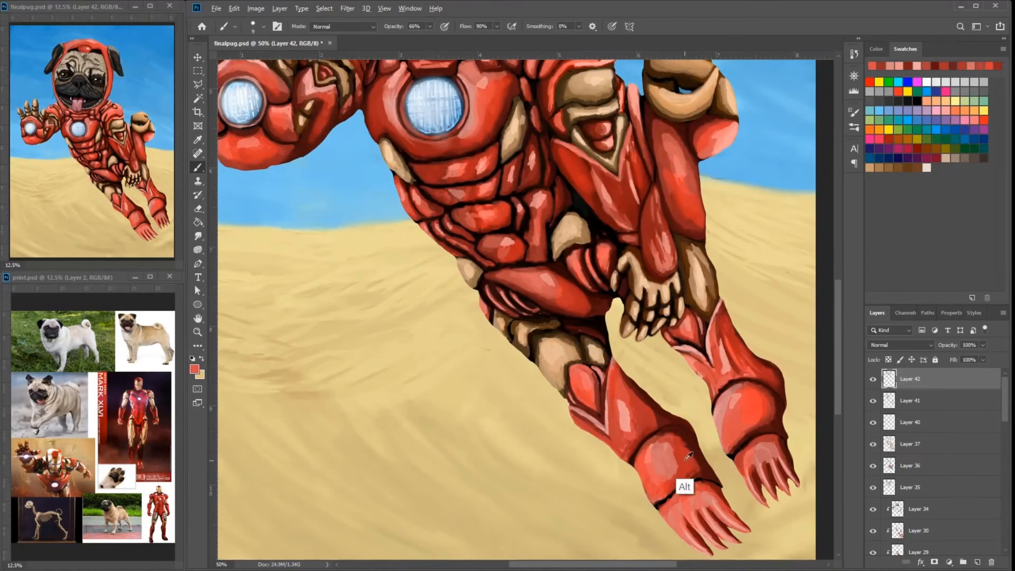
{"action": "left_click", "coordinate": [684, 460], "text": "alt"}
{"action": "mouse_move", "coordinate": [672, 495]}
{"action": "left_mouse_down"}
{"action": "mouse_move", "coordinate": [625, 444]}
{"action": "mouse_move", "coordinate": [654, 447]}
{"action": "mouse_move", "coordinate": [640, 462]}
{"action": "left_mouse_up"}
{"action": "left_click", "coordinate": [644, 483], "text": "alt"}
{"action": "left_click", "coordinate": [630, 496], "text": "alt"}
{"action": "left_click", "coordinate": [632, 462], "text": "alt"}
{"action": "left_click", "coordinate": [652, 480], "text": "alt"}
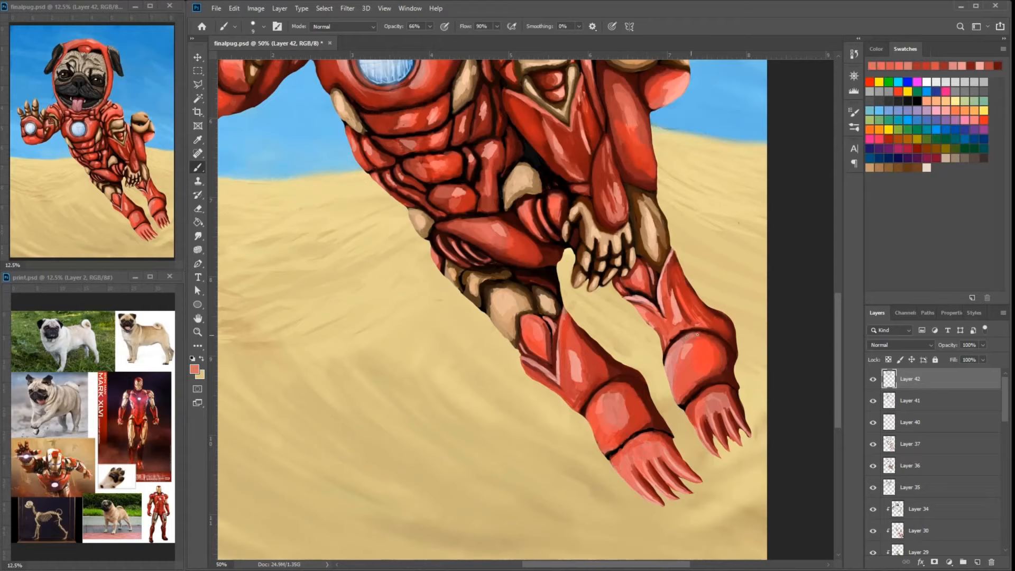
- Refine the pointed shin plates on both legs with fine pink edge highlights and dark red shading
{"action": "left_click", "coordinate": [561, 359], "text": "alt"}
{"action": "left_click", "coordinate": [645, 327], "text": "alt"}
{"action": "left_click", "coordinate": [662, 277], "text": "alt"}
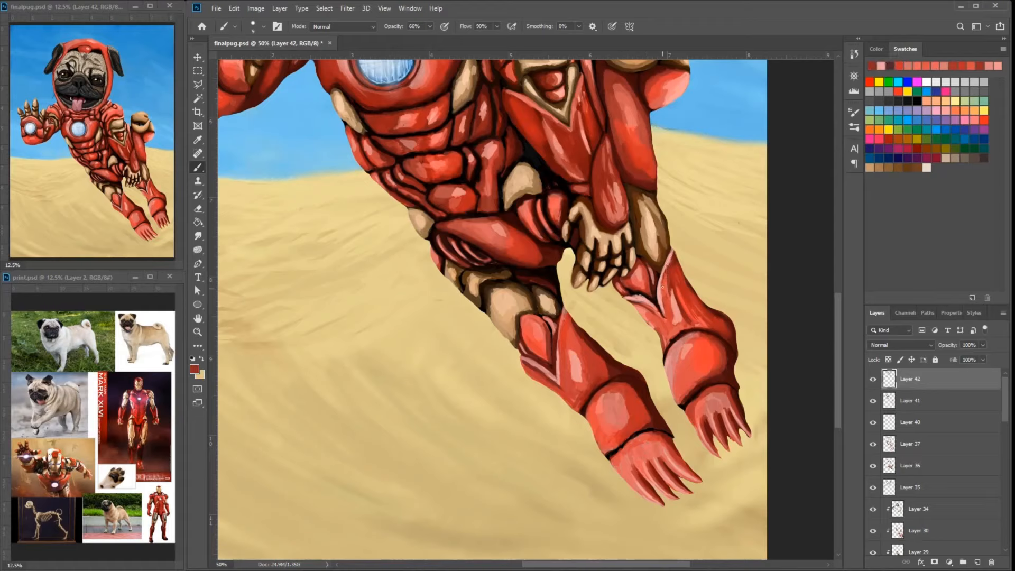
{"action": "left_click_drag", "start_coordinate": [662, 280], "coordinate": [661, 296]}
{"action": "left_click", "coordinate": [557, 352], "text": "alt"}
{"action": "left_click", "coordinate": [553, 367], "text": "alt"}
{"action": "left_click_drag", "start_coordinate": [561, 361], "coordinate": [561, 384]}
{"action": "left_click", "coordinate": [667, 286], "text": "alt"}
{"action": "left_click", "coordinate": [666, 300], "text": "alt"}
{"action": "left_click_drag", "start_coordinate": [673, 258], "coordinate": [650, 301]}
{"action": "left_click", "coordinate": [664, 325], "text": "alt"}
{"action": "left_click", "coordinate": [635, 299], "text": "alt"}
{"action": "left_click", "coordinate": [659, 351], "text": "alt"}
{"action": "mouse_move", "coordinate": [527, 358]}
{"action": "left_mouse_down"}
{"action": "mouse_move", "coordinate": [546, 372]}
{"action": "mouse_move", "coordinate": [567, 315]}
{"action": "left_mouse_up"}
{"action": "left_click", "coordinate": [557, 364], "text": "alt"}
{"action": "left_click", "coordinate": [563, 343], "text": "alt"}
{"action": "left_click", "coordinate": [668, 338], "text": "alt"}
{"action": "left_click_drag", "start_coordinate": [667, 285], "coordinate": [664, 301]}
{"action": "left_click", "coordinate": [664, 305], "text": "alt"}
{"action": "left_click_drag", "start_coordinate": [665, 276], "coordinate": [663, 303]}
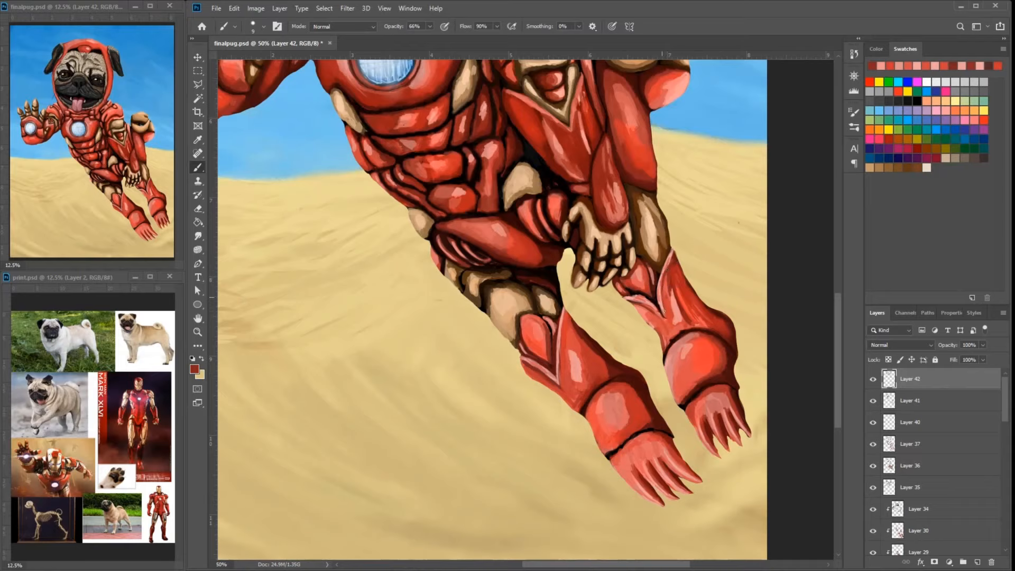
{"action": "left_click", "coordinate": [562, 349], "text": "alt"}
{"action": "left_click_drag", "start_coordinate": [561, 382], "coordinate": [562, 355]}
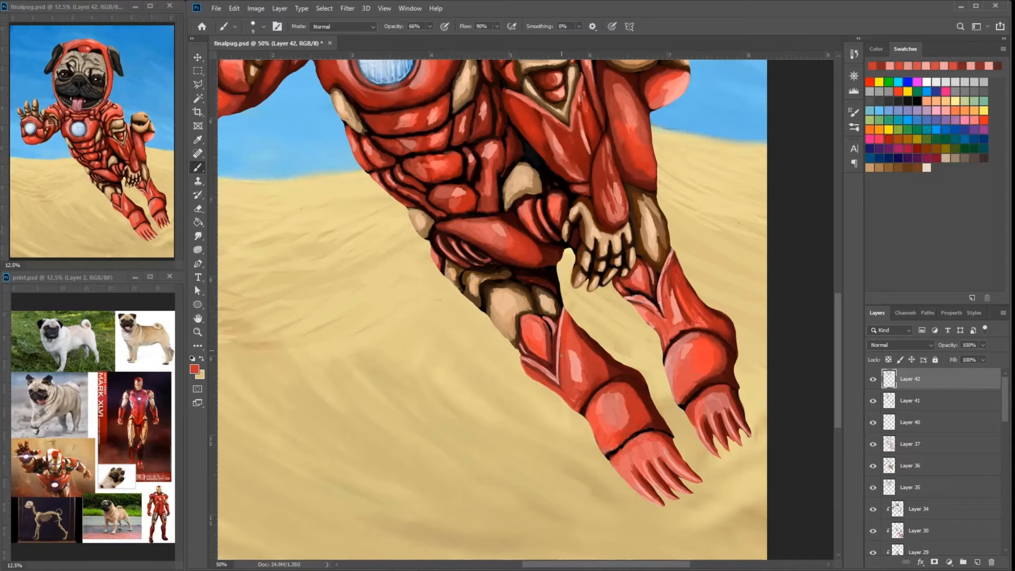
- Blend sampled red tones into the highlights on the shin armor of both legs
{"action": "left_click", "coordinate": [659, 310], "text": "alt"}
{"action": "mouse_move", "coordinate": [652, 315]}
{"action": "left_mouse_down"}
{"action": "mouse_move", "coordinate": [641, 309]}
{"action": "mouse_move", "coordinate": [661, 318]}
{"action": "left_mouse_up"}
{"action": "left_click", "coordinate": [664, 340], "text": "alt"}
{"action": "left_click_drag", "start_coordinate": [587, 346], "coordinate": [576, 305]}
{"action": "left_click", "coordinate": [571, 336], "text": "alt"}
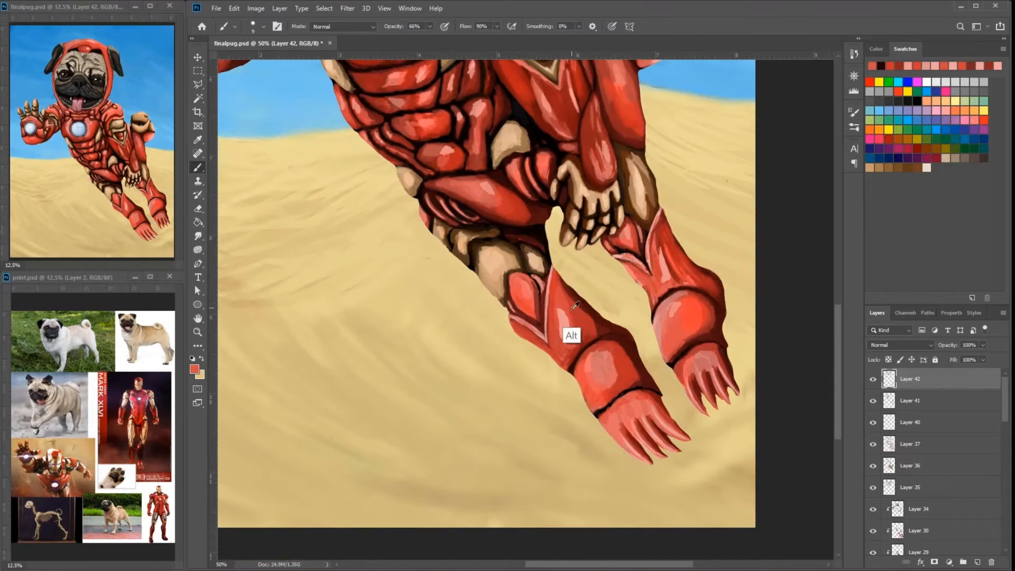
{"action": "left_click_drag", "start_coordinate": [552, 344], "coordinate": [556, 351]}
{"action": "left_click", "coordinate": [562, 346], "text": "alt"}
{"action": "left_click", "coordinate": [661, 292], "text": "alt"}
{"action": "left_click", "coordinate": [552, 343], "text": "alt"}
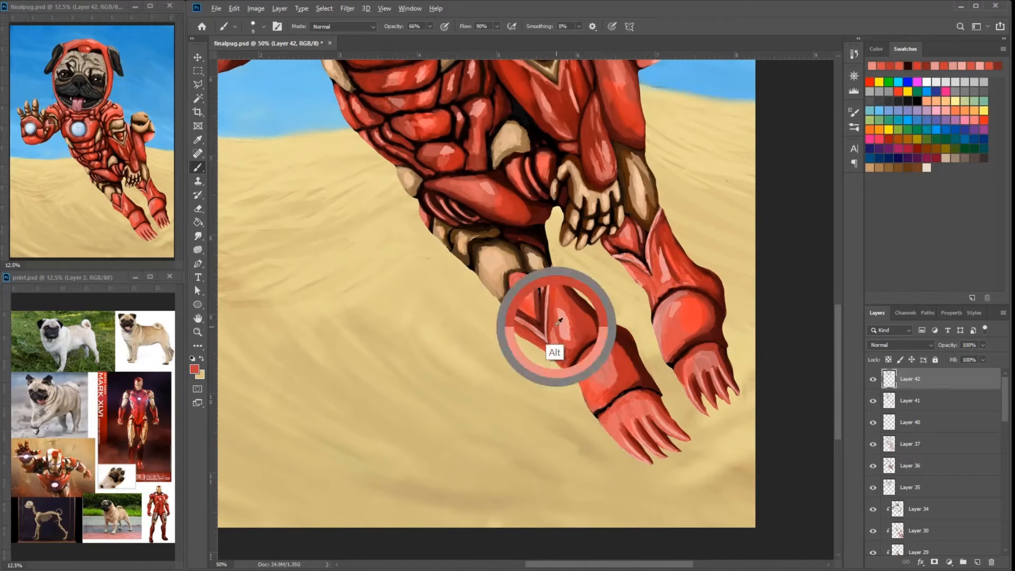
- Enlarge the brush to 21 px and paint dark red shading on the lower leg armor
{"action": "key", "text": "ctrl+minus"}
{"action": "left_click_drag", "start_coordinate": [650, 245], "coordinate": [667, 421]}
{"action": "key", "text": "ctrl+plus"}
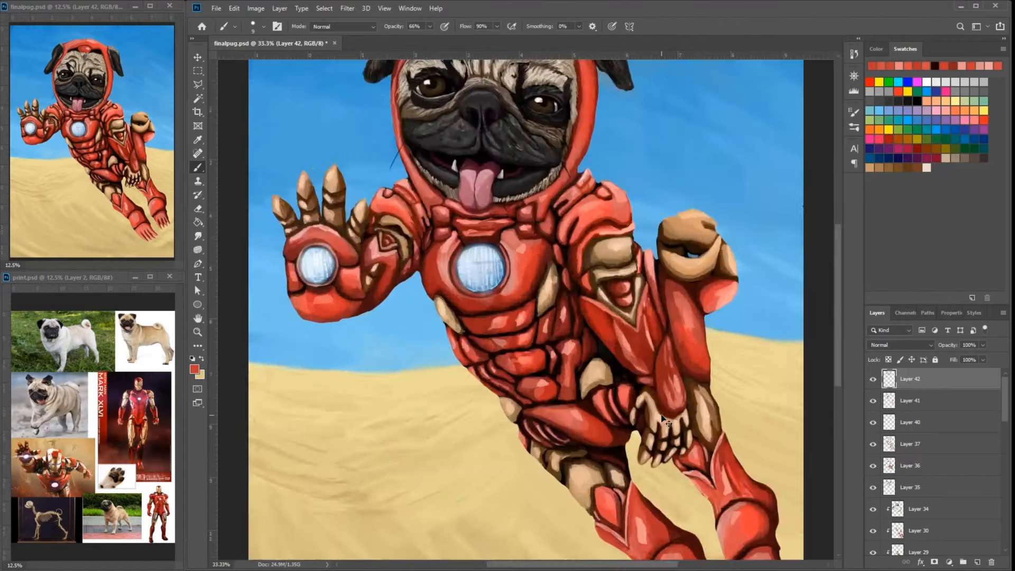
{"action": "key", "text": "ctrl+plus"}
{"action": "left_click_drag", "start_coordinate": [740, 449], "coordinate": [614, 322]}
{"action": "key", "text": "bracketright"}
{"action": "key", "text": "bracketright"}
{"action": "key", "text": "bracketright"}
{"action": "left_click", "coordinate": [733, 502], "text": "alt"}
{"action": "left_click_drag", "start_coordinate": [745, 496], "coordinate": [726, 508]}
{"action": "key", "text": "ctrl+minus"}
{"action": "left_click_drag", "start_coordinate": [786, 450], "coordinate": [766, 424]}
{"action": "left_click", "coordinate": [569, 455], "text": "alt"}
{"action": "left_click_drag", "start_coordinate": [557, 428], "coordinate": [570, 456]}
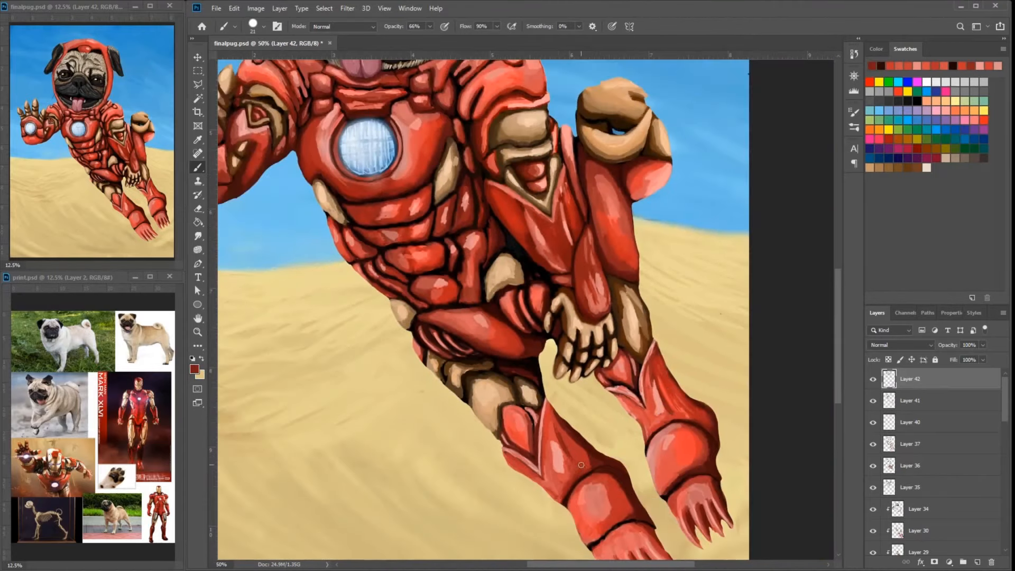
- Sample reds from the armor and touch up the shading and highlights on the shin plates of both legs
{"action": "left_click", "coordinate": [560, 436], "text": "alt"}
{"action": "left_click", "coordinate": [554, 425], "text": "alt"}
{"action": "left_click", "coordinate": [670, 387], "text": "alt"}
{"action": "mouse_move", "coordinate": [668, 383]}
{"action": "left_mouse_down"}
{"action": "mouse_move", "coordinate": [669, 409]}
{"action": "mouse_move", "coordinate": [678, 374]}
{"action": "left_mouse_up"}
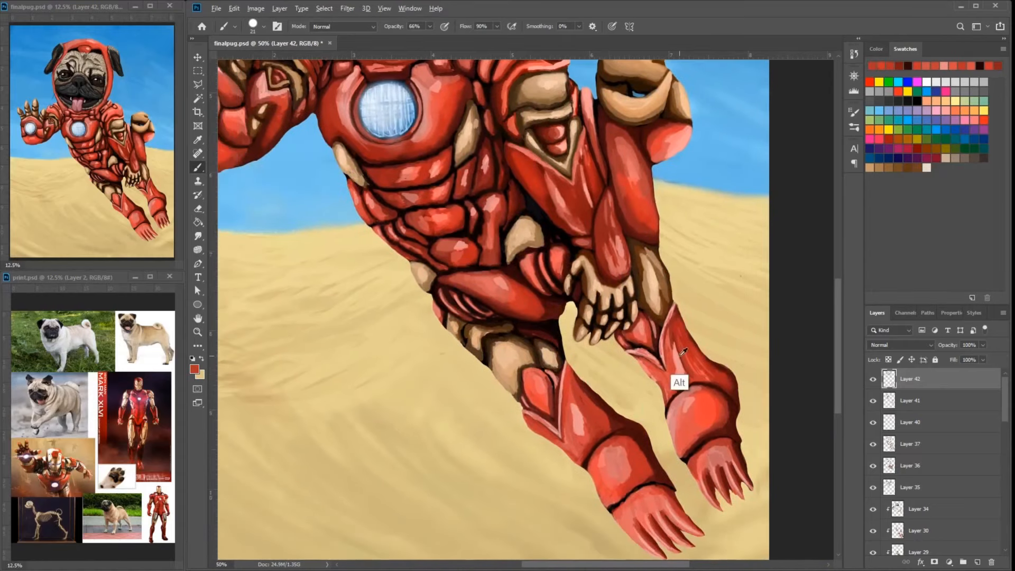
{"action": "left_click", "coordinate": [657, 344], "text": "alt"}
- Brush finishing red strokes onto the near leg's pointed shin plate and touch up the adjoining upper leg armor
{"action": "left_click", "coordinate": [478, 173], "text": "alt"}
{"action": "left_click", "coordinate": [574, 394], "text": "alt"}
{"action": "left_click_drag", "start_coordinate": [575, 397], "coordinate": [583, 415]}
{"action": "left_click", "coordinate": [578, 390], "text": "alt"}
{"action": "mouse_move", "coordinate": [580, 394]}
{"action": "left_mouse_down"}
{"action": "mouse_move", "coordinate": [583, 410]}
{"action": "mouse_move", "coordinate": [563, 366]}
{"action": "left_mouse_up"}
{"action": "left_click", "coordinate": [658, 308], "text": "alt"}
{"action": "left_click", "coordinate": [551, 347], "text": "alt"}
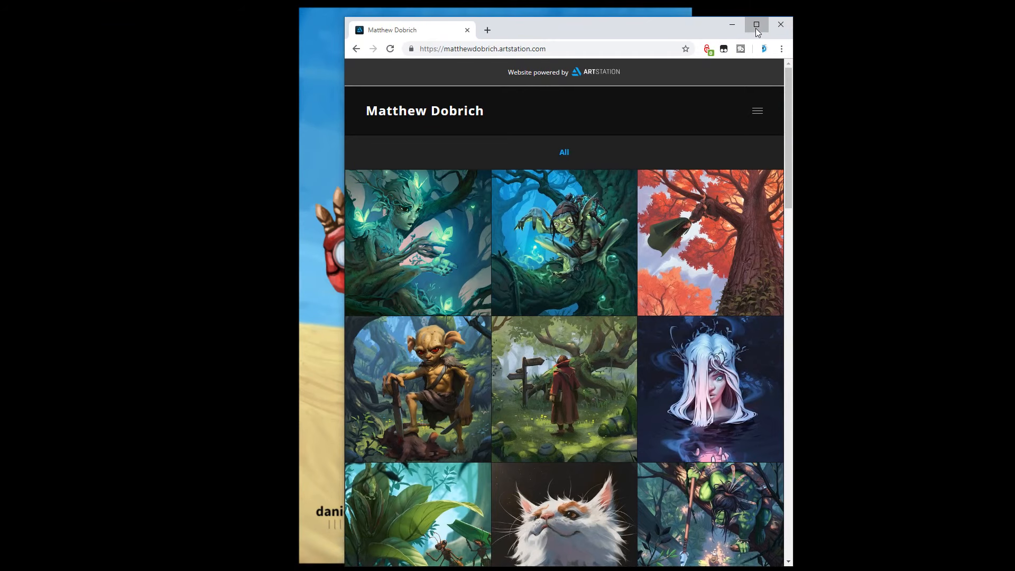
- Switch to the browser, maximize its window and look through the thumbnails in the artist's ArtStation portfolio
{"action": "left_click", "coordinate": [756, 25]}
{"action": "scroll", "coordinate": [705, 219], "scroll_direction": "down", "scroll_amount": 1}
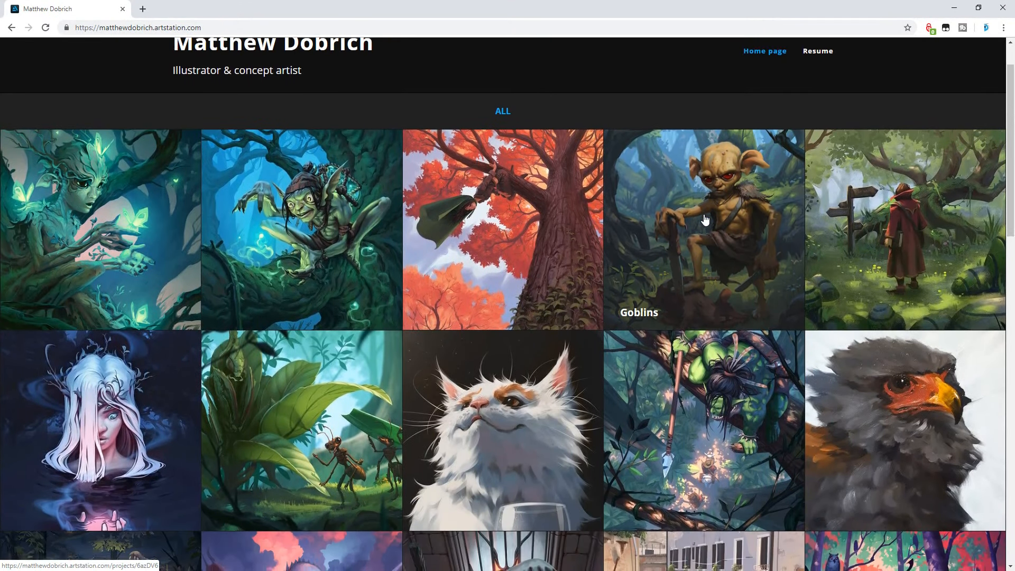
{"action": "scroll", "coordinate": [705, 220], "scroll_direction": "down", "scroll_amount": 1}
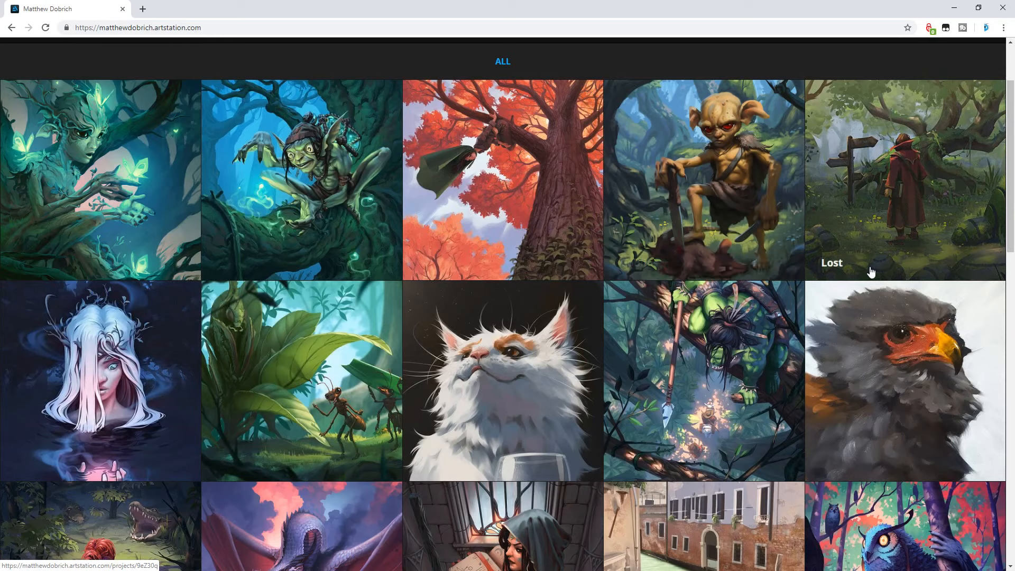
{"action": "scroll", "coordinate": [871, 272], "scroll_direction": "down", "scroll_amount": 1}
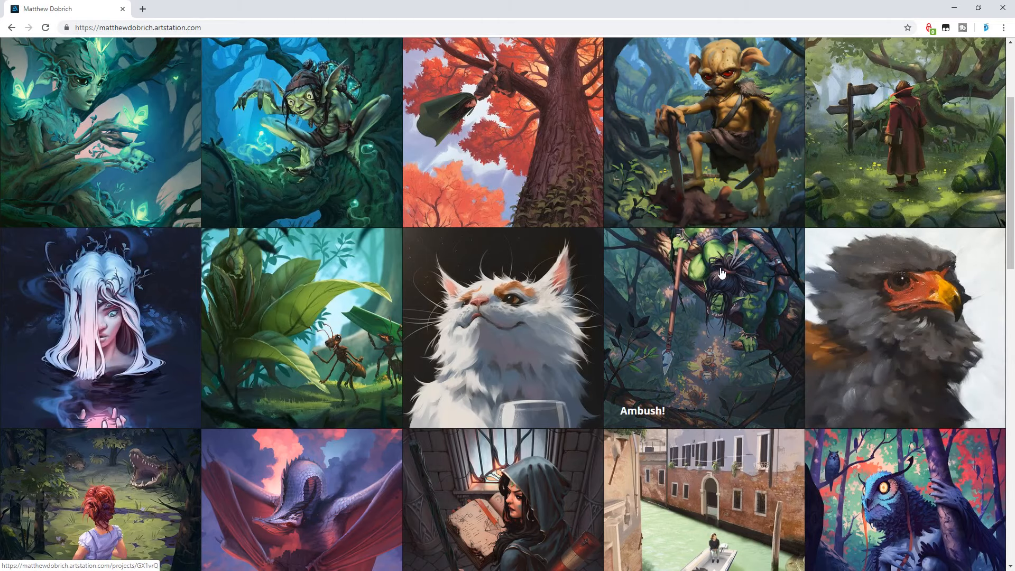
{"action": "scroll", "coordinate": [720, 267], "scroll_direction": "down", "scroll_amount": 2}
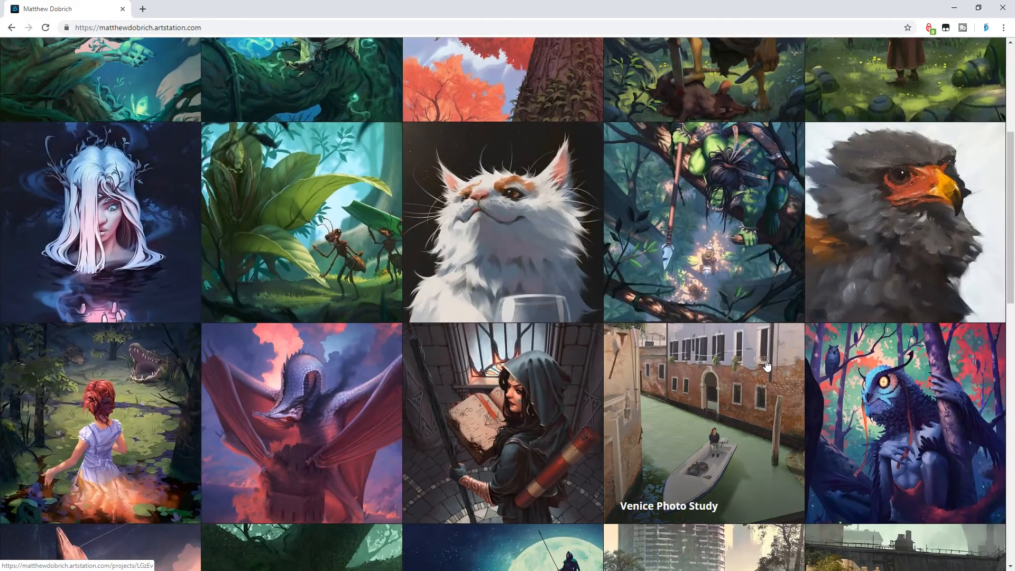
{"action": "scroll", "coordinate": [766, 364], "scroll_direction": "down", "scroll_amount": 1}
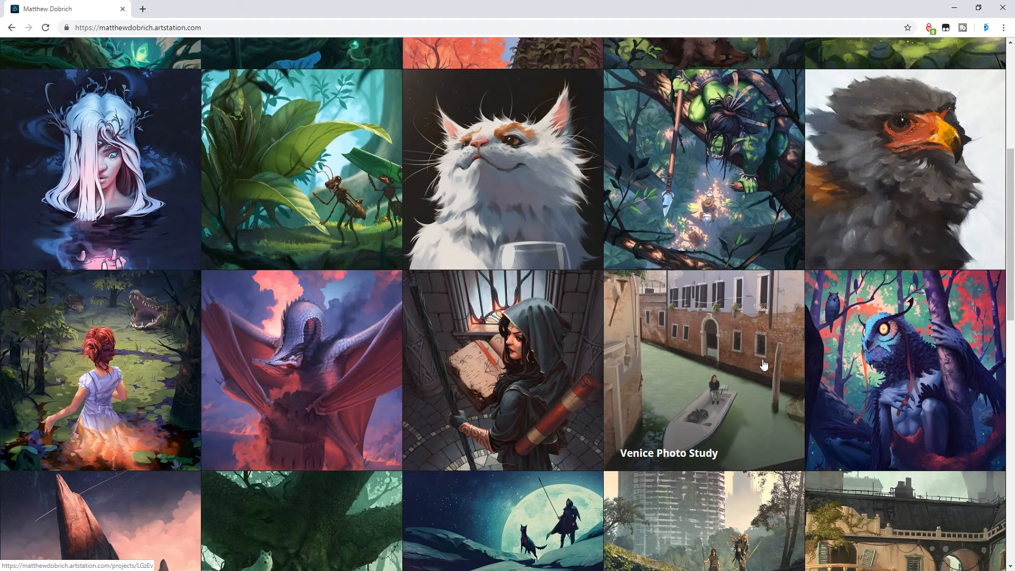
{"action": "scroll", "coordinate": [764, 365], "scroll_direction": "down", "scroll_amount": 1}
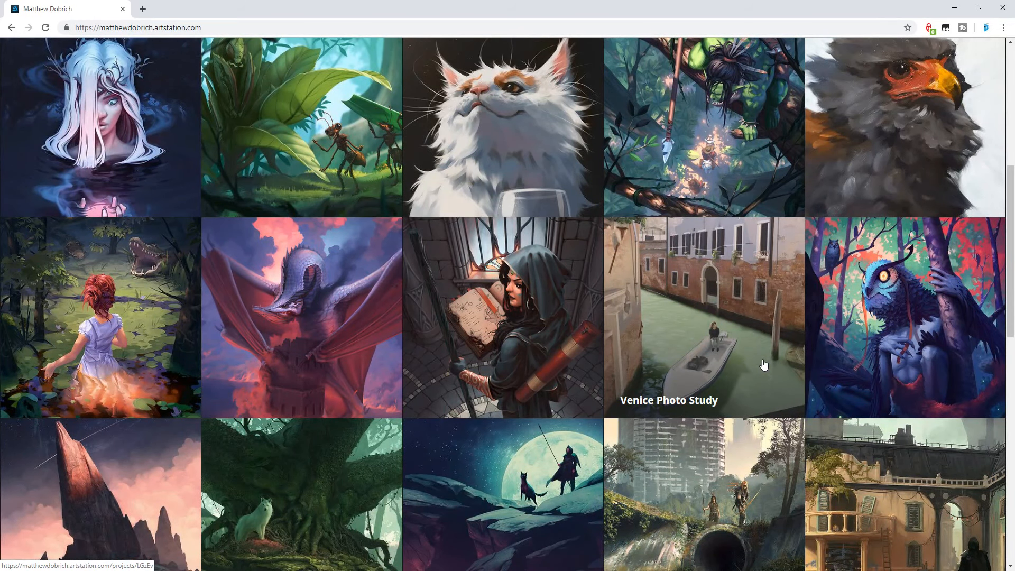
{"action": "scroll", "coordinate": [763, 364], "scroll_direction": "down", "scroll_amount": 1}
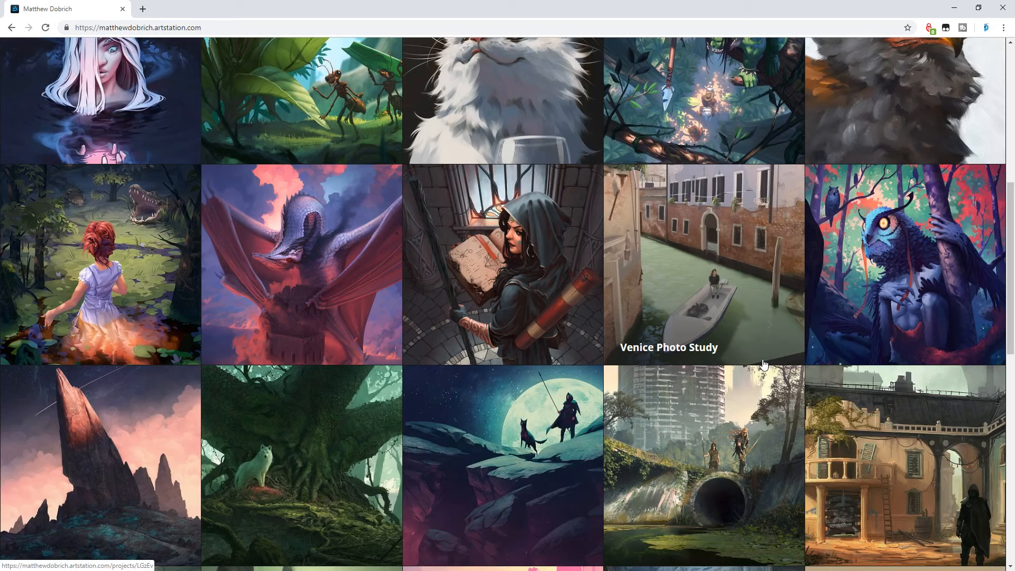
{"action": "scroll", "coordinate": [763, 364], "scroll_direction": "down", "scroll_amount": 2}
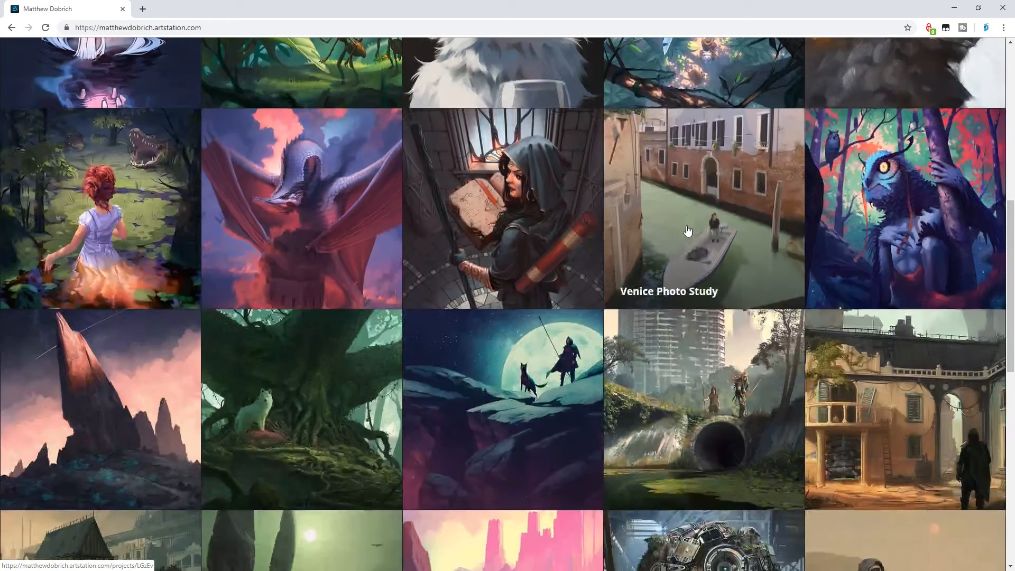
{"action": "scroll", "coordinate": [710, 261], "scroll_direction": "down", "scroll_amount": 1}
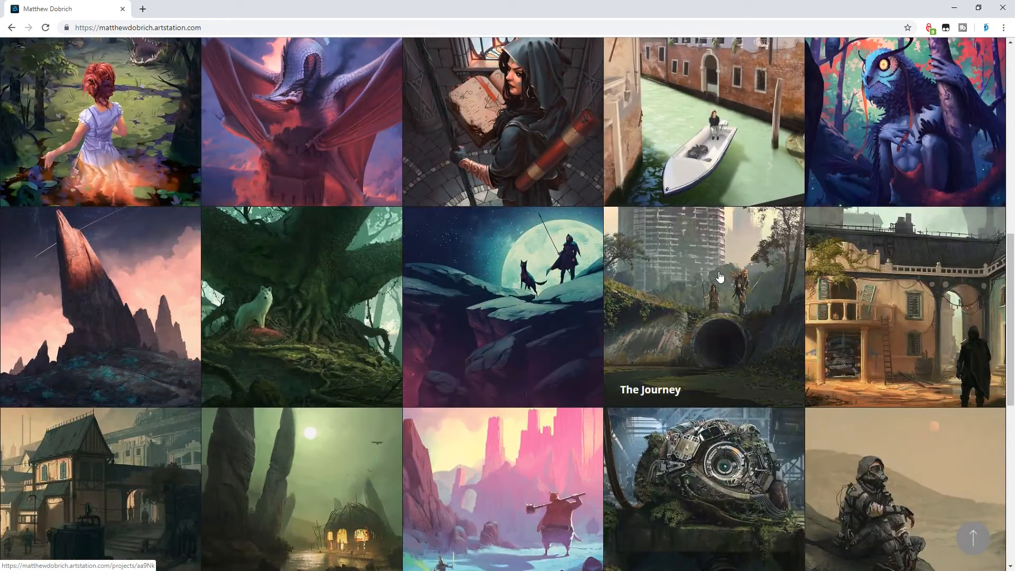
{"action": "scroll", "coordinate": [727, 313], "scroll_direction": "down", "scroll_amount": 1}
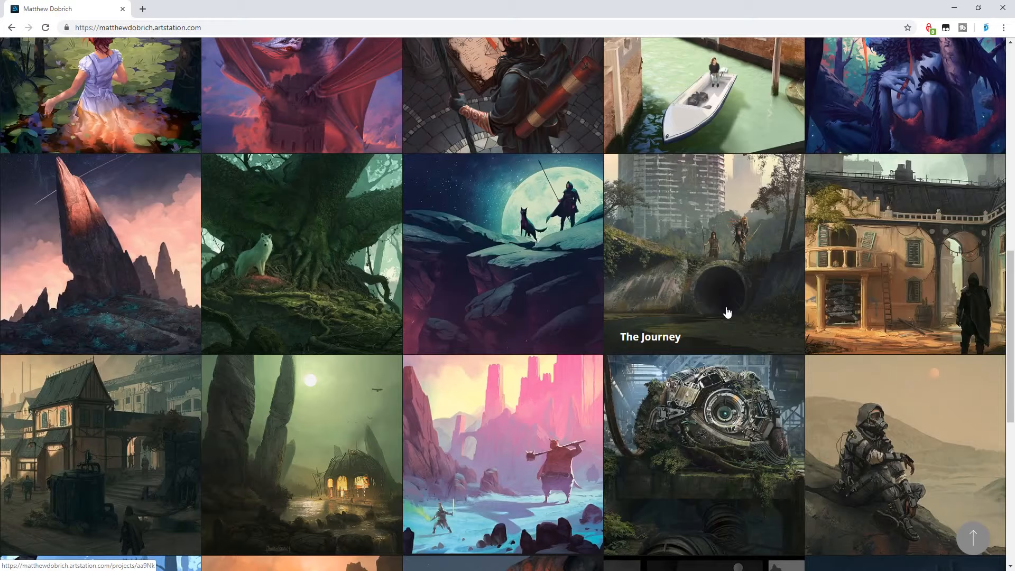
{"action": "scroll", "coordinate": [727, 312], "scroll_direction": "down", "scroll_amount": 1}
{"action": "scroll", "coordinate": [729, 317], "scroll_direction": "down", "scroll_amount": 1}
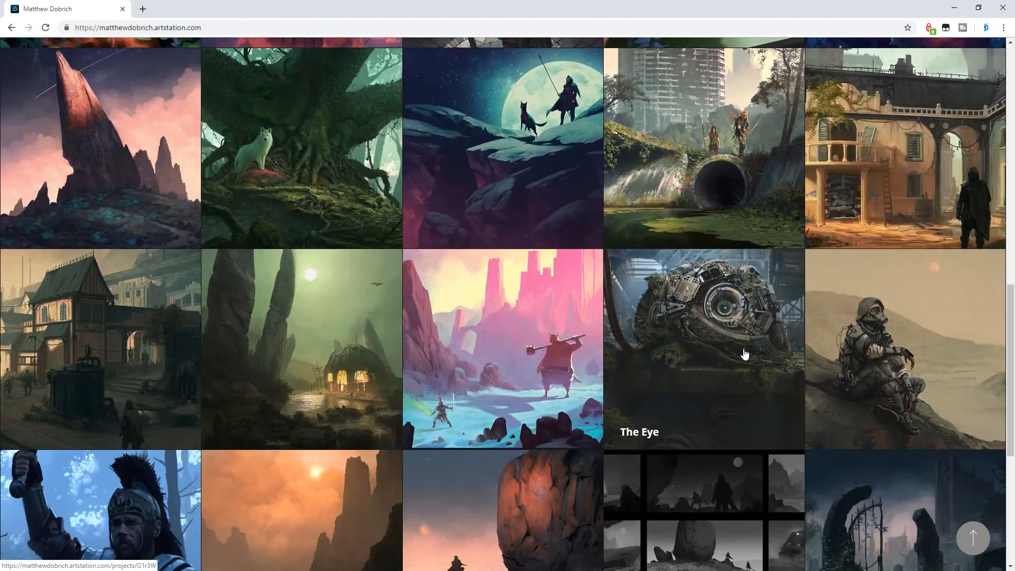
{"action": "scroll", "coordinate": [745, 353], "scroll_direction": "down", "scroll_amount": 1}
- Open the Frozen Keep project and examine its revised painting and the older version
{"action": "left_click", "coordinate": [546, 308]}
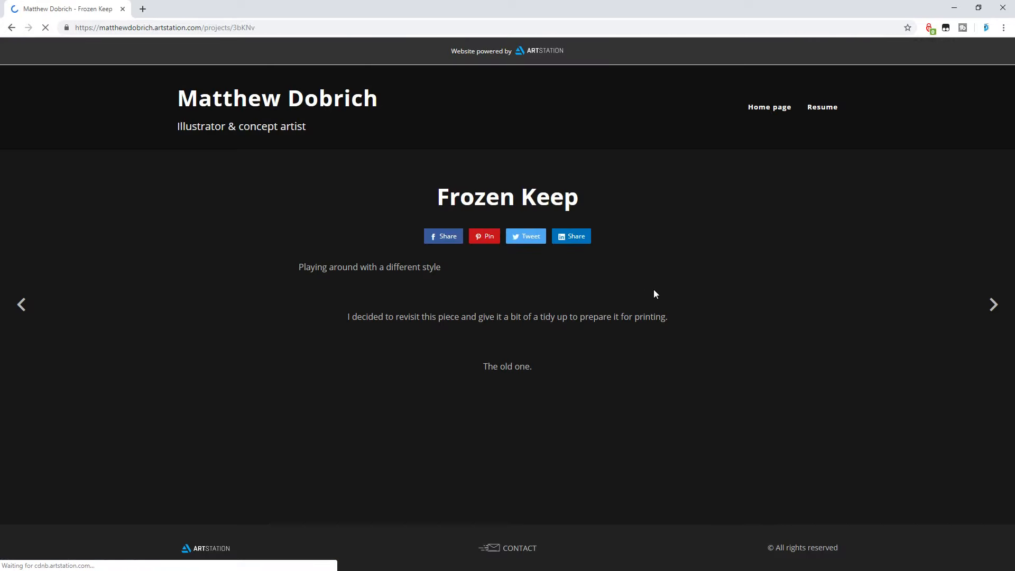
{"action": "scroll", "coordinate": [654, 294], "scroll_direction": "down", "scroll_amount": 3}
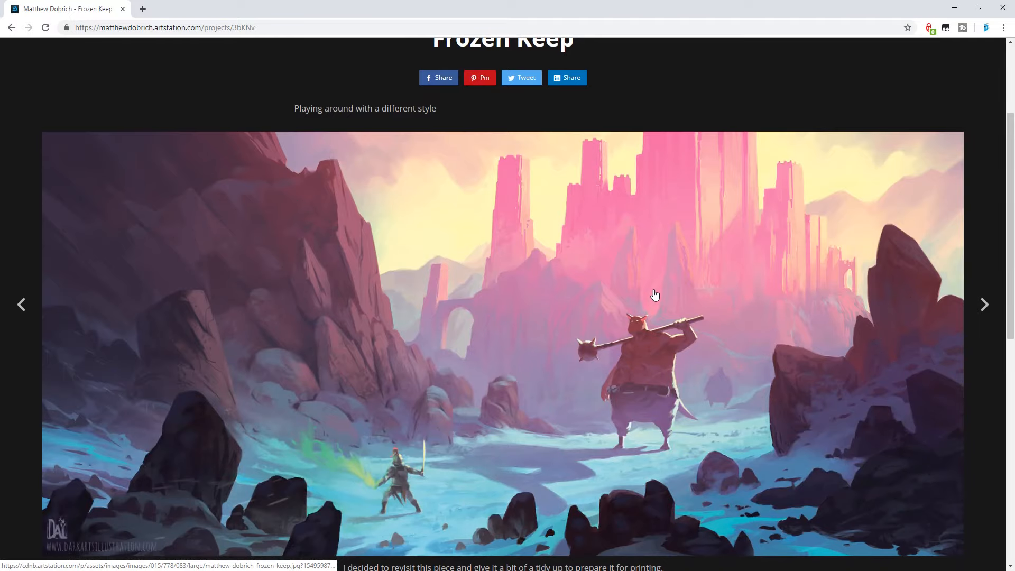
{"action": "scroll", "coordinate": [654, 294], "scroll_direction": "down", "scroll_amount": 1}
{"action": "scroll", "coordinate": [654, 294], "scroll_direction": "down", "scroll_amount": 9}
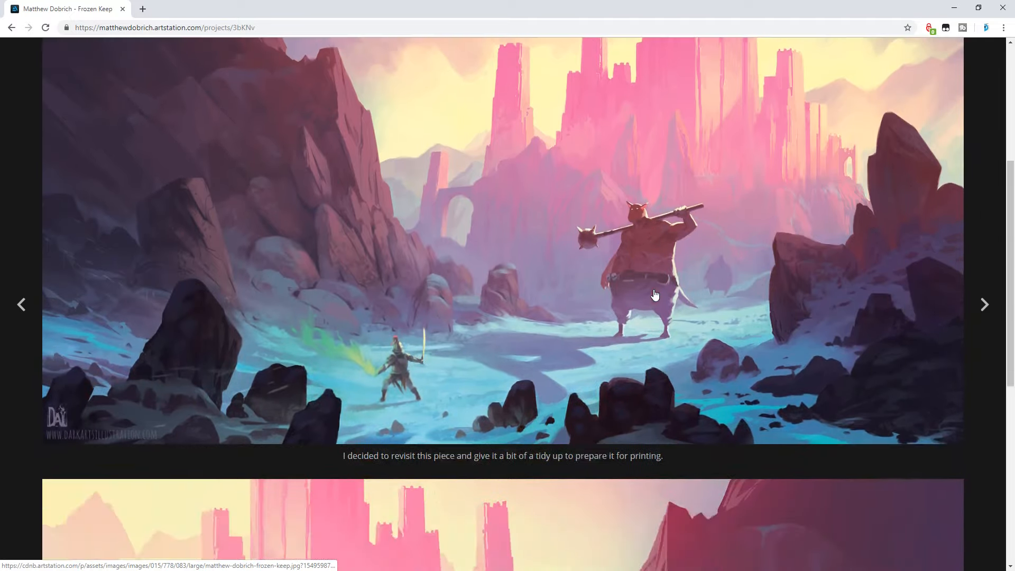
{"action": "scroll", "coordinate": [655, 295], "scroll_direction": "up", "scroll_amount": 13}
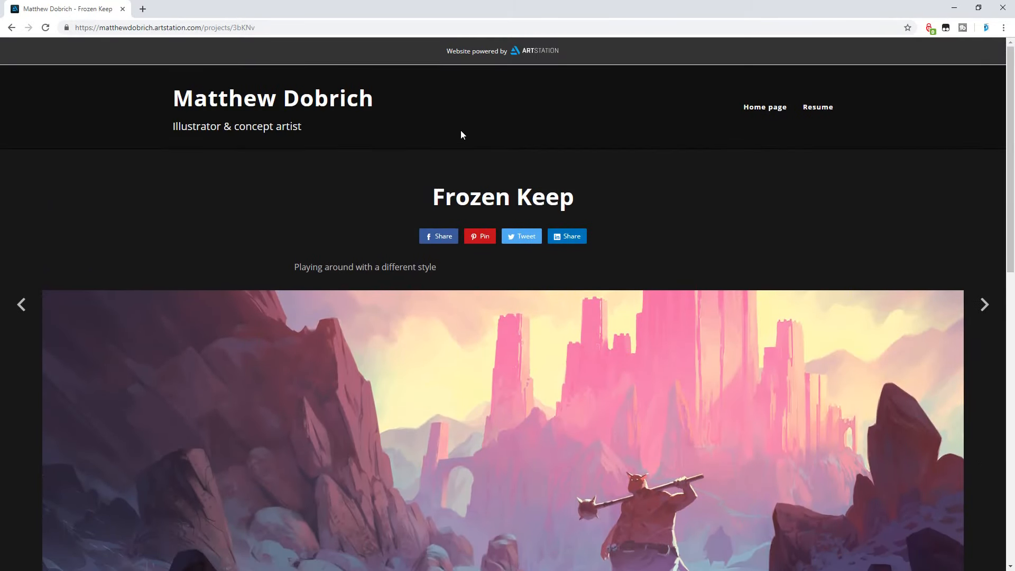
- Return to the portfolio's home page and look over the first rows of artwork
{"action": "left_click", "coordinate": [333, 105]}
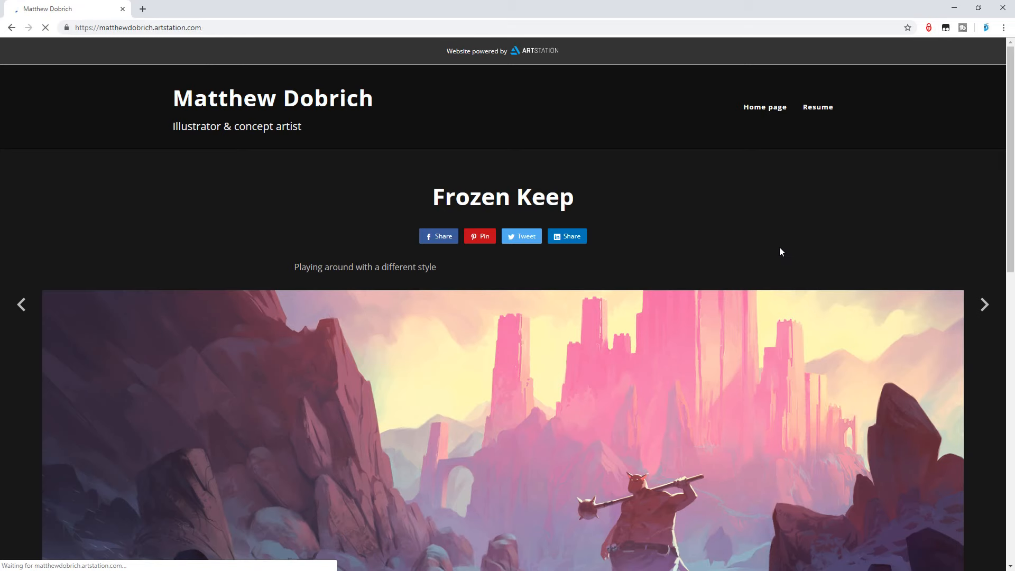
{"action": "scroll", "coordinate": [777, 254], "scroll_direction": "down", "scroll_amount": 1}
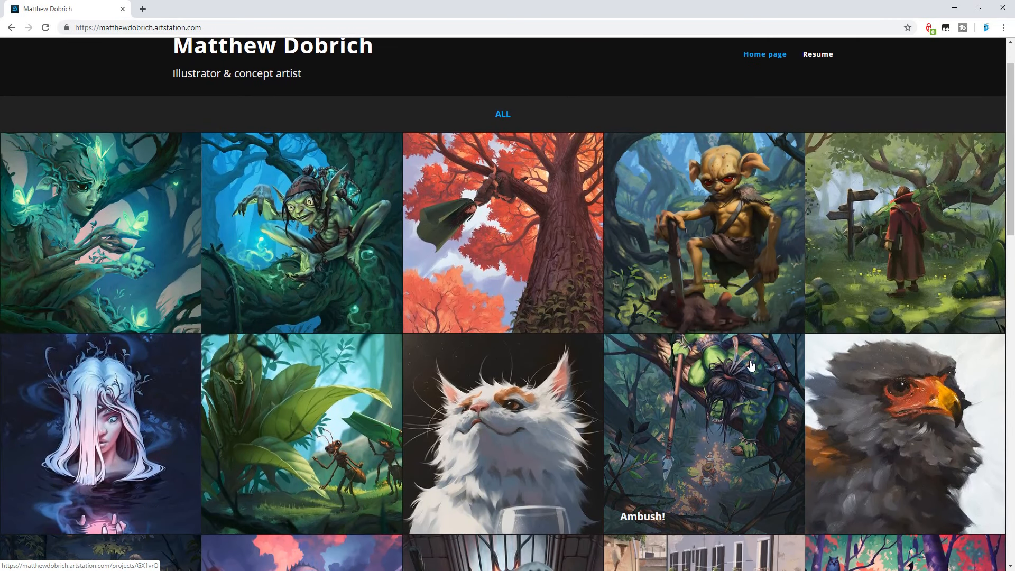
{"action": "scroll", "coordinate": [750, 365], "scroll_direction": "down", "scroll_amount": 1}
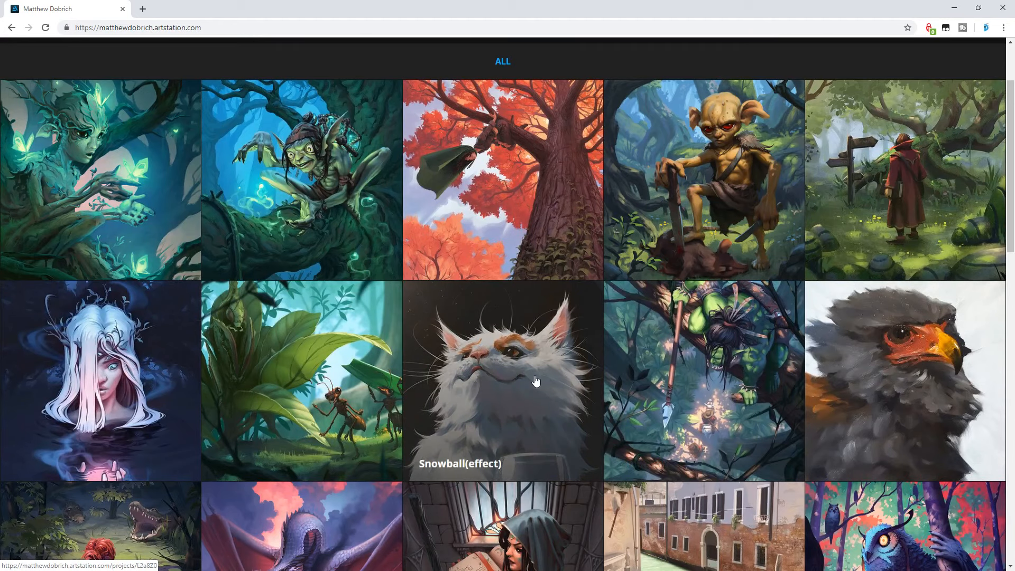
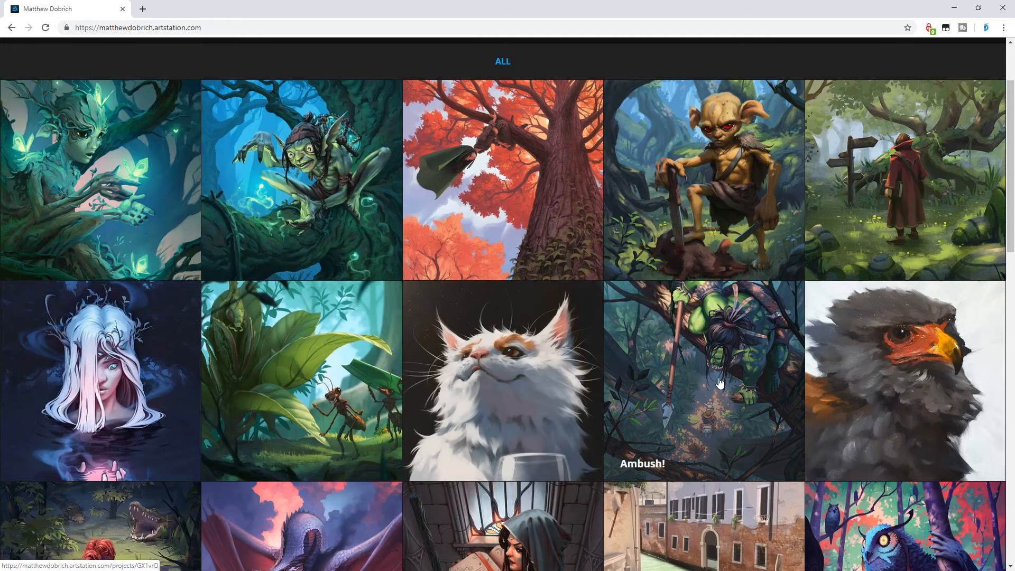
- Look through the rest of the artist's portfolio thumbnails, down to the last row of older artwork
{"action": "scroll", "coordinate": [718, 381], "scroll_direction": "down", "scroll_amount": 3}
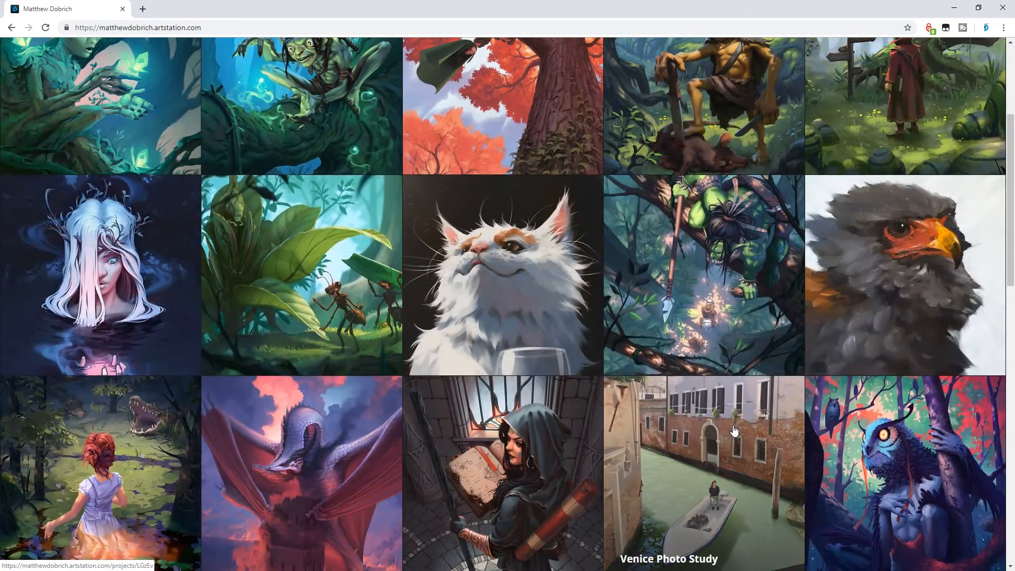
{"action": "scroll", "coordinate": [734, 431], "scroll_direction": "down", "scroll_amount": 1}
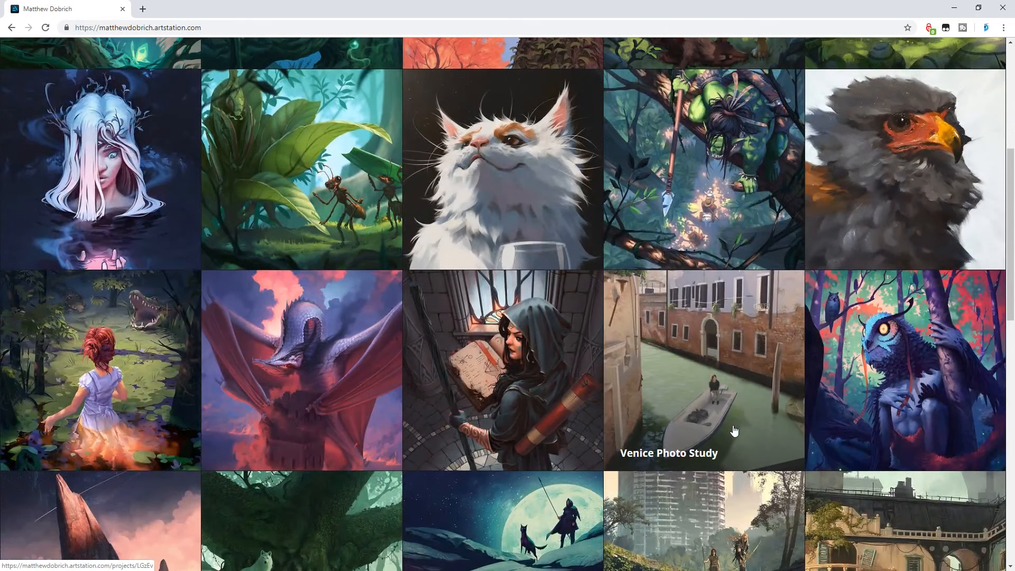
{"action": "scroll", "coordinate": [735, 430], "scroll_direction": "down", "scroll_amount": 1}
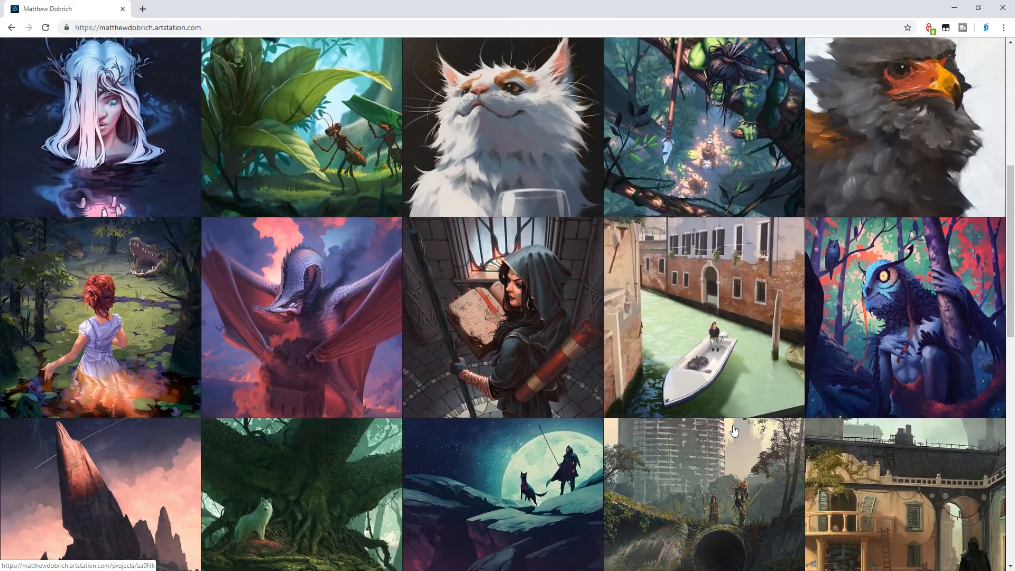
{"action": "scroll", "coordinate": [734, 431], "scroll_direction": "down", "scroll_amount": 1}
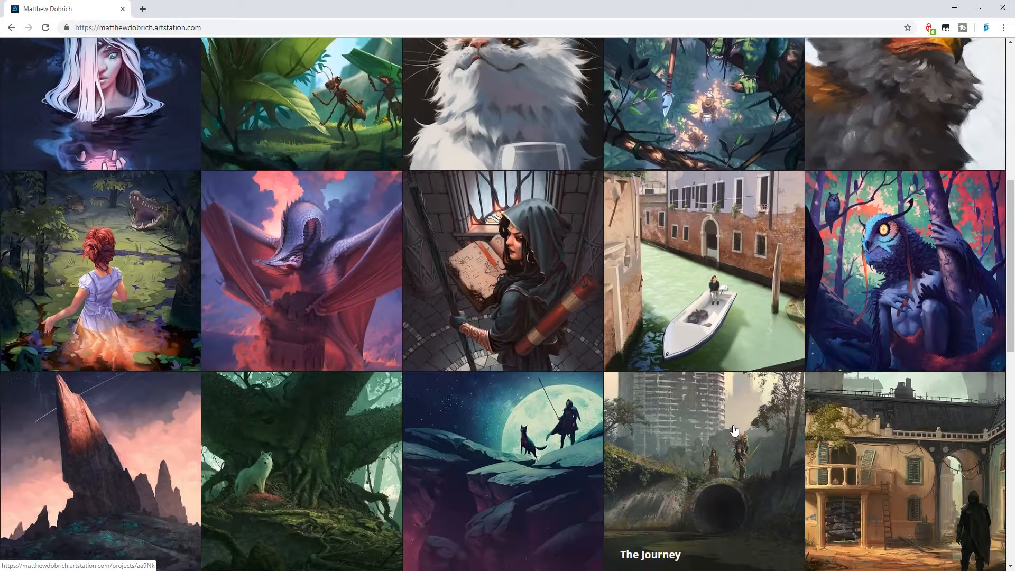
{"action": "scroll", "coordinate": [735, 431], "scroll_direction": "down", "scroll_amount": 1}
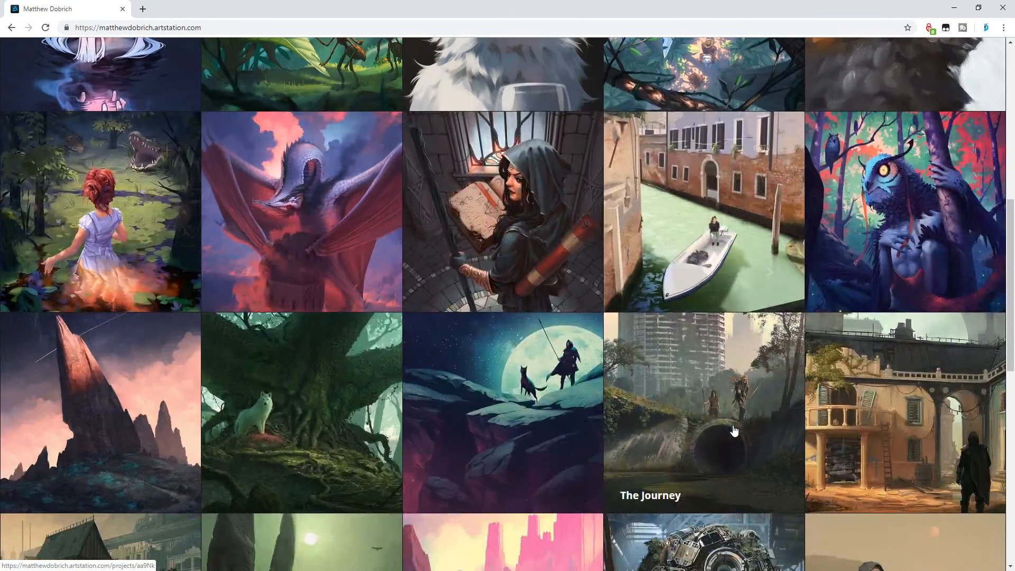
{"action": "scroll", "coordinate": [734, 431], "scroll_direction": "down", "scroll_amount": 1}
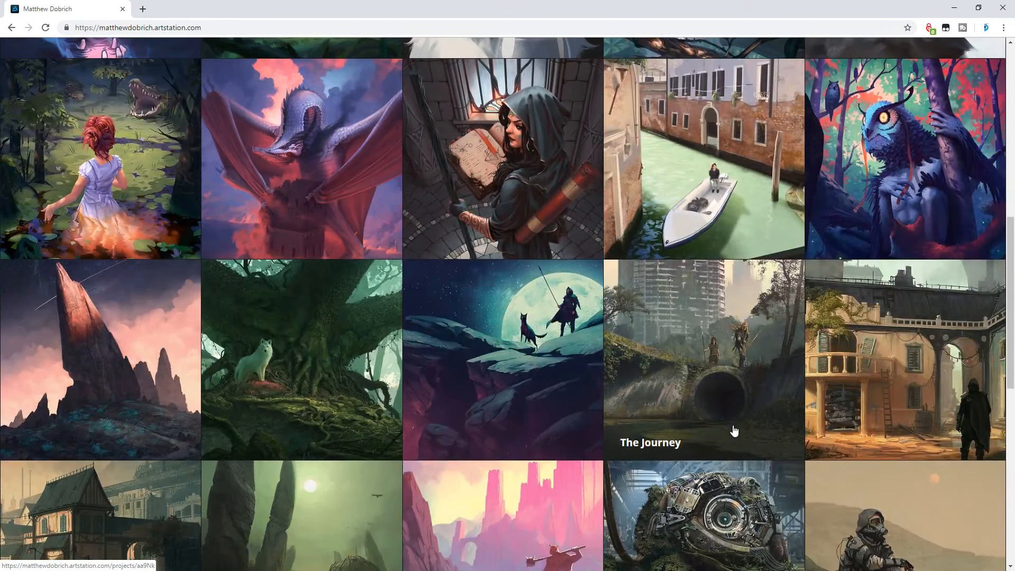
{"action": "scroll", "coordinate": [734, 431], "scroll_direction": "down", "scroll_amount": 1}
{"action": "scroll", "coordinate": [734, 431], "scroll_direction": "down", "scroll_amount": 1}
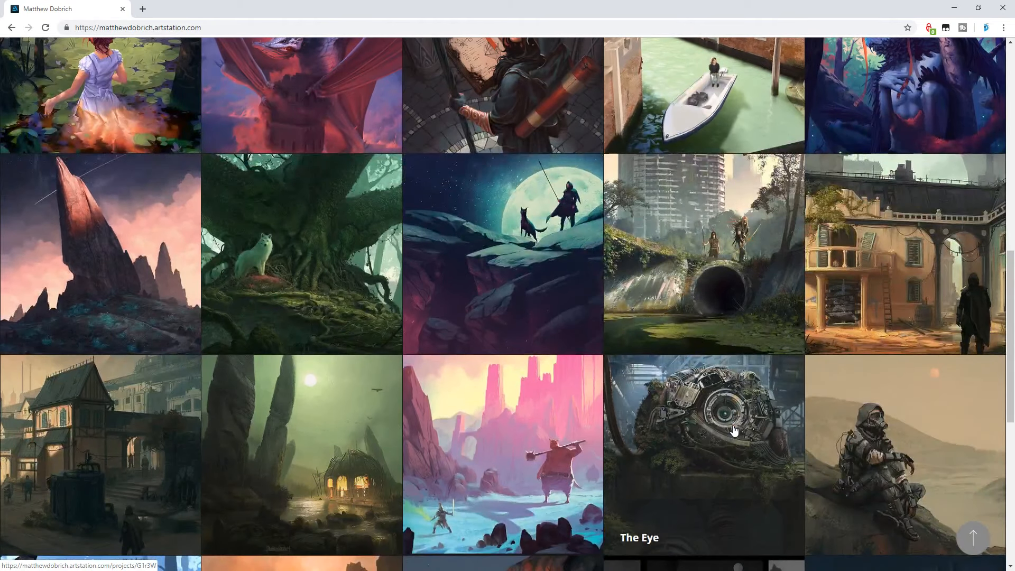
{"action": "scroll", "coordinate": [734, 430], "scroll_direction": "down", "scroll_amount": 1}
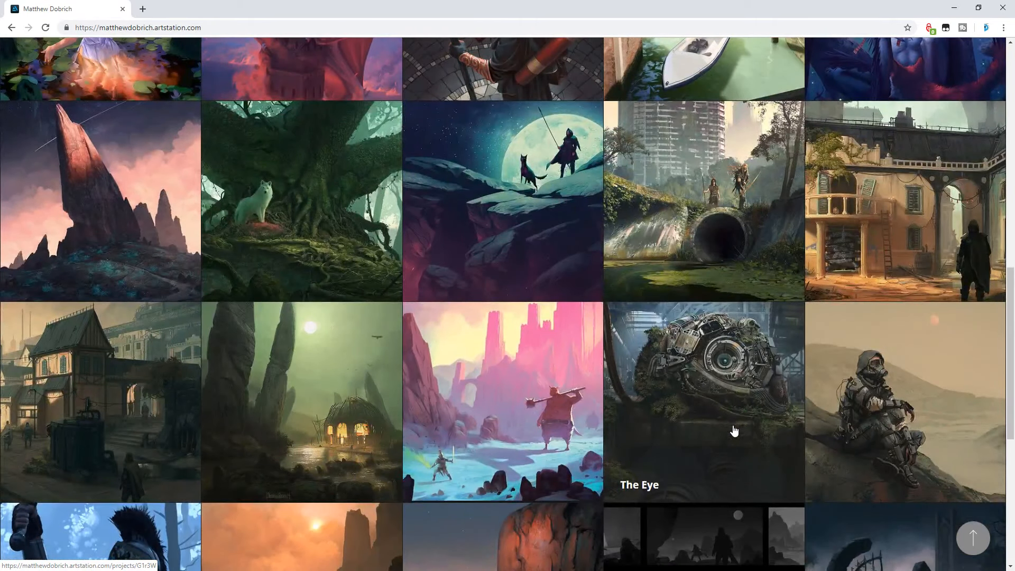
{"action": "scroll", "coordinate": [734, 431], "scroll_direction": "down", "scroll_amount": 1}
{"action": "scroll", "coordinate": [734, 430], "scroll_direction": "down", "scroll_amount": 1}
{"action": "scroll", "coordinate": [734, 431], "scroll_direction": "down", "scroll_amount": 2}
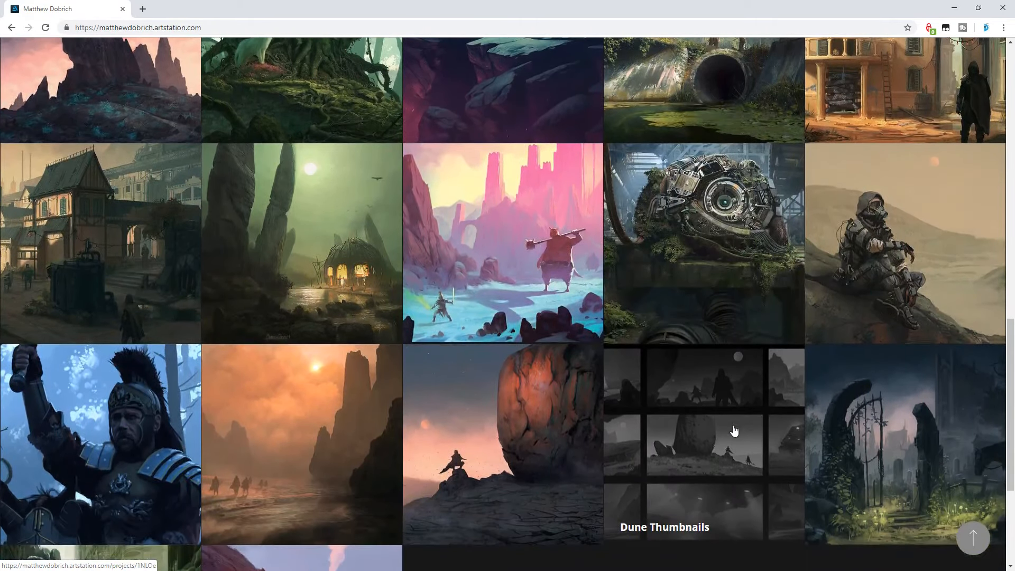
{"action": "scroll", "coordinate": [734, 431], "scroll_direction": "down", "scroll_amount": 1}
- Go back up to the portfolio's newest artwork and review the upper and middle rows of thumbnails again
{"action": "scroll", "coordinate": [735, 431], "scroll_direction": "up", "scroll_amount": 5}
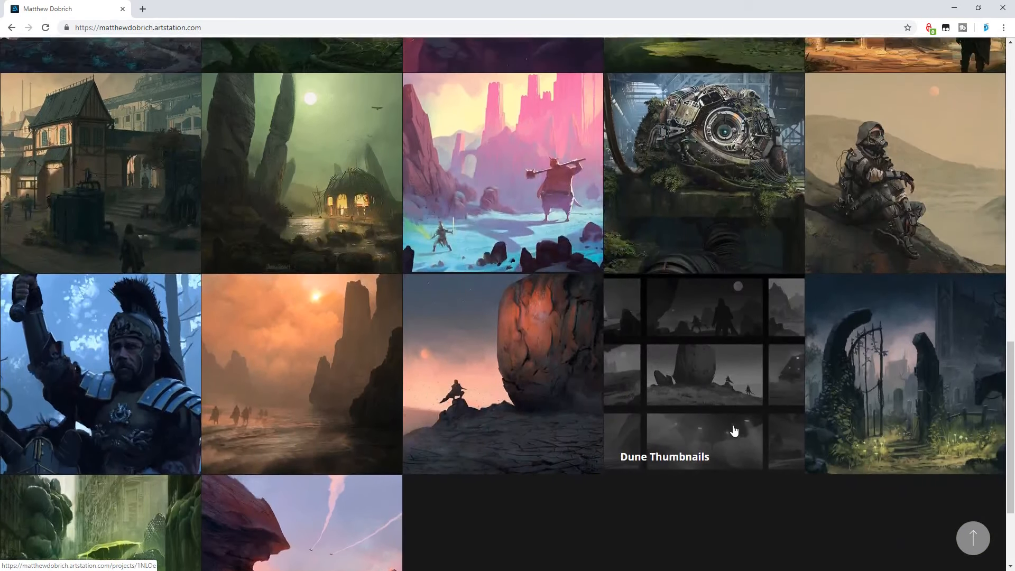
{"action": "scroll", "coordinate": [734, 431], "scroll_direction": "up", "scroll_amount": 2}
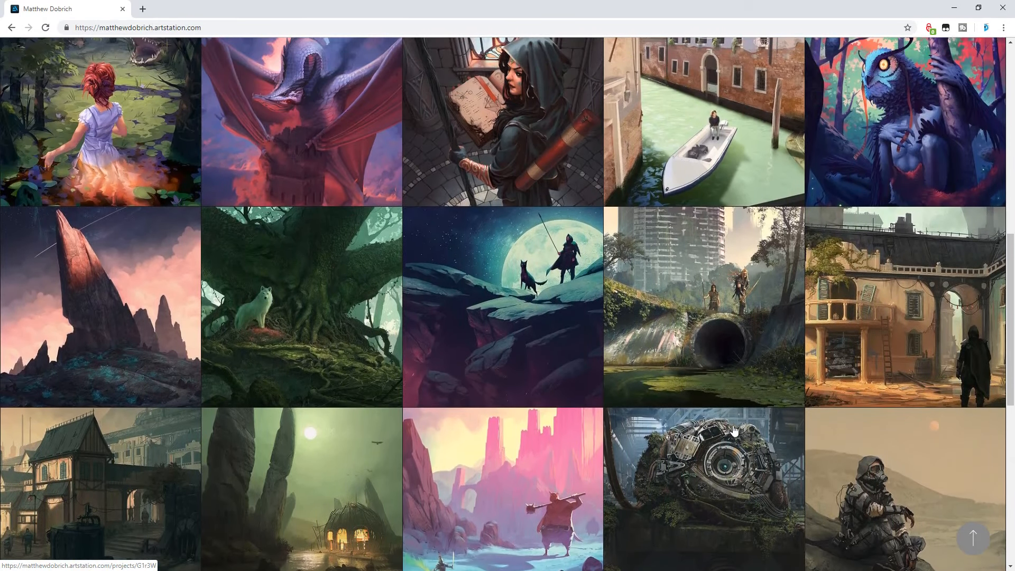
{"action": "scroll", "coordinate": [734, 431], "scroll_direction": "up", "scroll_amount": 6}
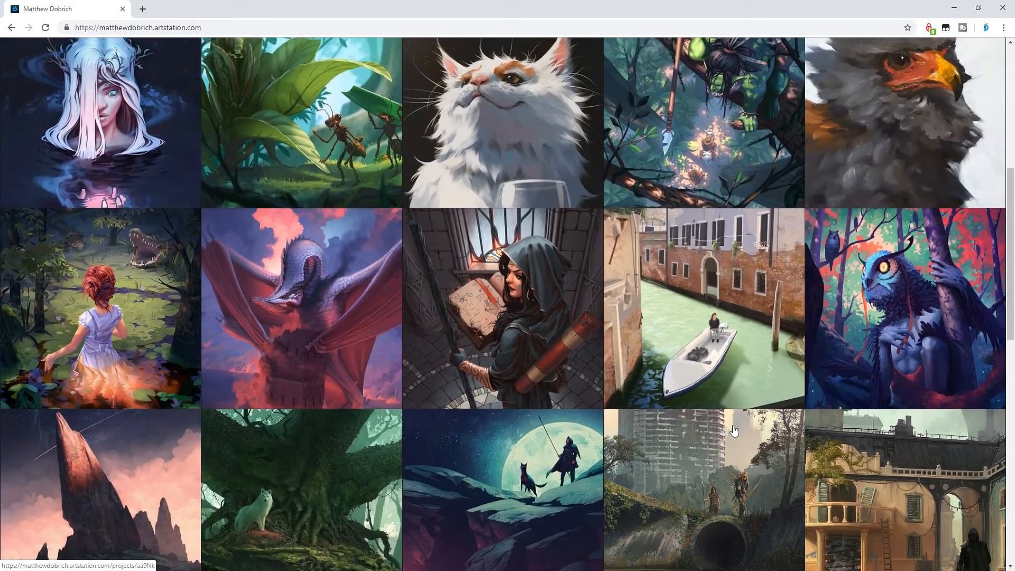
{"action": "scroll", "coordinate": [734, 431], "scroll_direction": "up", "scroll_amount": 4}
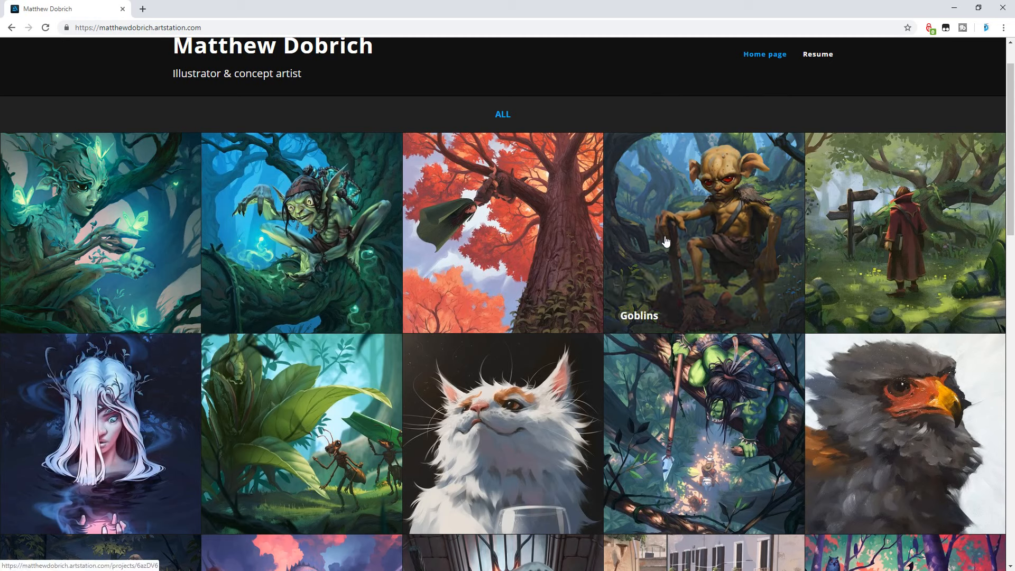
{"action": "scroll", "coordinate": [715, 348], "scroll_direction": "down", "scroll_amount": 4}
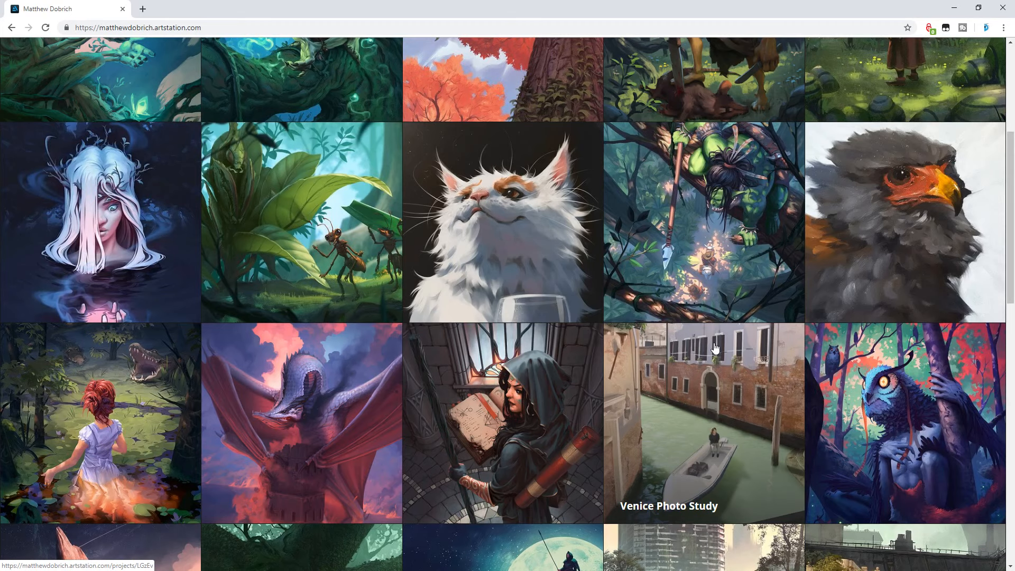
{"action": "scroll", "coordinate": [715, 348], "scroll_direction": "down", "scroll_amount": 2}
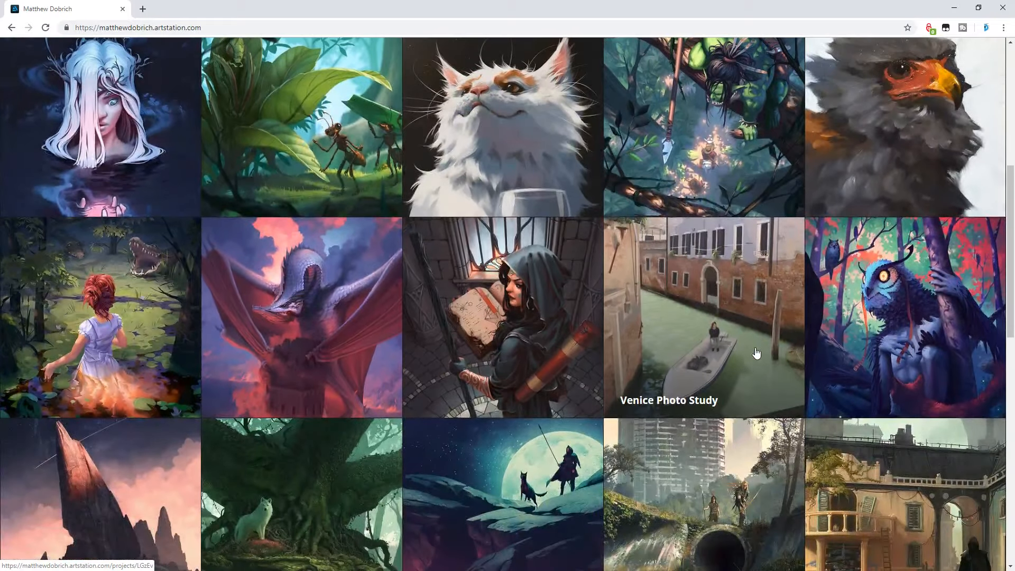
{"action": "scroll", "coordinate": [756, 353], "scroll_direction": "down", "scroll_amount": 2}
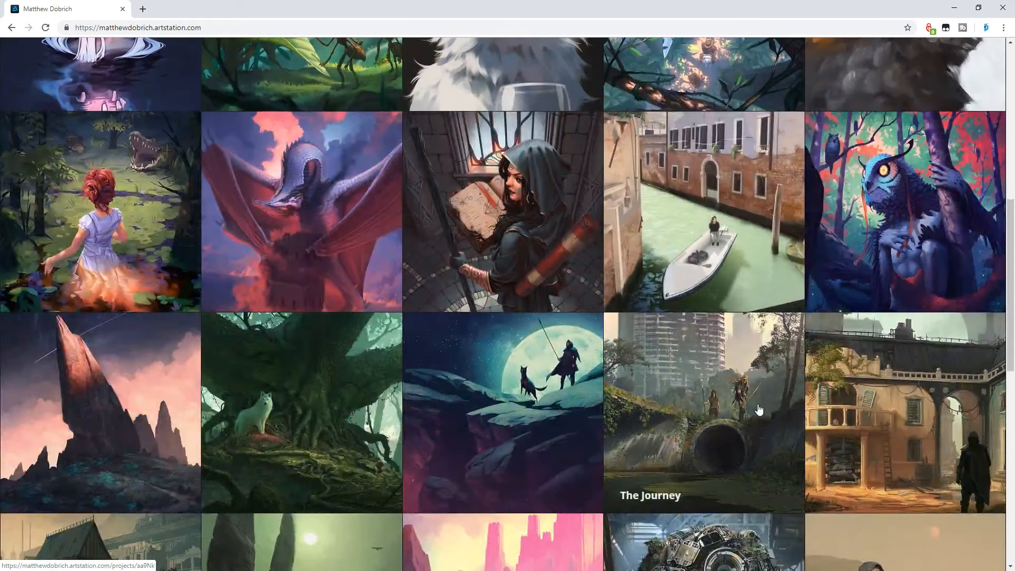
{"action": "scroll", "coordinate": [759, 410], "scroll_direction": "up", "scroll_amount": 4}
{"action": "scroll", "coordinate": [759, 409], "scroll_direction": "up", "scroll_amount": 1}
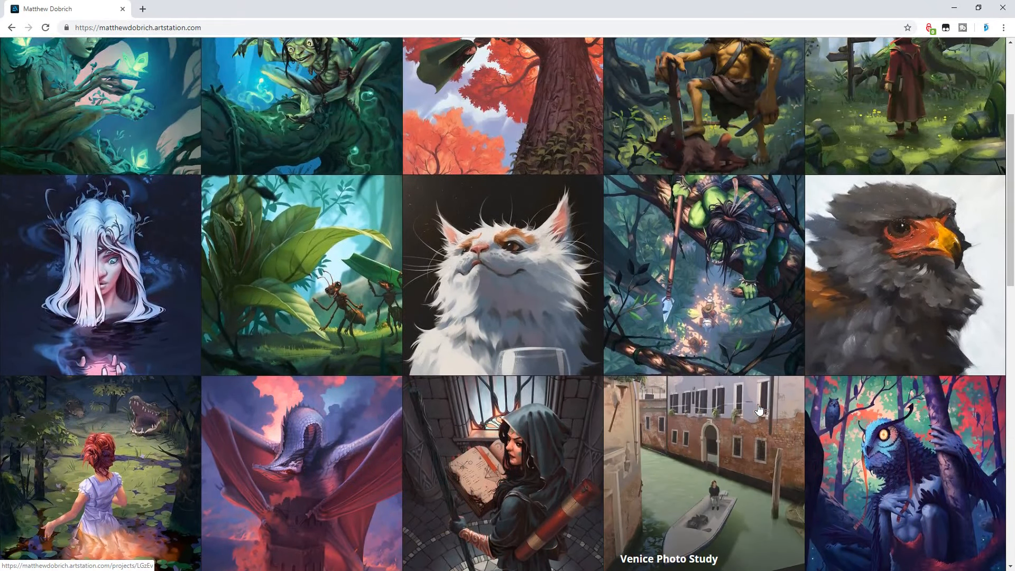